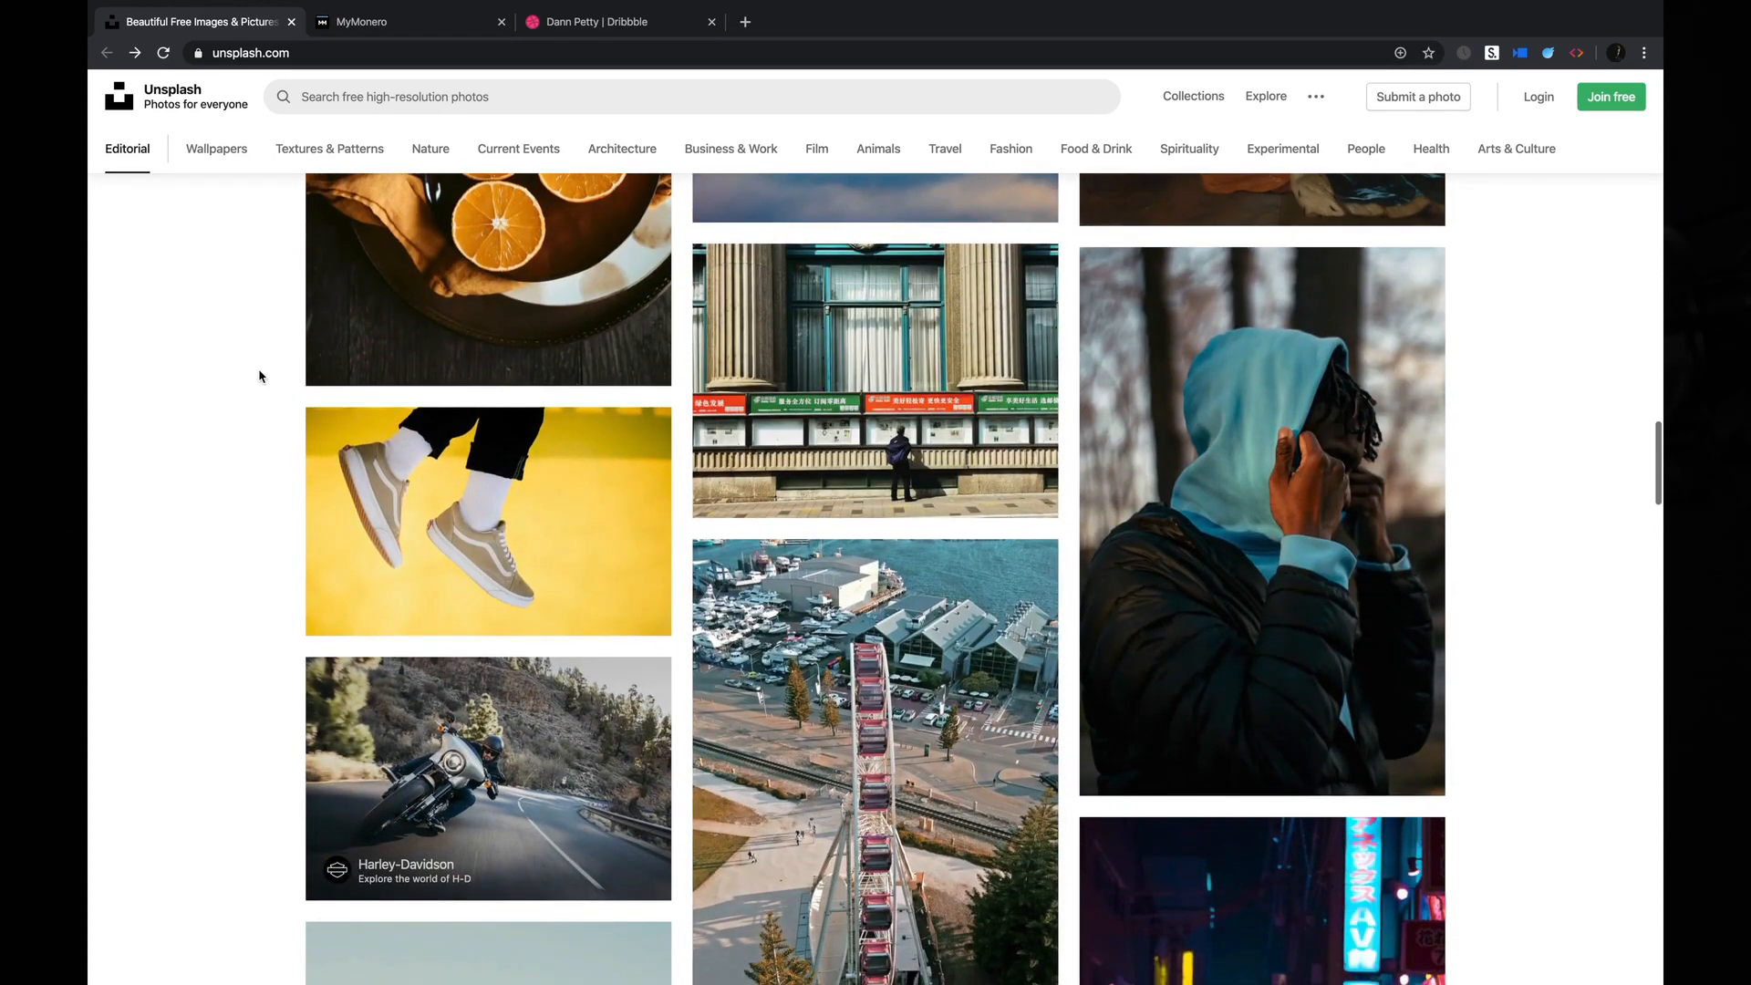
# Open the Harley-Davidson motorcycle photo from the editorial feed, examine its composition, and close it.
pyautogui.scroll(-4, 259, 376)
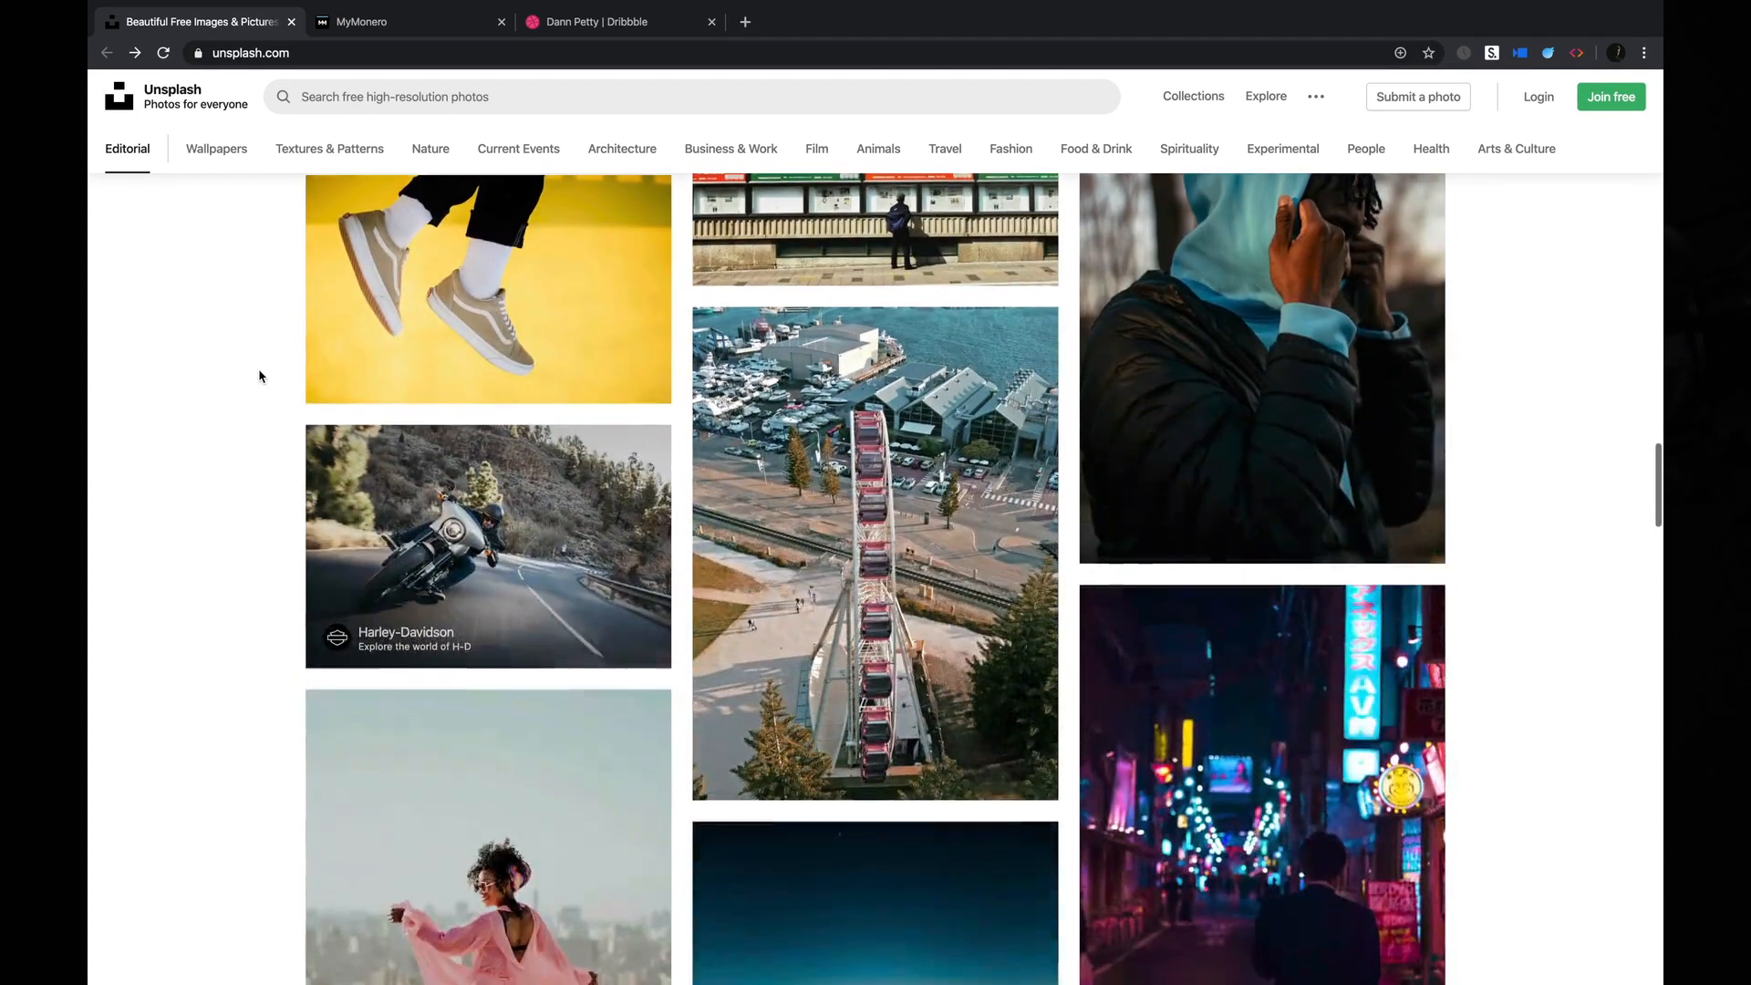
pyautogui.scroll(-1, 259, 376)
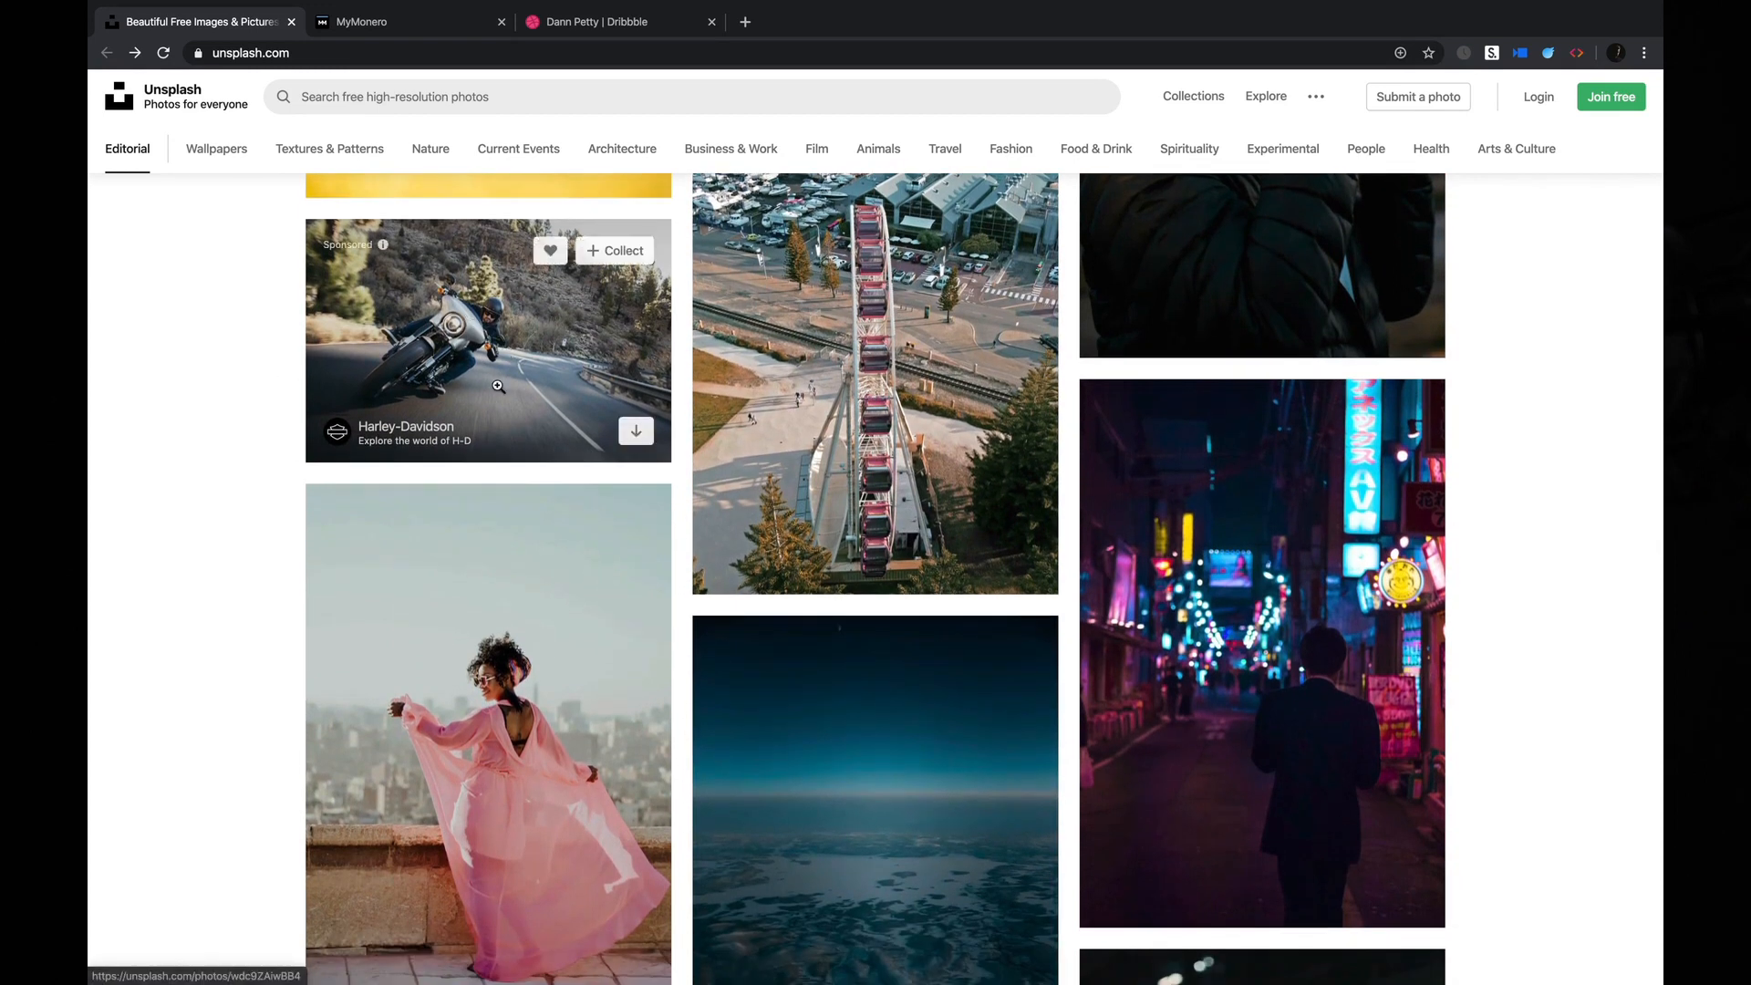
pyautogui.click(495, 330)
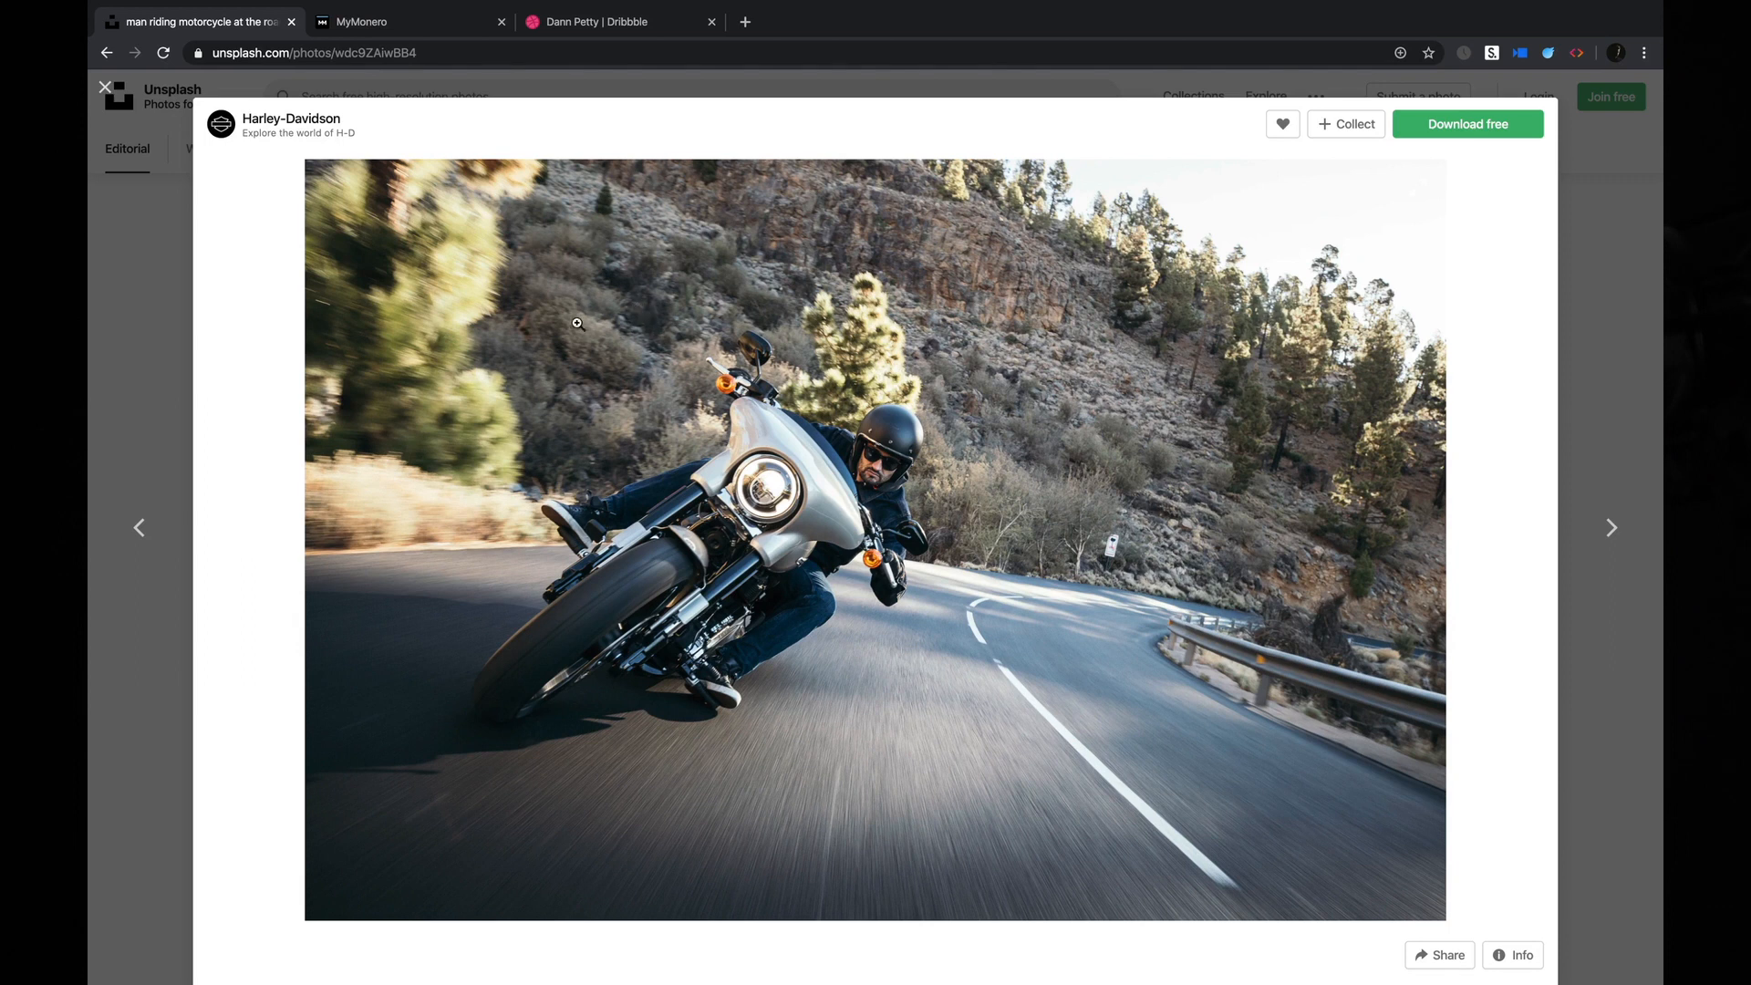
pyautogui.moveTo(828, 223); pyautogui.dragTo(1442, 661)
pyautogui.moveTo(313, 398); pyautogui.dragTo(1485, 653)
pyautogui.press('space')
pyautogui.click(137, 232)
# Search the photo library for "motocycles".
pyautogui.click(383, 96)
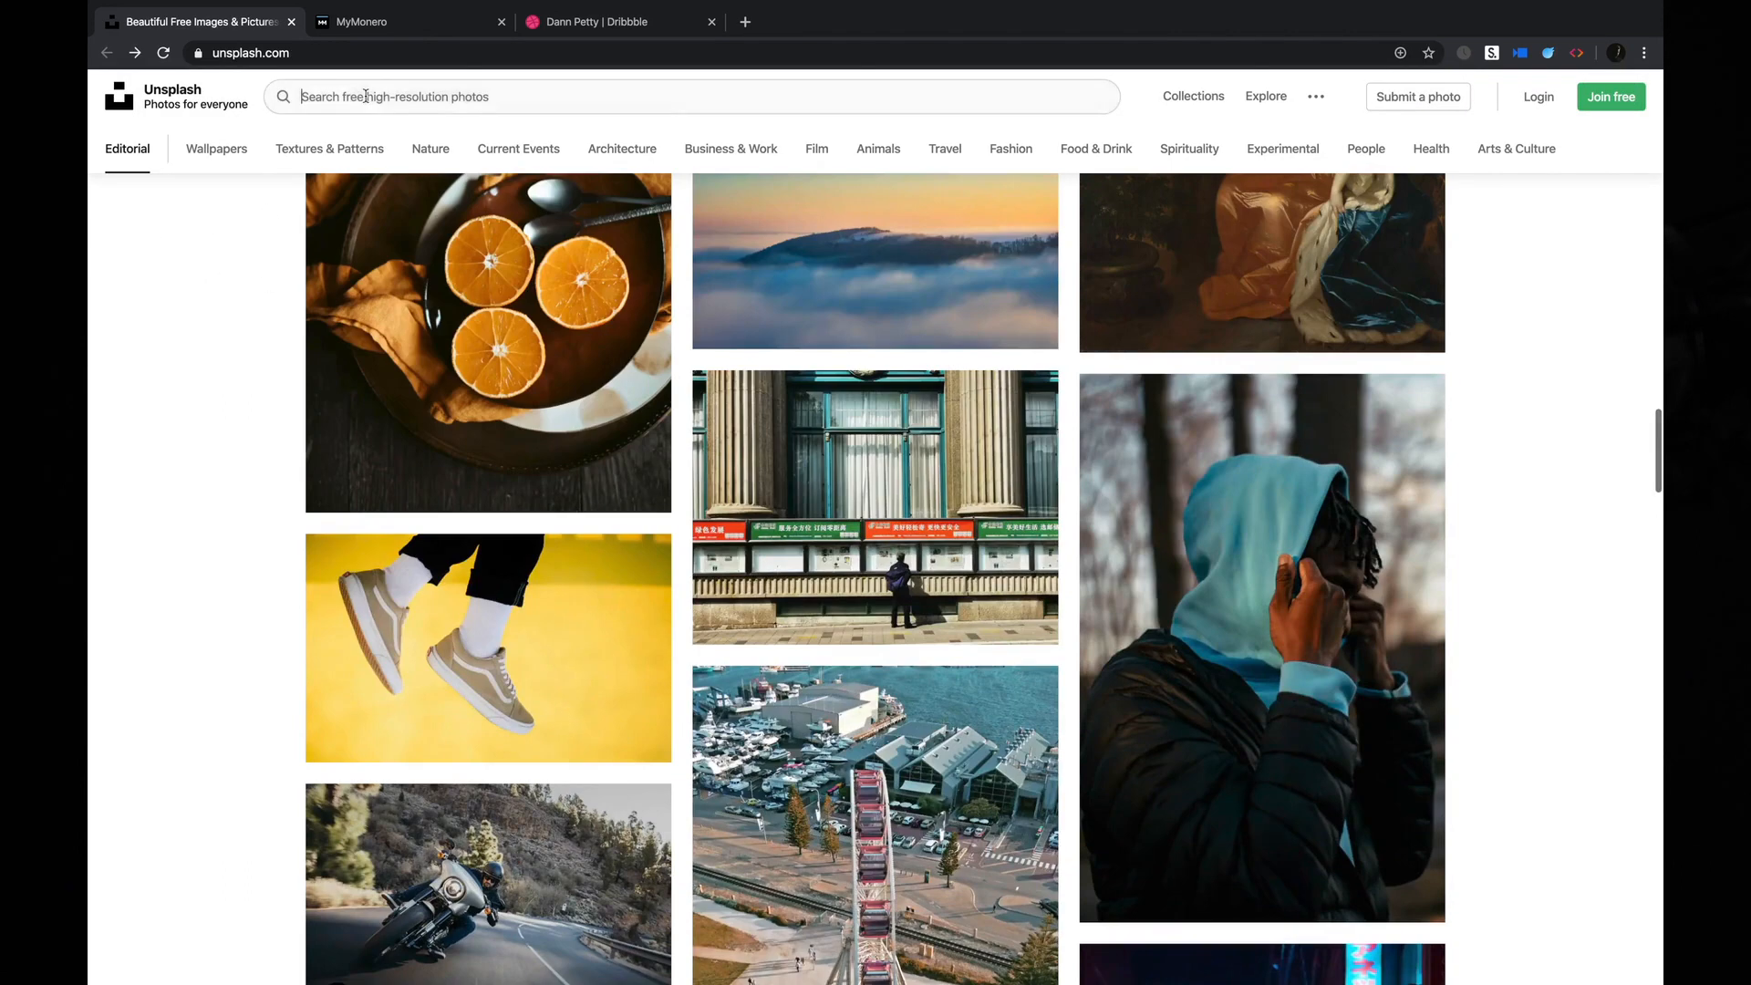
pyautogui.write('mtor')
pyautogui.write('cy')
pyautogui.press('BackSpace')
pyautogui.press('BackSpace')
pyautogui.press('BackSpace')
pyautogui.press('BackSpace')
pyautogui.press('BackSpace')
pyautogui.write('o')
# Look through the search results, preview the close-up photo of the Harley-Davidson touring motorcycle, and close it.
pyautogui.scroll(-2, 186, 433)
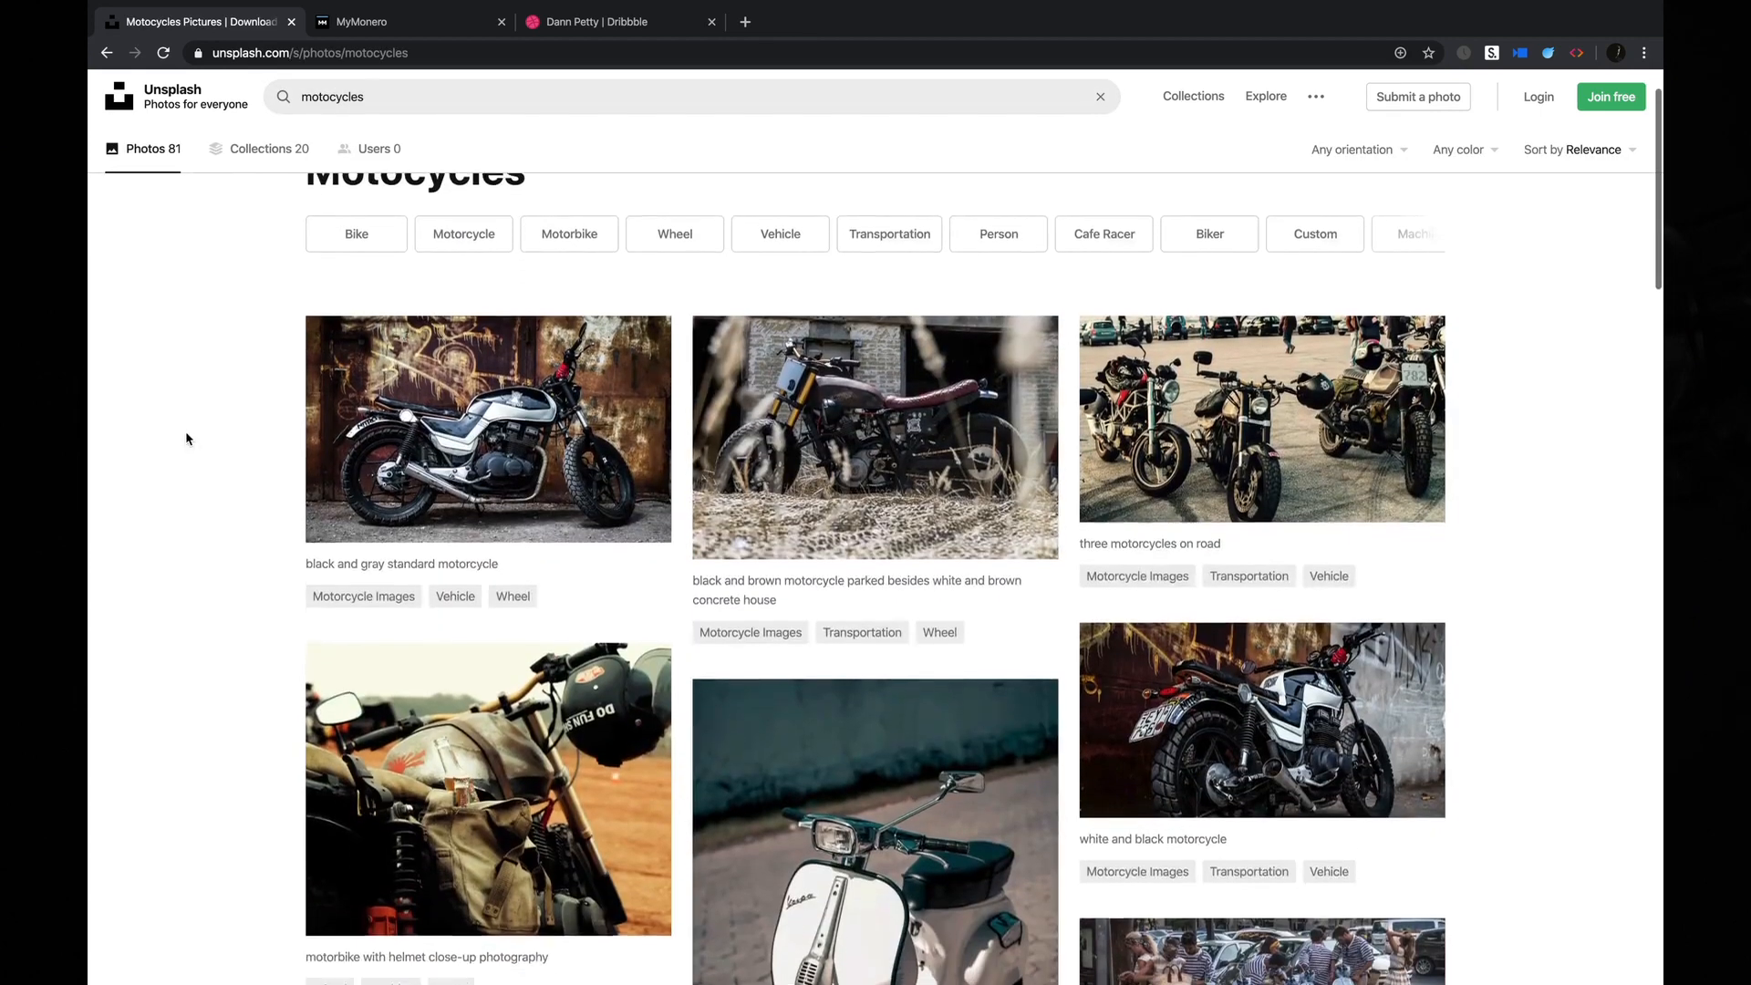
pyautogui.scroll(-10, 186, 439)
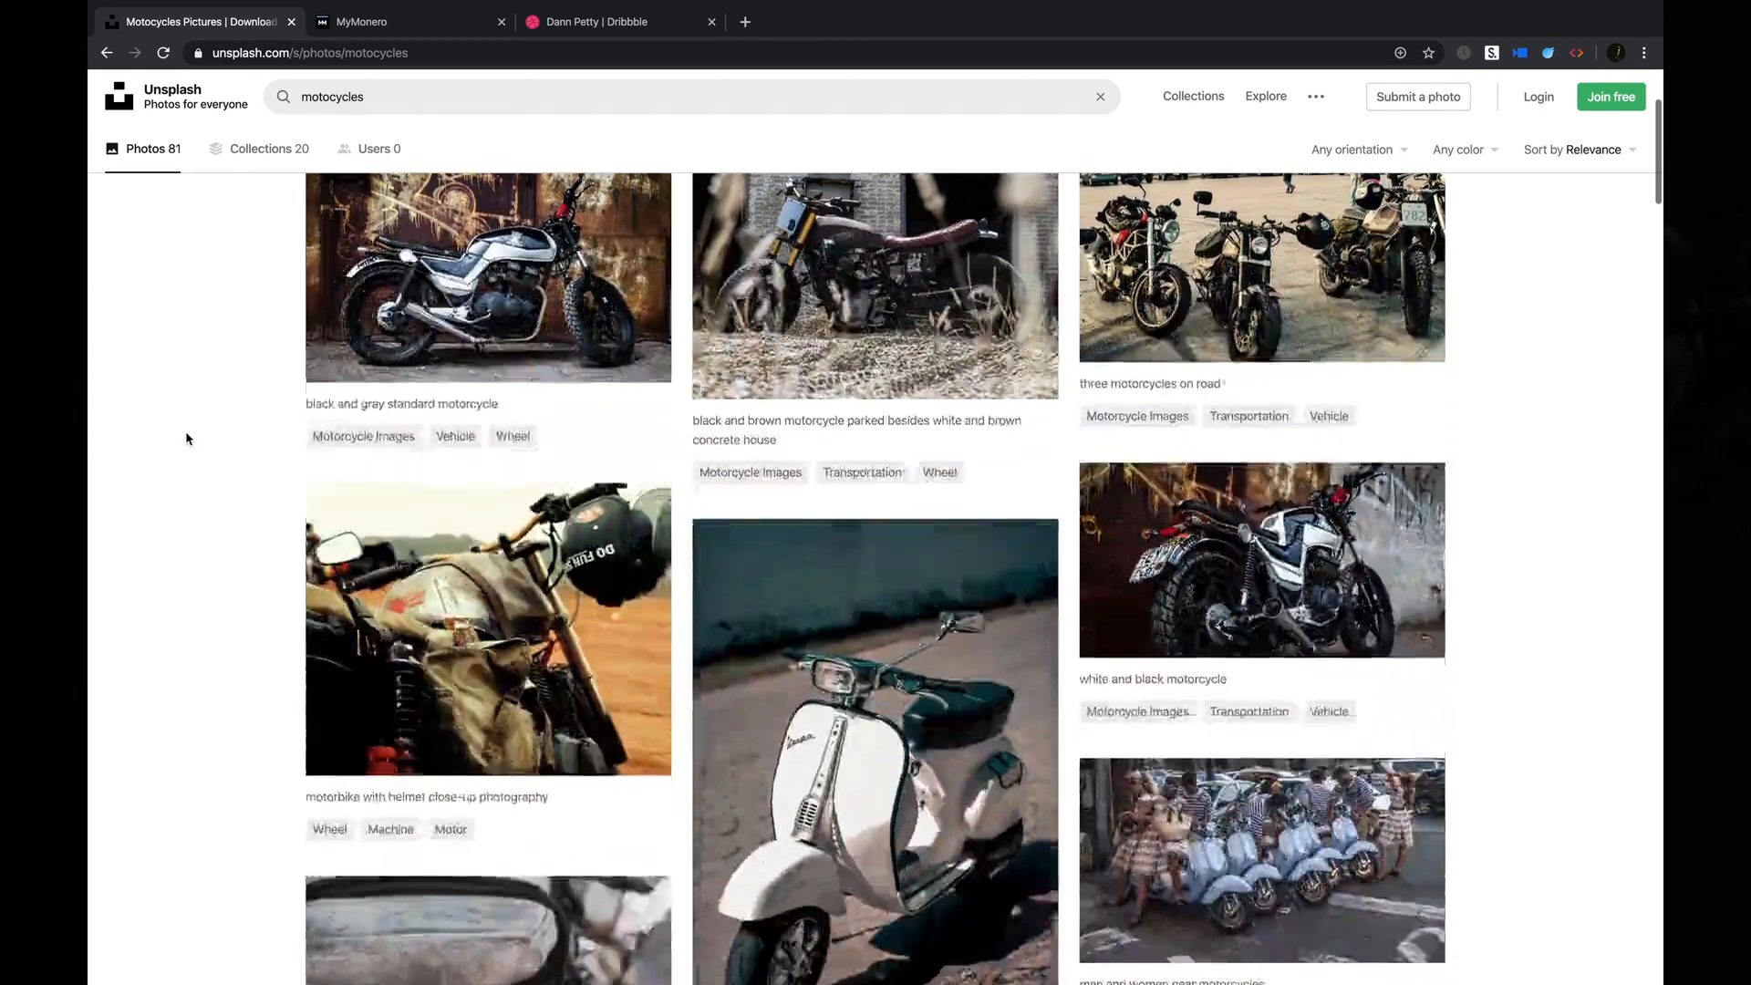
pyautogui.scroll(-4, 186, 439)
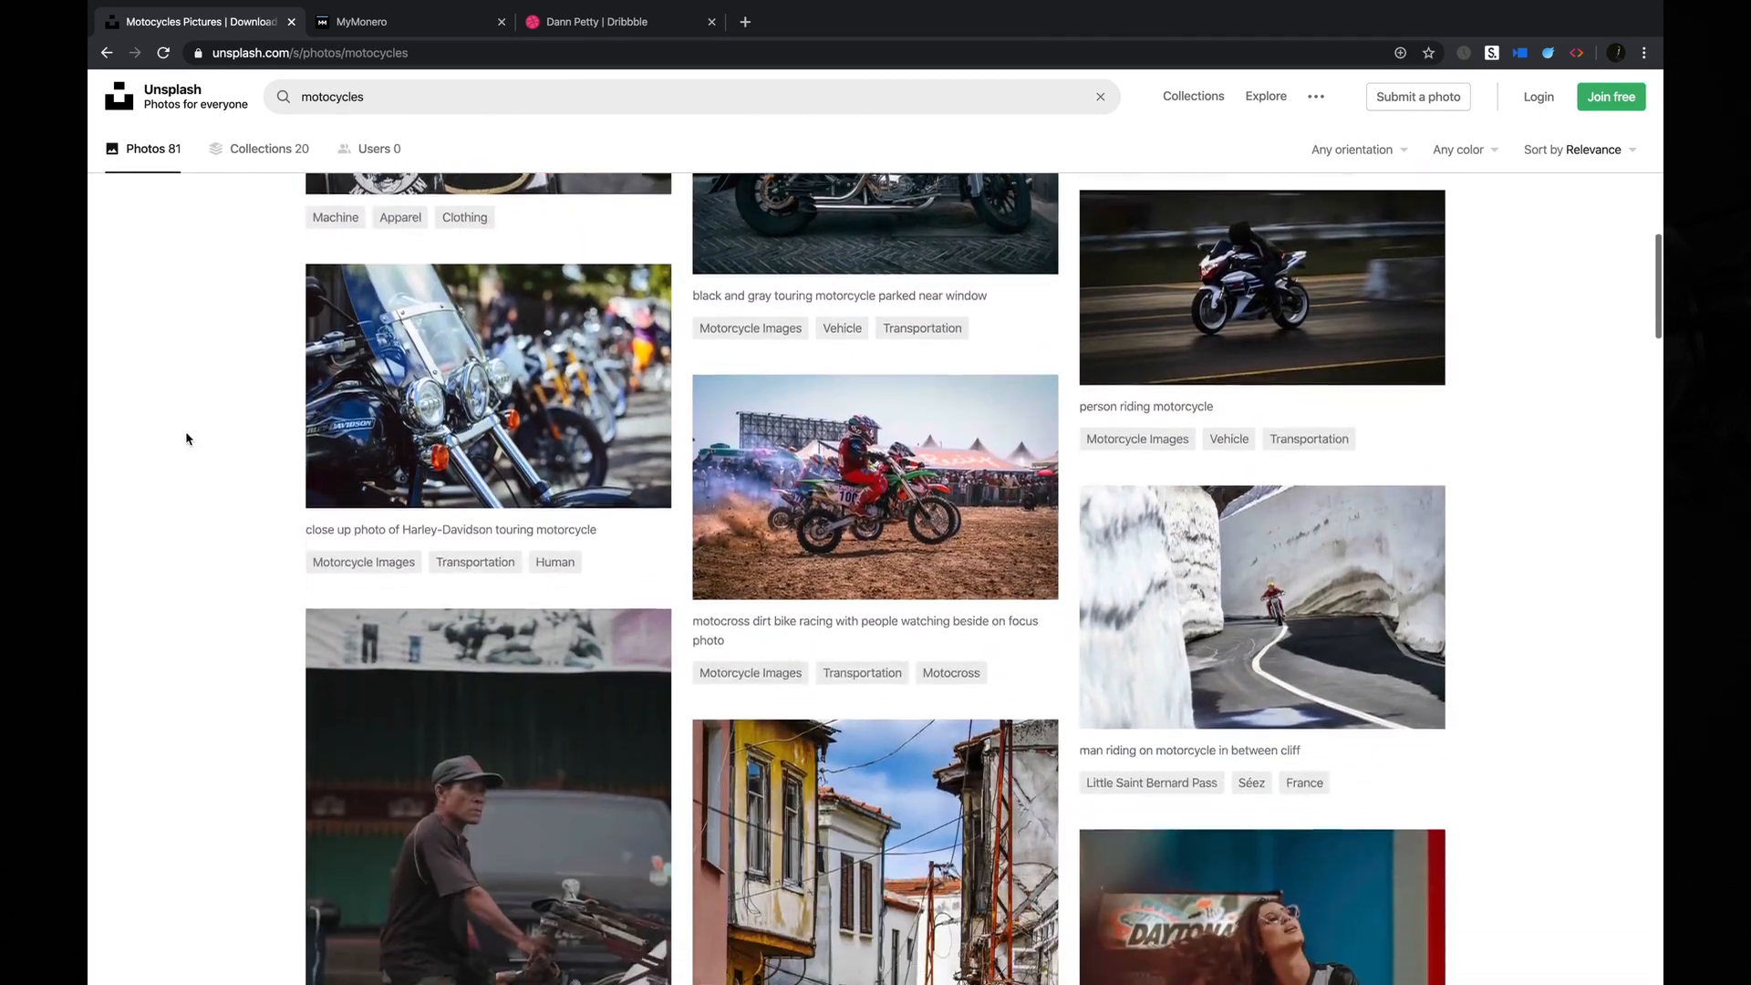
pyautogui.scroll(2, 184, 430)
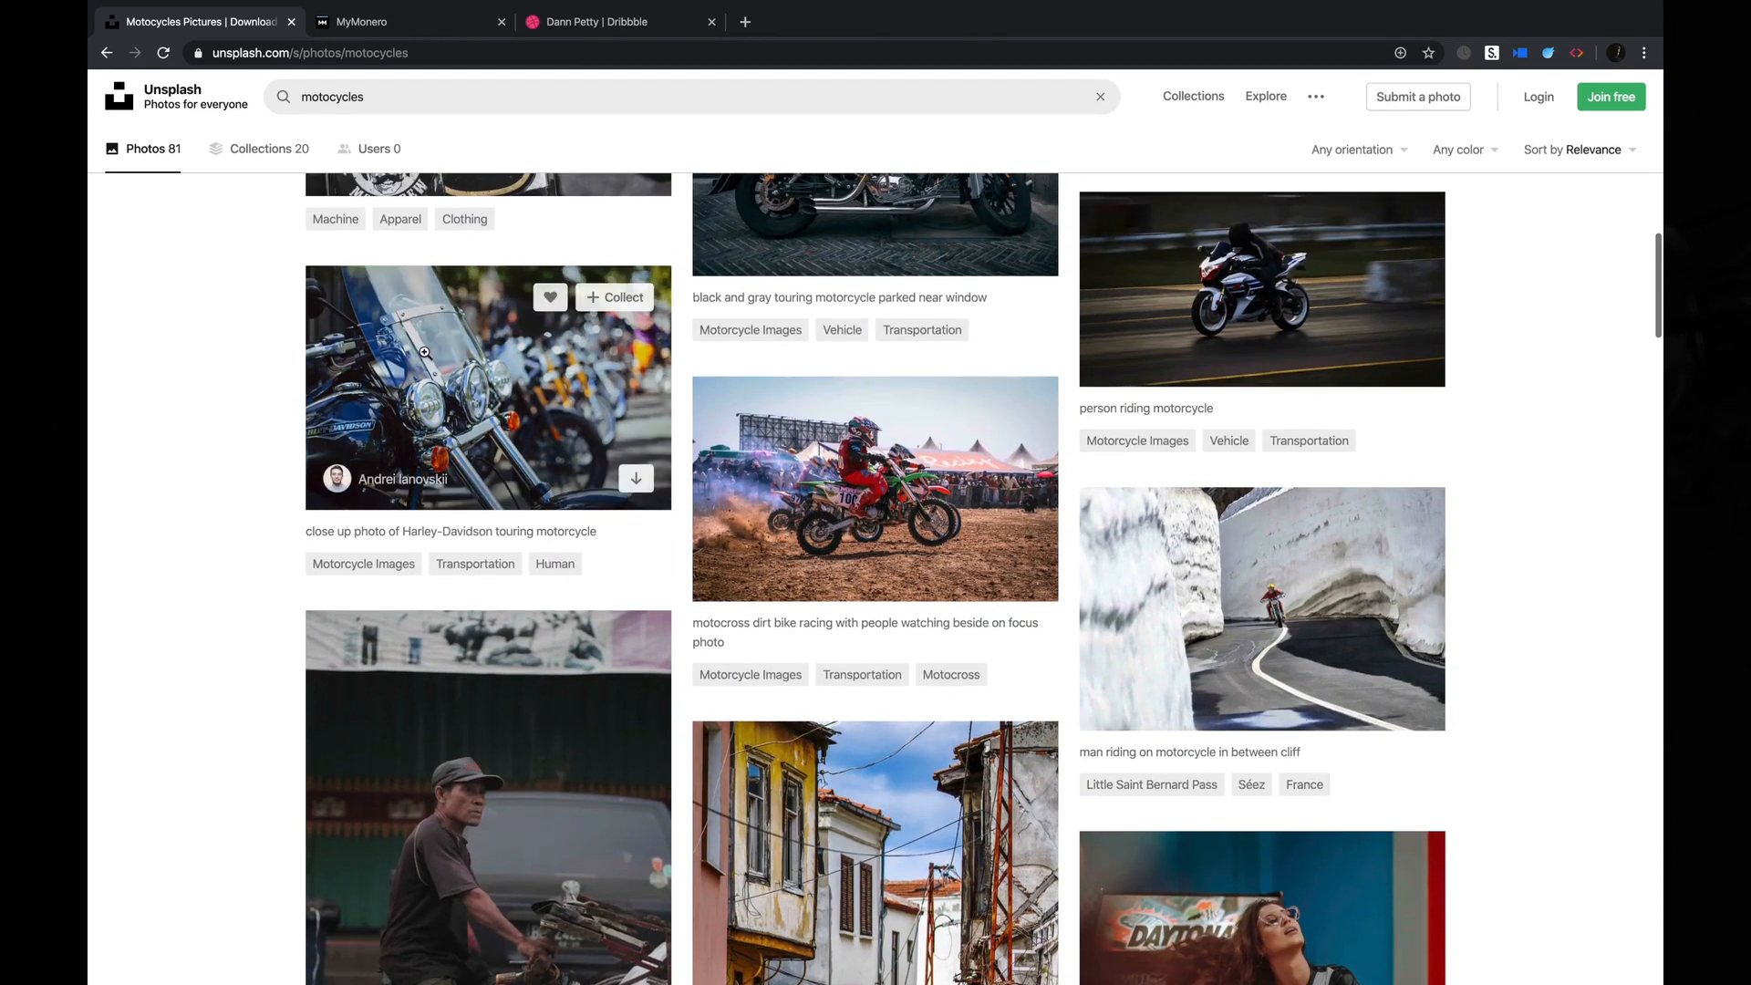
pyautogui.click(466, 366)
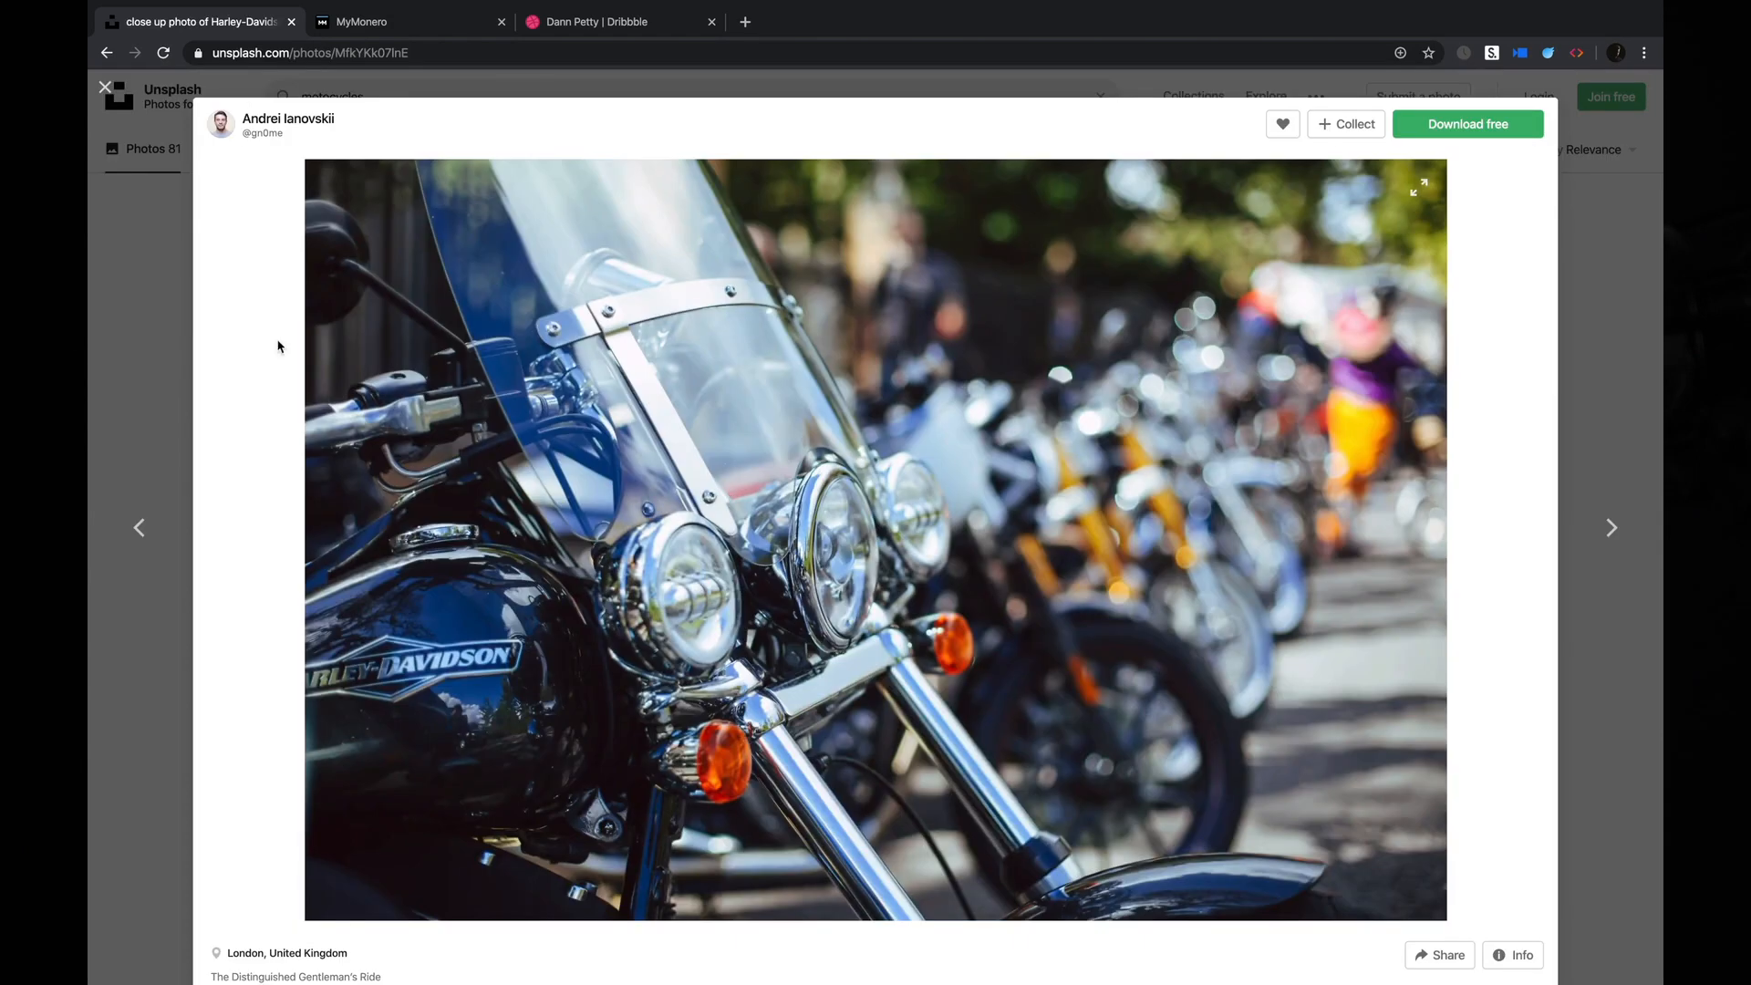
pyautogui.click(142, 272)
# Continue browsing the results, preview the photo of the man riding a bicycle, and close it.
pyautogui.scroll(10, 220, 375)
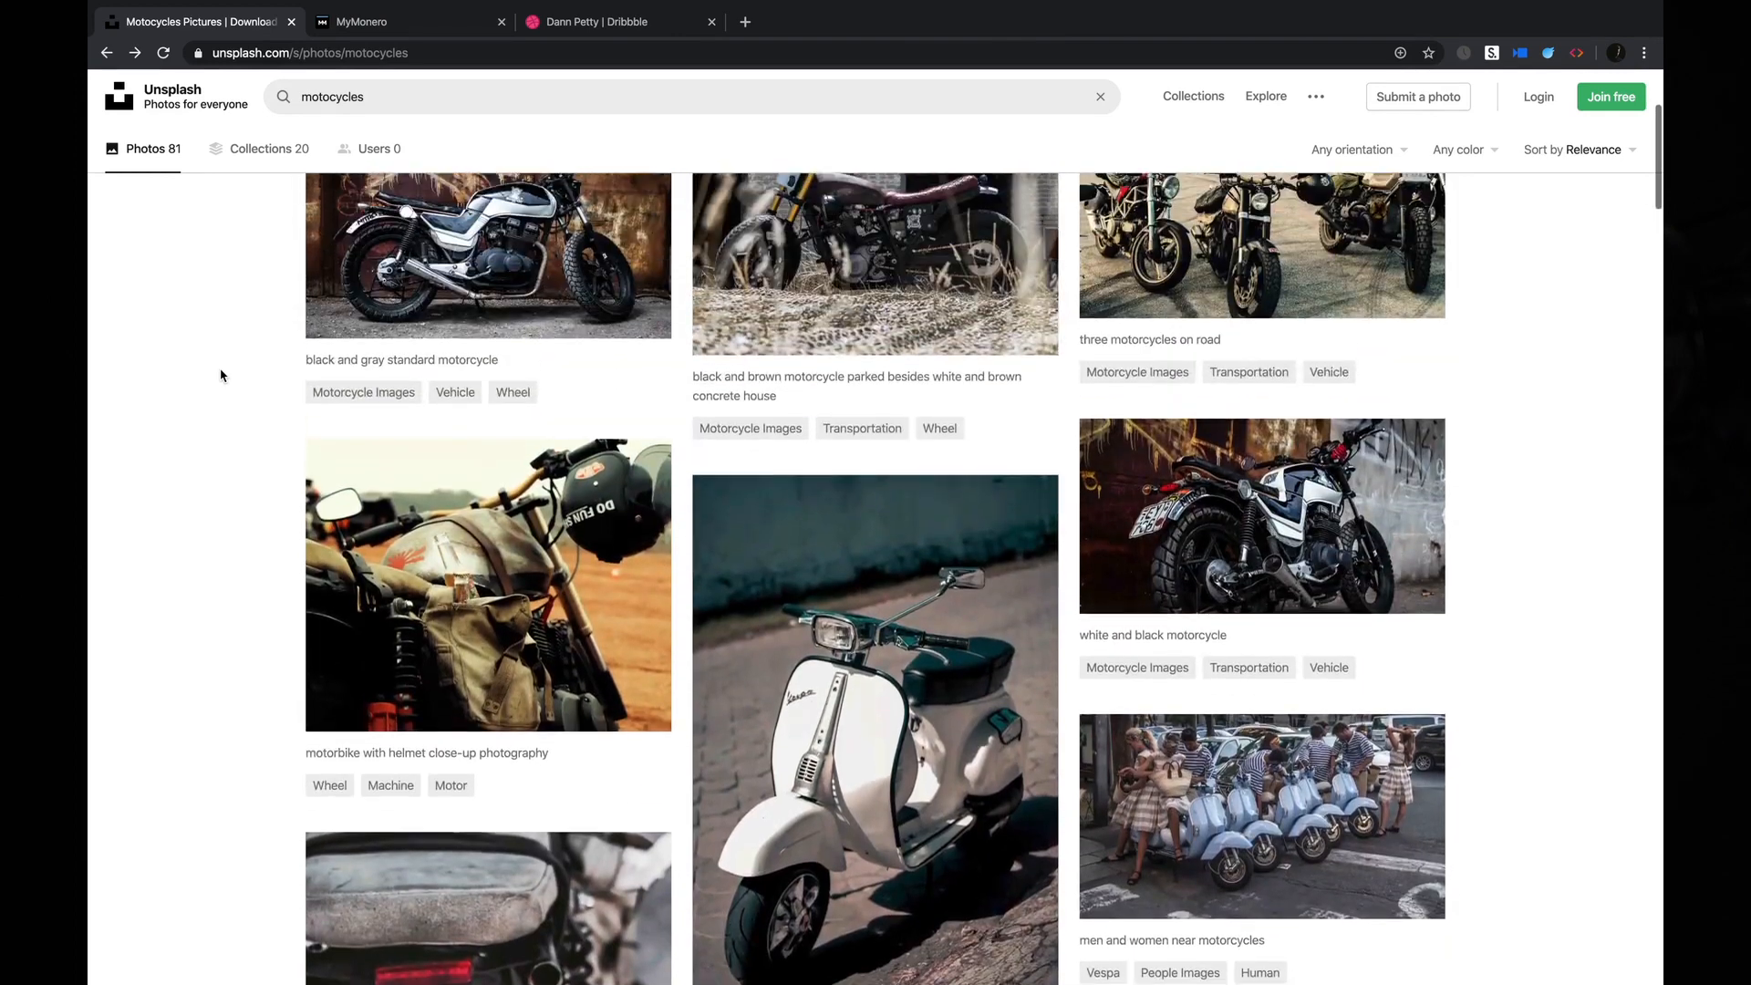
pyautogui.scroll(-8, 220, 375)
pyautogui.scroll(-9, 219, 375)
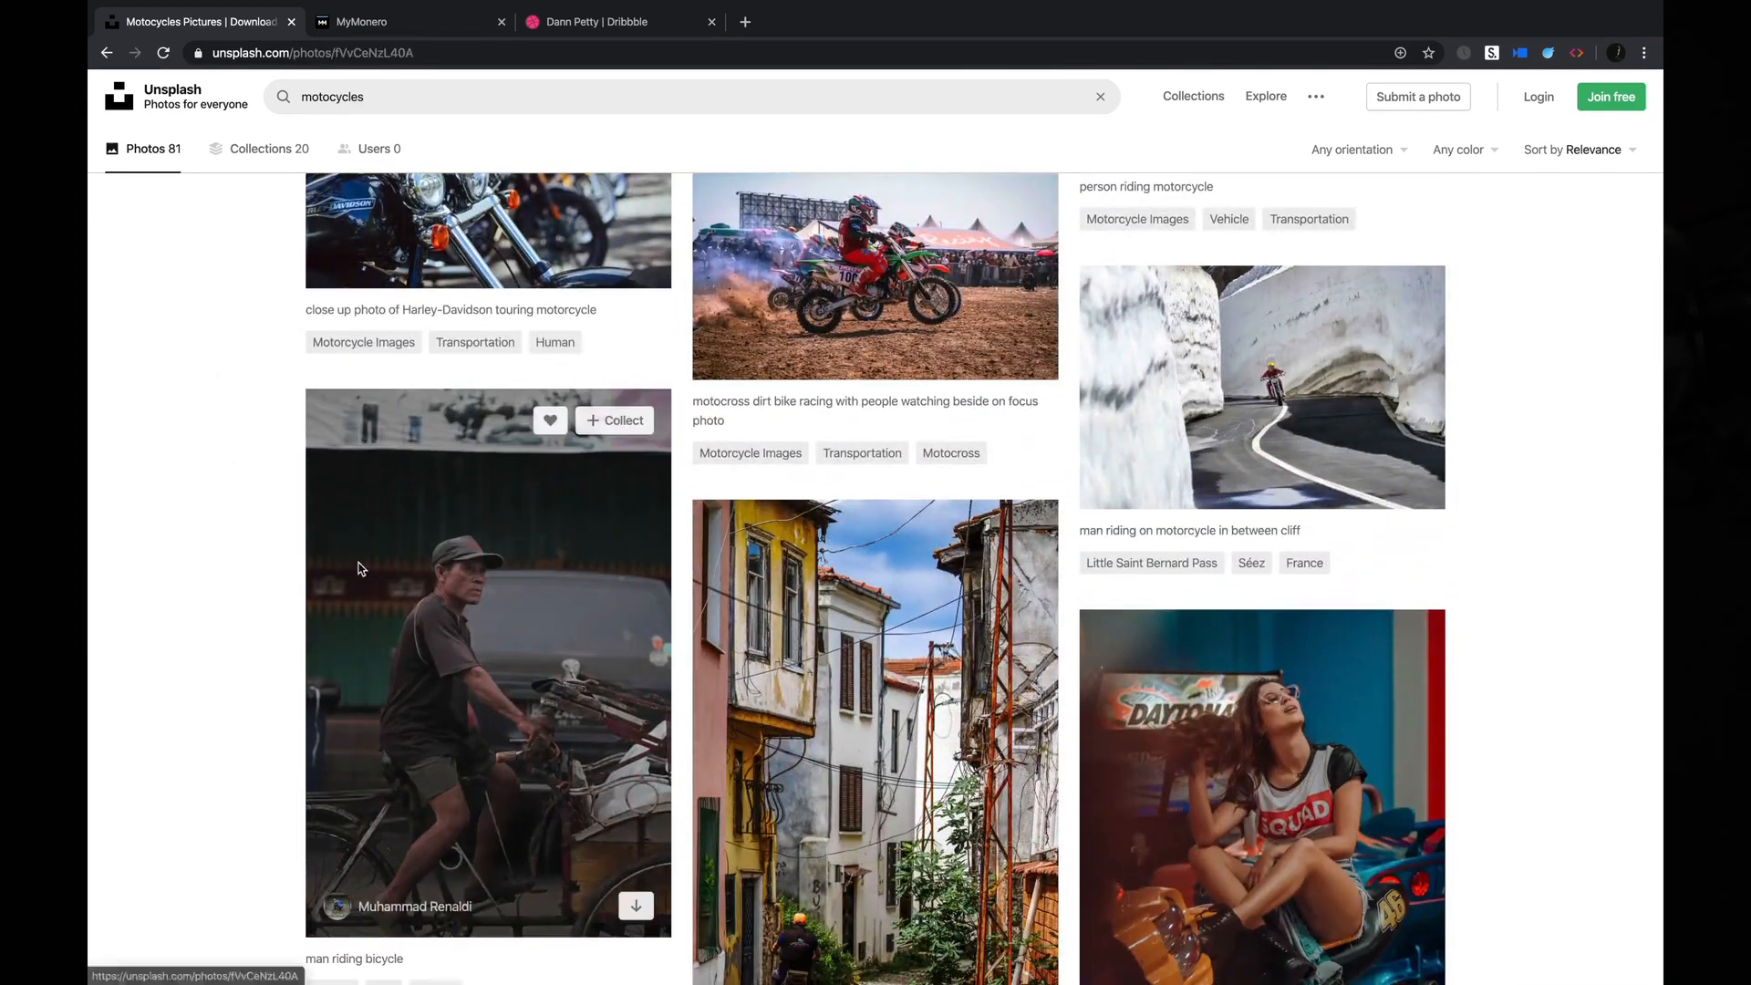
pyautogui.click(321, 492)
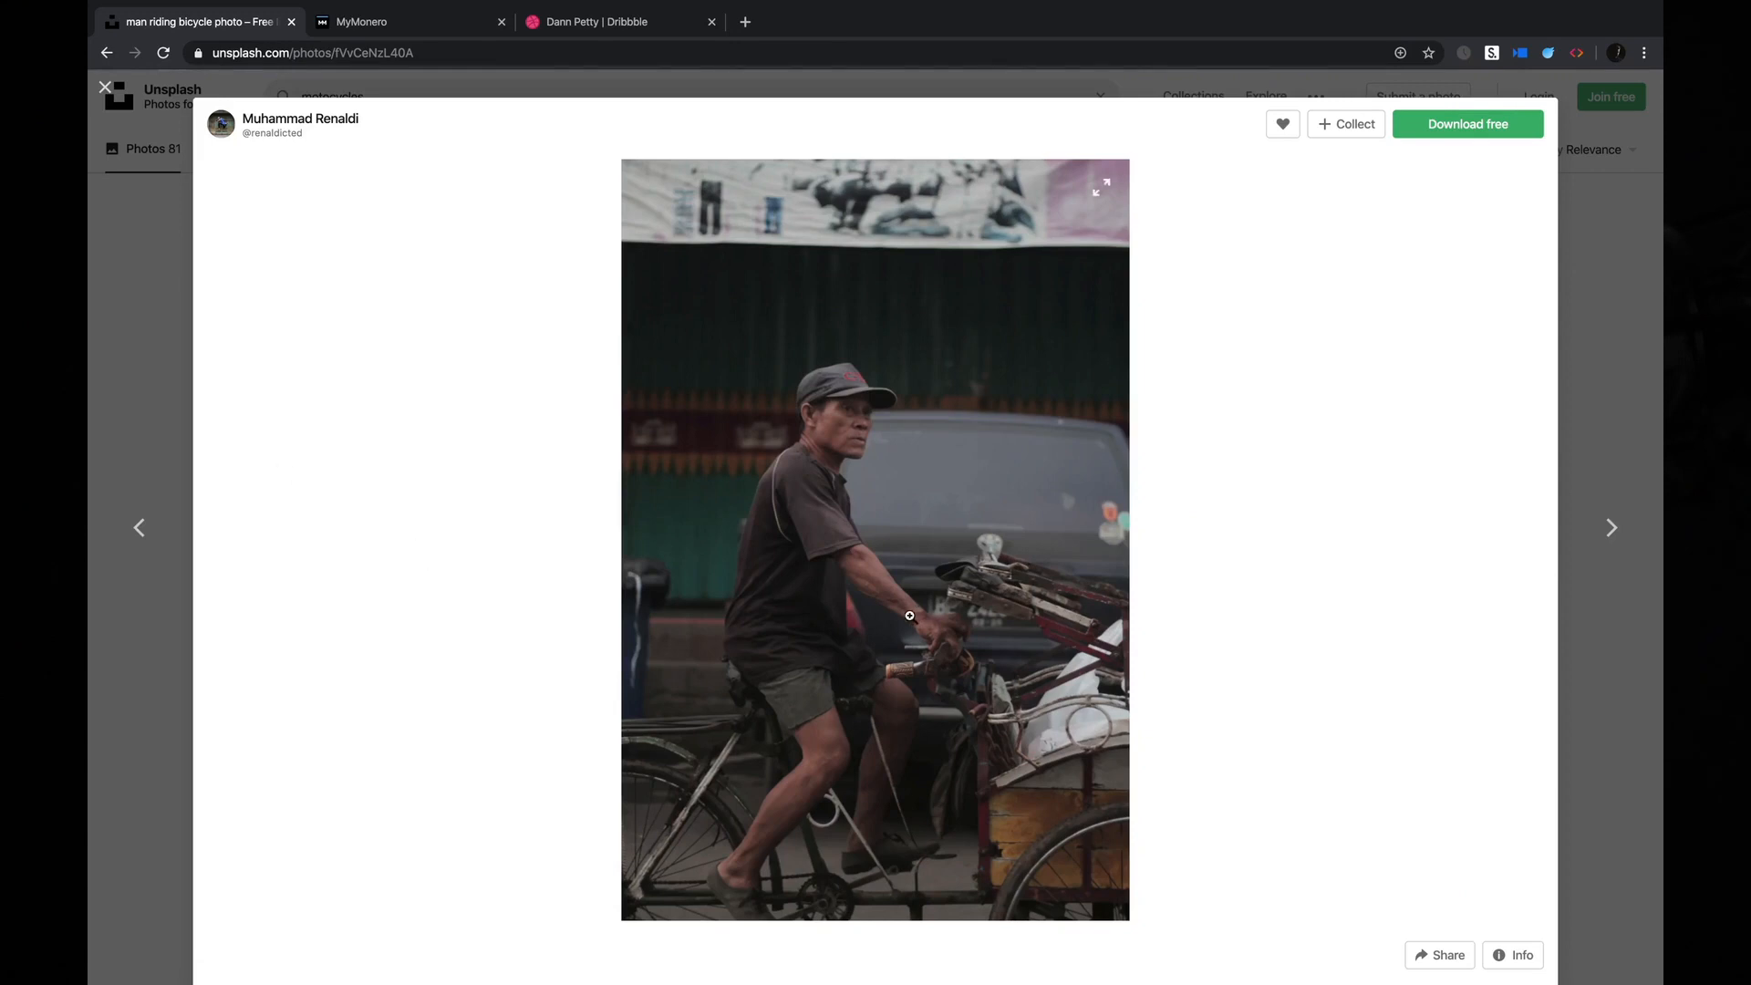
pyautogui.click(145, 296)
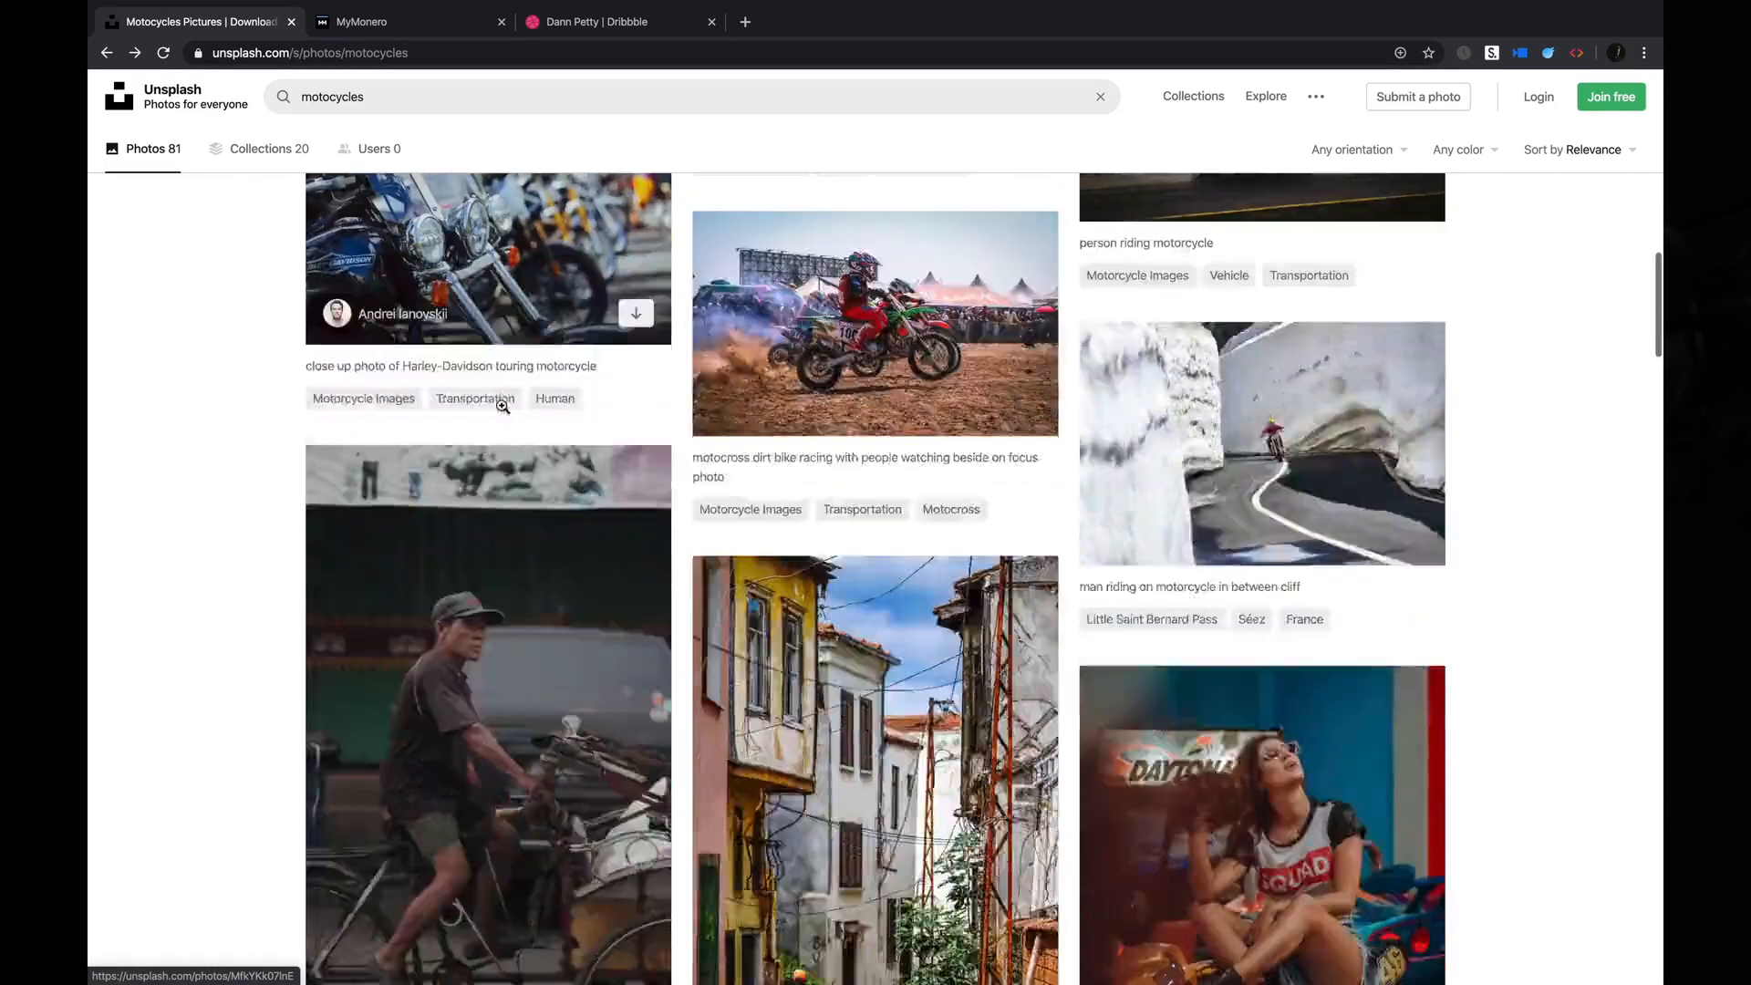
# Examine the black and orange motorcycle photo enlarged, and preview the photo of the helmeted rider in yellow, closing both.
pyautogui.click(502, 406)
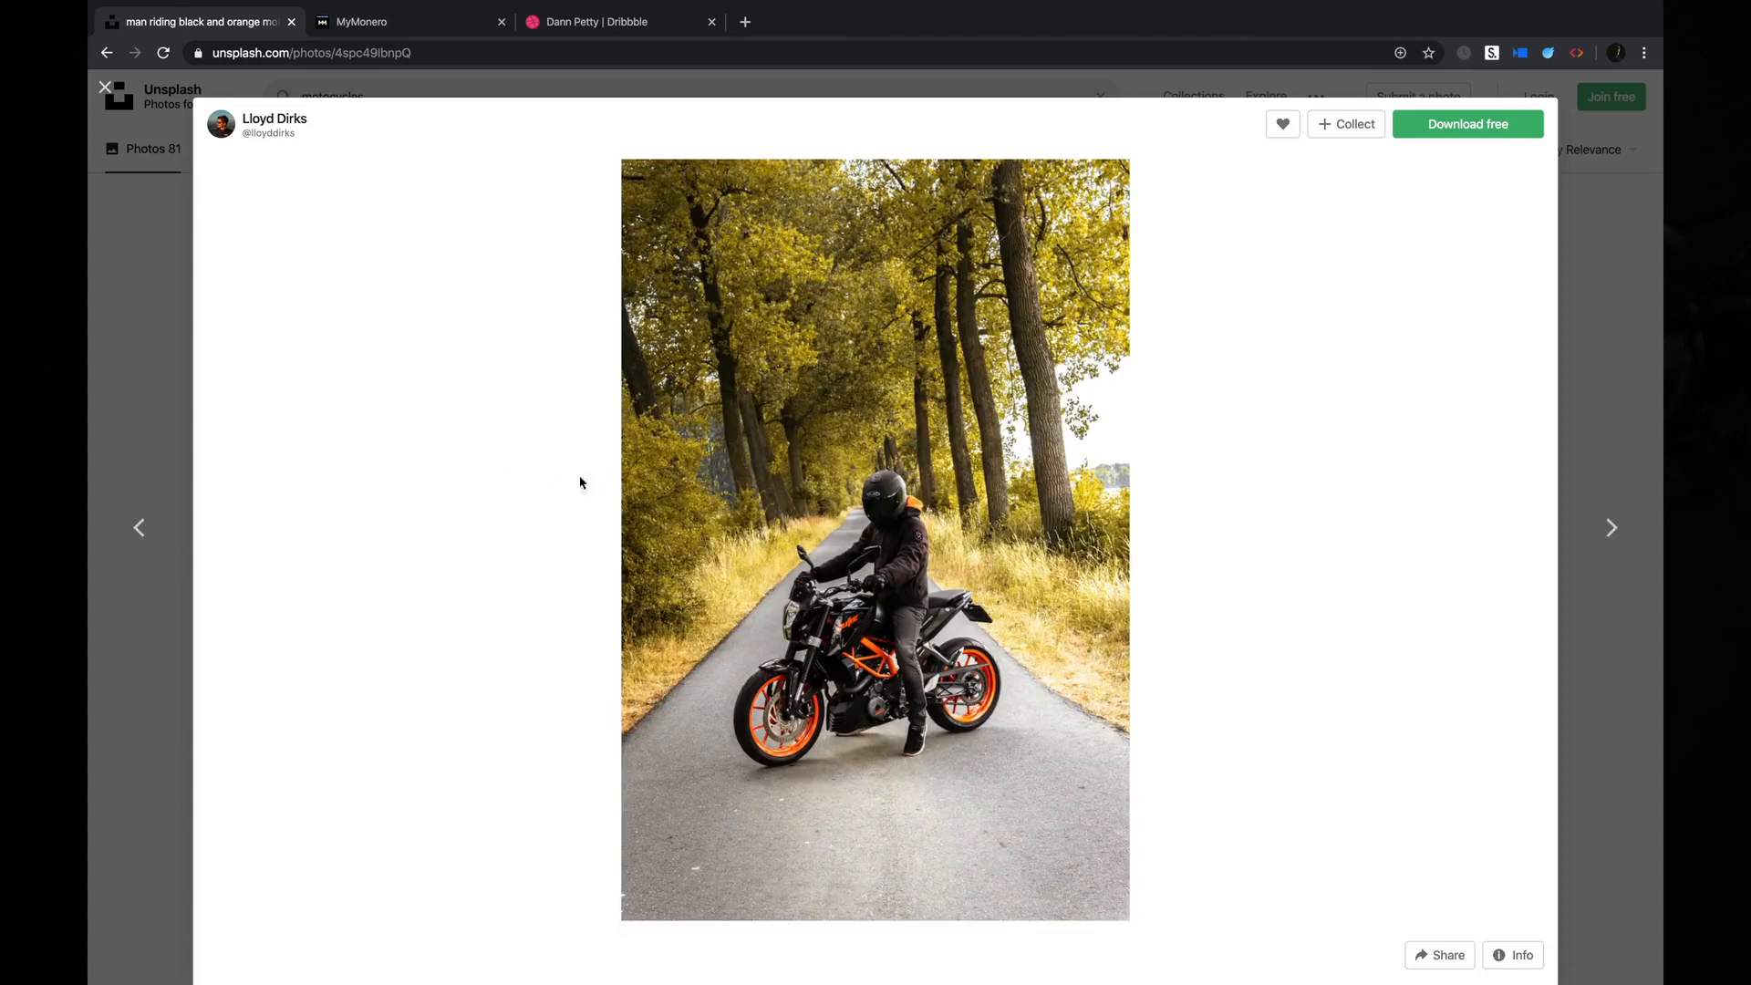
pyautogui.click(851, 601)
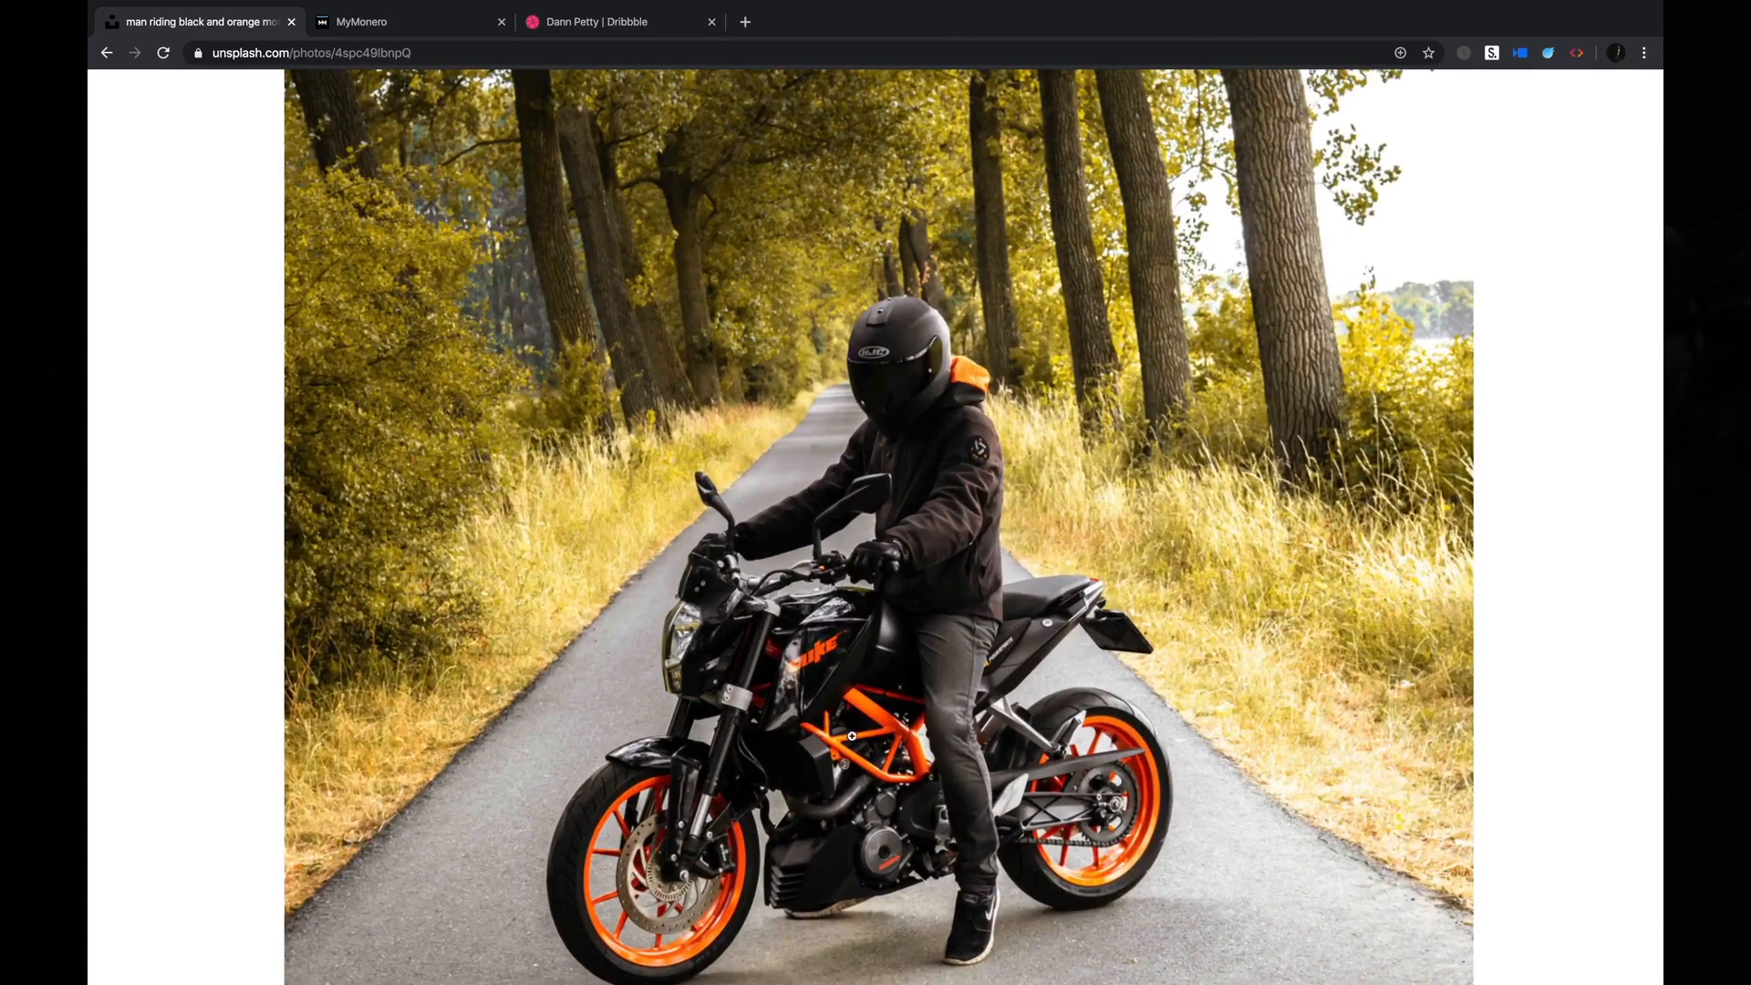
pyautogui.click(934, 597)
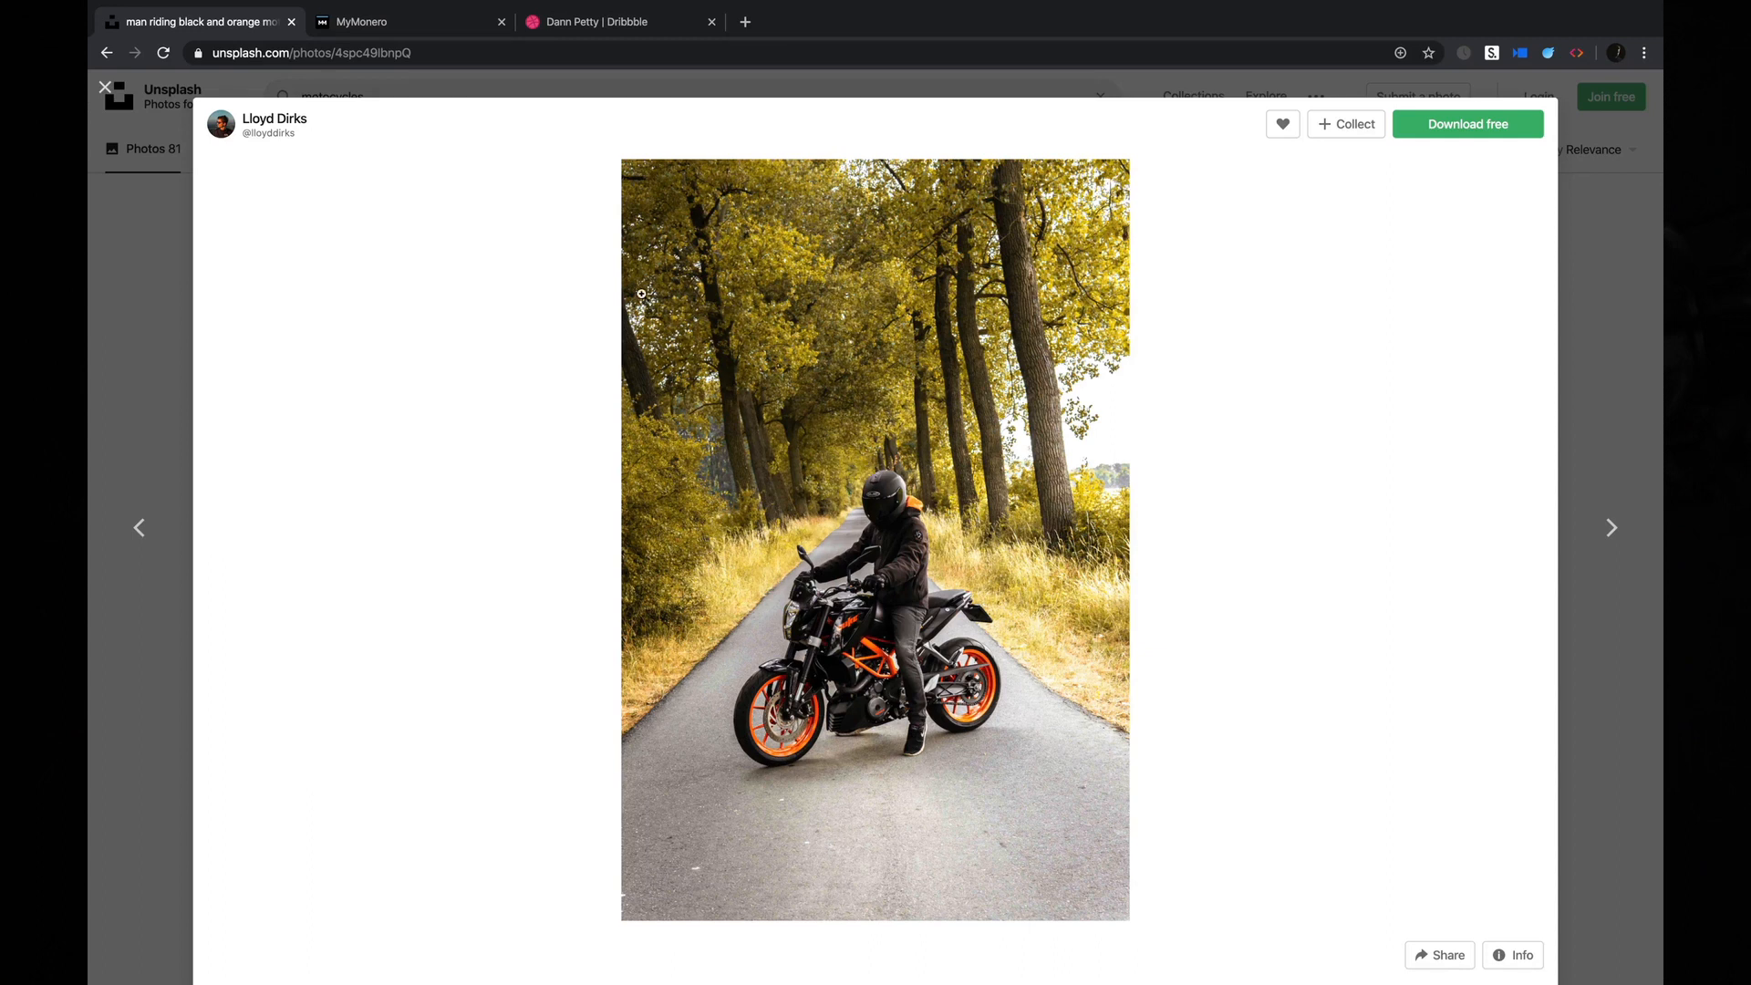
pyautogui.click(143, 283)
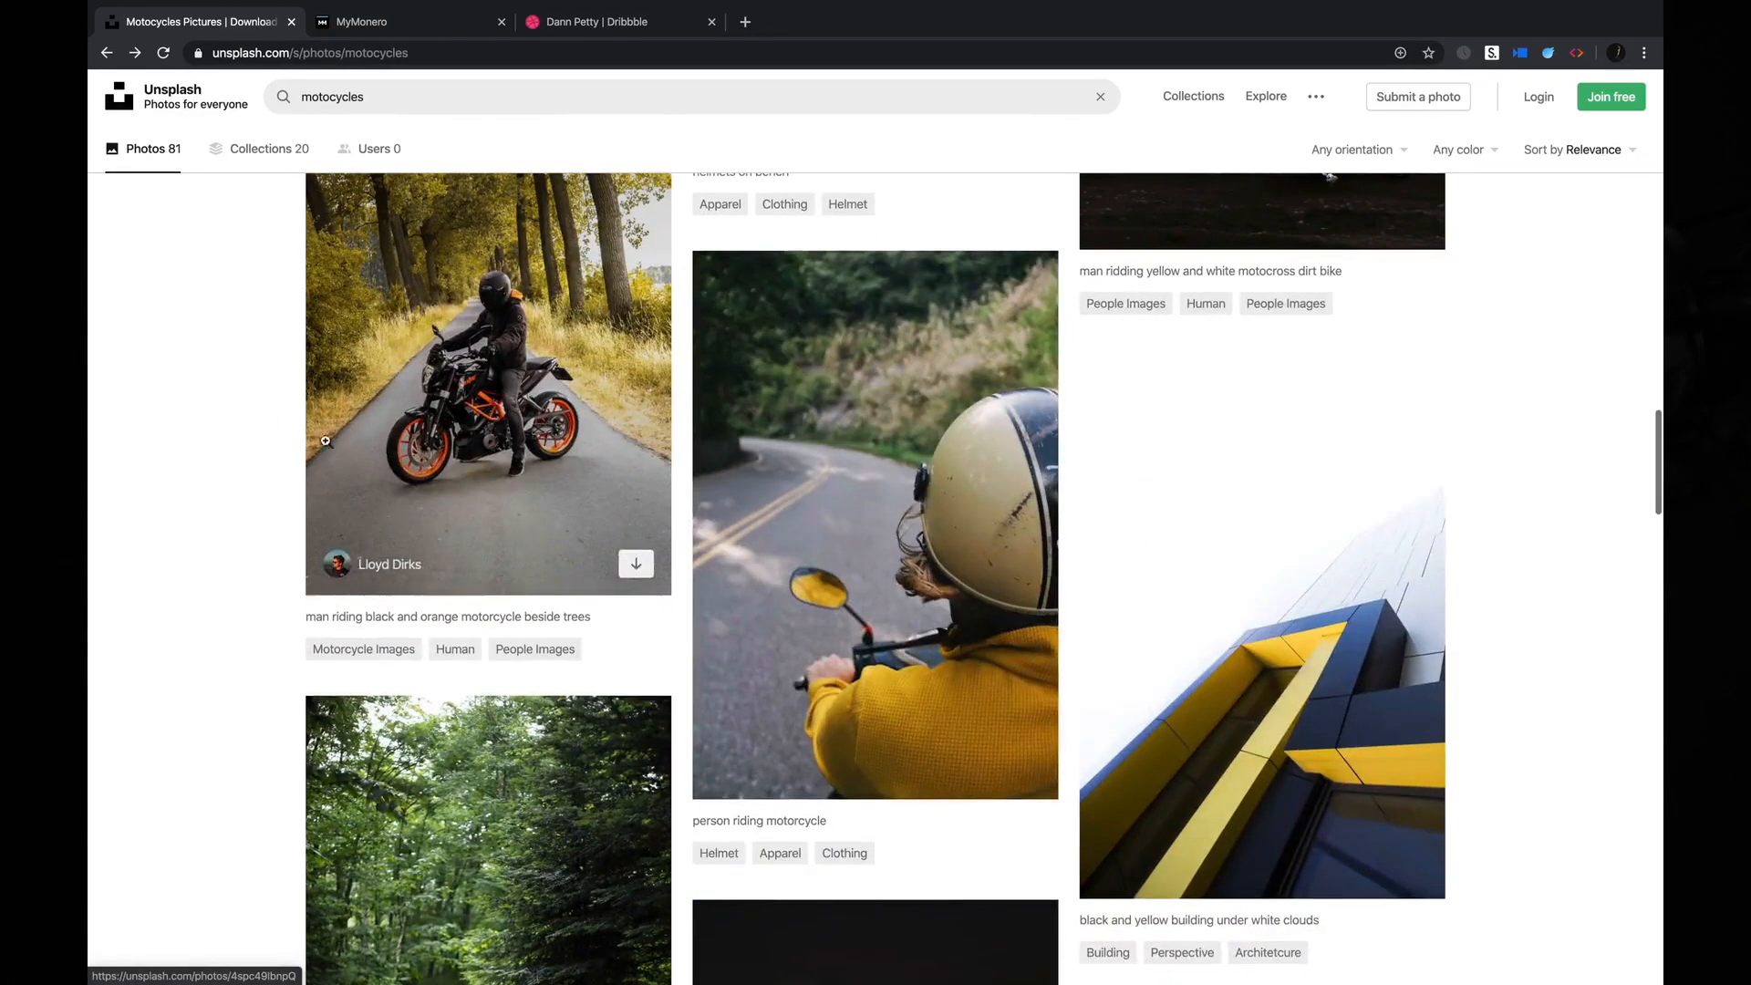
pyautogui.click(937, 591)
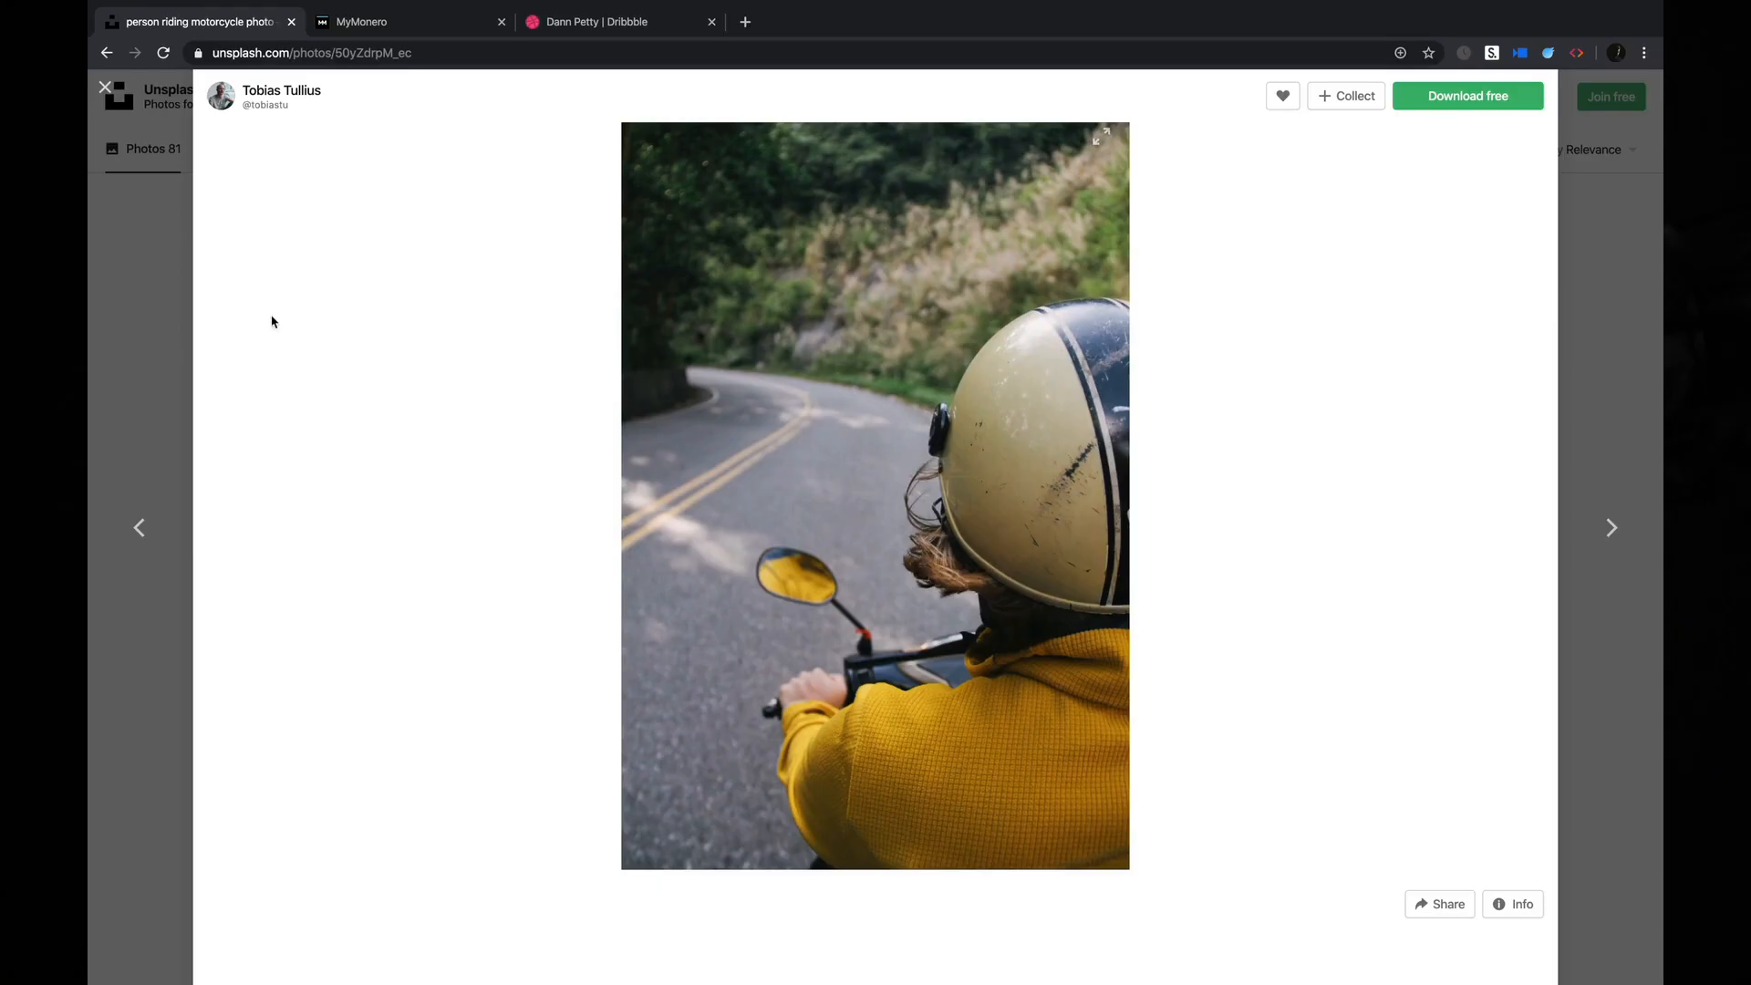
pyautogui.click(137, 301)
# Browse further through the motorcycle results, preview the photo of the dirt bike rider crossing water, and close it.
pyautogui.scroll(-6, 274, 407)
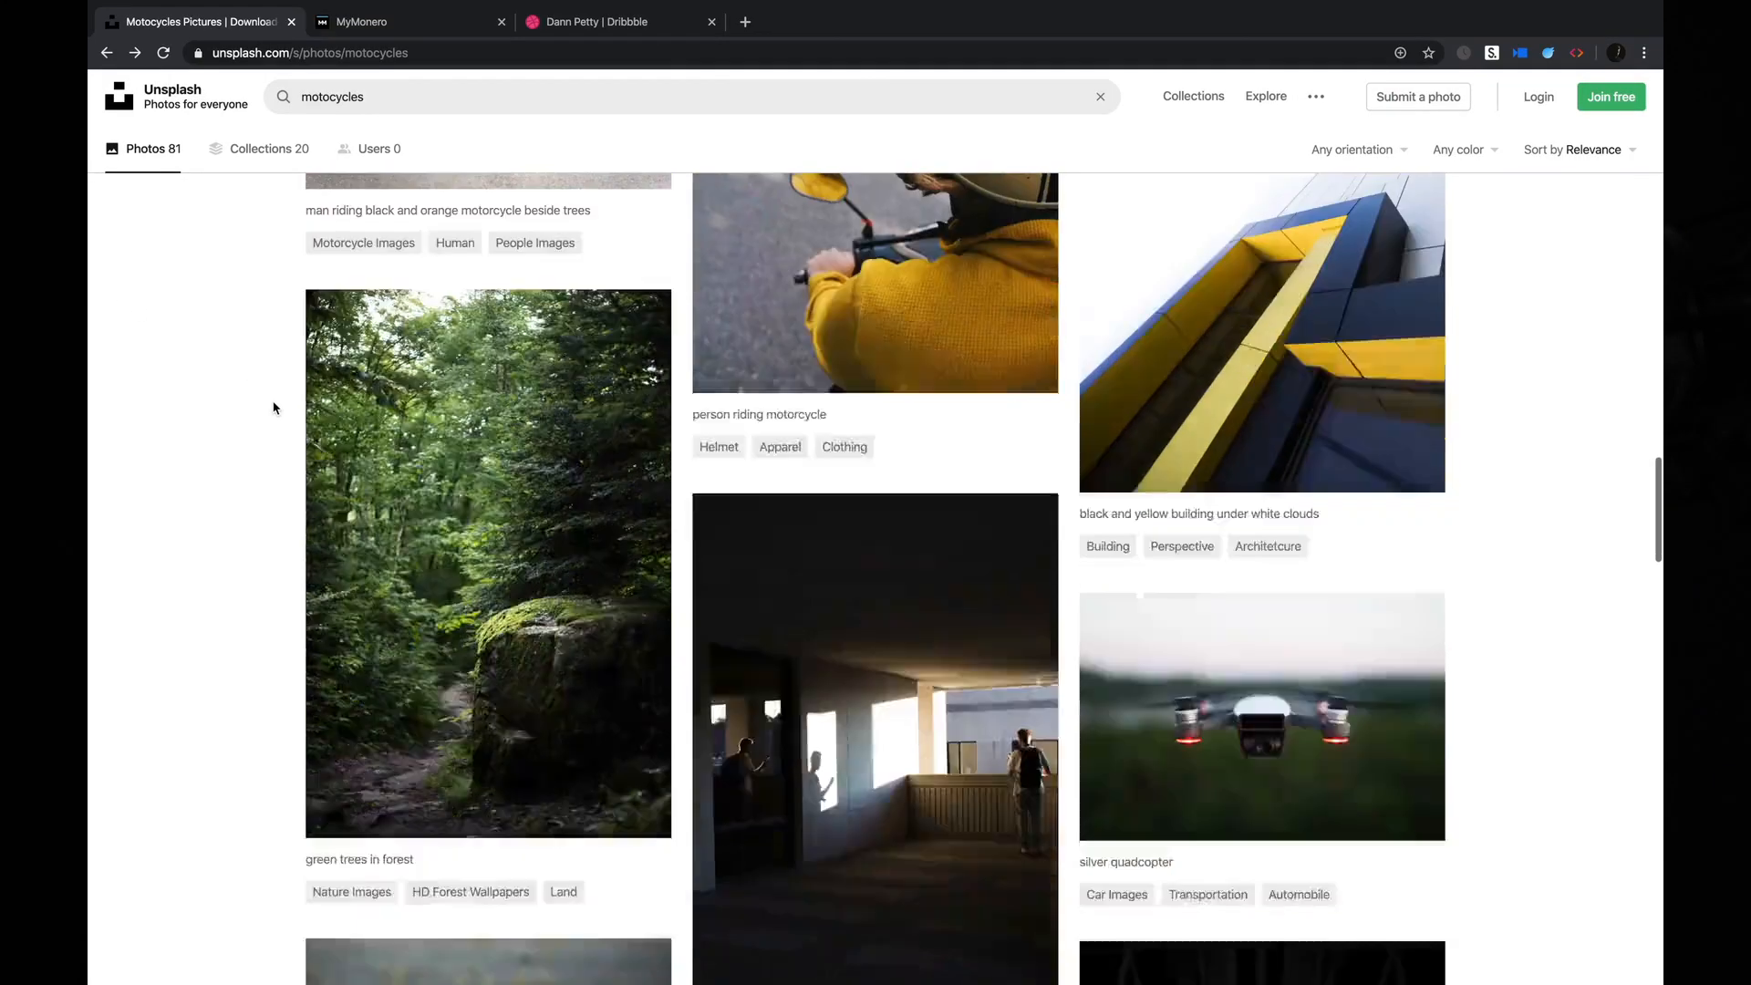
pyautogui.scroll(-6, 274, 408)
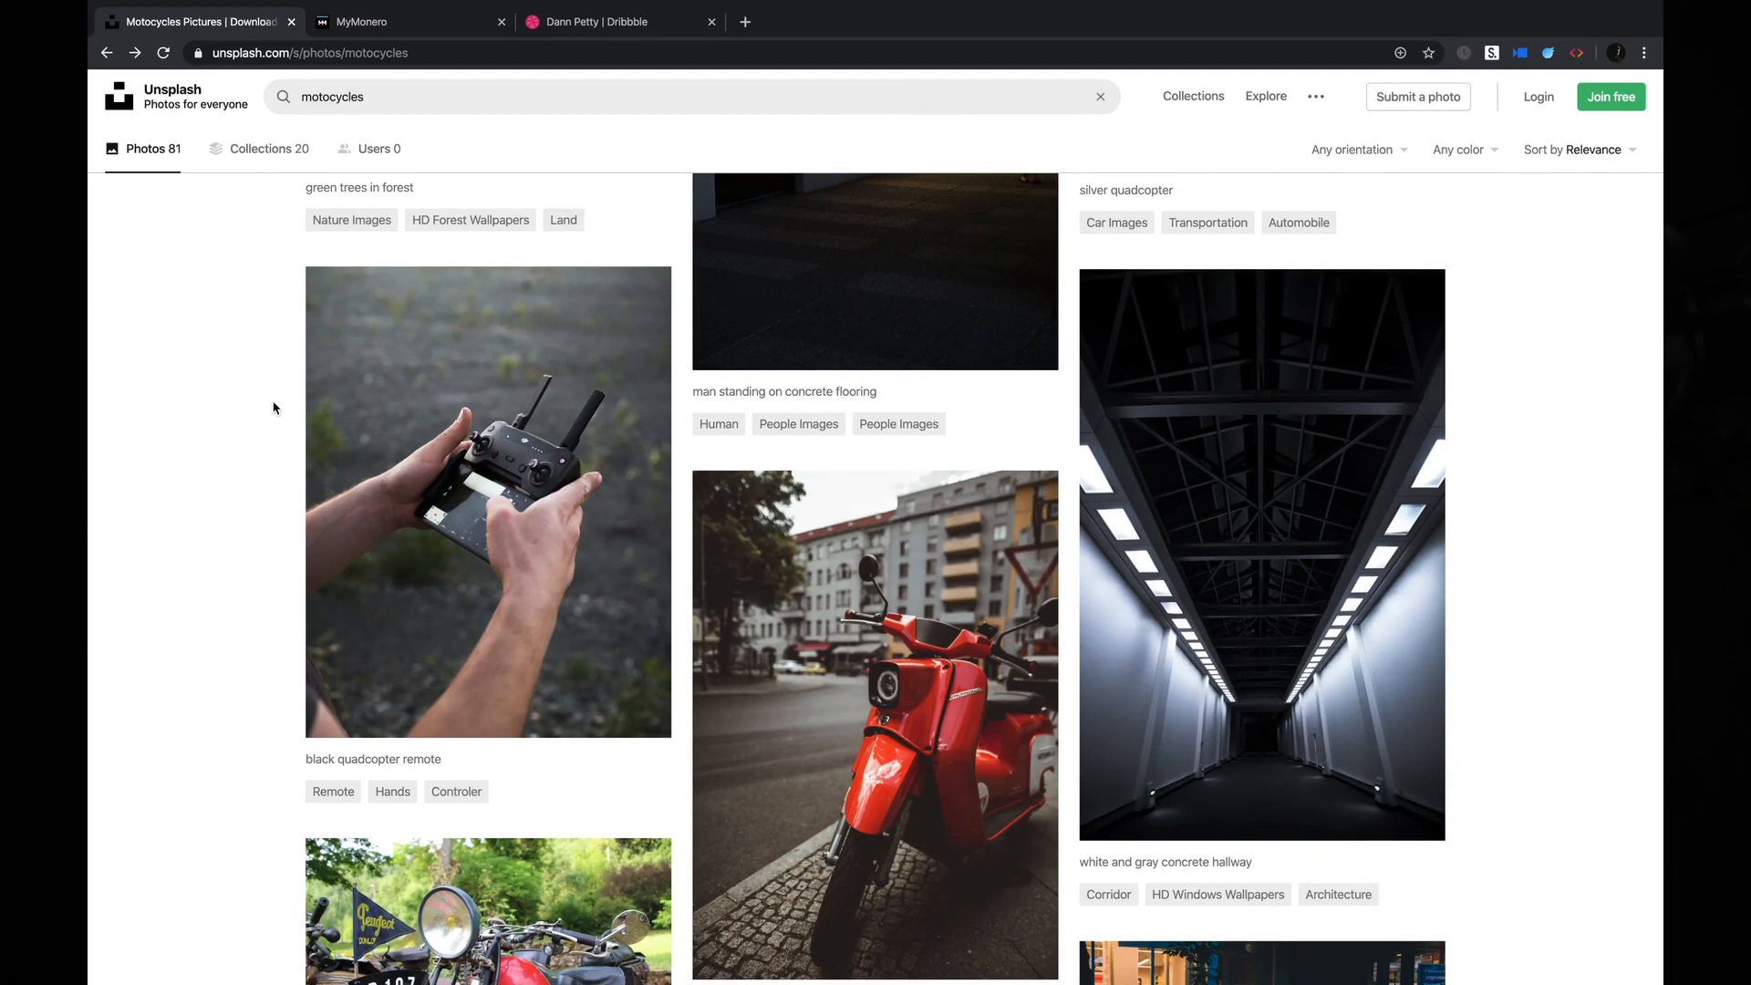
pyautogui.scroll(-4, 273, 408)
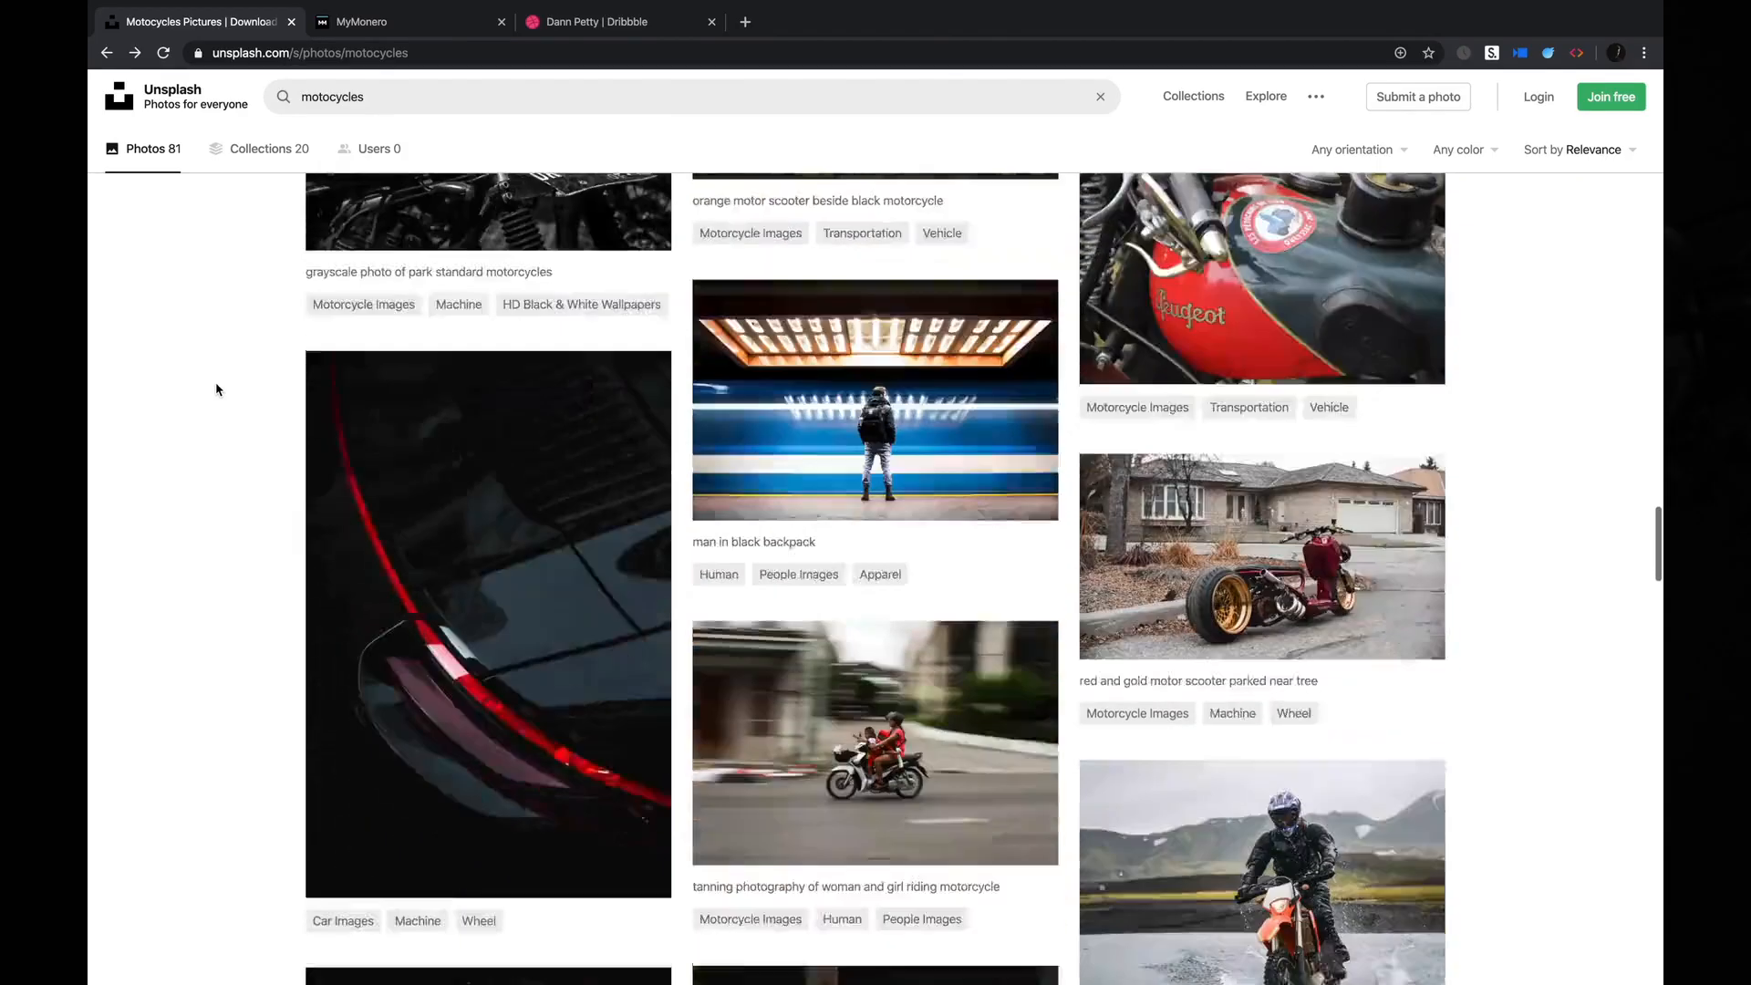
pyautogui.scroll(-5, 216, 389)
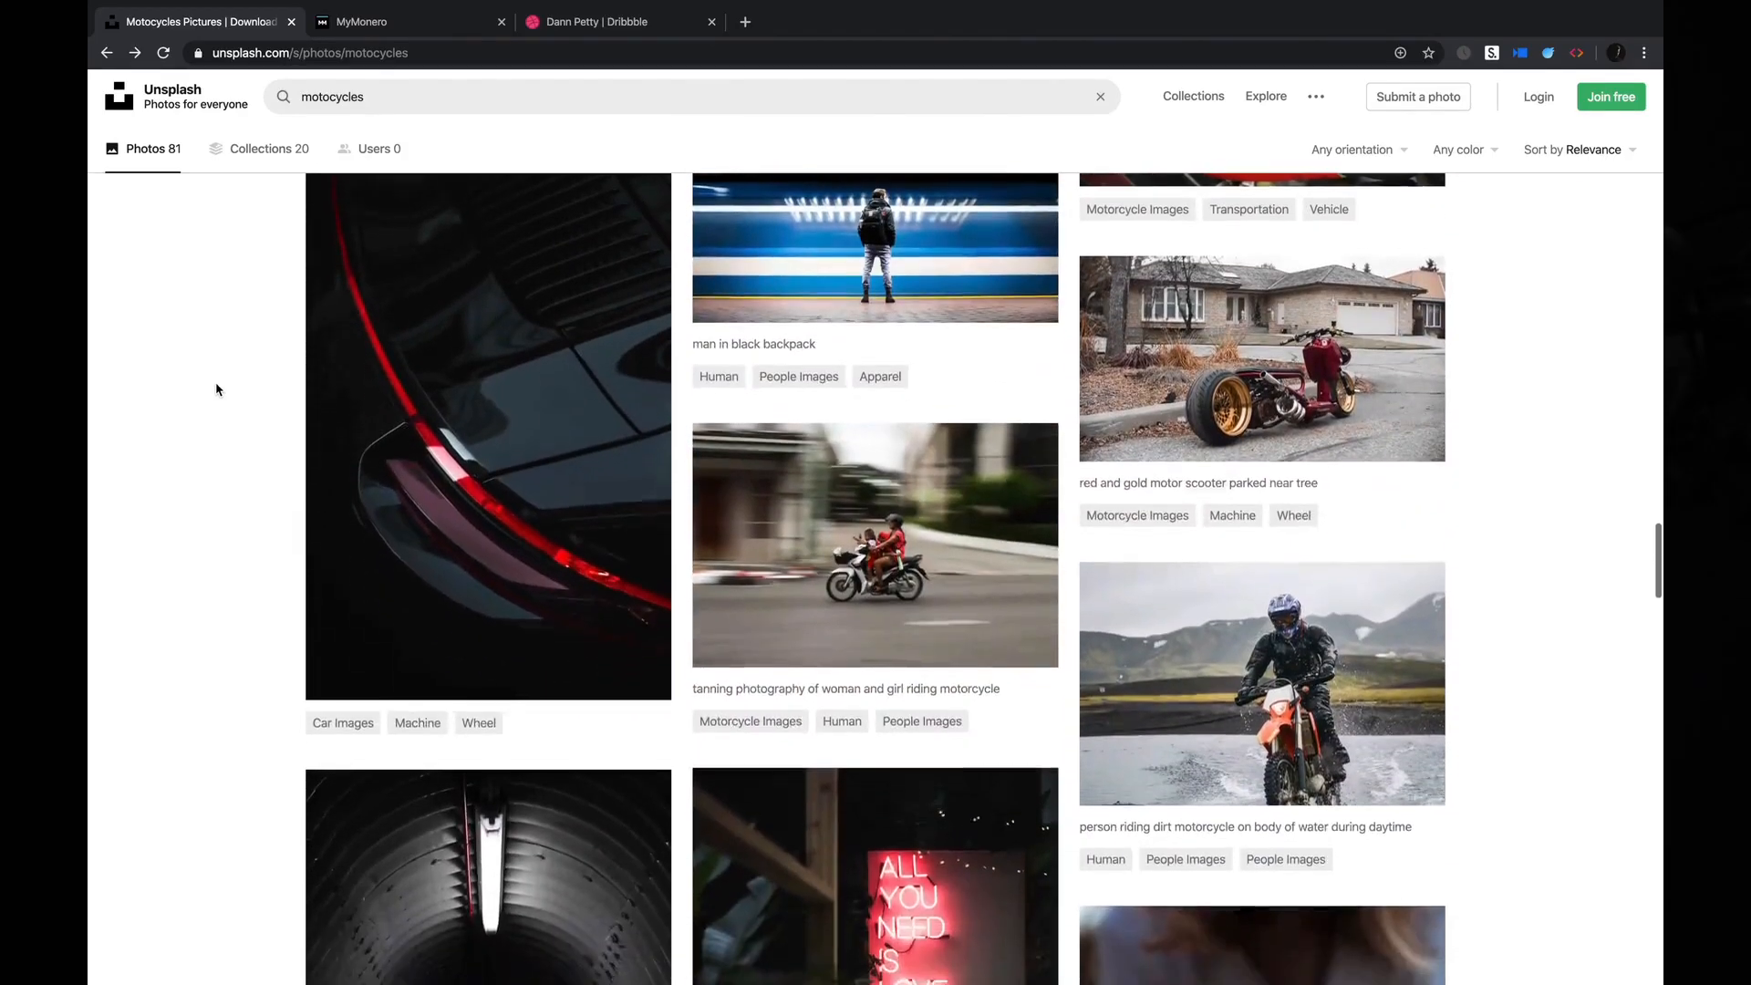
pyautogui.scroll(2, 216, 390)
pyautogui.scroll(-6, 216, 389)
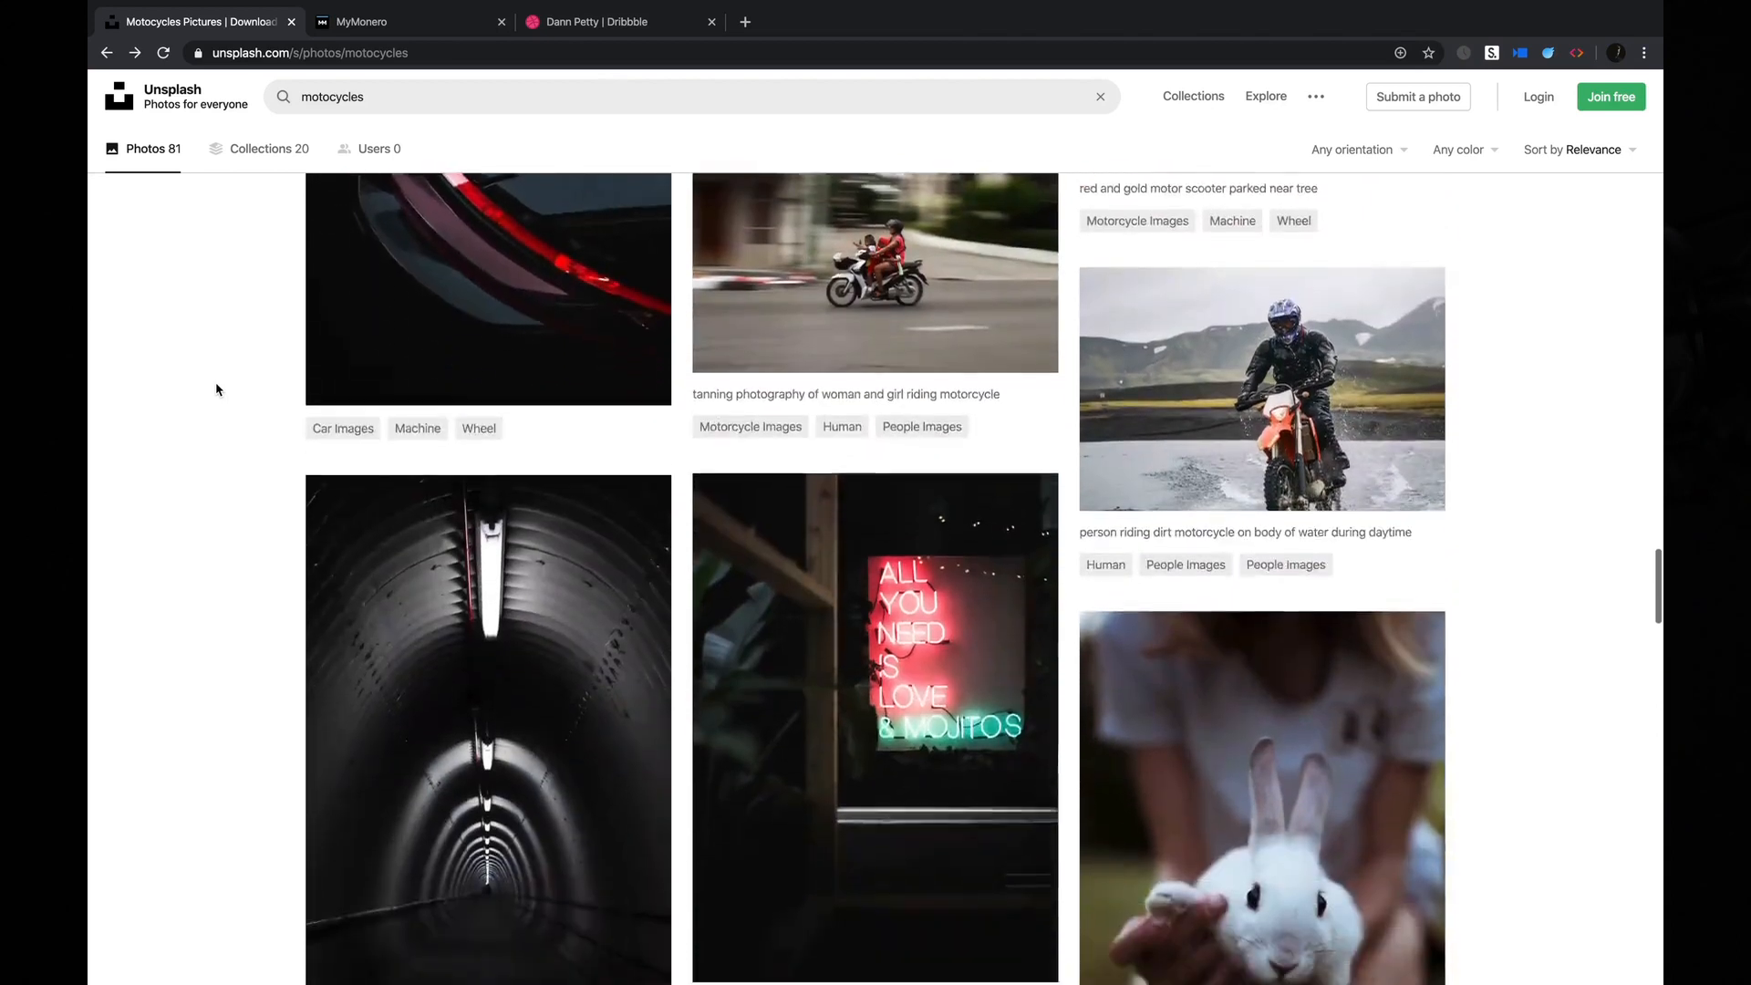
pyautogui.scroll(-5, 216, 389)
pyautogui.scroll(7, 216, 389)
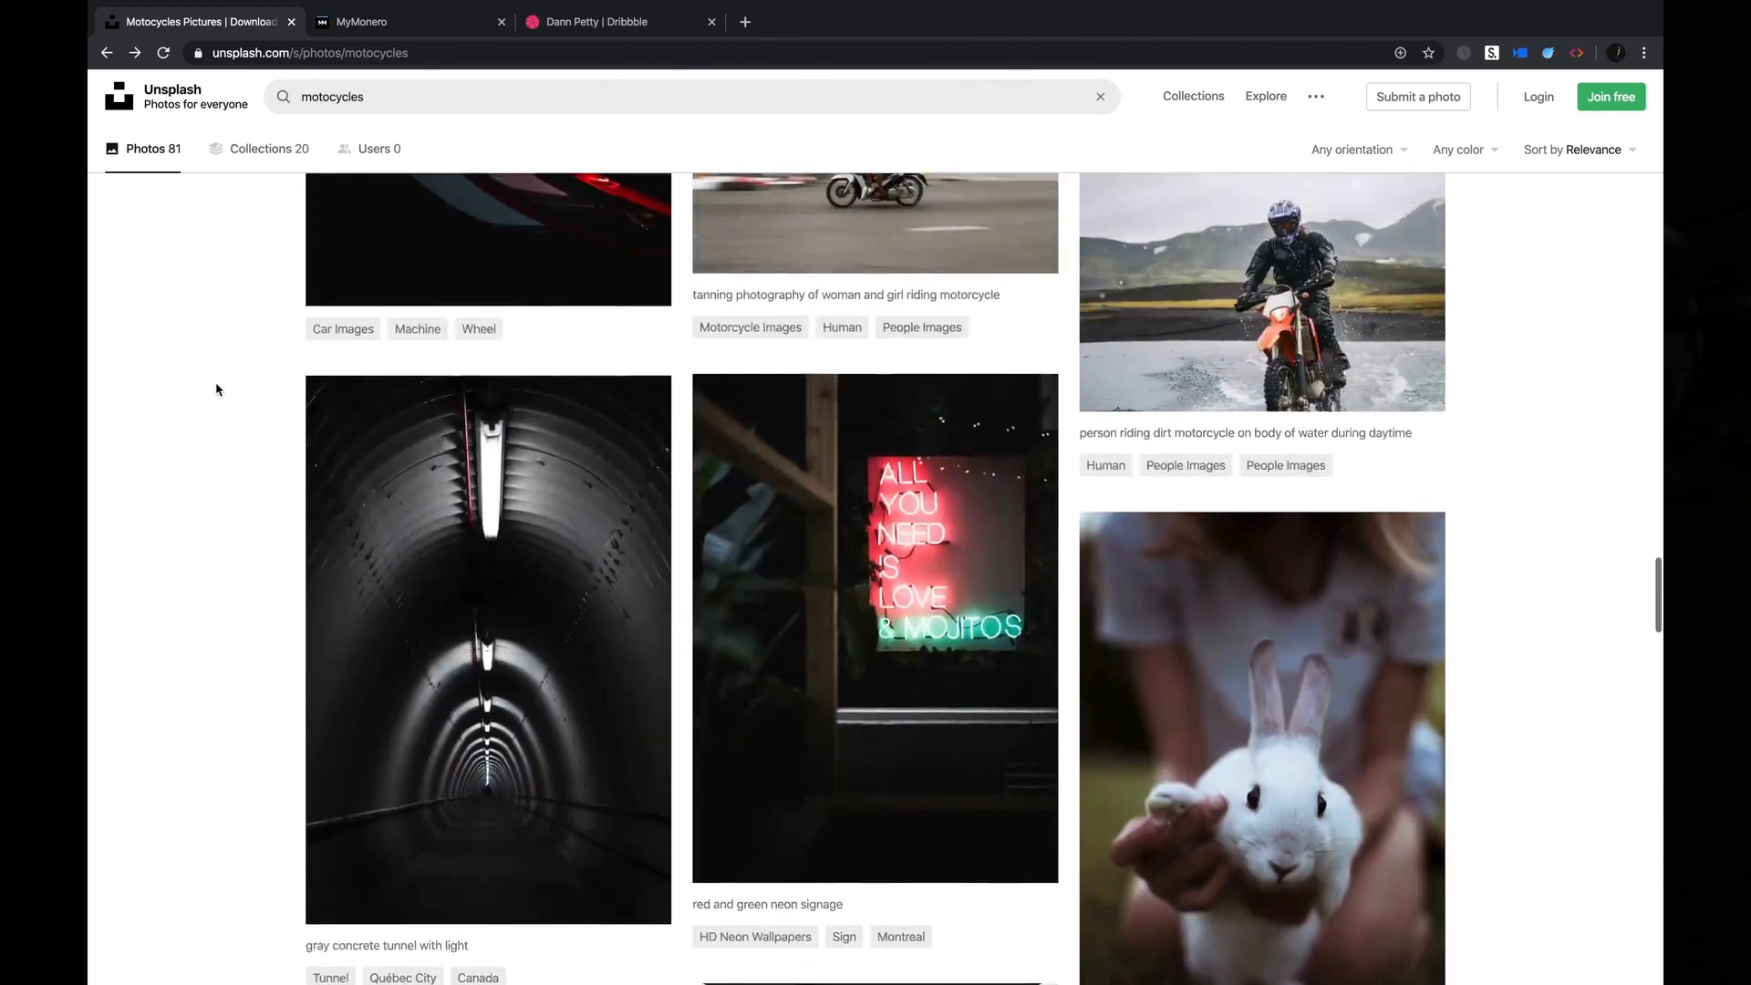
pyautogui.scroll(1, 228, 383)
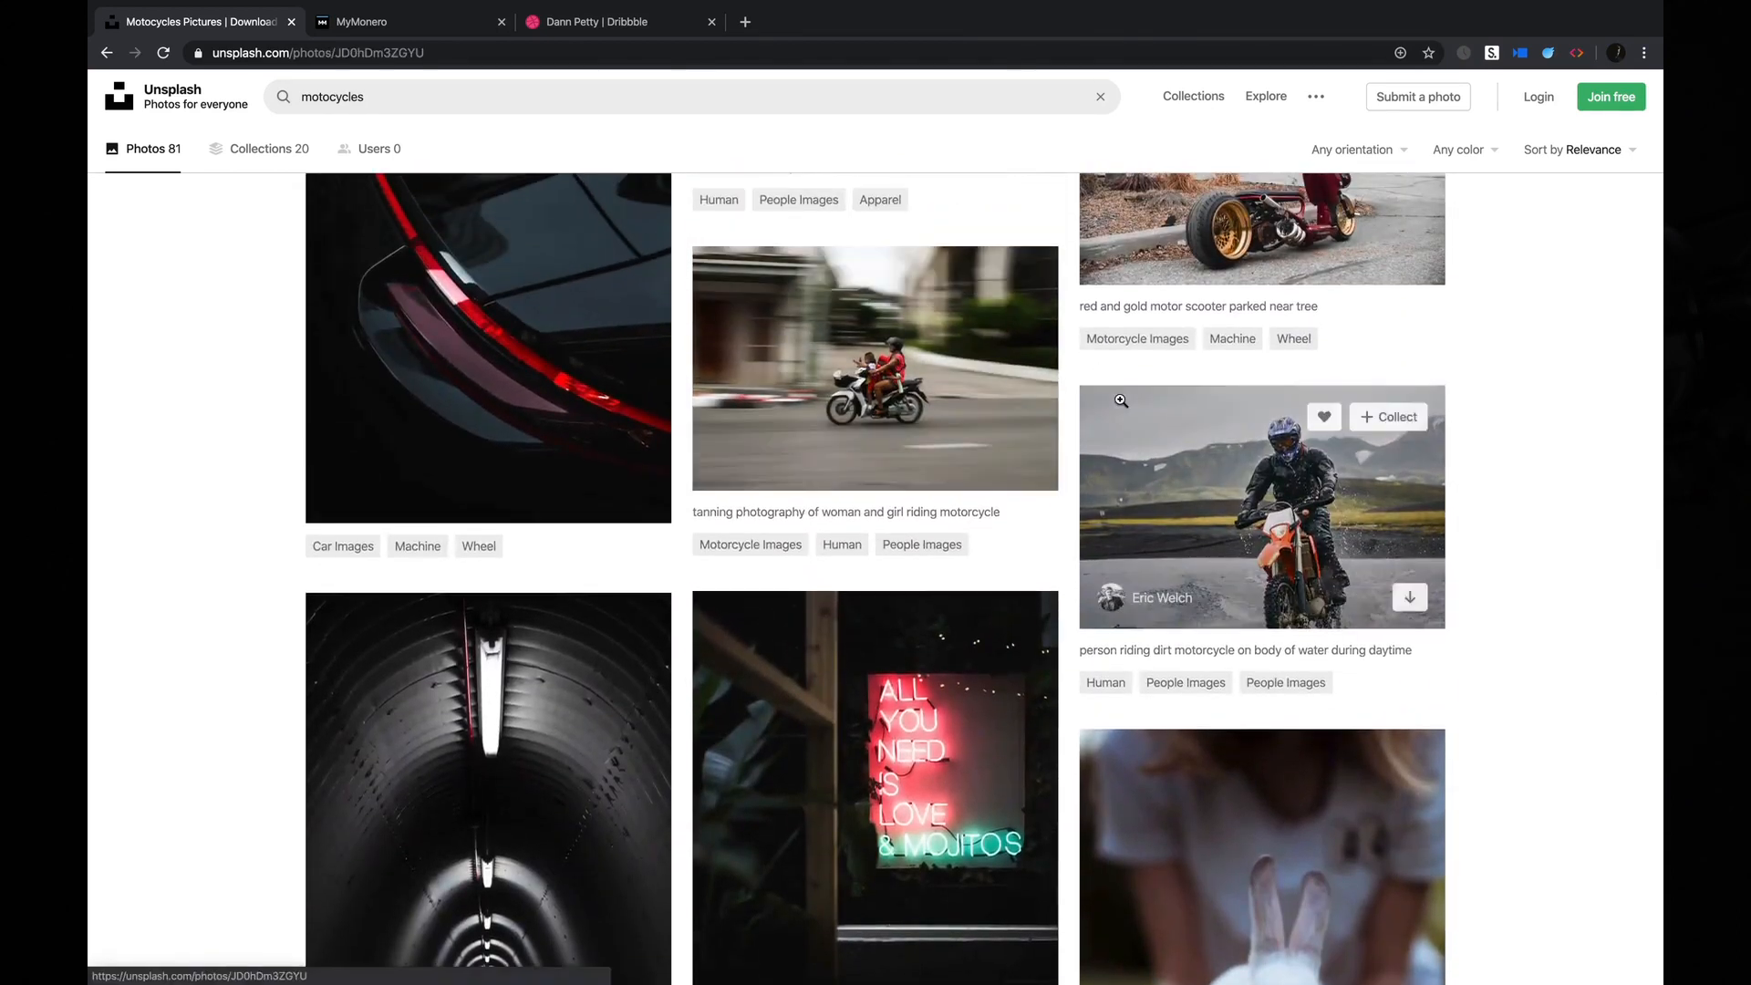
pyautogui.click(1267, 474)
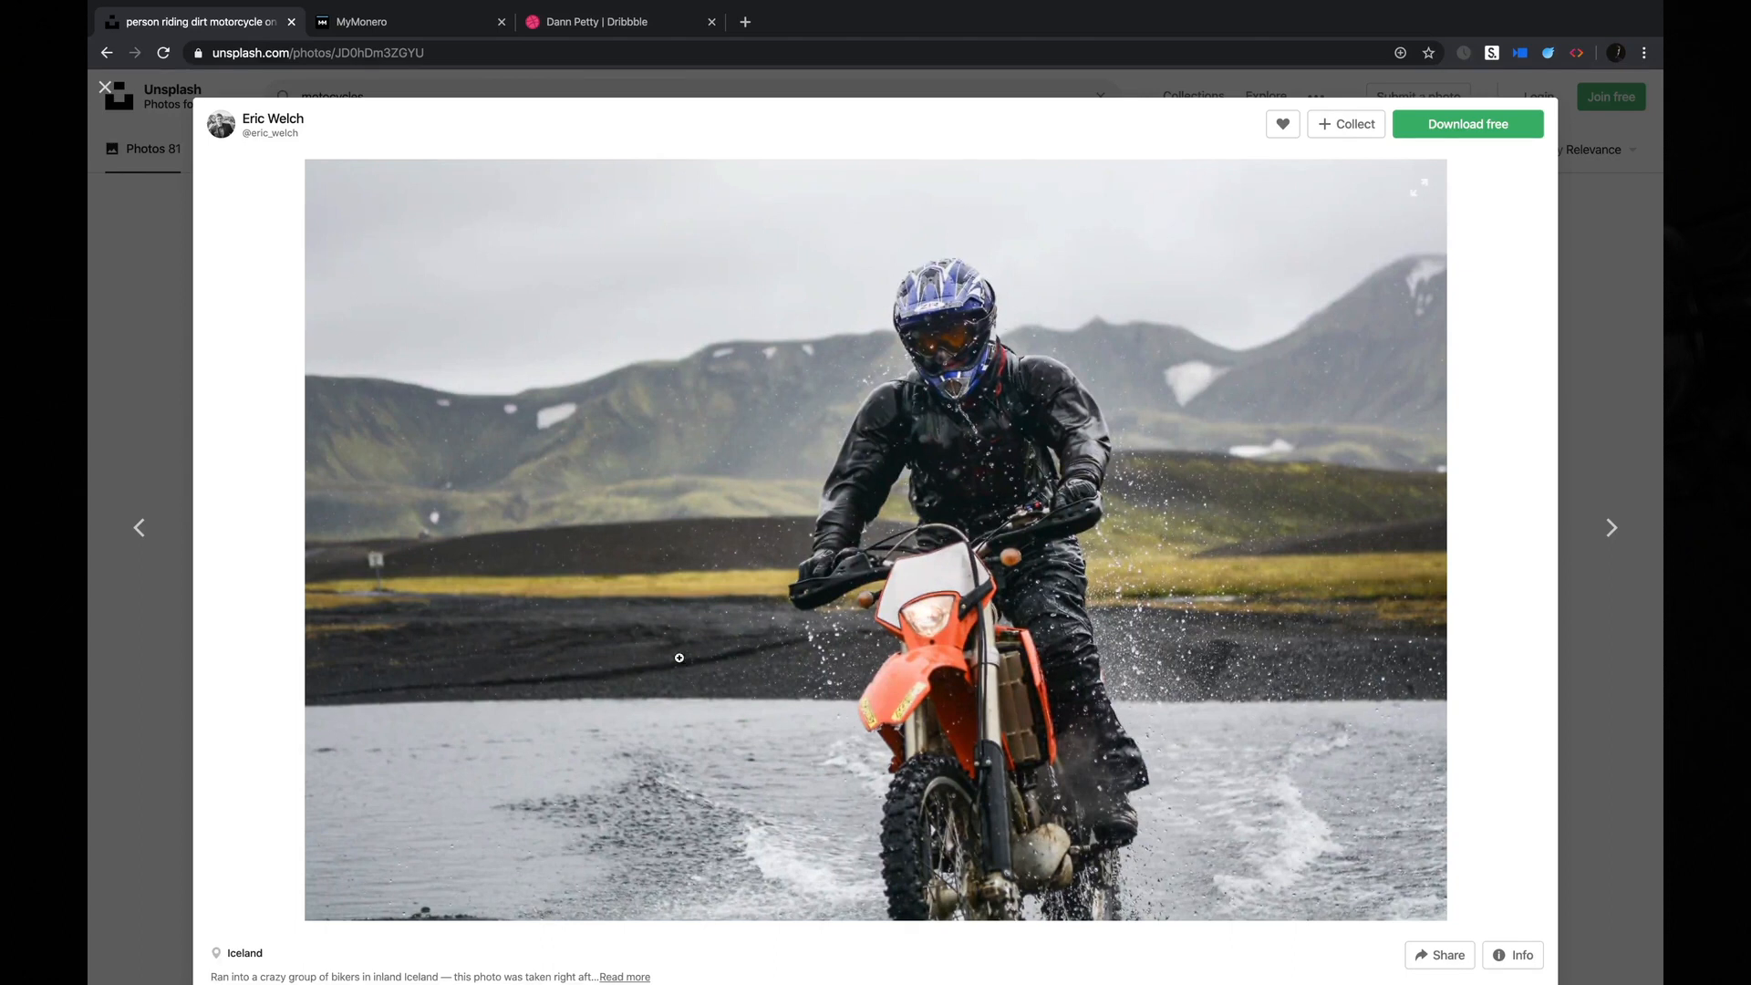
pyautogui.click(132, 320)
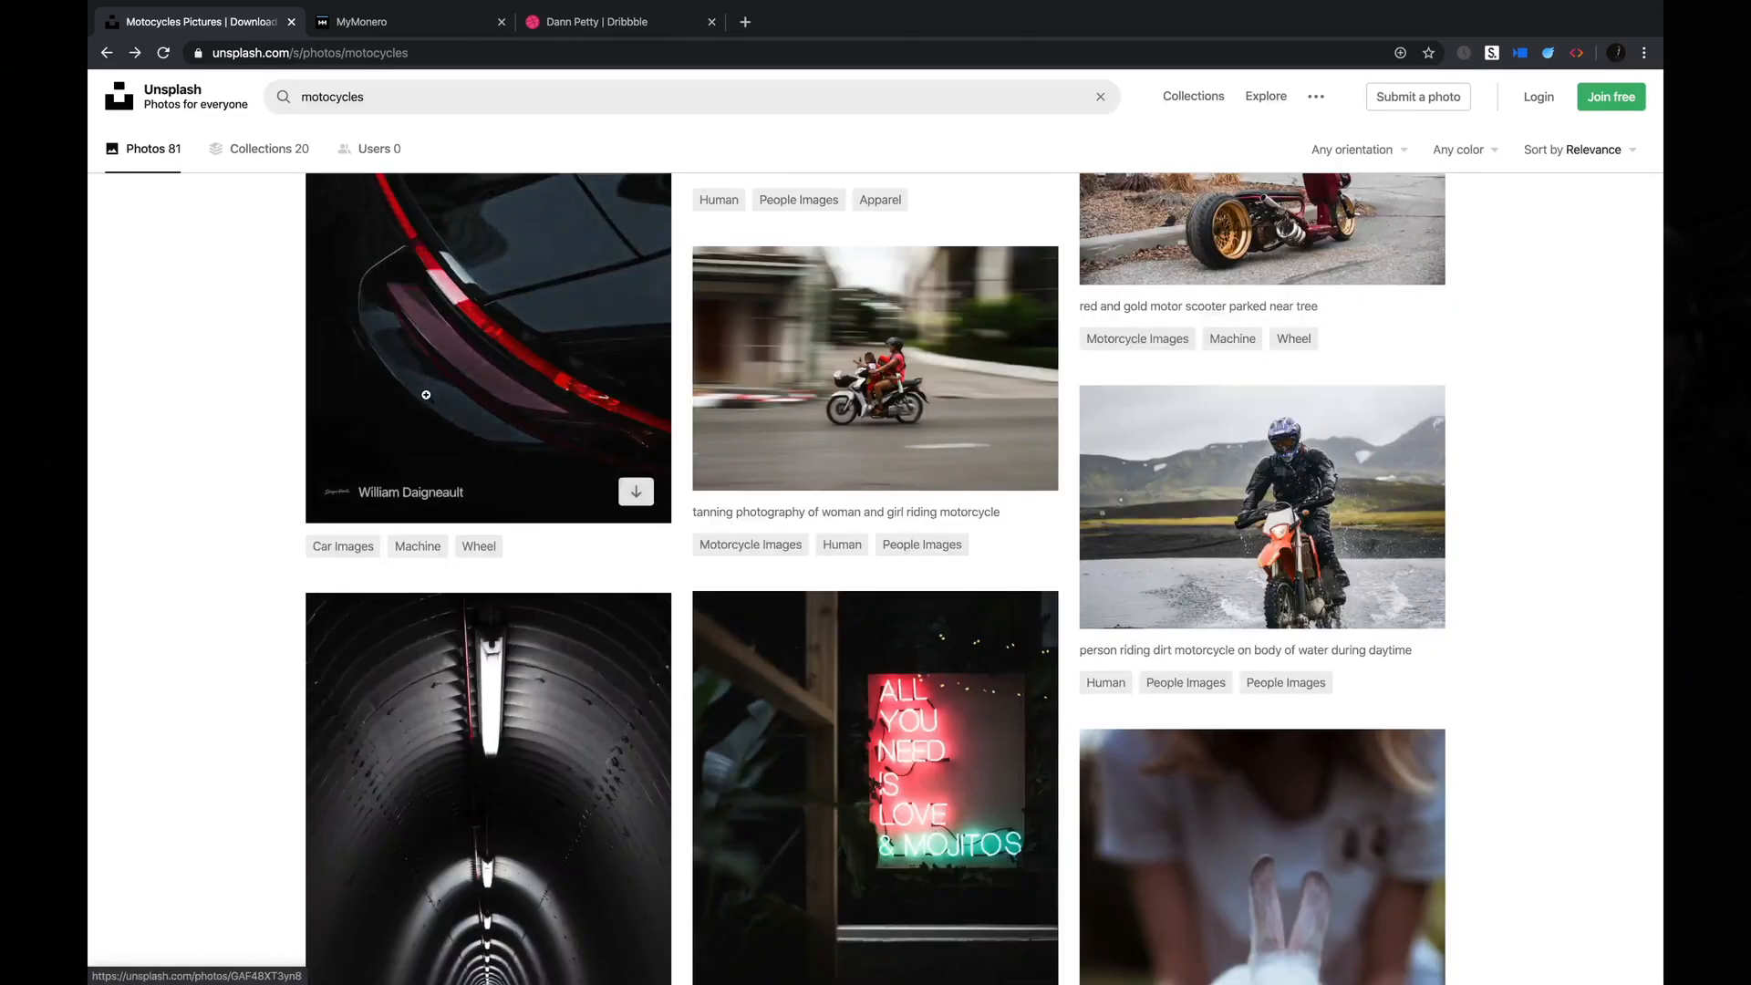
# Change the photo search to "motocycle" and run it.
pyautogui.click(392, 92)
pyautogui.press('BackSpace')
pyautogui.press('Return')
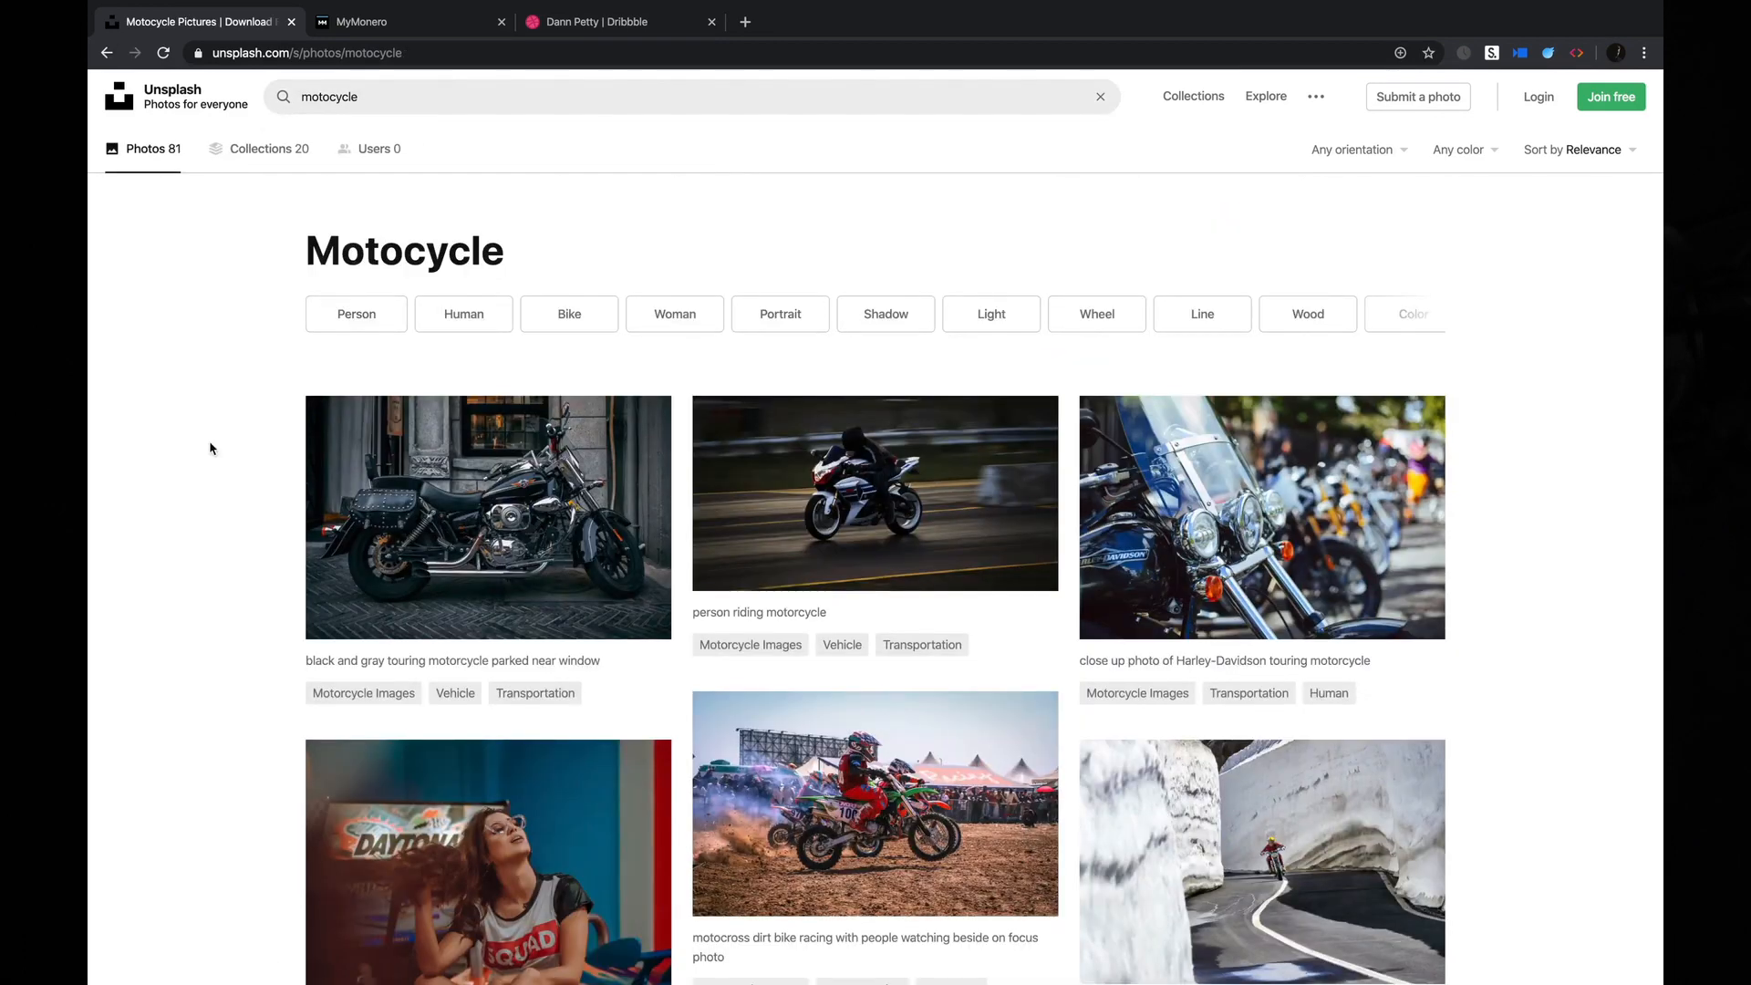
# Preview the photo of the yellow and white motocross dirt bike from the new results and close it.
pyautogui.scroll(-10, 215, 465)
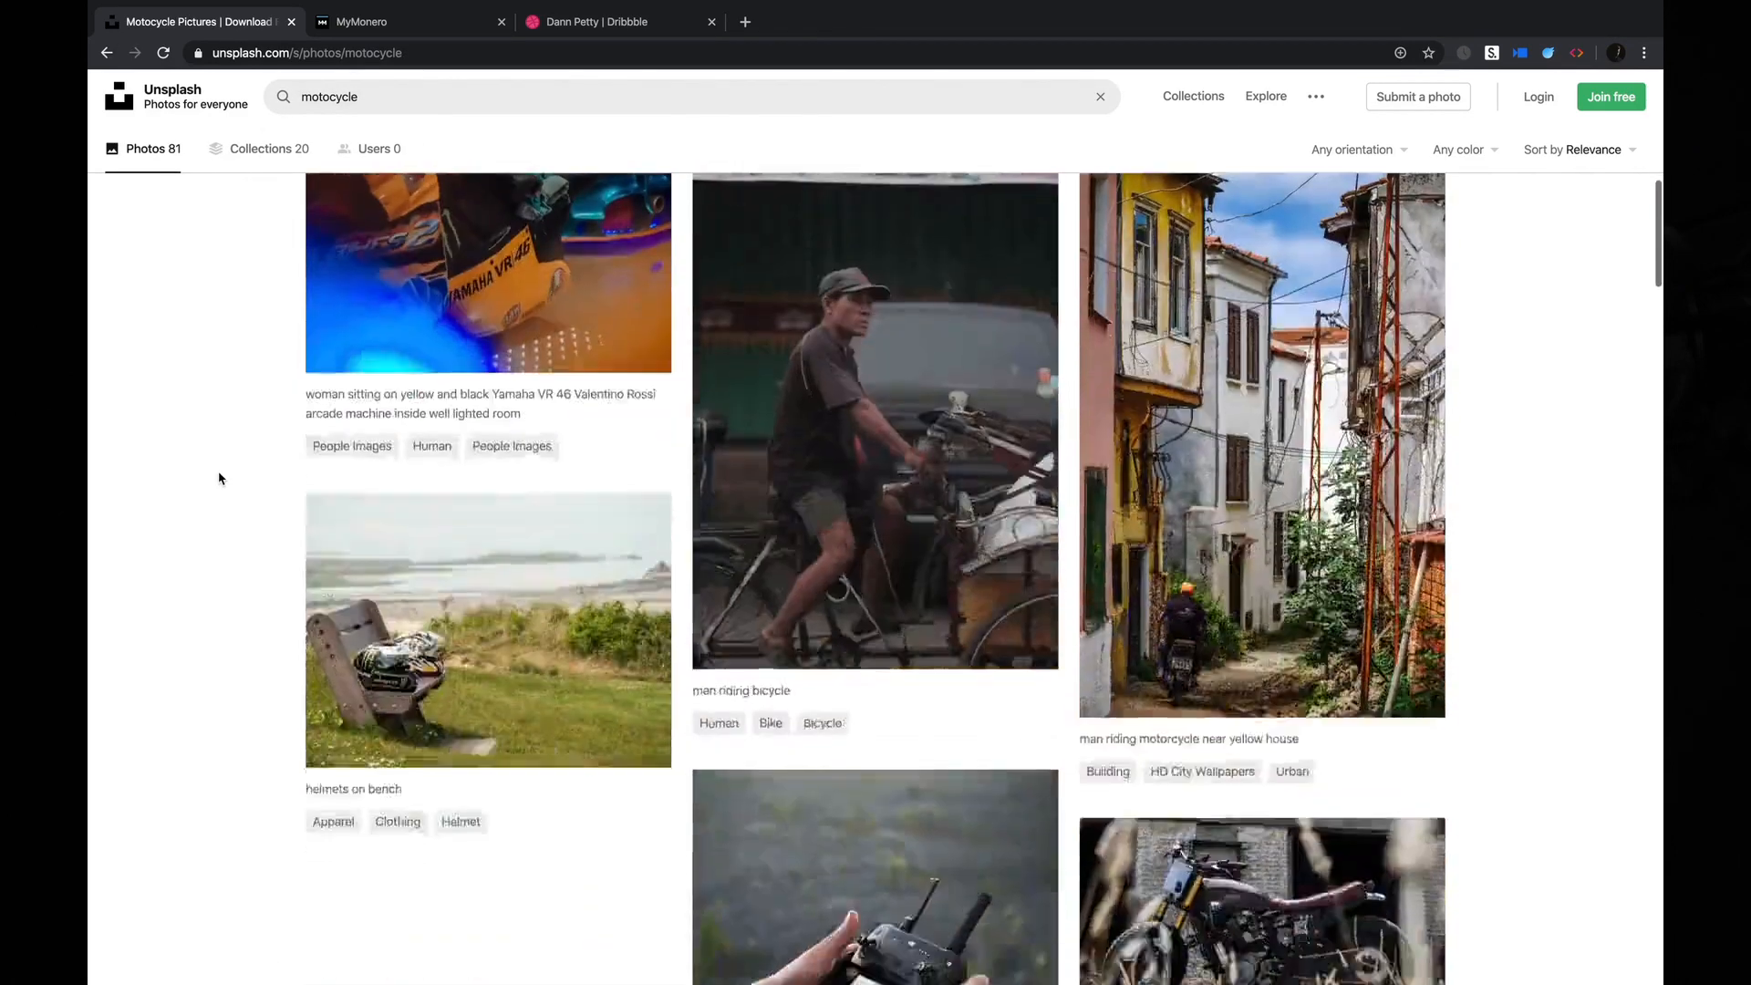
pyautogui.click(401, 436)
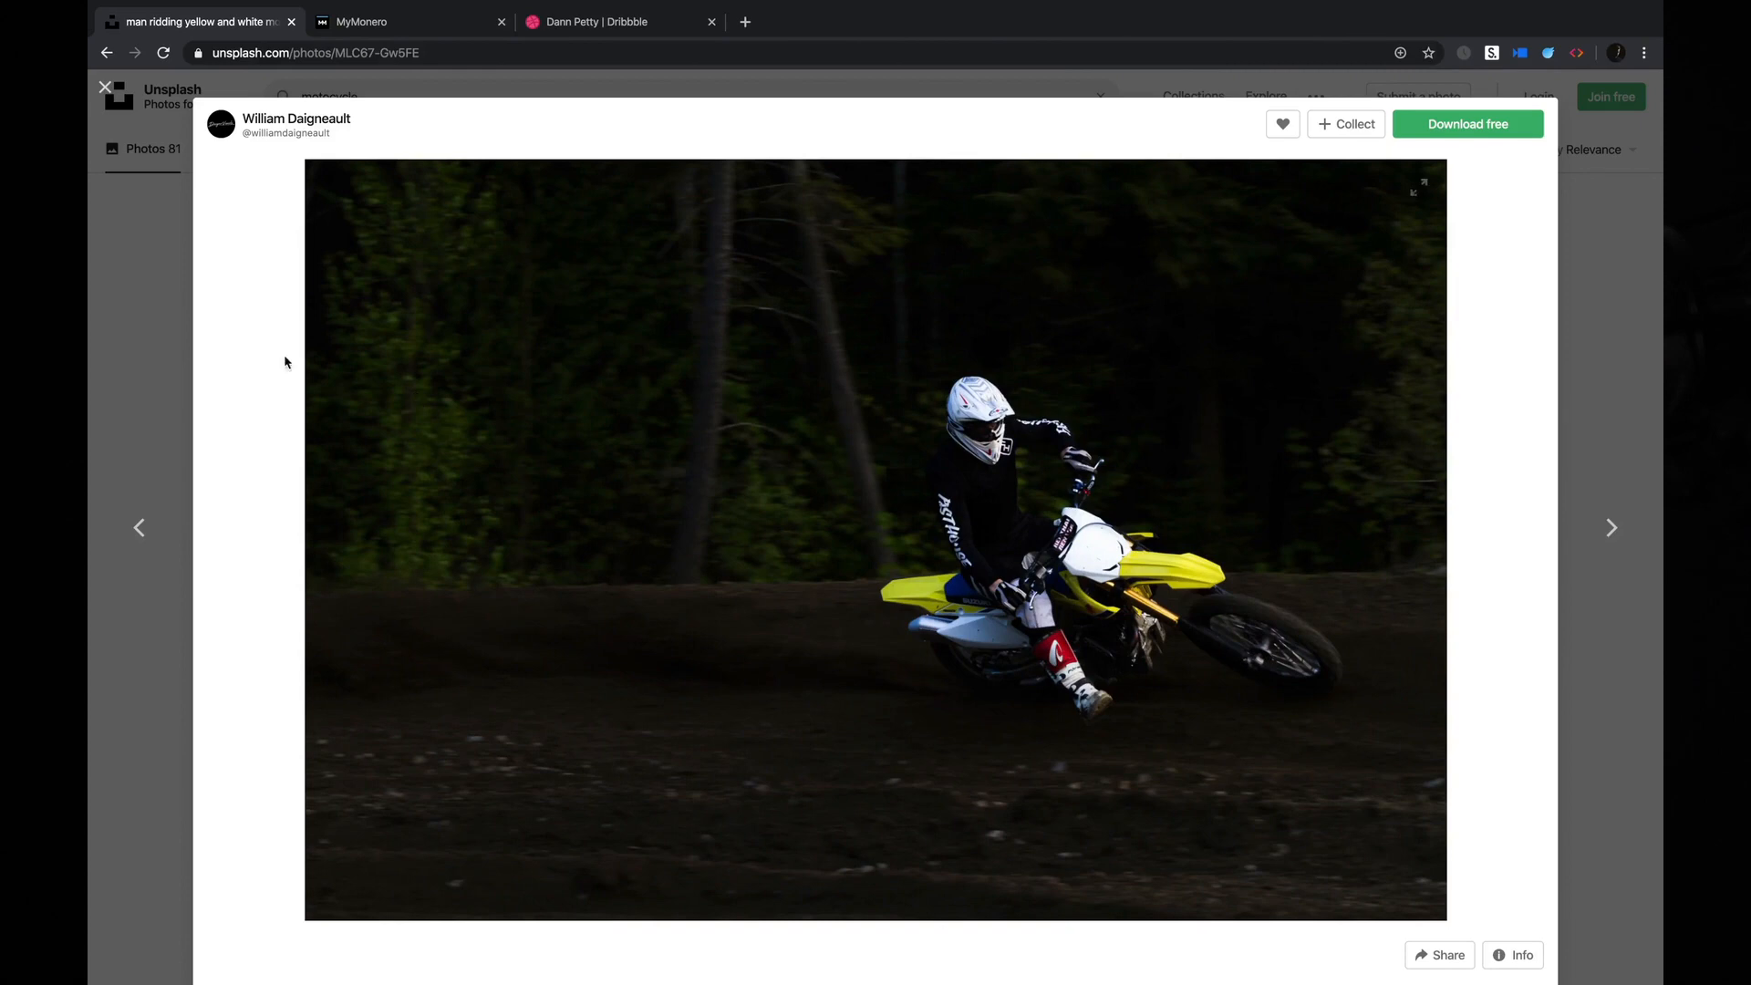
pyautogui.click(146, 245)
# Find and open the photo of the white and black motorcycle parked by the graffiti wall.
pyautogui.scroll(-6, 177, 388)
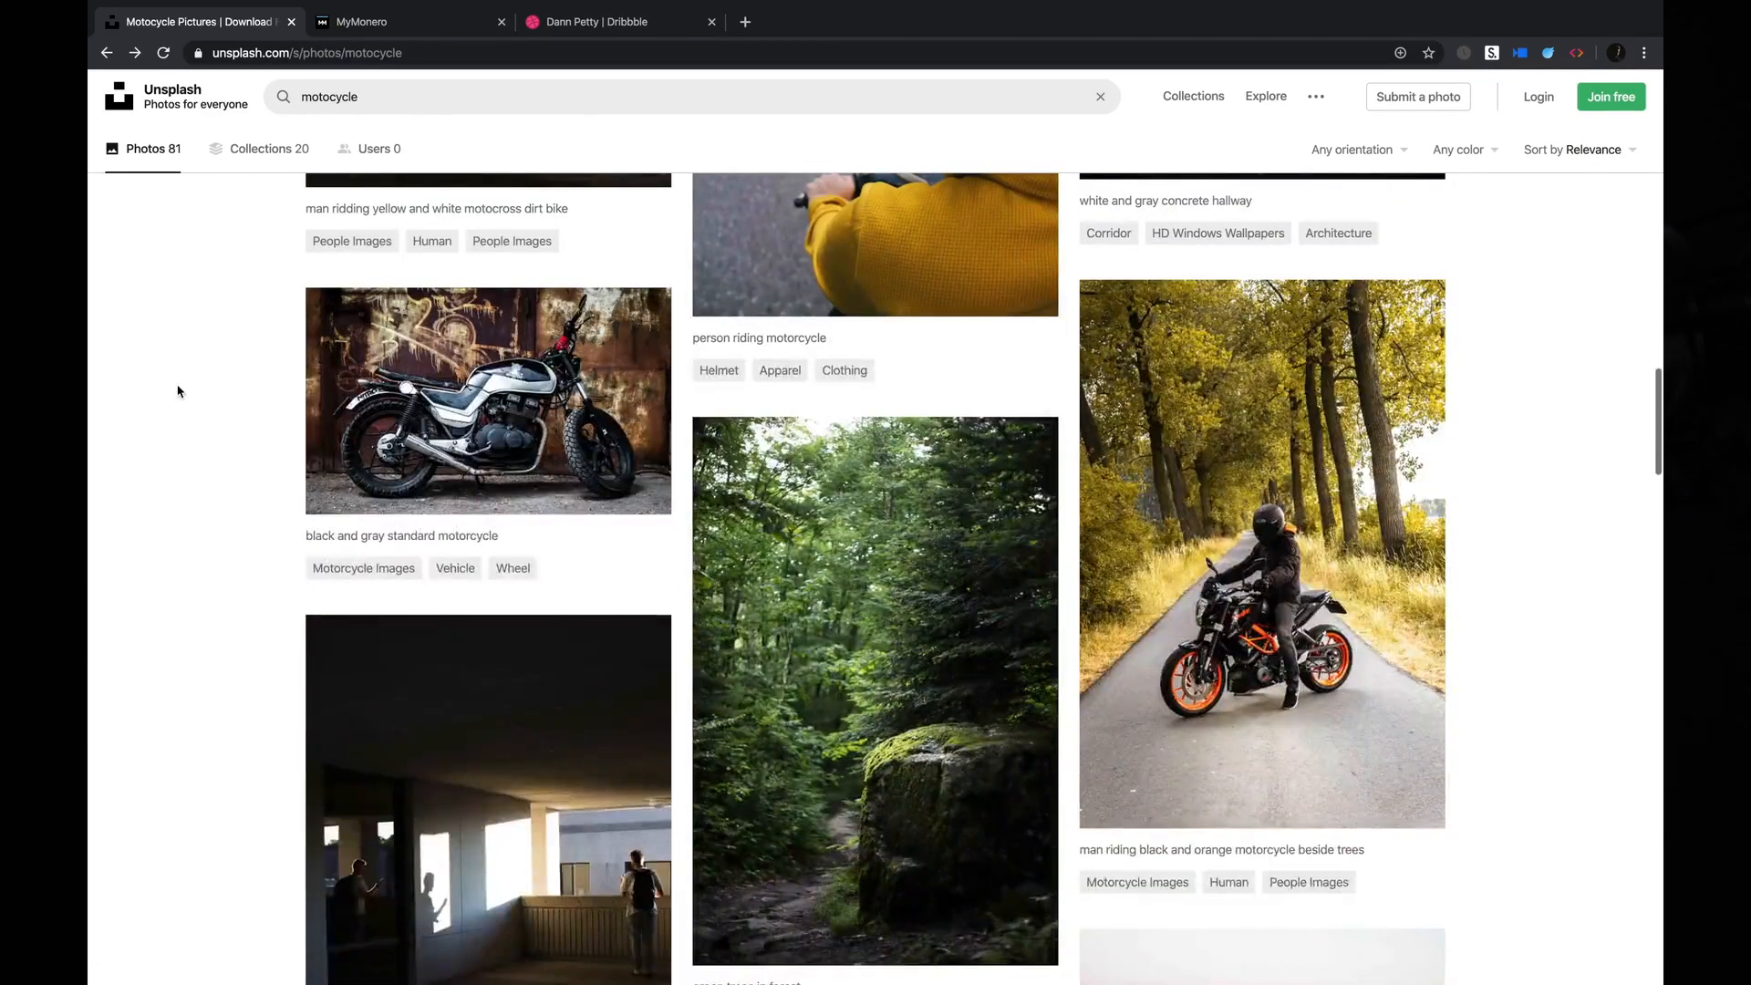
pyautogui.scroll(-10, 178, 391)
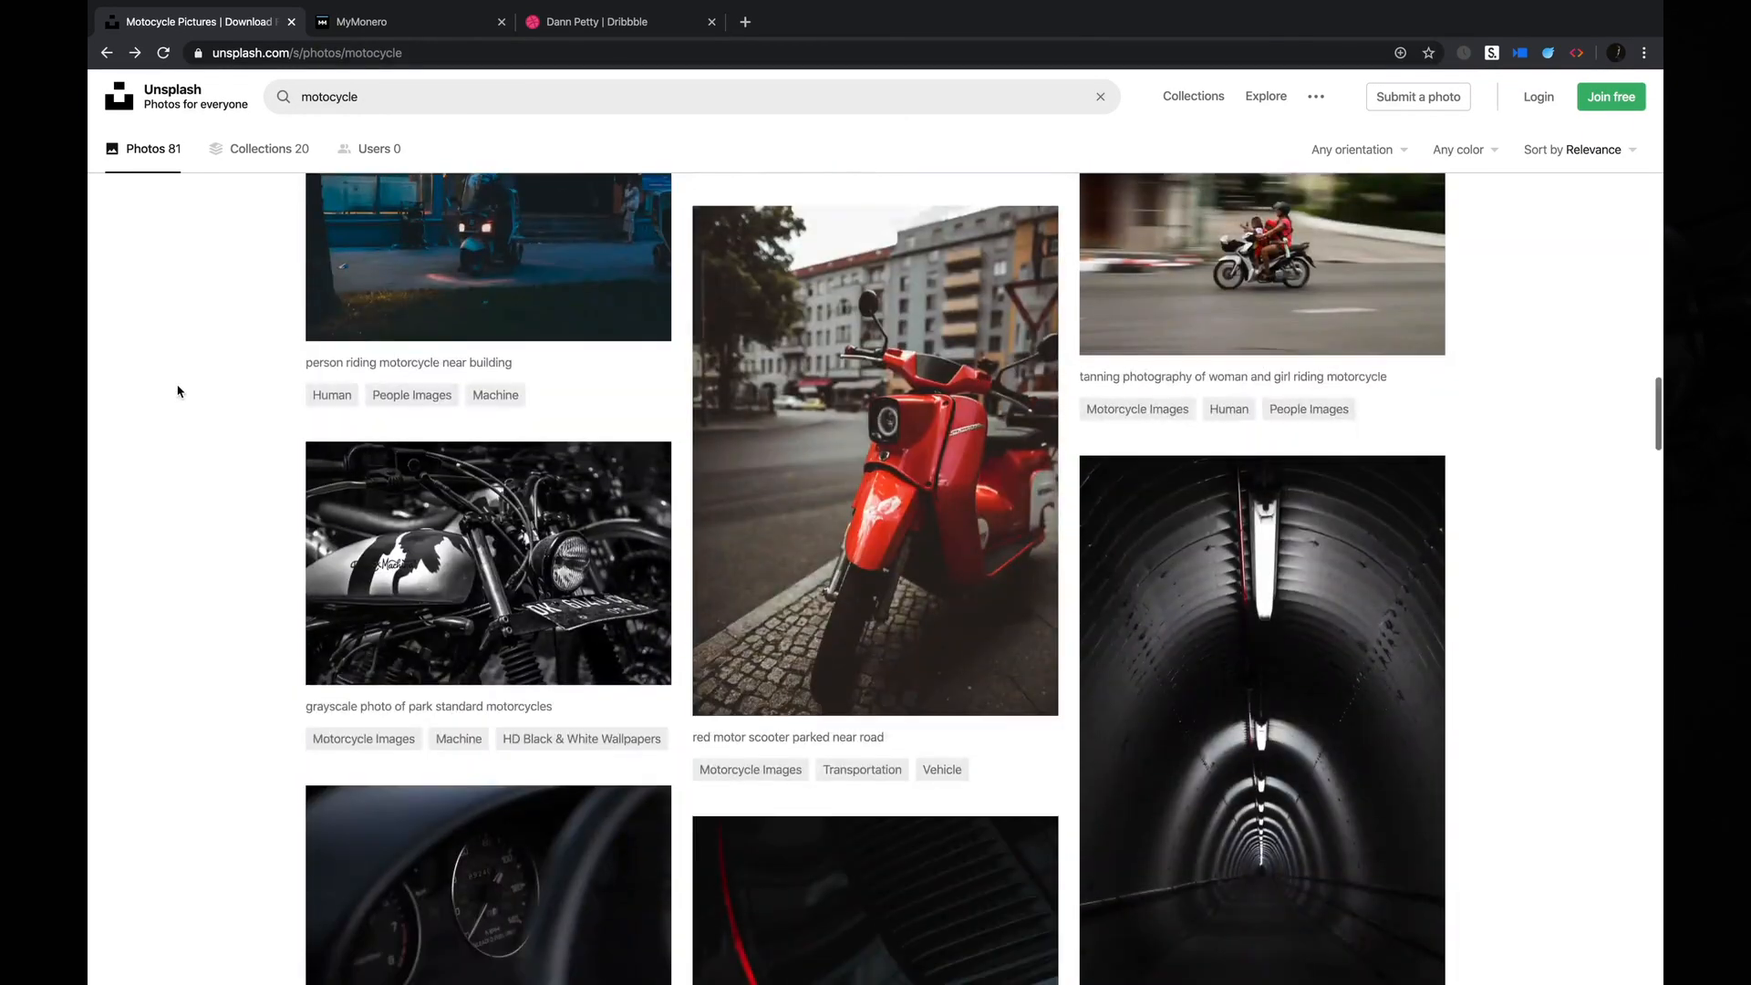
pyautogui.scroll(1, 178, 392)
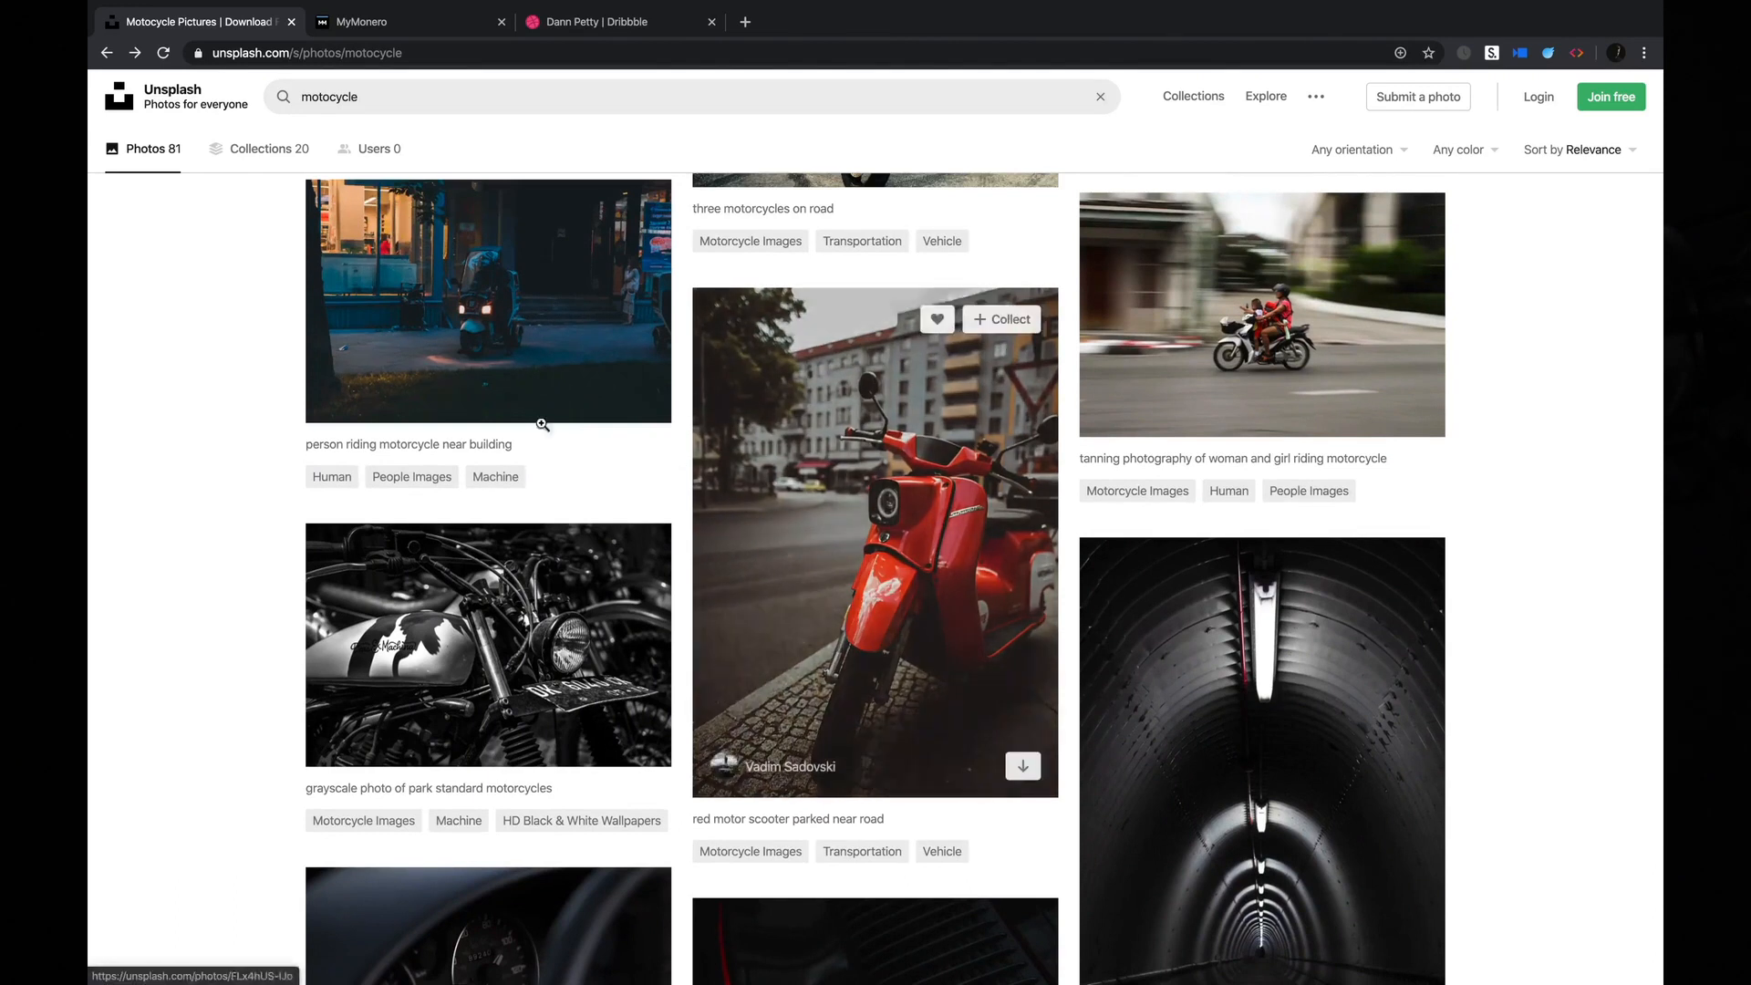
pyautogui.scroll(-10, 632, 516)
pyautogui.scroll(-10, 151, 624)
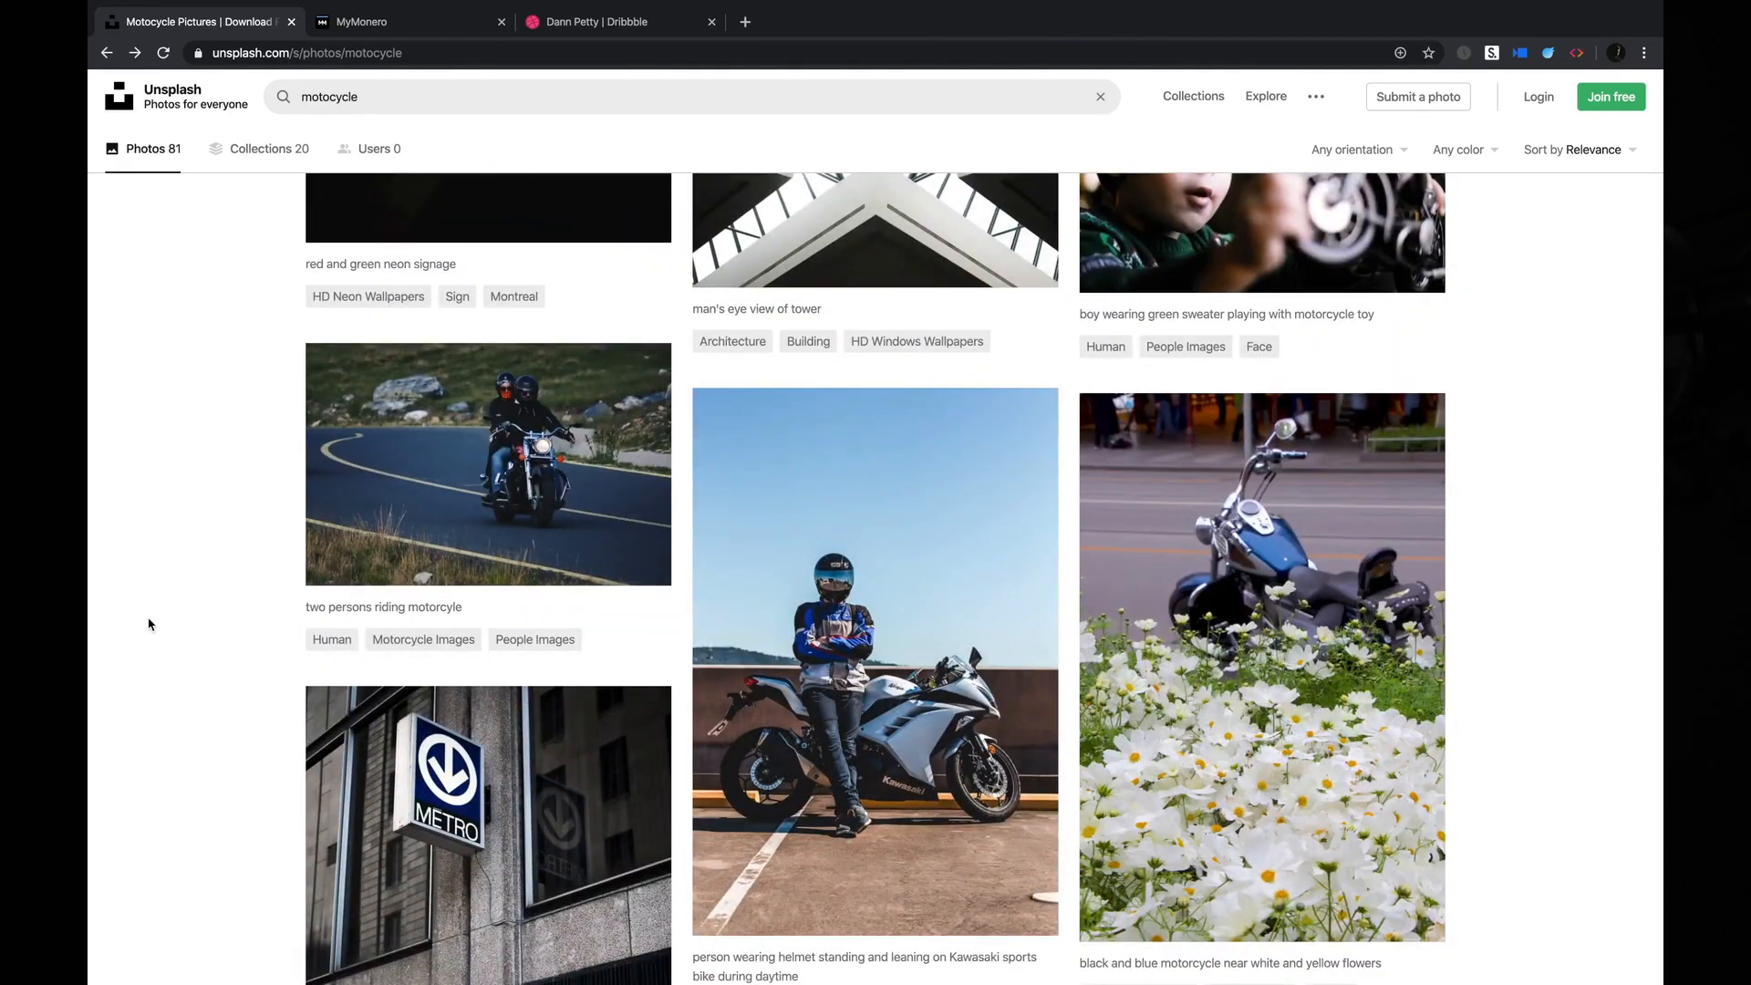
pyautogui.scroll(-10, 150, 625)
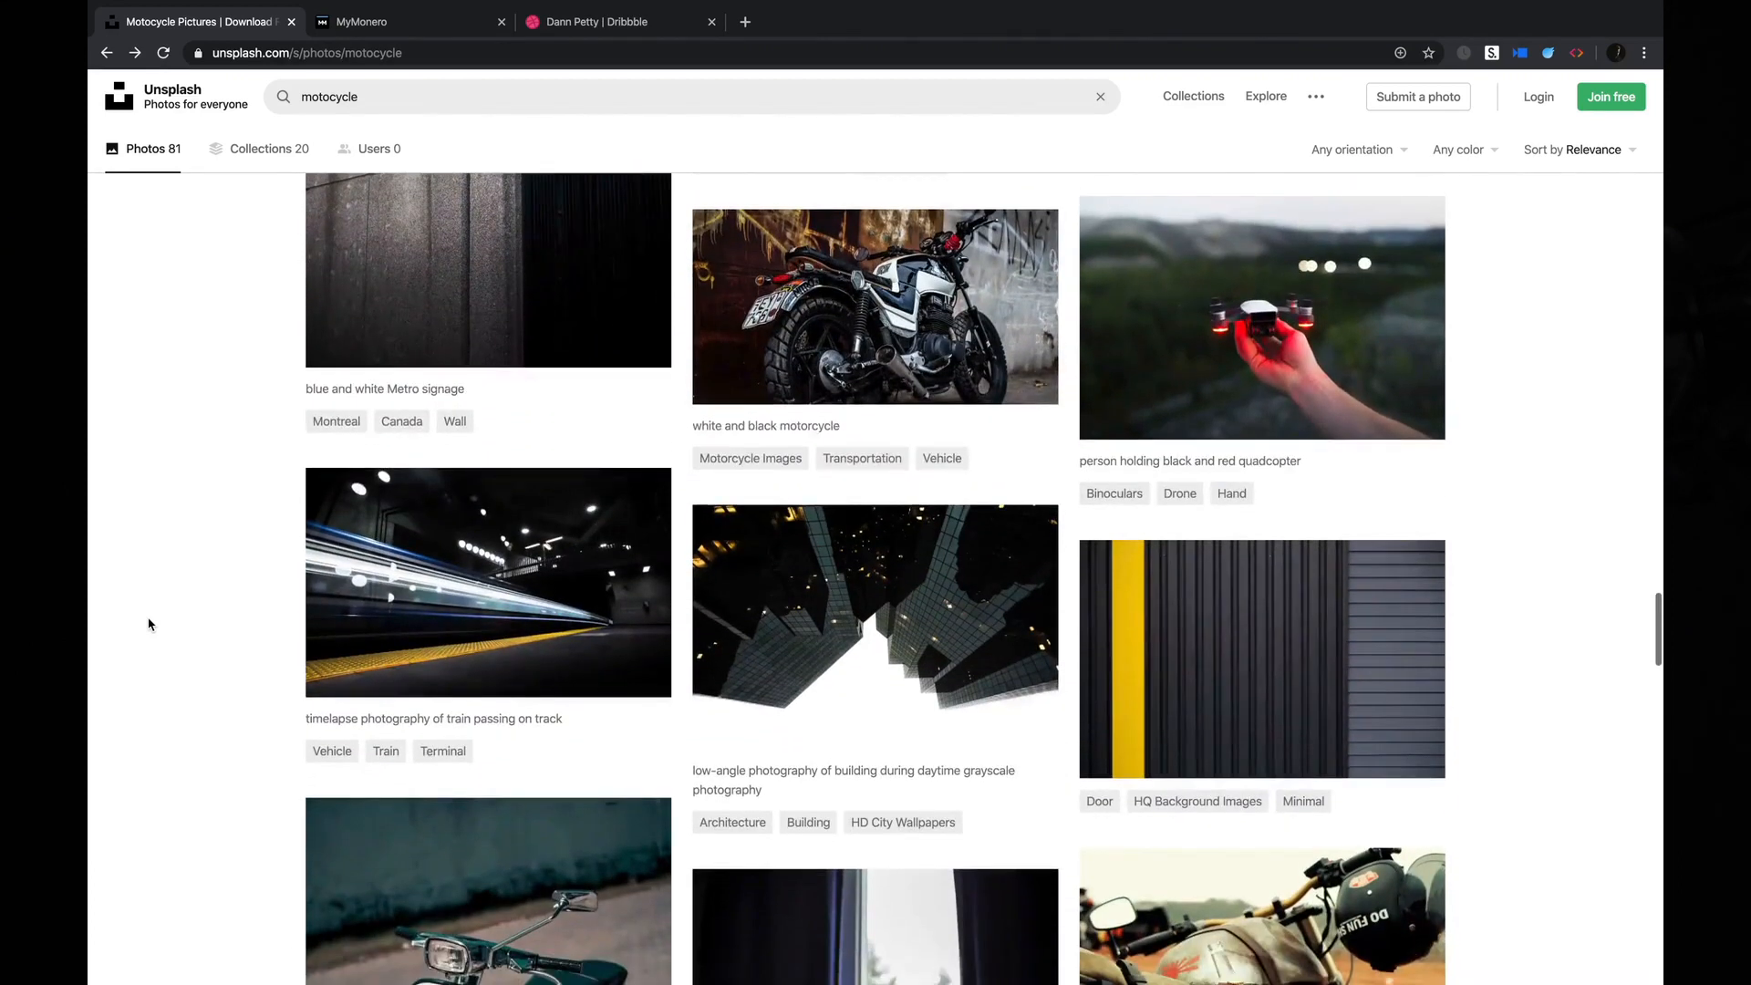
pyautogui.scroll(1, 150, 624)
pyautogui.click(757, 474)
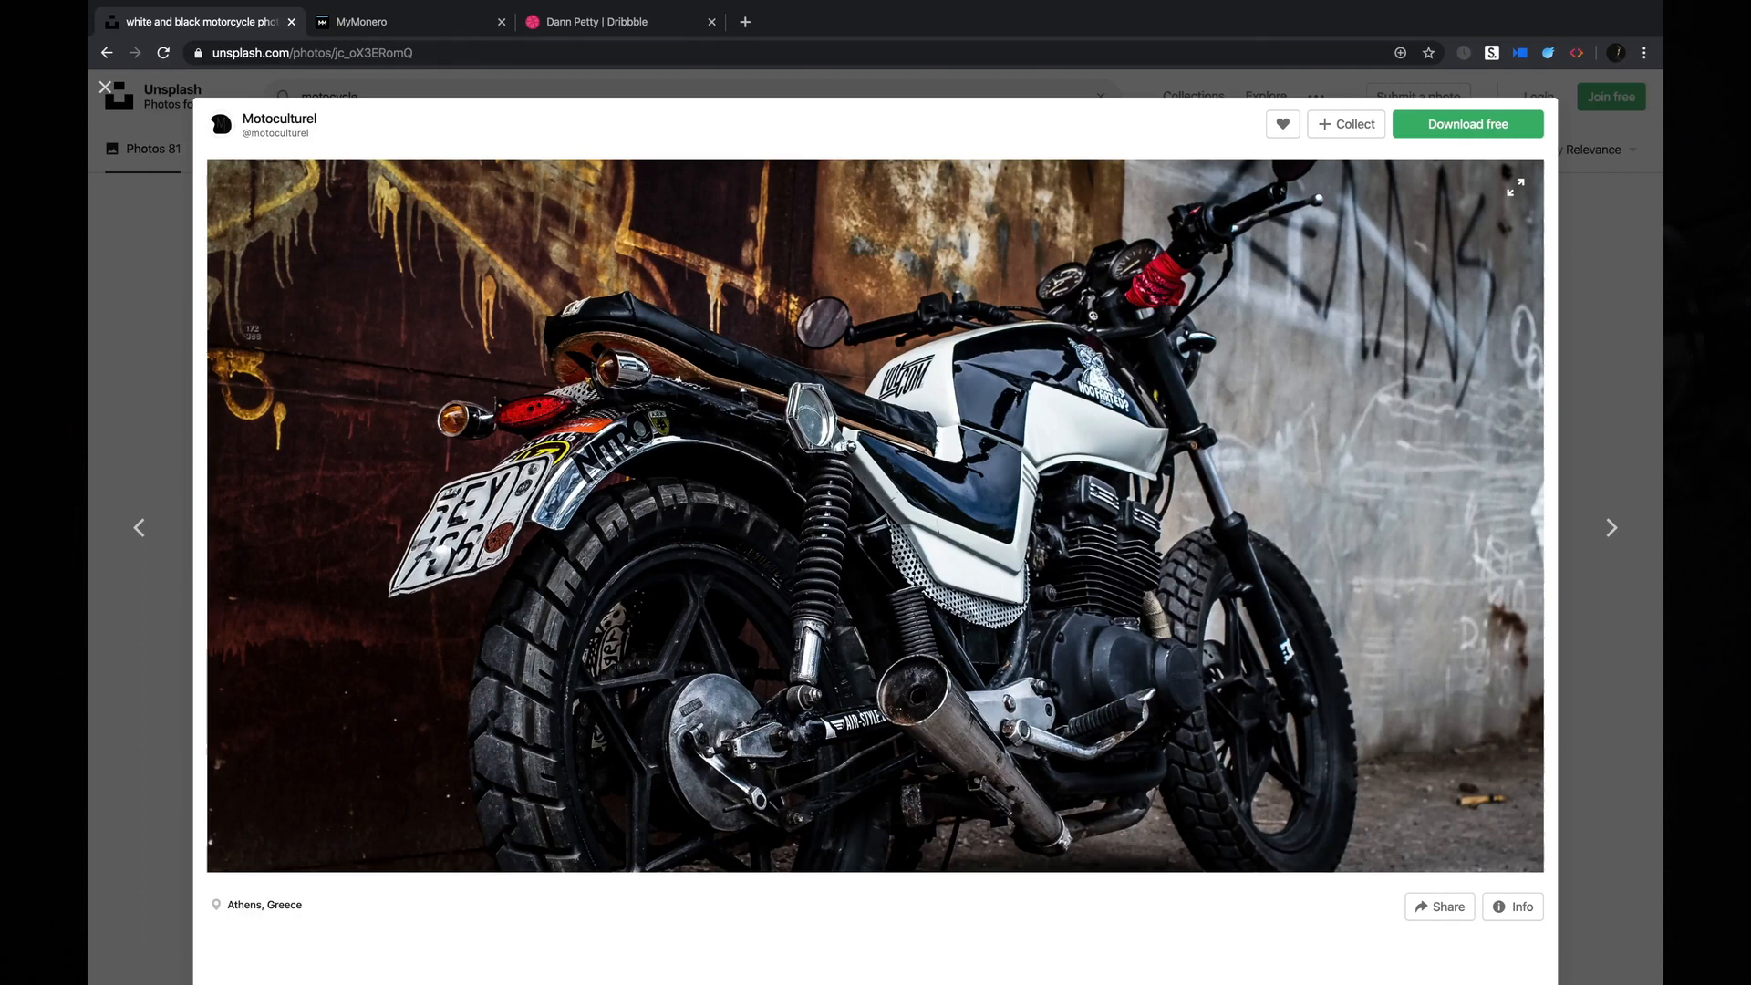
# Examine the empty areas of the white and black motorcycle photo and download the image.
pyautogui.moveTo(219, 303); pyautogui.dragTo(1119, 862)
pyautogui.moveTo(295, 536); pyautogui.dragTo(993, 780)
pyautogui.click(1489, 124)
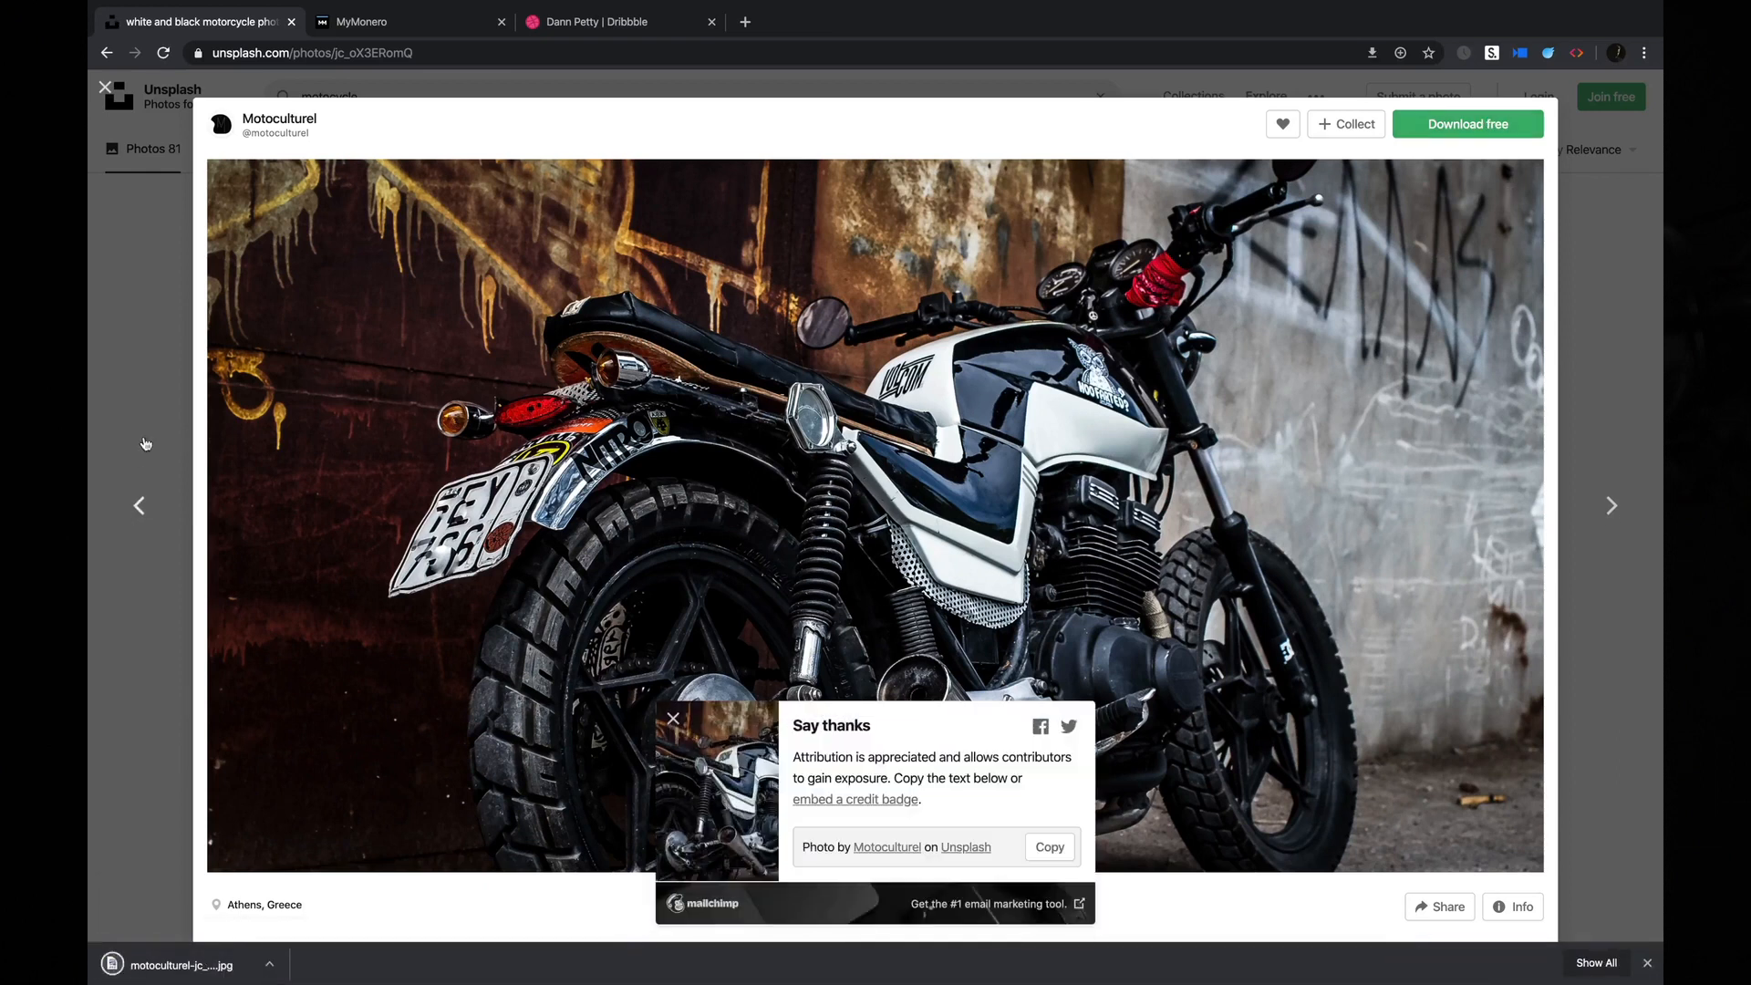
# Return to the Unsplash editorial feed, open the Harley-Davidson photo of the rider on the orange motorcycle and download it.
pyautogui.press('Left')
pyautogui.click(149, 279)
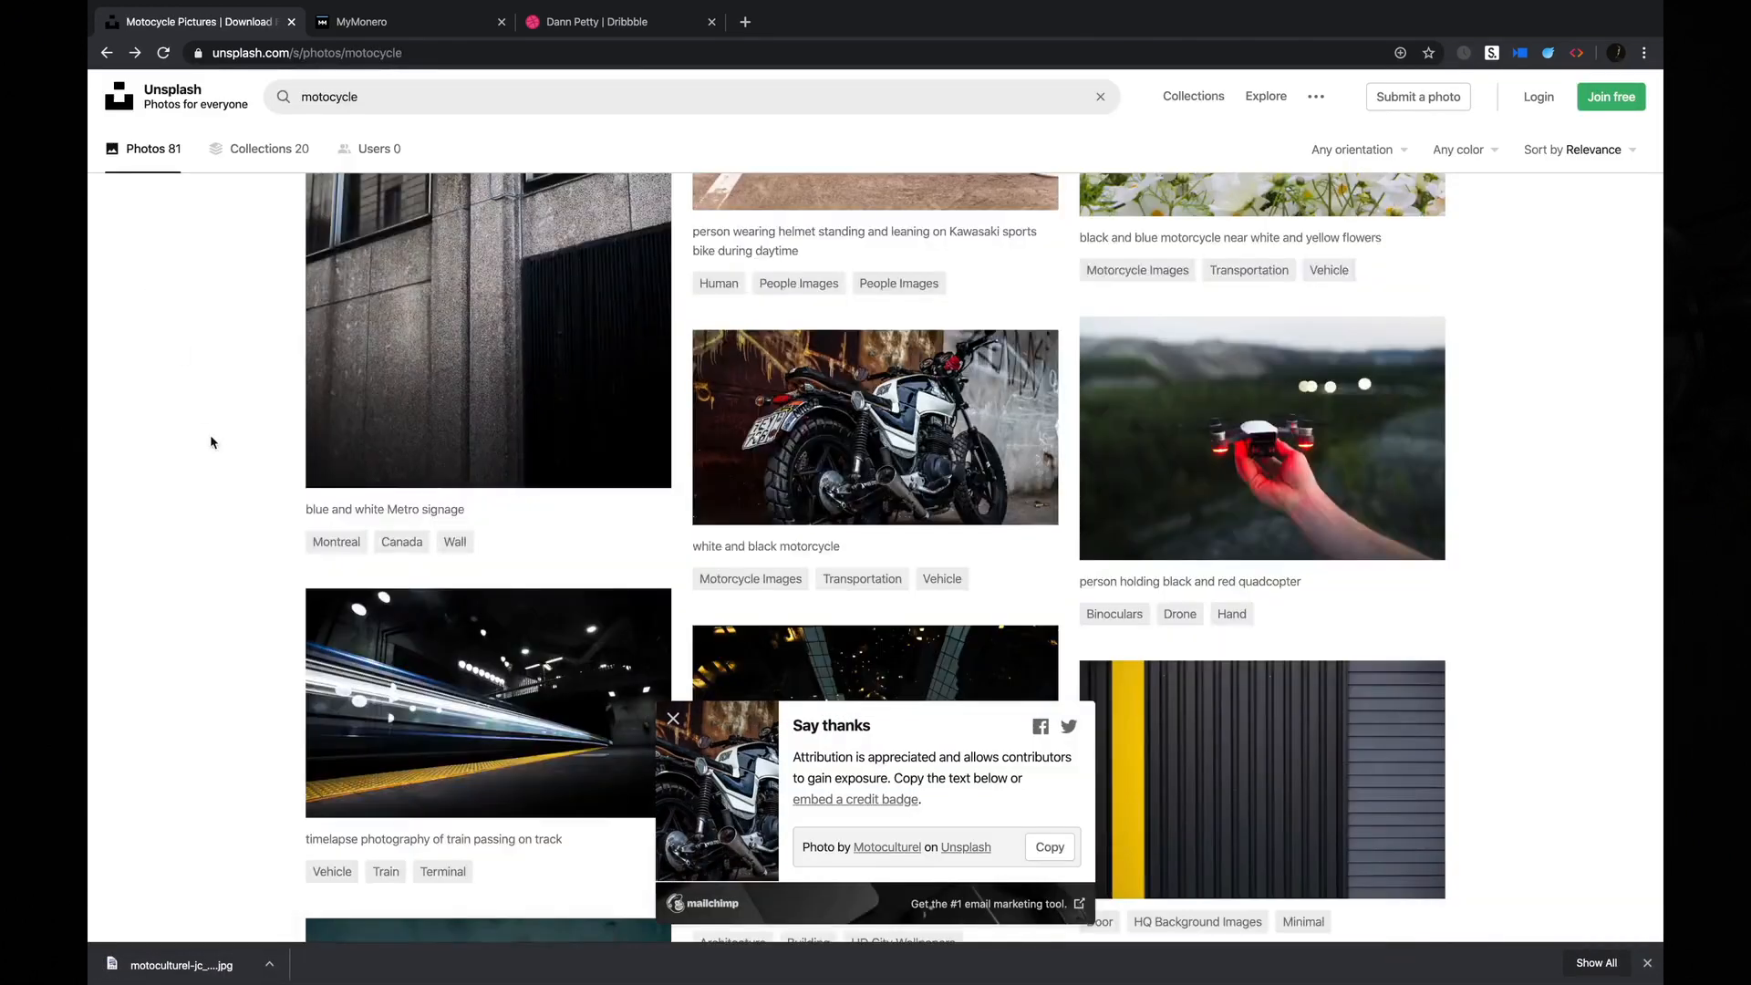
pyautogui.scroll(-5, 209, 438)
pyautogui.scroll(-4, 210, 441)
pyautogui.click(107, 53)
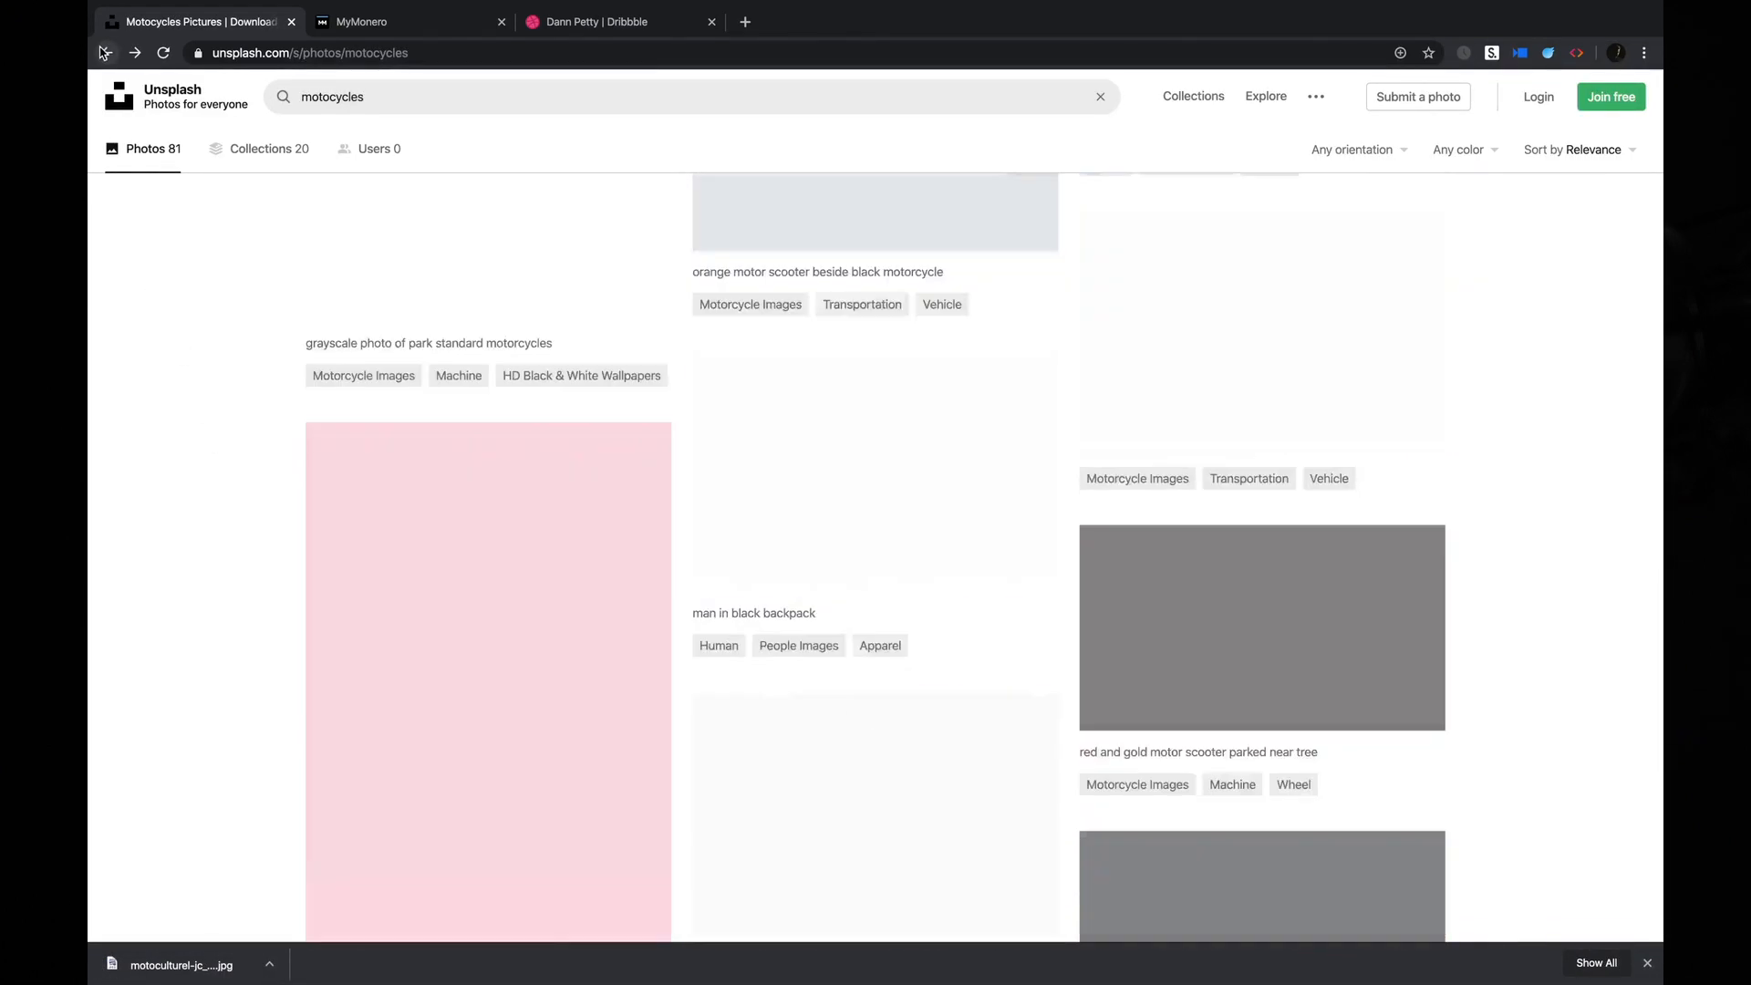
pyautogui.click(106, 53)
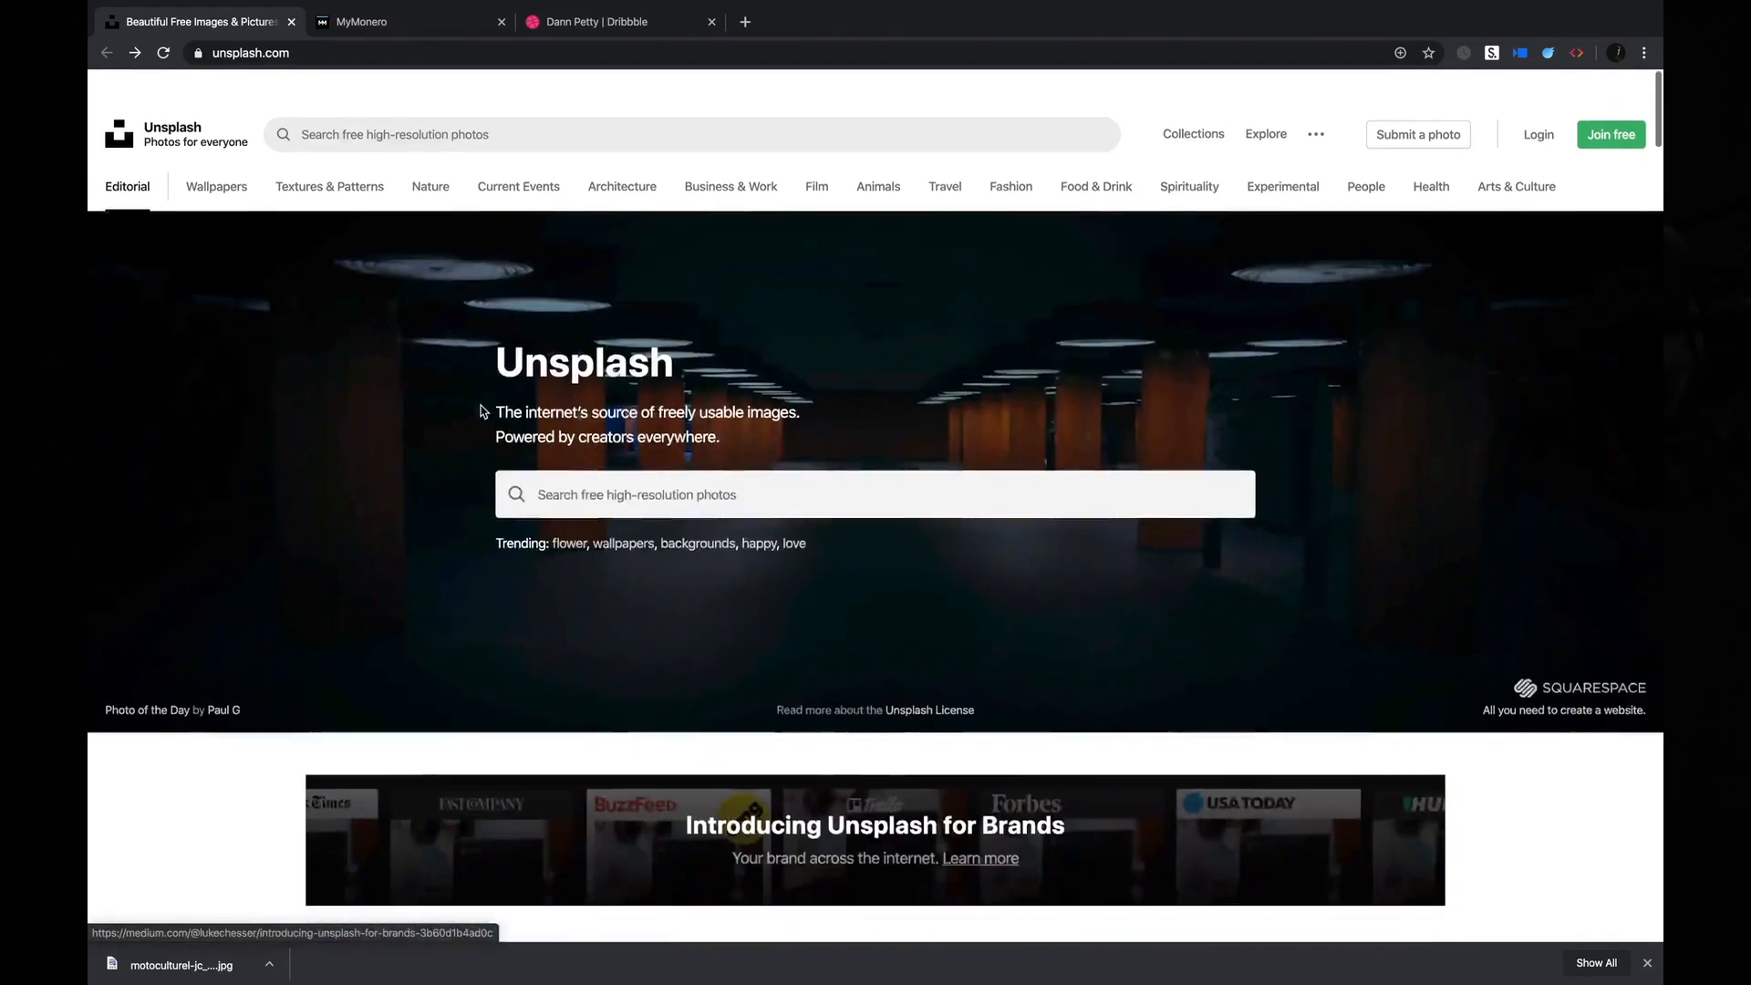
pyautogui.scroll(-9, 477, 414)
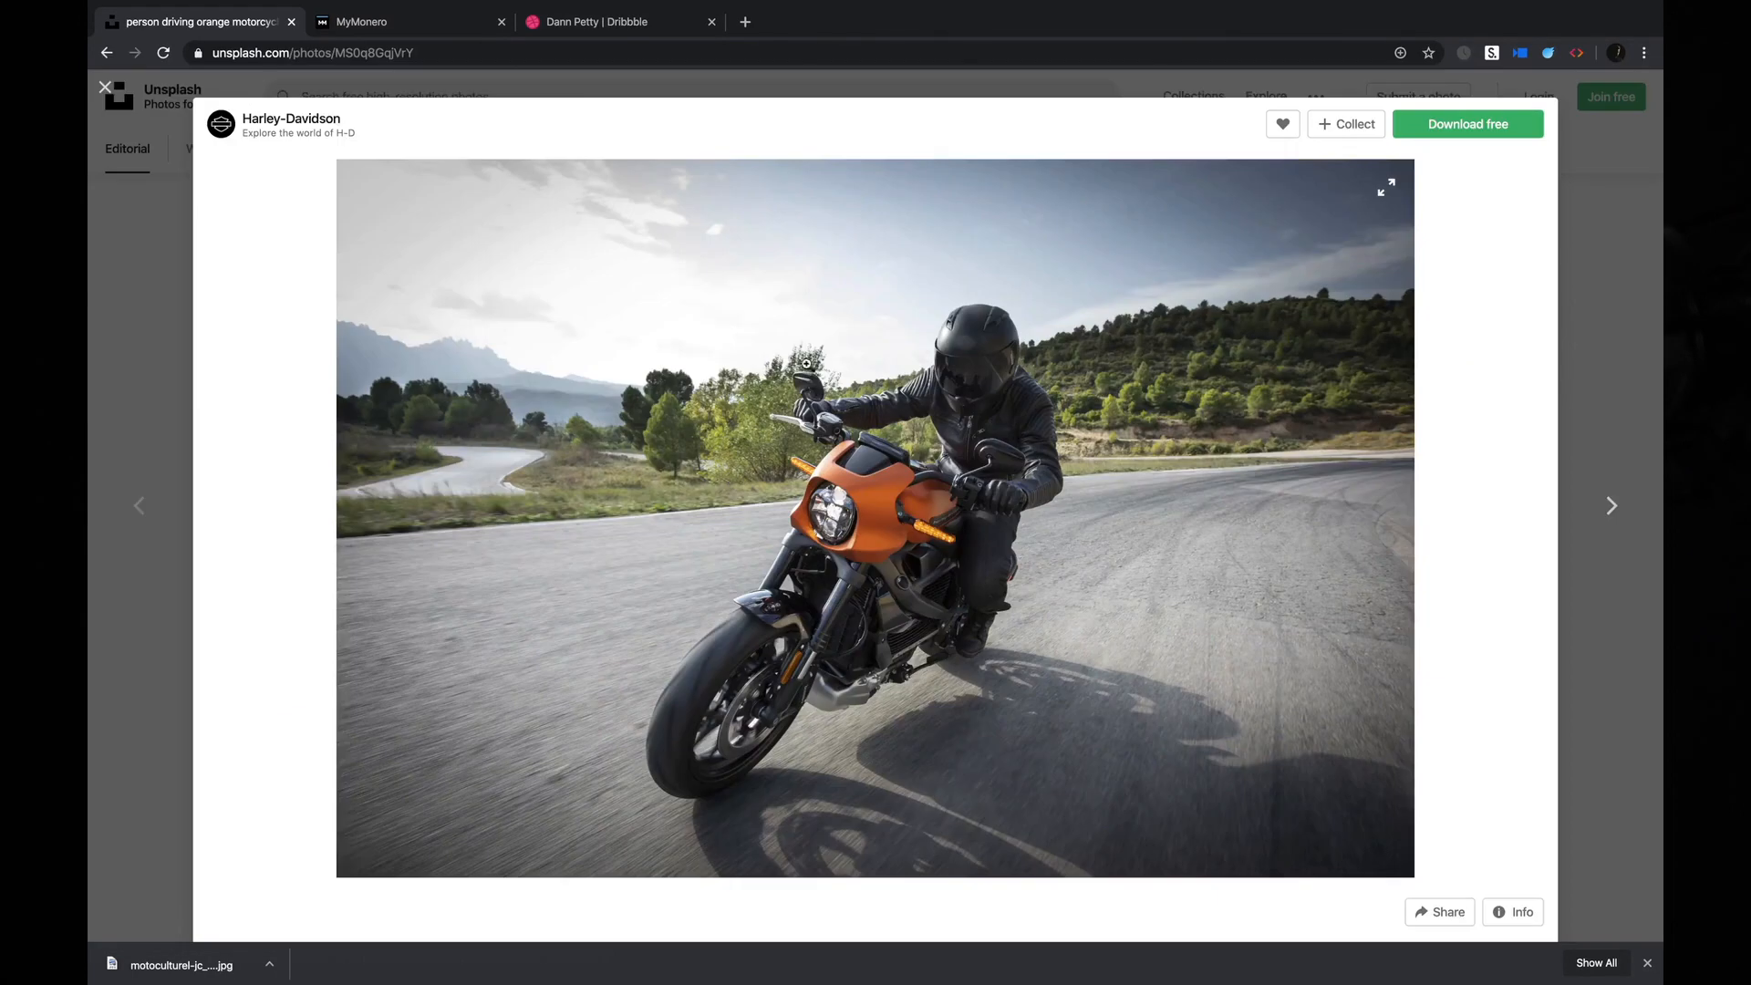
pyautogui.click(528, 253)
pyautogui.click(1470, 133)
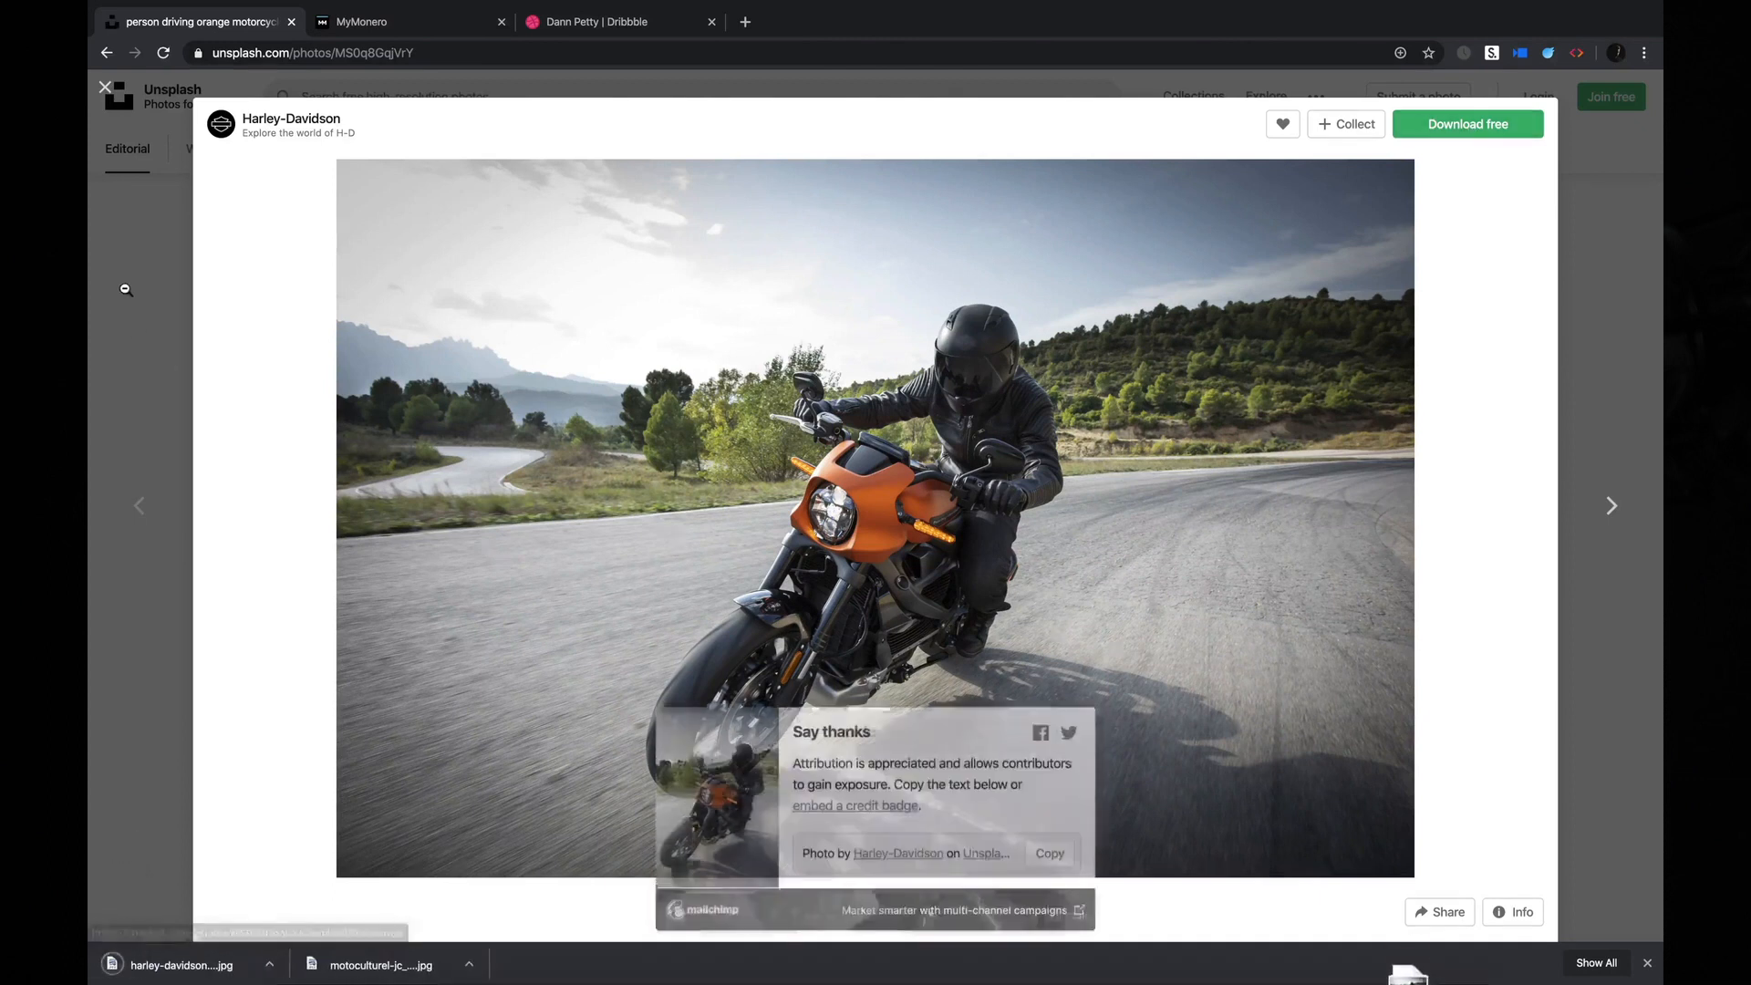
# Open the Harley-Davidson photo of the rider leaning through a mountain road curve, view it enlarged and download it.
pyautogui.click(128, 296)
pyautogui.scroll(3, 639, 547)
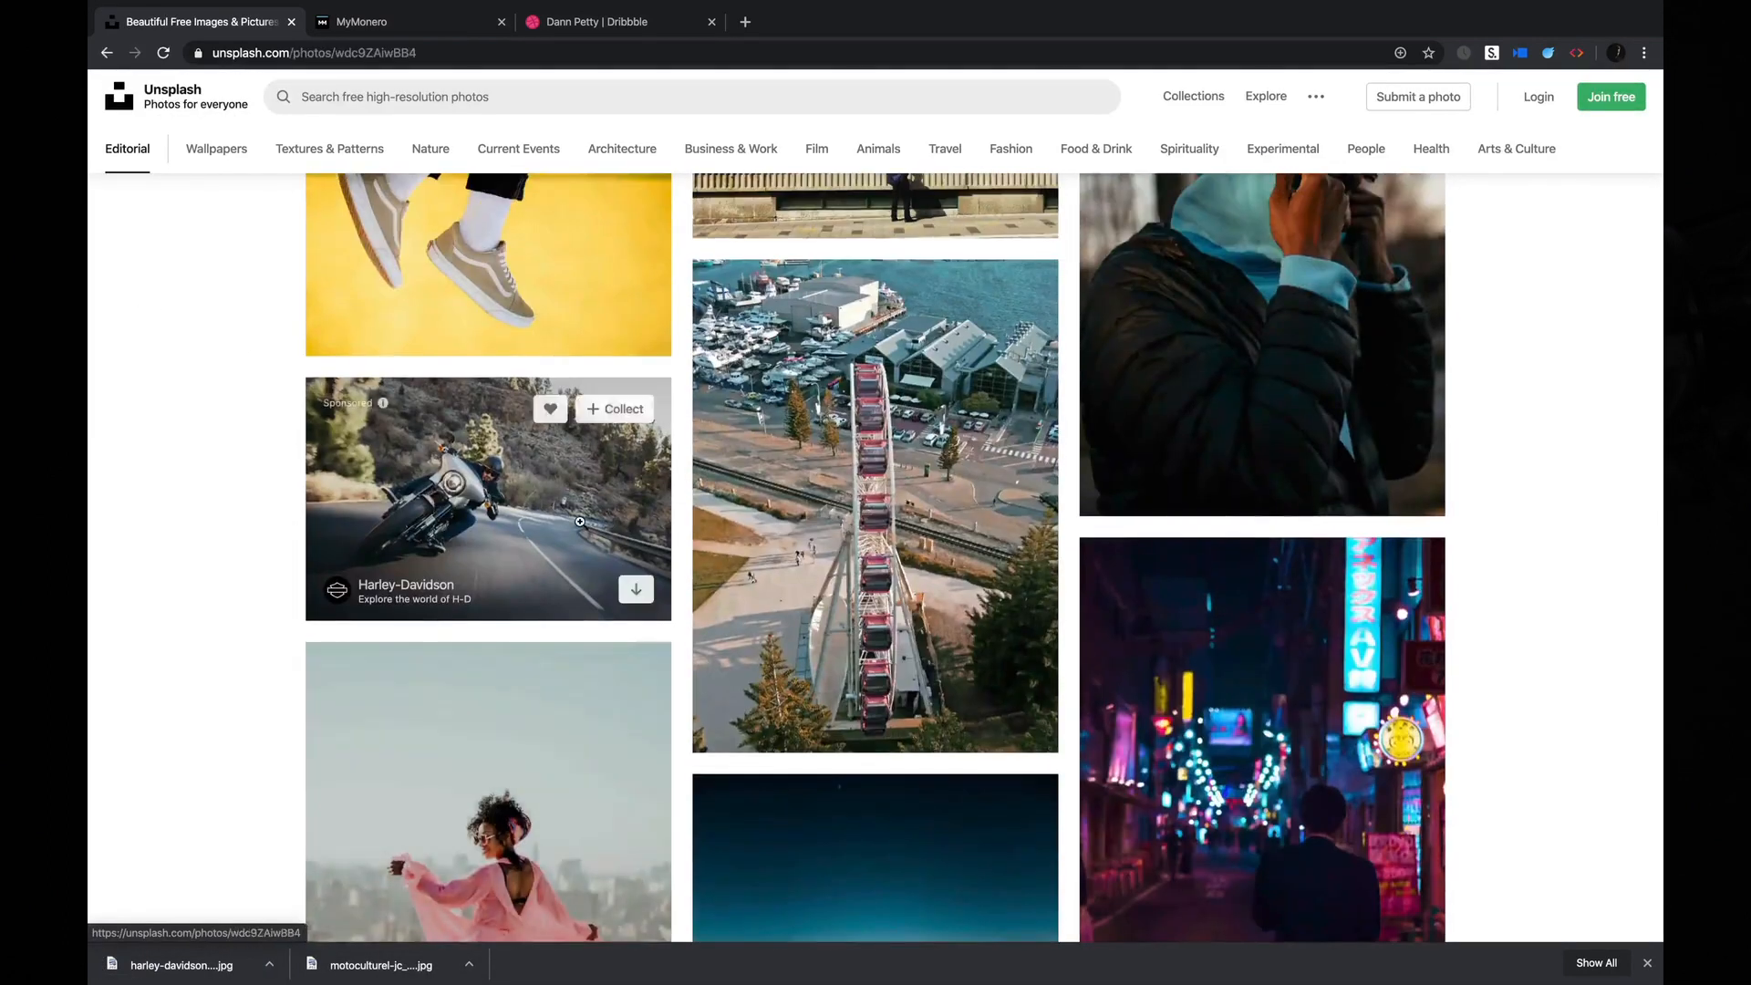
pyautogui.click(668, 569)
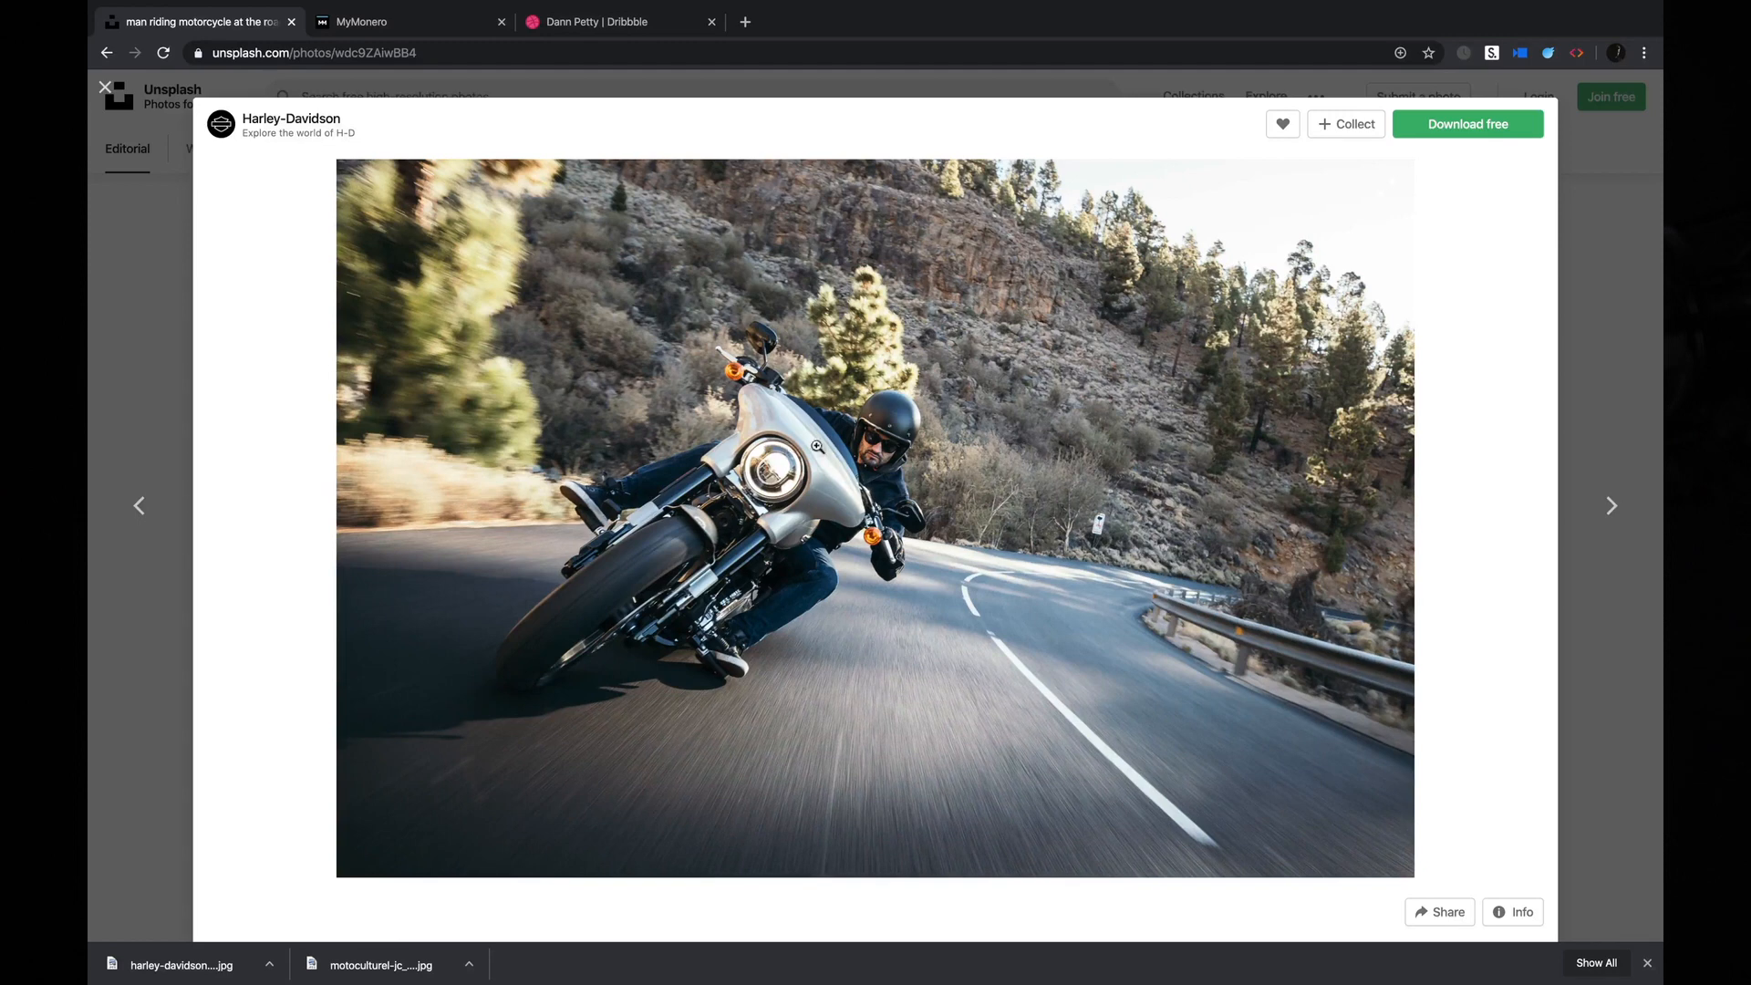
pyautogui.click(882, 449)
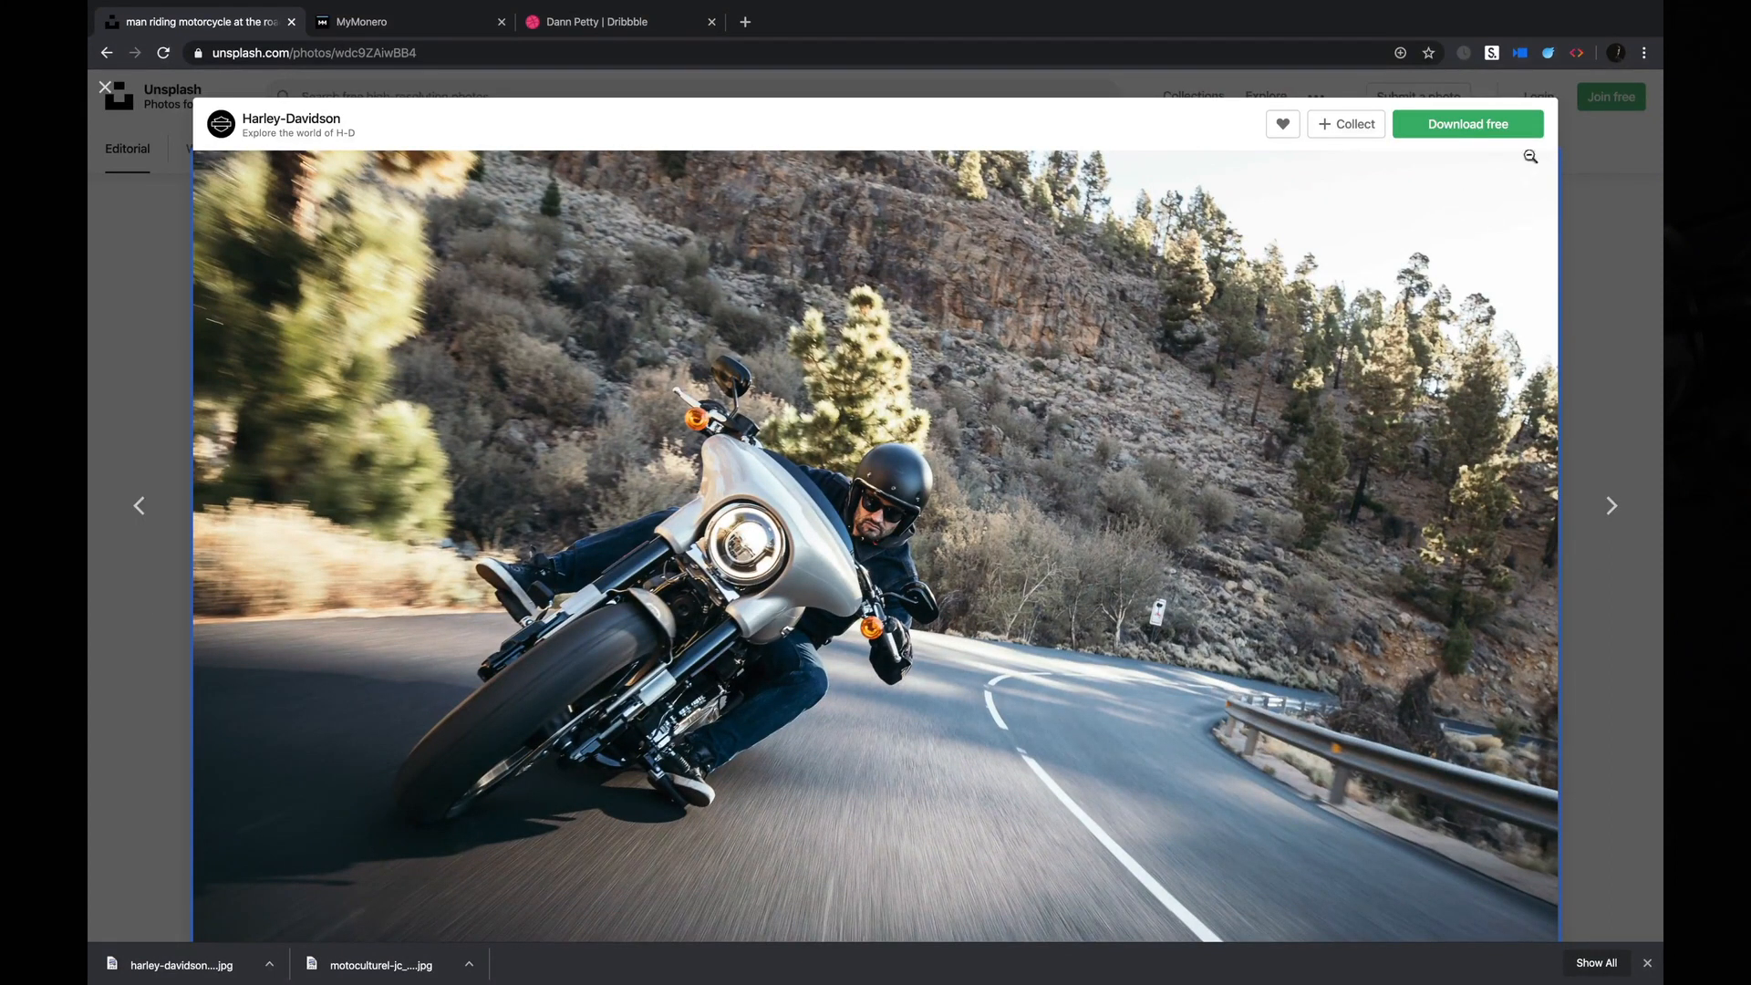
pyautogui.click(1447, 136)
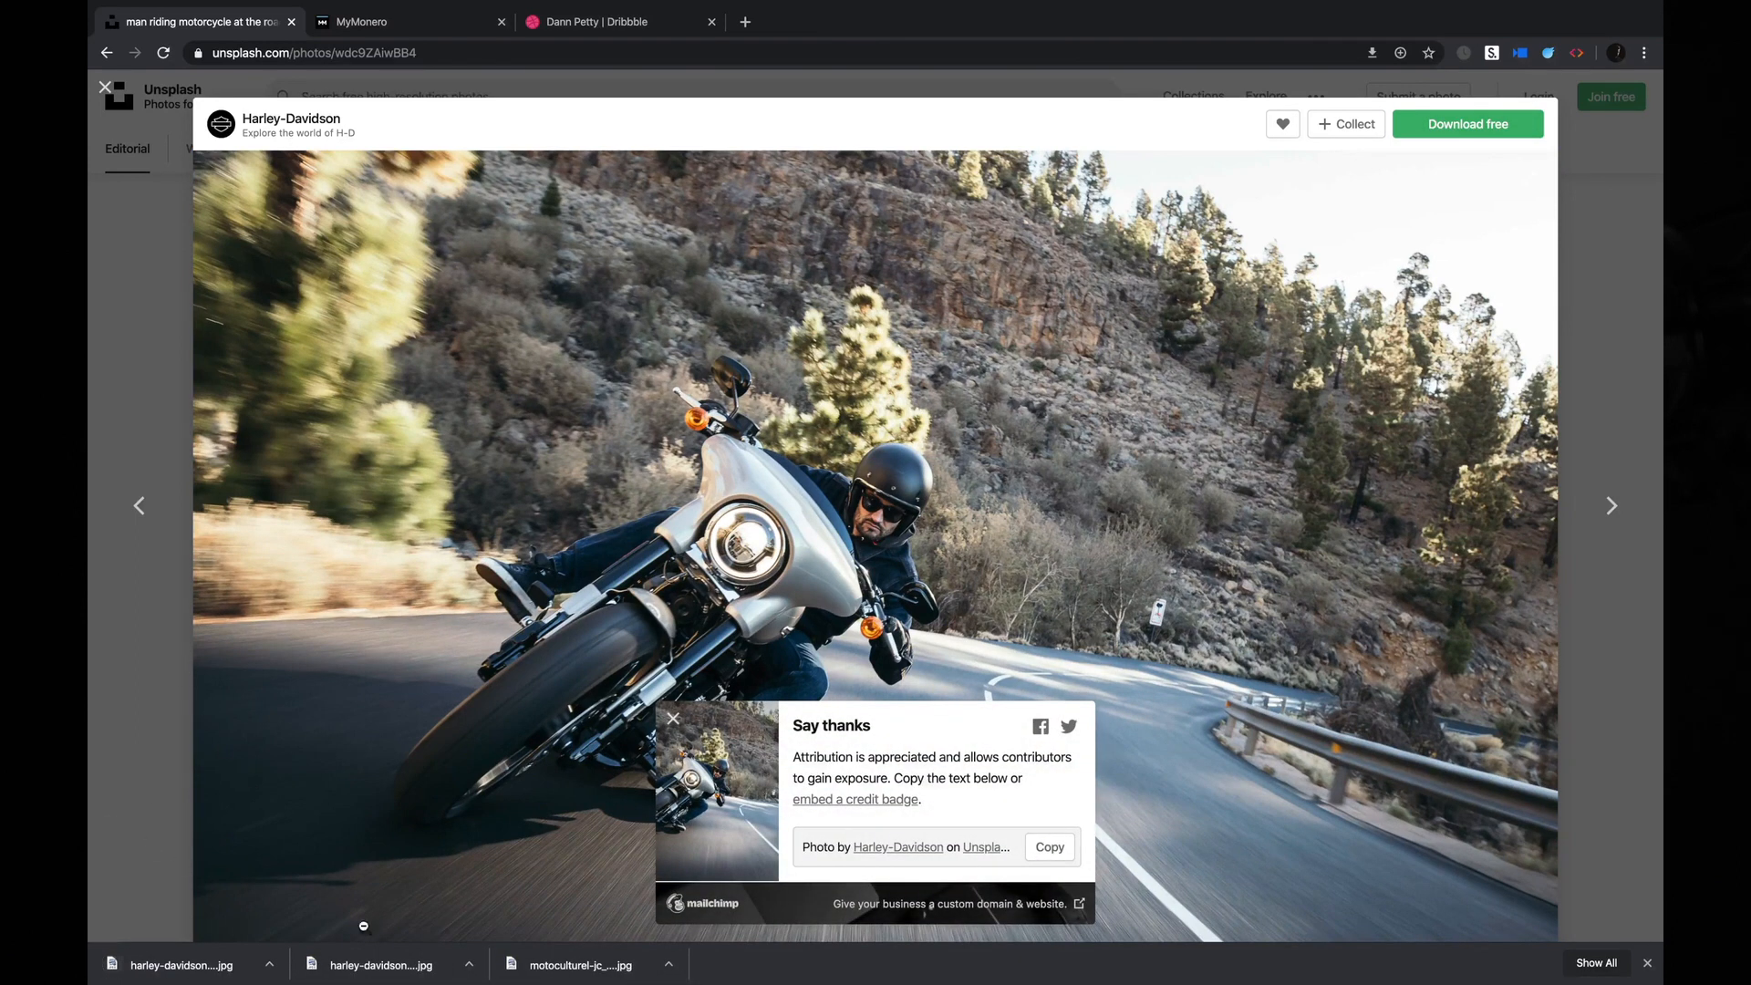
# Show the downloads in Finder and import the three motorcycle photos onto the canvas of the Static Images file in Figma.
pyautogui.click(269, 965)
pyautogui.click(340, 940)
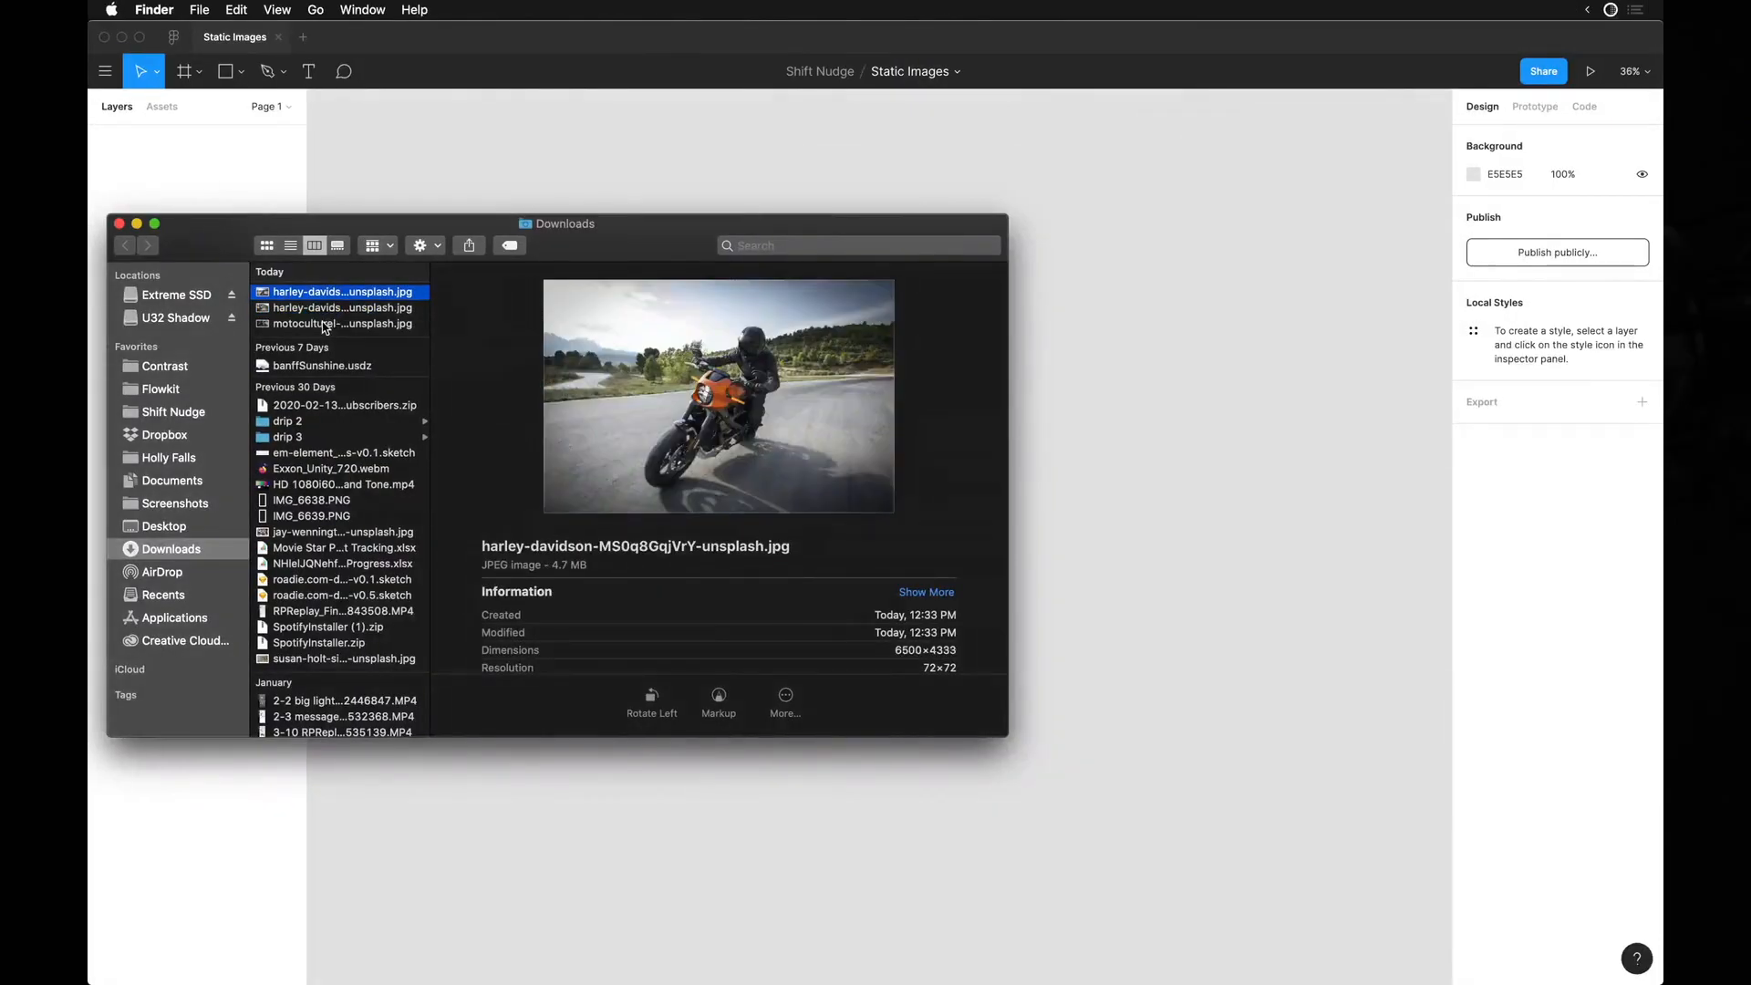
pyautogui.click(326, 324)
pyautogui.keyDown('shift'); pyautogui.click(330, 291); pyautogui.keyUp('shift')
pyautogui.moveTo(328, 307); pyautogui.dragTo(1189, 484)
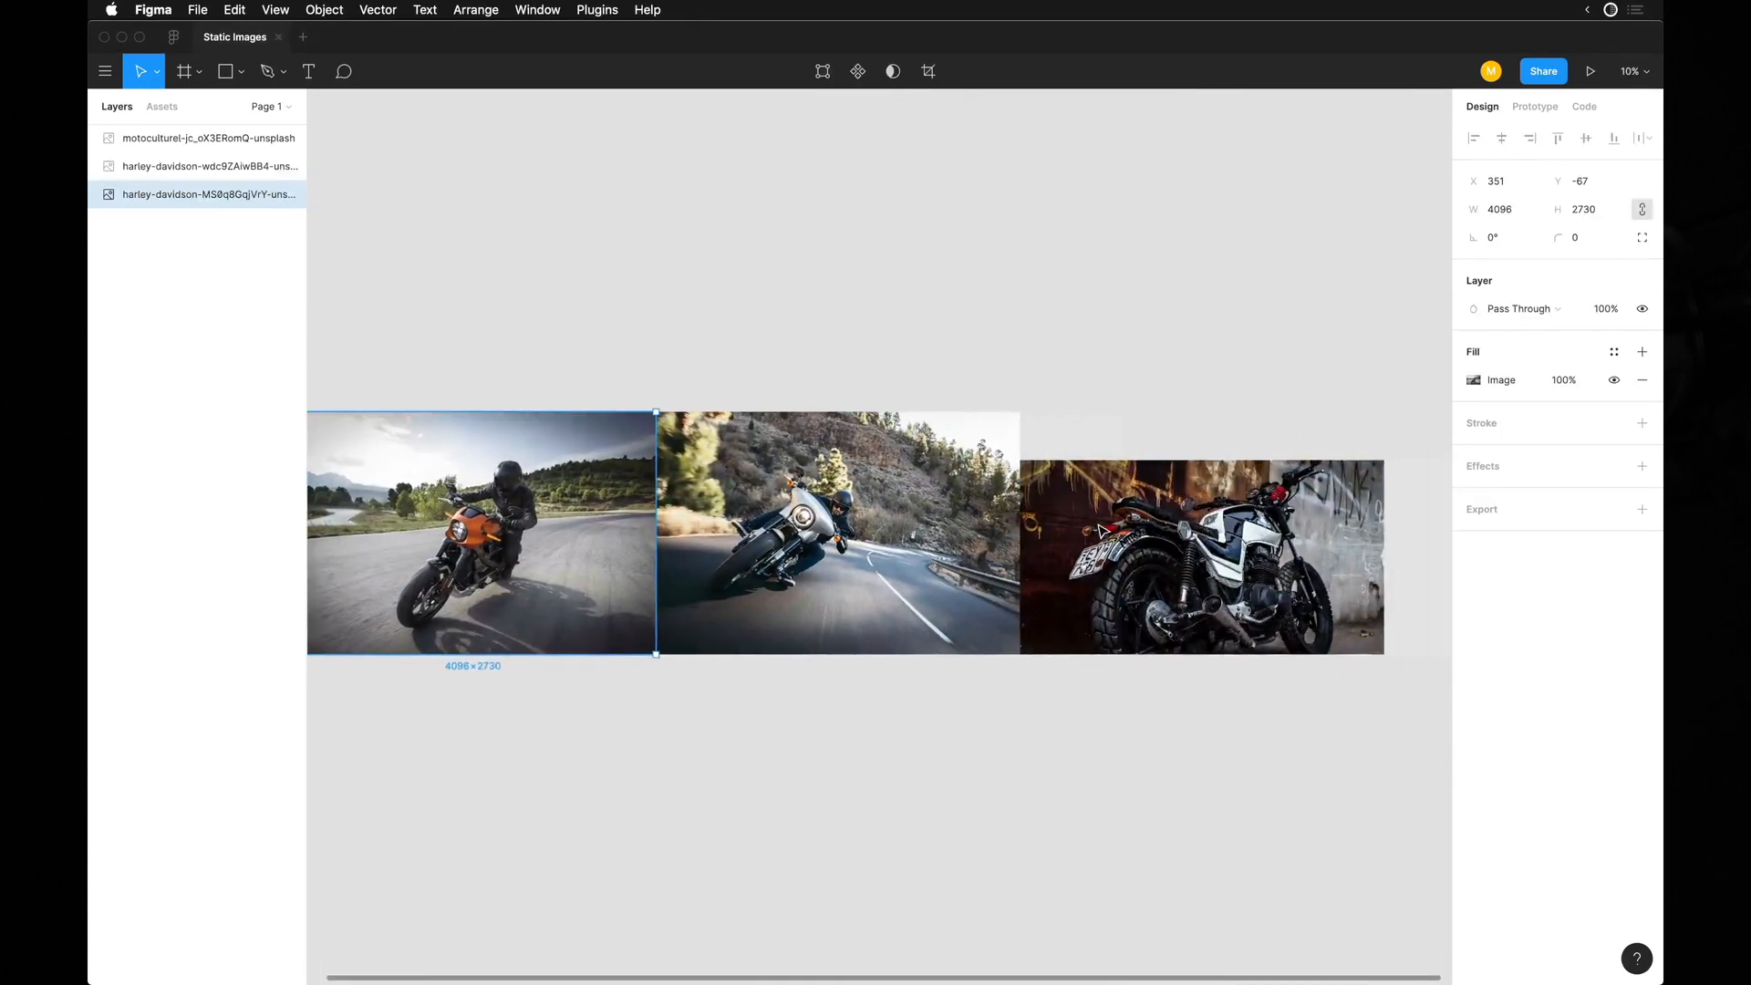
pyautogui.moveTo(501, 352); pyautogui.dragTo(1103, 493)
pyautogui.scroll(-3, 1067, 611)
pyautogui.click(807, 447)
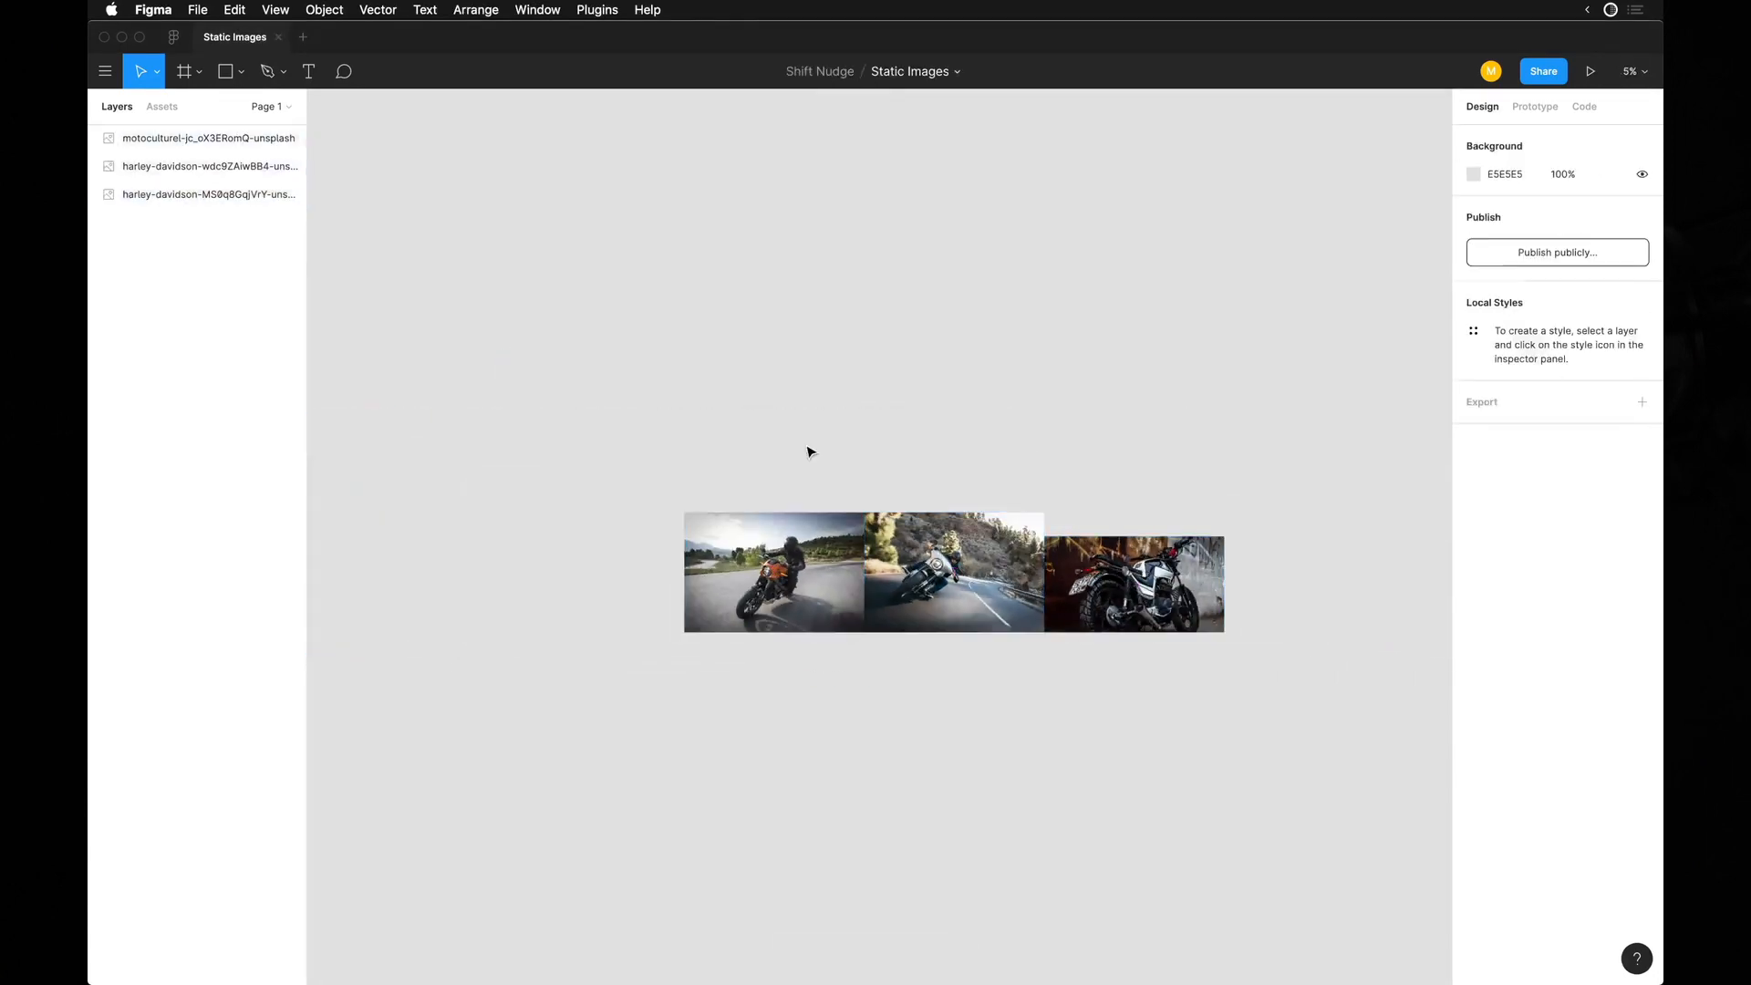
# Create a 1440 × 900 MacBook Pro frame and move it above the orange motorcycle photo, aligned with the photo's left edge.
pyautogui.press('f')
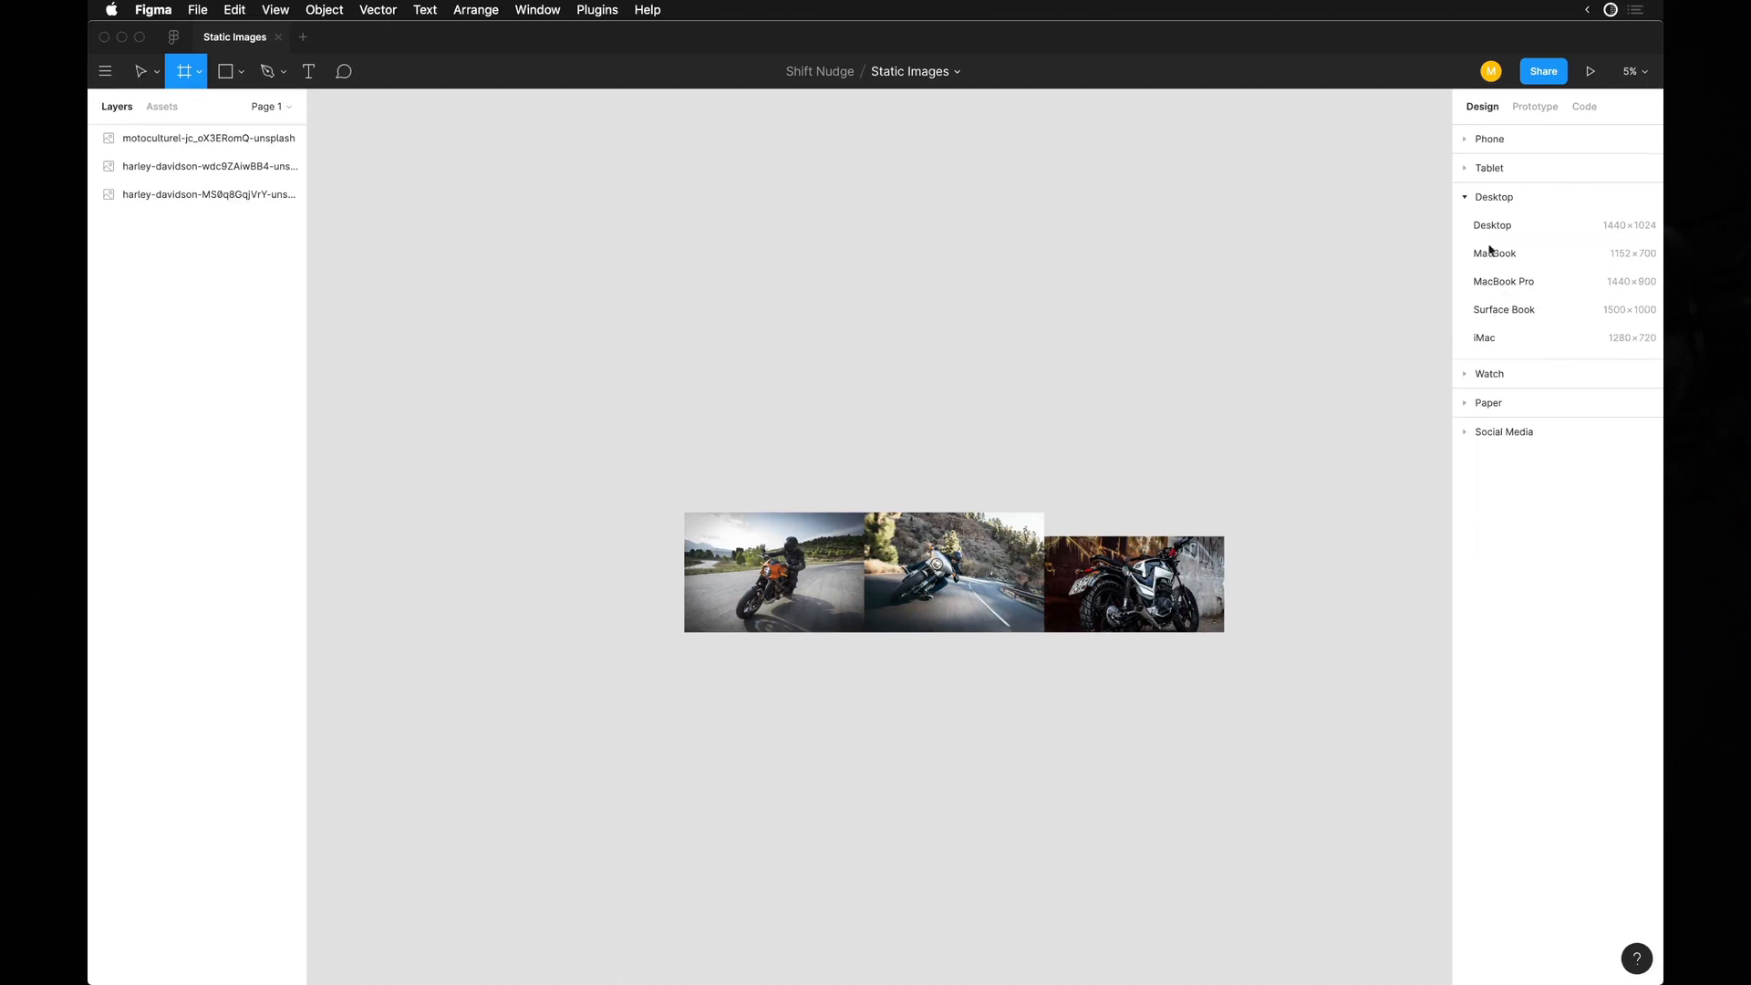
pyautogui.click(1547, 282)
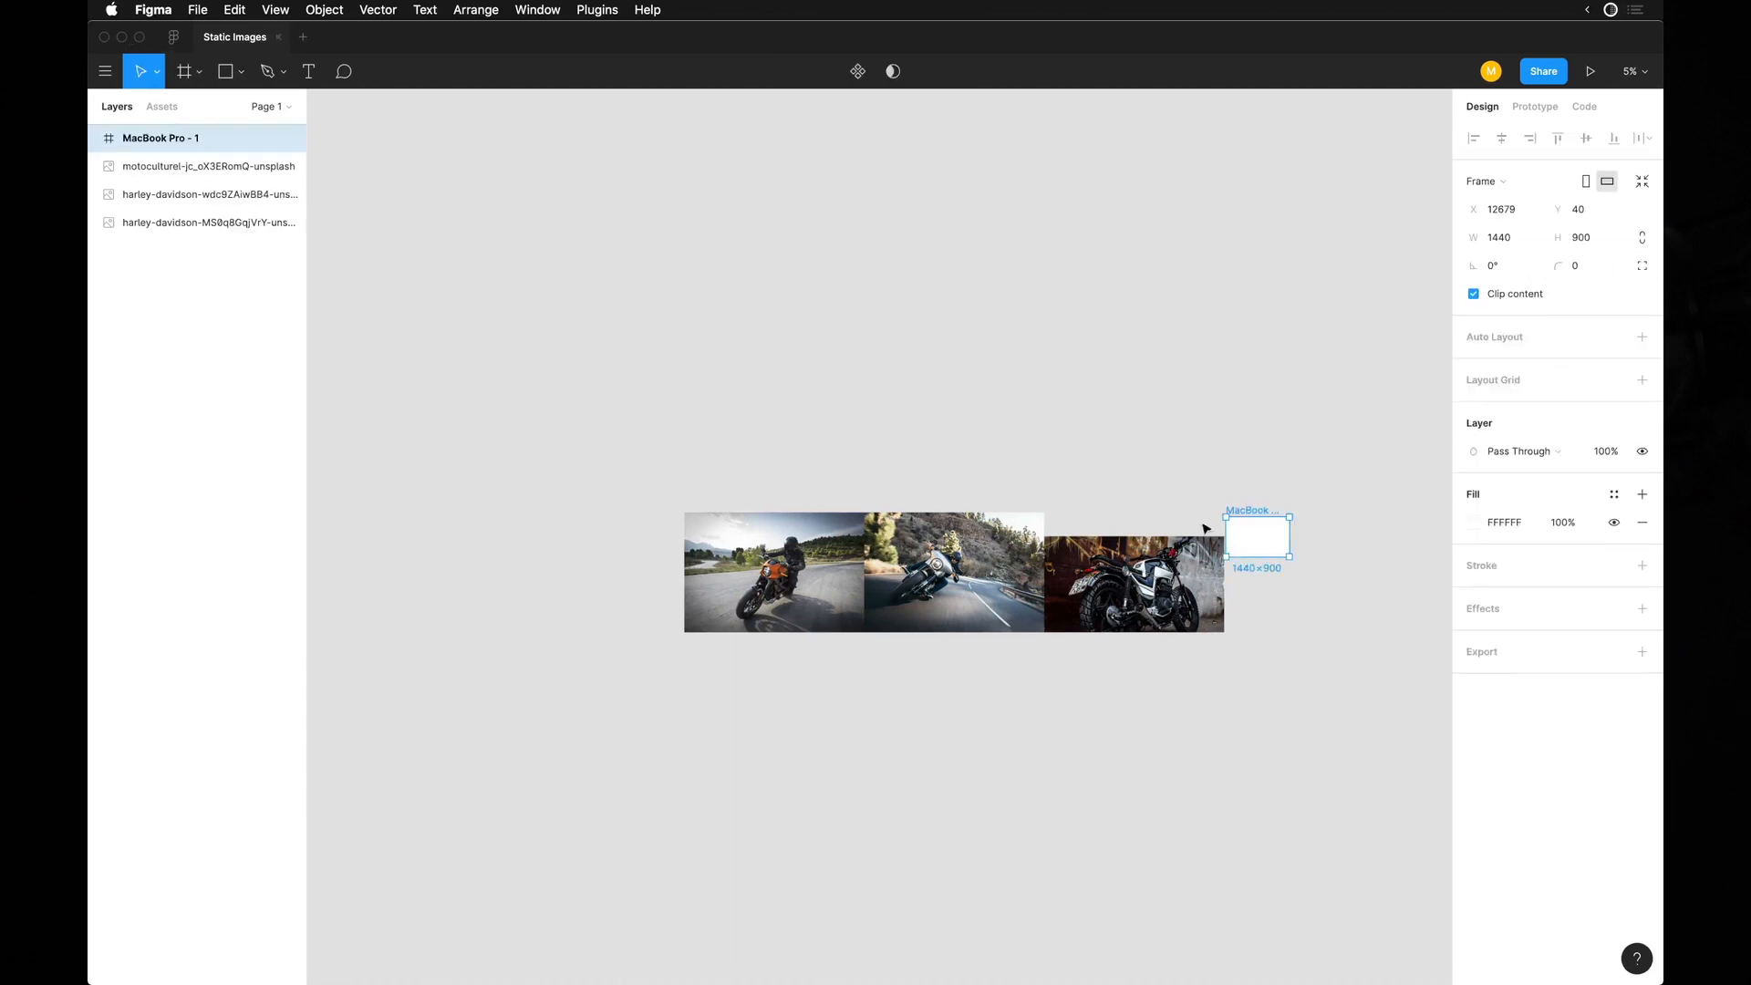
pyautogui.moveTo(1249, 516); pyautogui.dragTo(701, 438)
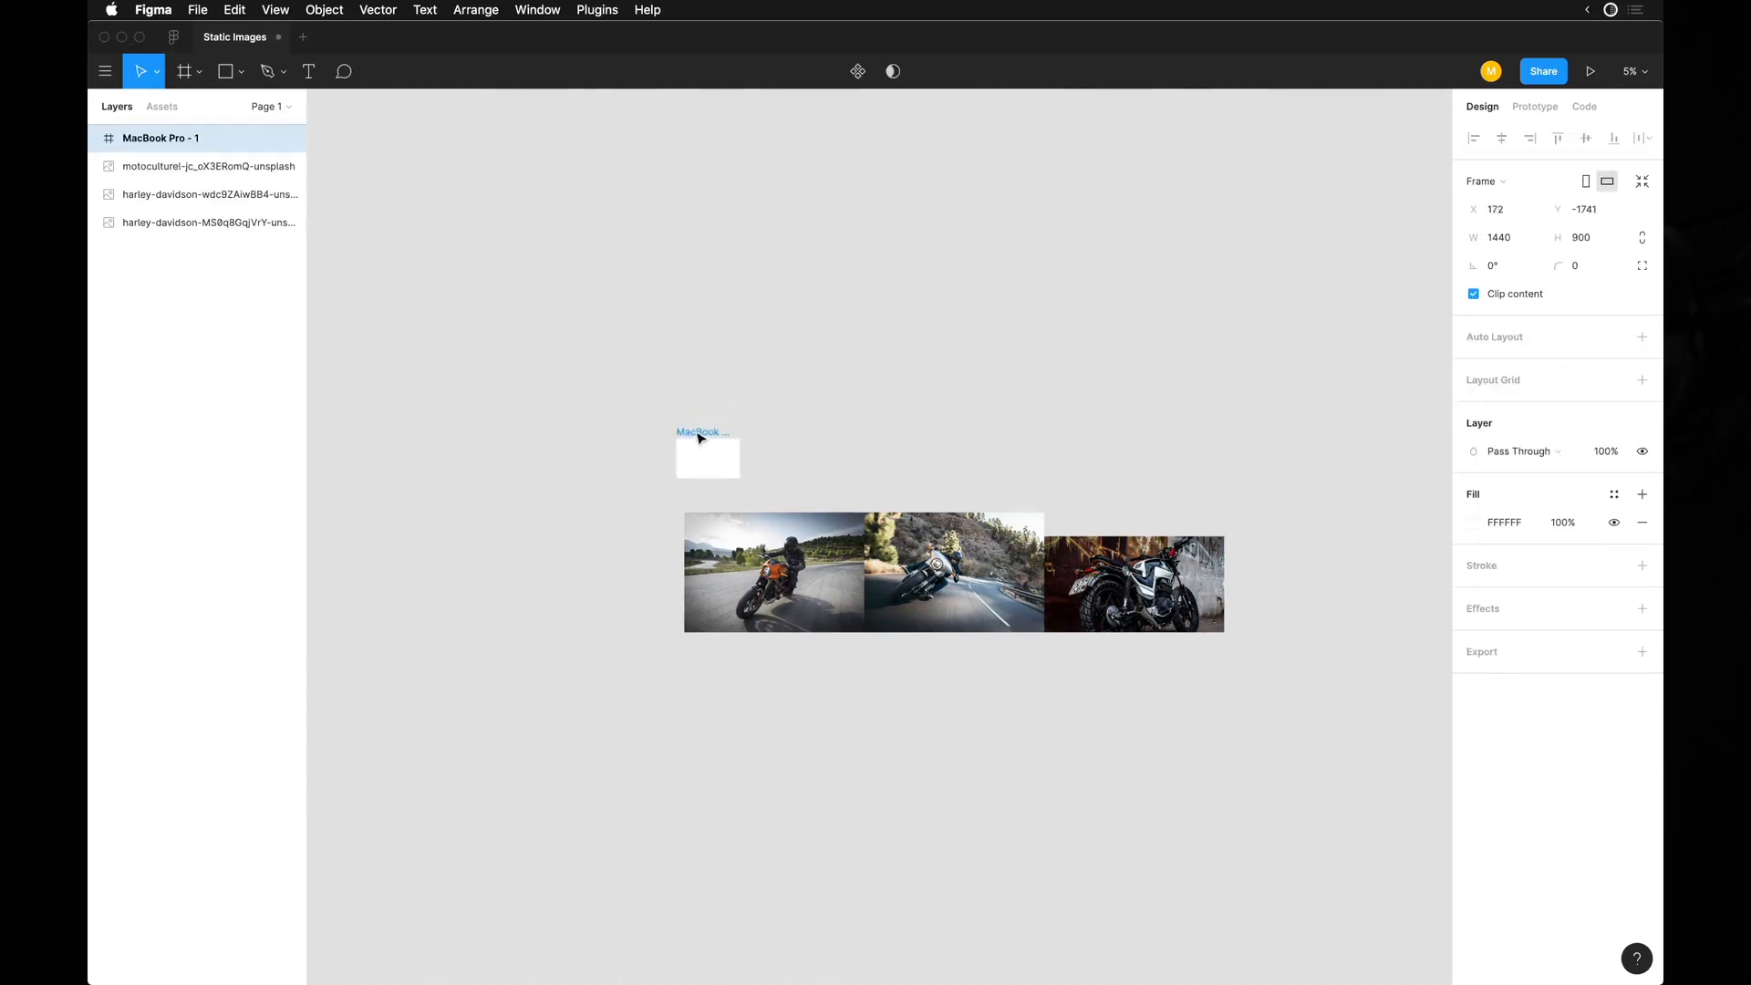
pyautogui.press('f')
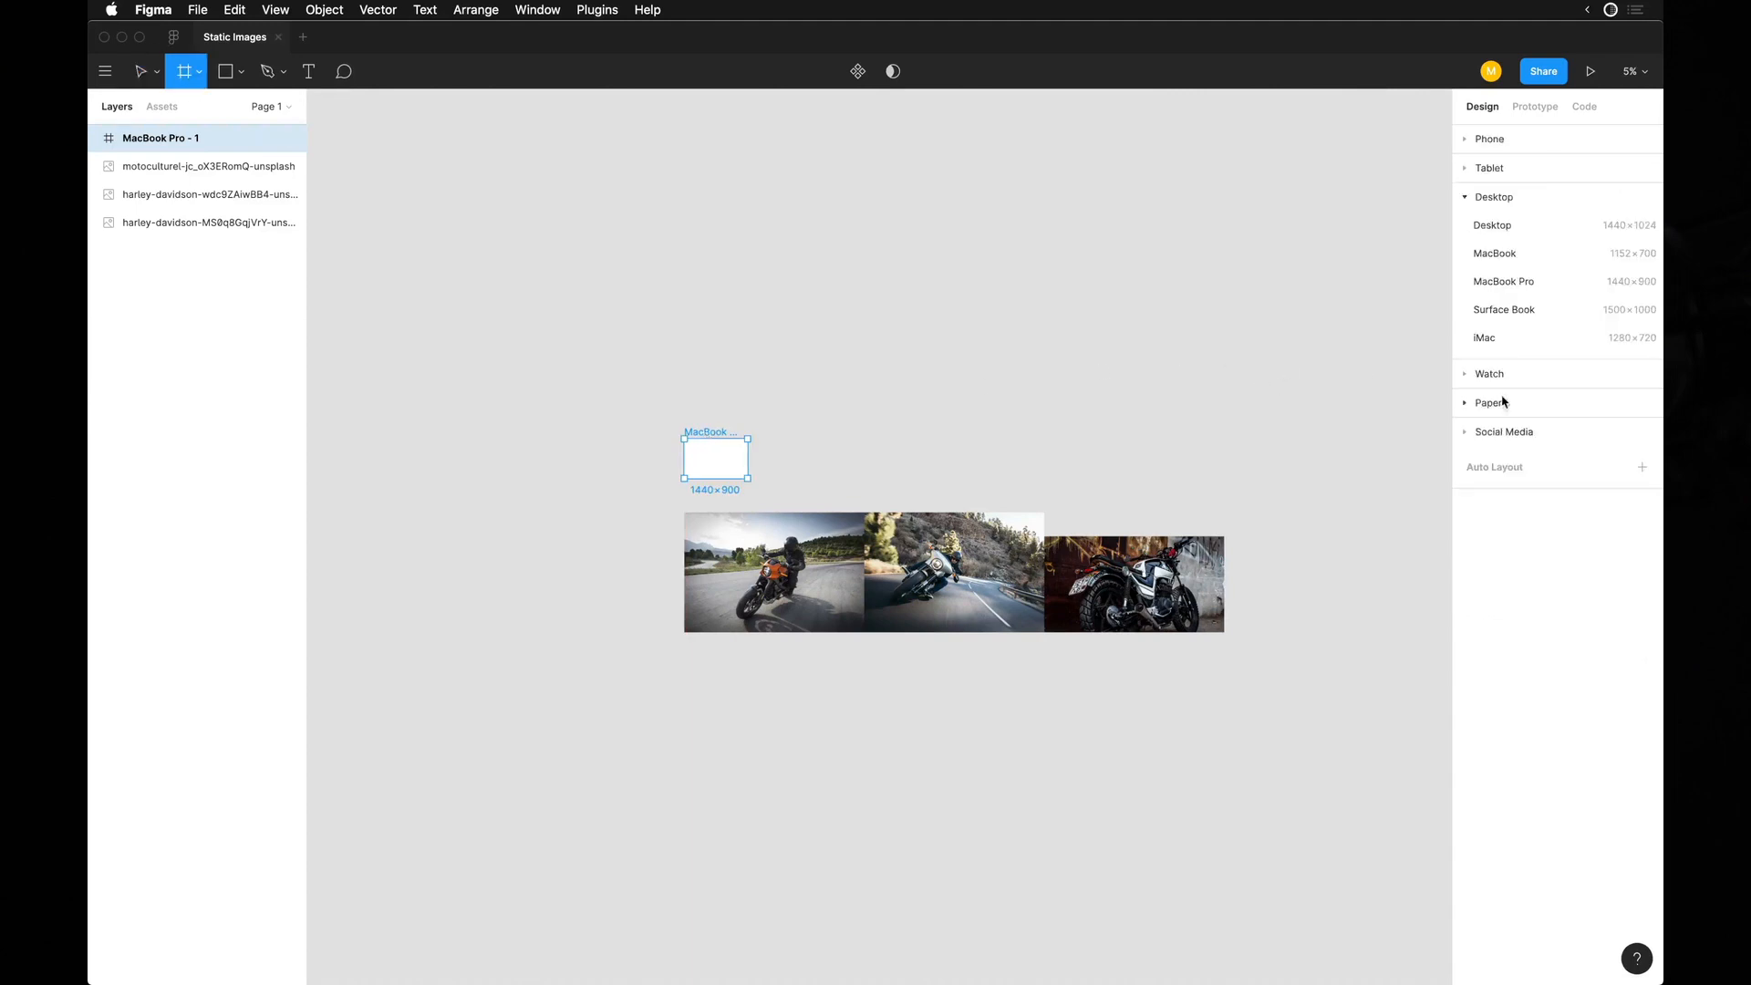
pyautogui.click(841, 462)
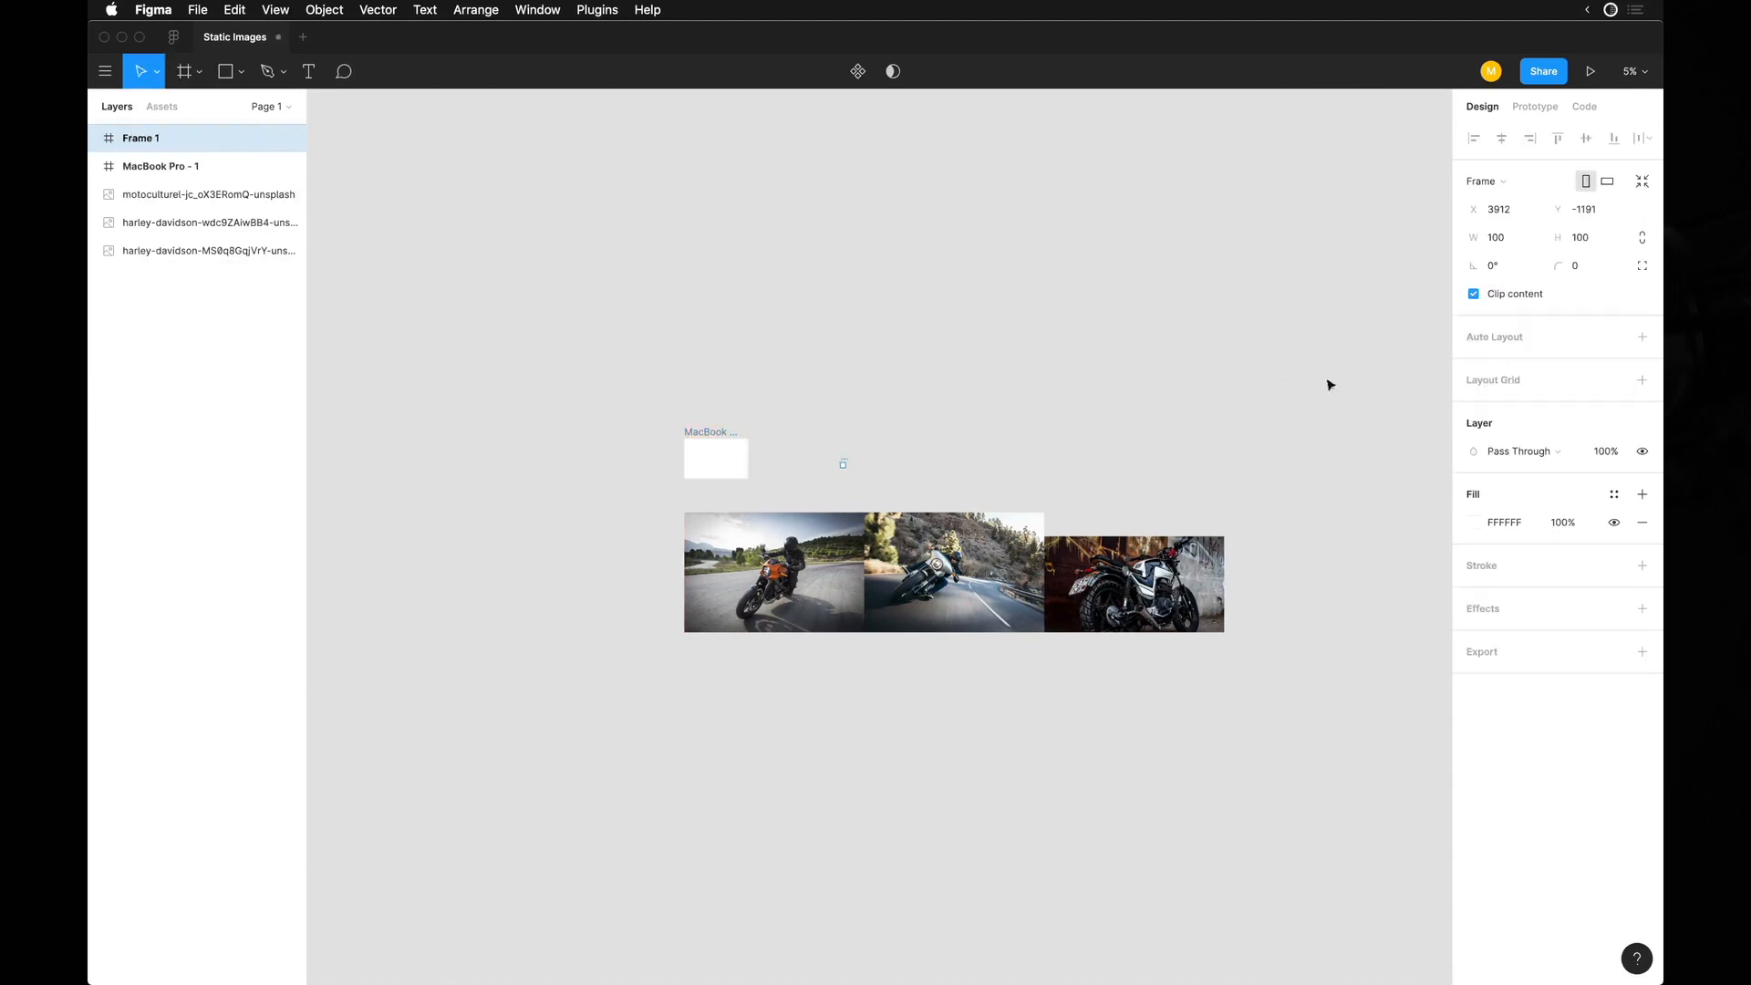
pyautogui.scroll(5, 734, 461)
pyautogui.press('Delete')
# Try to place the orange motorcycle photo inside the MacBook Pro frame at full size, and undo the placement.
pyautogui.scroll(-2, 930, 493)
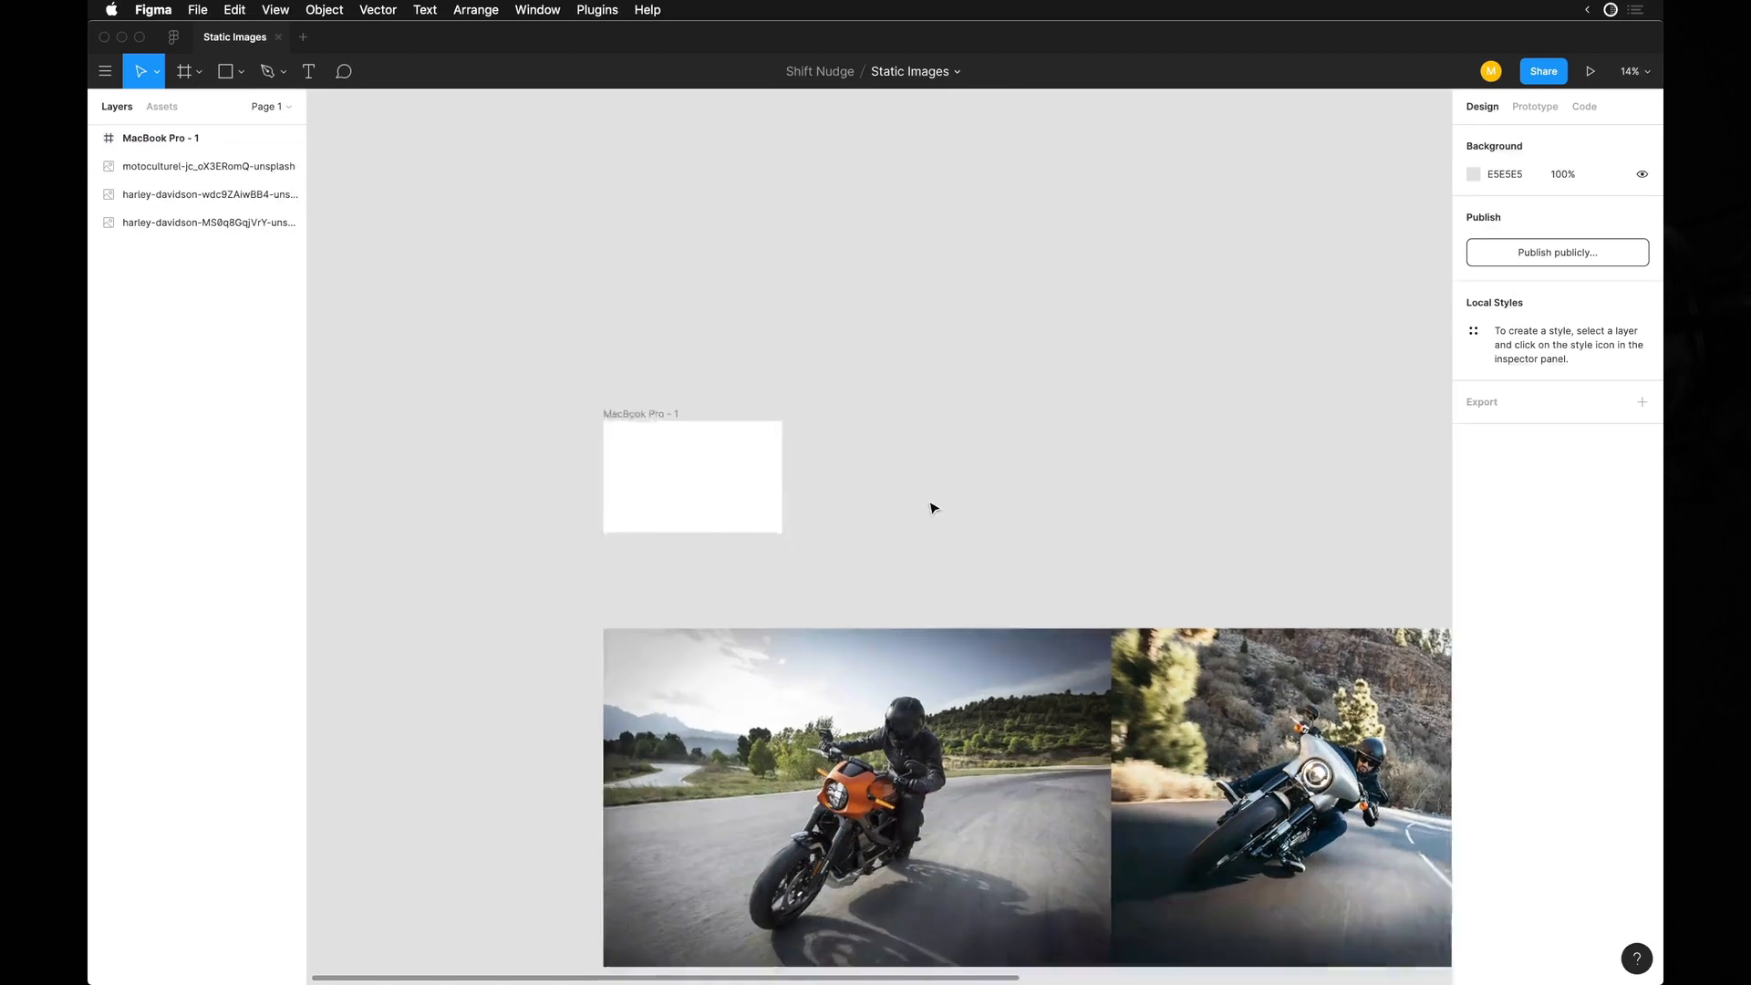
pyautogui.scroll(-5, 892, 605)
pyautogui.hscroll(4, 892, 605)
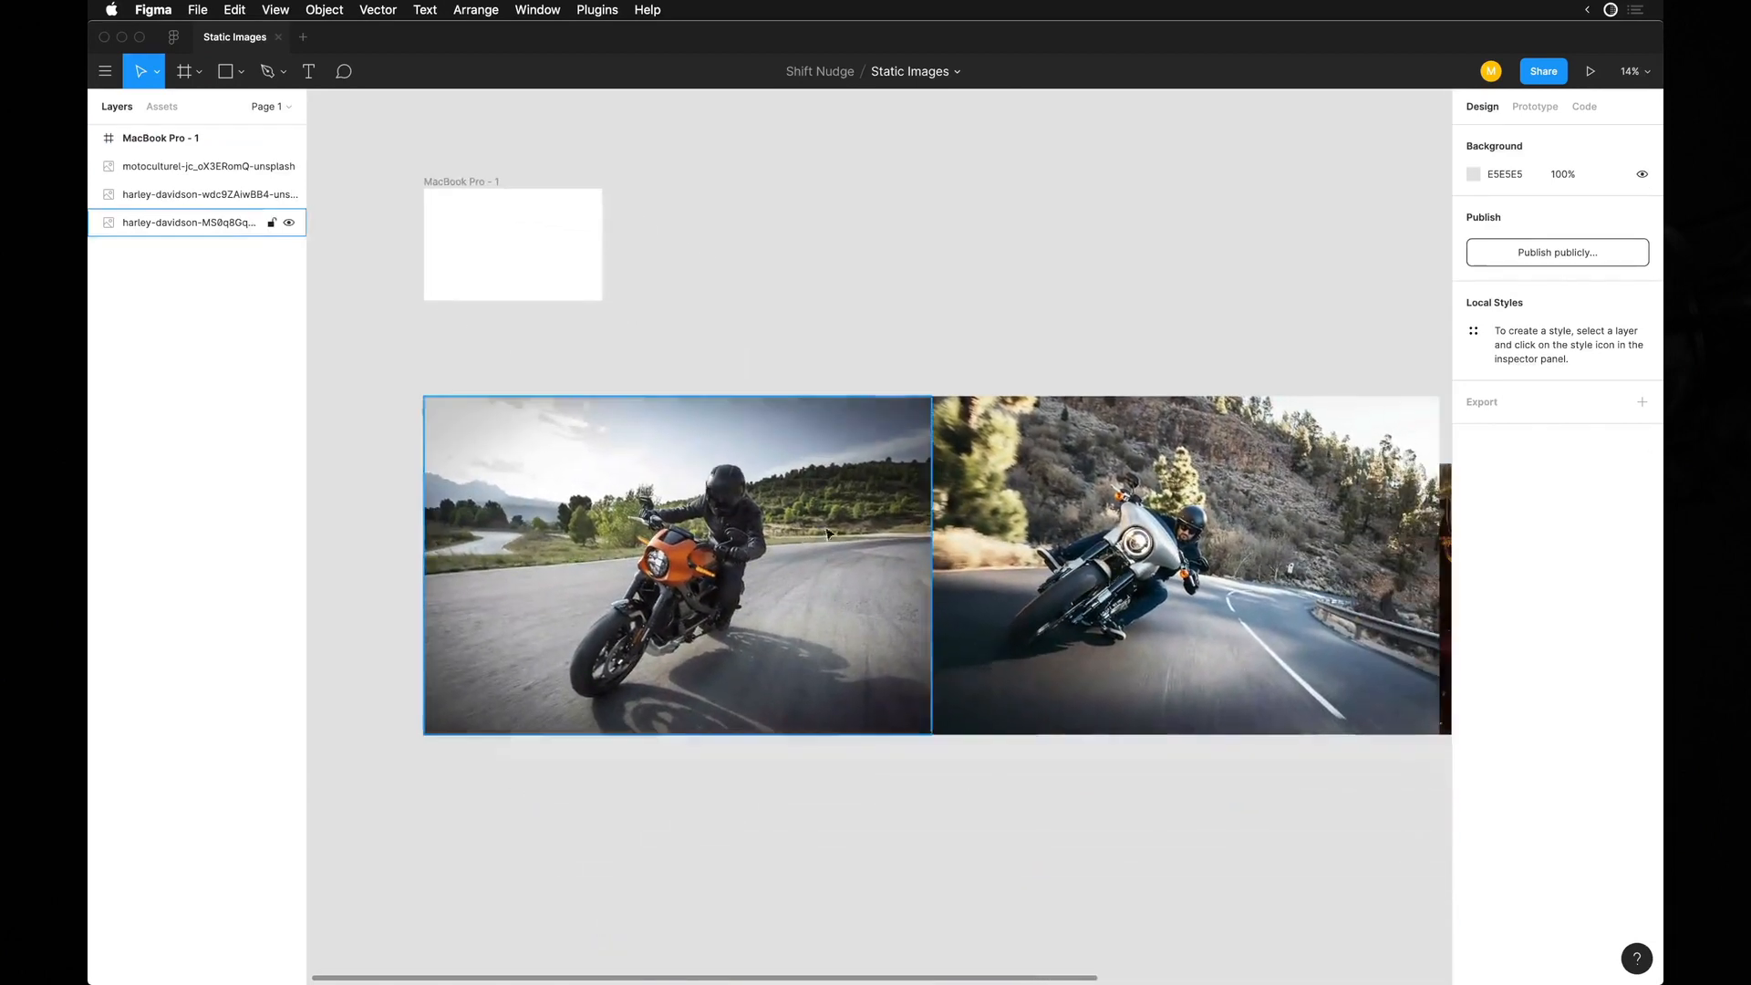
pyautogui.moveTo(701, 583); pyautogui.dragTo(552, 272)
pyautogui.scroll(3, 552, 272)
pyautogui.hscroll(-2, 552, 272)
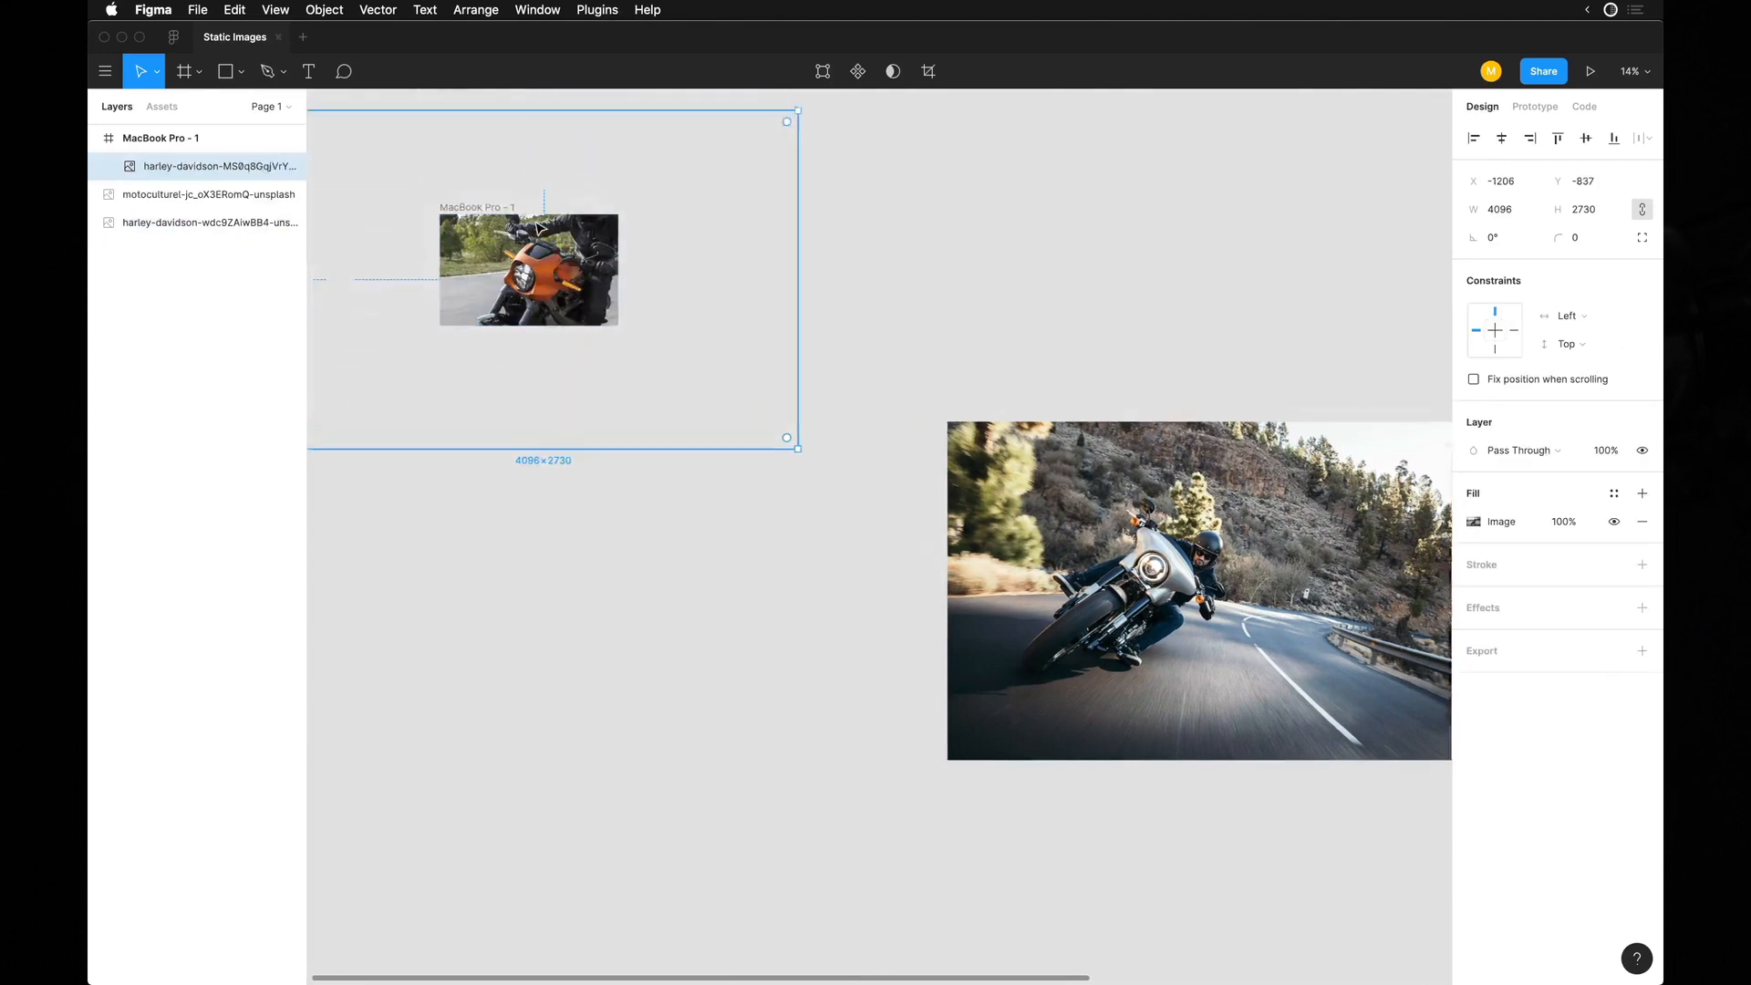
pyautogui.press('super+z')
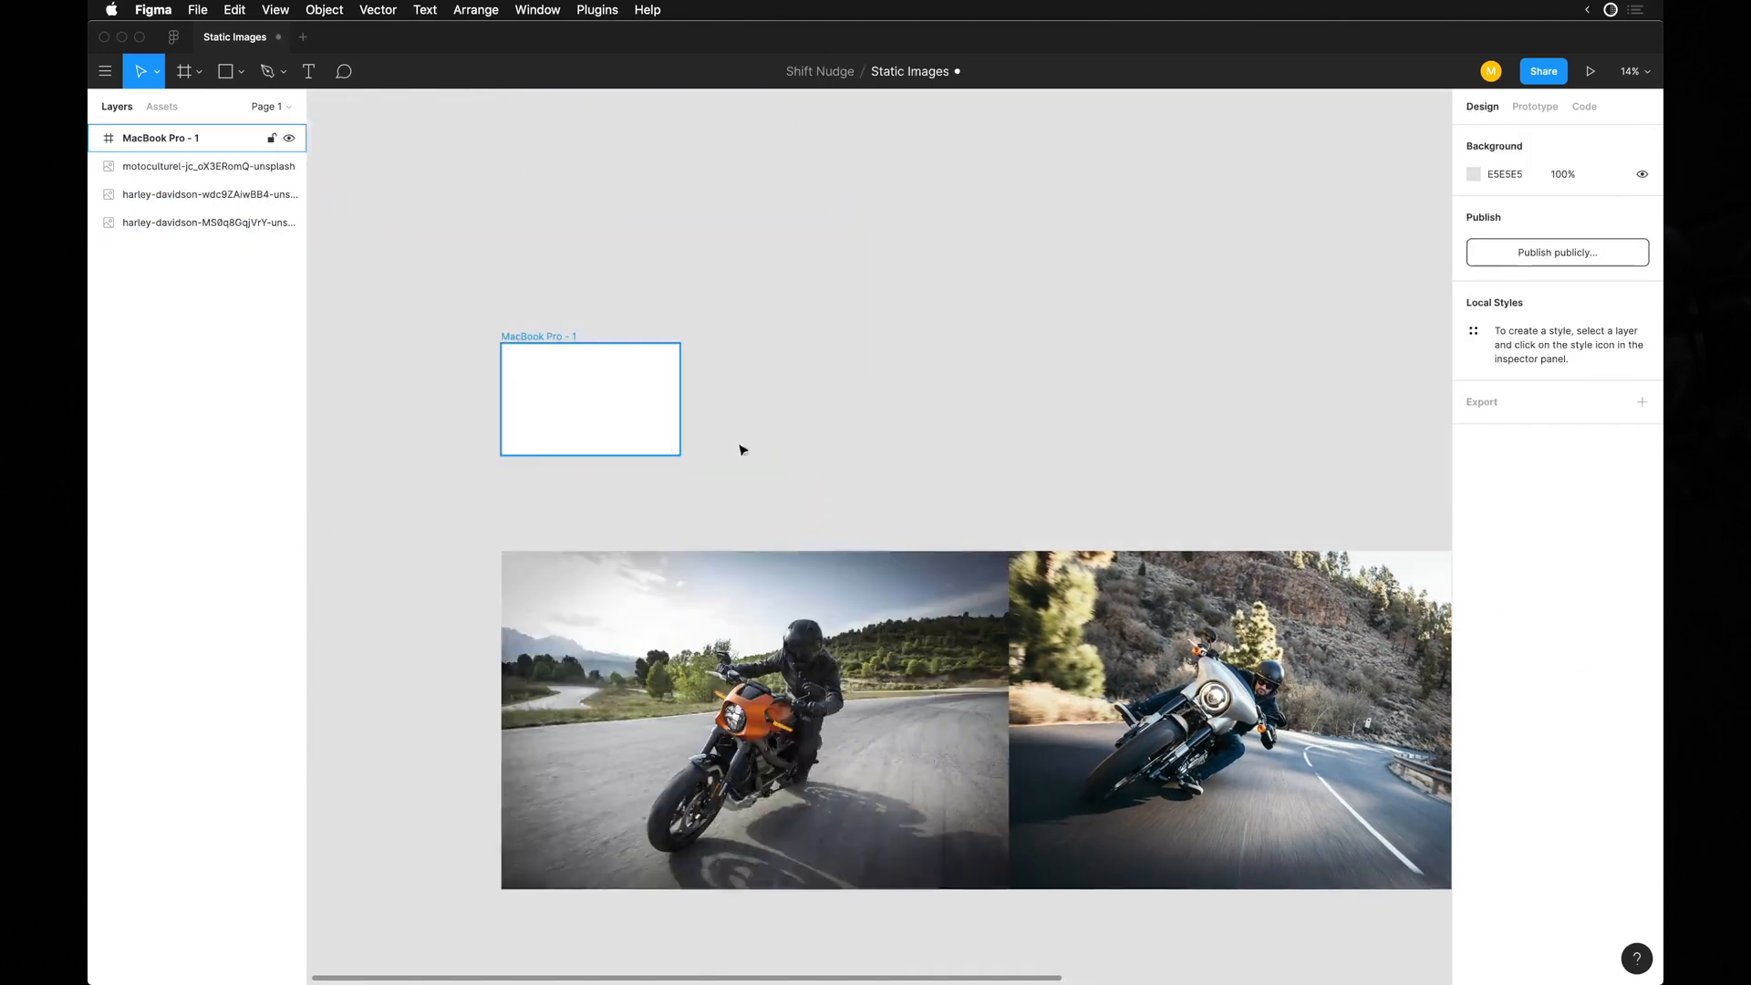
# Scale the three photos down together to a width of 1557 each and move them just below the MacBook Pro frame.
pyautogui.scroll(-5, 871, 458)
pyautogui.hscroll(1, 871, 457)
pyautogui.moveTo(793, 429); pyautogui.dragTo(1190, 629)
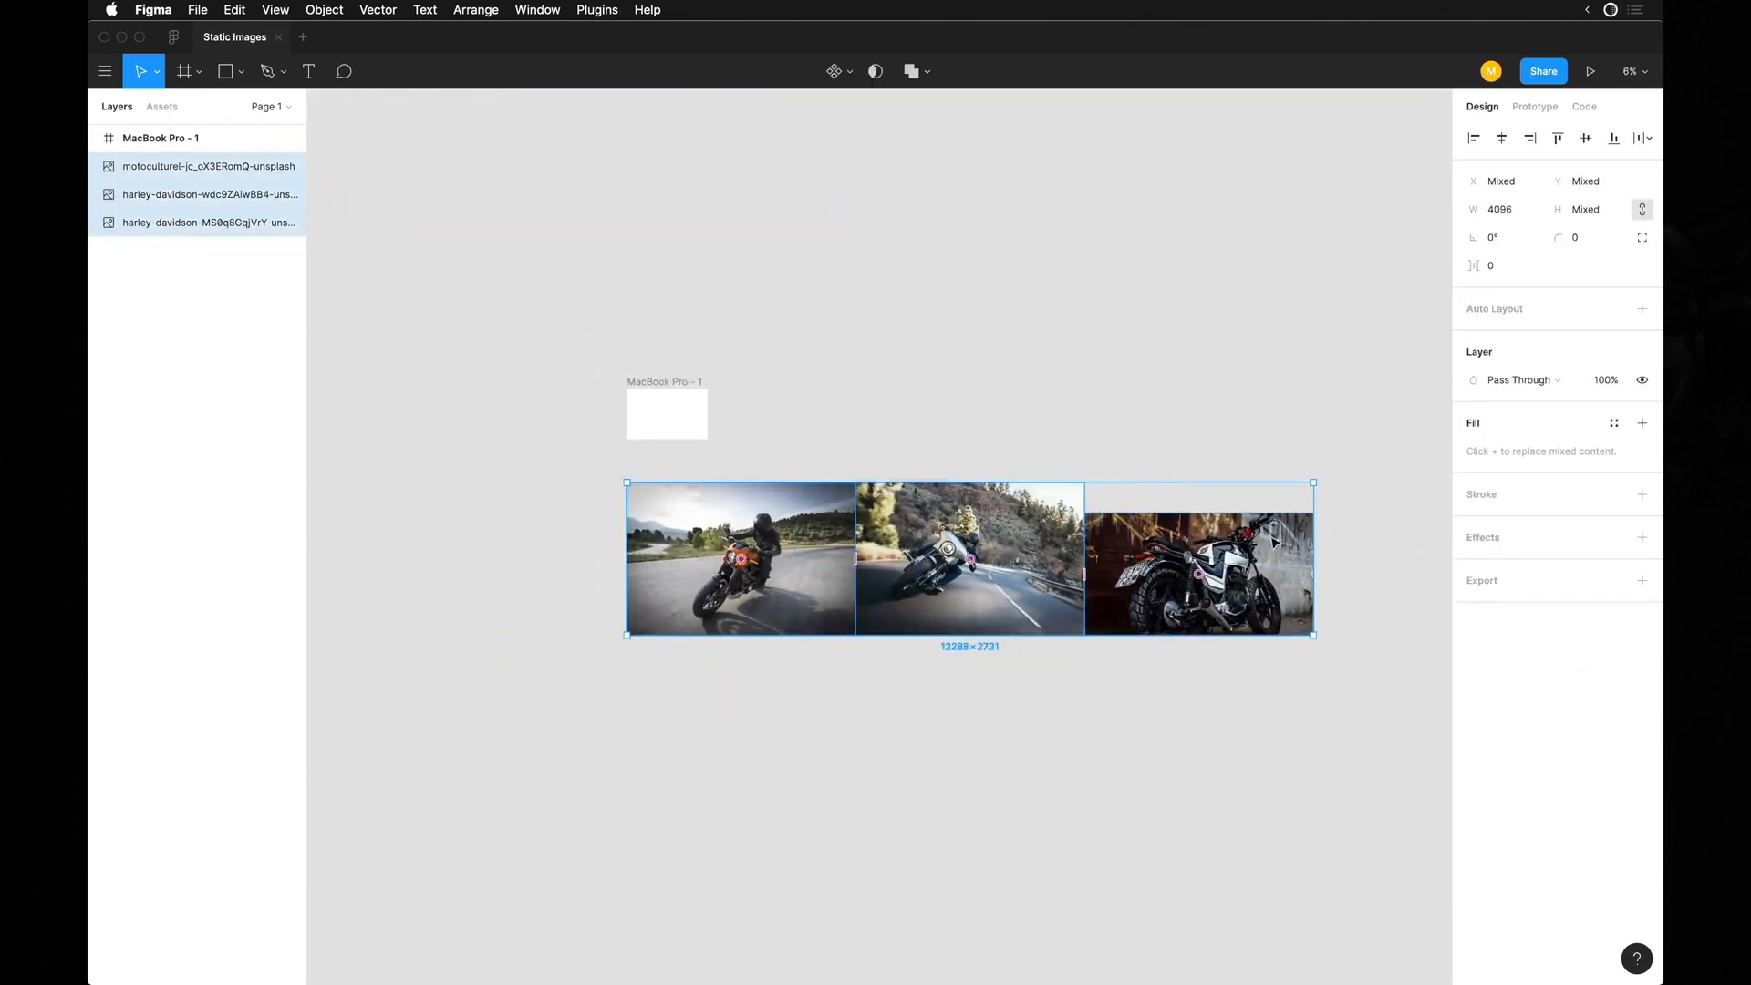
pyautogui.moveTo(1304, 481); pyautogui.dragTo(889, 588)
pyautogui.moveTo(782, 581); pyautogui.dragTo(777, 461)
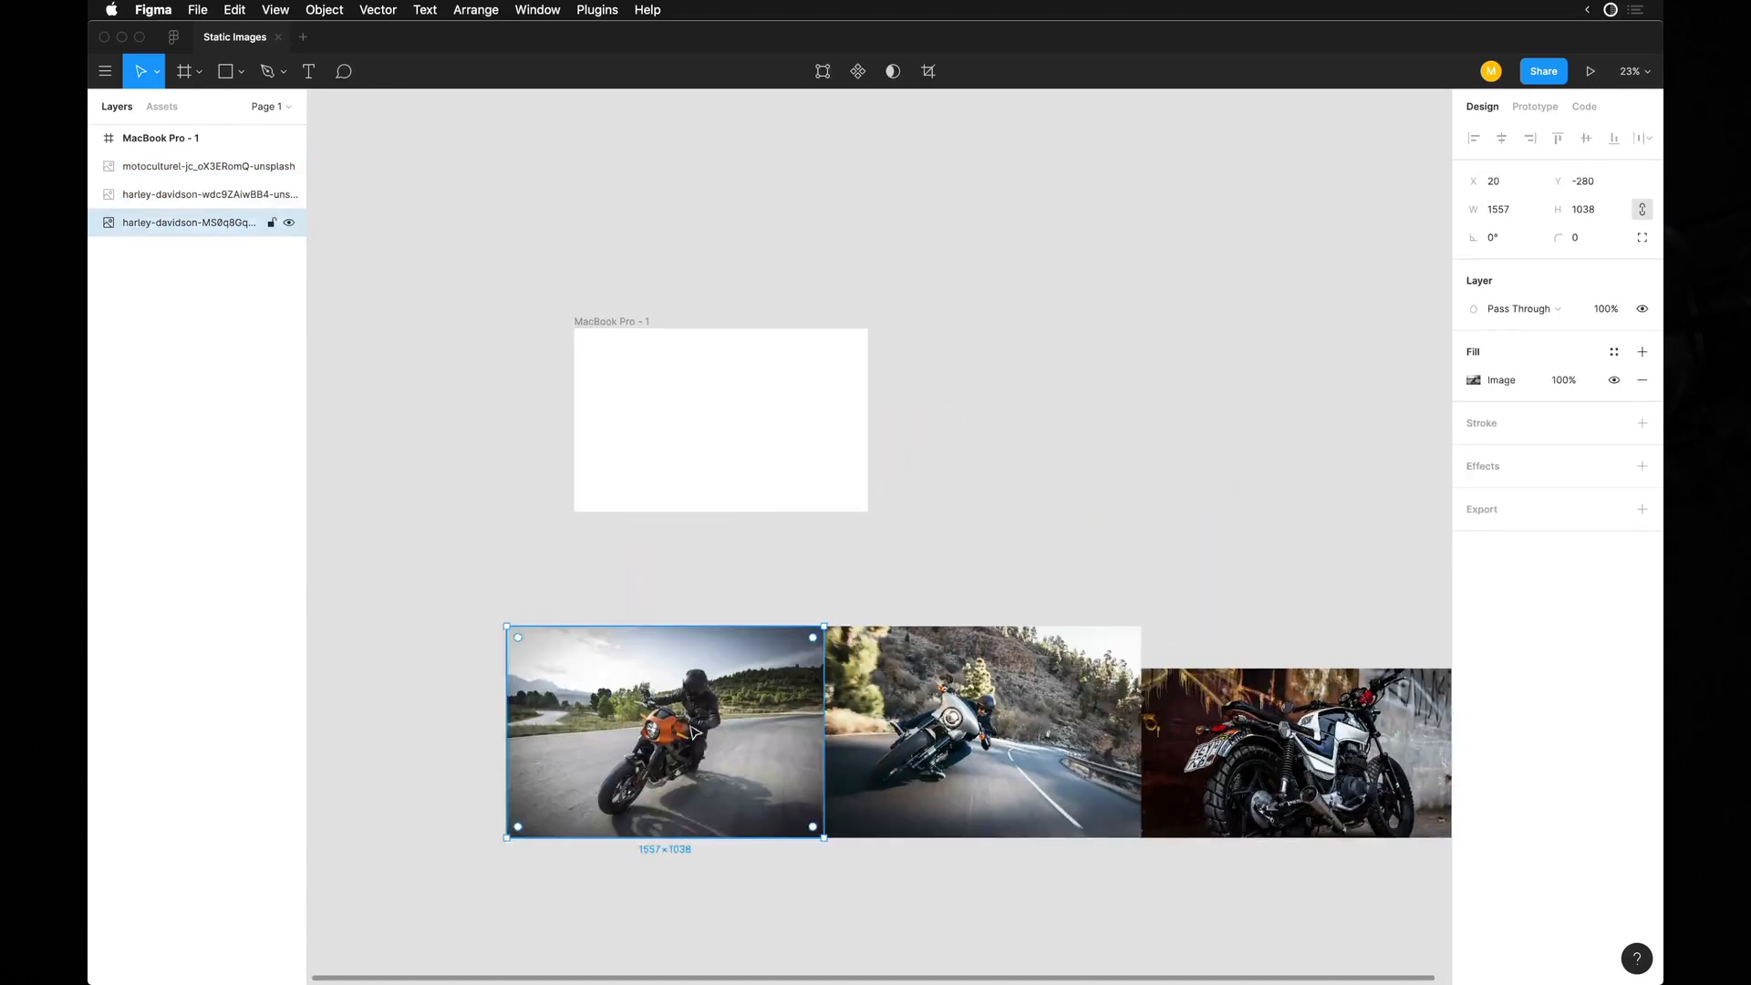
# Place the orange motorcycle photo inside the MacBook Pro frame and duplicate the frame twice in an evenly spaced row.
pyautogui.moveTo(690, 728); pyautogui.dragTo(733, 425)
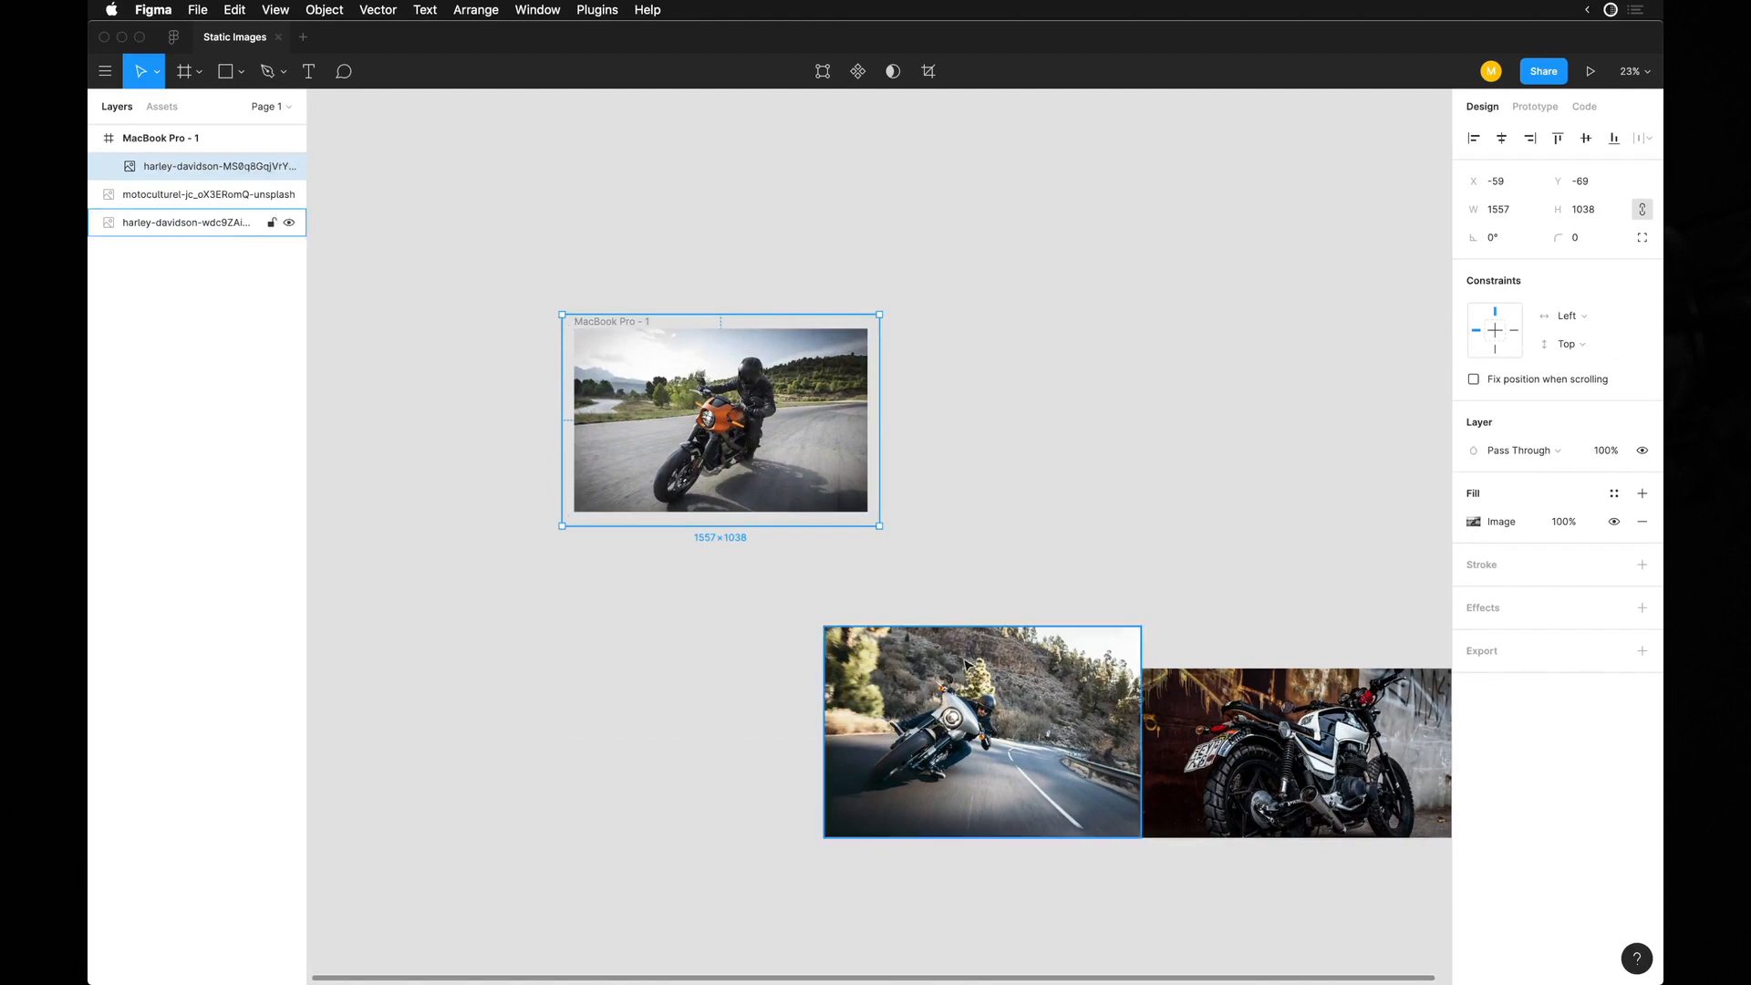
pyautogui.click(639, 301)
pyautogui.keyDown('alt'); pyautogui.moveTo(624, 321); pyautogui.dragTo(947, 321); pyautogui.keyUp('alt')
pyautogui.press('super+d')
# Replace the photos in the two duplicate frames with the mountain road rider in the second and the parked motorcycle in the third.
pyautogui.click(947, 310)
pyautogui.click(976, 393)
pyautogui.keyDown('shift'); pyautogui.click(1158, 410); pyautogui.keyUp('shift')
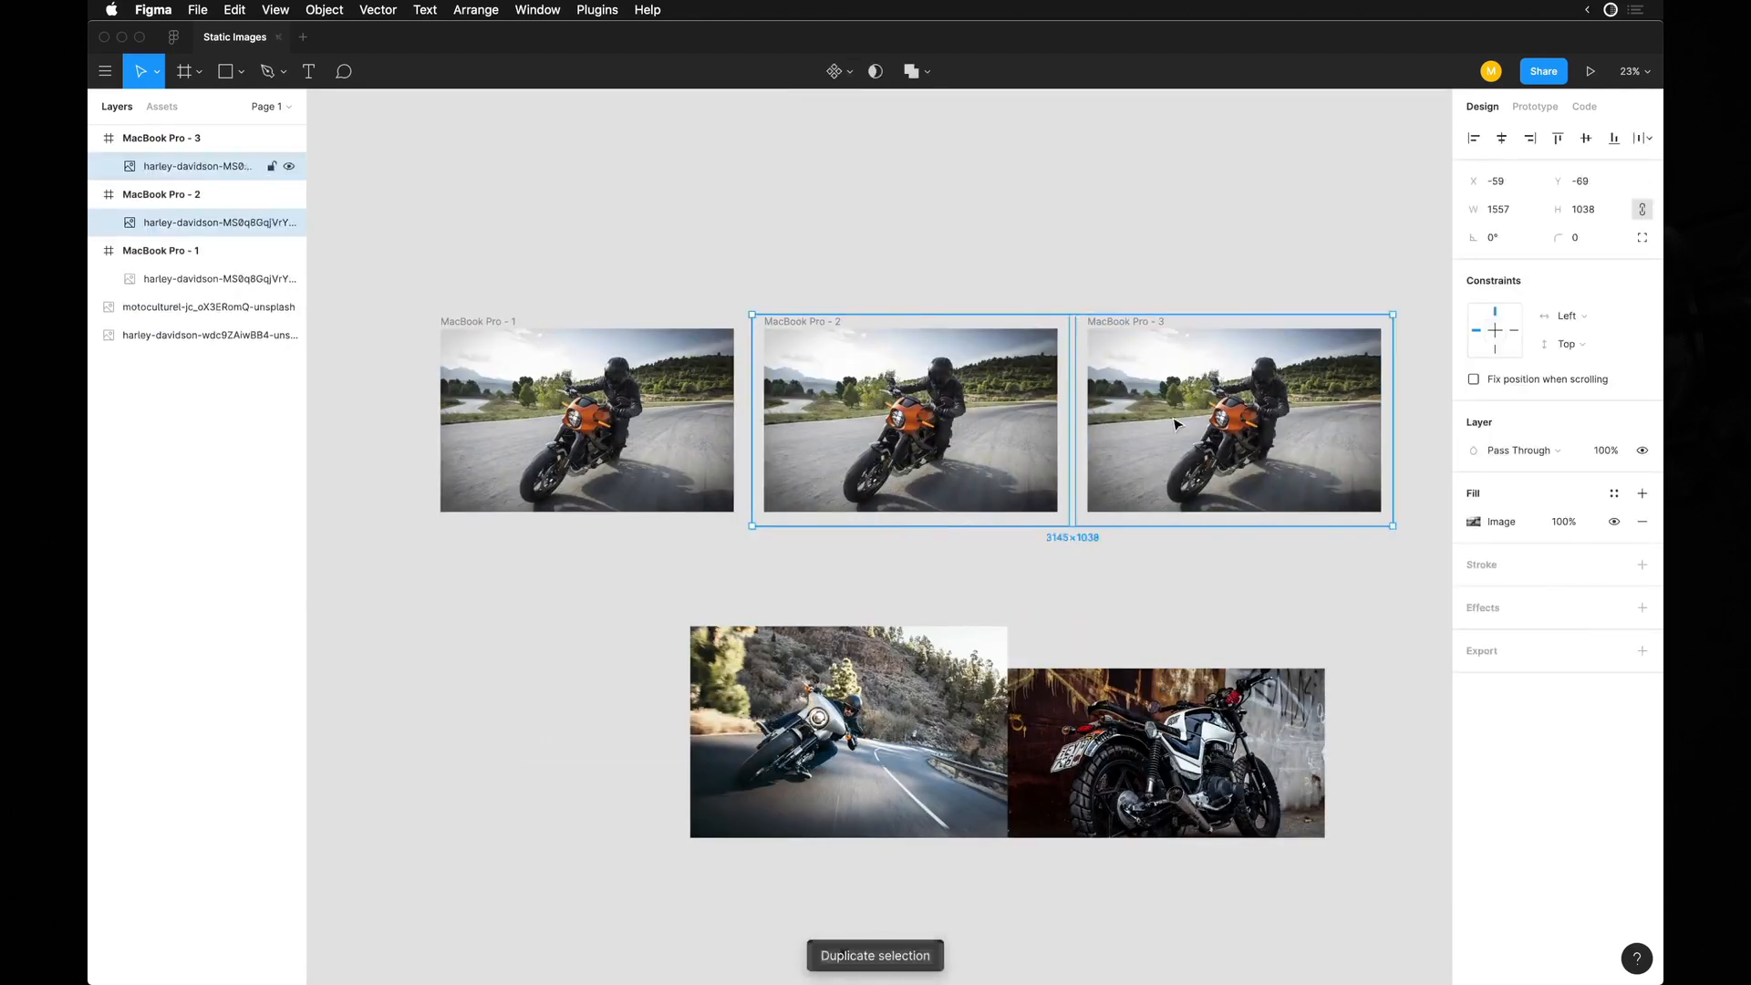
pyautogui.press('Delete')
pyautogui.moveTo(796, 704); pyautogui.dragTo(858, 403)
pyautogui.moveTo(1075, 736); pyautogui.dragTo(1149, 413)
pyautogui.click(949, 239)
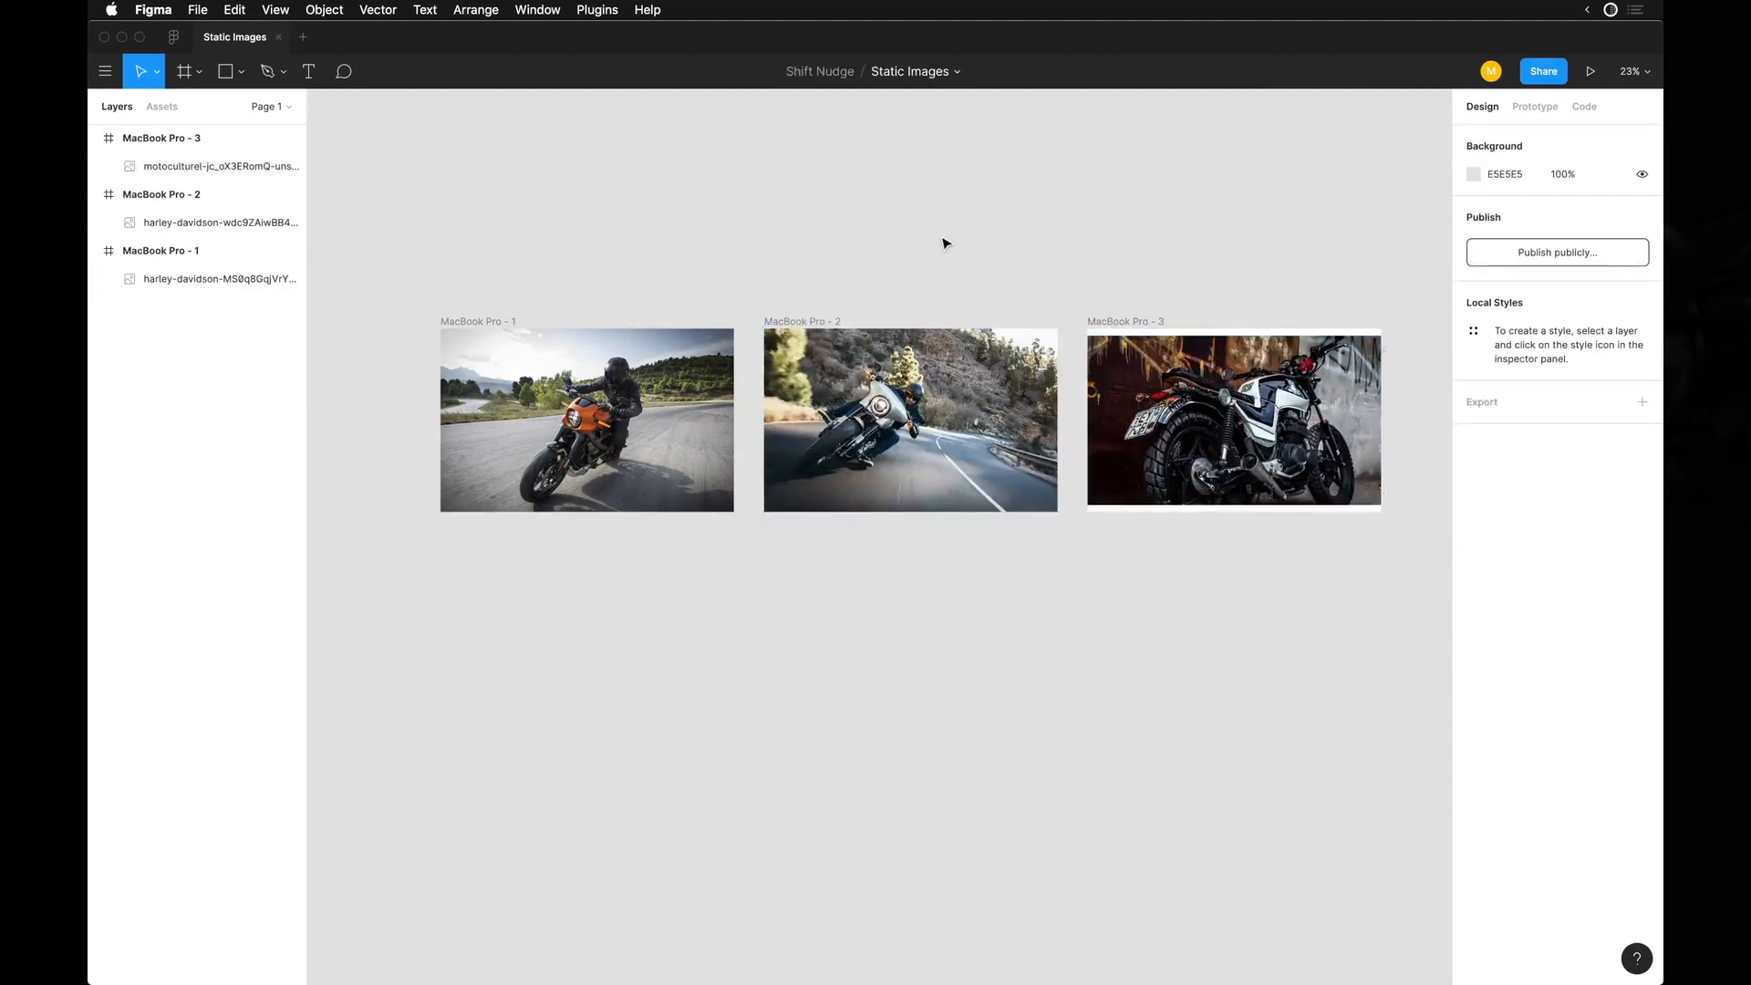
# Add the text "Let's Ride" over the orange motorcycle photo in the first frame.
pyautogui.press('super+backslash')
pyautogui.scroll(5, 1158, 317)
pyautogui.hscroll(5, 1174, 470)
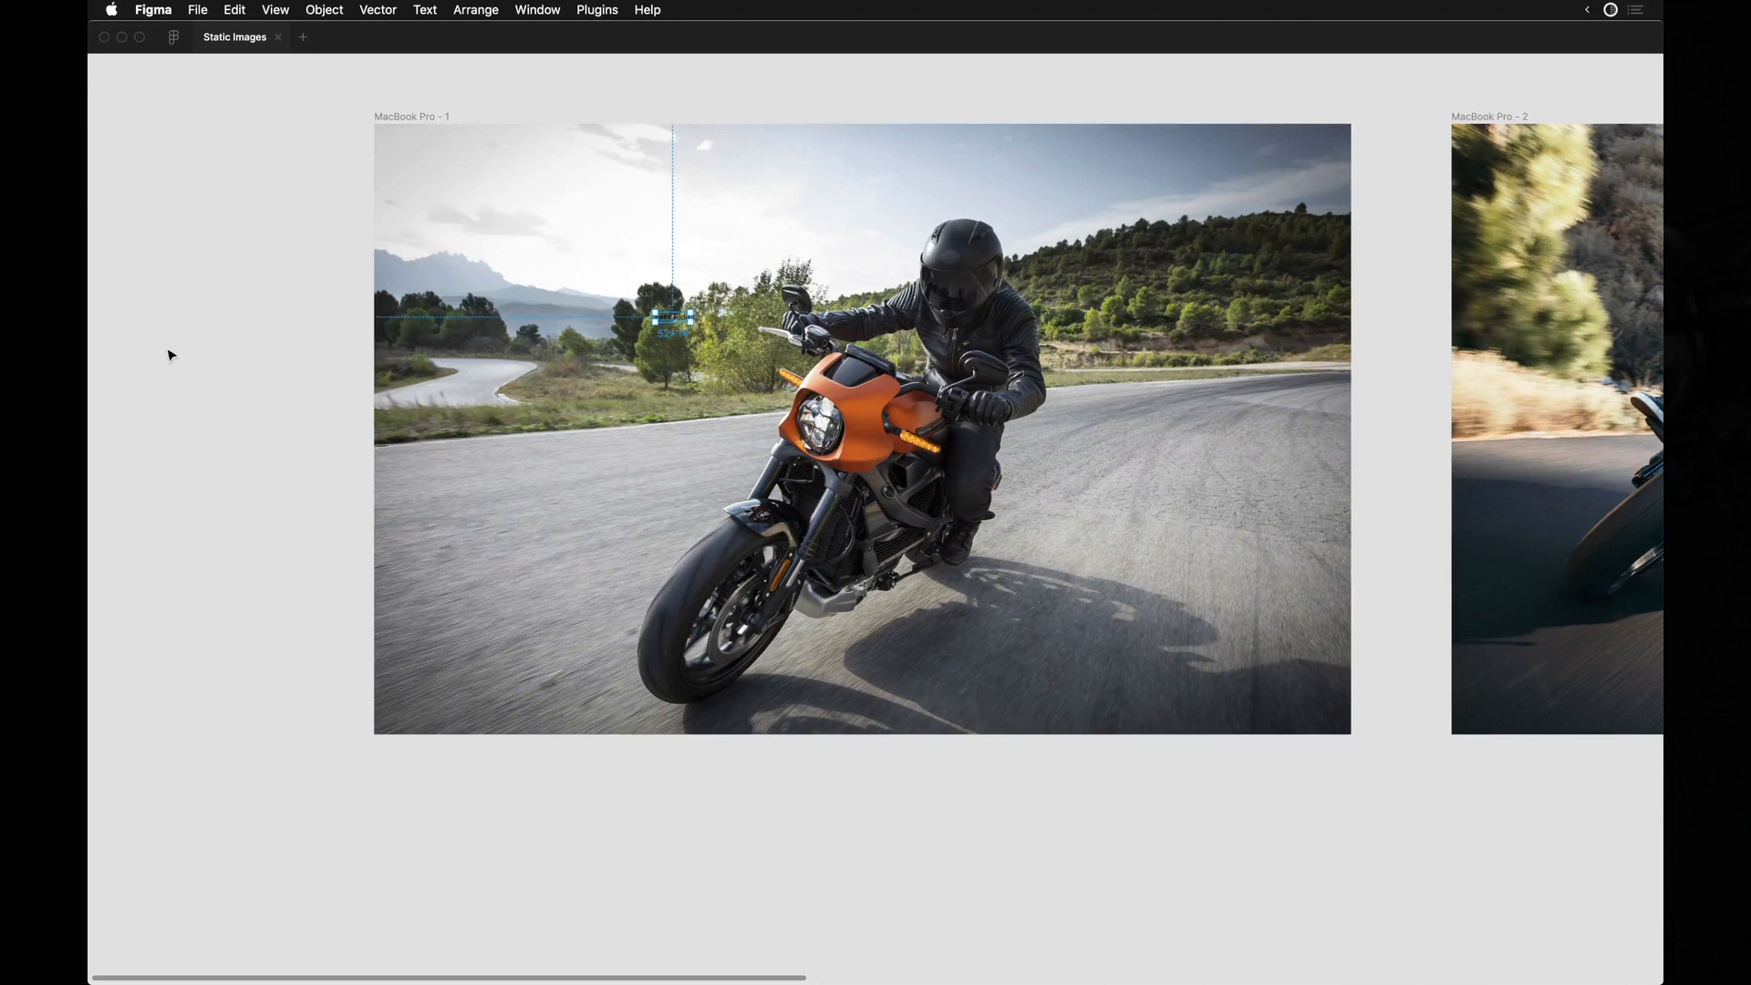
pyautogui.press('super+backslash')
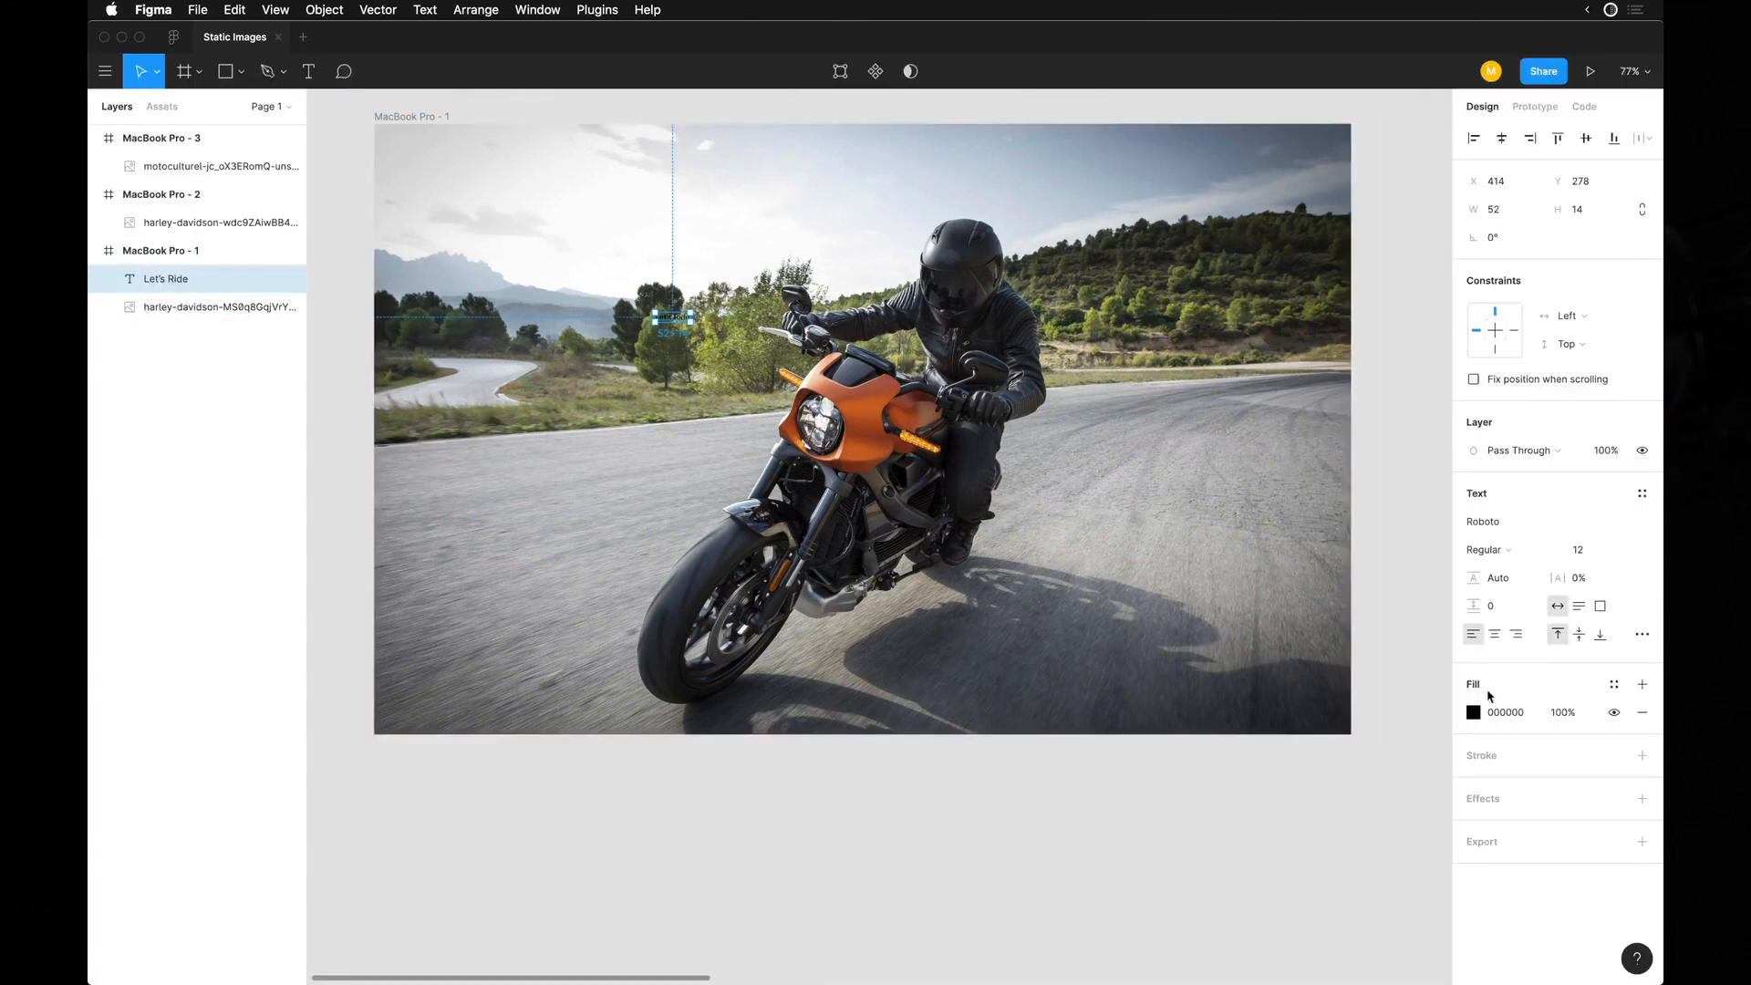
# Set the "Let's Ride" text's fill to white (FFFFFF) and its font to Inter Black.
pyautogui.click(1474, 711)
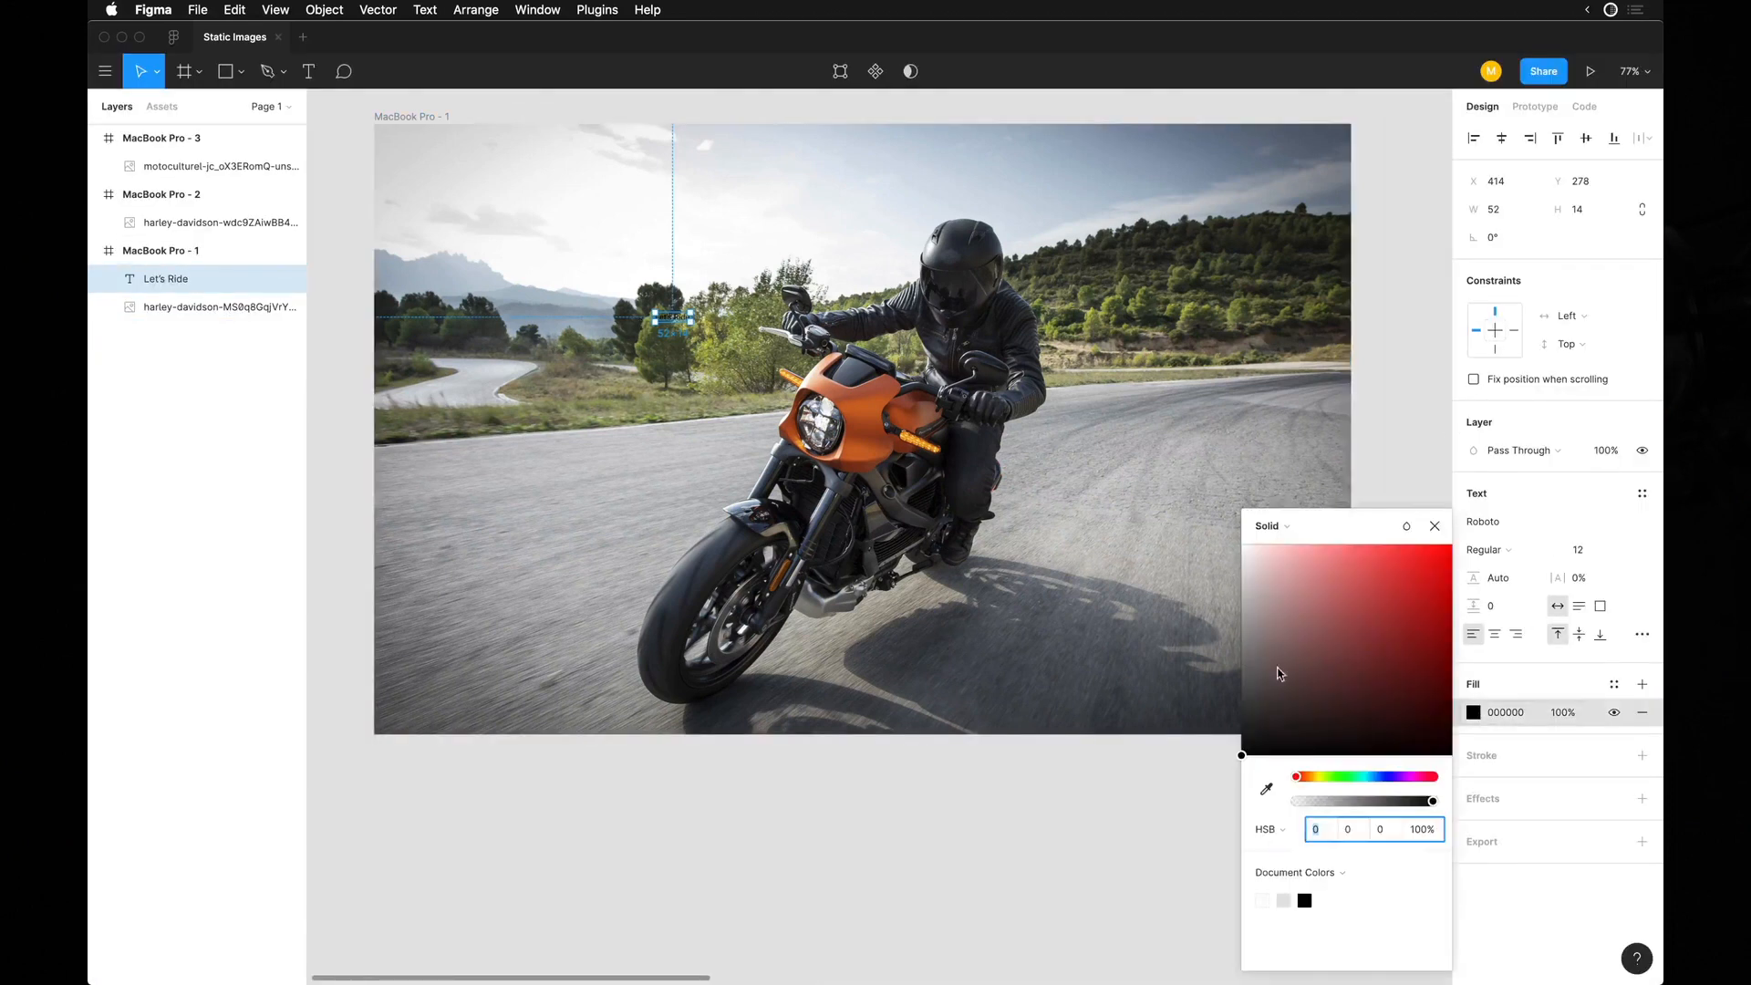
pyautogui.click(1515, 524)
pyautogui.write('Inter')
pyautogui.press('Return')
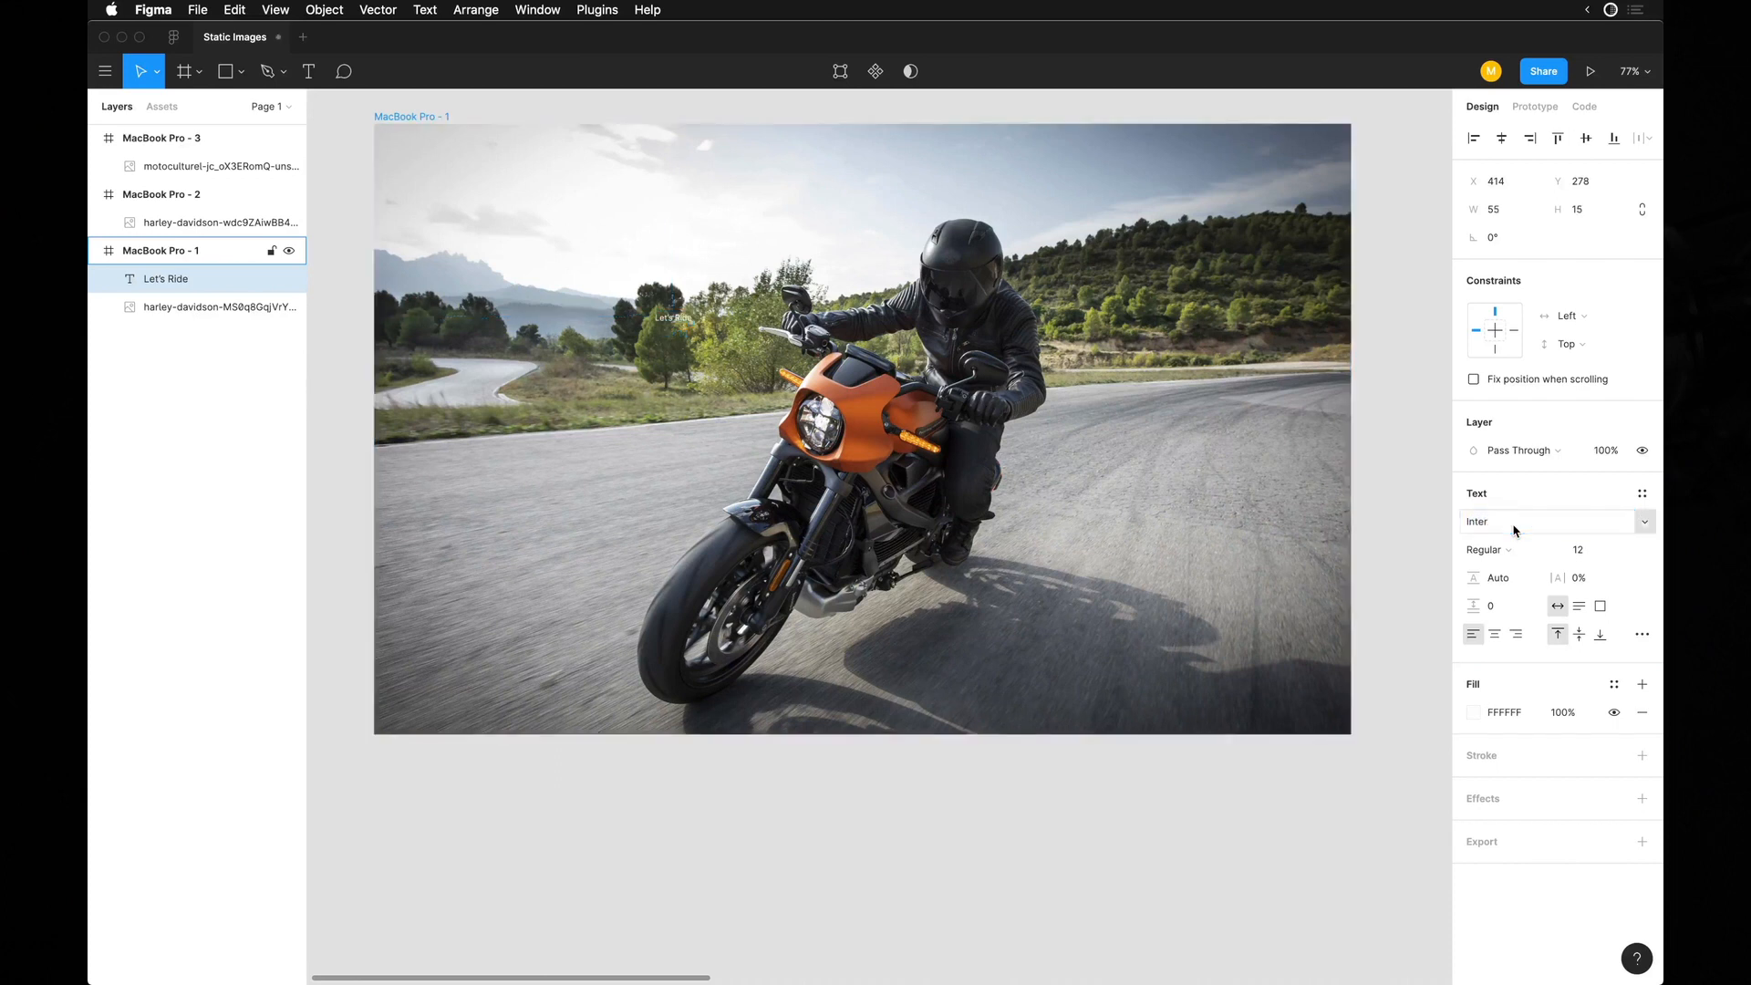
pyautogui.click(1498, 551)
pyautogui.click(1510, 657)
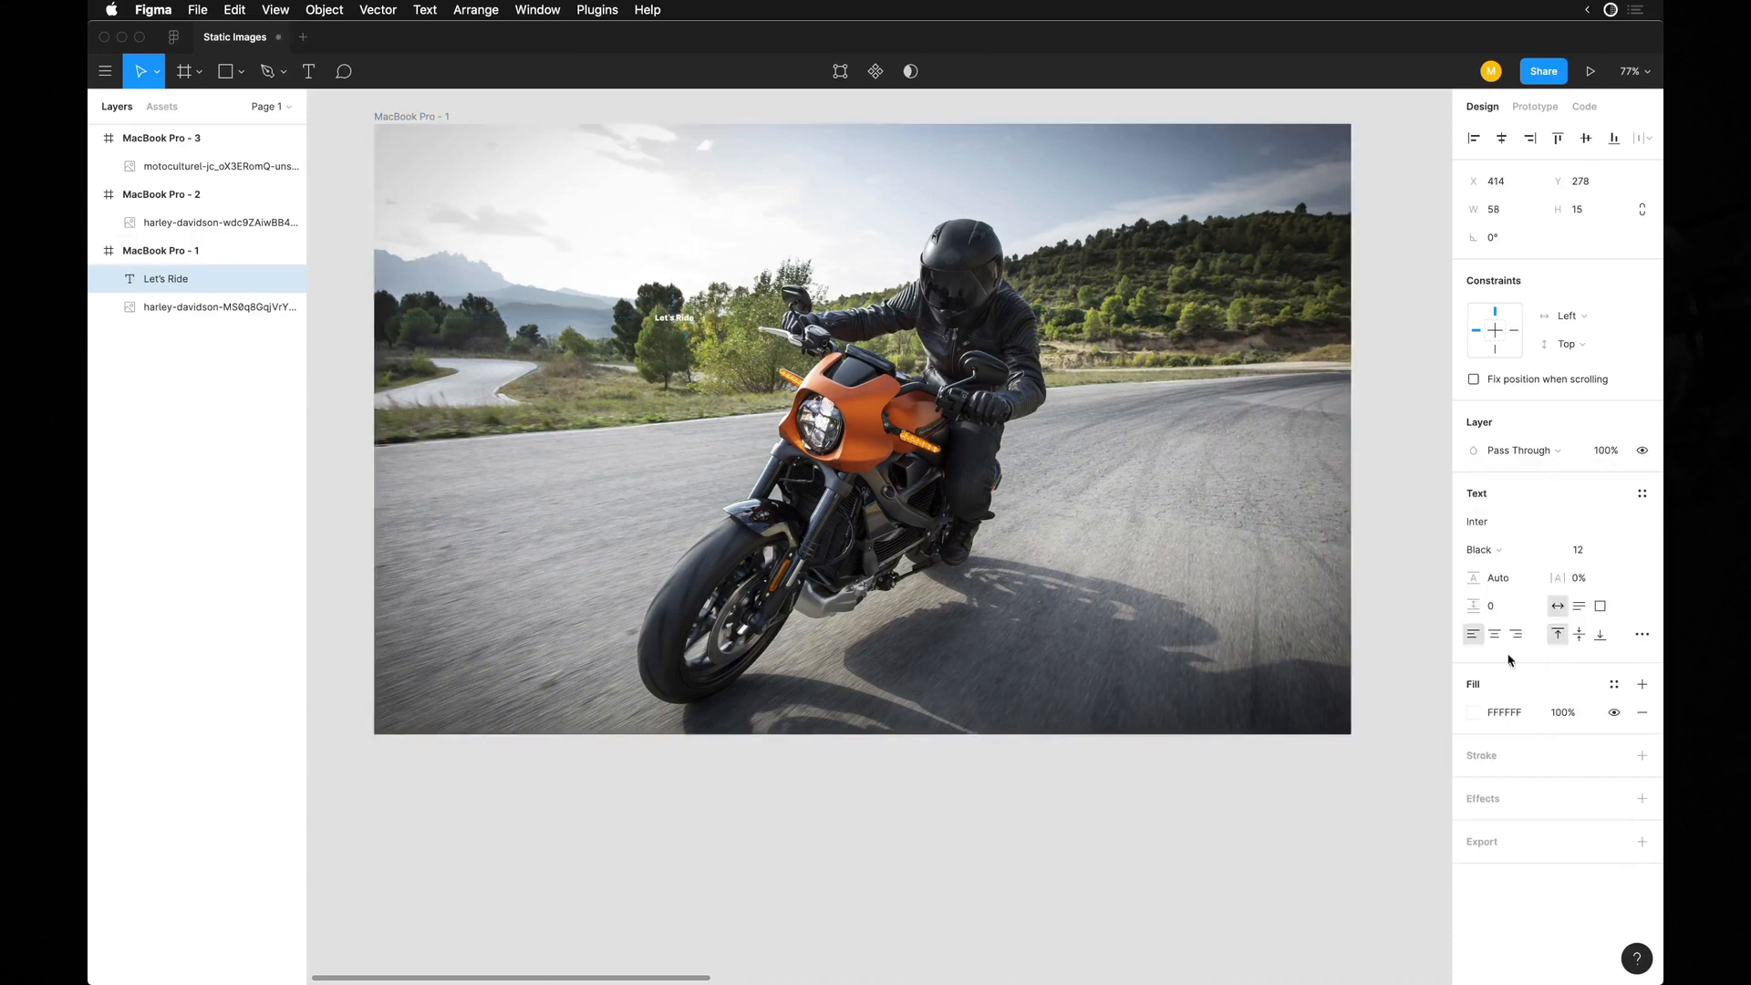
# Increase the "Let's Ride" font size to 140 and move the text to the photo's lower-left area, at about X 104, Y 571.
pyautogui.hotkey('shift', 'Up')
pyautogui.hotkey('shift', 'Up')
pyautogui.hotkey('shift', 'Up')
pyautogui.hotkey('shift', 'Up')
pyautogui.hotkey('shift', 'Up')
pyautogui.hotkey('shift', 'Up')
pyautogui.hotkey('shift', 'Up')
pyautogui.hotkey('shift', 'Up')
pyautogui.hotkey('shift', 'Up')
pyautogui.hotkey('shift', 'Up')
pyautogui.hotkey('shift', 'Up')
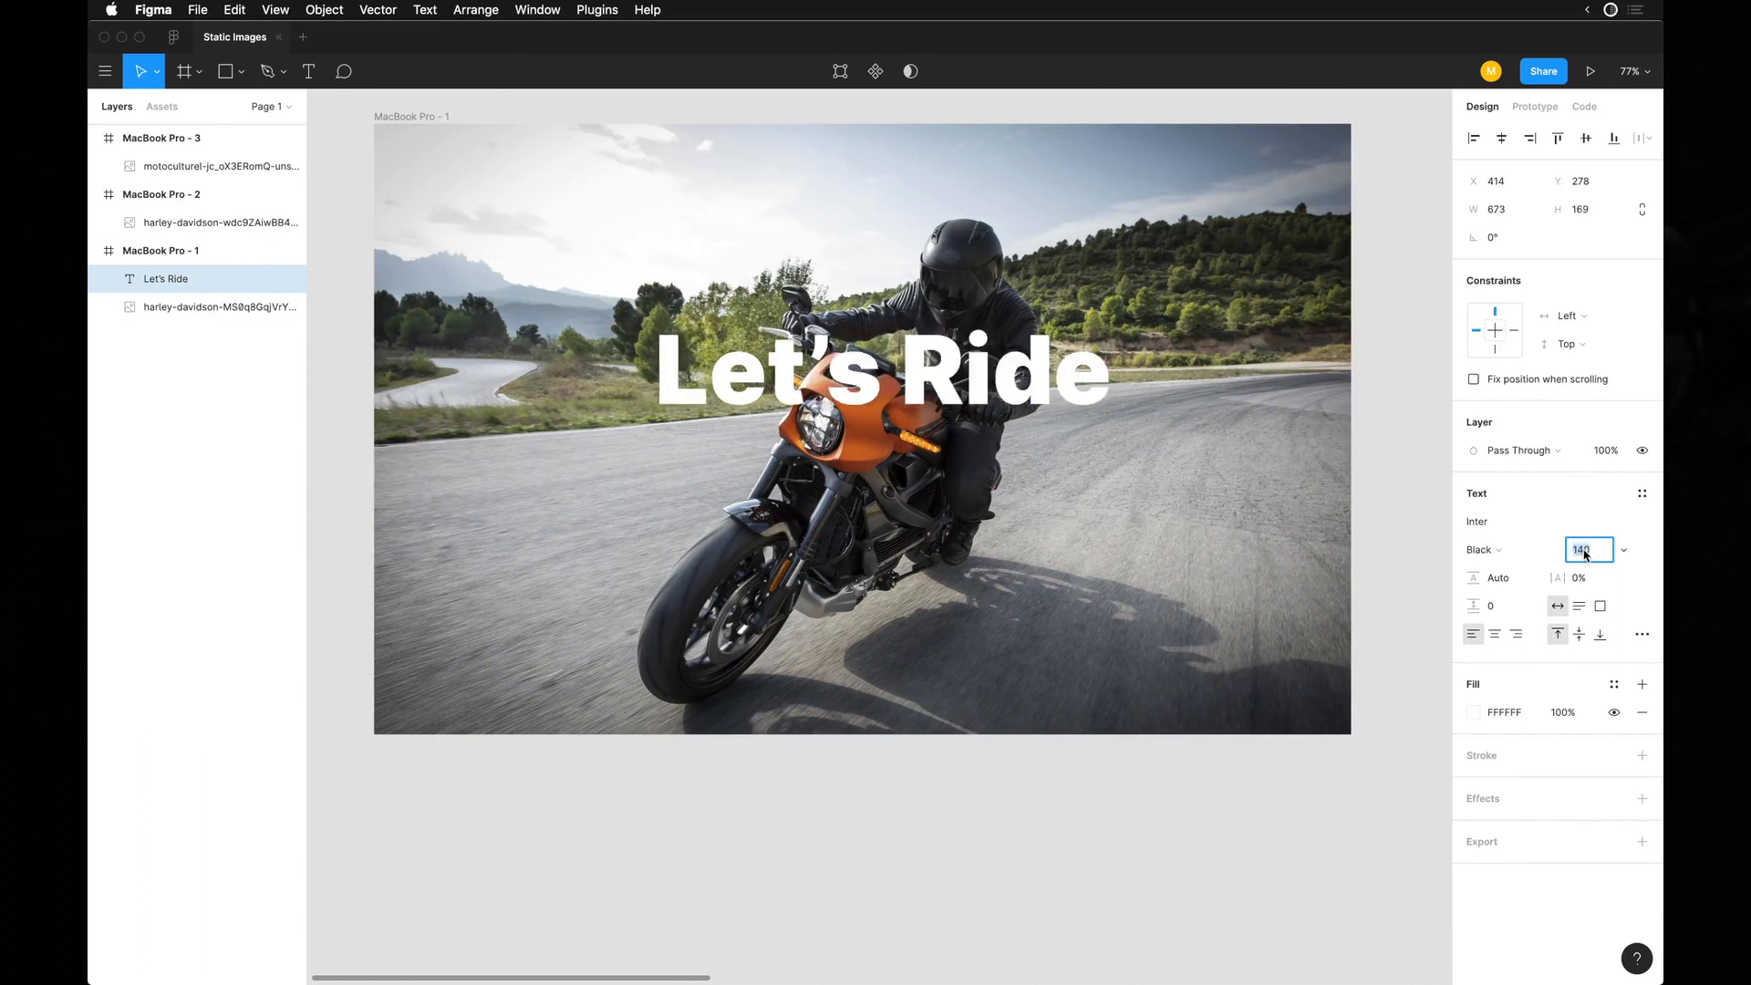
pyautogui.scroll(2, 1025, 392)
pyautogui.moveTo(1007, 453); pyautogui.dragTo(786, 654)
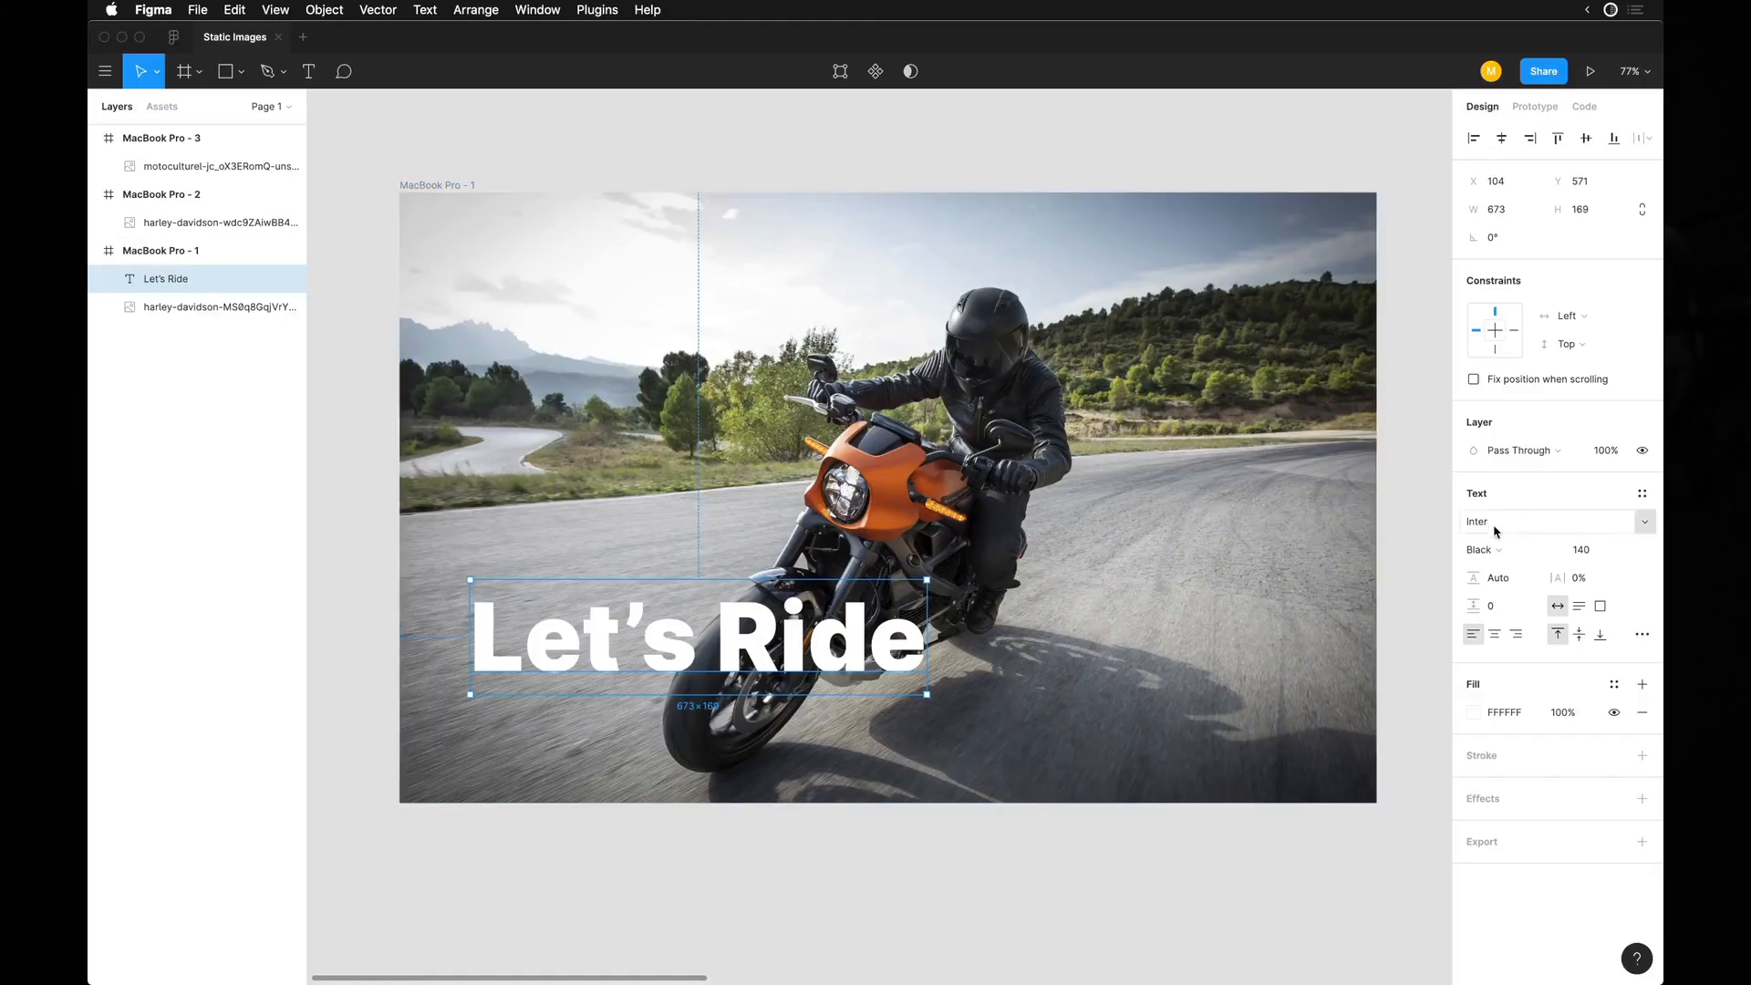
# Change the "Let's Ride" text's font to Action Cond Bold in the Grade 3 style.
pyautogui.press('Up')
pyautogui.press('Down')
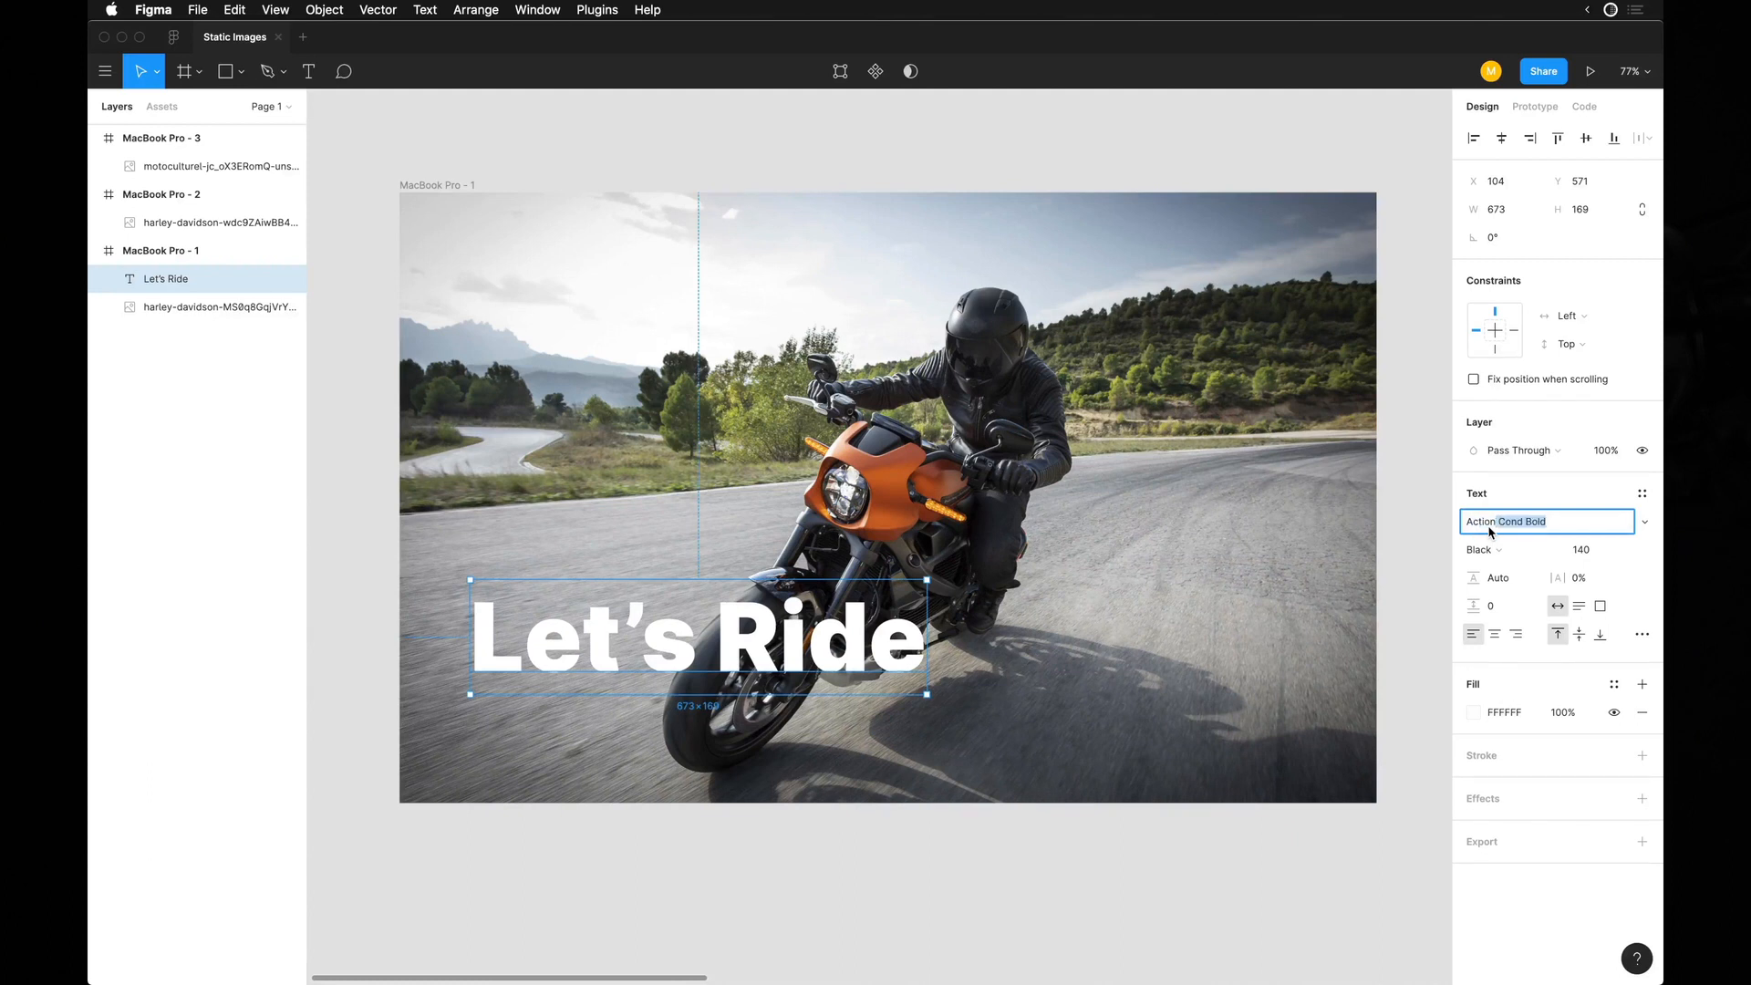
pyautogui.press('Return')
pyautogui.click(1644, 522)
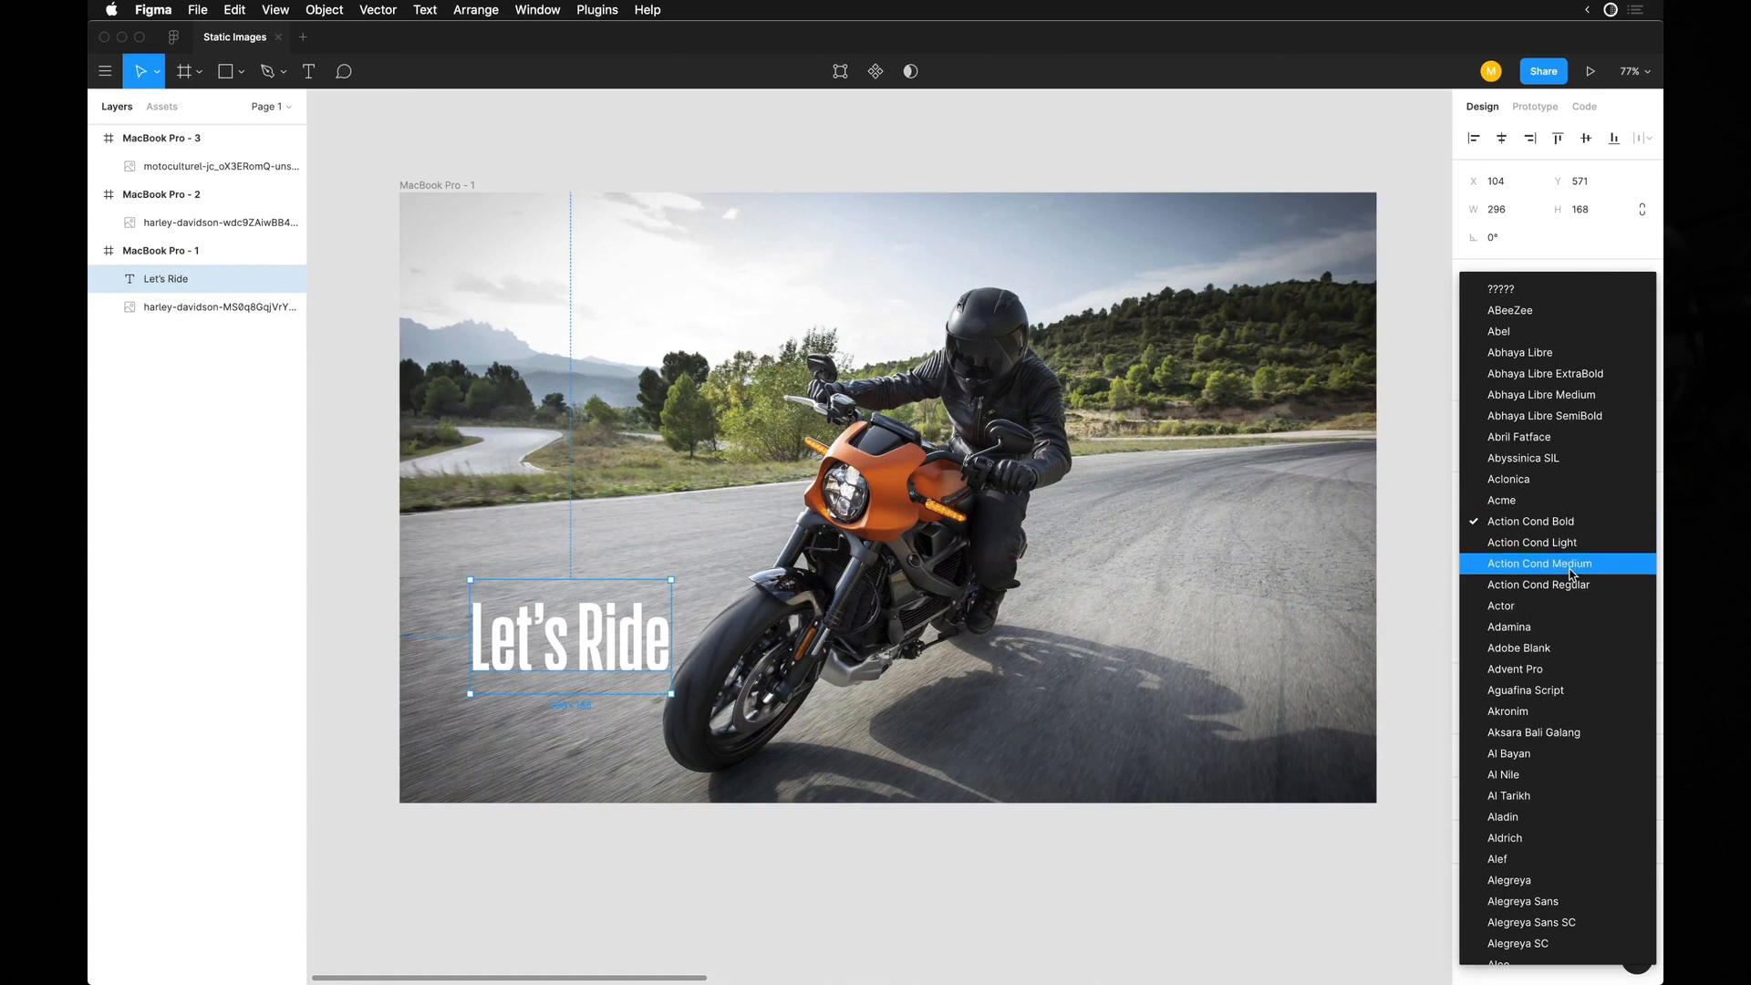
pyautogui.click(1567, 524)
pyautogui.click(1504, 551)
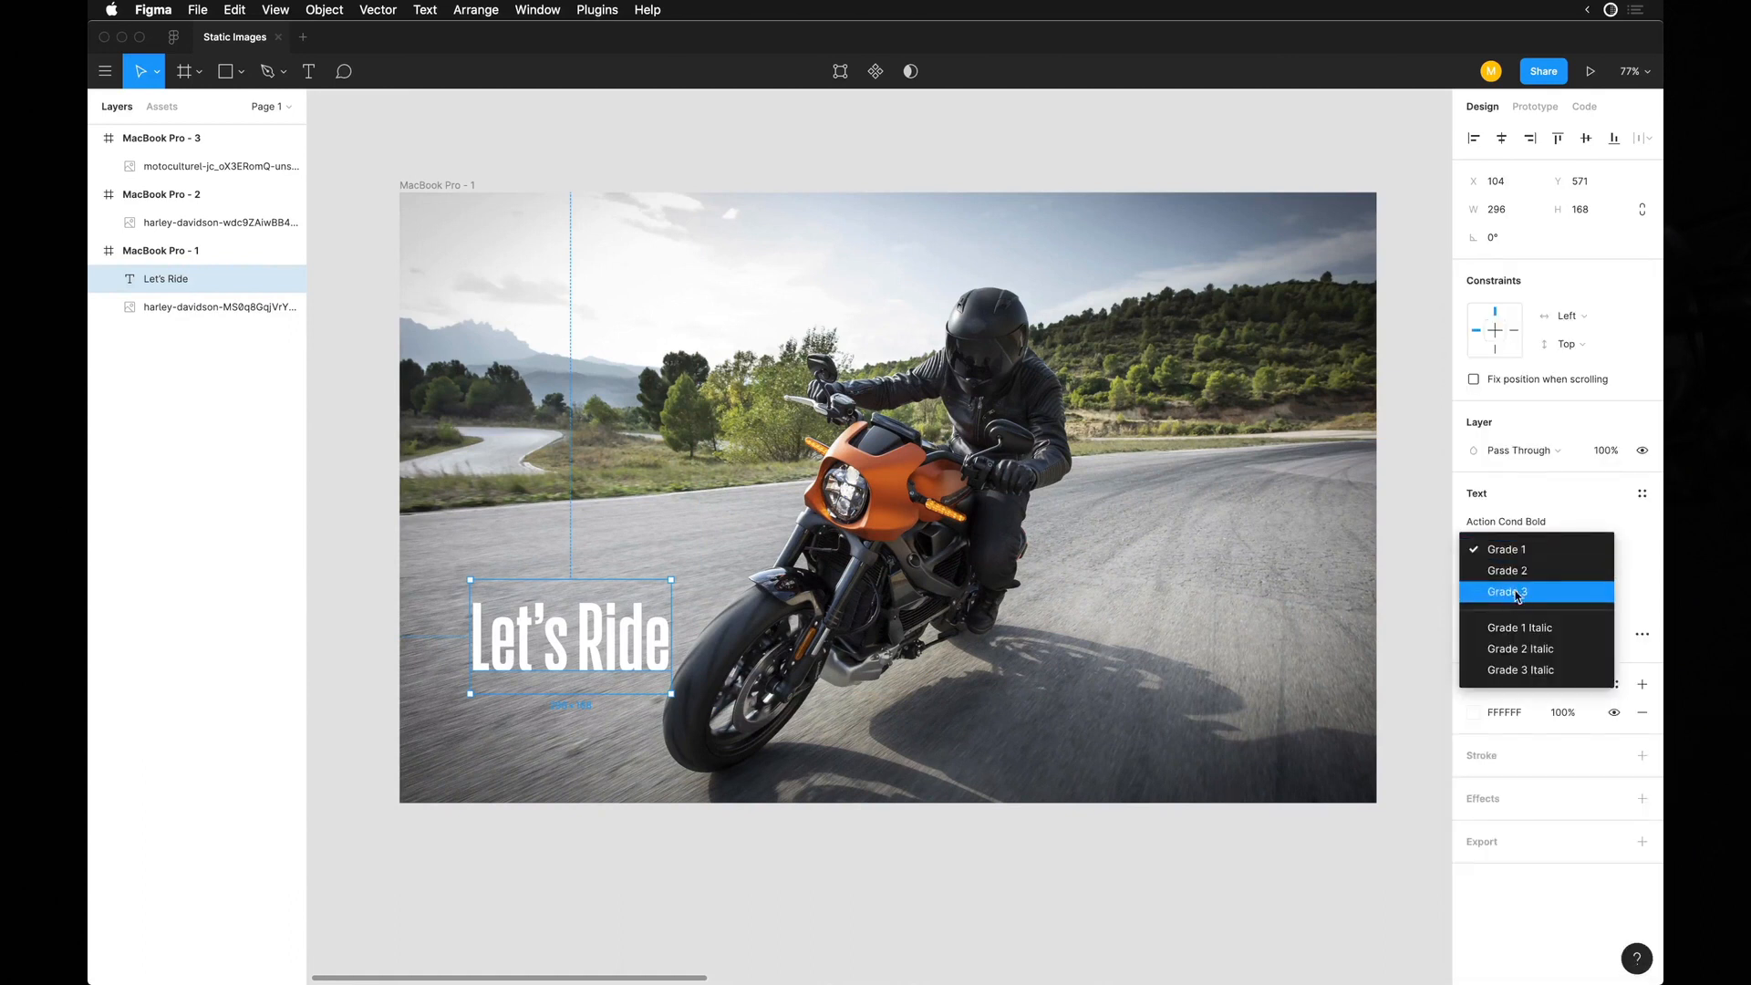
pyautogui.click(1517, 594)
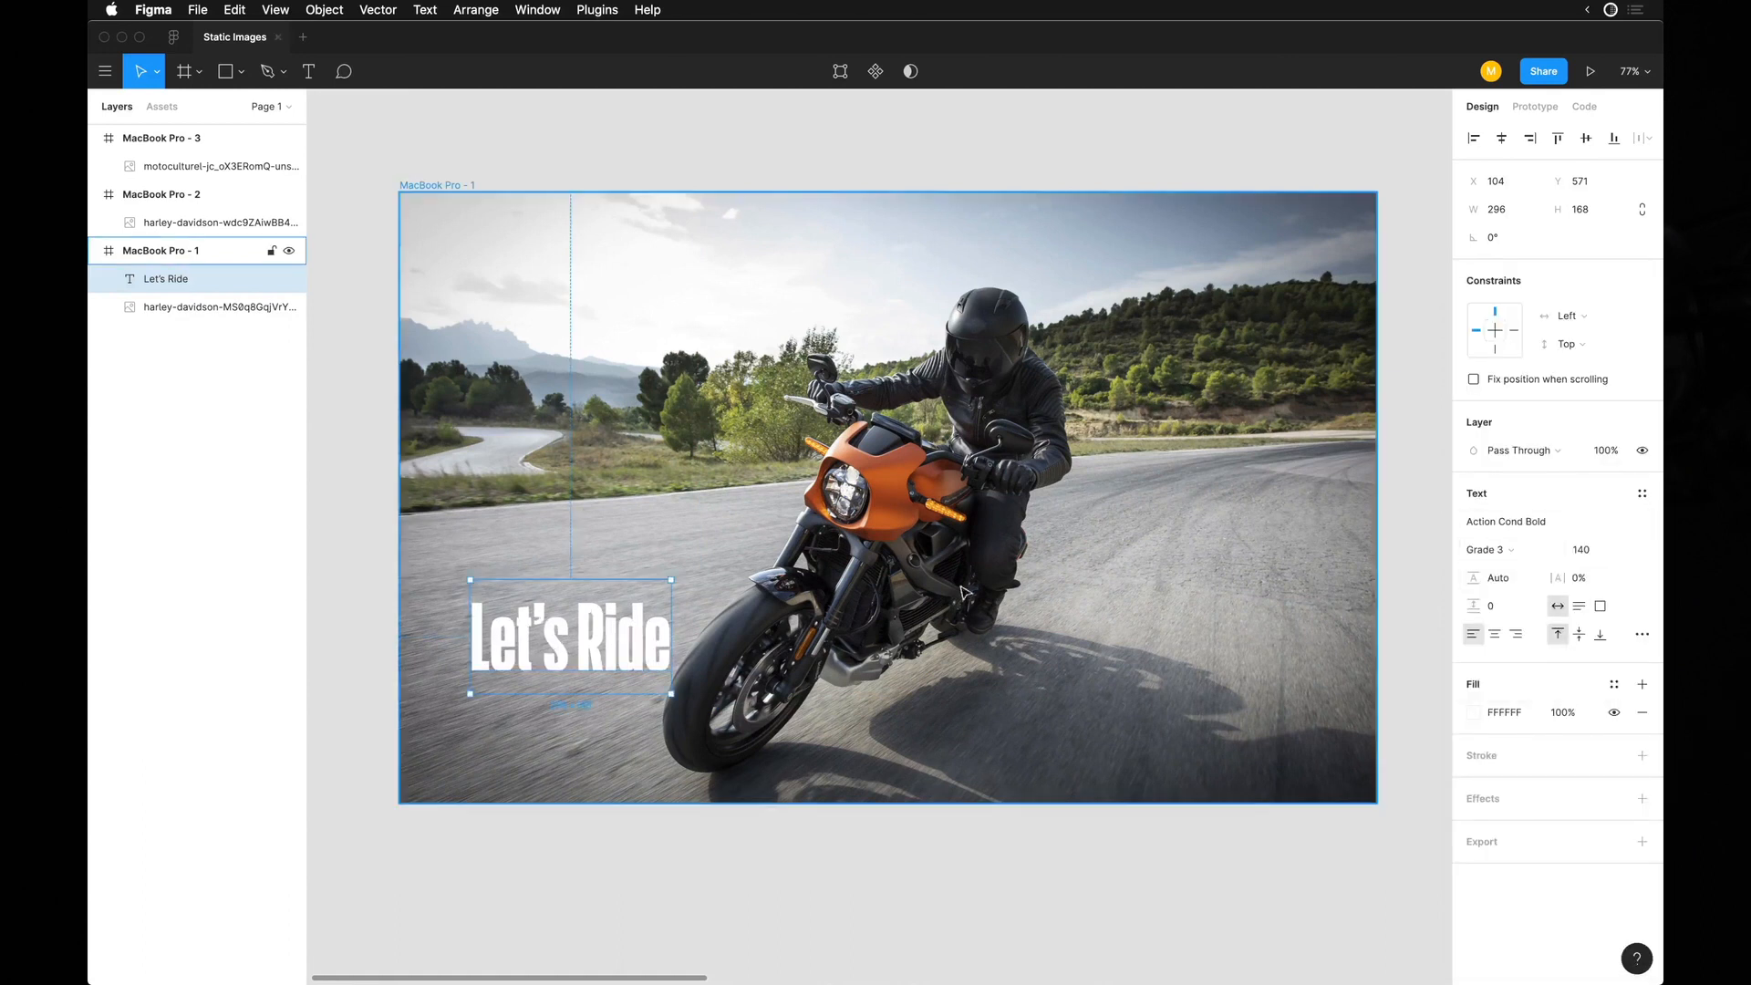
# Retype the heading as "LET'S RIDE" and place a duplicate directly above it at X 104, Y 378.
pyautogui.press('Return')
pyautogui.write("LET'S RIDE")
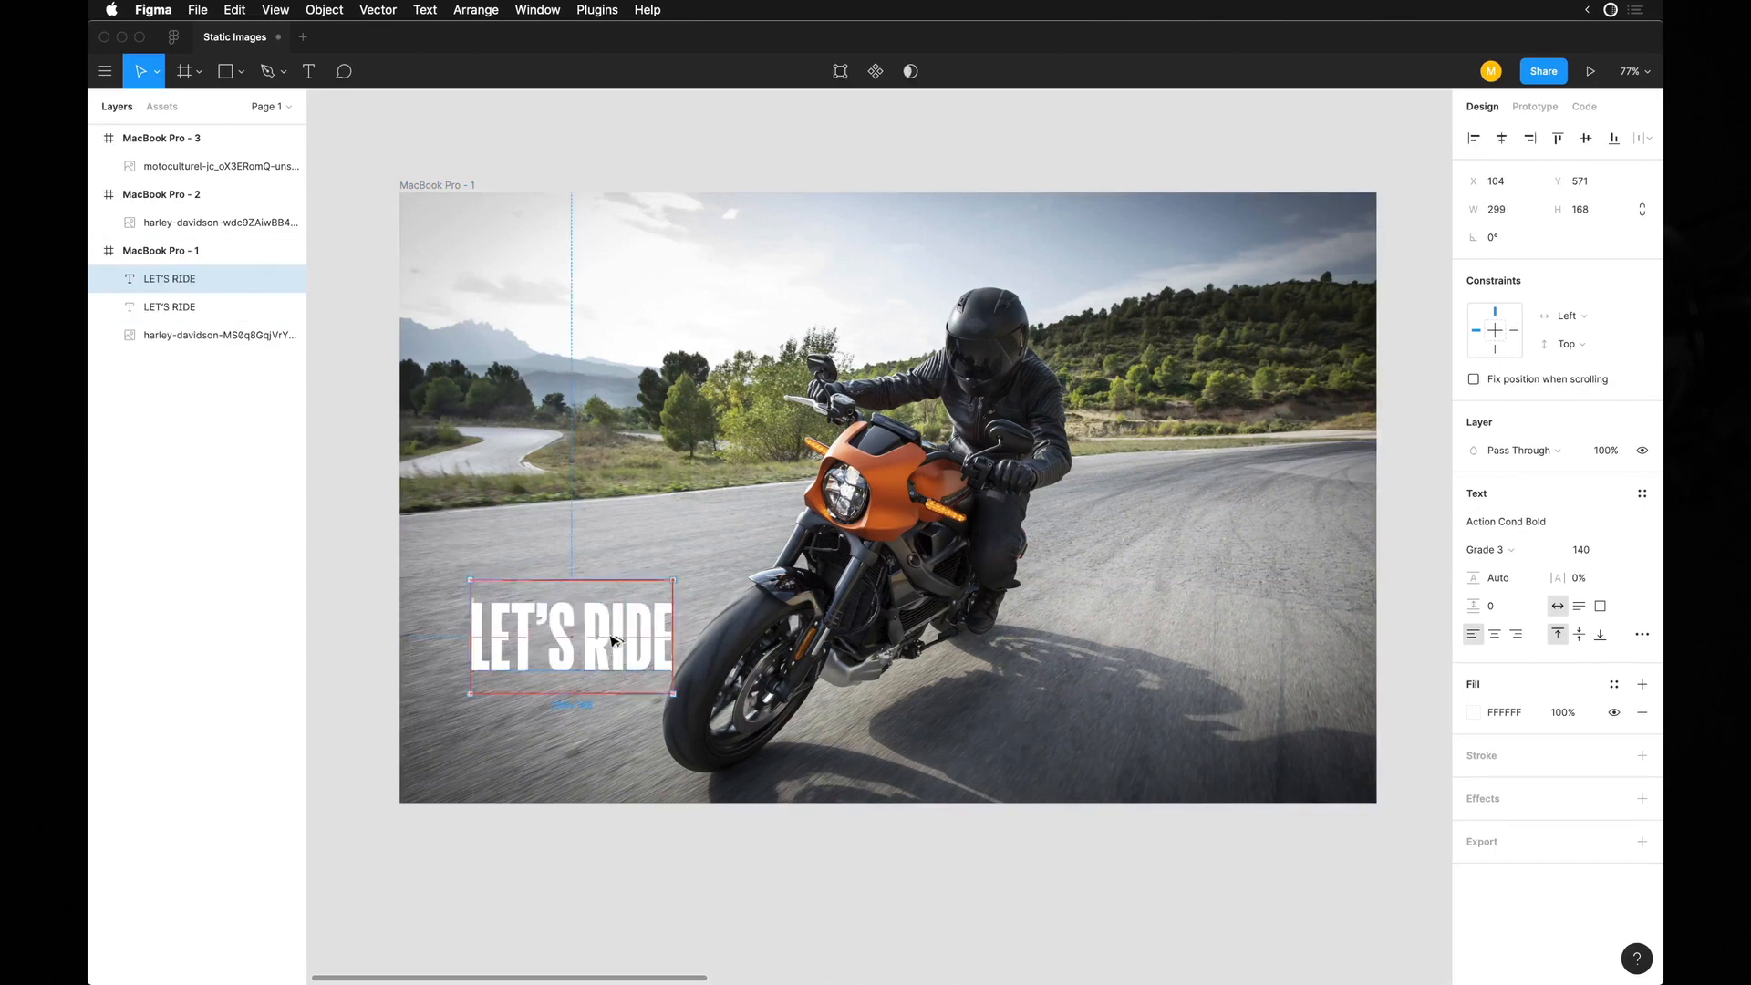
pyautogui.moveTo(611, 655); pyautogui.dragTo(611, 523)
# Set the upper "LET'S RIDE" copy's font to Tungsten Rounded.
pyautogui.click(1500, 523)
pyautogui.write('TuN')
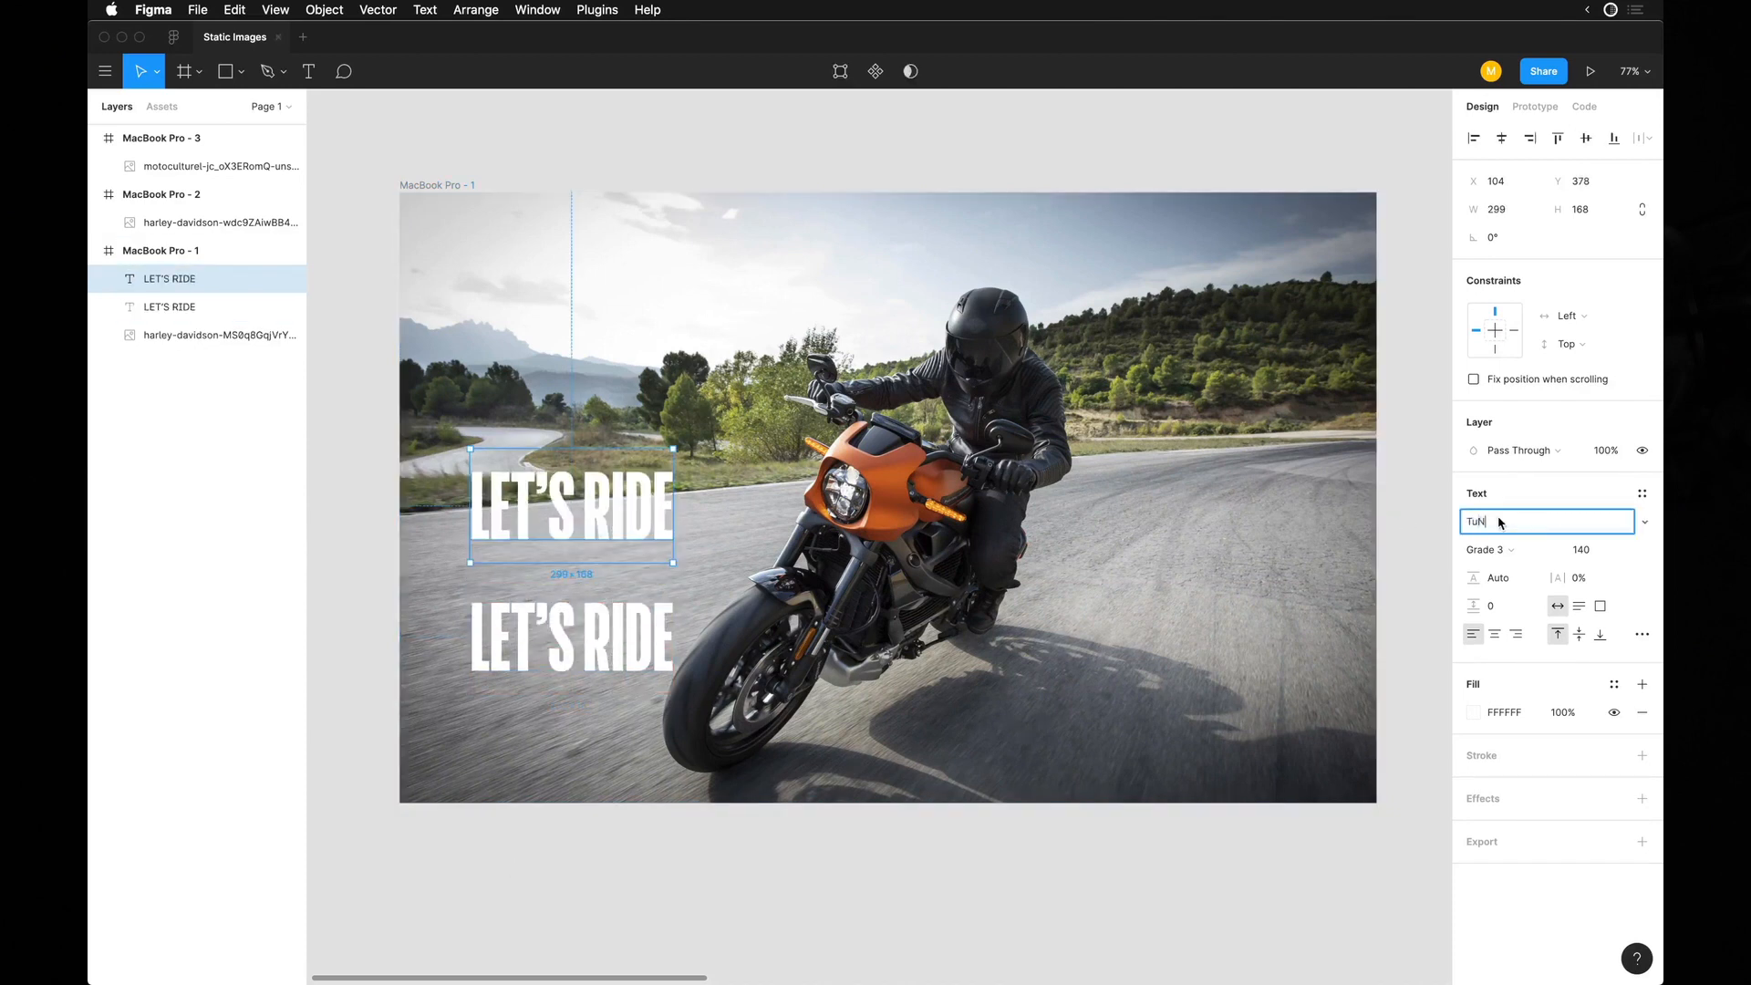
pyautogui.write('gsten Rounded')
pyautogui.press('Return')
# Increase the font size of both "LET'S RIDE" headings to 210.
pyautogui.keyDown('shift'); pyautogui.click(583, 639); pyautogui.keyUp('shift')
pyautogui.click(1602, 624)
pyautogui.hotkey('shift', 'Up')
pyautogui.hotkey('shift', 'Up')
pyautogui.hotkey('shift', 'Up')
pyautogui.hotkey('shift', 'Up')
pyautogui.hotkey('shift', 'Up')
pyautogui.hotkey('shift', 'Up')
pyautogui.hotkey('shift', 'Up')
pyautogui.hotkey('shift', 'Up')
pyautogui.hotkey('shift', 'Up')
pyautogui.hotkey('shift', 'Down')
pyautogui.hotkey('shift', 'Down')
# Keep only the Tungsten Rounded "LET'S RIDE" heading, removing the other one, and move it to X 118, Y 510.
pyautogui.click(700, 829)
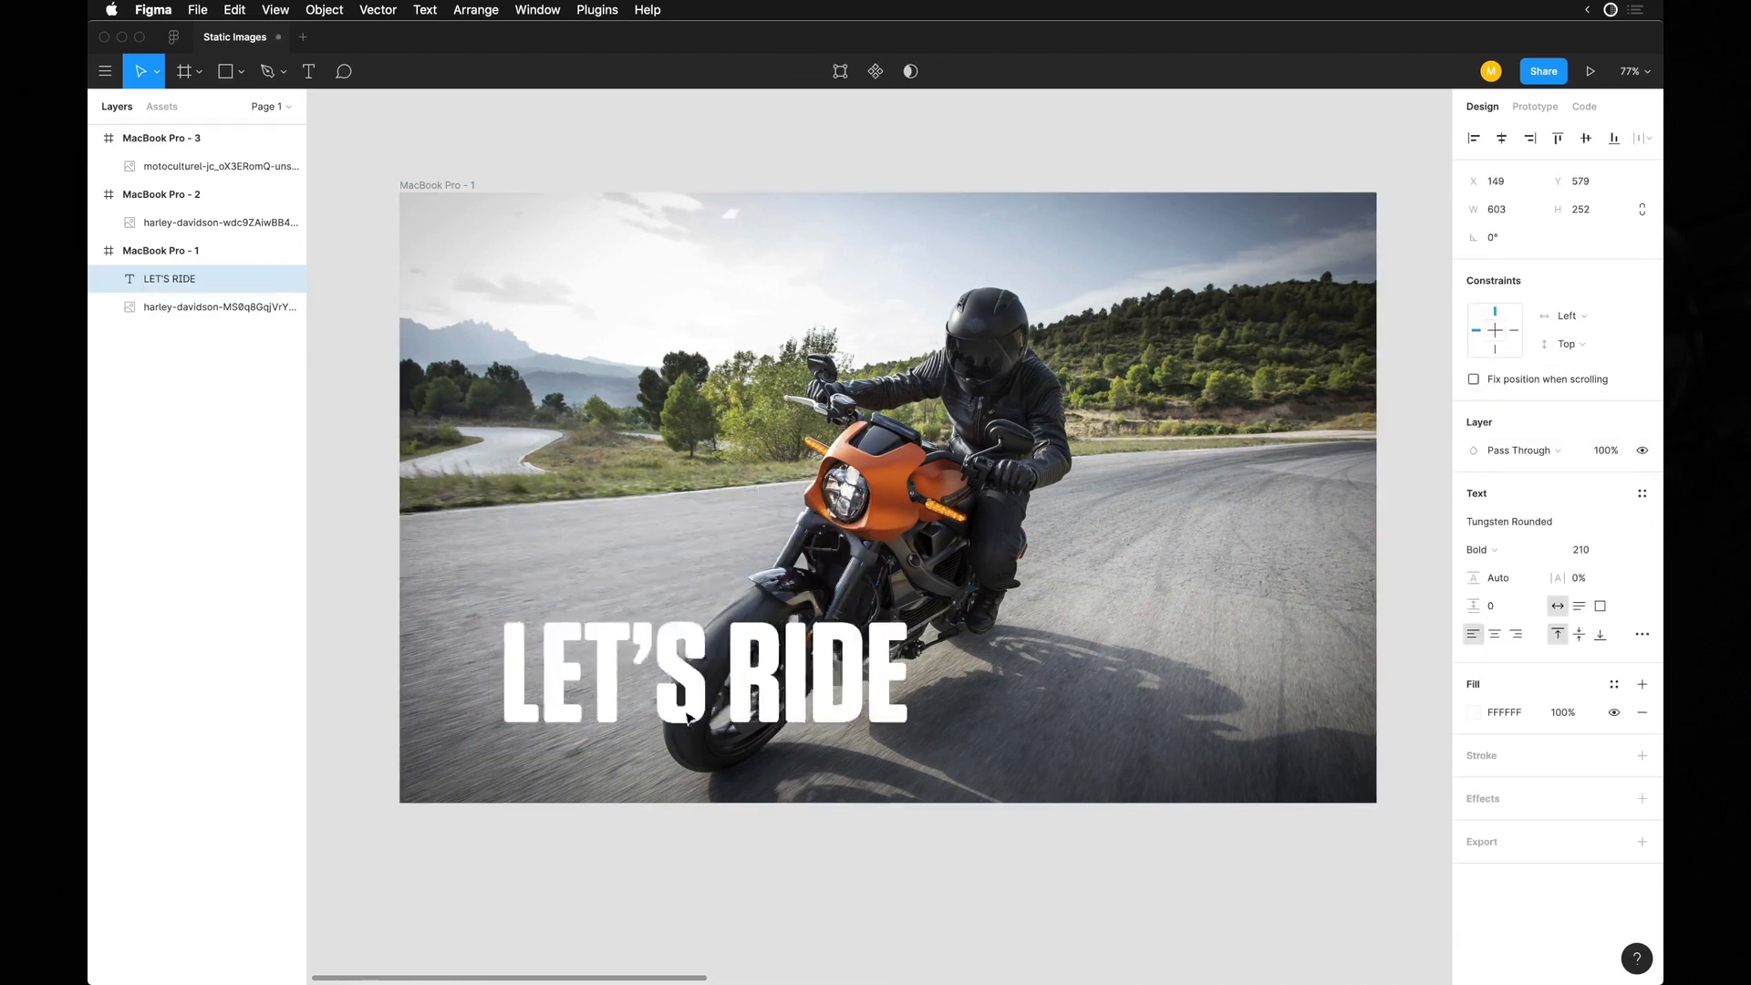
pyautogui.moveTo(723, 713); pyautogui.dragTo(743, 651)
pyautogui.scroll(5, 744, 650)
pyautogui.scroll(-5, 746, 655)
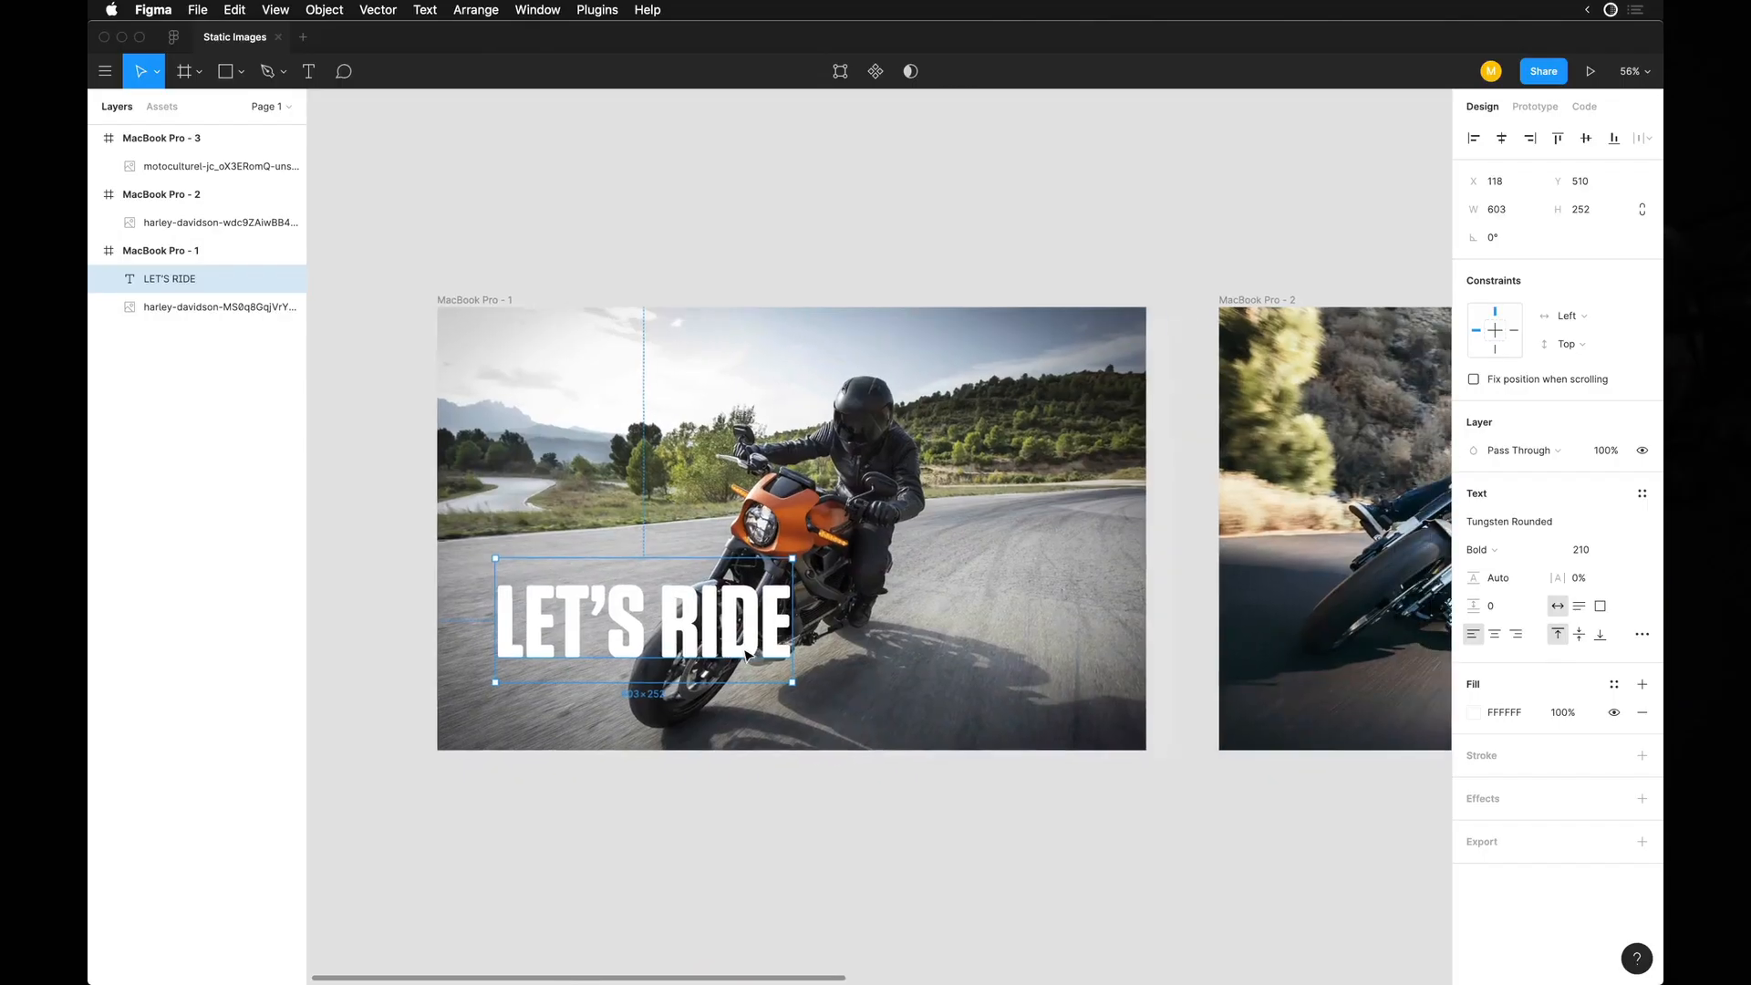
pyautogui.click(709, 618)
# Move the "LET'S RIDE" heading up the photo to about Y 377.
pyautogui.scroll(5, 709, 618)
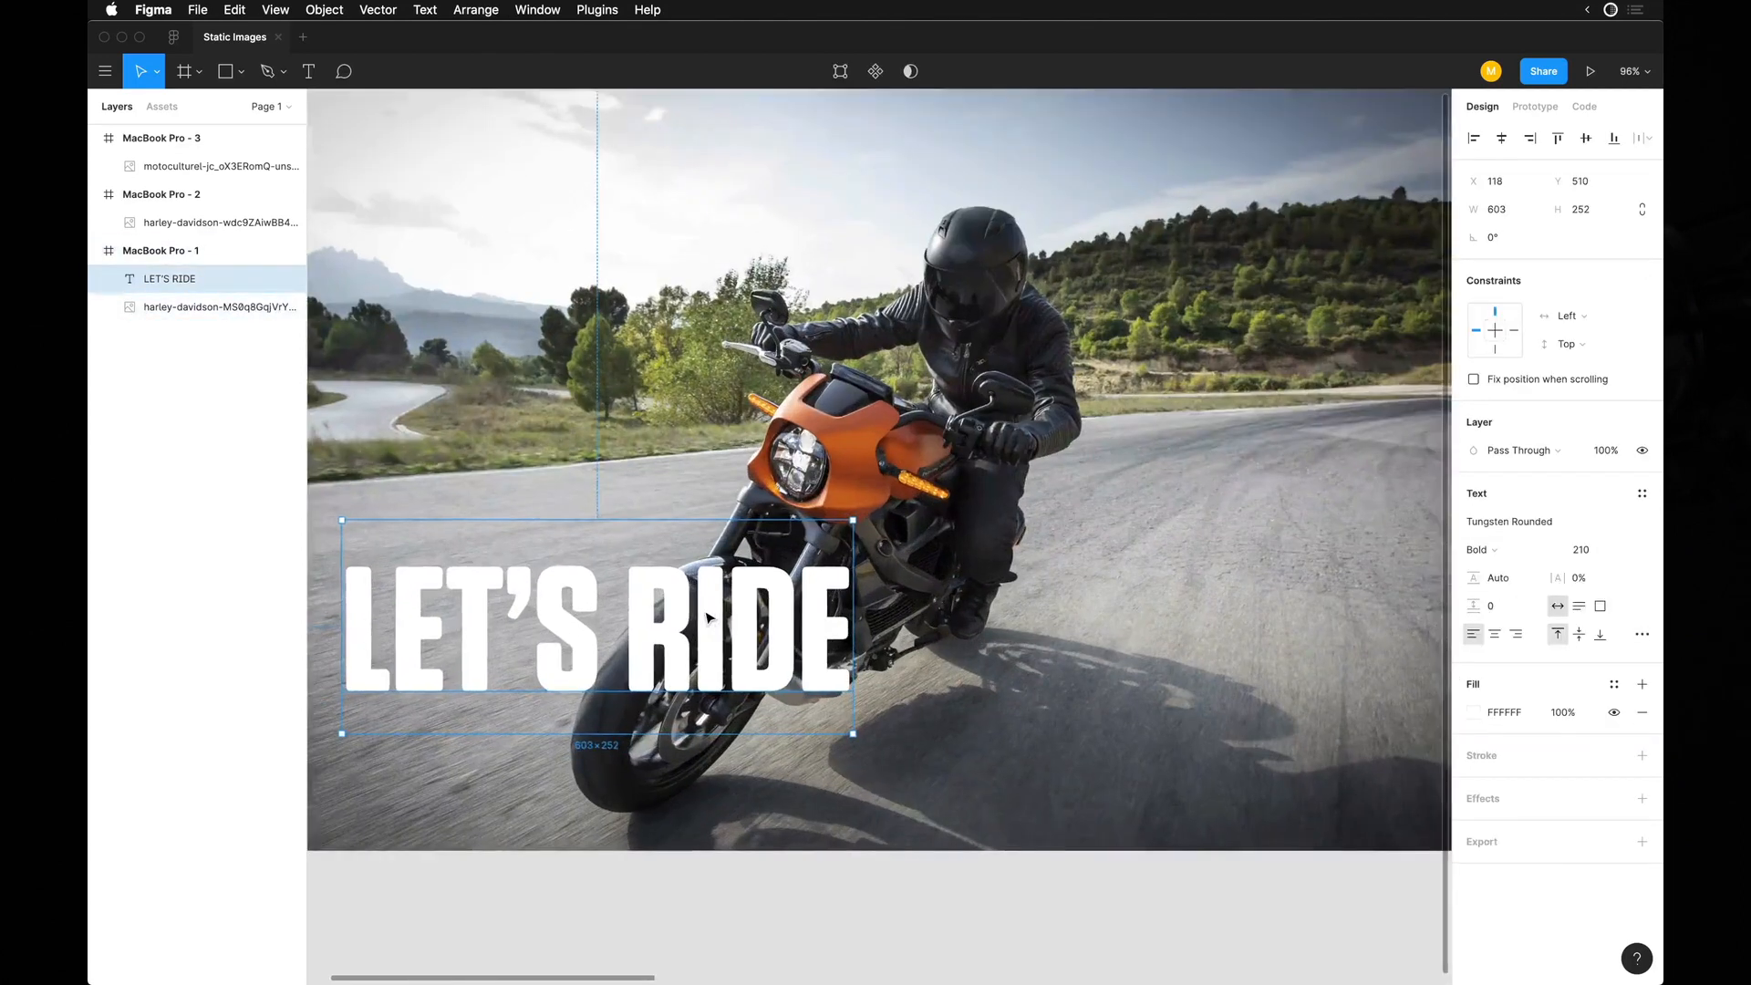
pyautogui.moveTo(565, 732); pyautogui.dragTo(564, 622)
pyautogui.press('t')
pyautogui.press('Return')
pyautogui.press('Escape')
# Duplicate the heading below at X 118, Y 600 and change the copy's wording to placeholder text starting "SOME TYPE OF SUBTEXT".
pyautogui.moveTo(677, 467); pyautogui.dragTo(676, 655)
pyautogui.press('Return')
pyautogui.write('Some')
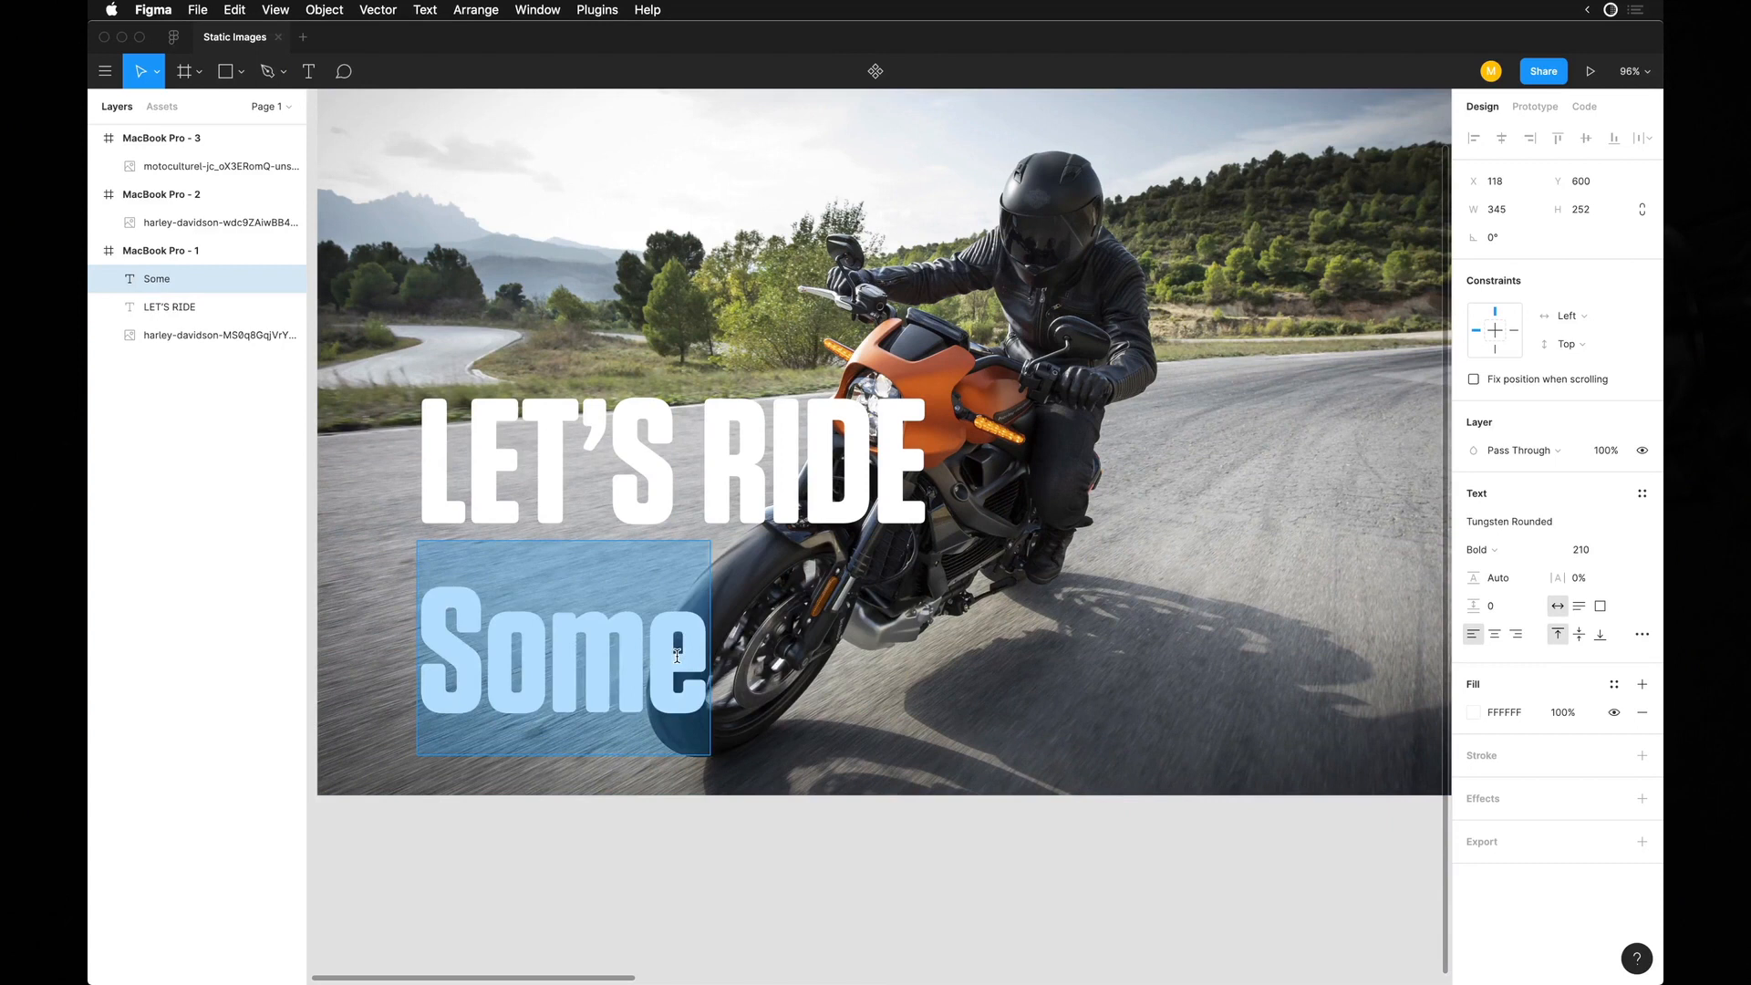
pyautogui.write('SOMET')
pyautogui.press('BackSpace')
pyautogui.write('TYPE OF SUBTEXT')
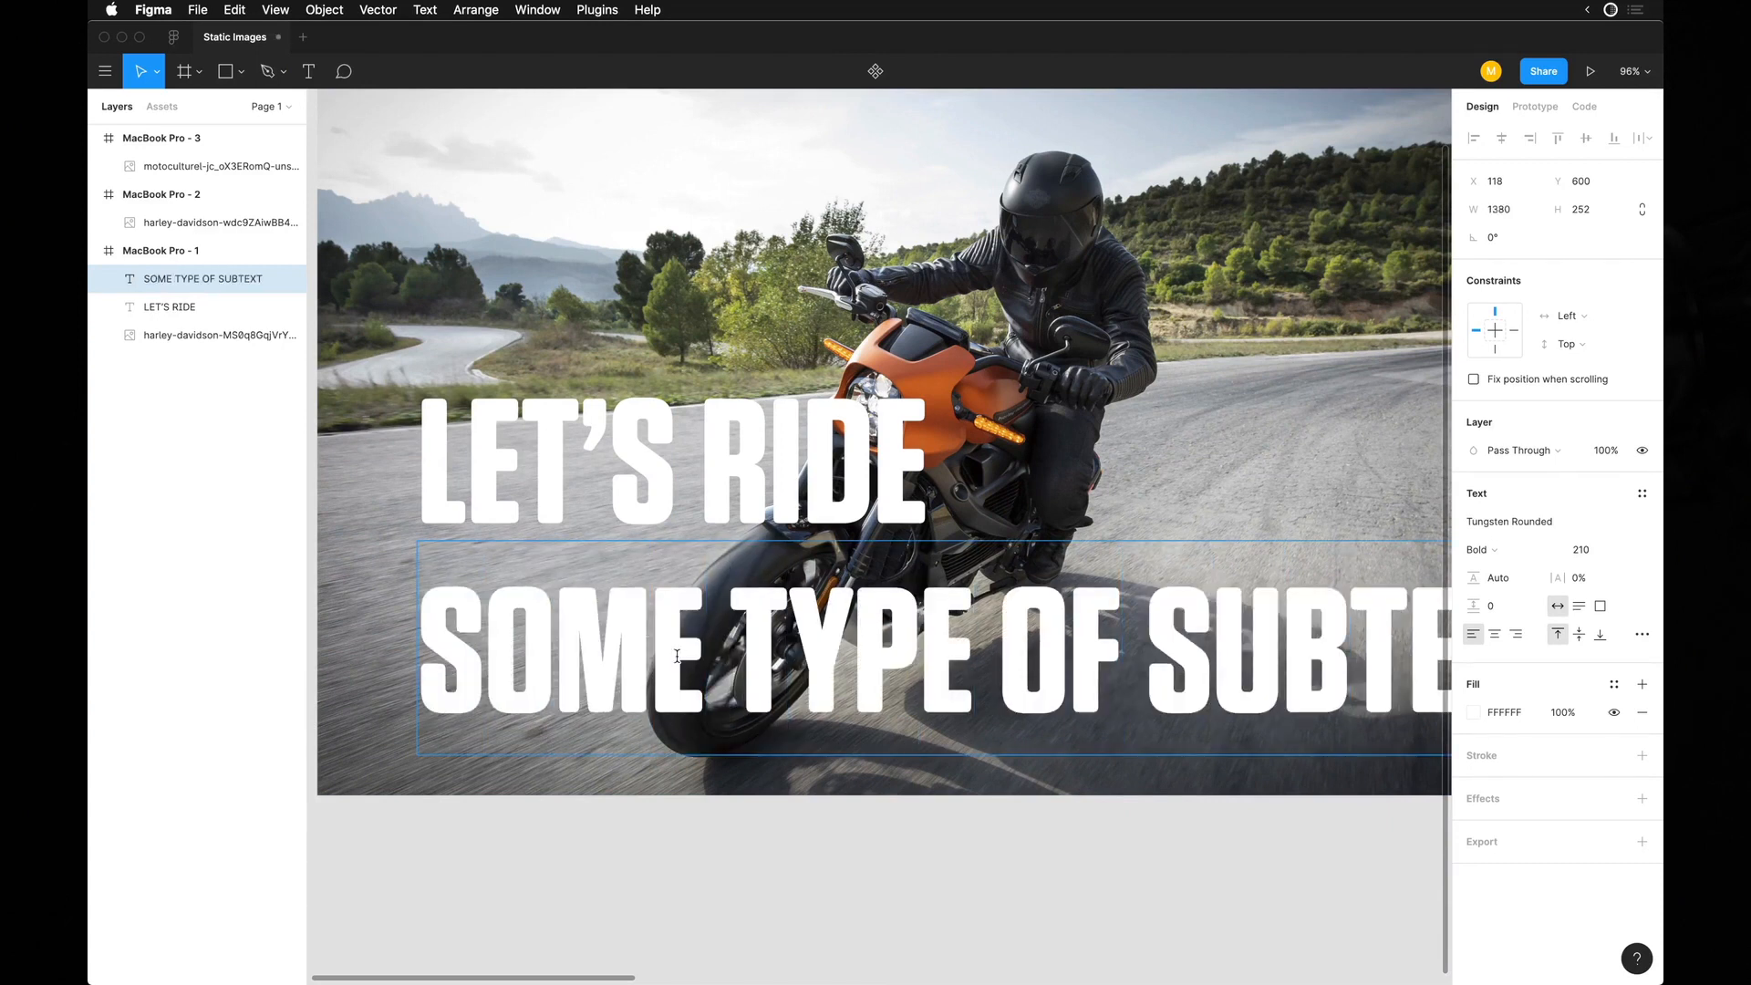
pyautogui.write(' WOUL')
# Increase the "LET'S RIDE" heading's font size to 220.
pyautogui.scroll(-6, 677, 498)
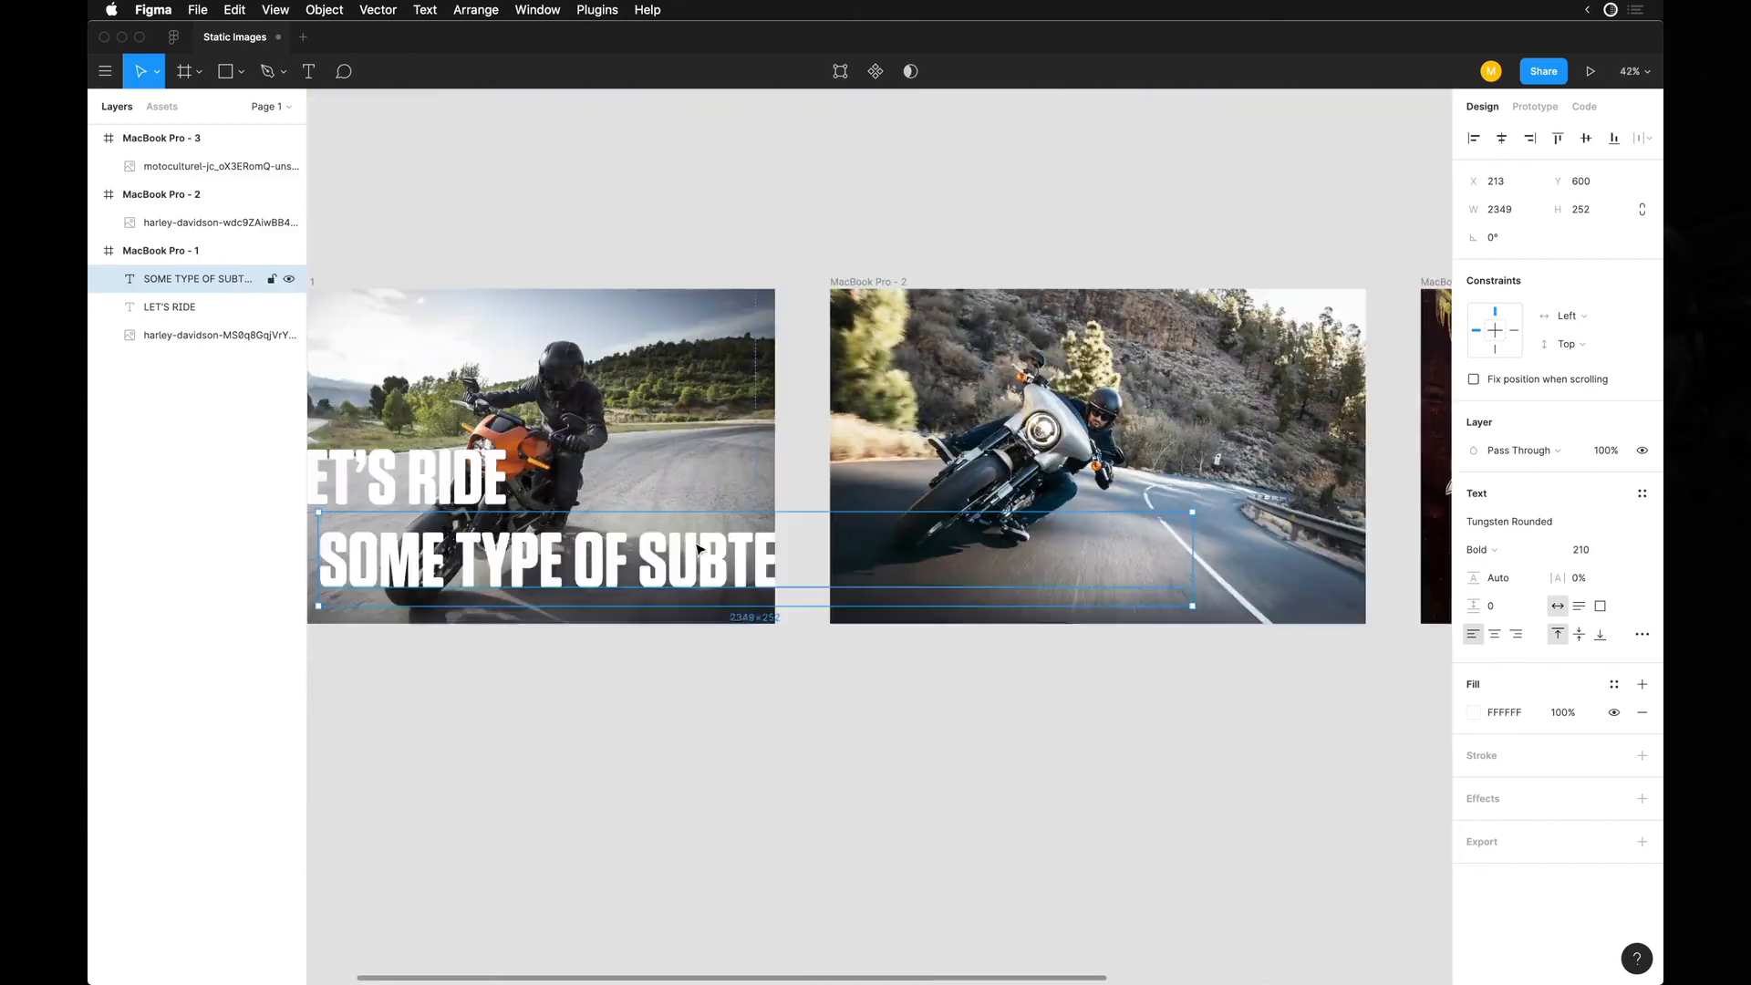
pyautogui.hscroll(-2, 697, 574)
pyautogui.keyDown('shift'); pyautogui.click(576, 471); pyautogui.keyUp('shift')
pyautogui.click(629, 649)
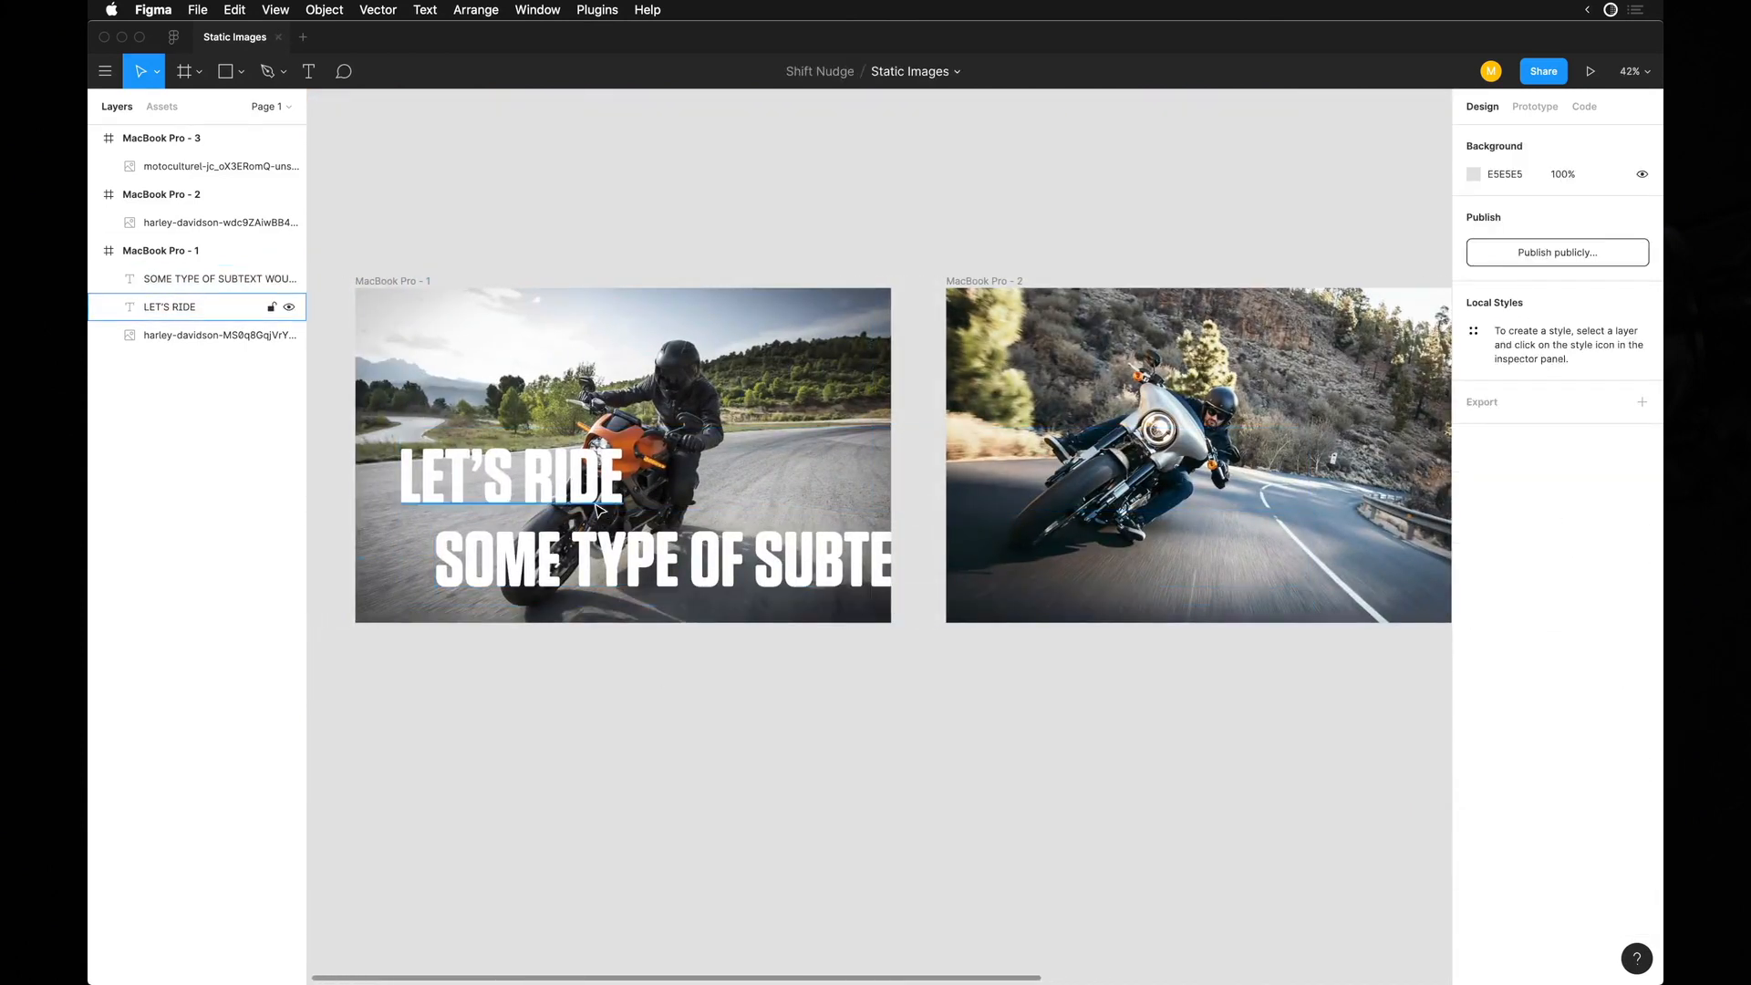
pyautogui.click(566, 497)
pyautogui.hotkey('shift', 'Up')
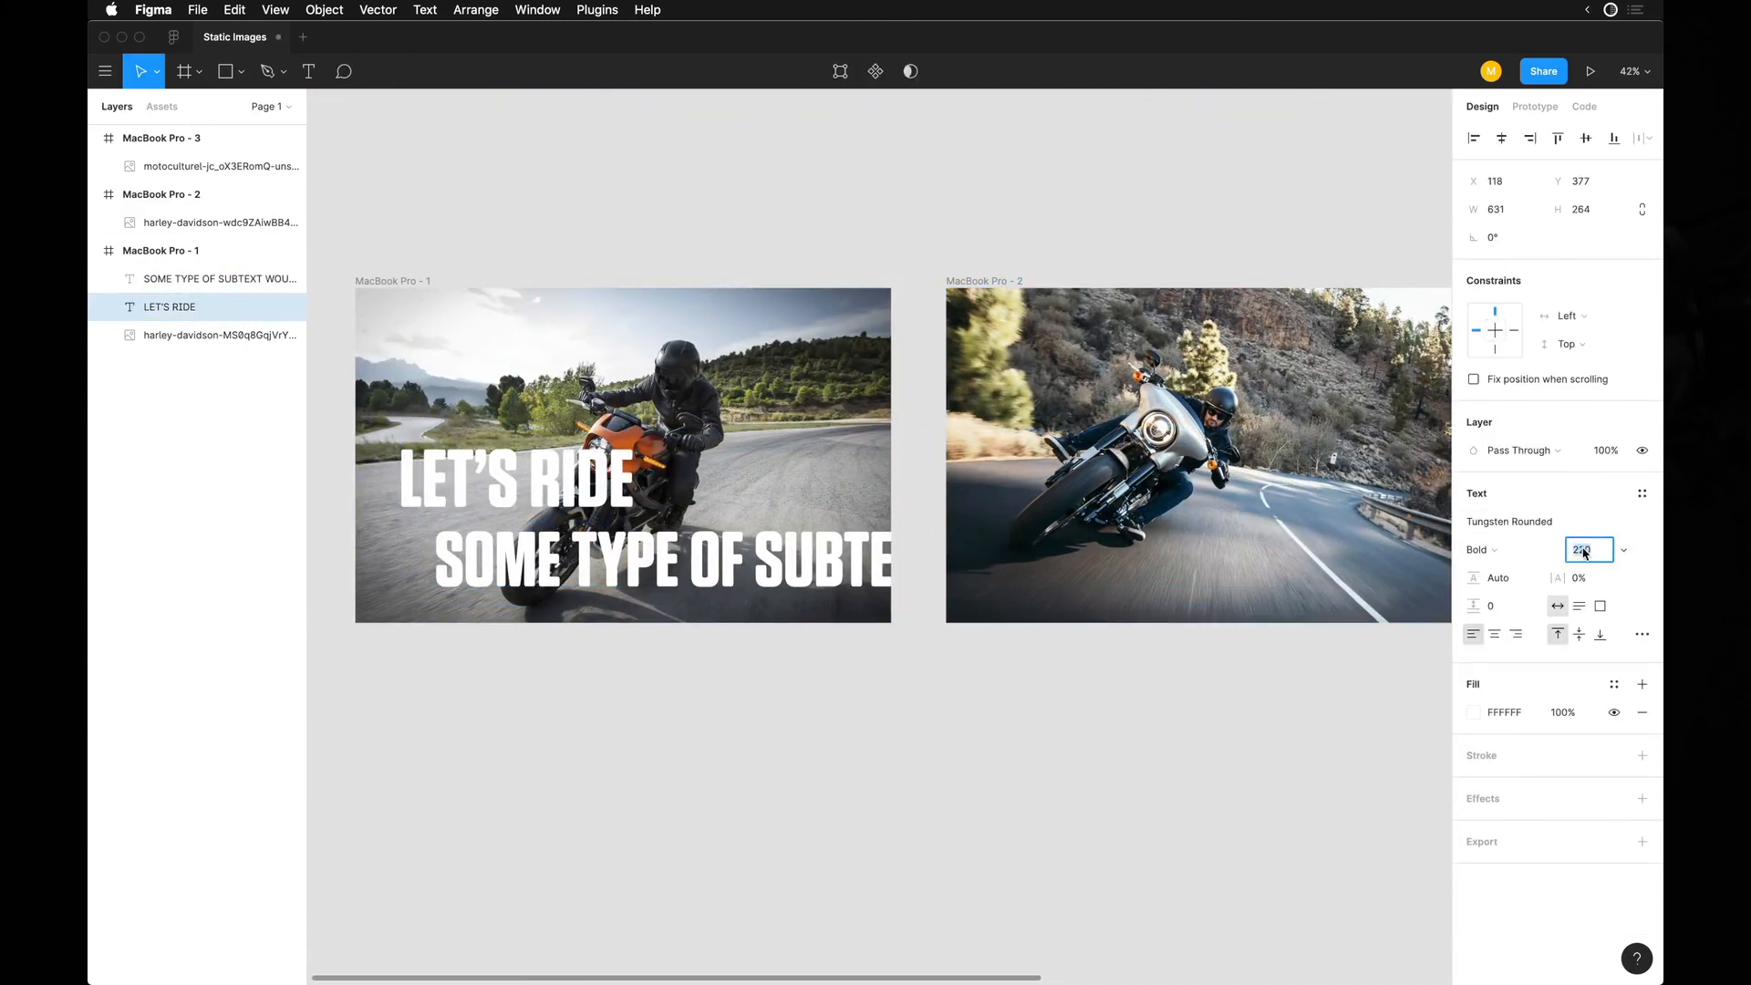
# Set the subtext's font size to 40.
pyautogui.click(790, 546)
pyautogui.click(1587, 554)
pyautogui.write('4')
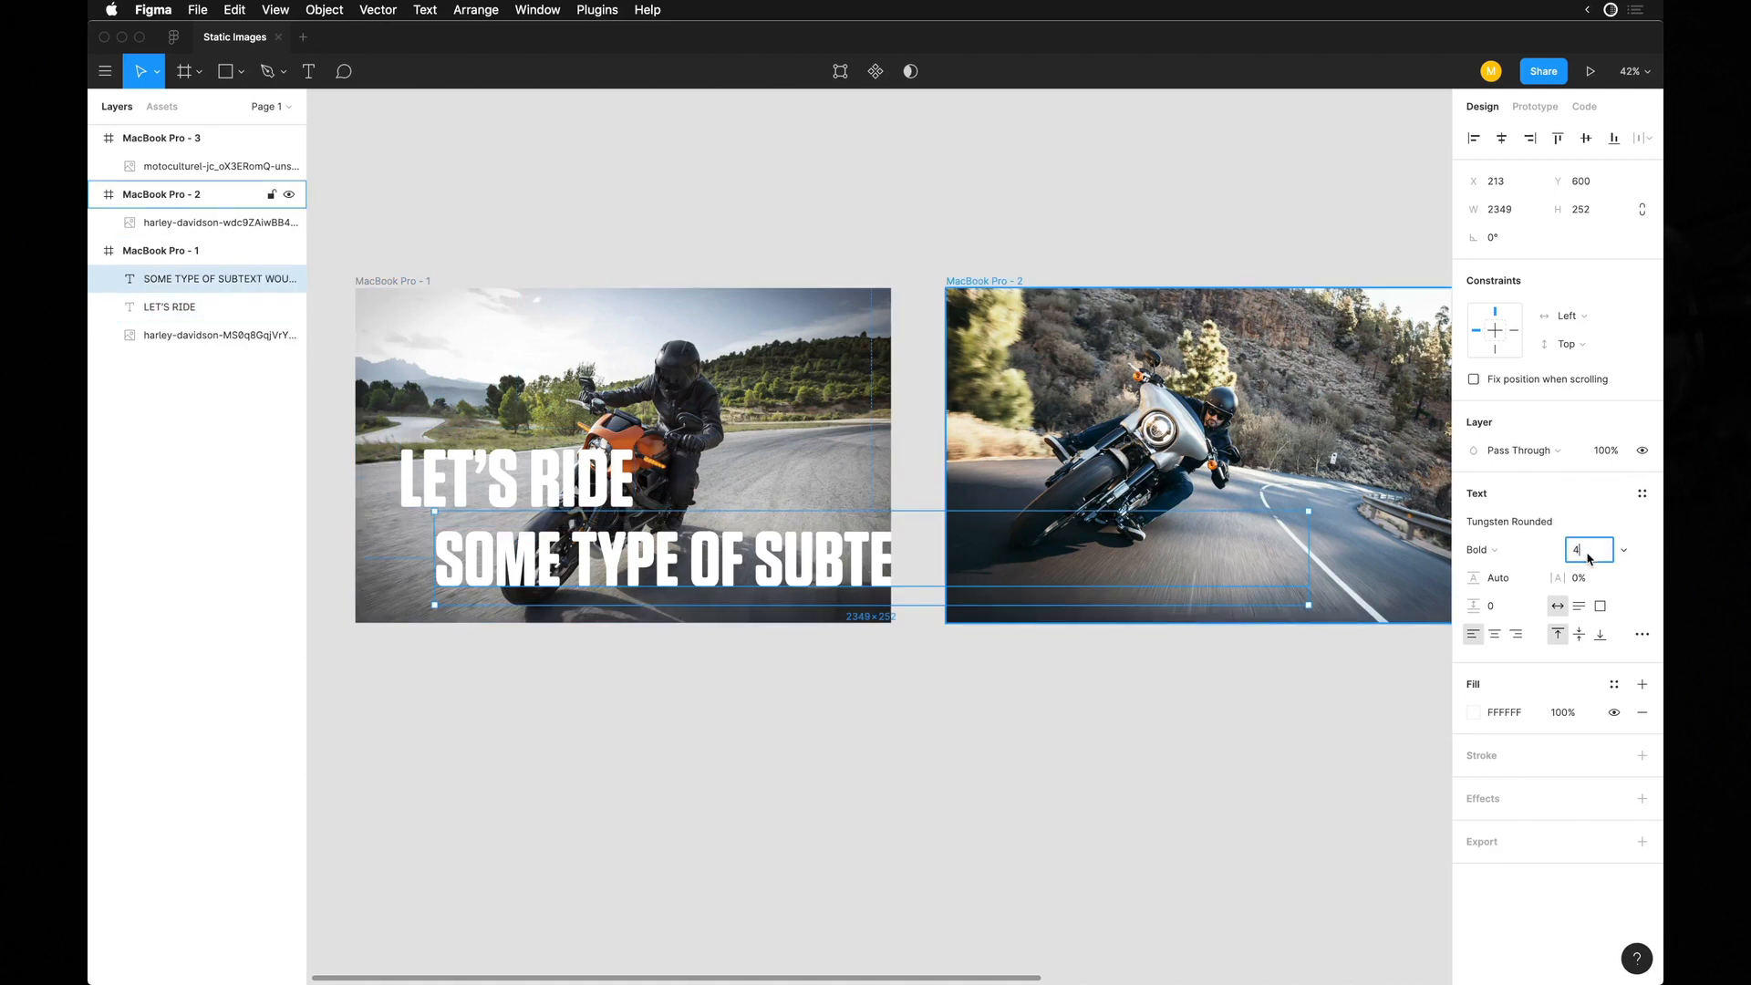
pyautogui.write('0')
pyautogui.press('Return')
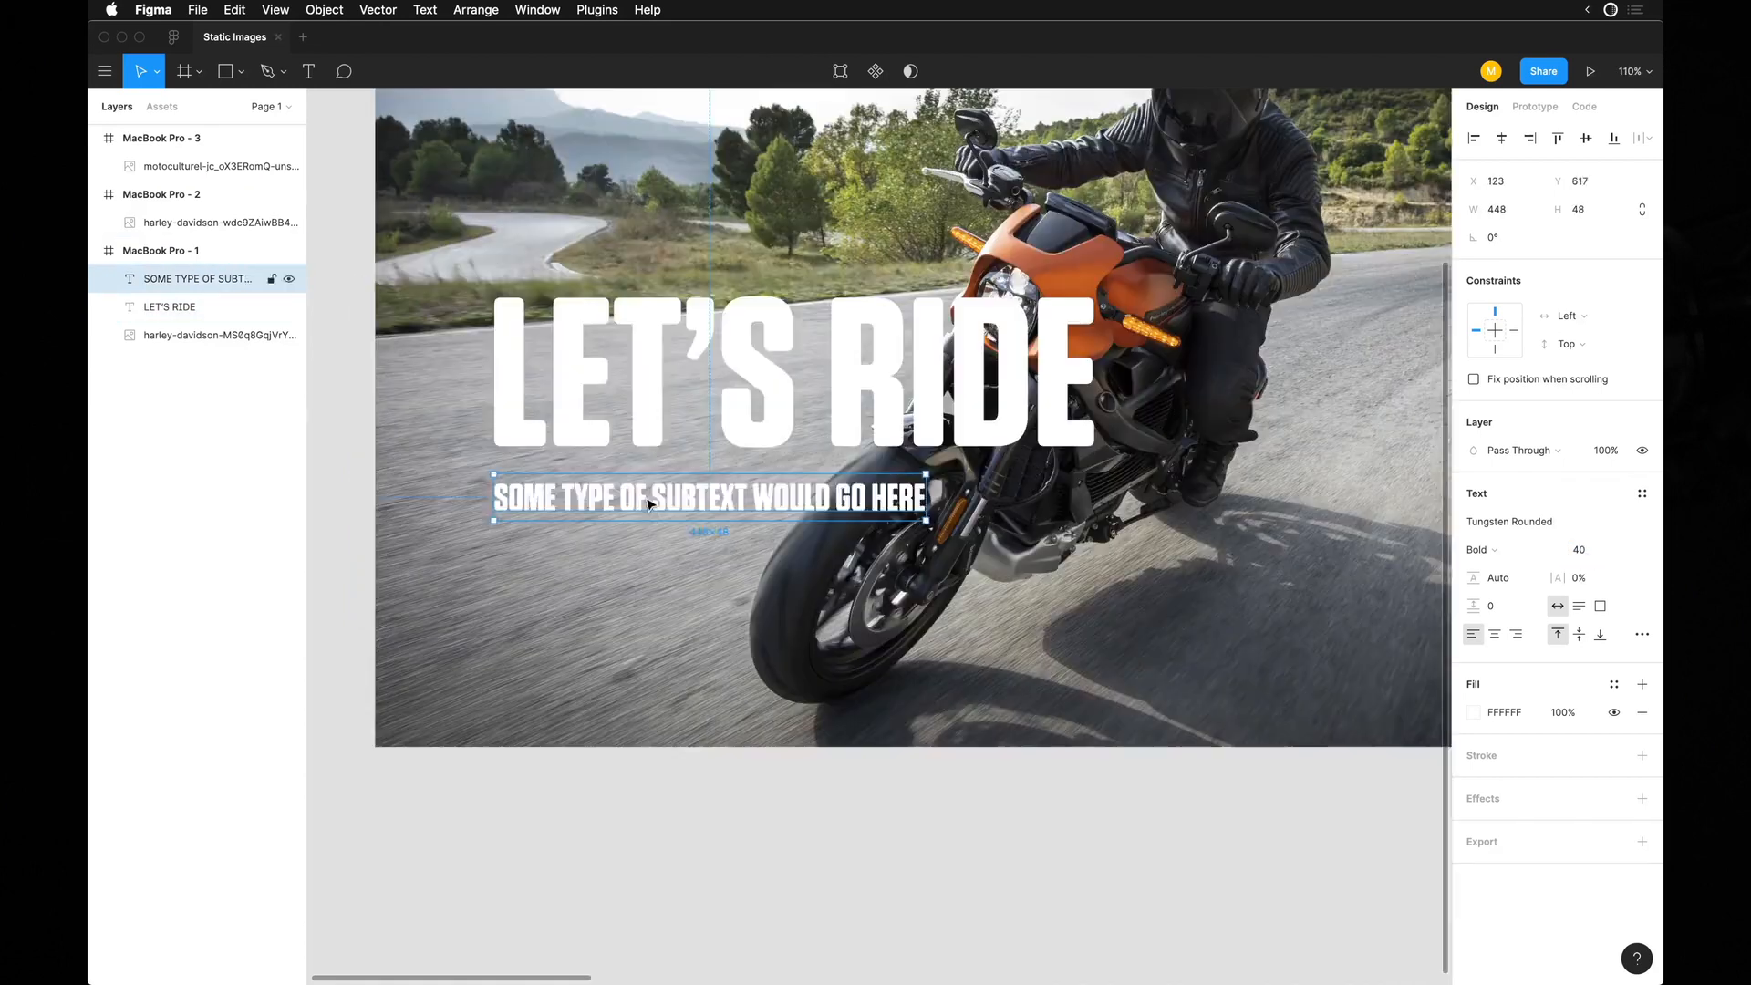
# Place a small "INTRODUCING" line above the heading and size the body copy's text box below it to 549 wide.
pyautogui.moveTo(650, 497); pyautogui.dragTo(647, 262)
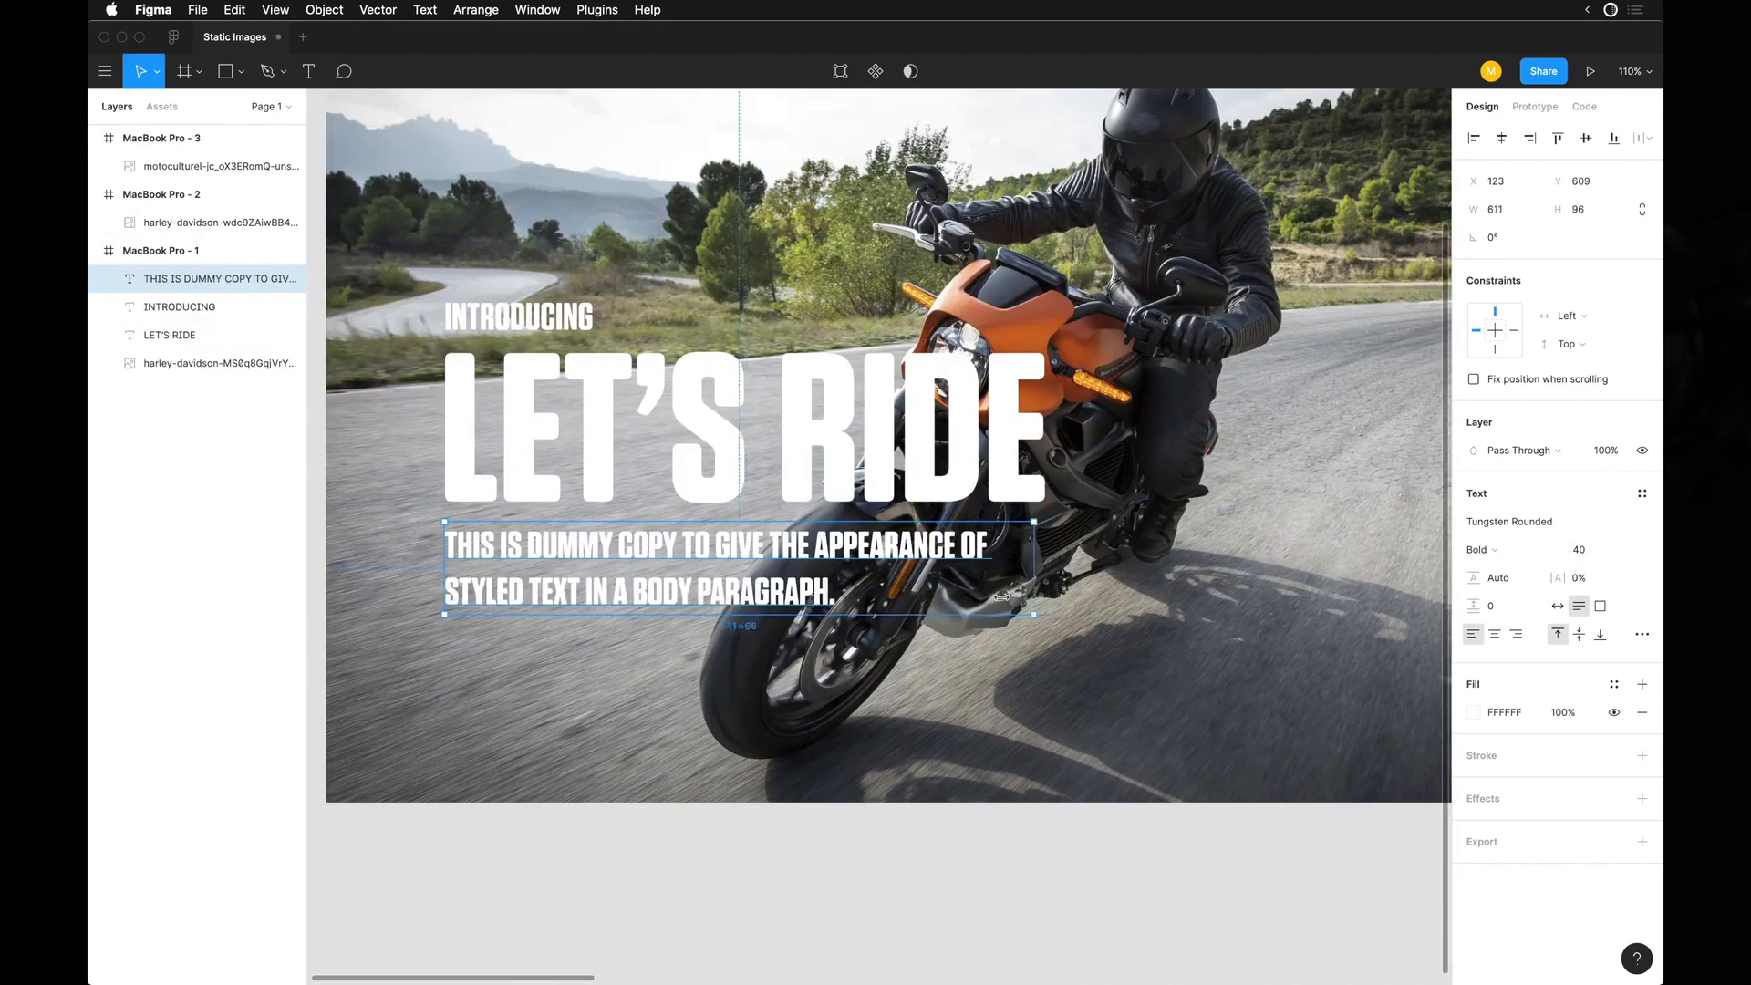
pyautogui.moveTo(1001, 601); pyautogui.dragTo(974, 601)
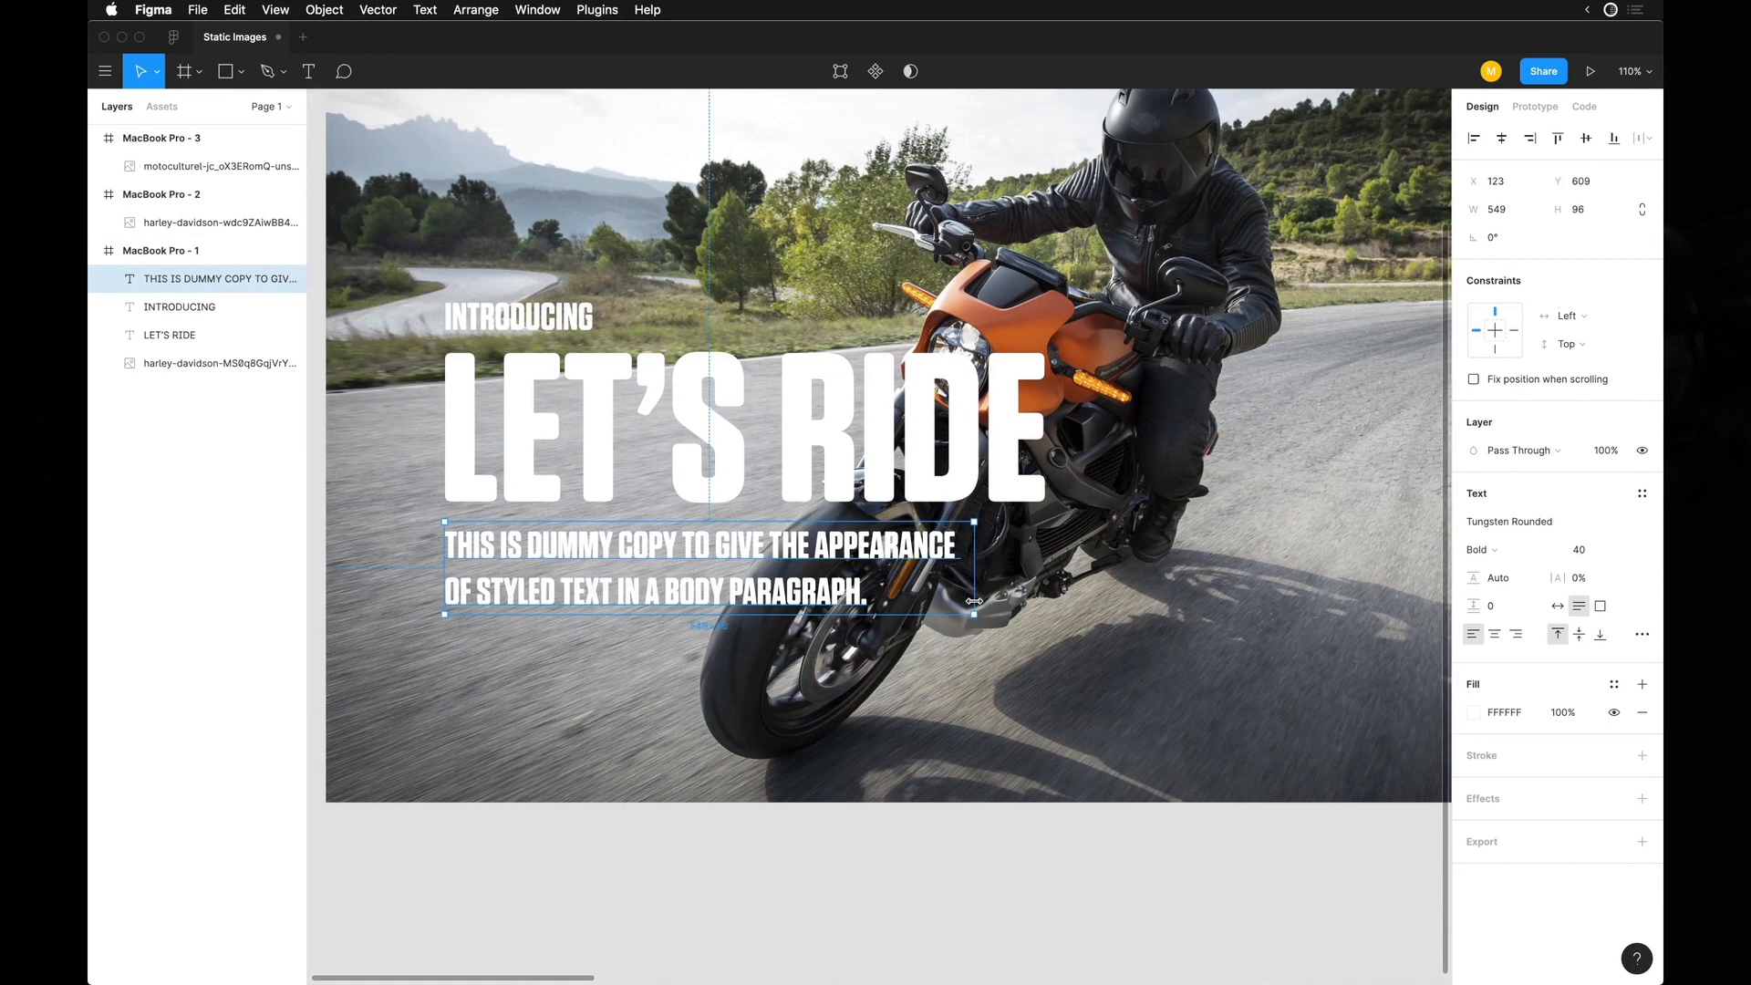
# Change the body copy's font to Inter.
pyautogui.scroll(3, 745, 558)
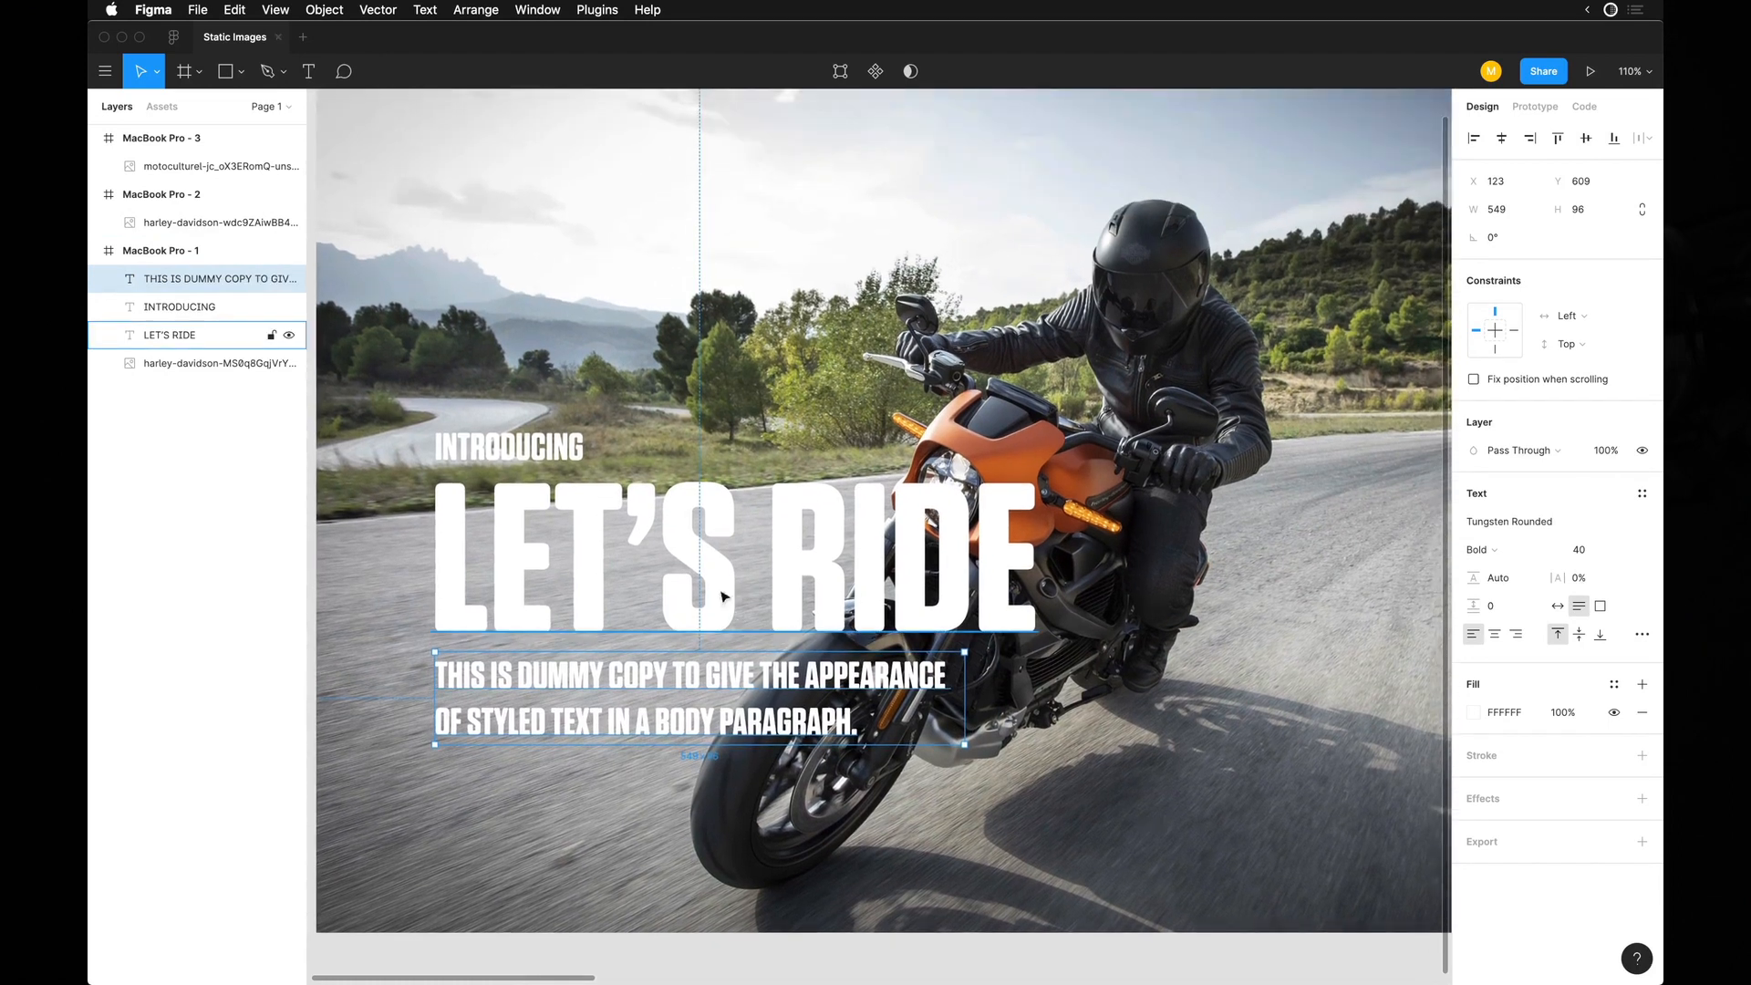
pyautogui.scroll(-1, 688, 653)
pyautogui.click(712, 515)
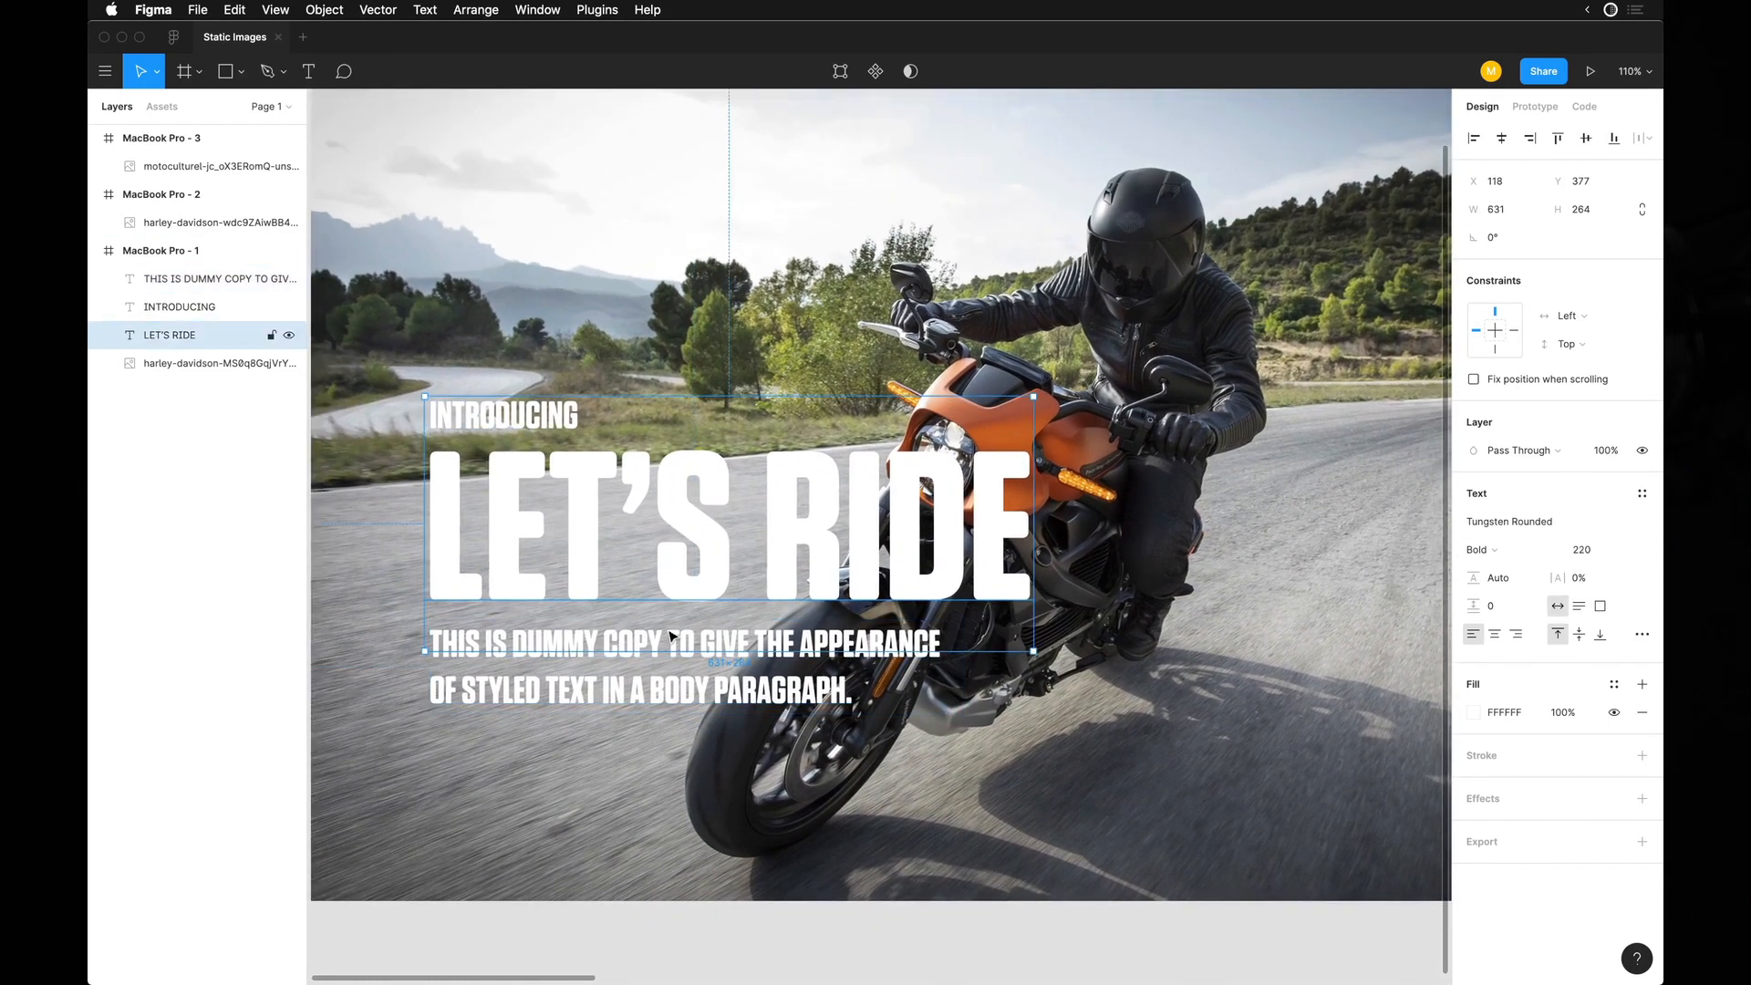
pyautogui.click(661, 700)
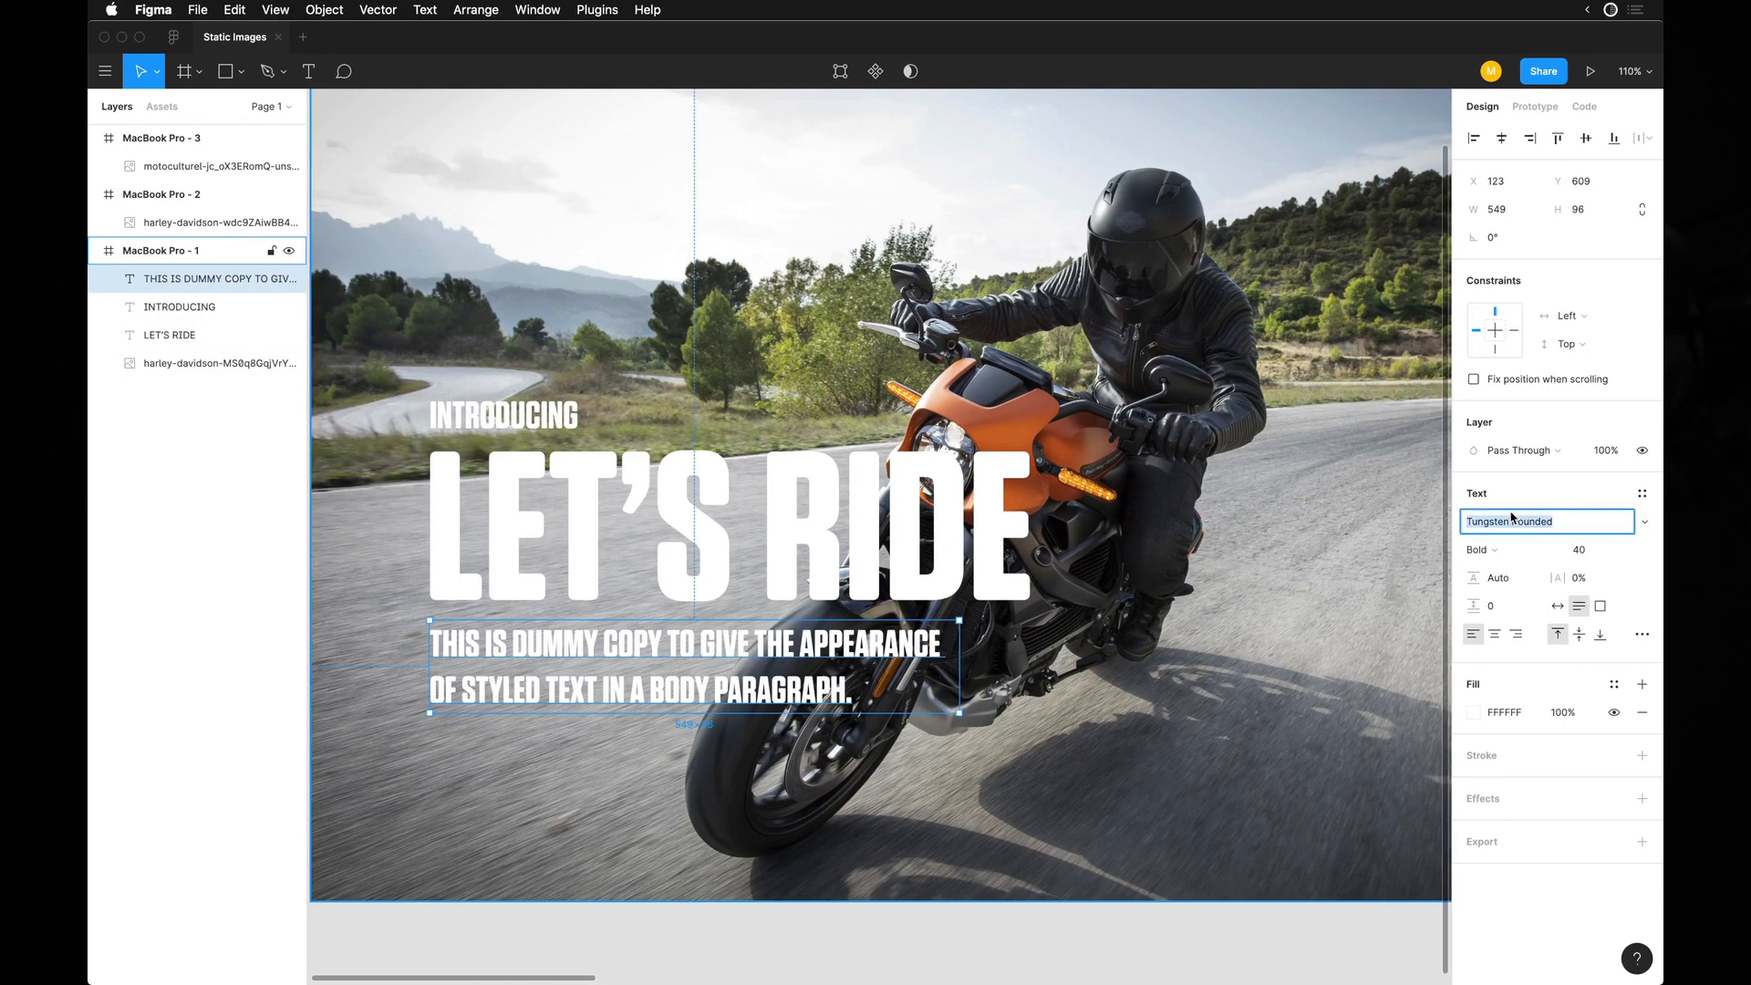
pyautogui.press('Return')
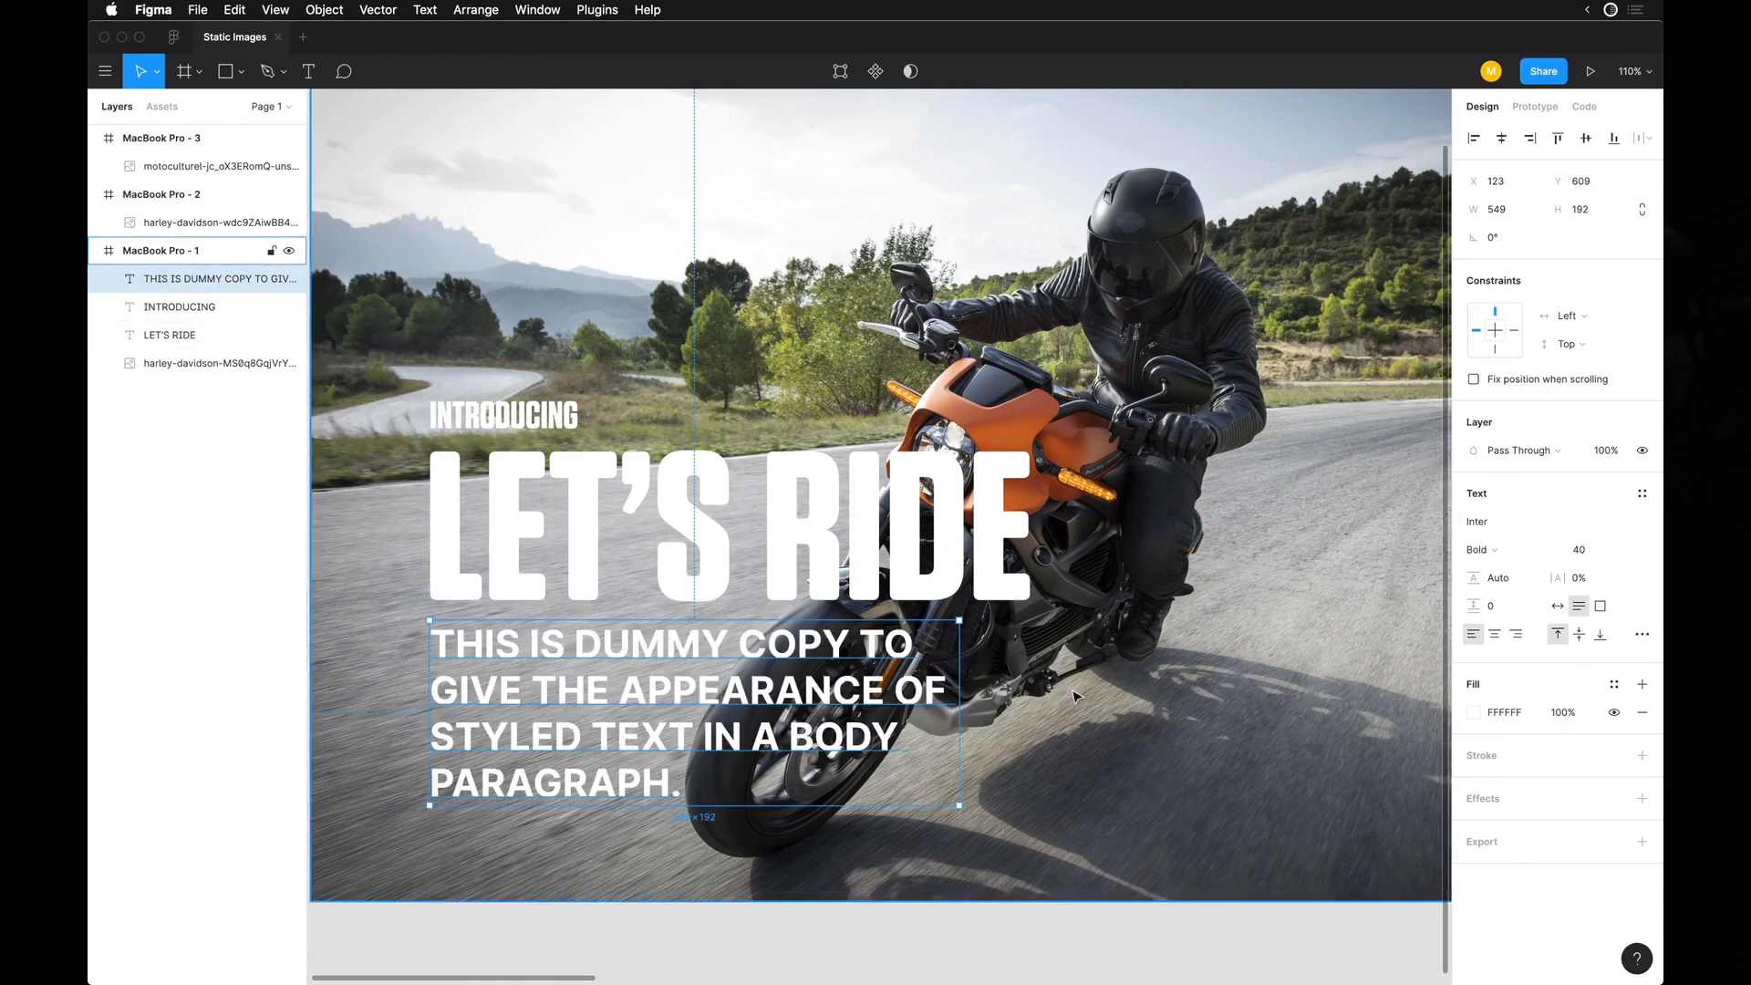
# Retype the body copy as "This is dummy copy that is meant to show the style of a body of text, like a paragraph.".
pyautogui.press('Return')
pyautogui.hotkey('ctrl', 'a')
pyautogui.write('This is dummy copy that is meant to show the style of a body of text, like a par')
pyautogui.write('agraph')
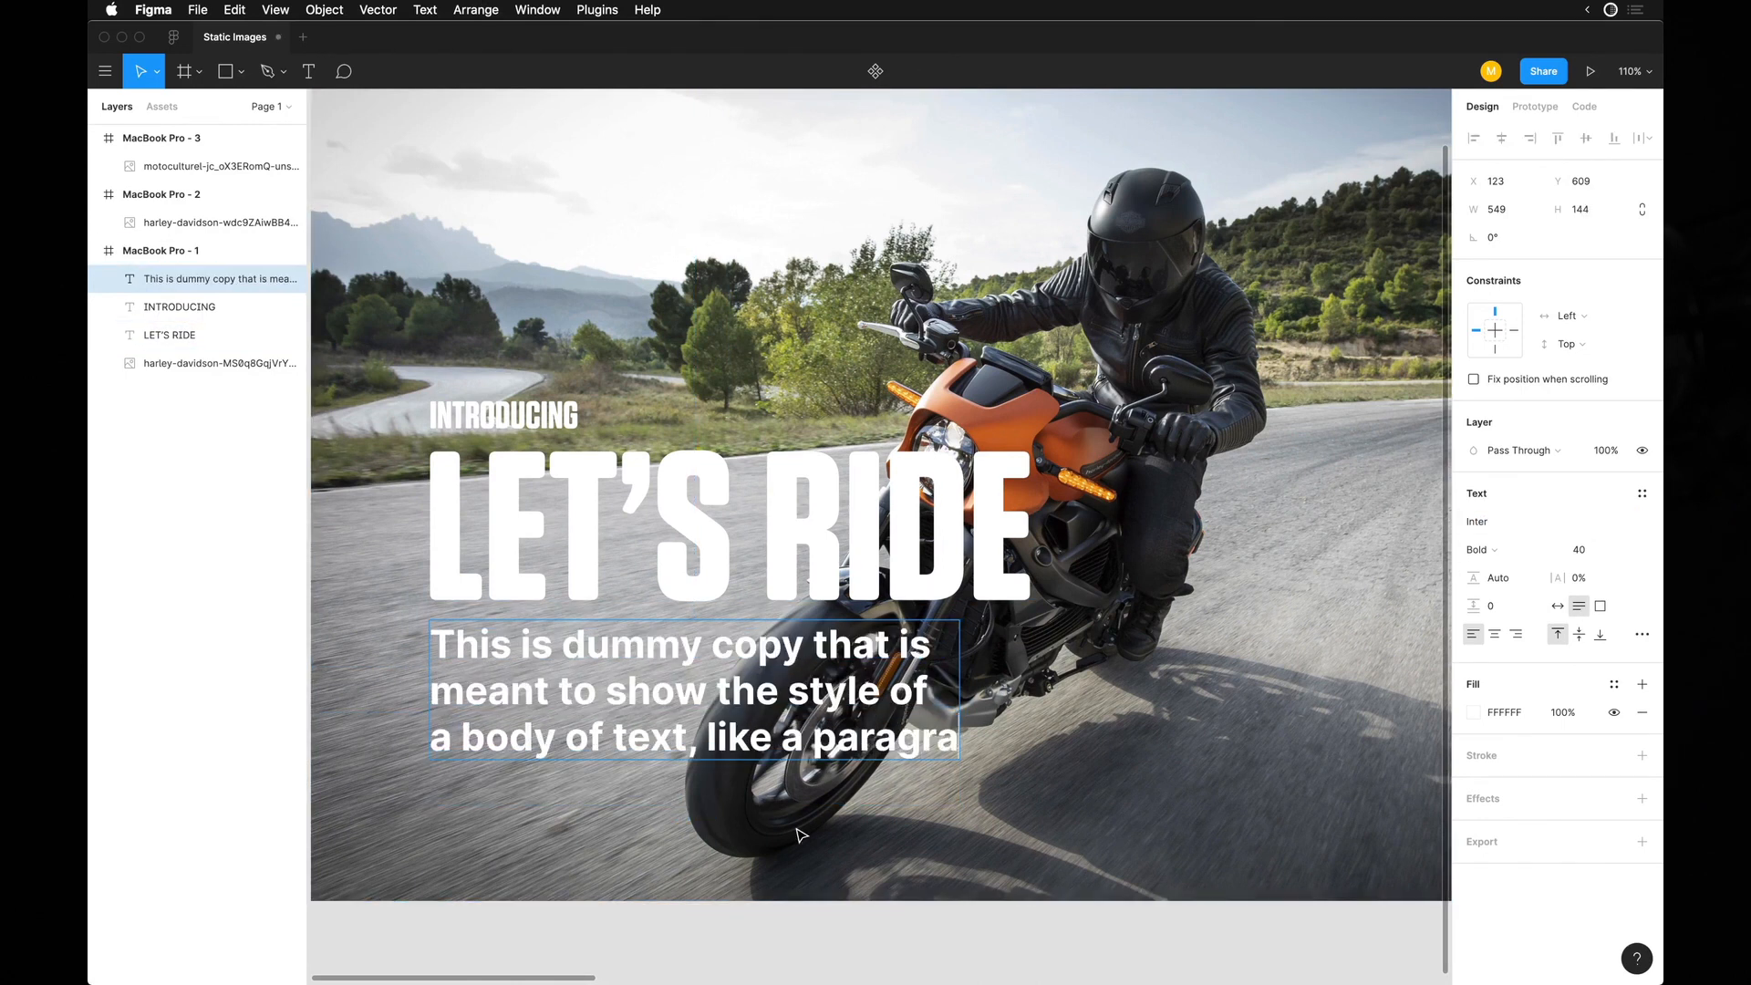
pyautogui.press('Escape')
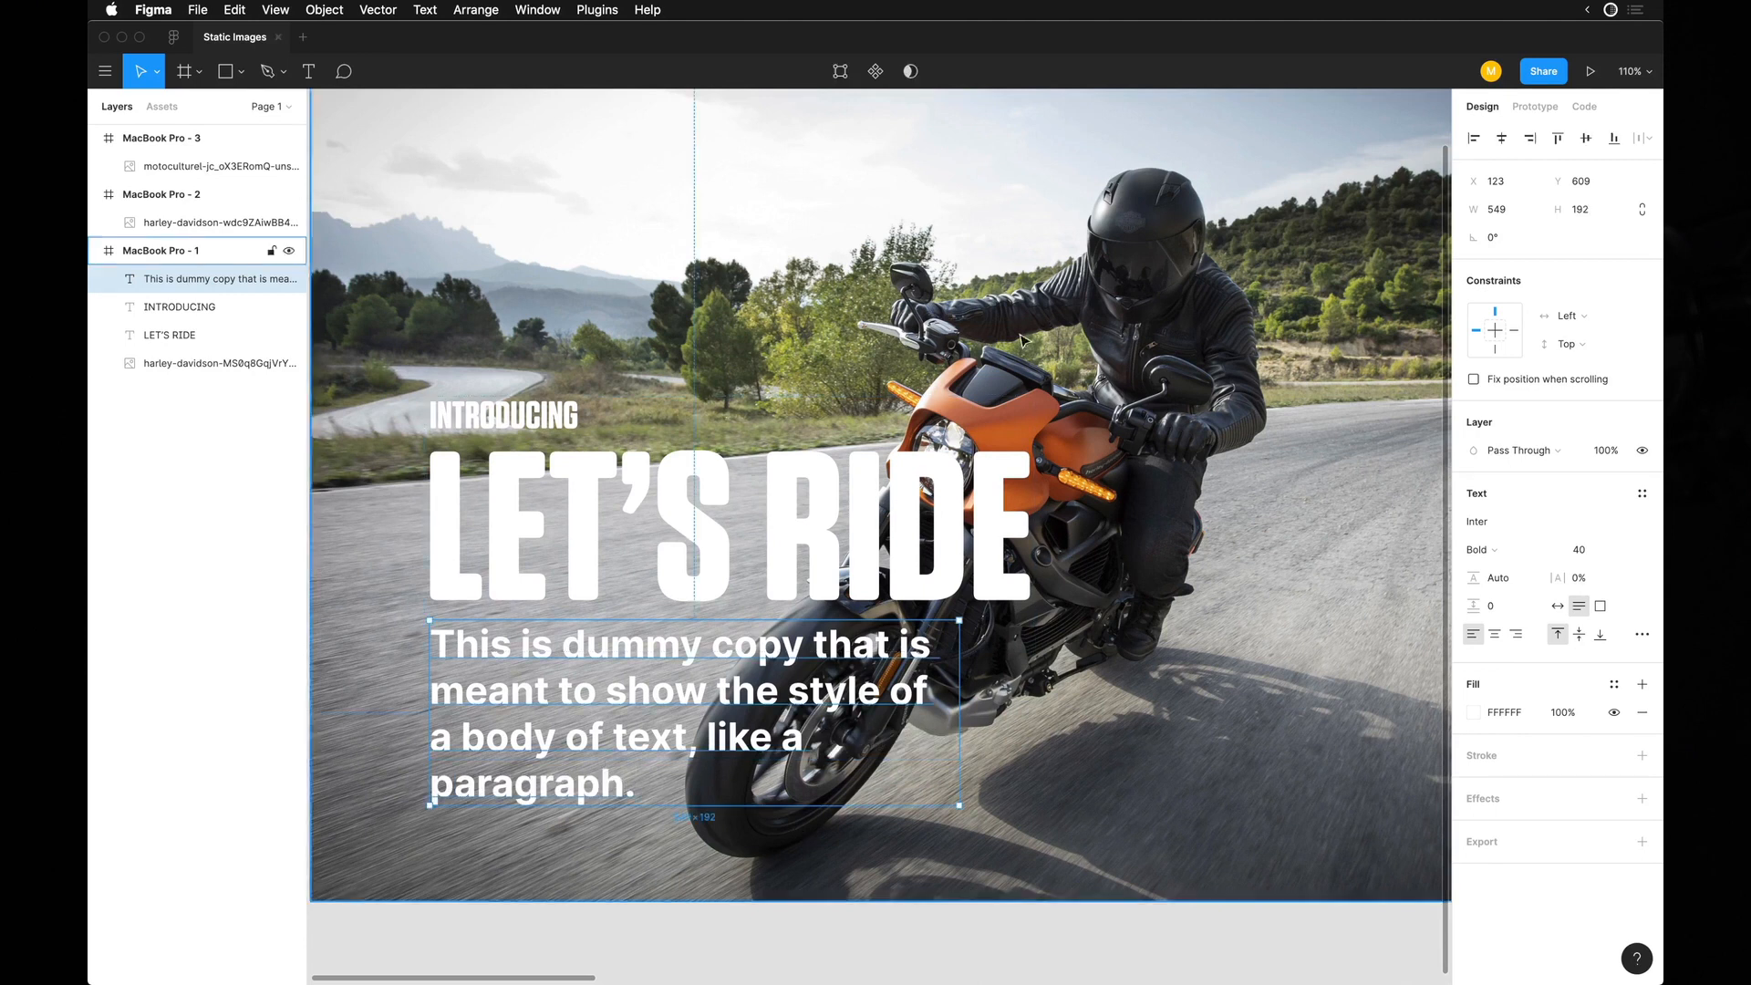
# Reduce the body copy's font size to 20 and narrow its text box to 309 wide.
pyautogui.click(1578, 550)
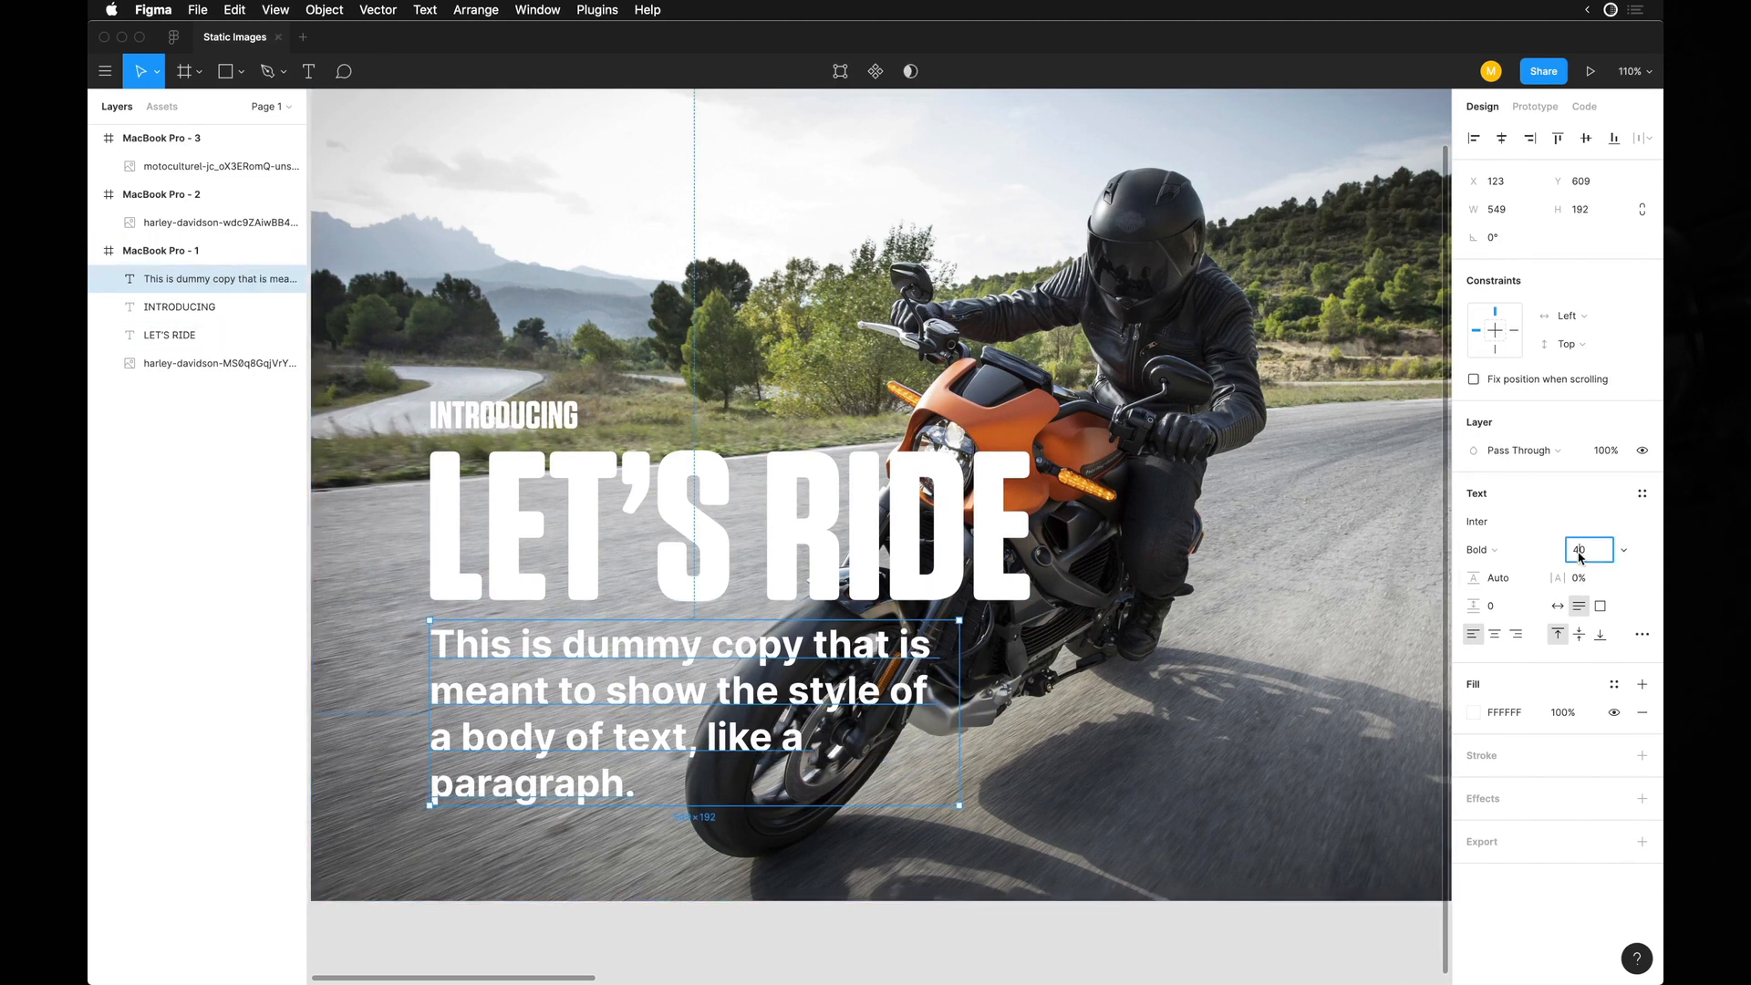
pyautogui.write('30')
pyautogui.press('Return')
pyautogui.write('20')
pyautogui.press('Return')
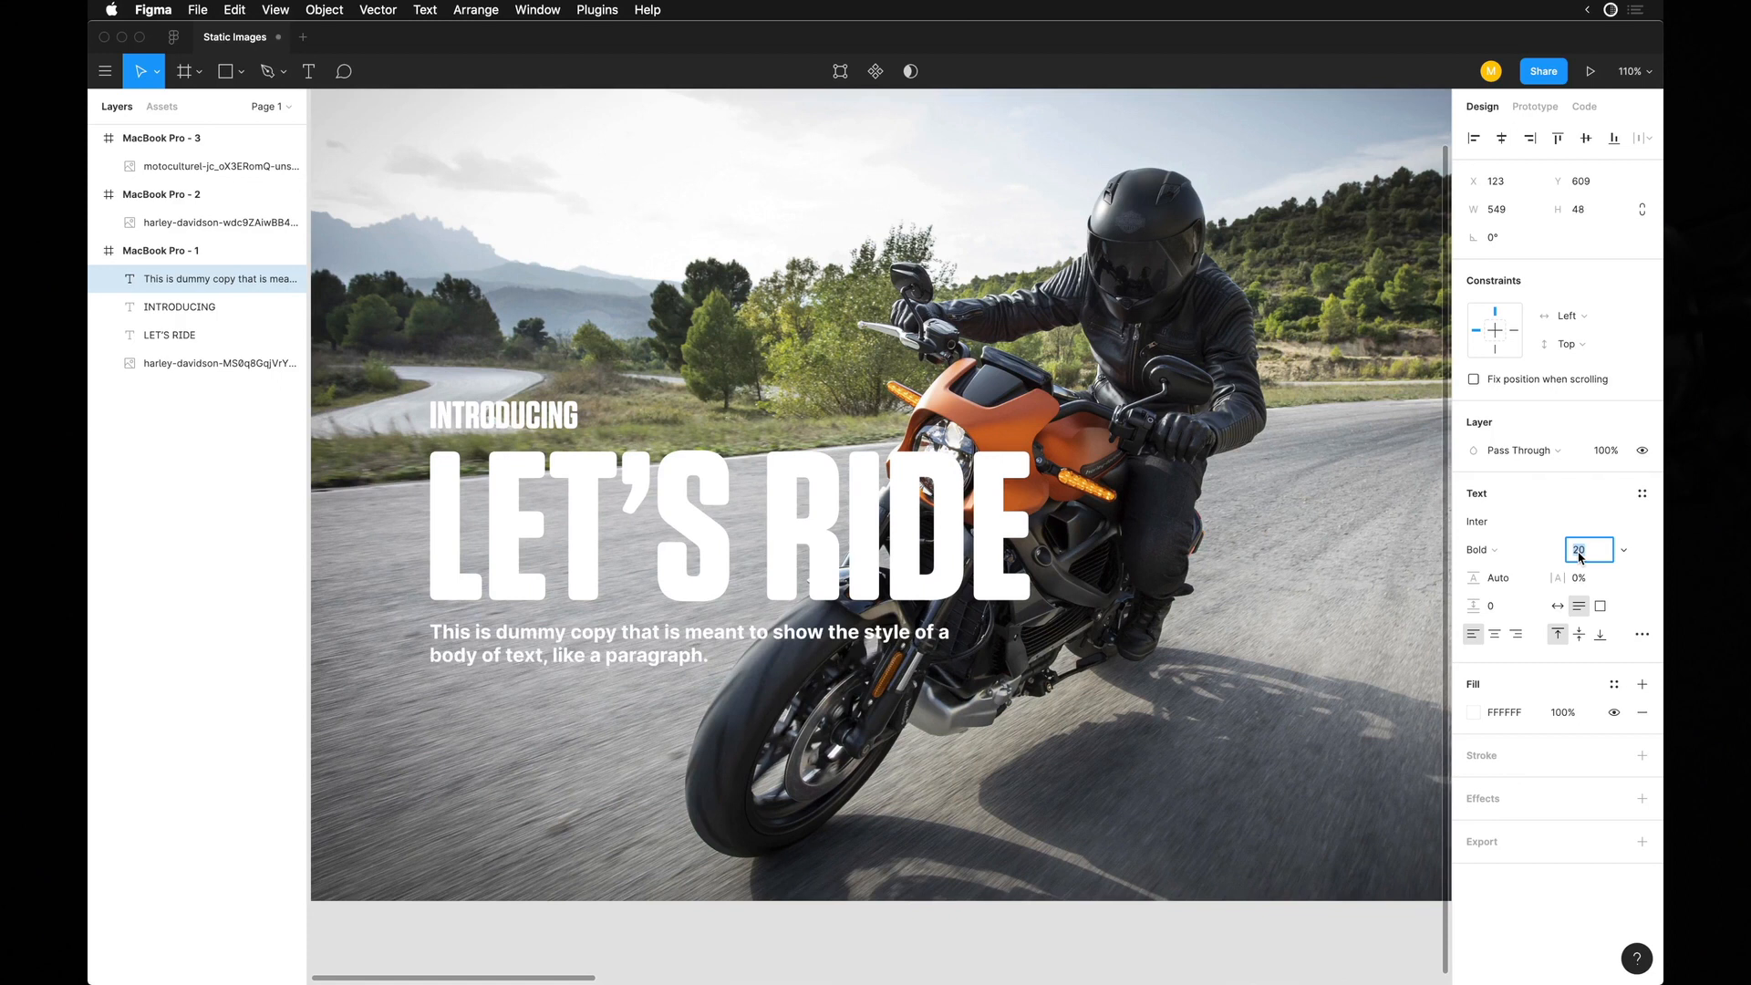
pyautogui.moveTo(960, 645); pyautogui.dragTo(727, 667)
pyautogui.scroll(-4, 607, 737)
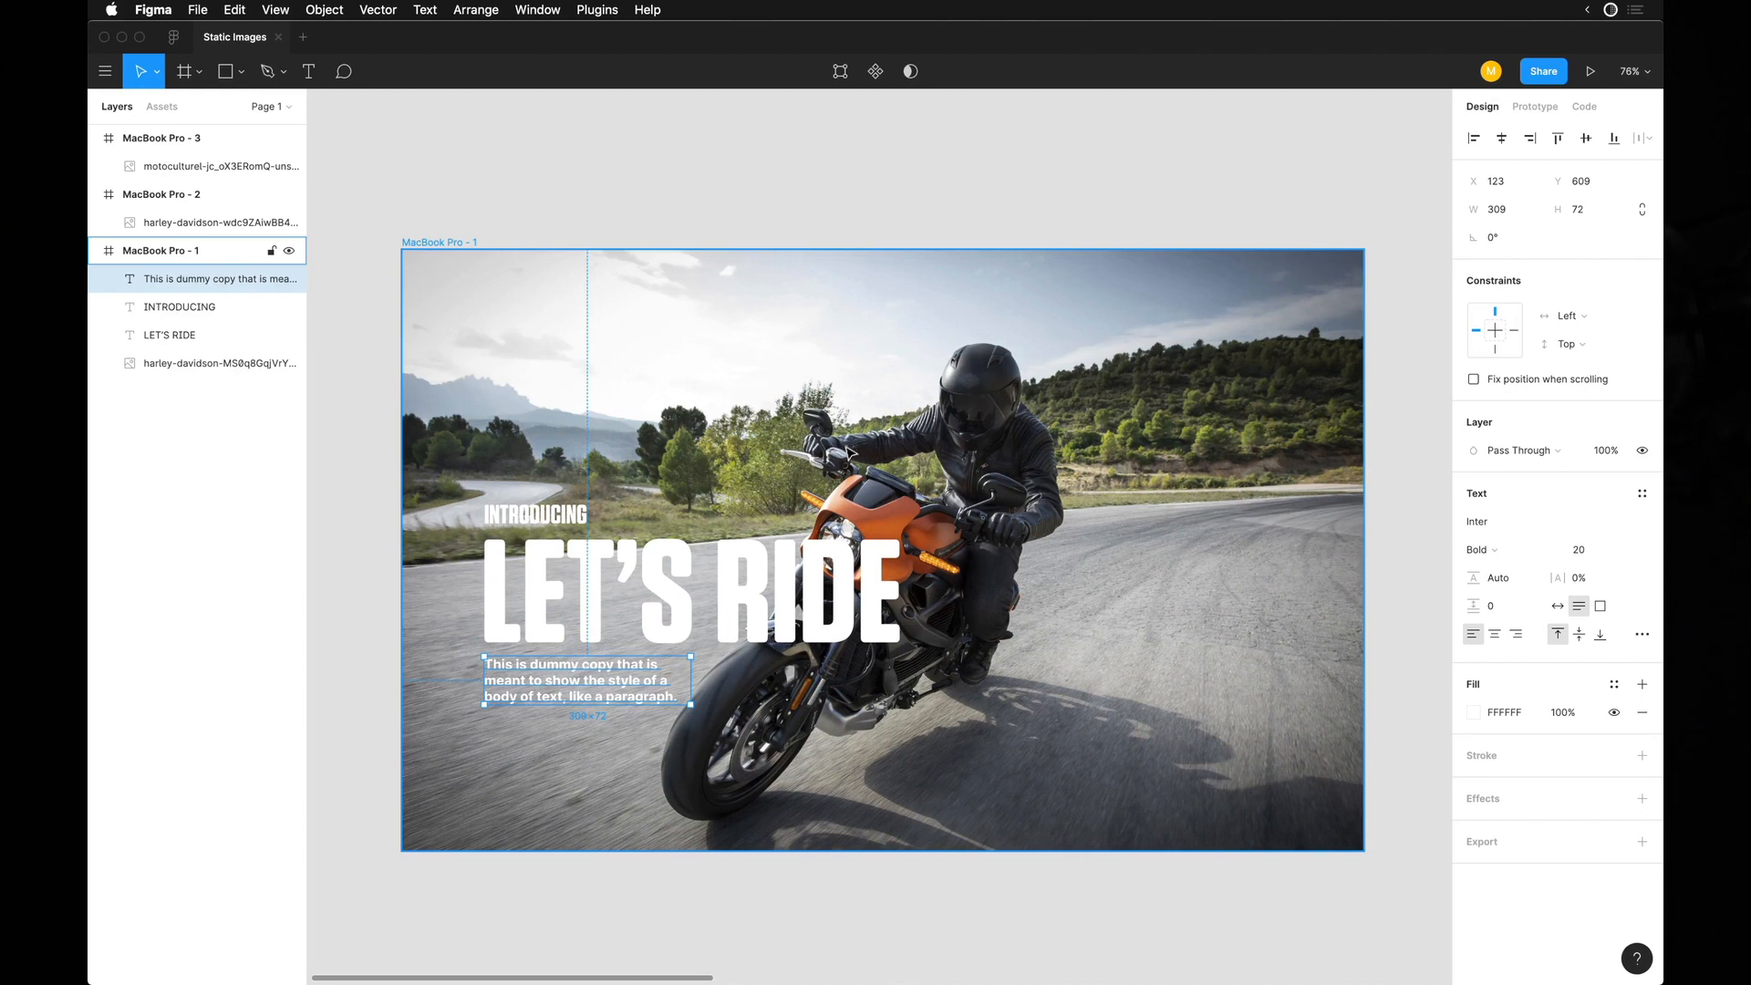
# Set the "INTRODUCING" text to Semibold at size 30 and lower it to Y 377.
pyautogui.scroll(3, 817, 452)
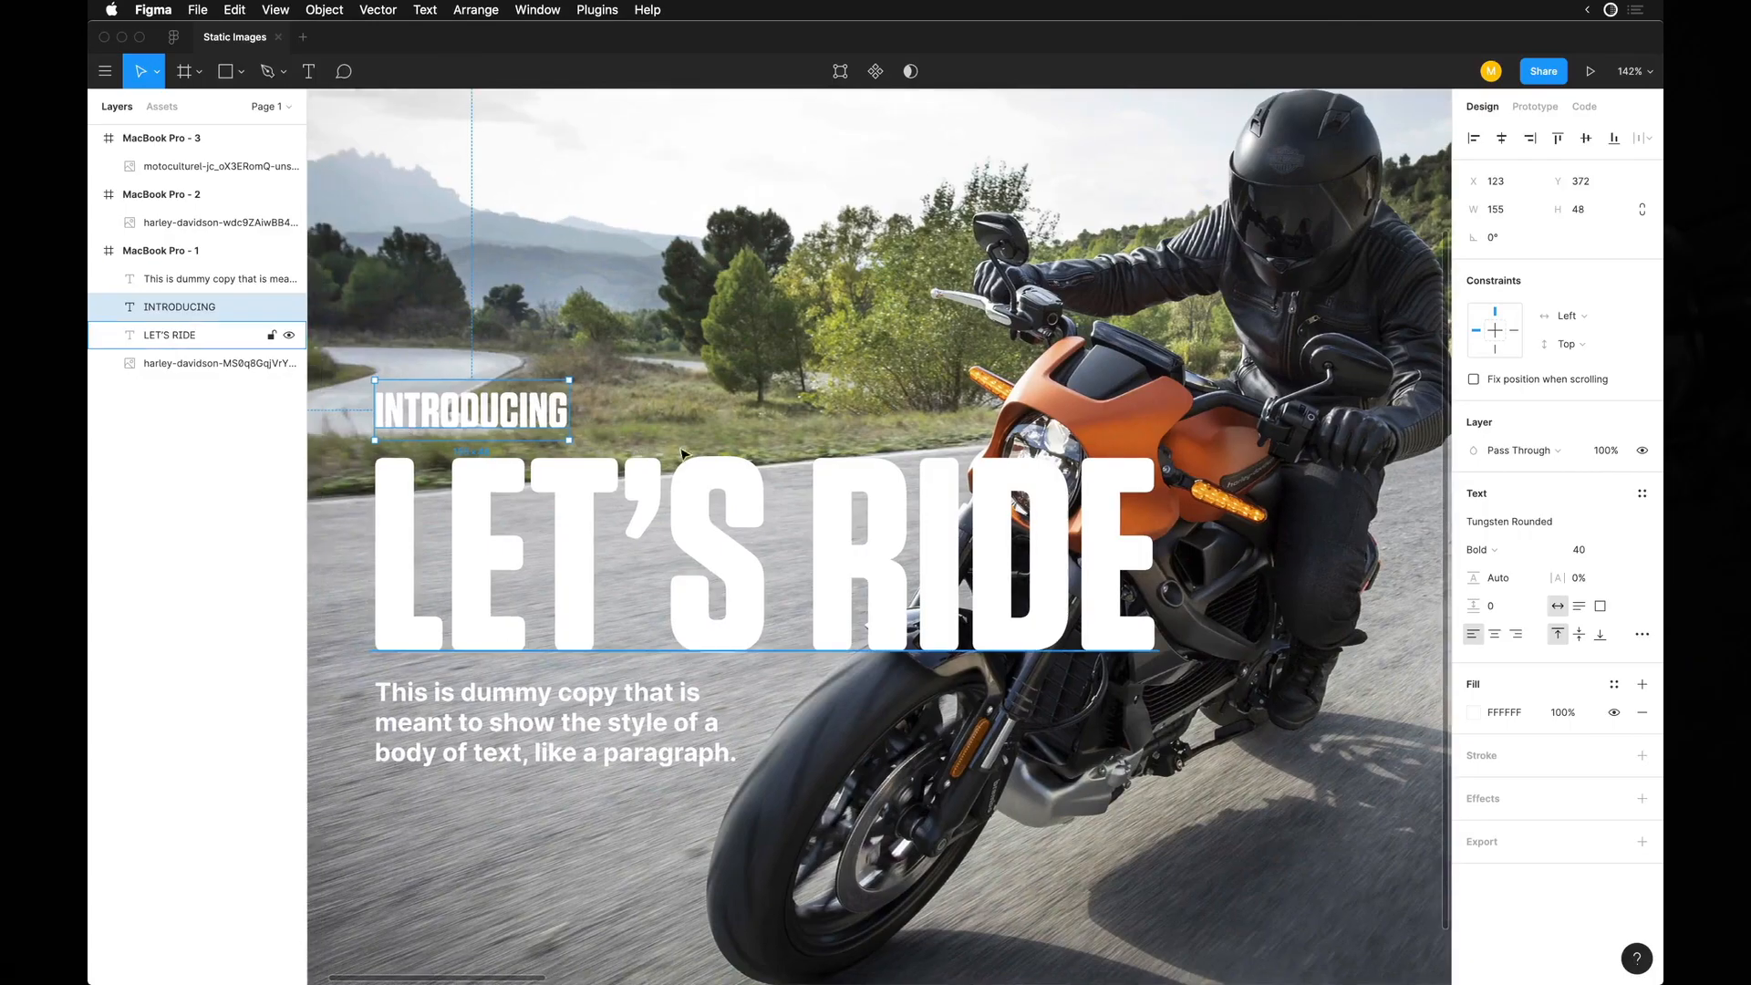
pyautogui.click(1492, 550)
pyautogui.click(1495, 528)
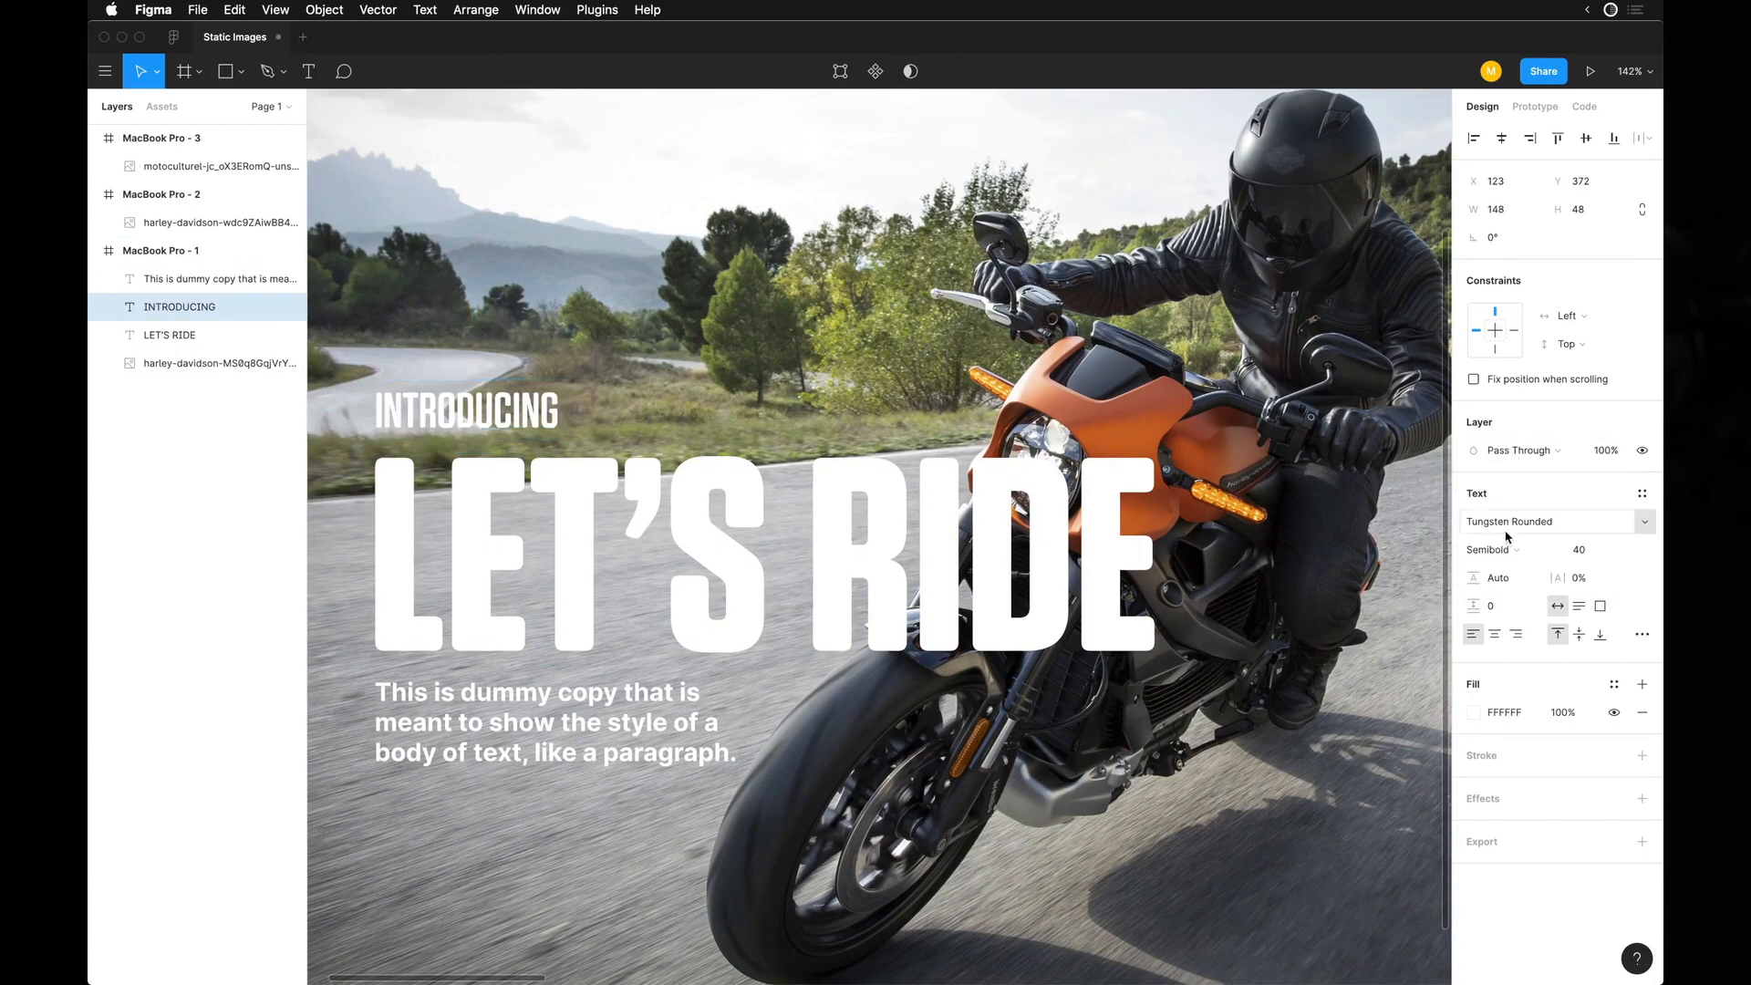
pyautogui.press('BackSpace')
pyautogui.press('BackSpace')
pyautogui.write('30')
pyautogui.press('Return')
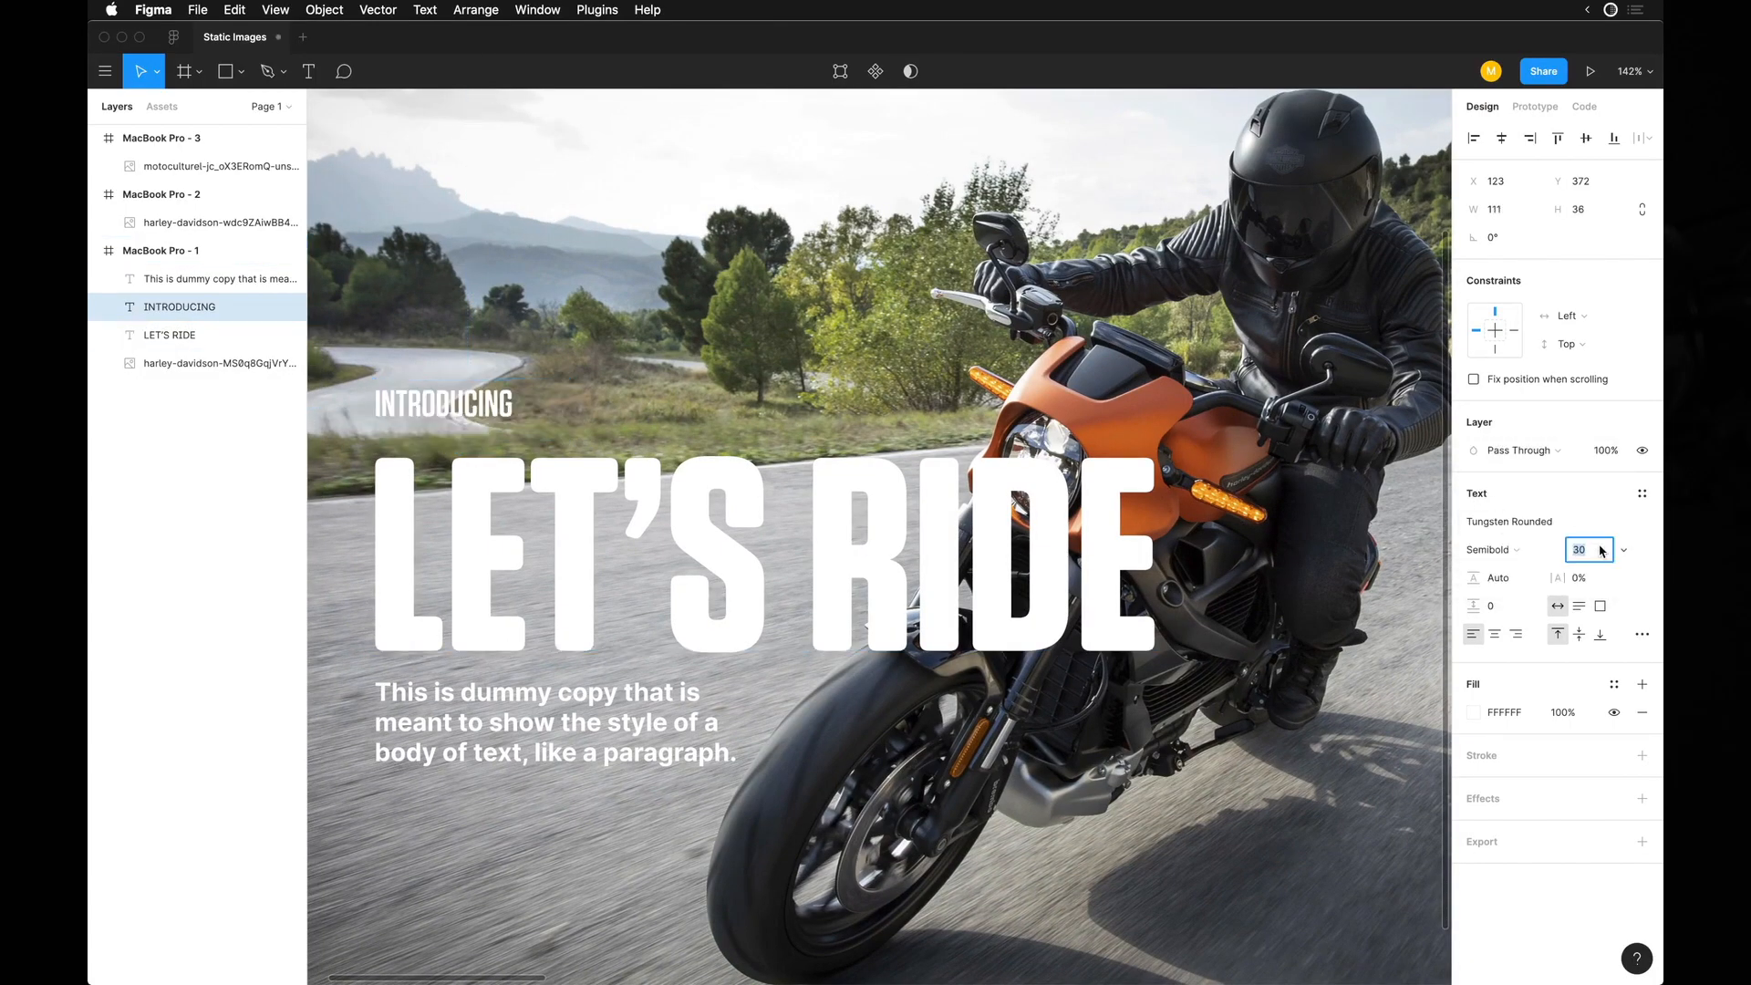
pyautogui.moveTo(789, 458); pyautogui.dragTo(789, 462)
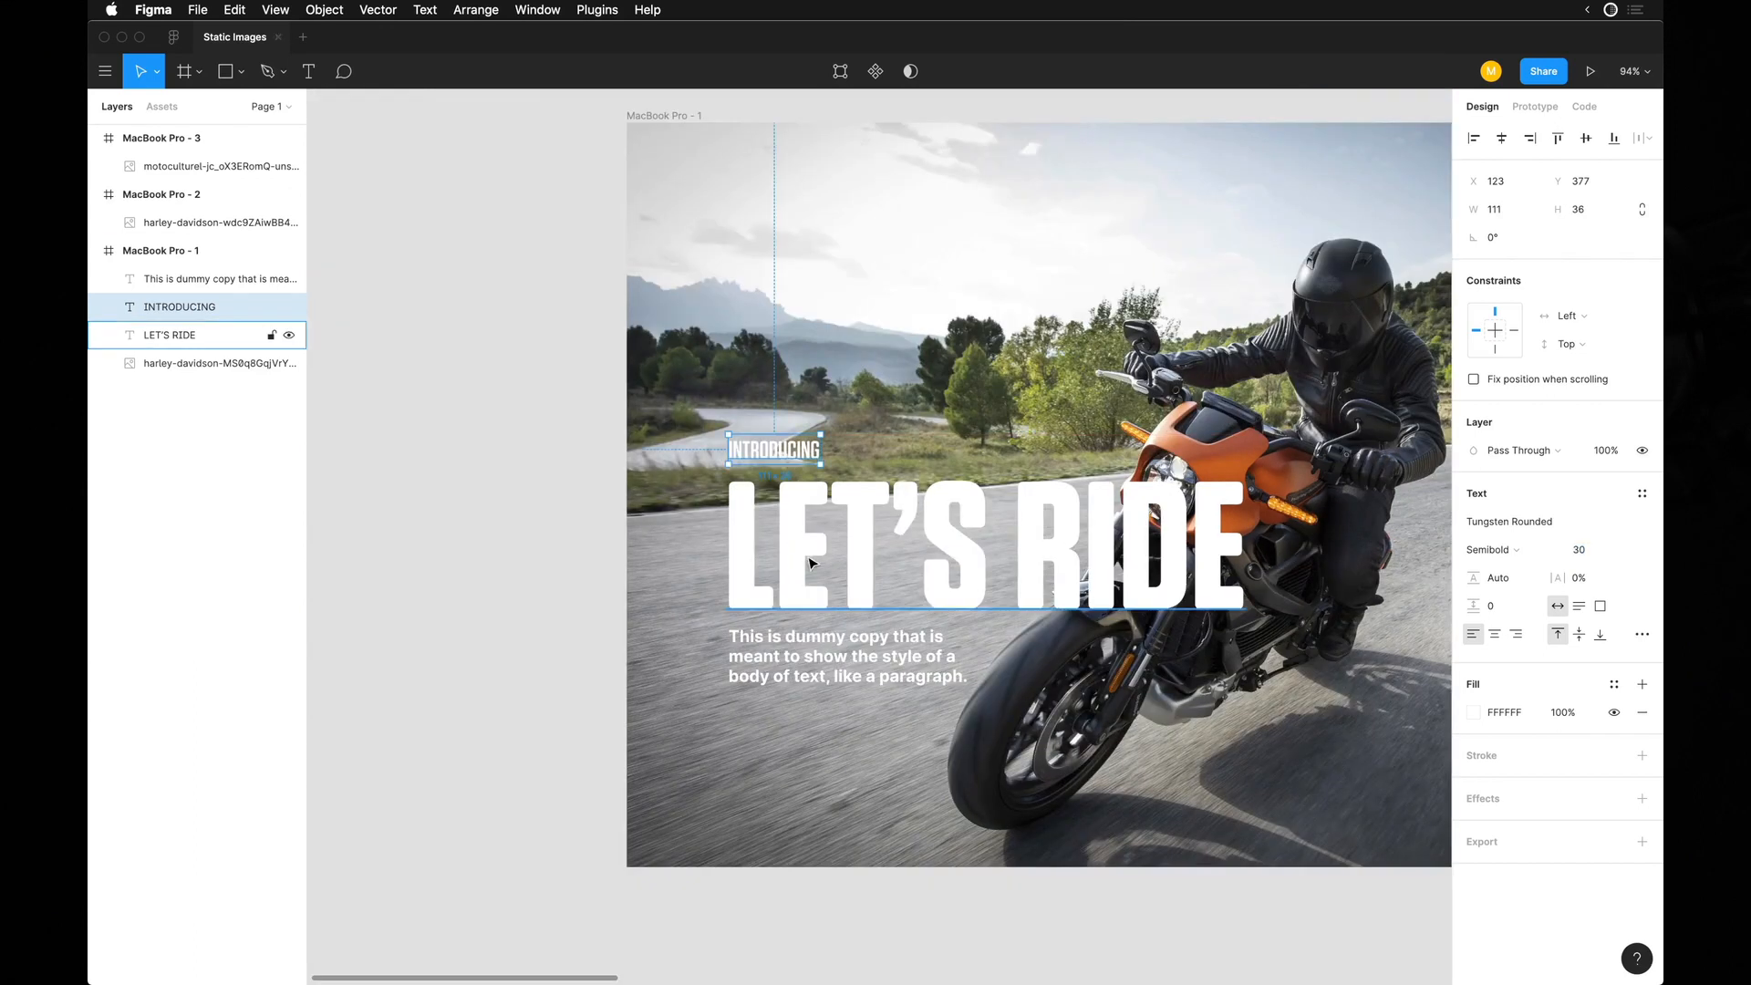
# Widen the body copy's text box so the paragraph wraps onto two lines.
pyautogui.hscroll(2, 809, 563)
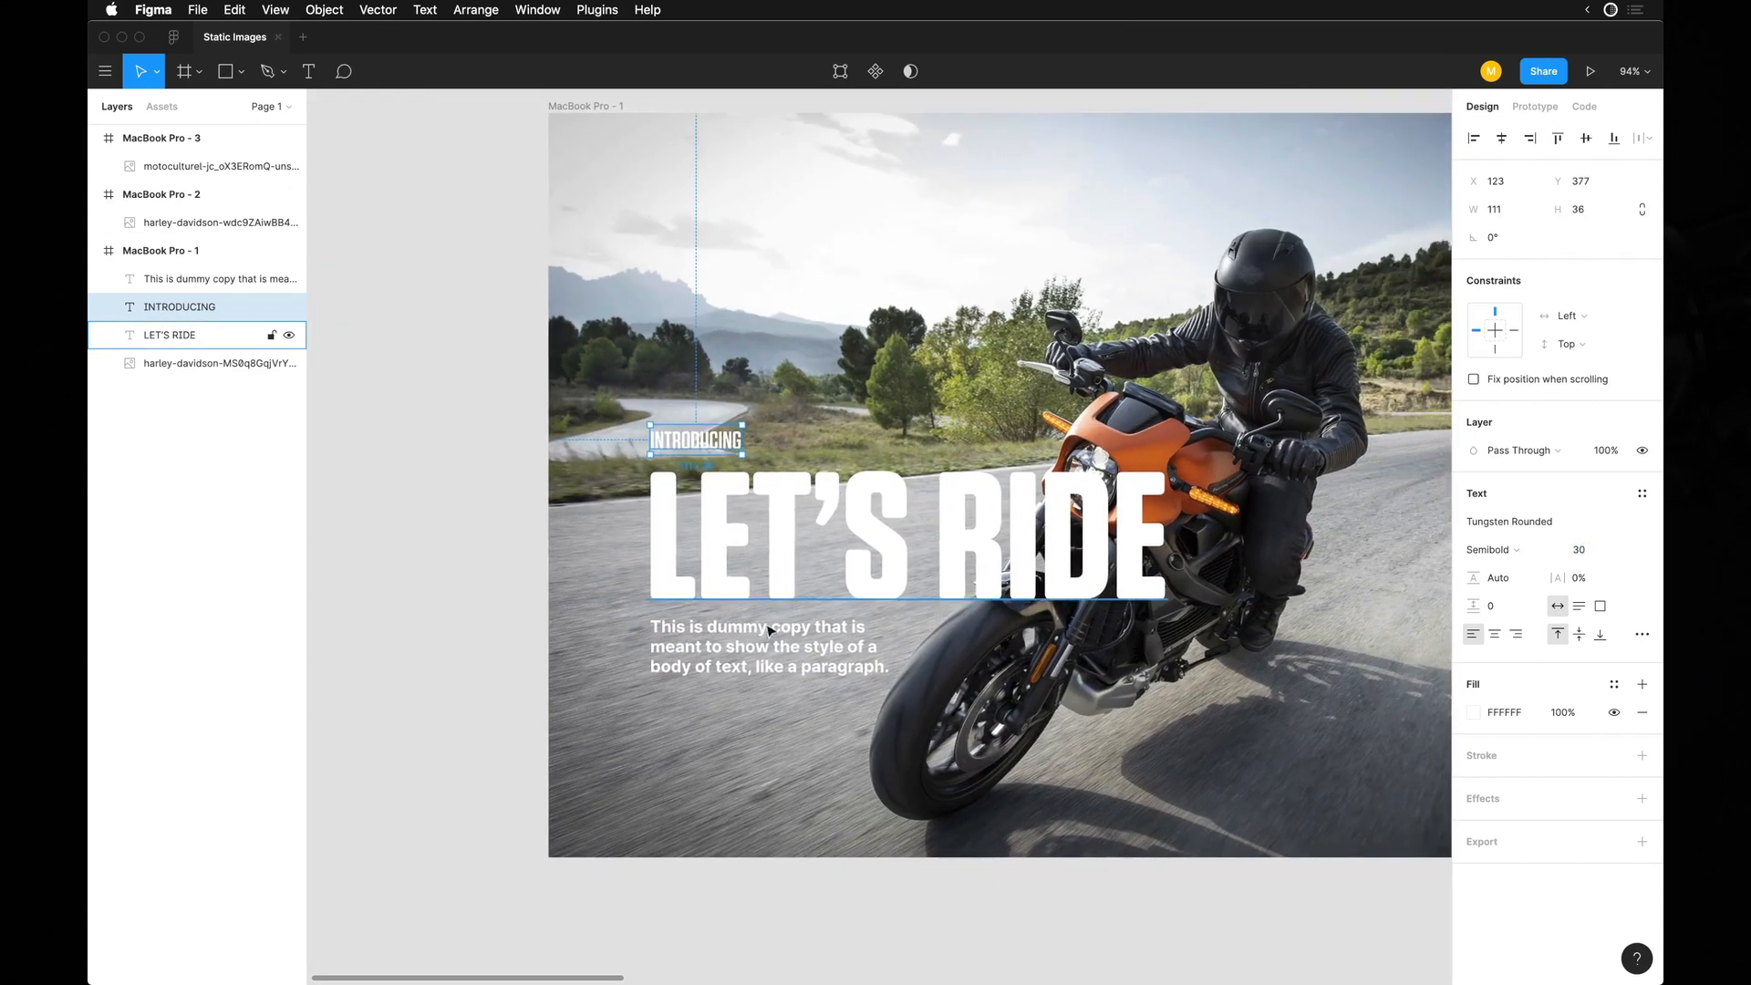
pyautogui.keyDown('shift'); pyautogui.click(795, 659); pyautogui.keyUp('shift')
pyautogui.hotkey('shift', 'Down')
pyautogui.hotkey('shift', 'Up')
pyautogui.click(794, 738)
pyautogui.moveTo(842, 653); pyautogui.dragTo(1001, 658)
pyautogui.hscroll(2, 721, 608)
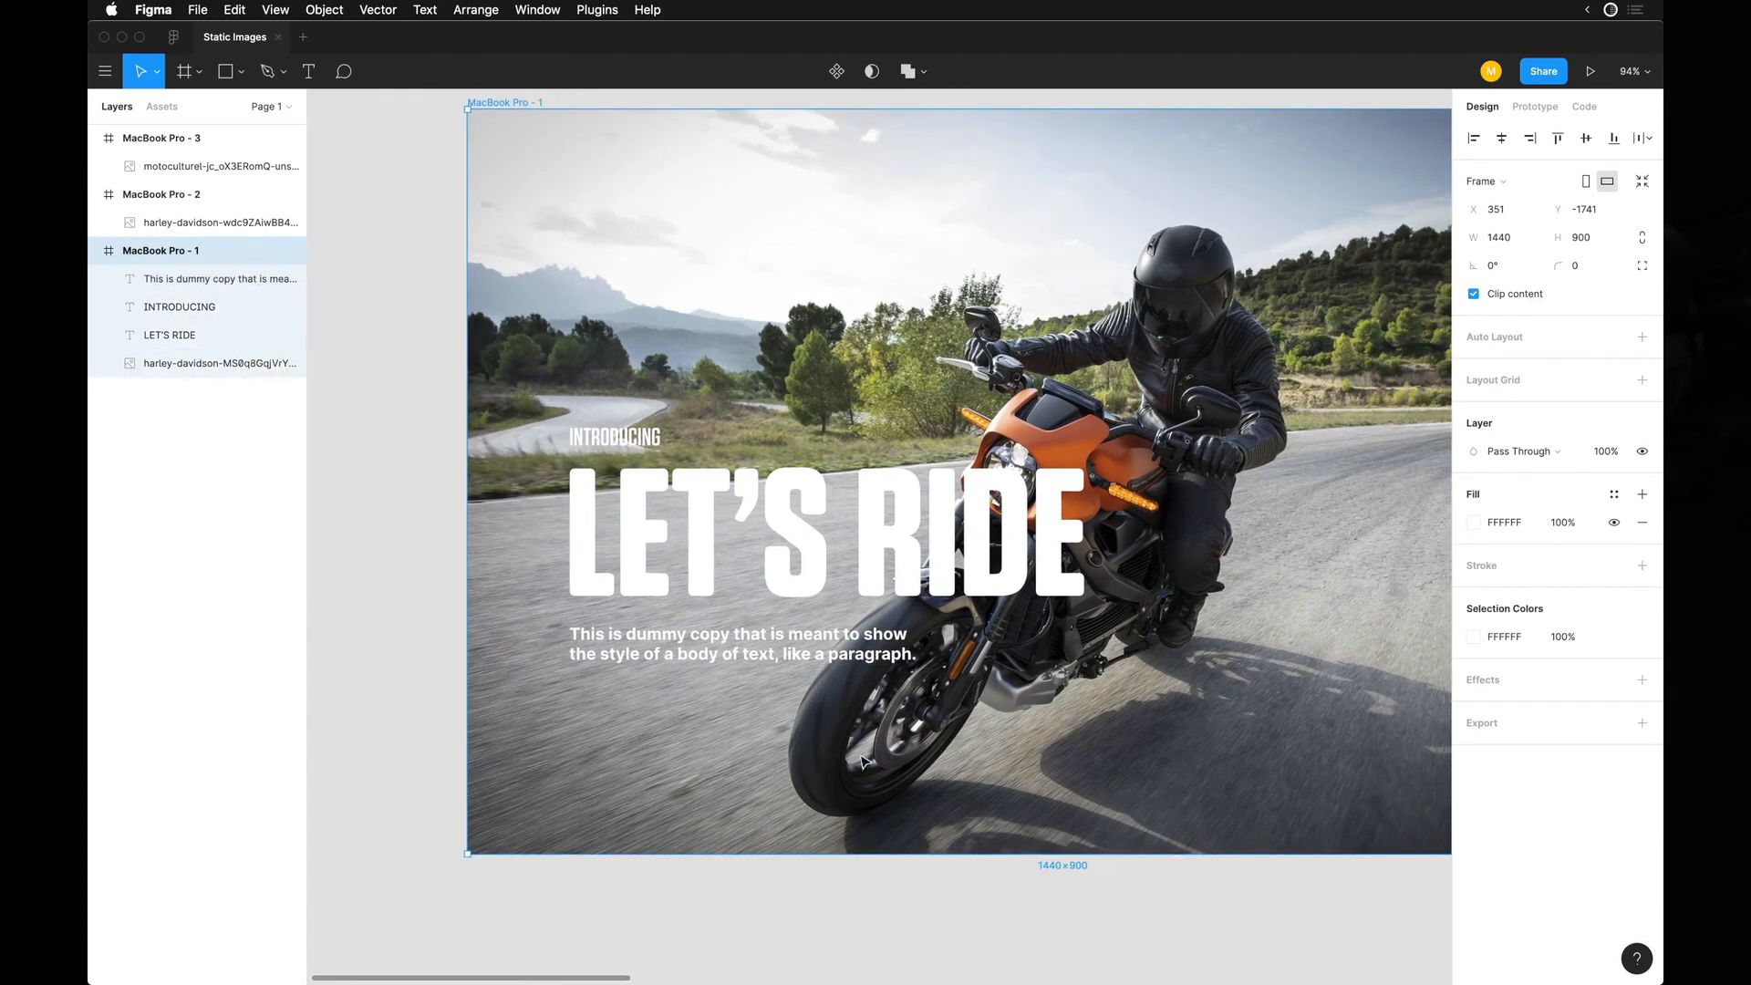
pyautogui.scroll(5, 697, 583)
pyautogui.scroll(-5, 650, 479)
pyautogui.press('Escape')
pyautogui.scroll(-2, 652, 547)
pyautogui.click(538, 493)
pyautogui.keyDown('shift'); pyautogui.click(553, 583); pyautogui.keyUp('shift')
pyautogui.moveTo(574, 552); pyautogui.dragTo(655, 474)
pyautogui.press('super+z')
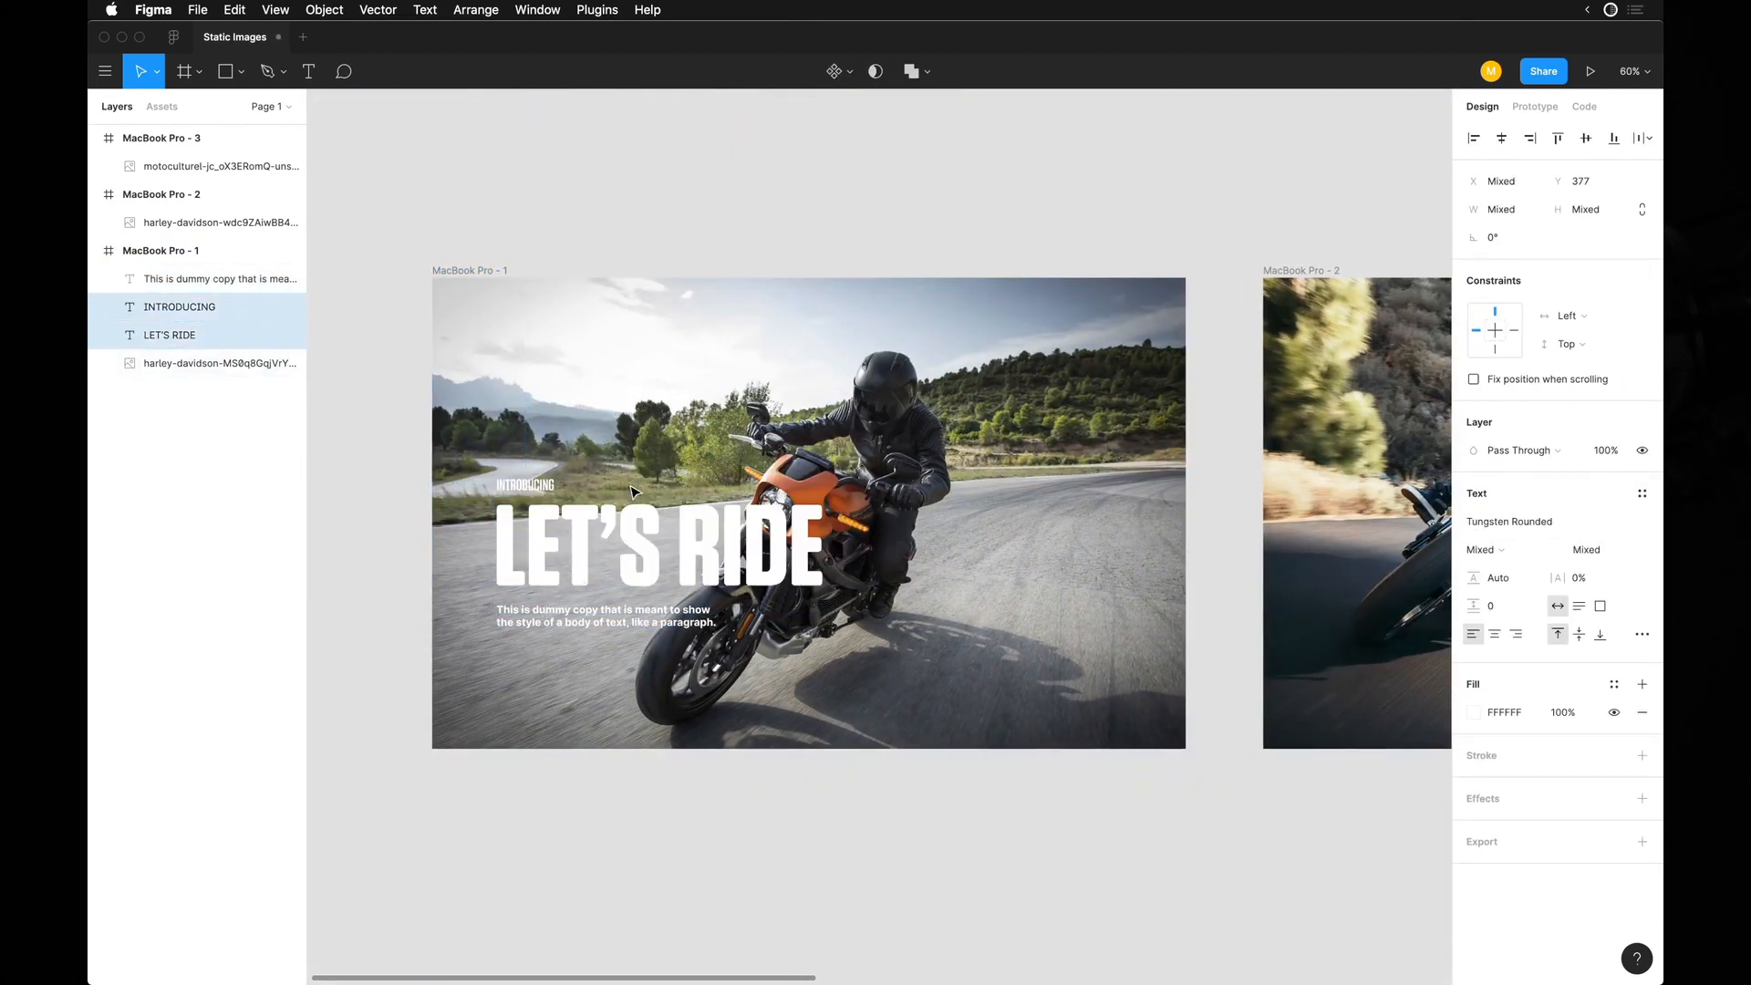
# Select the body copy, "LET'S RIDE" and "INTRODUCING" texts together and move them to the right side of the first frame.
pyautogui.click(536, 645)
pyautogui.click(551, 627)
pyautogui.keyDown('shift'); pyautogui.click(544, 542); pyautogui.keyUp('shift')
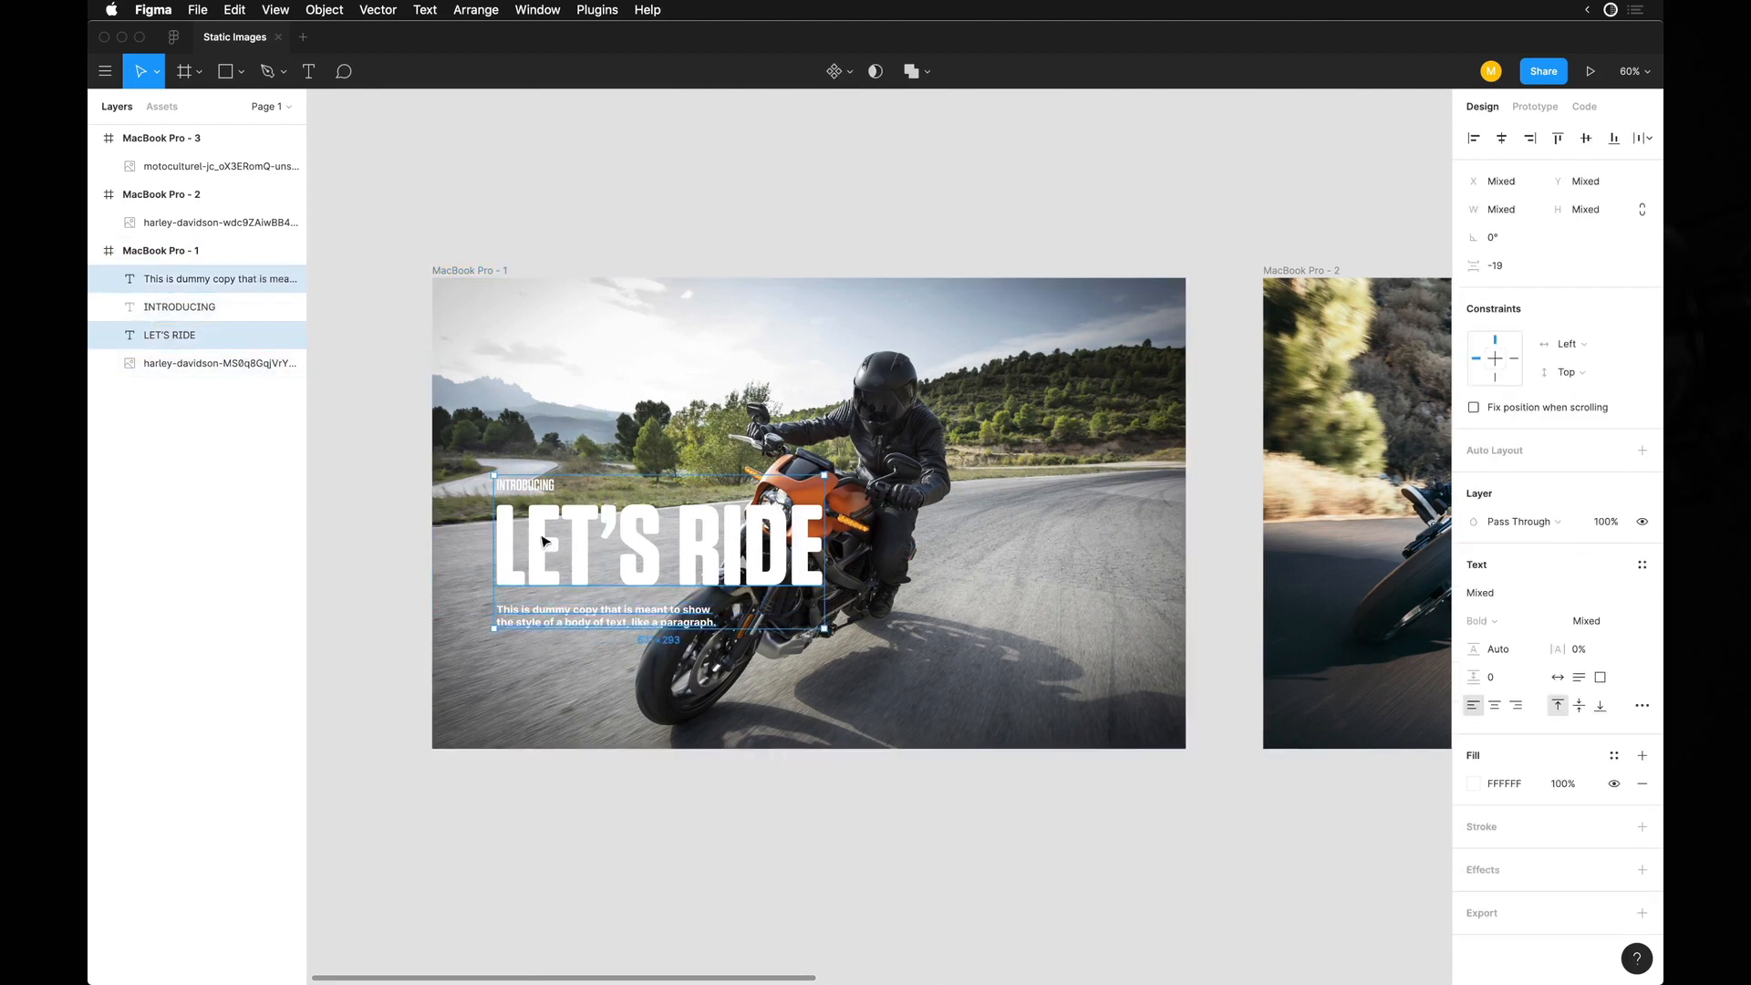
pyautogui.keyDown('shift'); pyautogui.click(538, 493); pyautogui.keyUp('shift')
pyautogui.moveTo(542, 567); pyautogui.dragTo(912, 507)
# Shift the orange motorcycle photo left within the first frame to X -368, Y -69.
pyautogui.moveTo(1024, 592)
pyautogui.mouseDown()
pyautogui.moveTo(887, 627)
pyautogui.moveTo(1067, 602)
pyautogui.moveTo(1003, 609)
pyautogui.mouseUp()
pyautogui.moveTo(869, 552); pyautogui.dragTo(706, 543)
pyautogui.scroll(2, 709, 548)
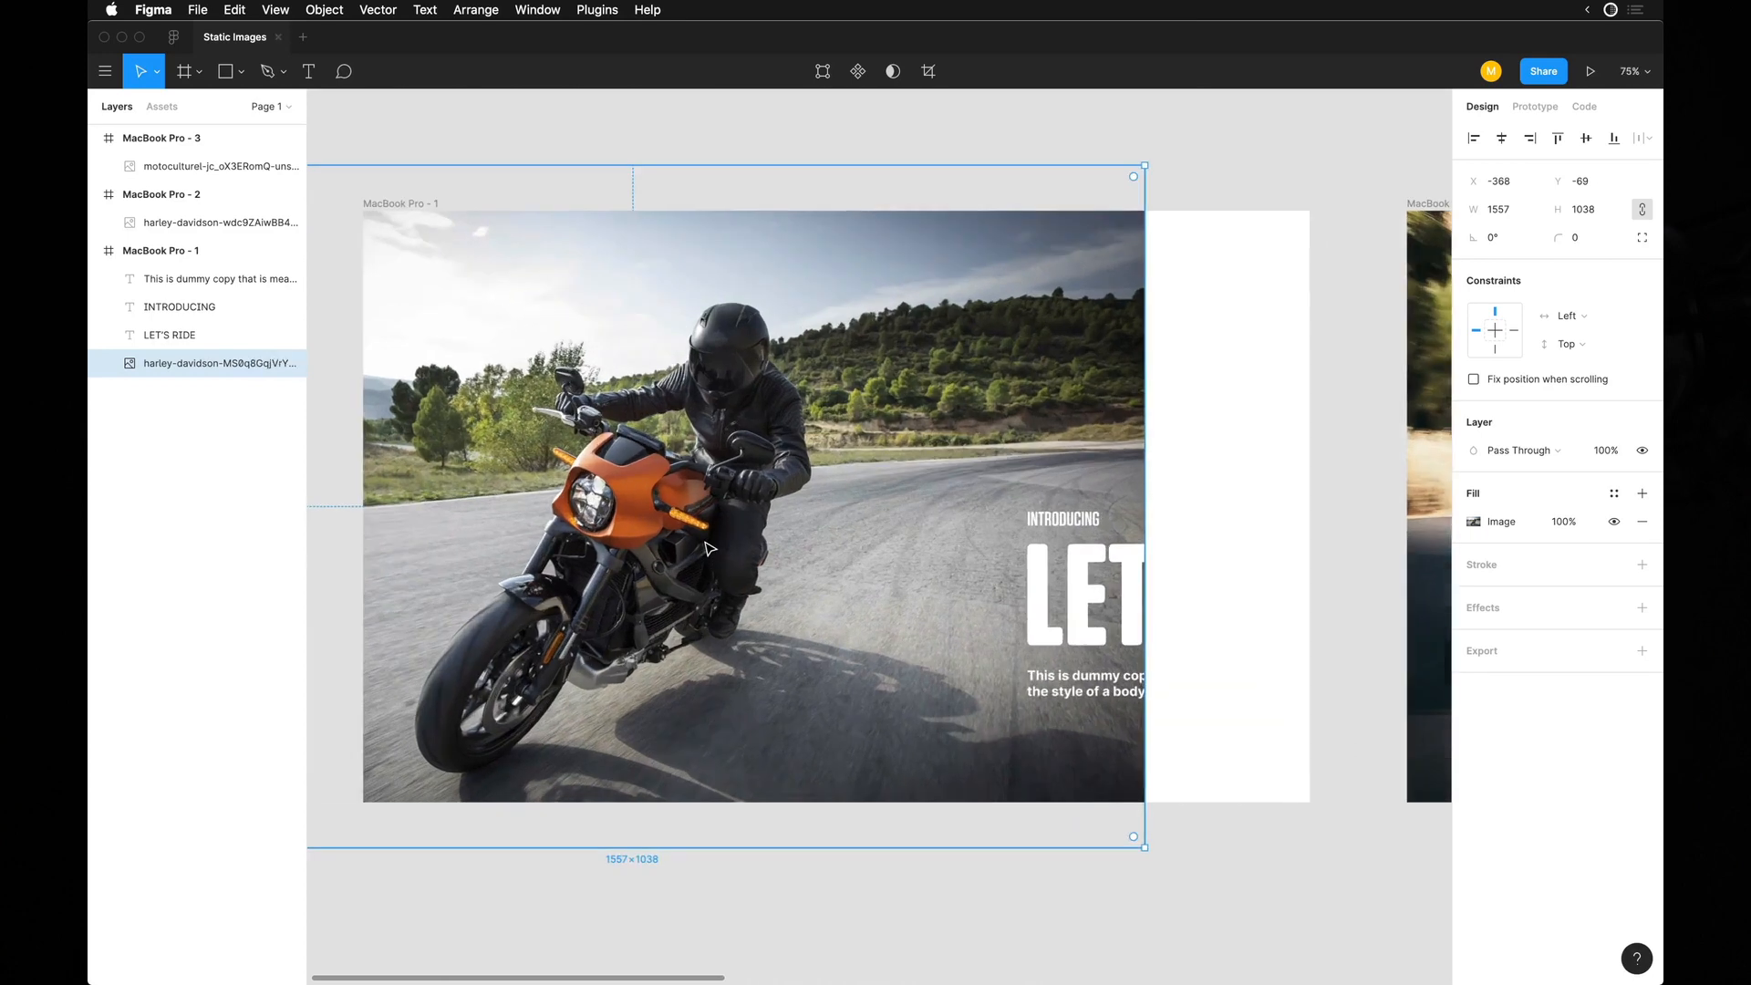
# Hide the interface and move the three texts left so they fit inside the first frame.
pyautogui.press('super+backslash')
pyautogui.moveTo(1300, 430); pyautogui.dragTo(1067, 699)
pyautogui.keyDown('shift'); pyautogui.click(1092, 357); pyautogui.keyUp('shift')
pyautogui.moveTo(1196, 573); pyautogui.dragTo(1058, 552)
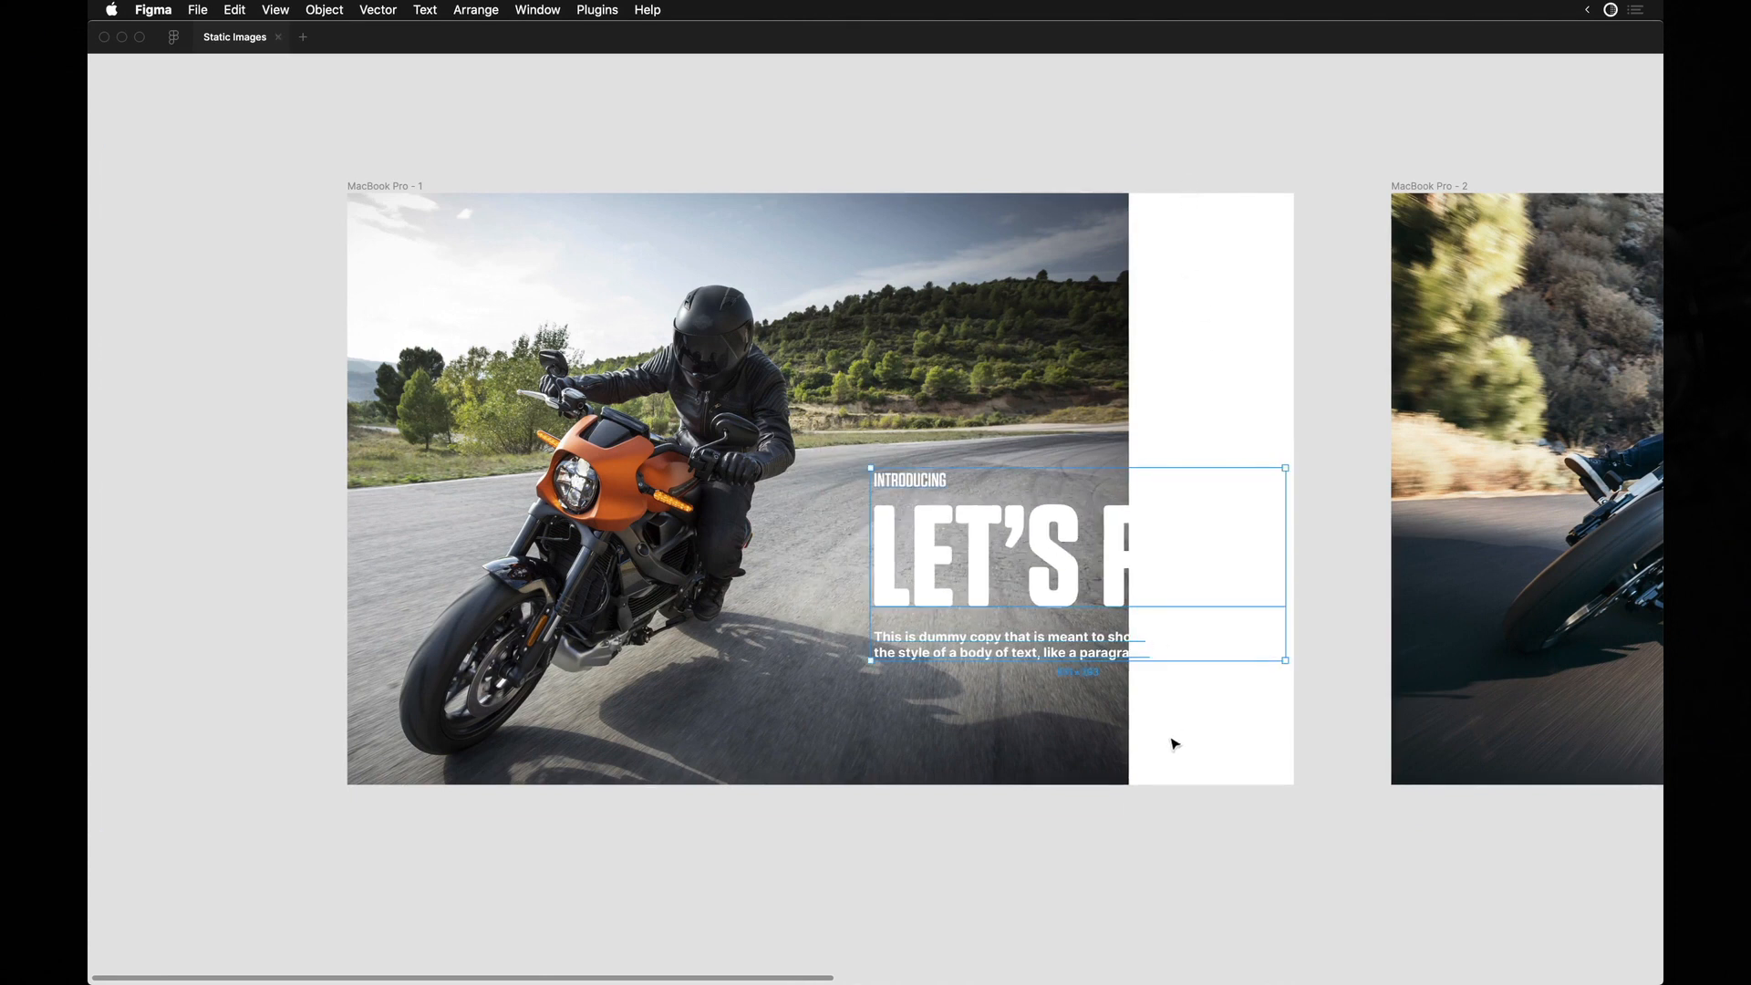
# Nudge the orange motorcycle photo slightly further left in the first frame.
pyautogui.click(1014, 392)
pyautogui.moveTo(896, 368); pyautogui.dragTo(861, 367)
# Recolour the three texts near-black with a colour sampled by the eyedropper and move them slightly left.
pyautogui.click(942, 501)
pyautogui.moveTo(955, 640); pyautogui.dragTo(949, 657)
pyautogui.press('i')
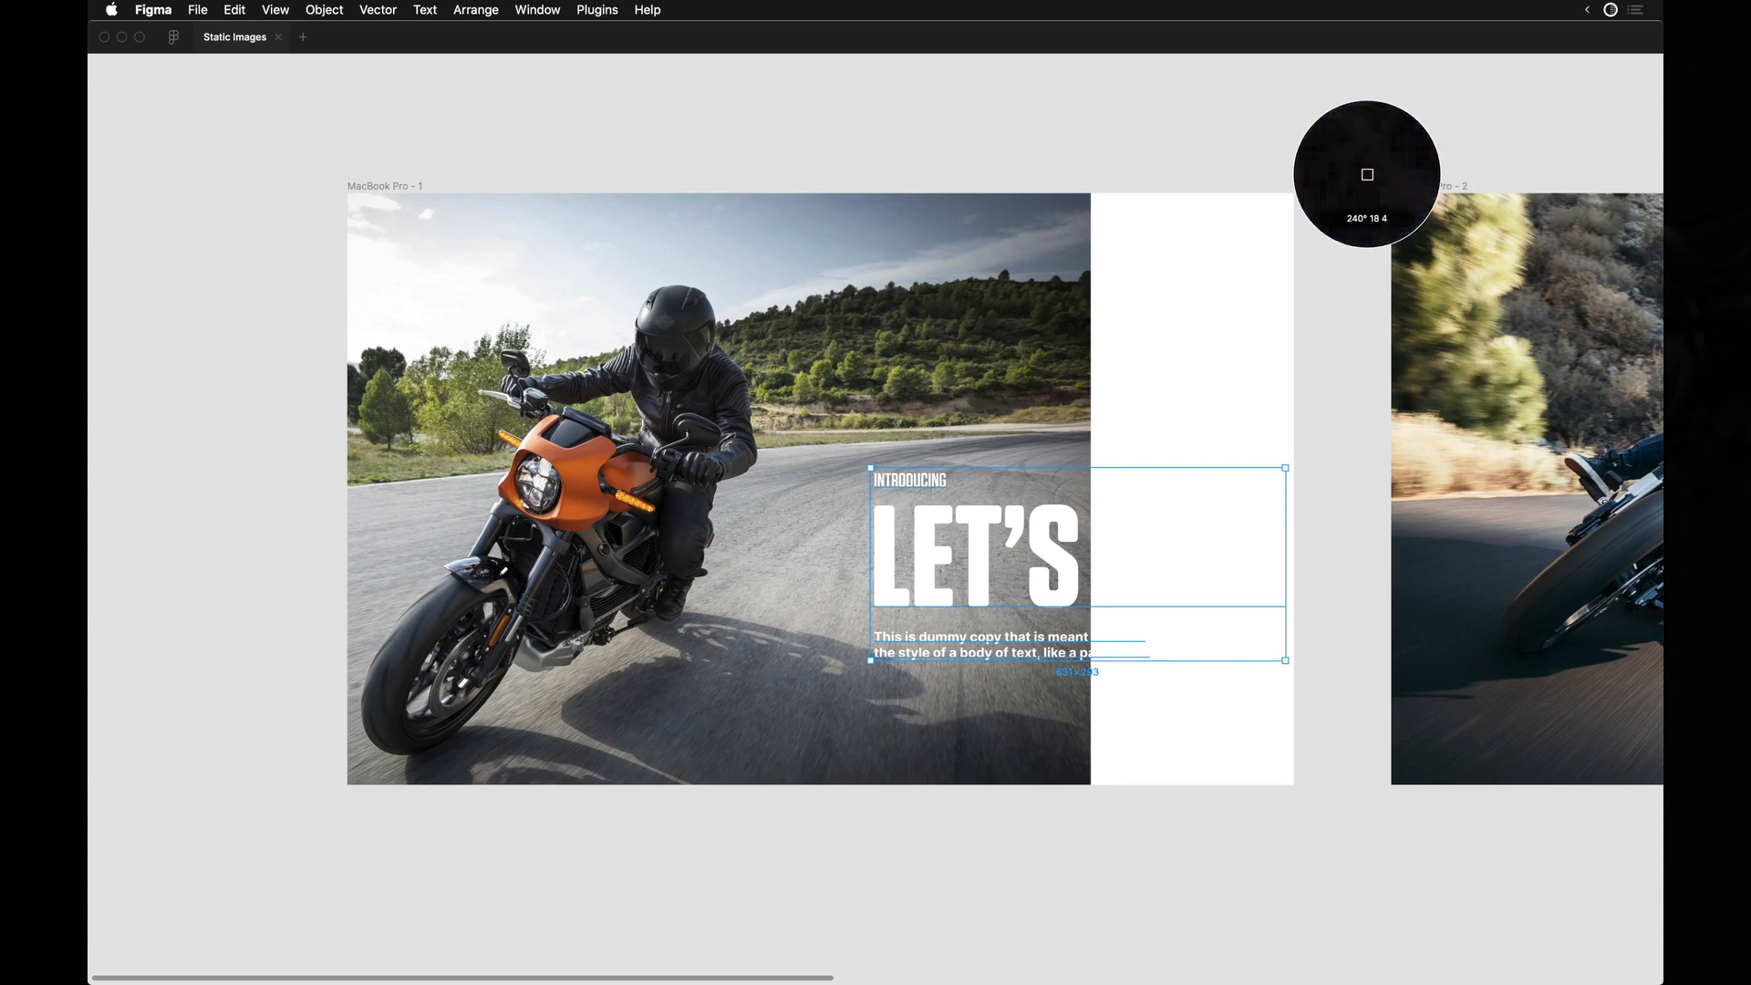
pyautogui.click(690, 528)
pyautogui.moveTo(989, 544); pyautogui.dragTo(978, 544)
# Draw a 752 × 900 rectangle over the right-hand part of the first frame at X 688, Y 0, and show the interface.
pyautogui.press('r')
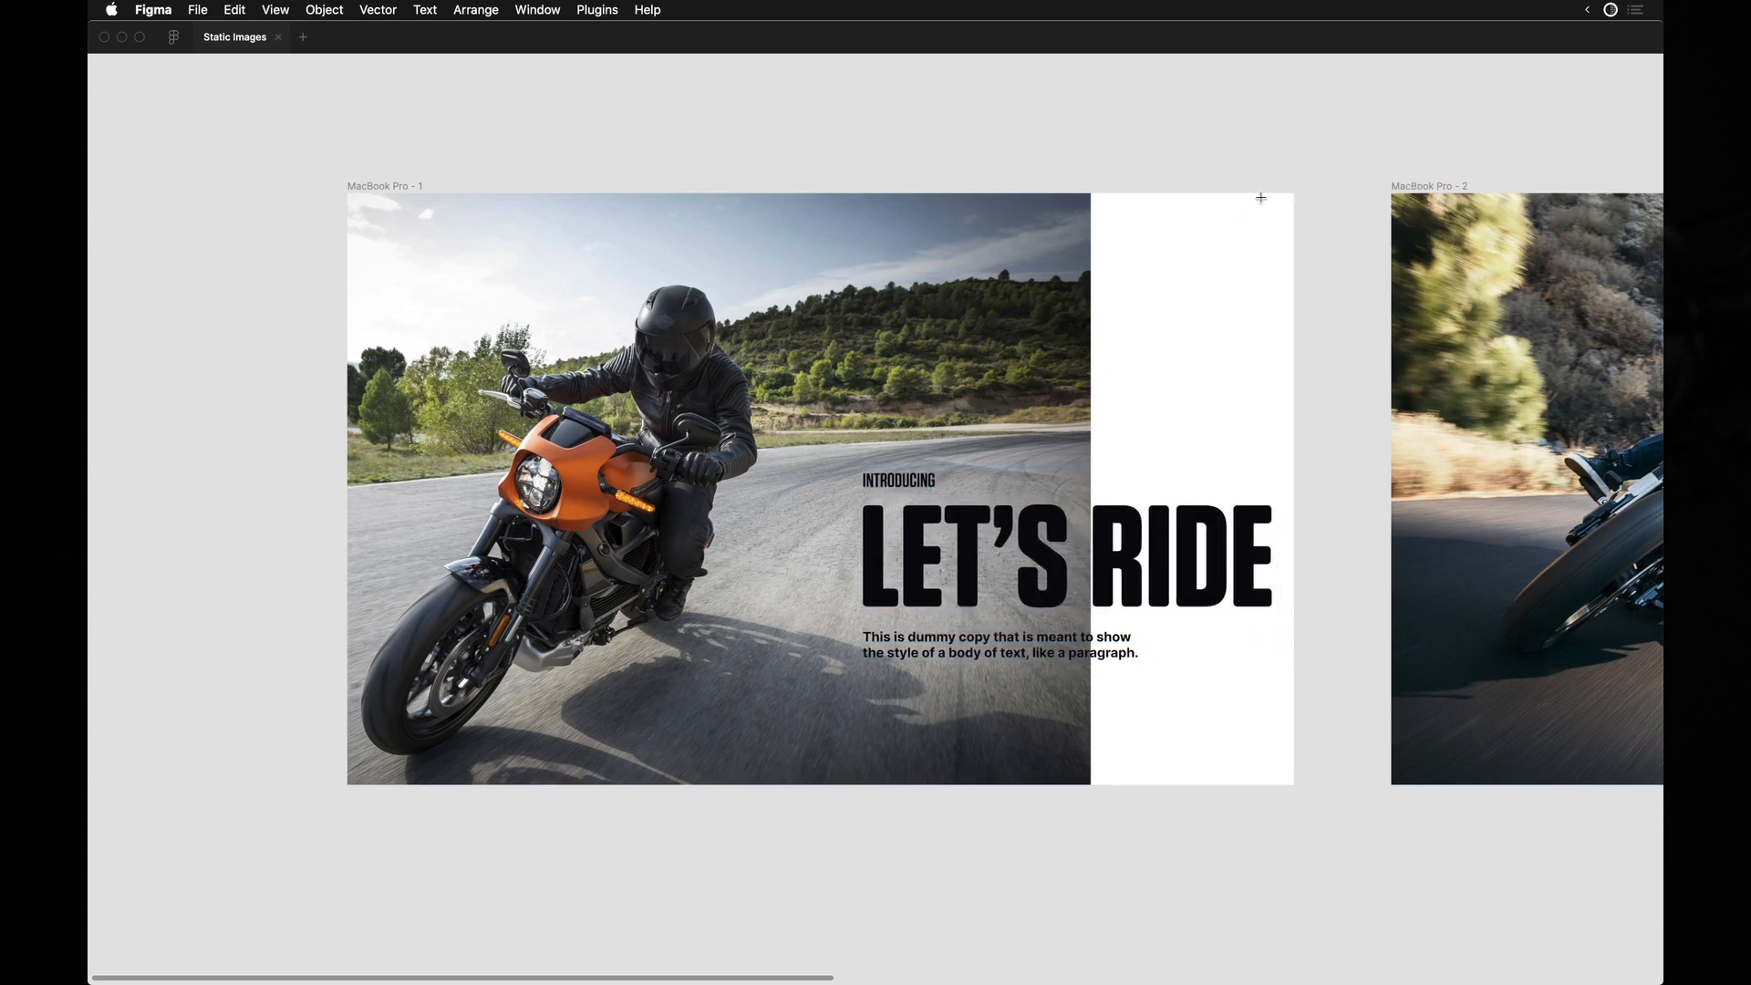
pyautogui.moveTo(1288, 192); pyautogui.dragTo(800, 785)
pyautogui.press('super+backslash')
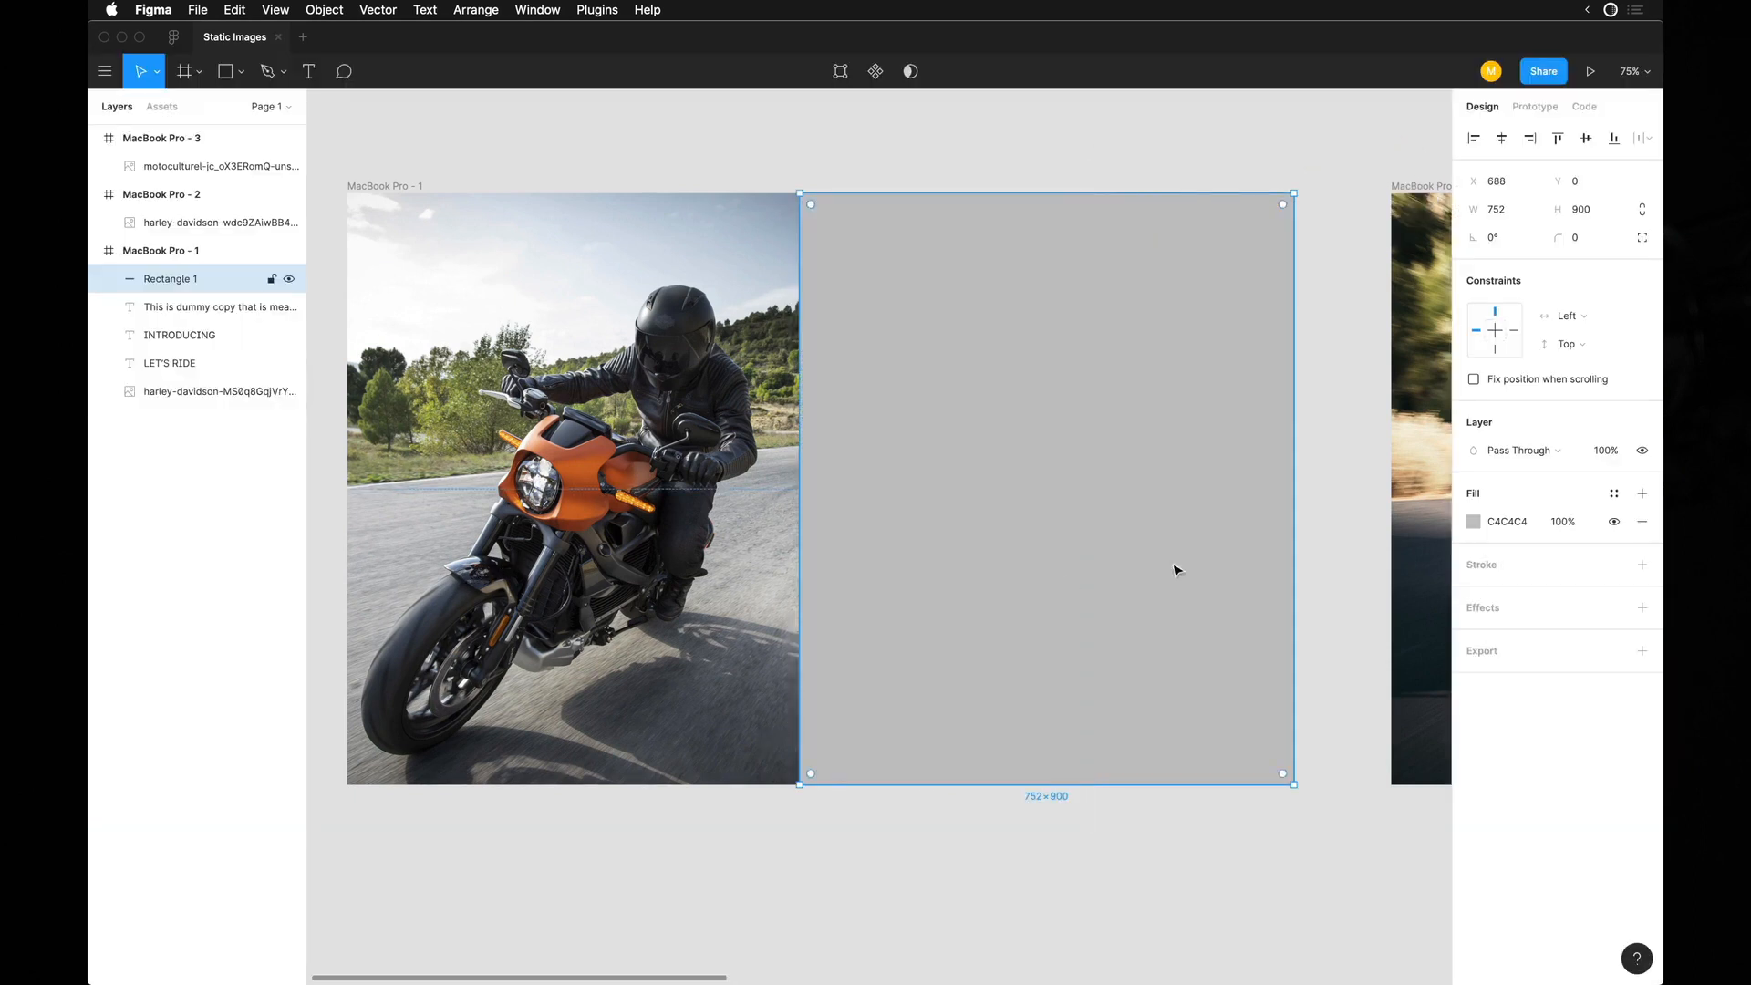
# Fill the rectangle with a horizontal linear gradient, from solid white over its right part to transparent at its left edge.
pyautogui.click(1474, 522)
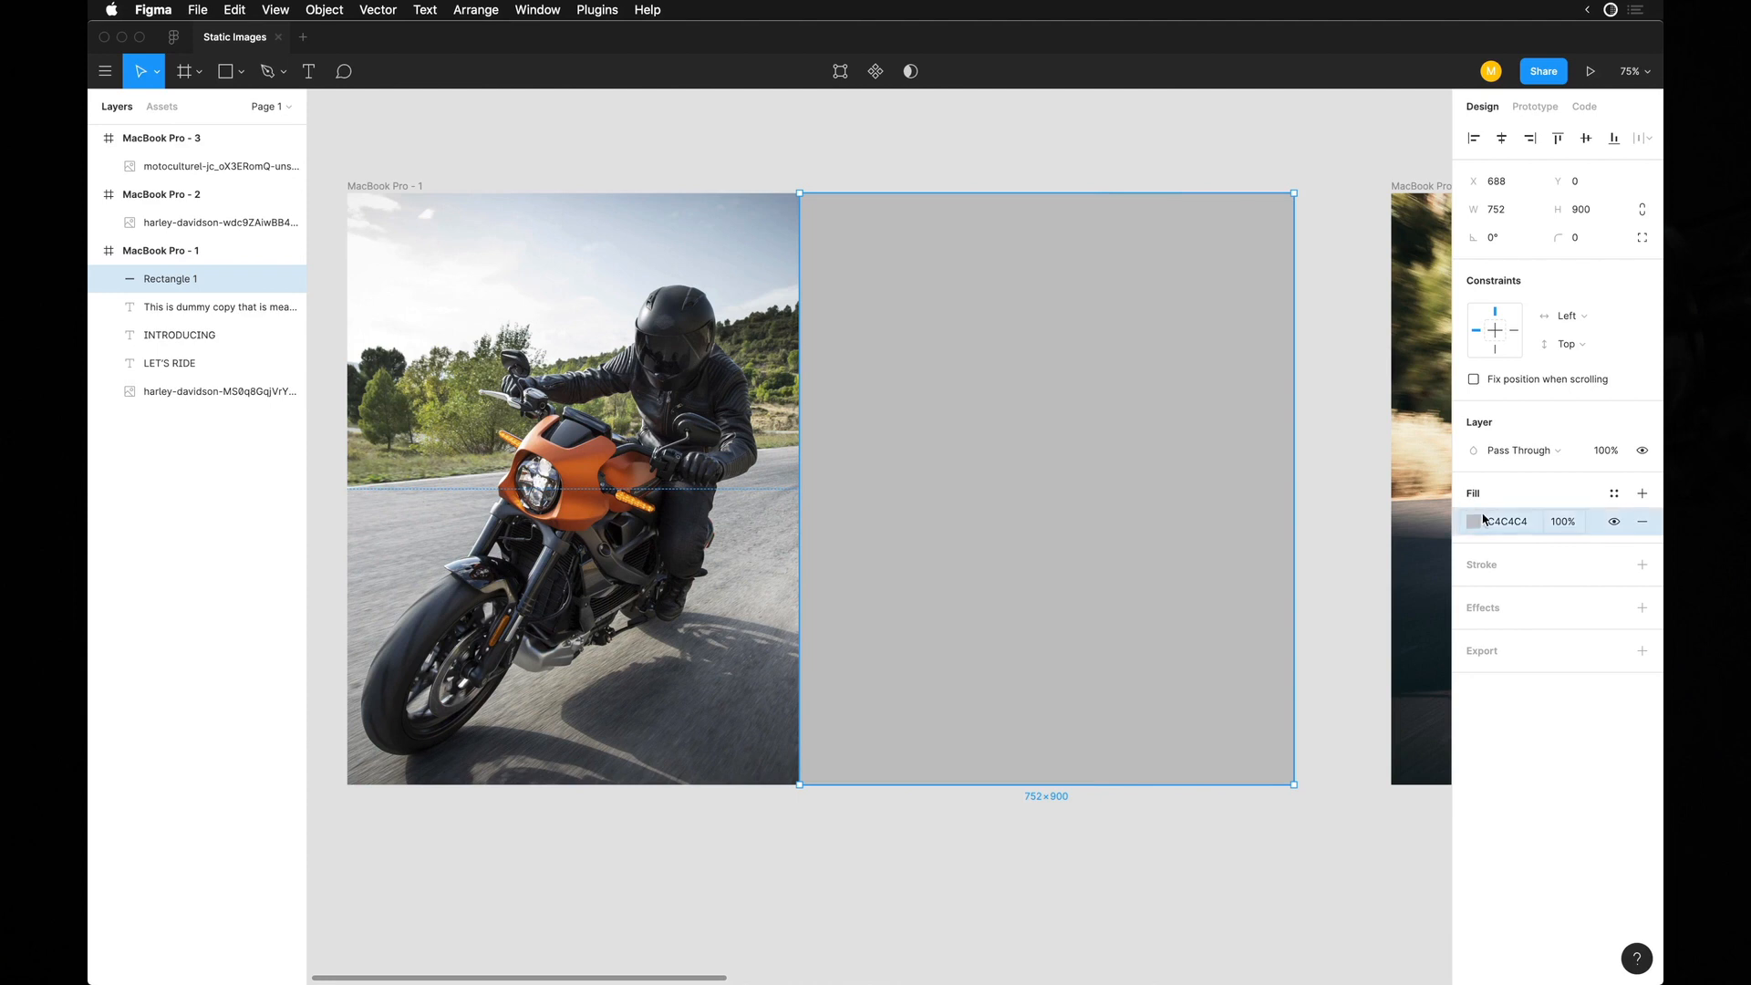
pyautogui.click(1473, 521)
pyautogui.click(1336, 536)
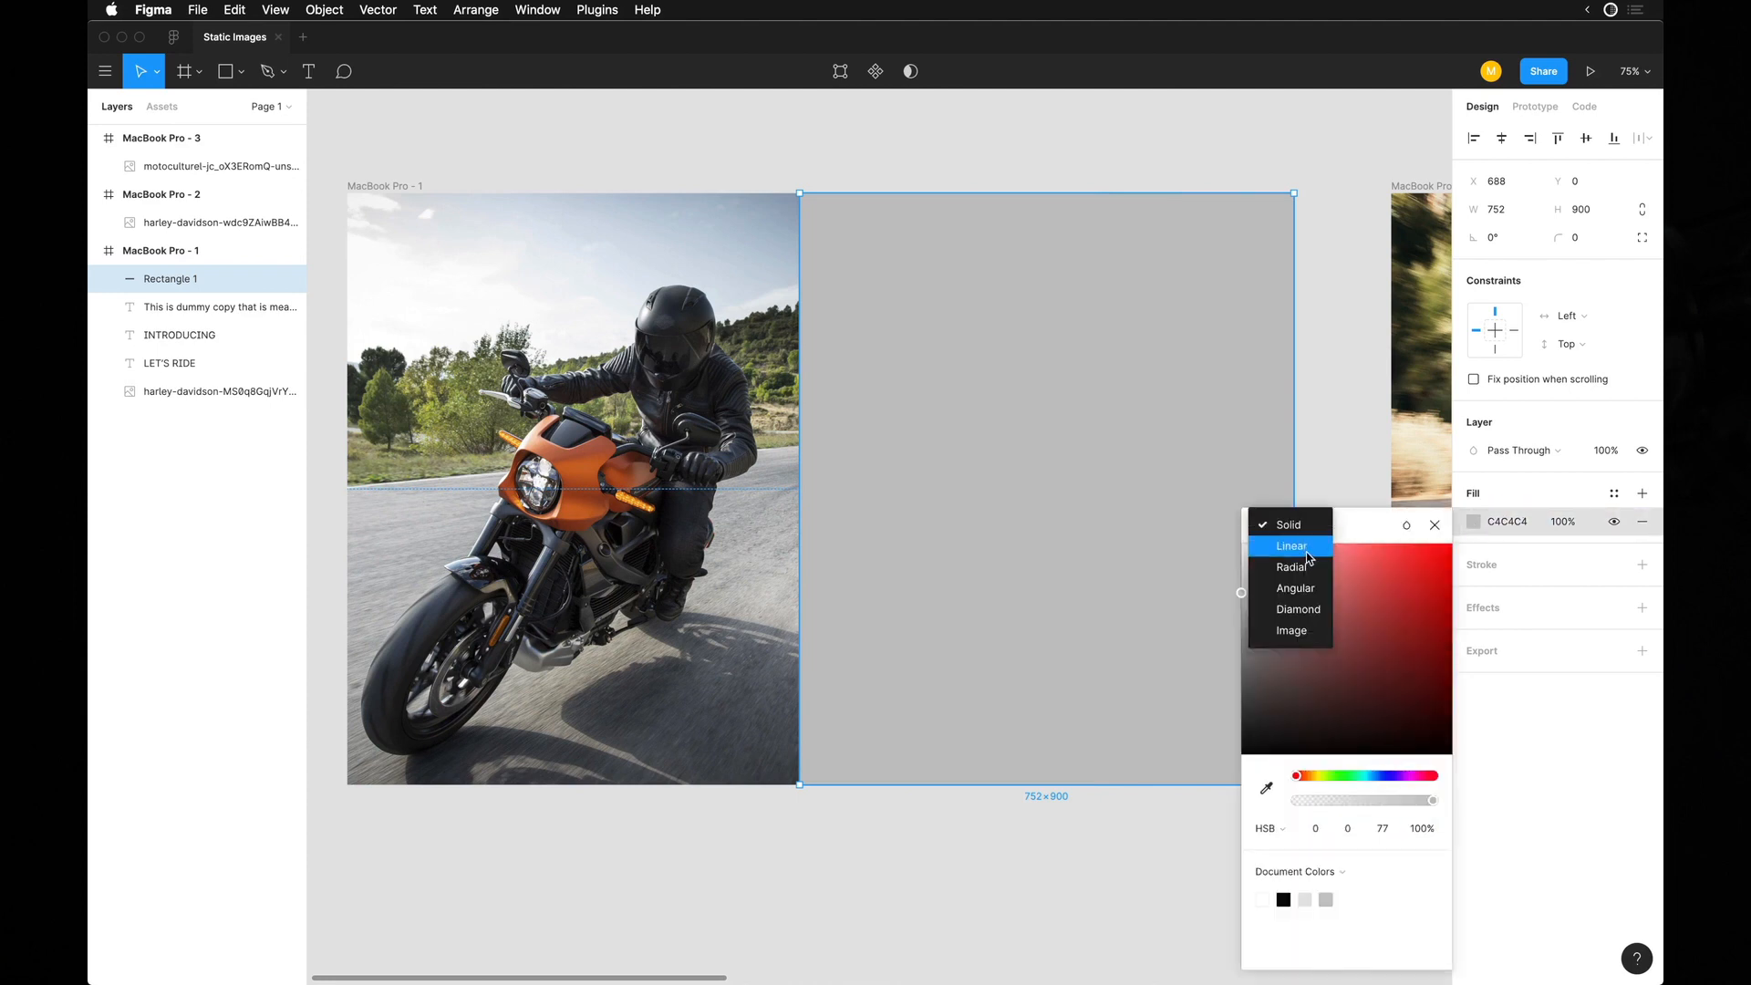
pyautogui.click(1310, 547)
pyautogui.hscroll(2, 1093, 252)
pyautogui.moveTo(960, 180); pyautogui.dragTo(1002, 476)
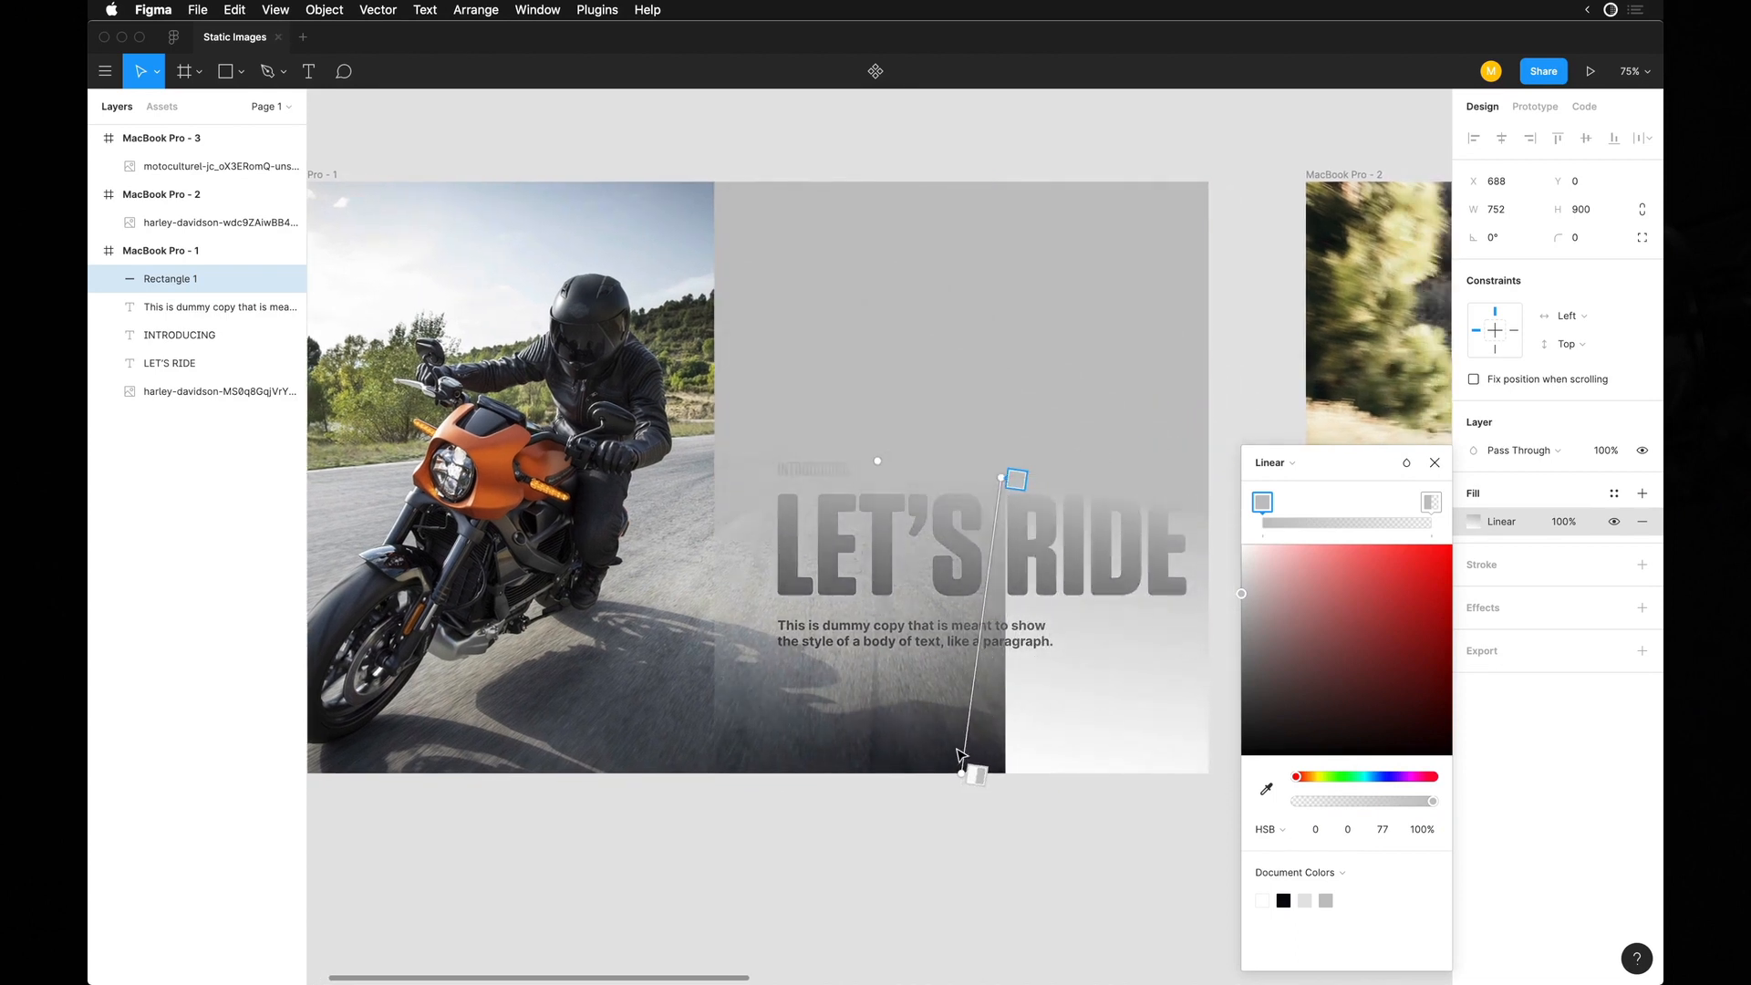
pyautogui.moveTo(960, 773); pyautogui.dragTo(688, 474)
pyautogui.moveTo(688, 474); pyautogui.dragTo(714, 477)
pyautogui.moveTo(1242, 593); pyautogui.dragTo(1176, 498)
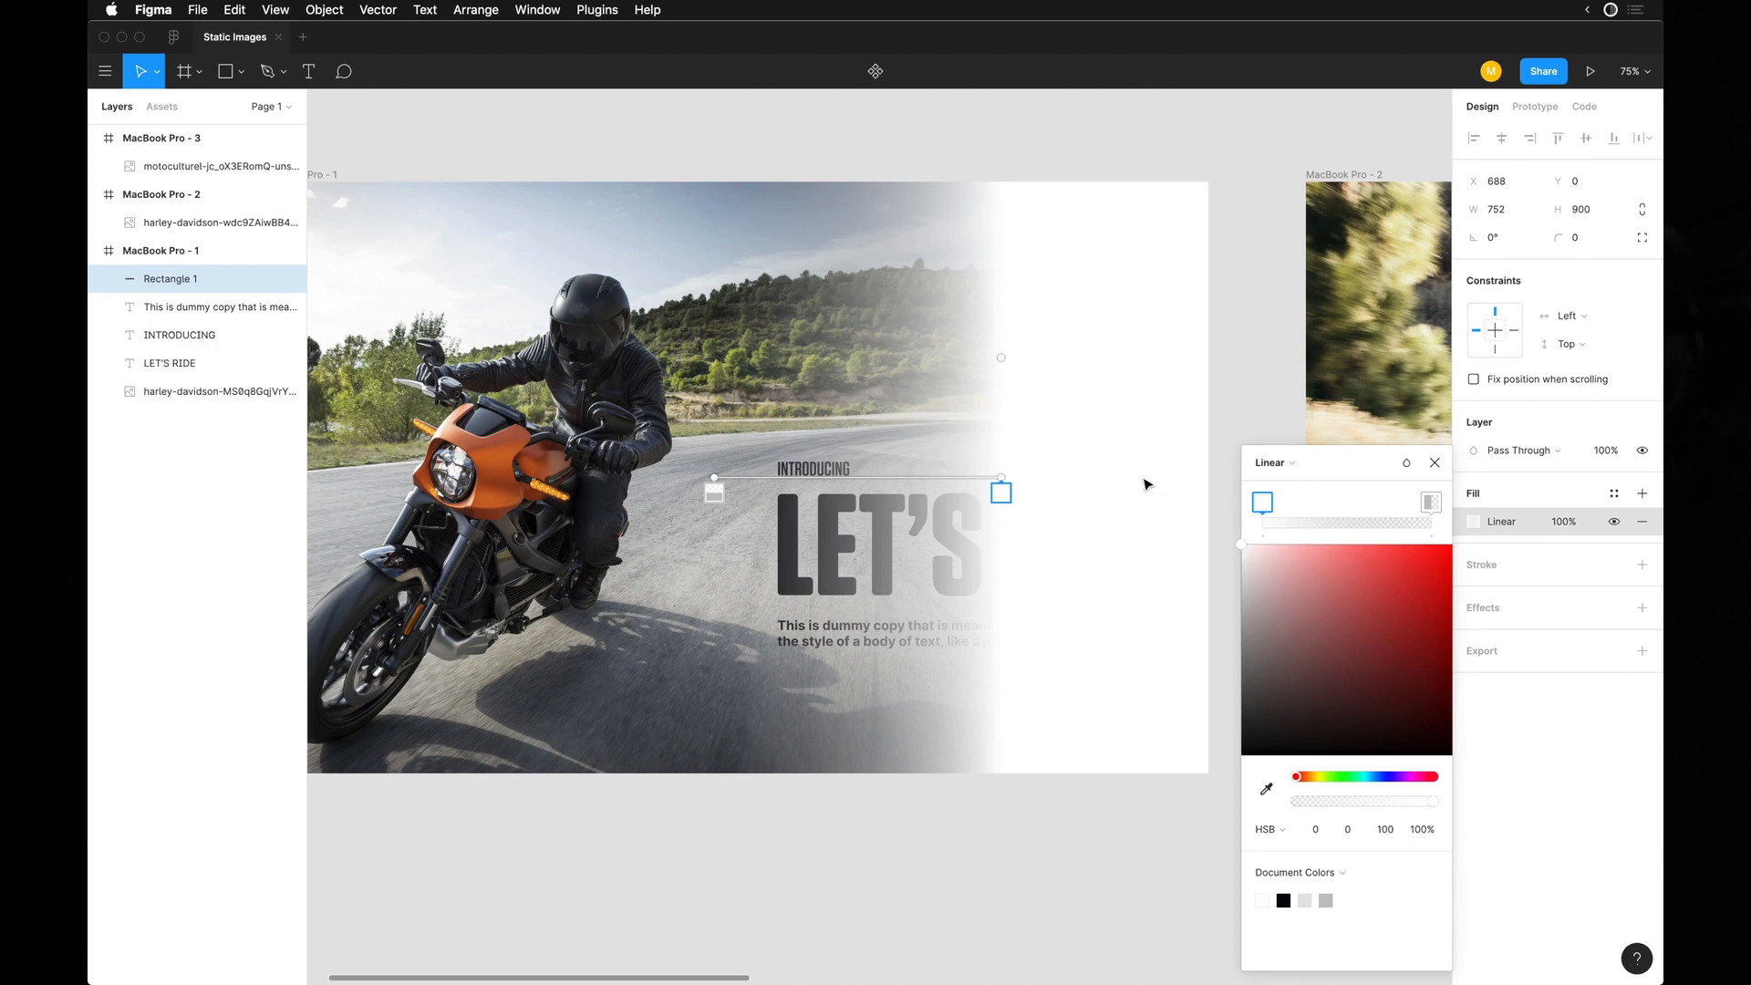
# Recolour both gradient stops slate grey (HSB 222, 11, 48) using colour sampled from the road in the photo.
pyautogui.click(720, 488)
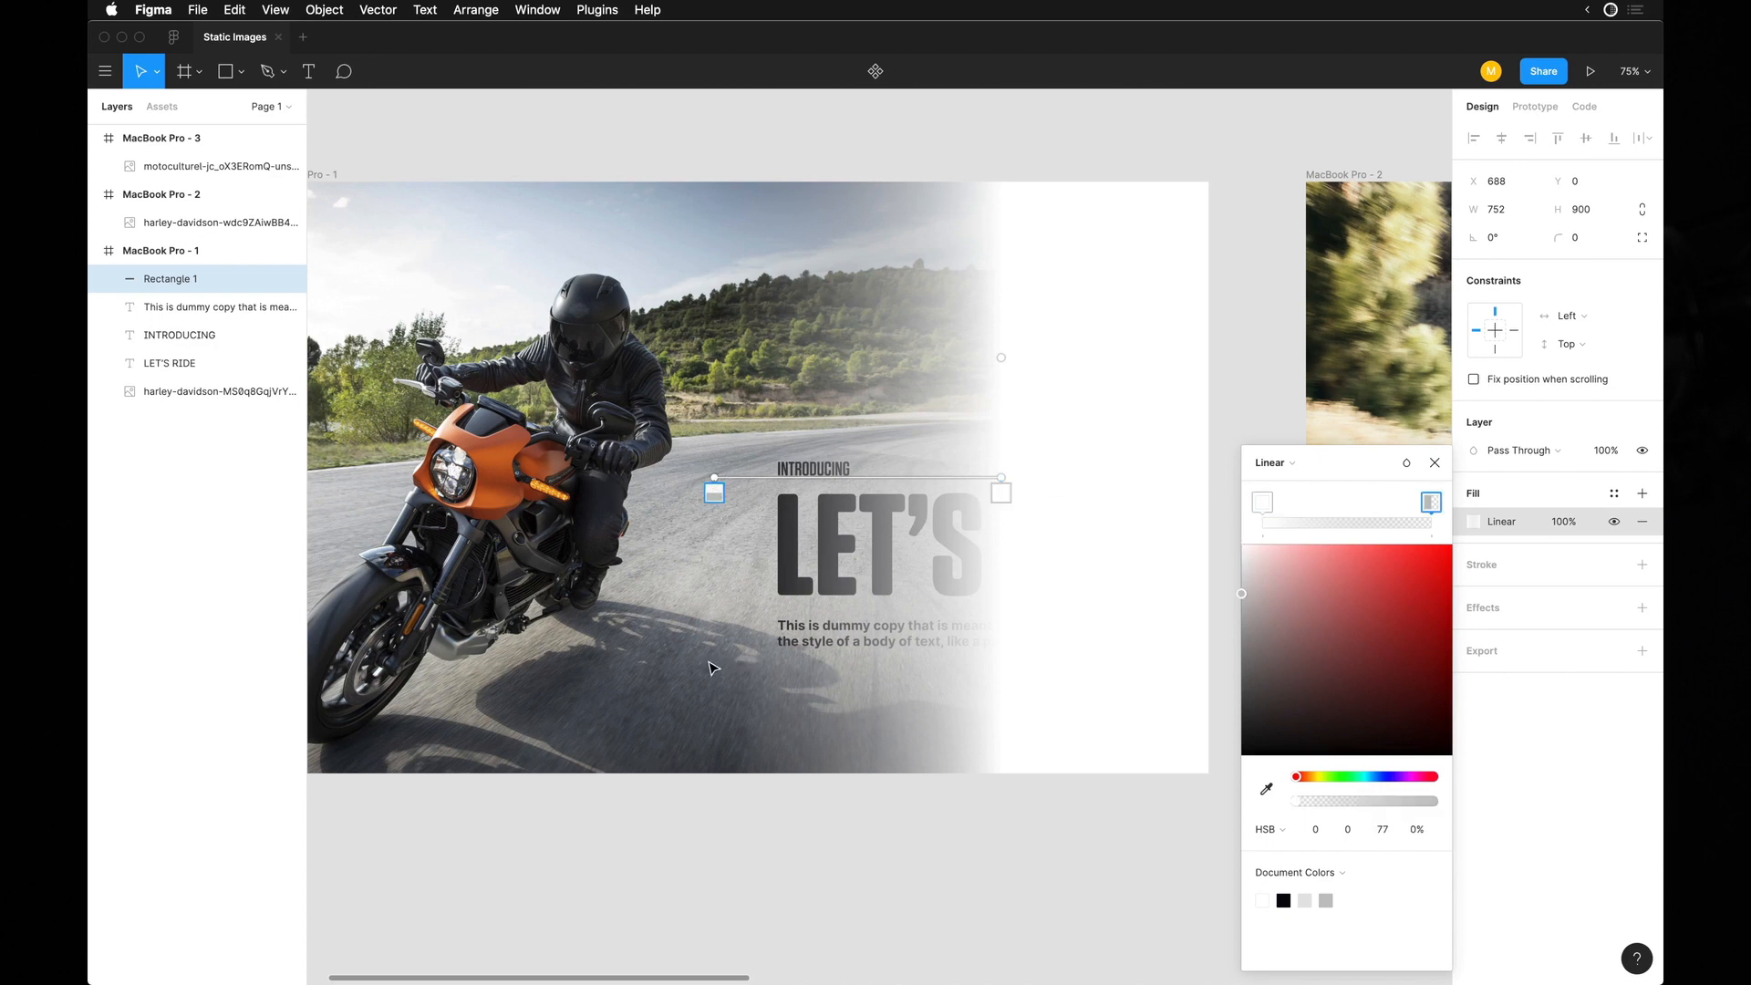
pyautogui.press('i')
pyautogui.click(725, 610)
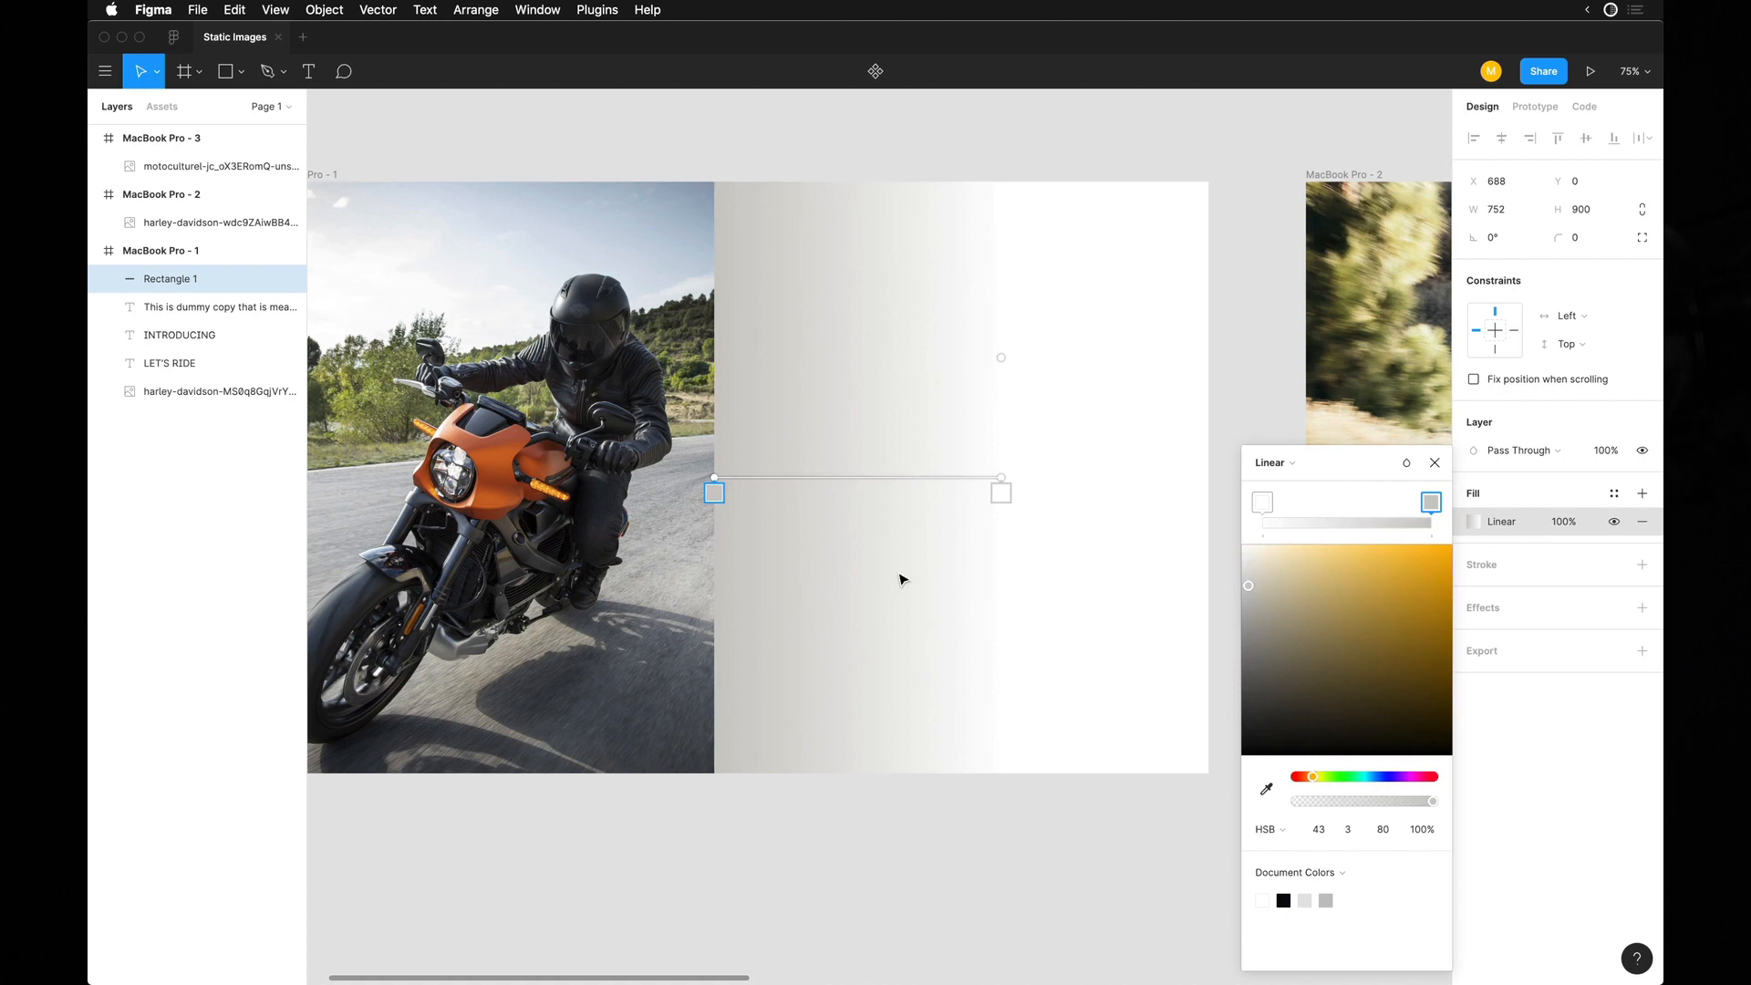
pyautogui.click(1007, 491)
pyautogui.press('i')
pyautogui.click(695, 627)
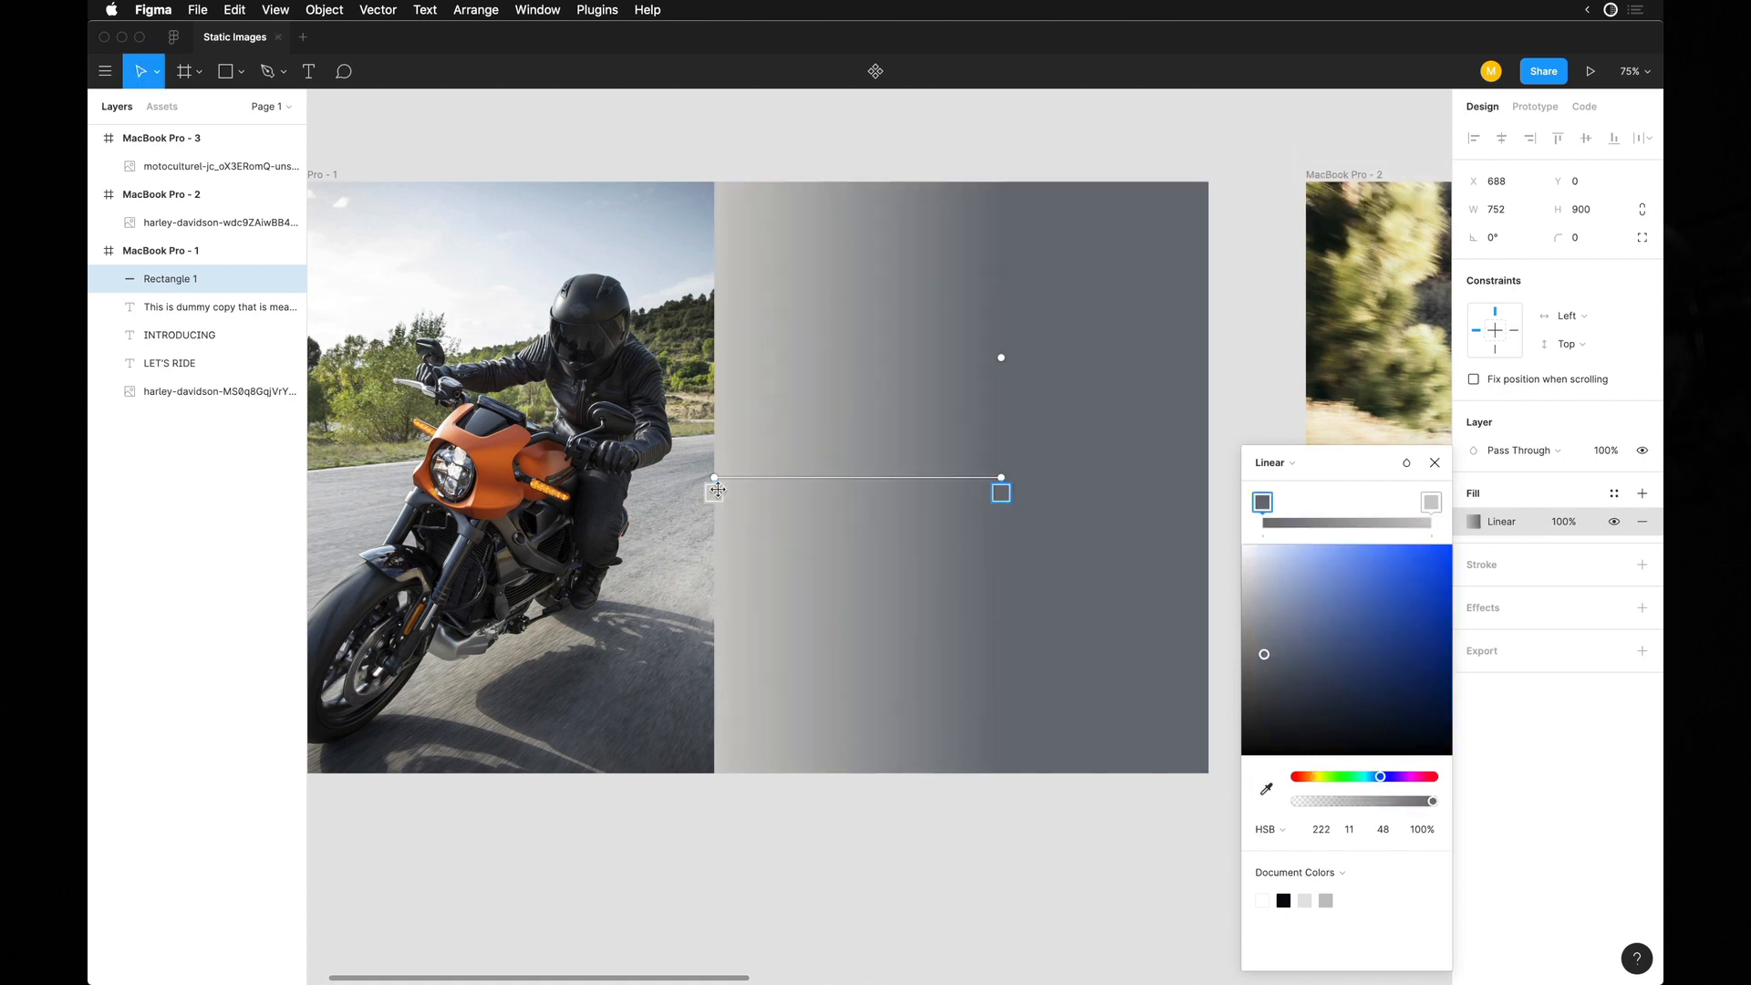
pyautogui.click(716, 490)
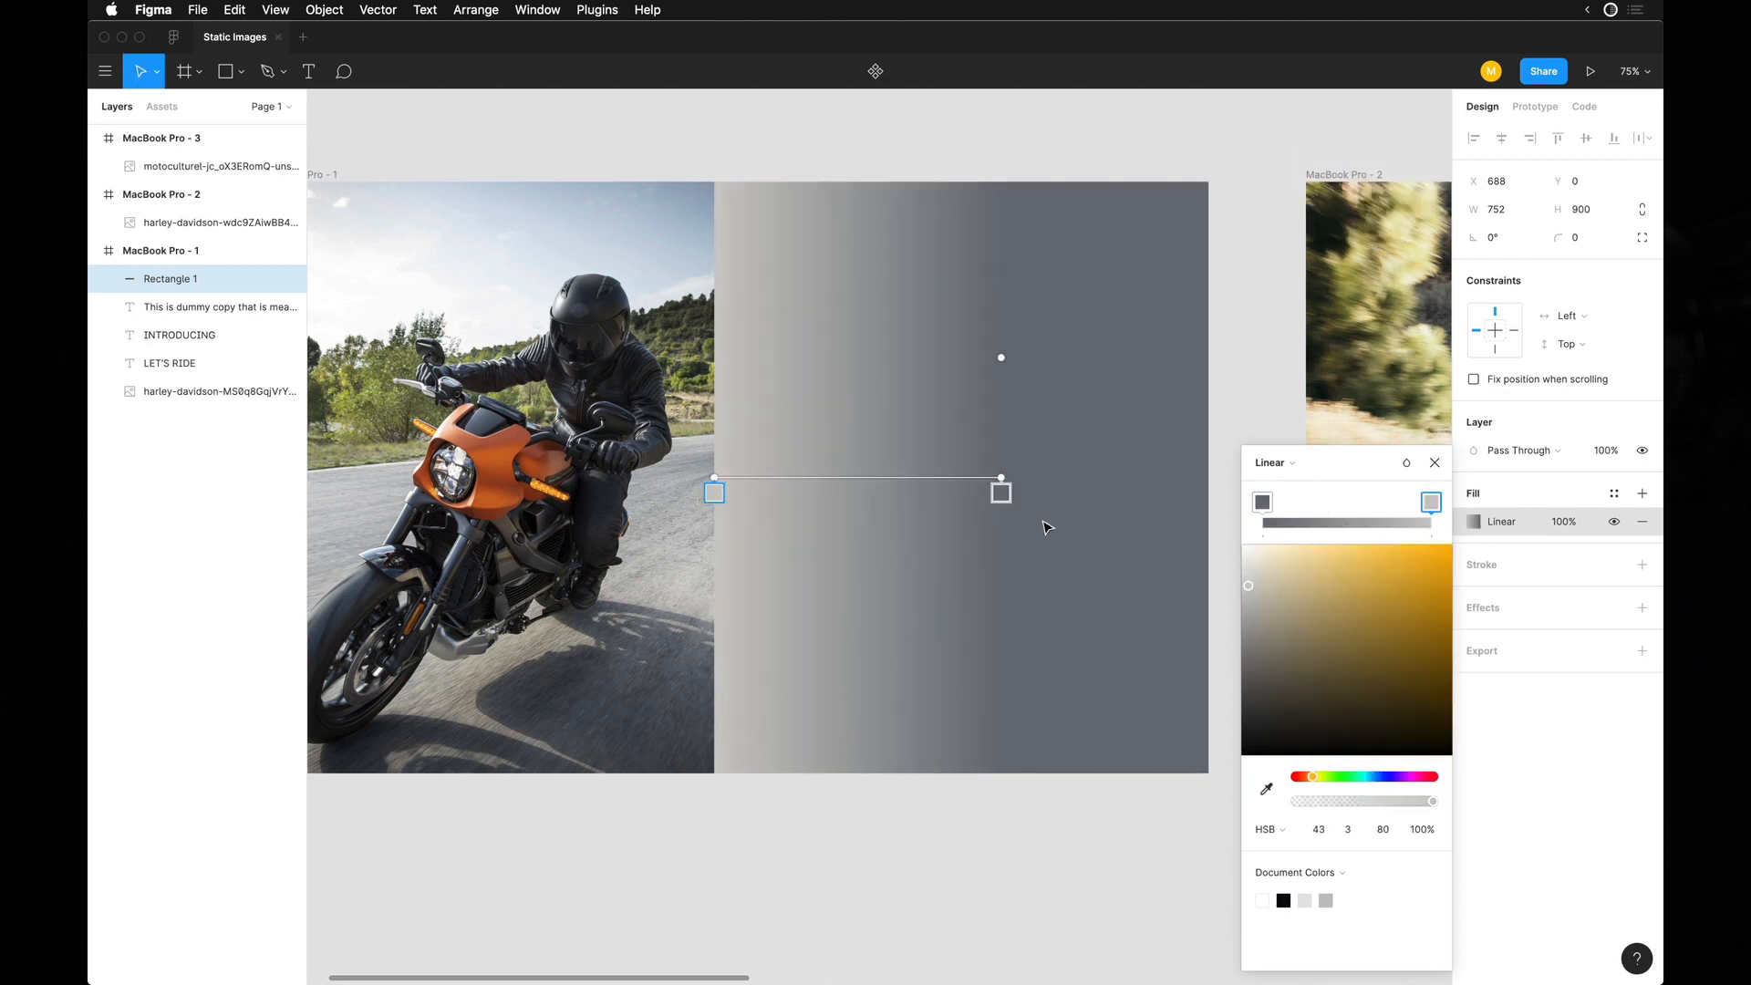
pyautogui.press('i')
pyautogui.click(1001, 491)
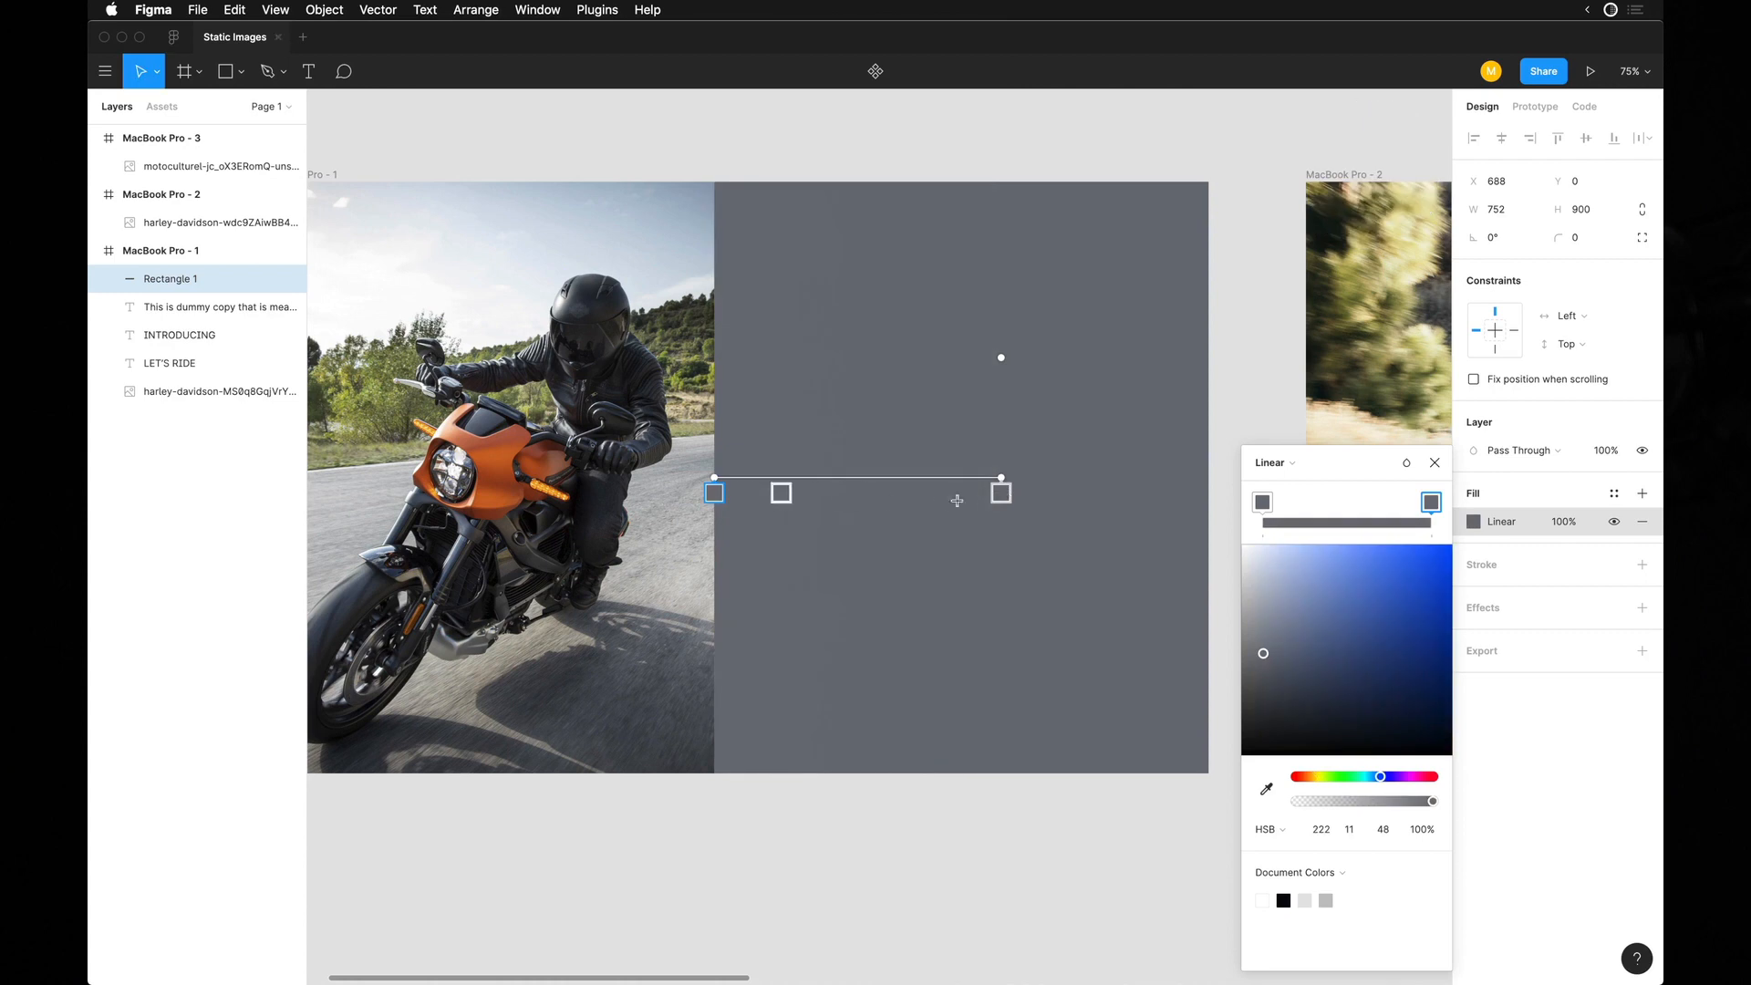
# Set the opacity of the rectangle's left gradient stop to 0% and close the fill settings.
pyautogui.click(1423, 830)
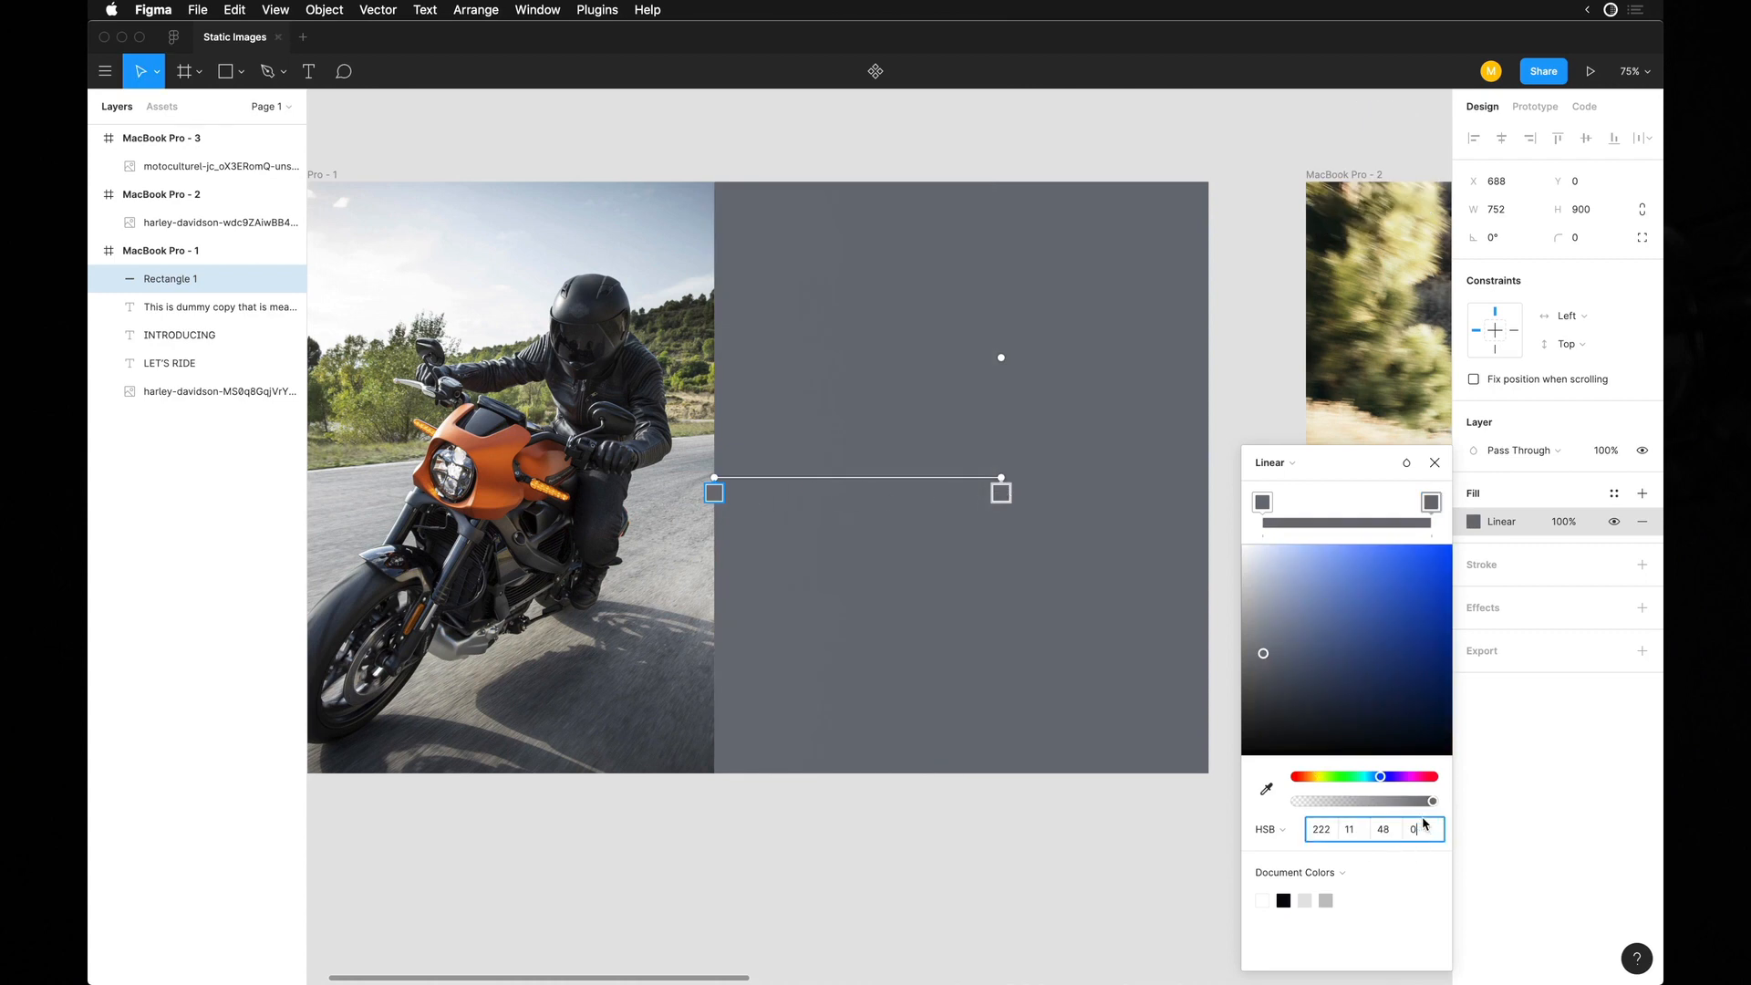
pyautogui.write('0')
pyautogui.press('Return')
pyautogui.click(908, 844)
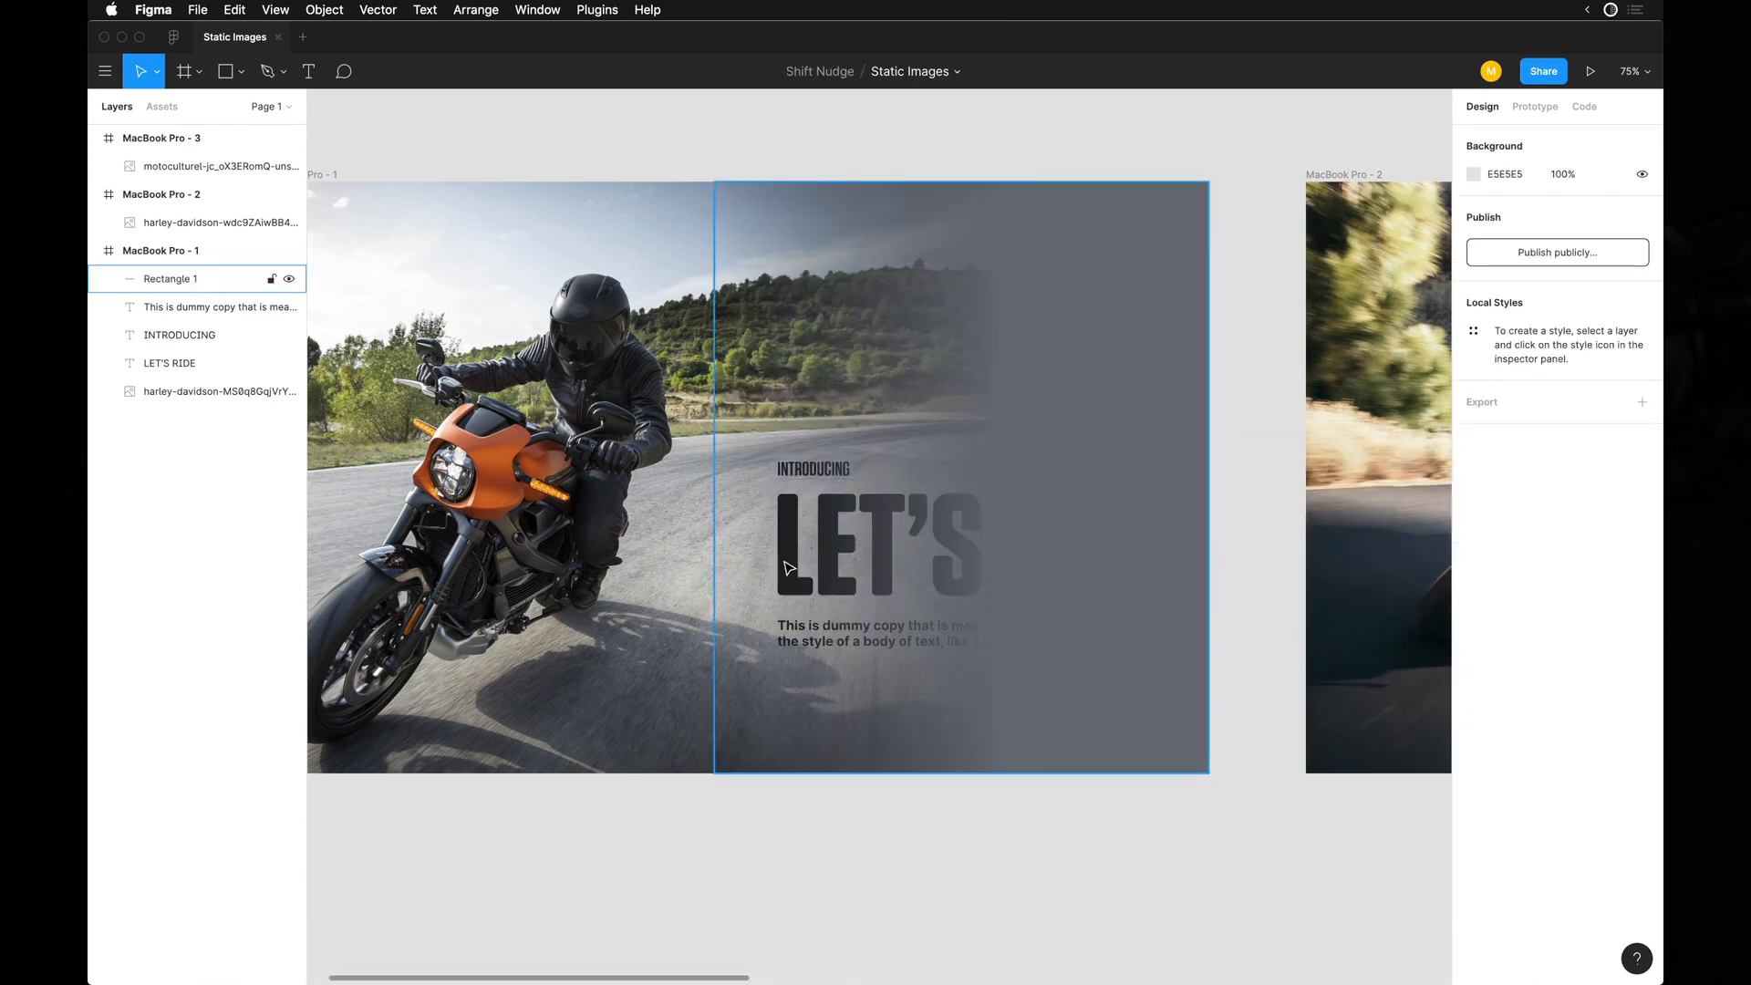
# Send the gradient rectangle behind the three texts but above the photo, and hide the interface to view the frame.
pyautogui.click(1045, 454)
pyautogui.press('super+bracketleft')
pyautogui.press('super+bracketleft')
pyautogui.press('super+bracketleft')
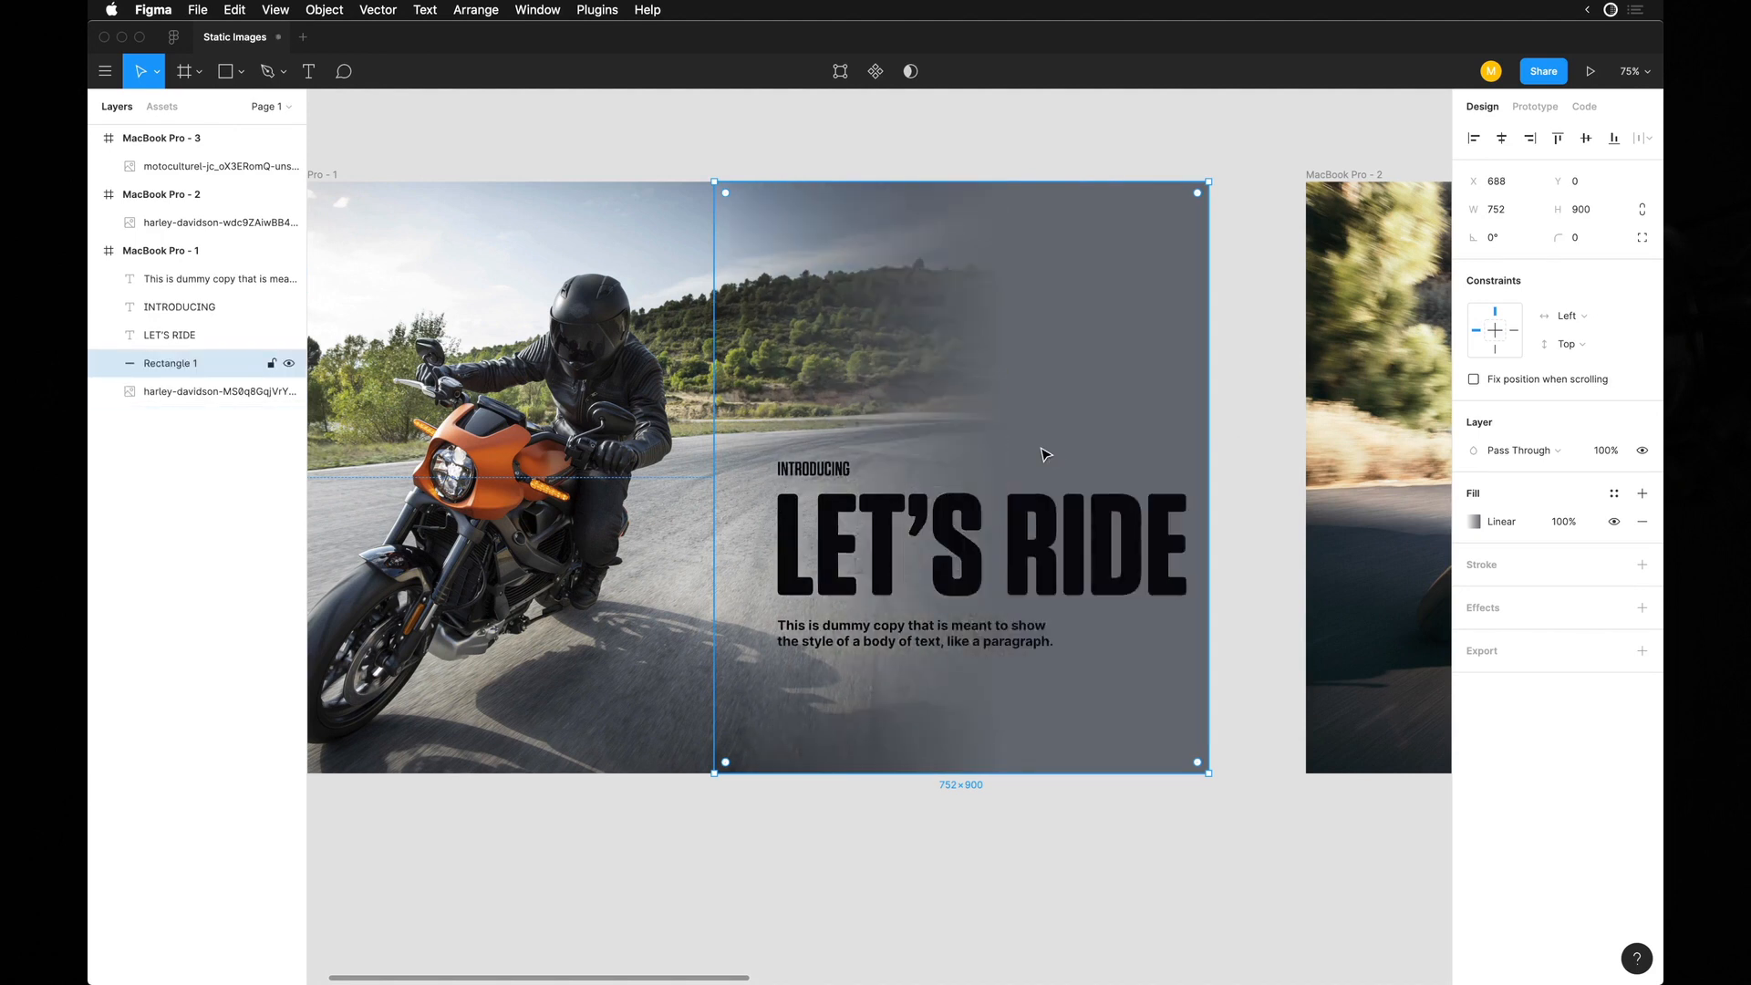
pyautogui.scroll(-2, 848, 782)
pyautogui.click(848, 800)
pyautogui.scroll(3, 848, 801)
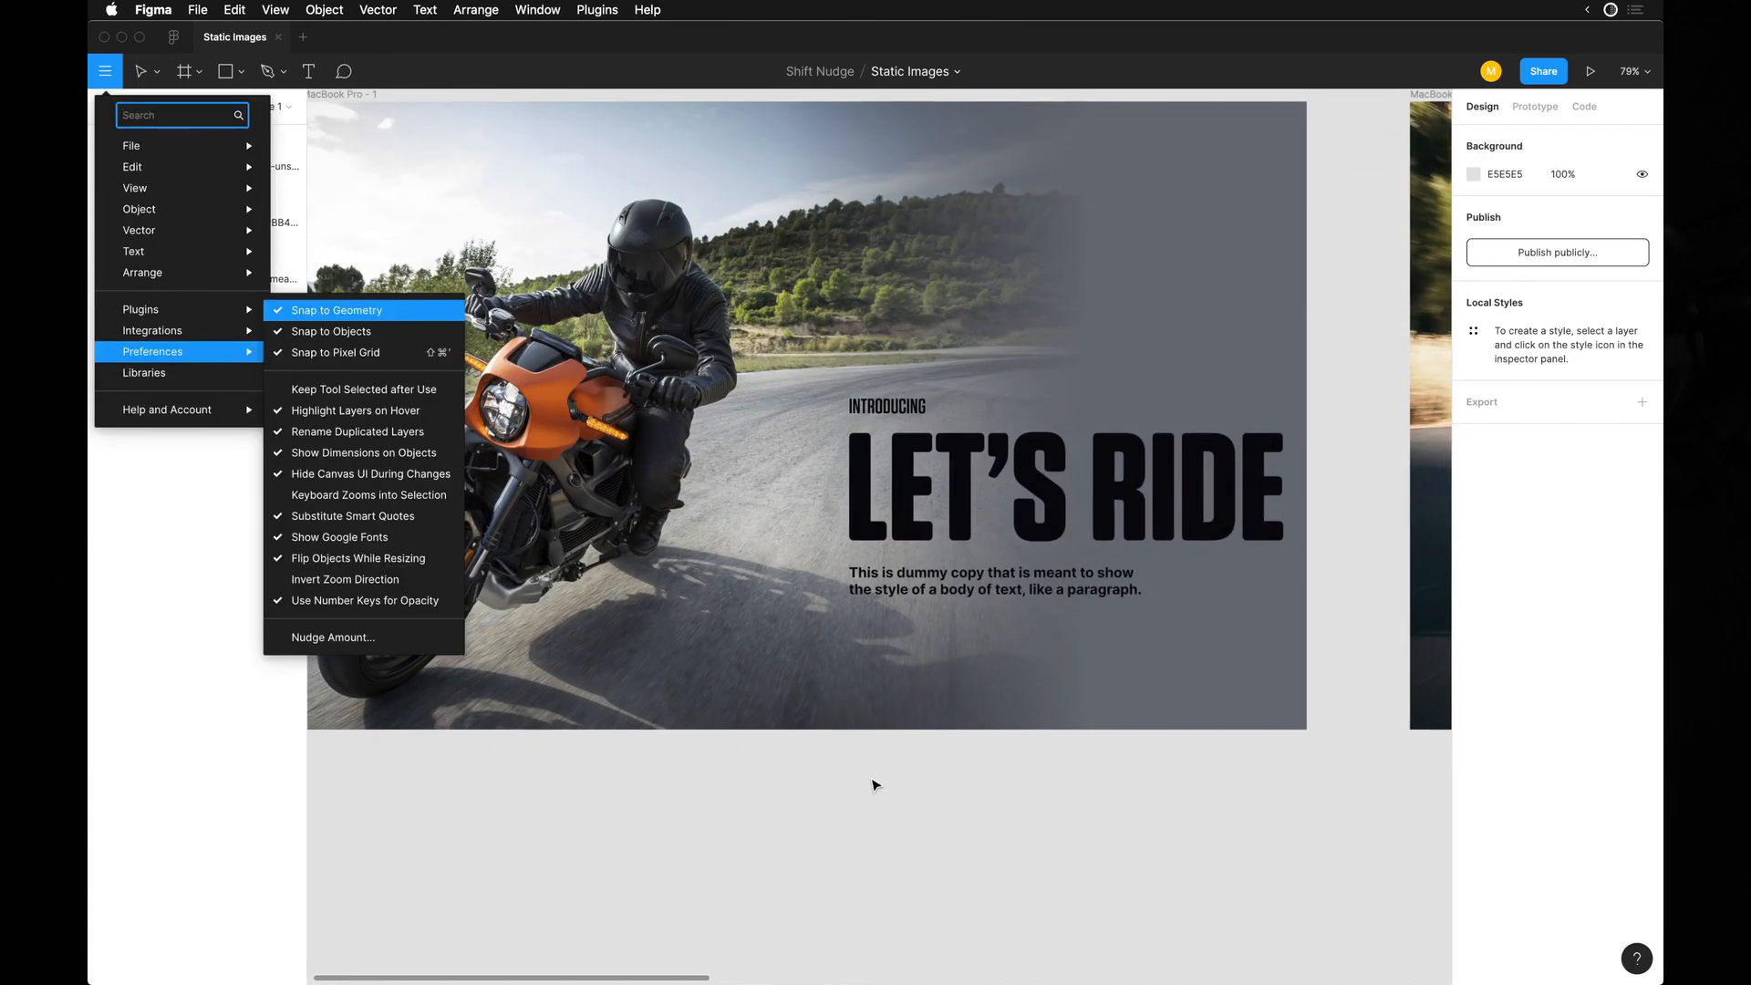
pyautogui.press('Escape')
pyautogui.press('Escape')
pyautogui.press('super+backslash')
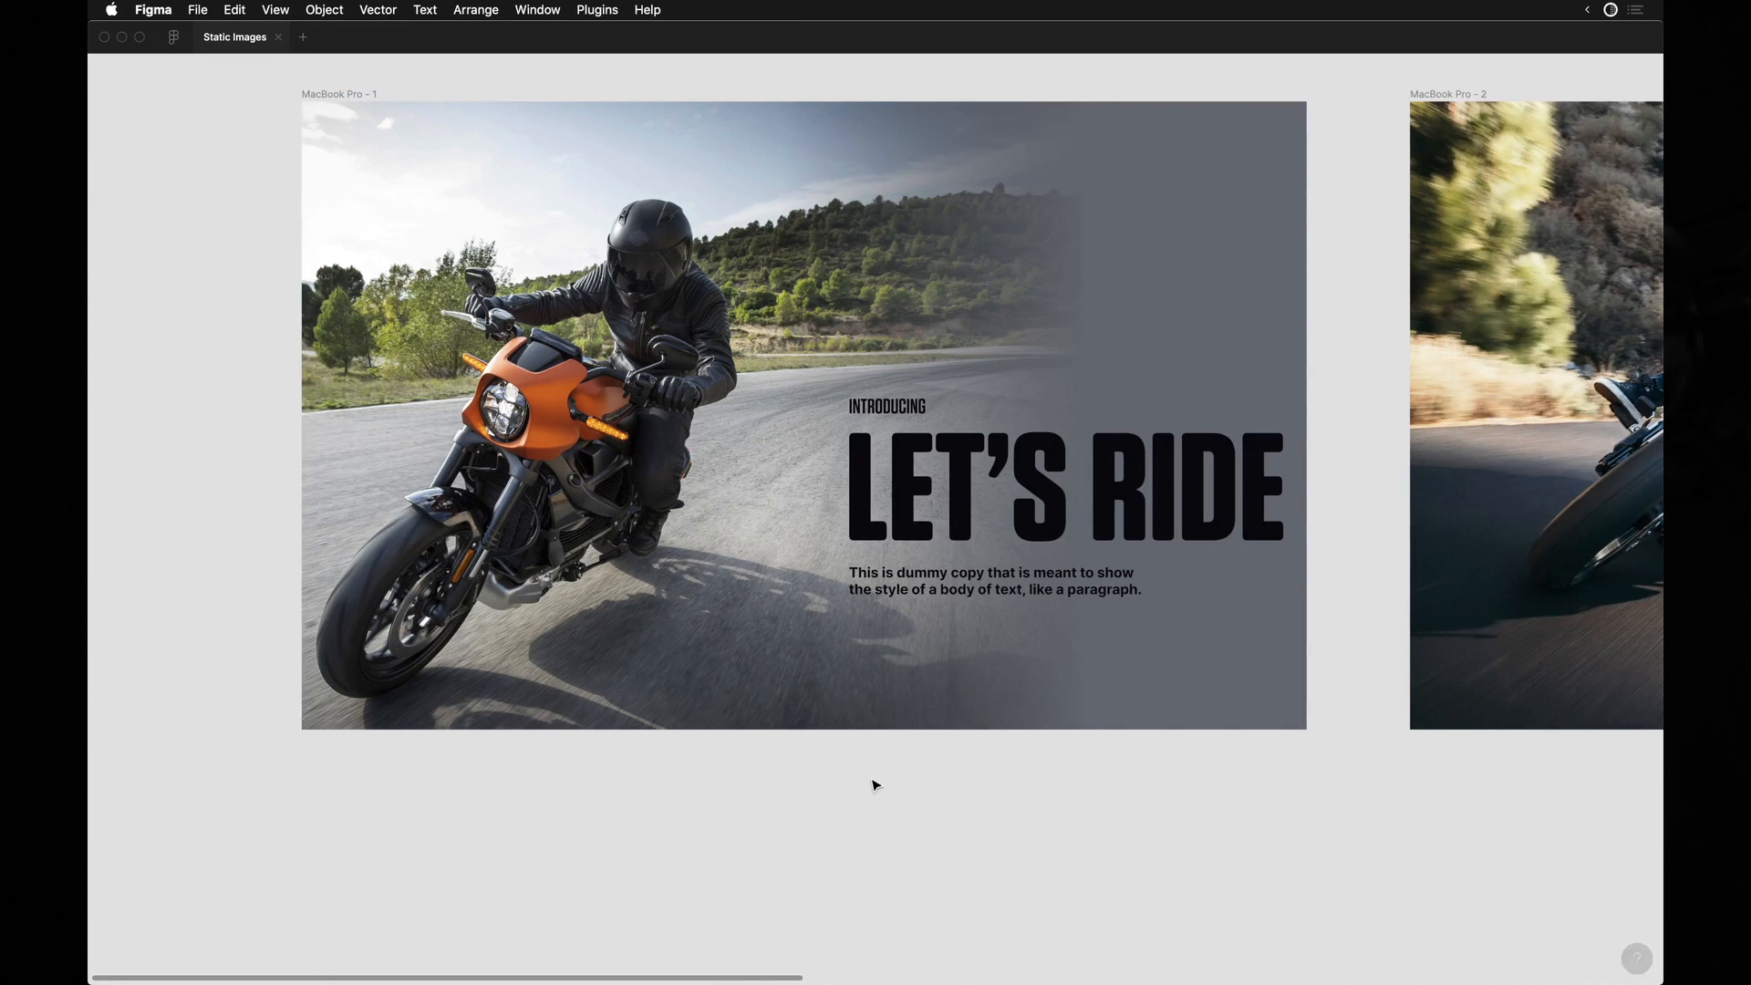
pyautogui.scroll(-4, 902, 772)
pyautogui.scroll(3, 1026, 519)
# Remove the gradient rectangle, move the orange motorcycle photo right and enlarge it to about 1849 × 1232 to fill the first frame.
pyautogui.click(1024, 512)
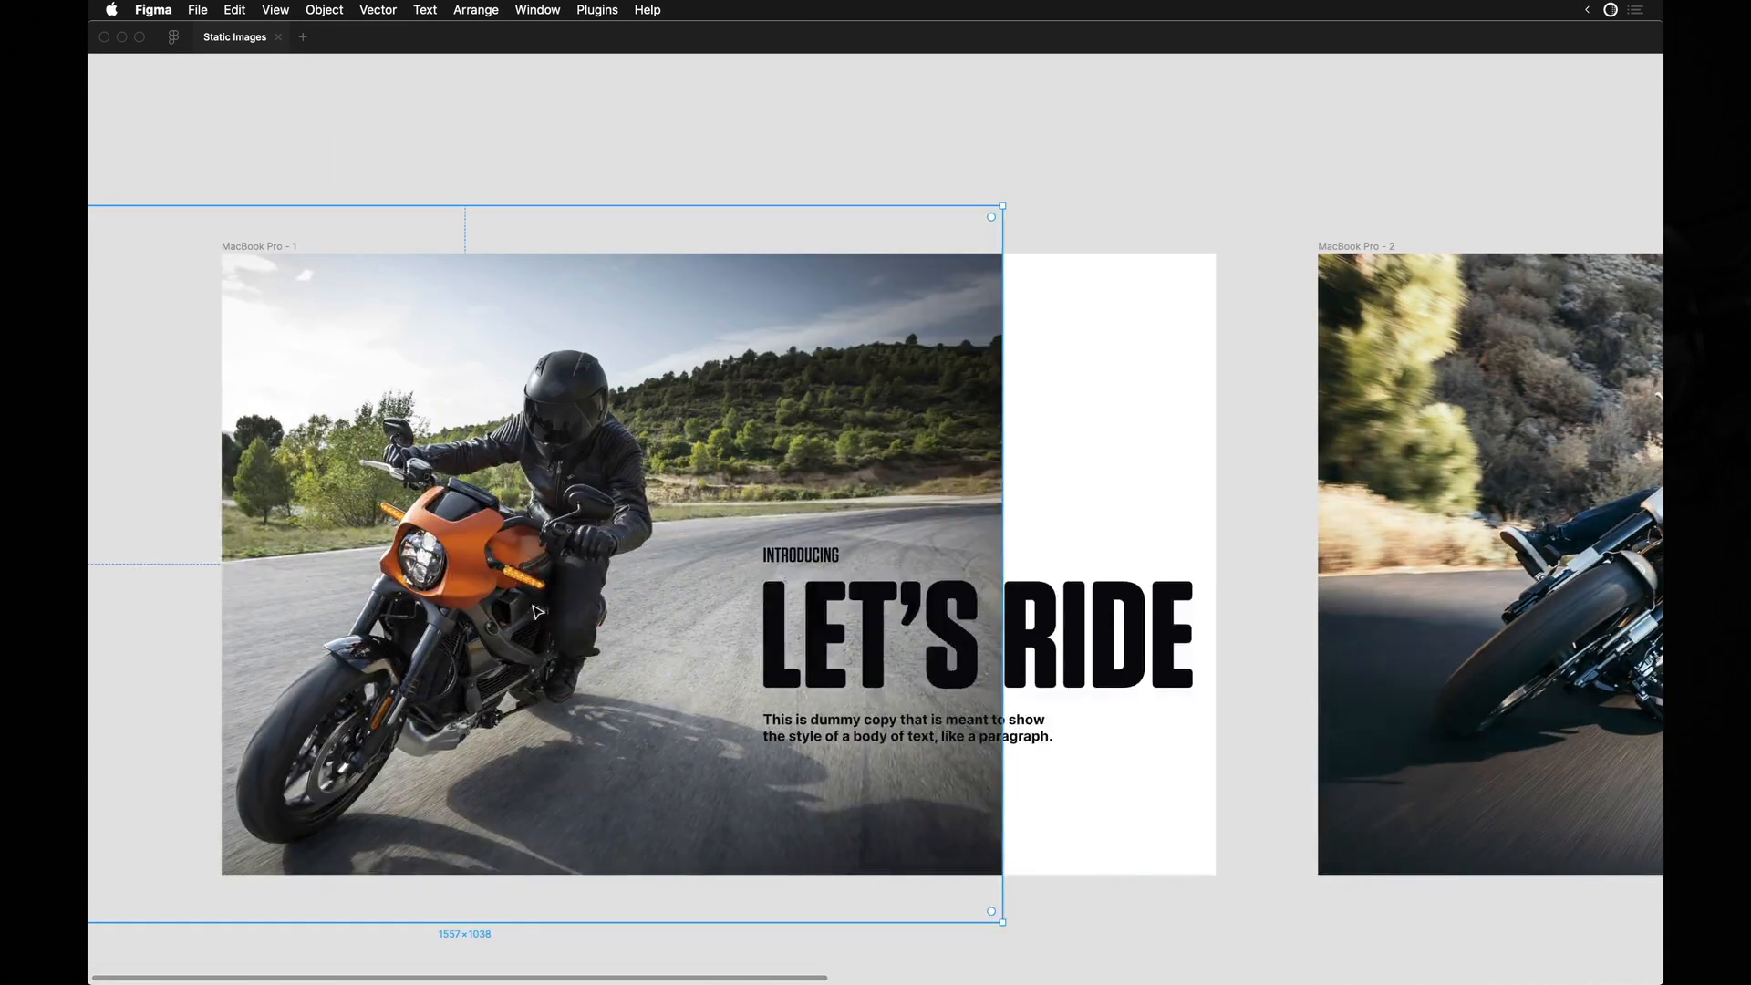
pyautogui.moveTo(569, 558); pyautogui.dragTo(855, 517)
pyautogui.scroll(-3, 855, 517)
pyautogui.moveTo(1174, 760); pyautogui.dragTo(1235, 800)
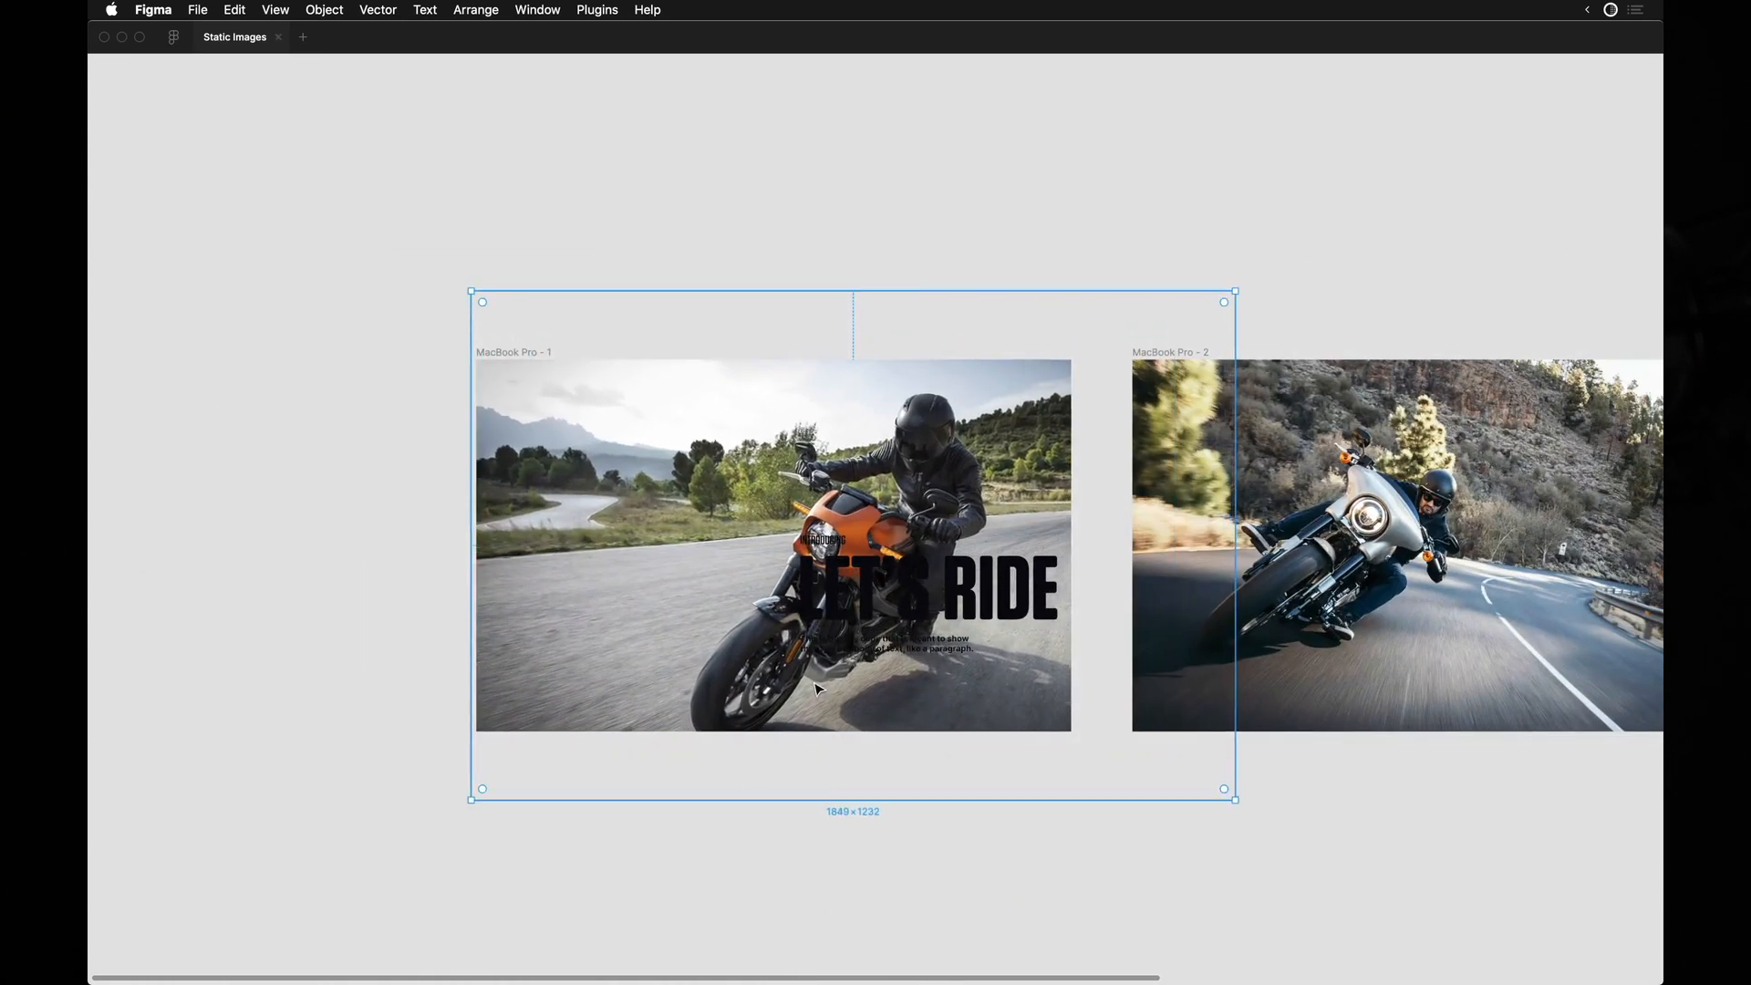
pyautogui.press('Escape')
pyautogui.scroll(3, 818, 690)
pyautogui.moveTo(883, 617); pyautogui.dragTo(878, 631)
# Move the three texts to the lower-left area of the first frame, recolour them white and show the interface.
pyautogui.moveTo(886, 501); pyautogui.dragTo(344, 566)
pyautogui.hscroll(-2, 344, 566)
pyautogui.press('super+backslash')
pyautogui.click(381, 769)
pyautogui.scroll(-5, 1246, 794)
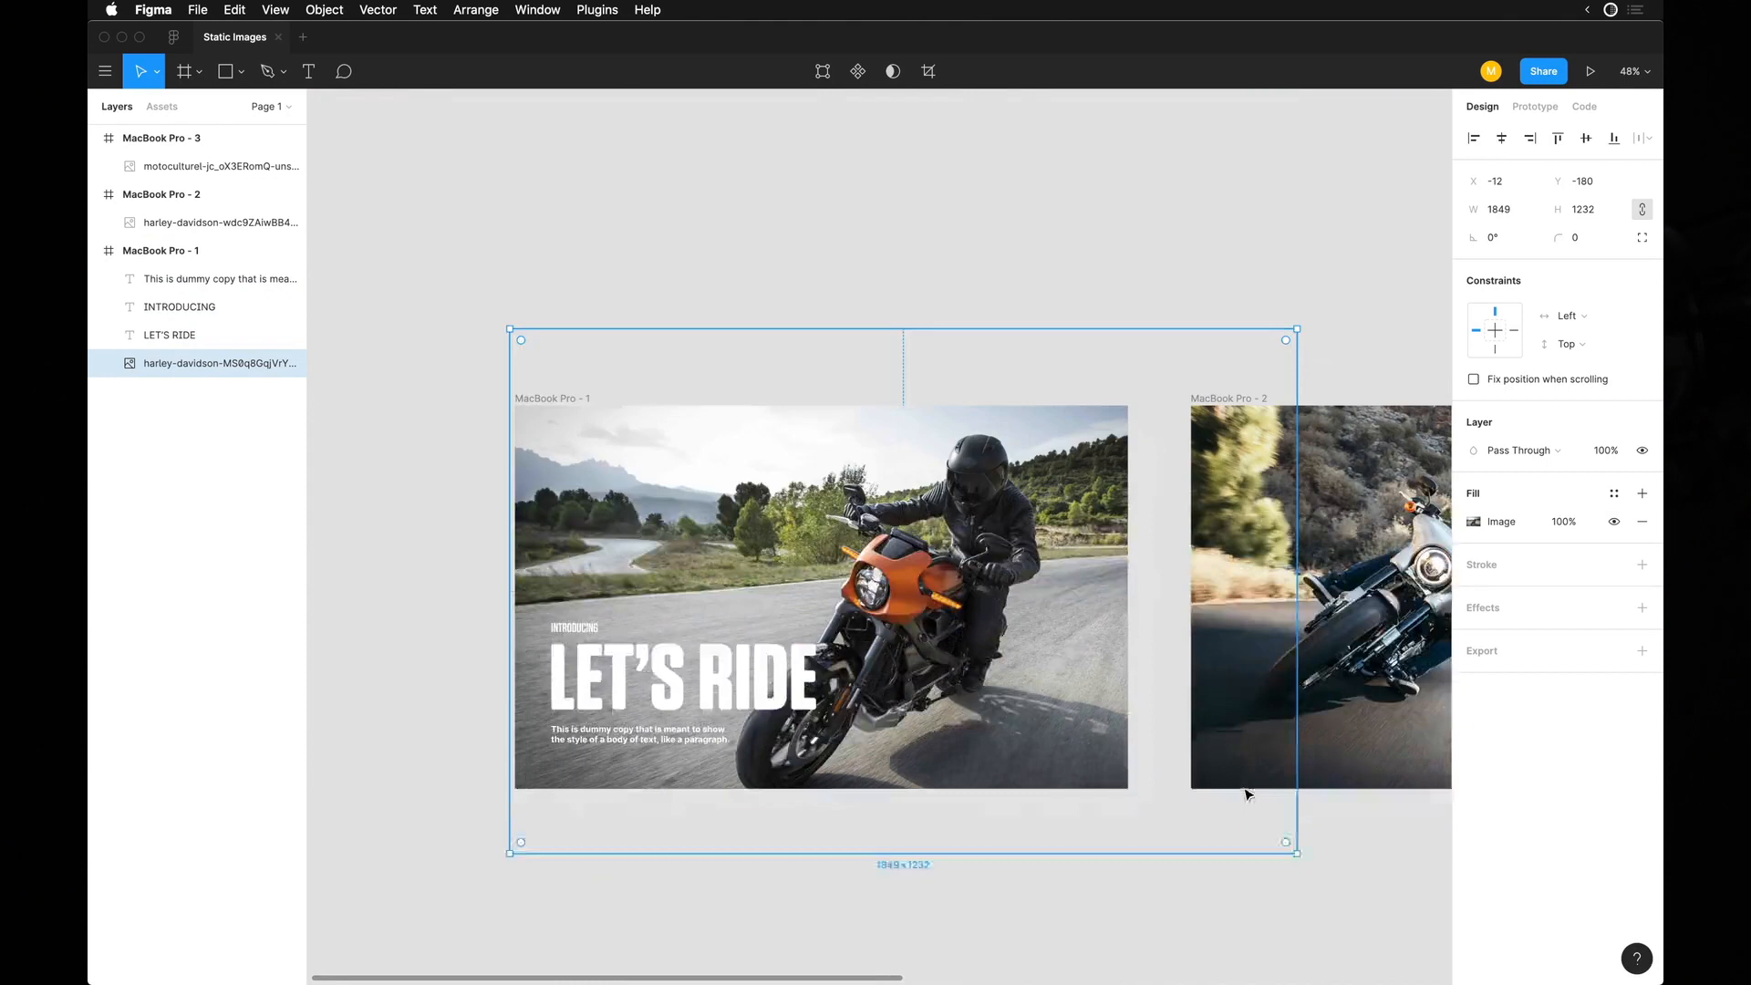
# Enlarge the orange motorcycle photo to about 2043 × 1361, move it up within the first frame and hide the interface.
pyautogui.moveTo(1272, 828); pyautogui.dragTo(1345, 887)
pyautogui.moveTo(944, 719); pyautogui.dragTo(944, 633)
pyautogui.scroll(5, 816, 511)
pyautogui.scroll(-1, 816, 511)
pyautogui.press('super+backslash')
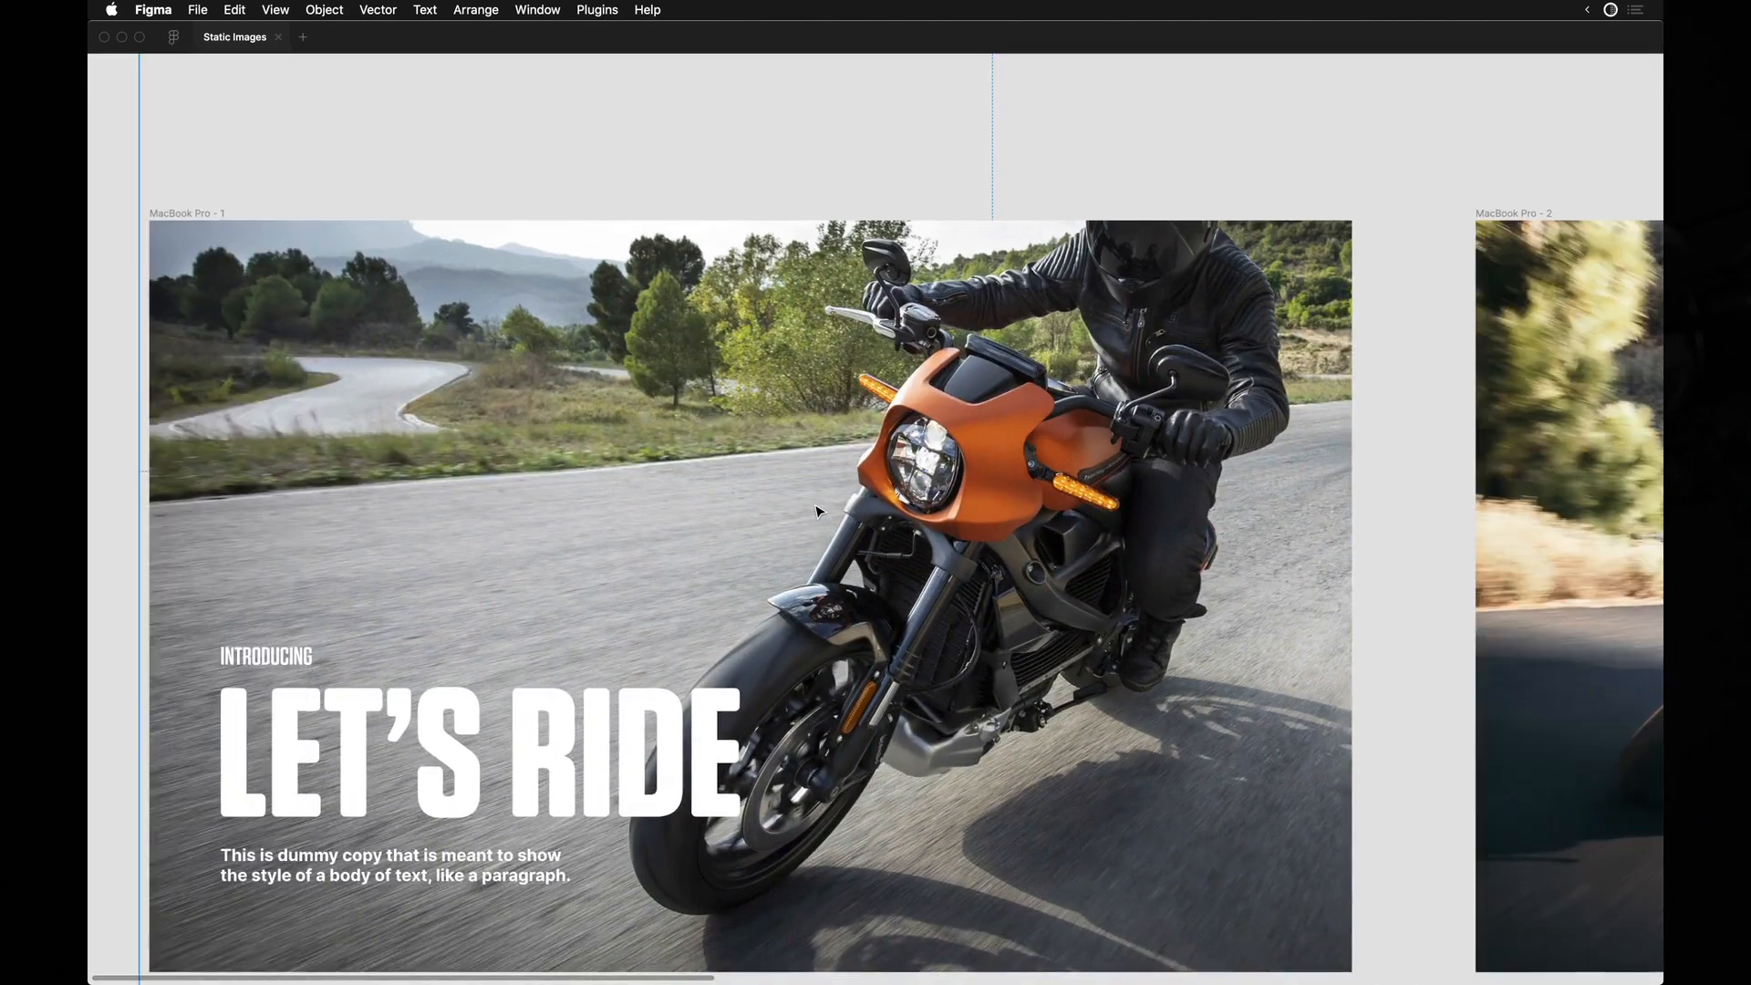
# Scale the orange motorcycle photo to about 2224 × 1481 and reposition it at X 0, Y -344 in the first frame.
pyautogui.scroll(-5, 1145, 328)
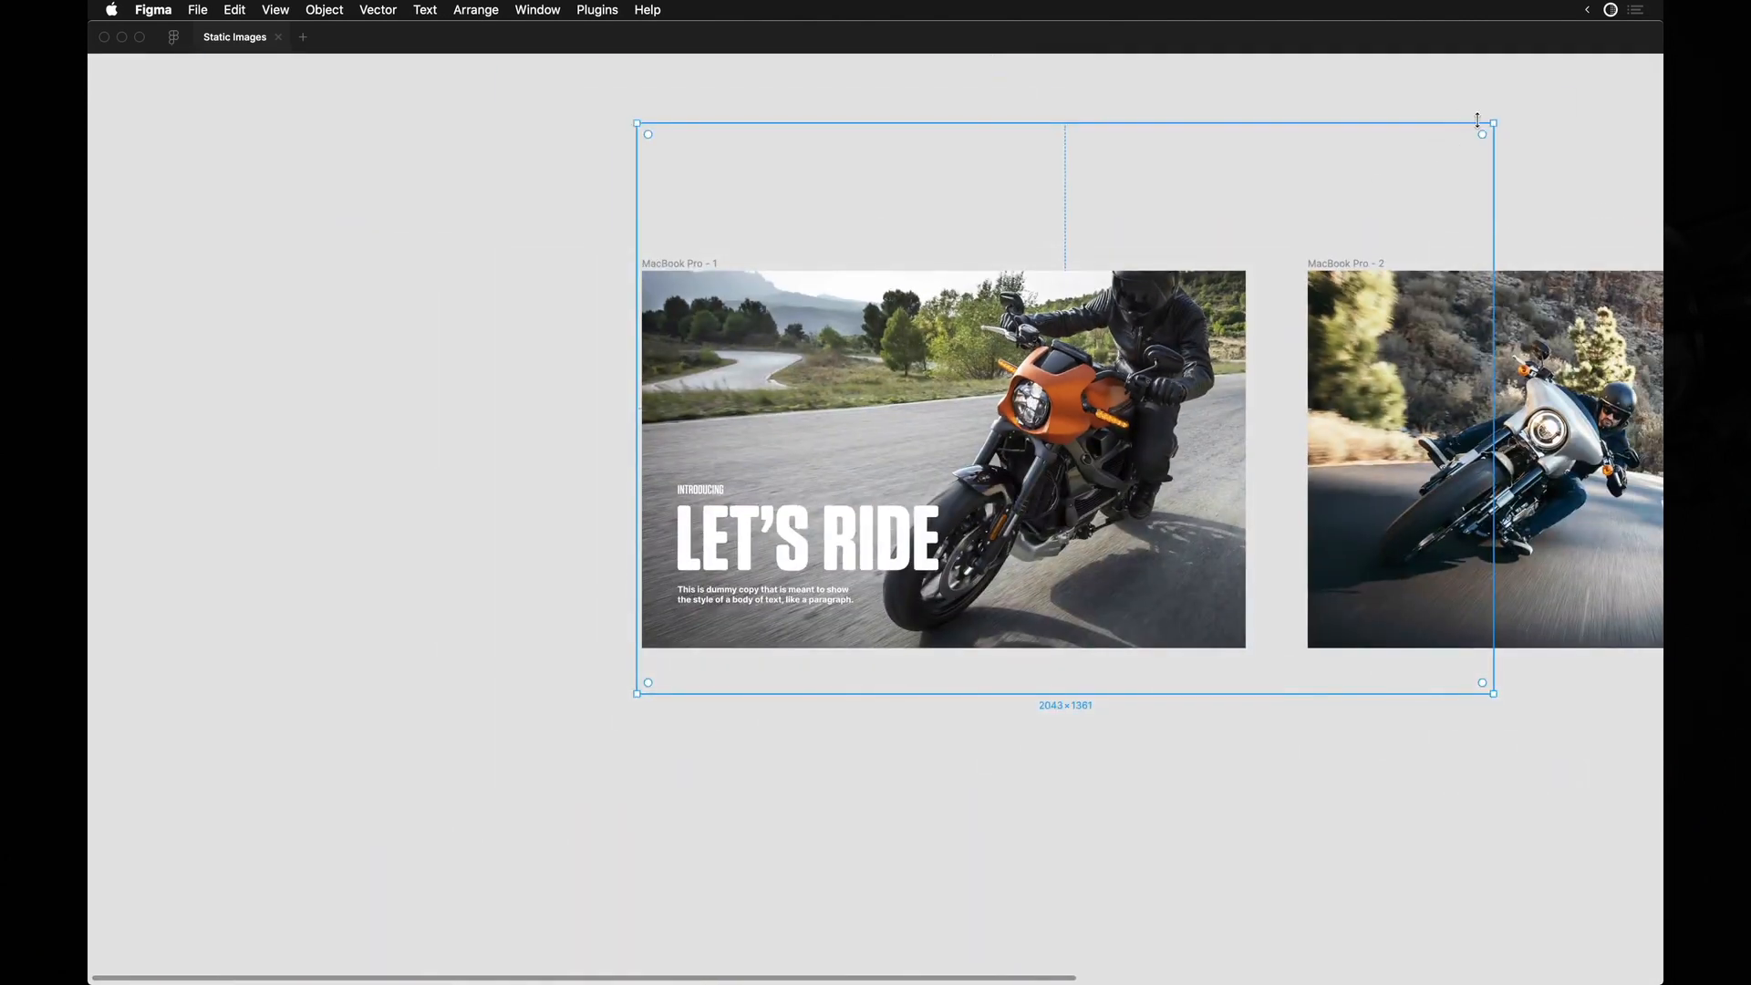
pyautogui.moveTo(1484, 118); pyautogui.dragTo(1566, 150)
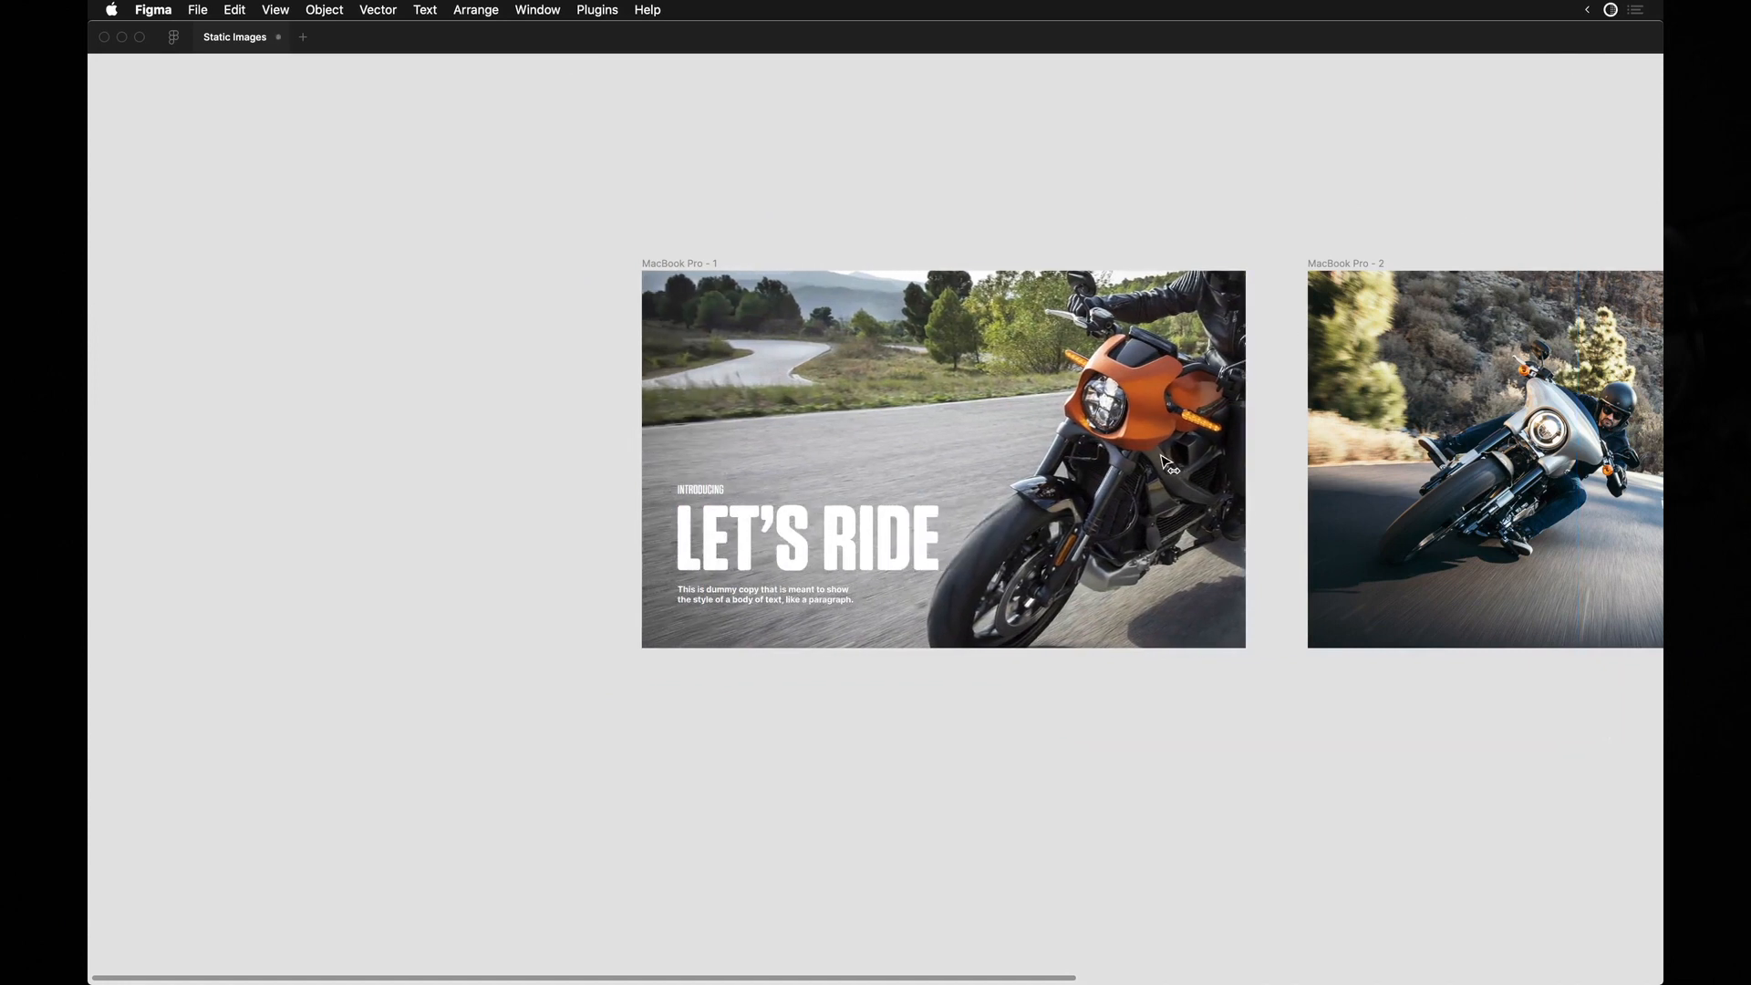
pyautogui.click(1151, 465)
pyautogui.scroll(3, 1171, 426)
pyautogui.scroll(-4, 1171, 426)
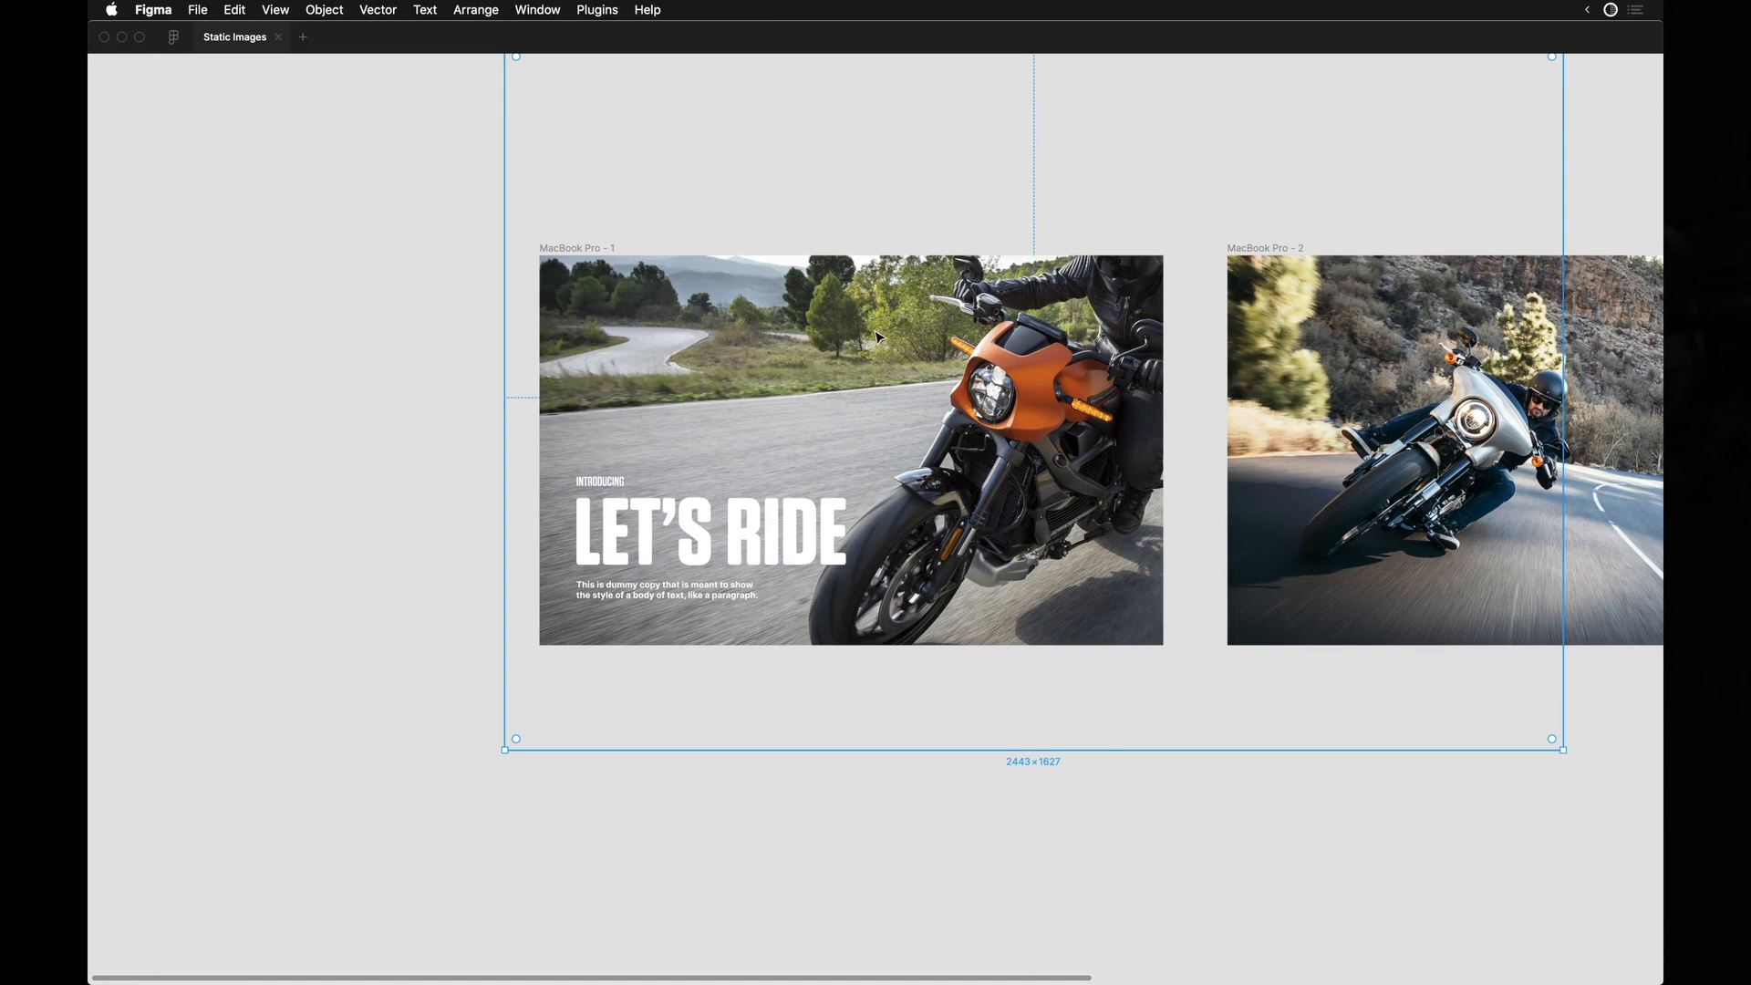
pyautogui.scroll(1, 927, 365)
pyautogui.scroll(-3, 926, 365)
pyautogui.scroll(1, 926, 365)
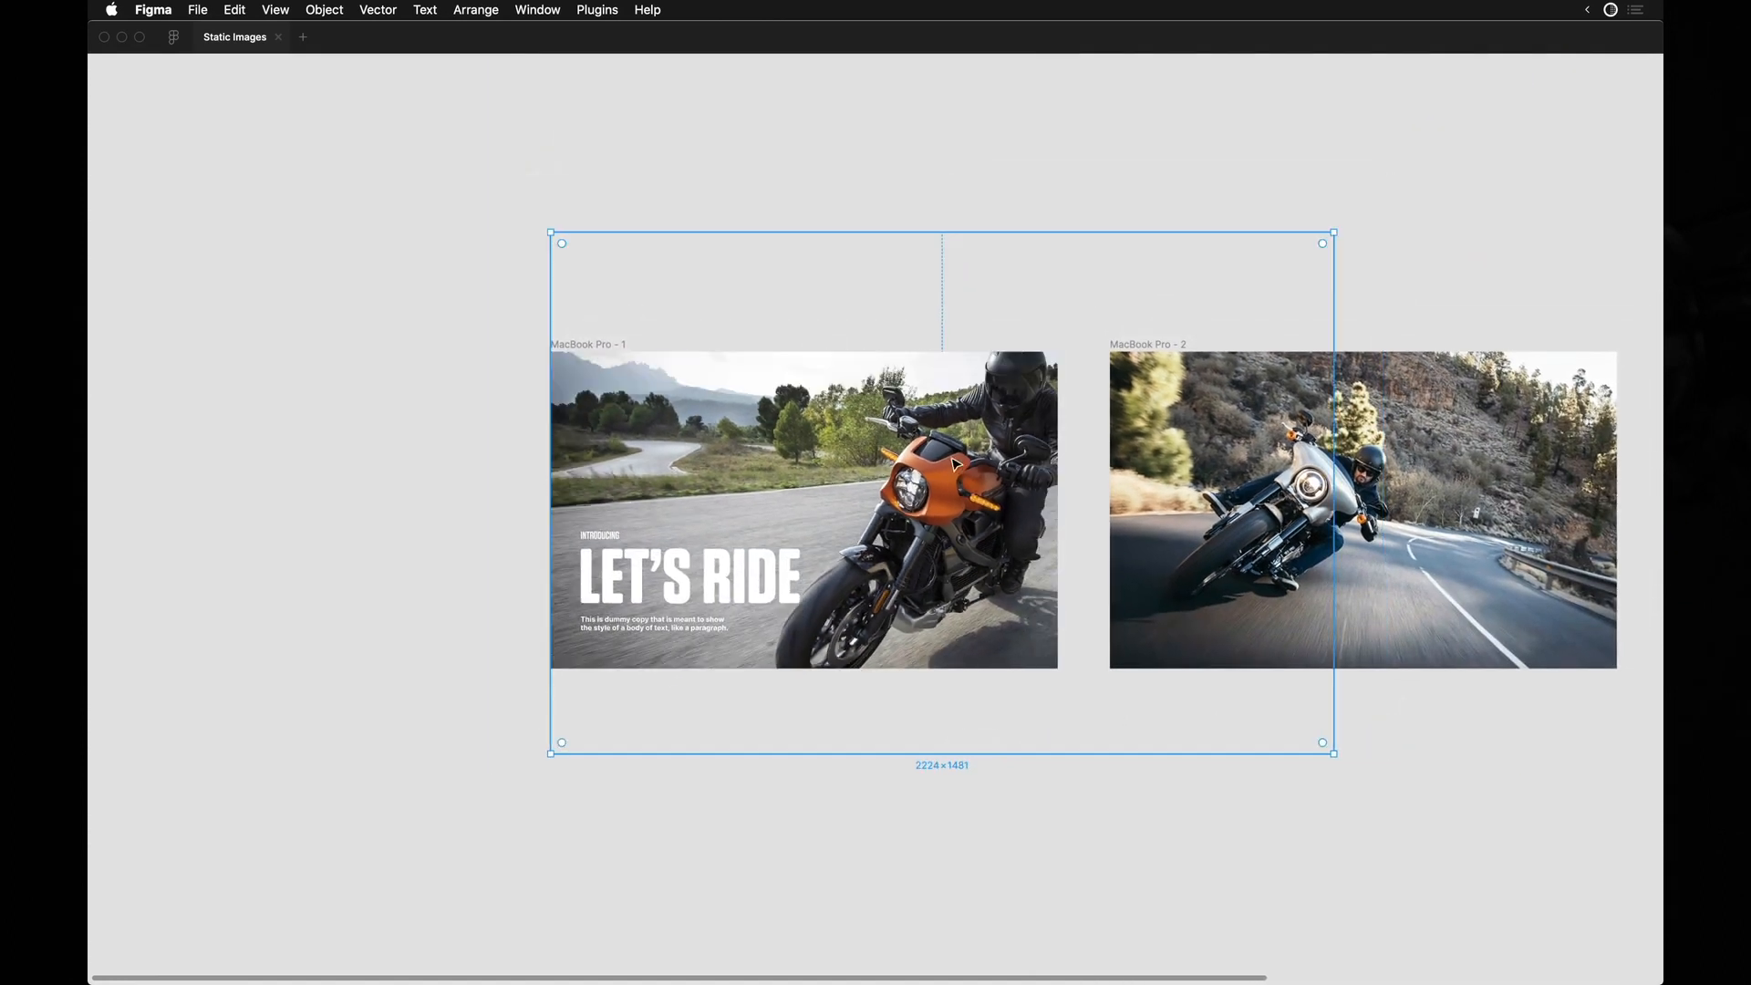
pyautogui.moveTo(952, 459); pyautogui.dragTo(957, 457)
pyautogui.scroll(5, 717, 514)
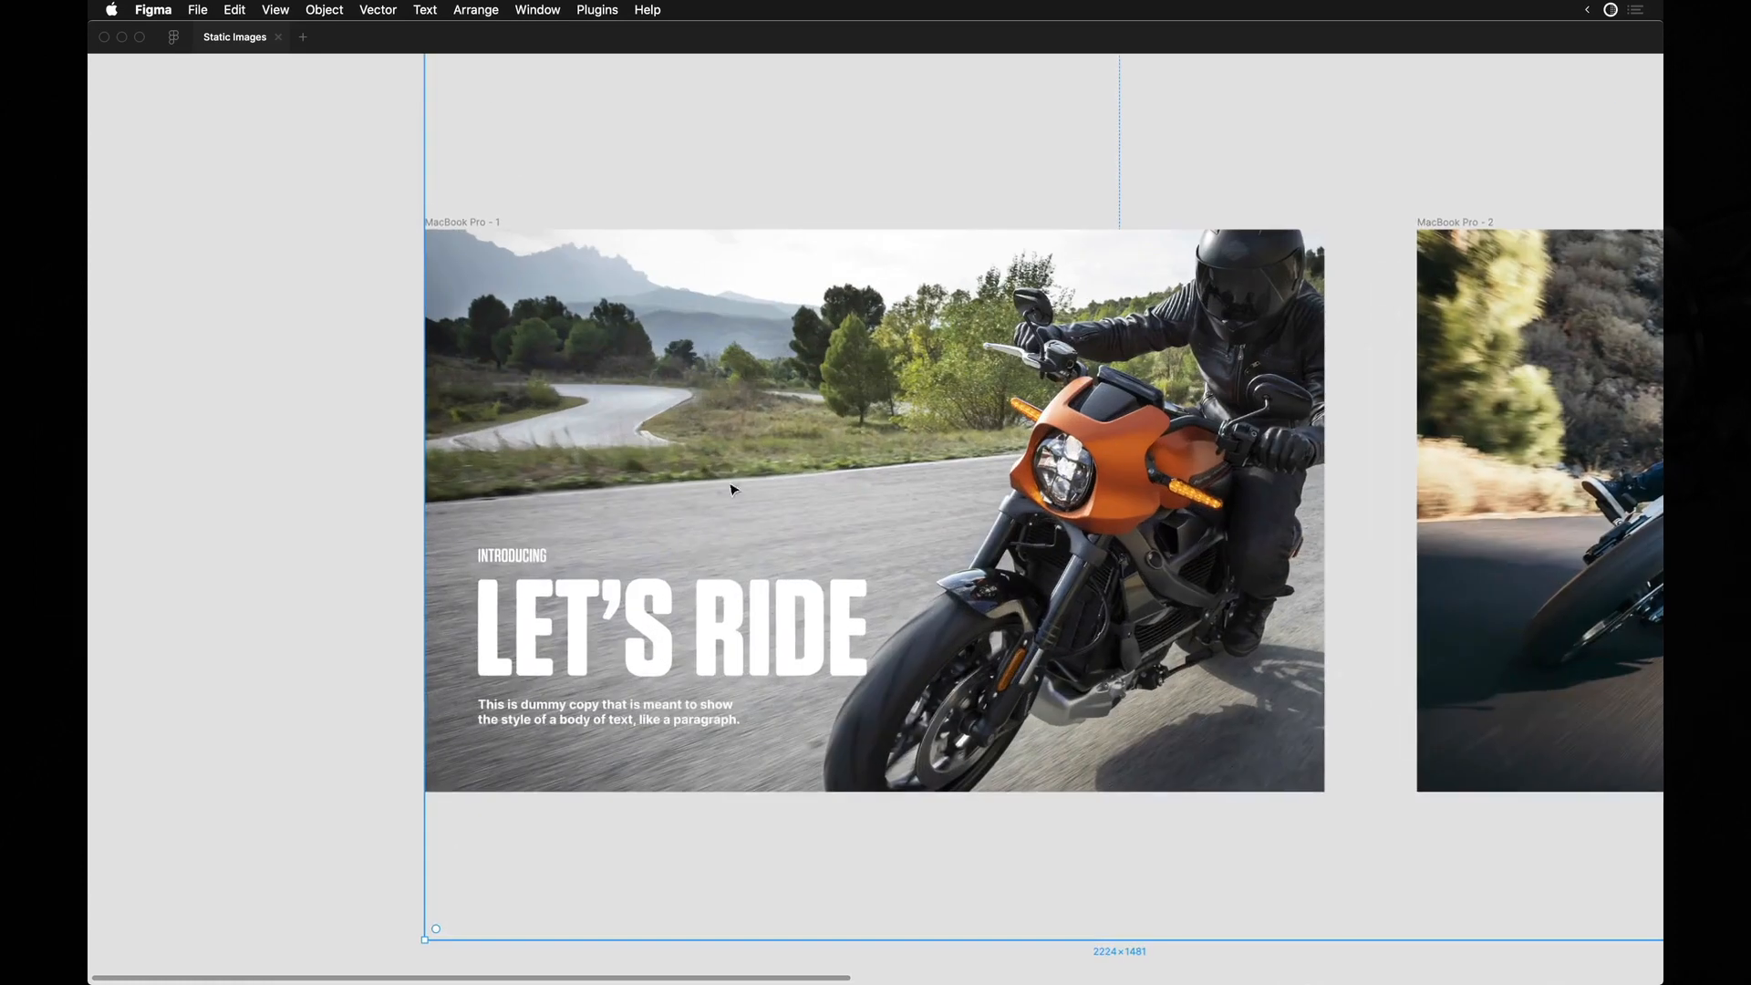
# Move the three texts up and slightly right so they sit around the vertical middle of the first frame.
pyautogui.click(607, 634)
pyautogui.moveTo(527, 625); pyautogui.dragTo(551, 483)
pyautogui.scroll(3, 588, 489)
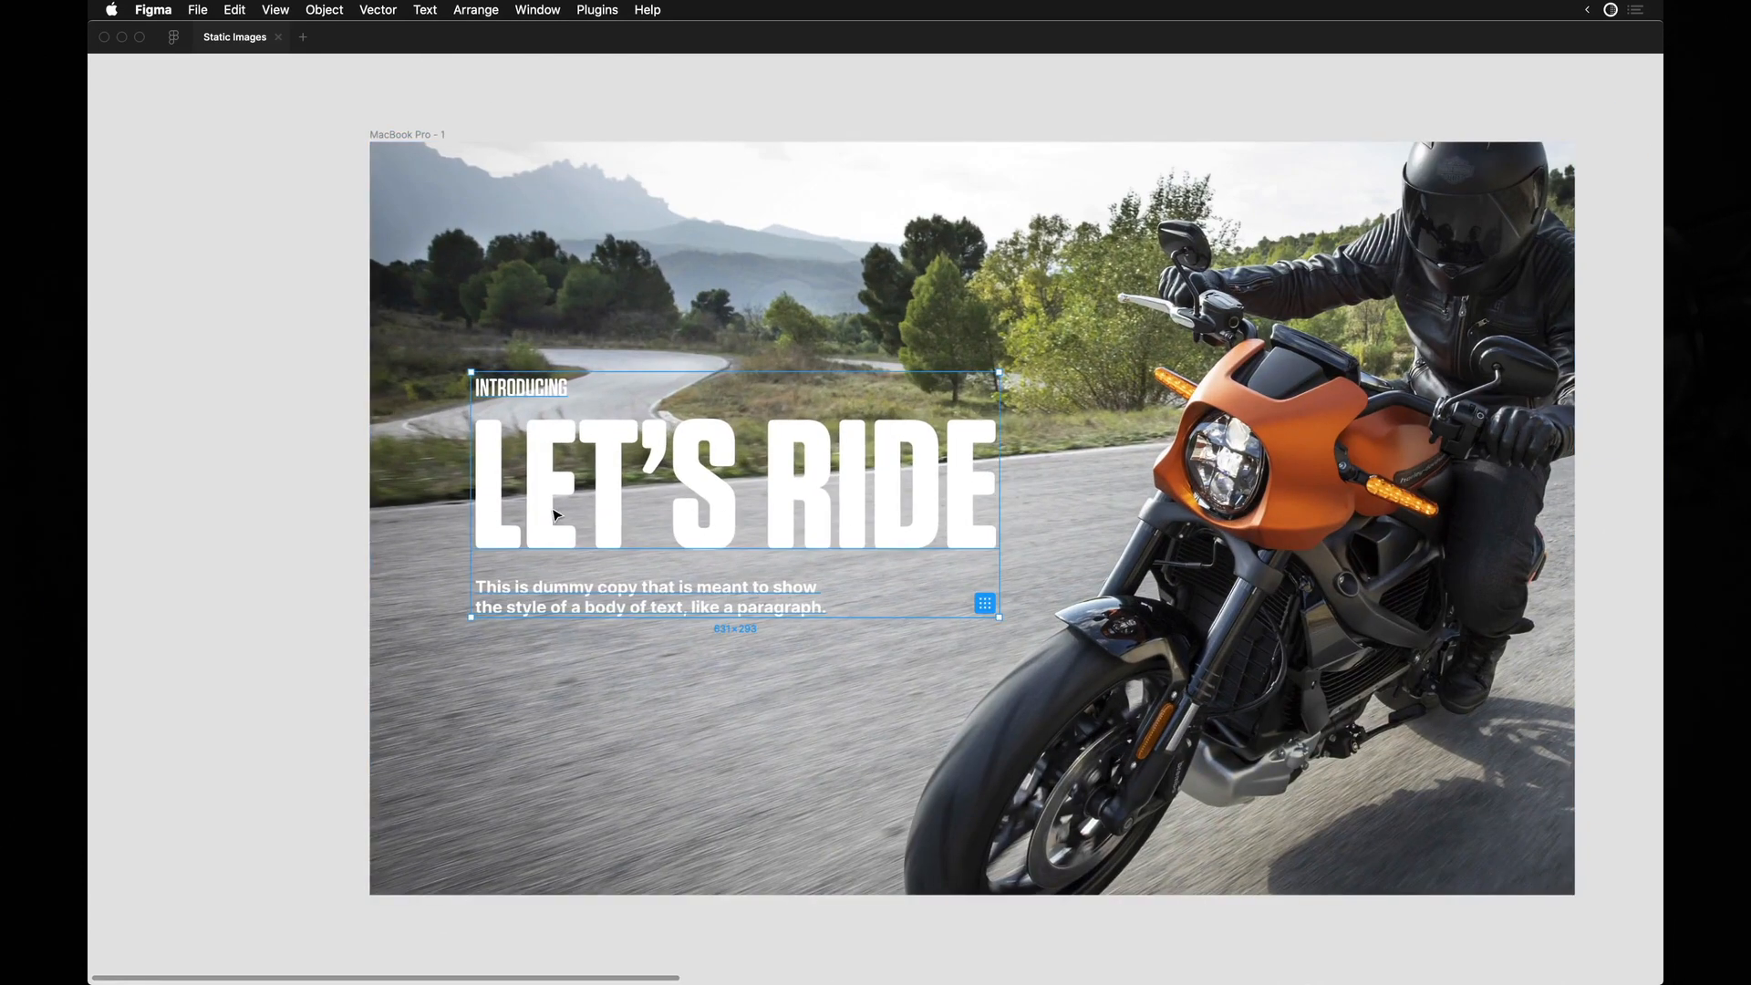
# Show the interface and draw a 1154 × 900 rectangle from the top-left corner of the first frame at X 0, Y 0.
pyautogui.click(623, 272)
pyautogui.press('super+backslash')
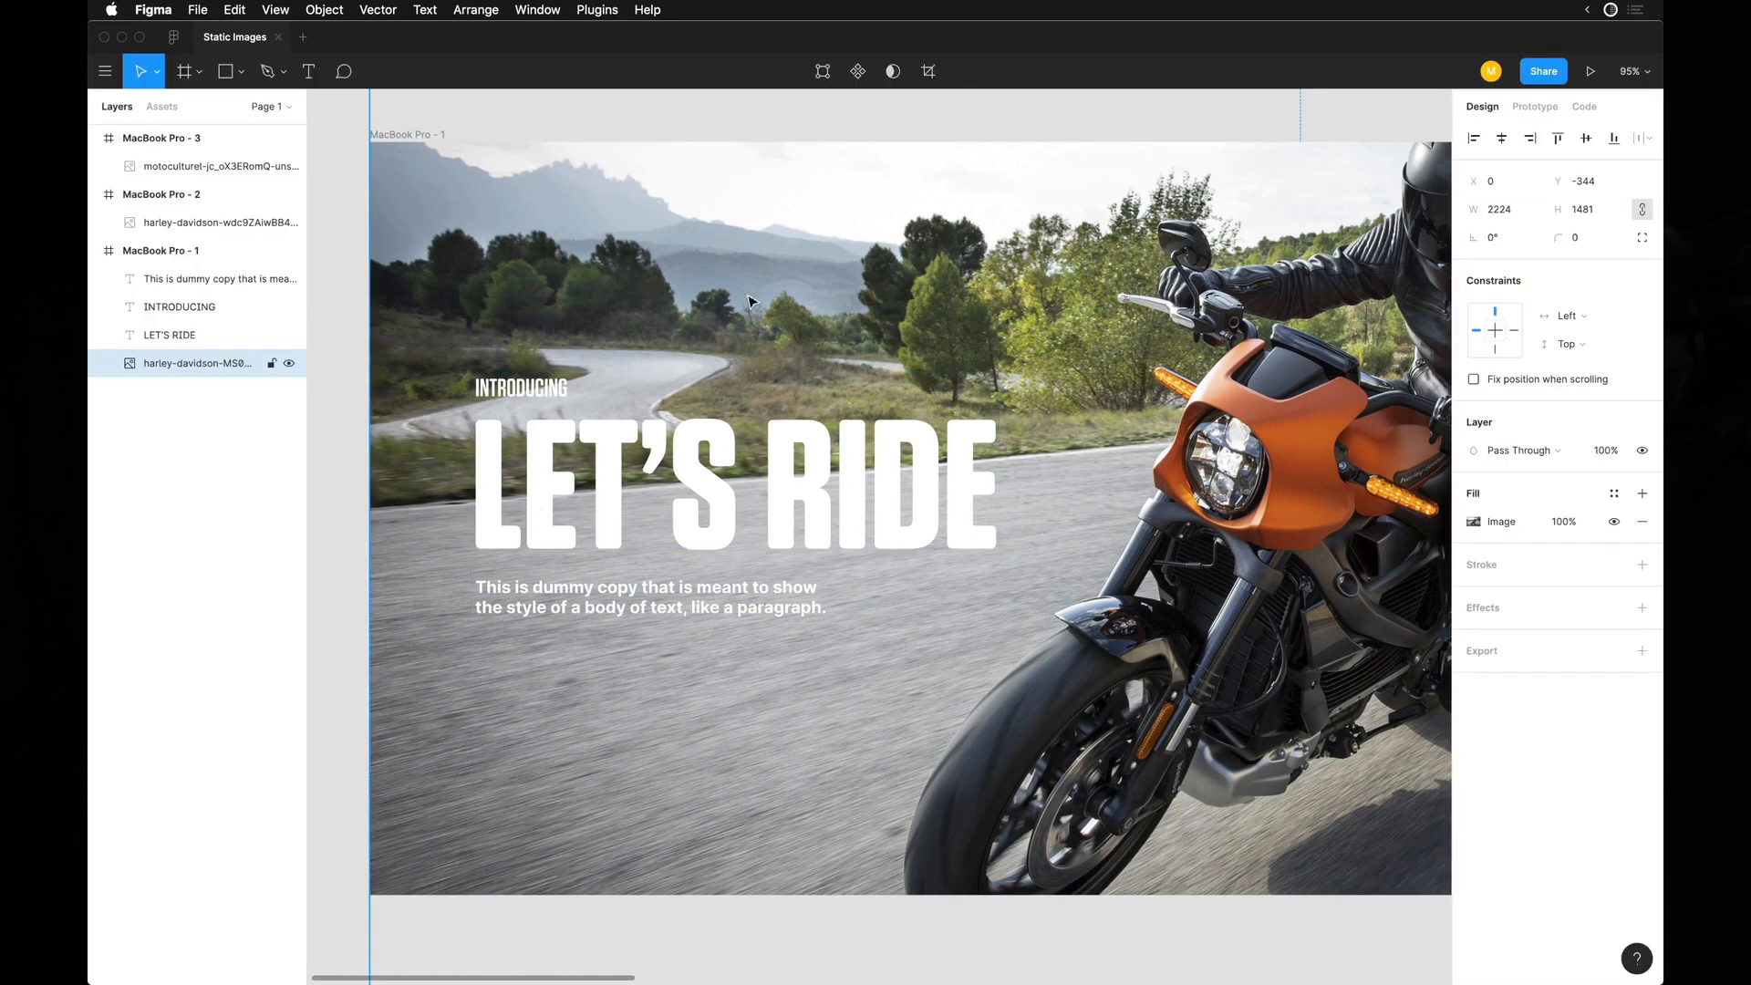
pyautogui.scroll(-3, 1163, 432)
pyautogui.click(594, 338)
pyautogui.press('r')
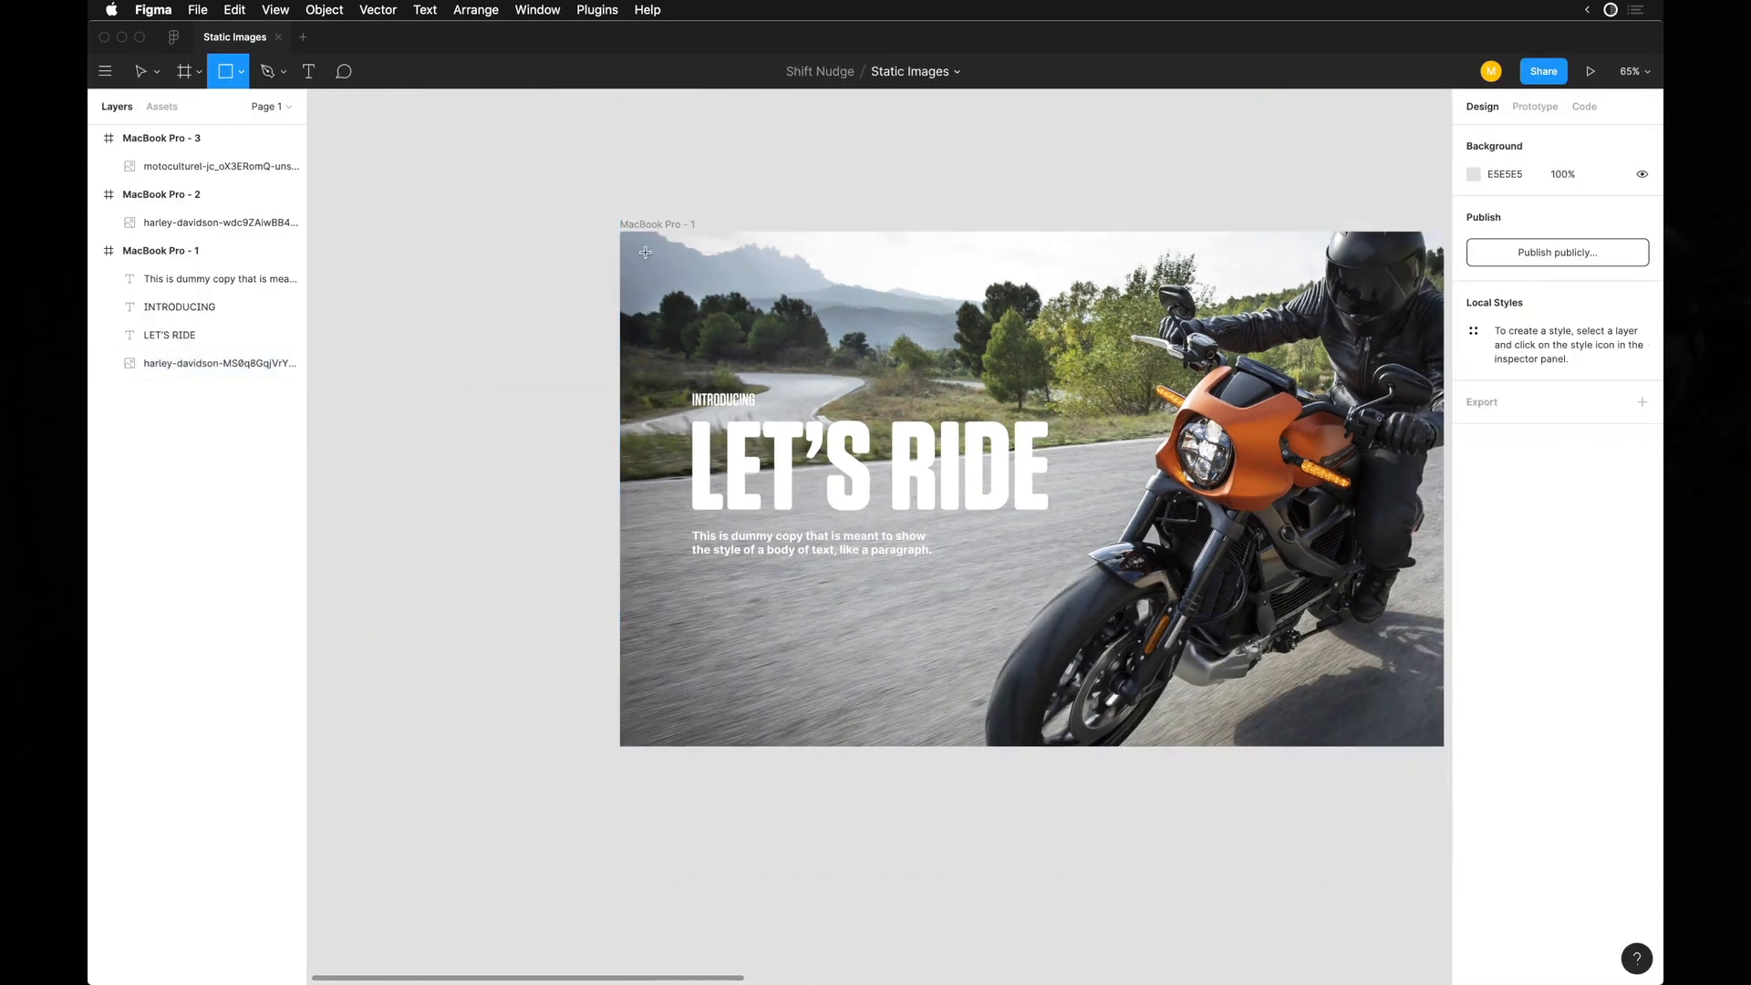
pyautogui.moveTo(621, 234); pyautogui.dragTo(1281, 751)
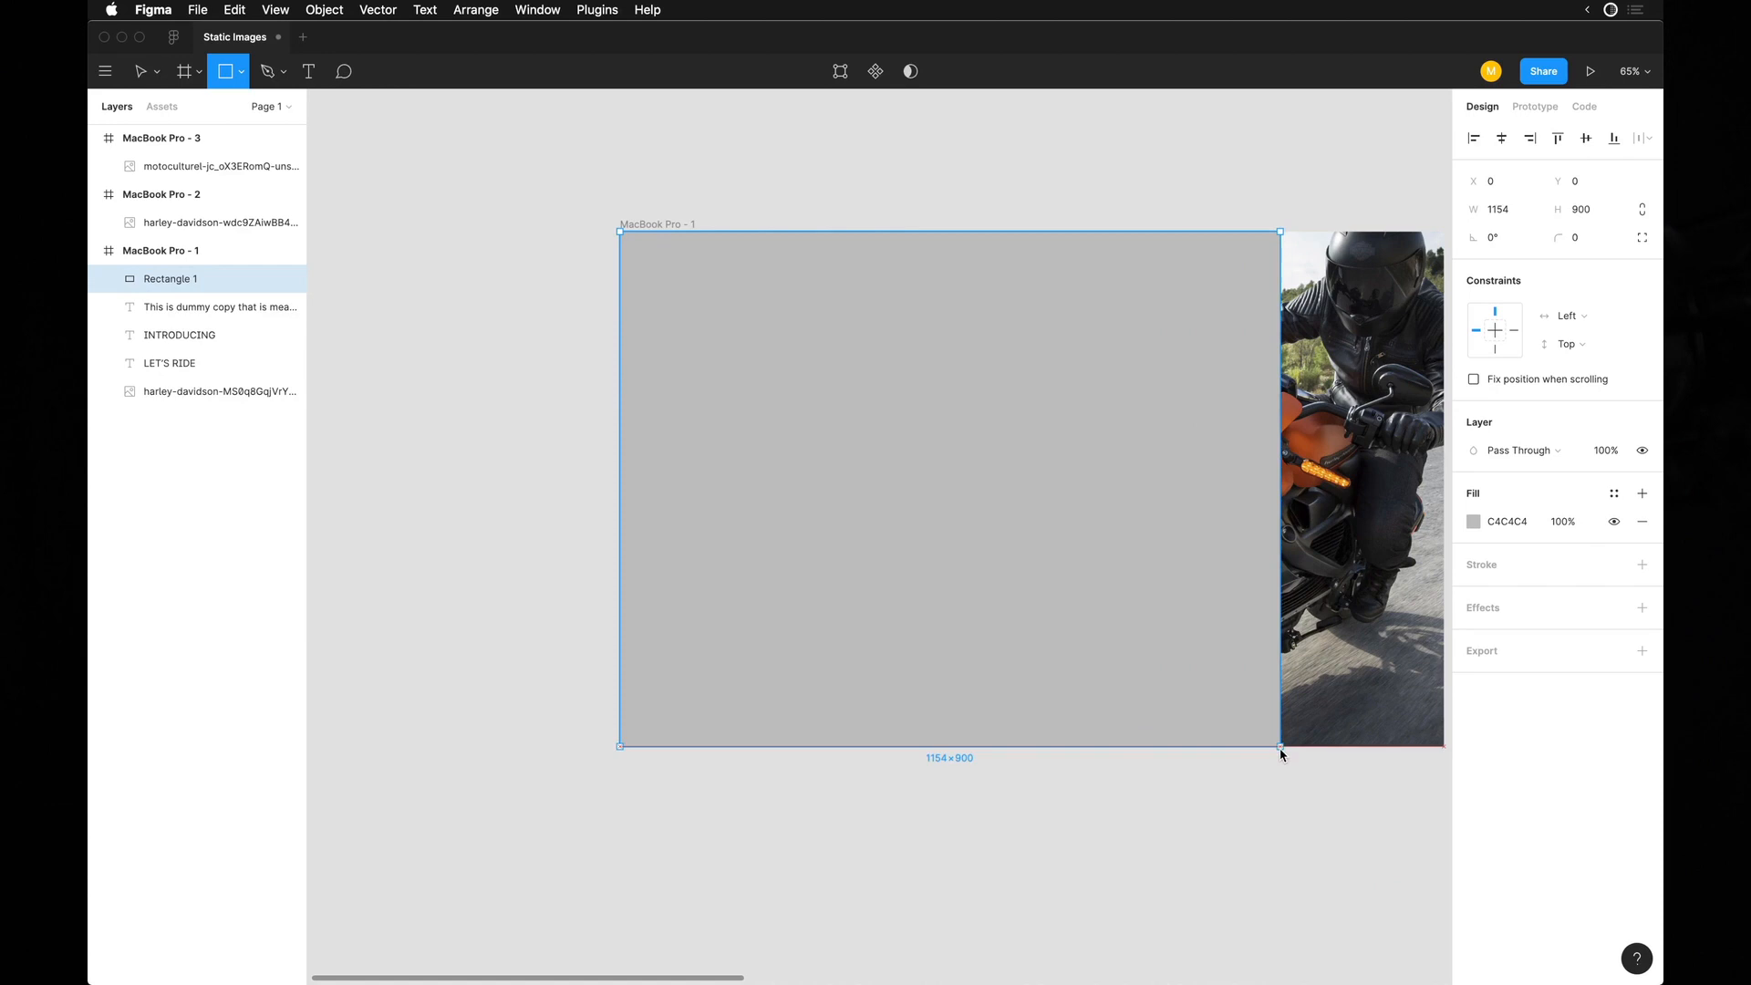
# Give the rectangle a linear gradient fill with both stops black, fading from solid to transparent.
pyautogui.click(1474, 521)
pyautogui.click(1267, 530)
pyautogui.click(1272, 545)
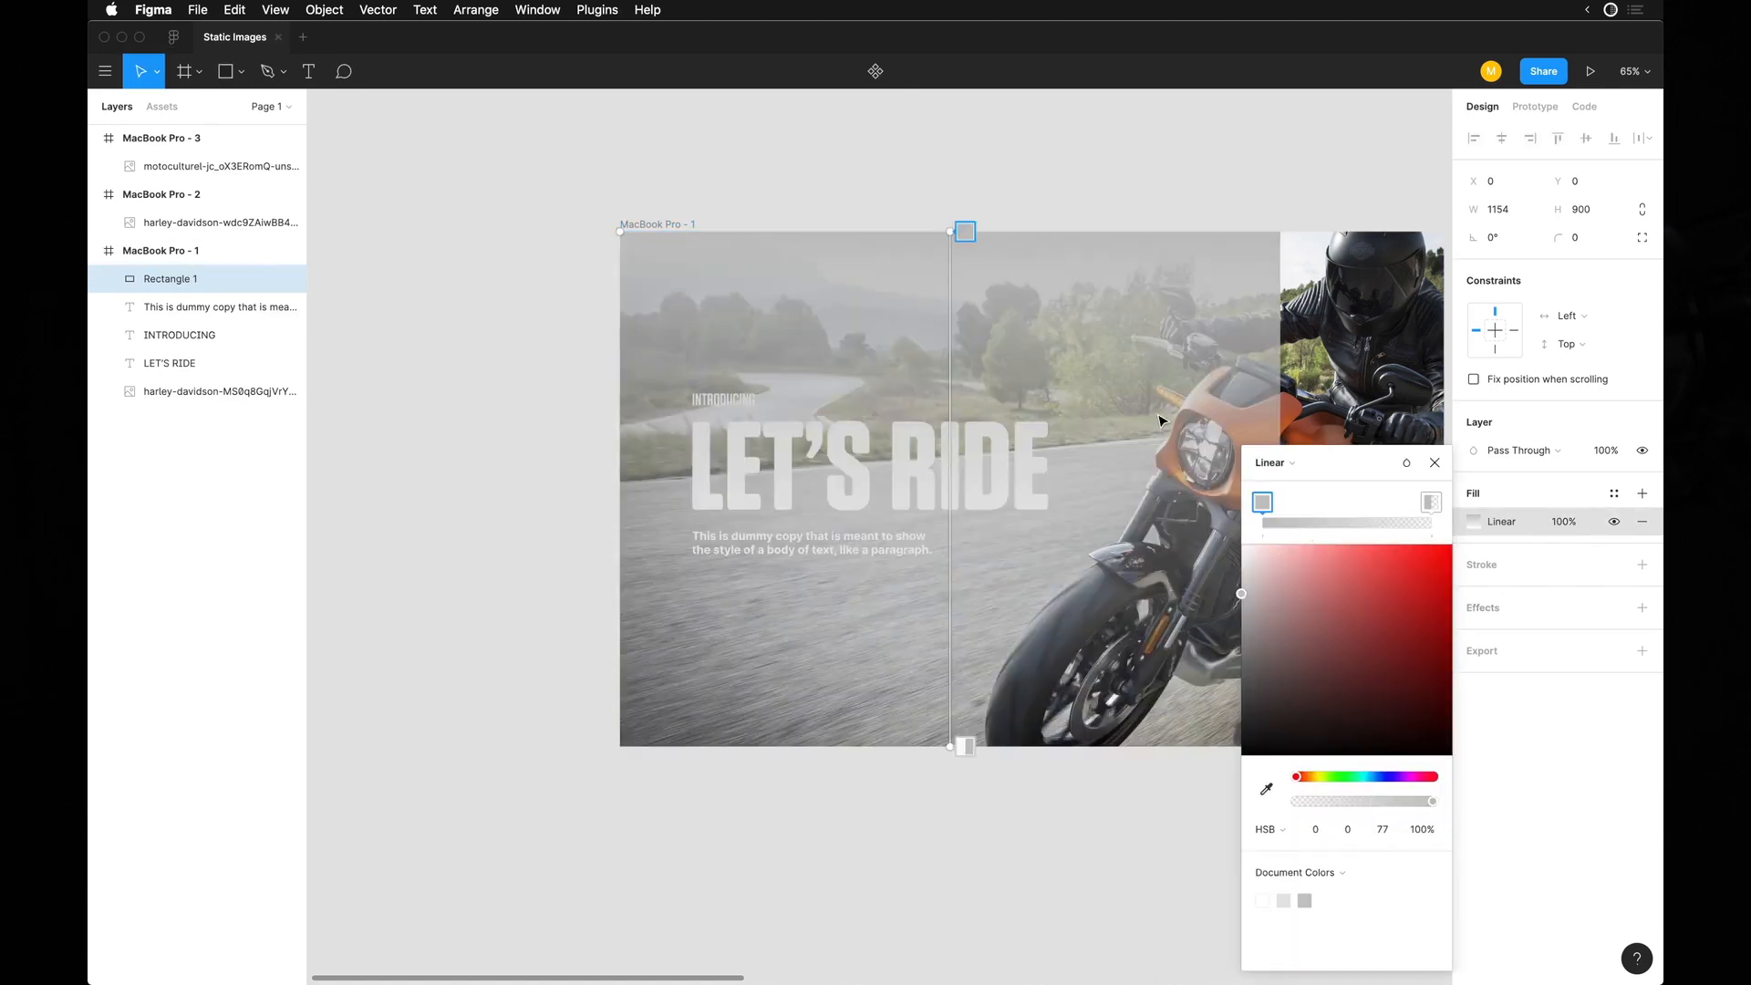
pyautogui.moveTo(1244, 678); pyautogui.dragTo(1241, 755)
pyautogui.click(1430, 503)
pyautogui.moveTo(1270, 662); pyautogui.dragTo(1159, 877)
pyautogui.press('Escape')
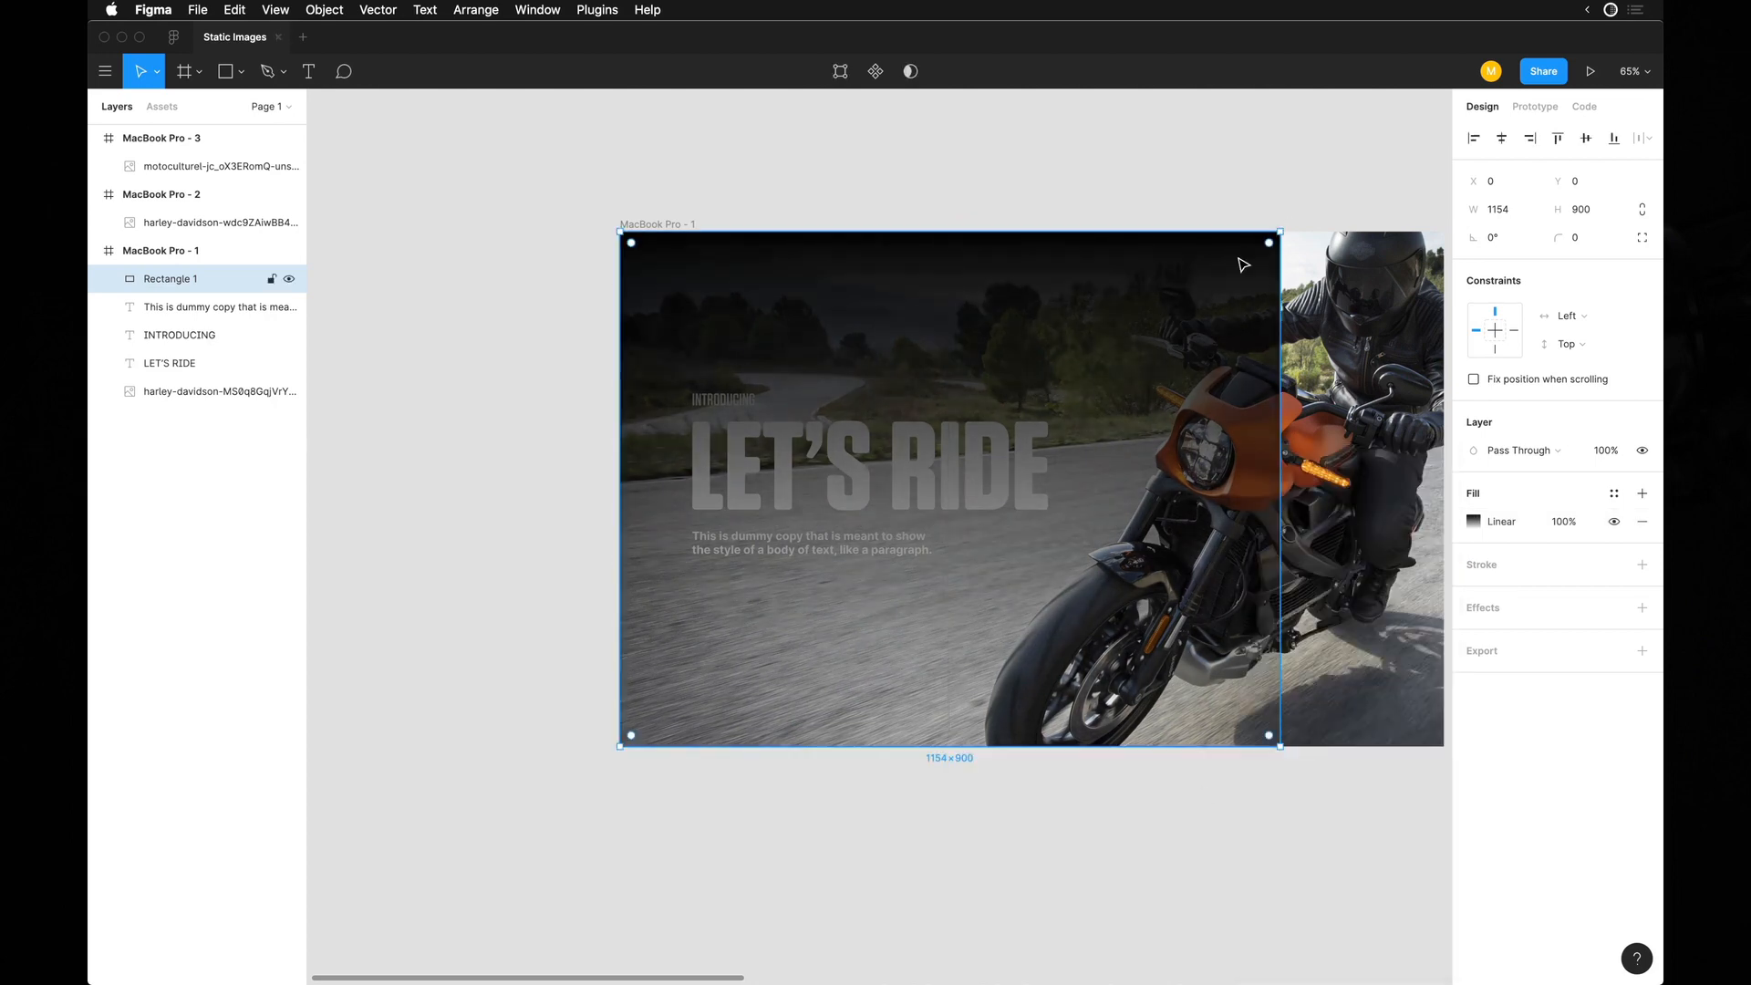
# Turn the black gradient horizontal, solid at the frame's left edge and fading rightwards, and send the rectangle behind the texts.
pyautogui.click(1475, 522)
pyautogui.moveTo(948, 234); pyautogui.dragTo(618, 461)
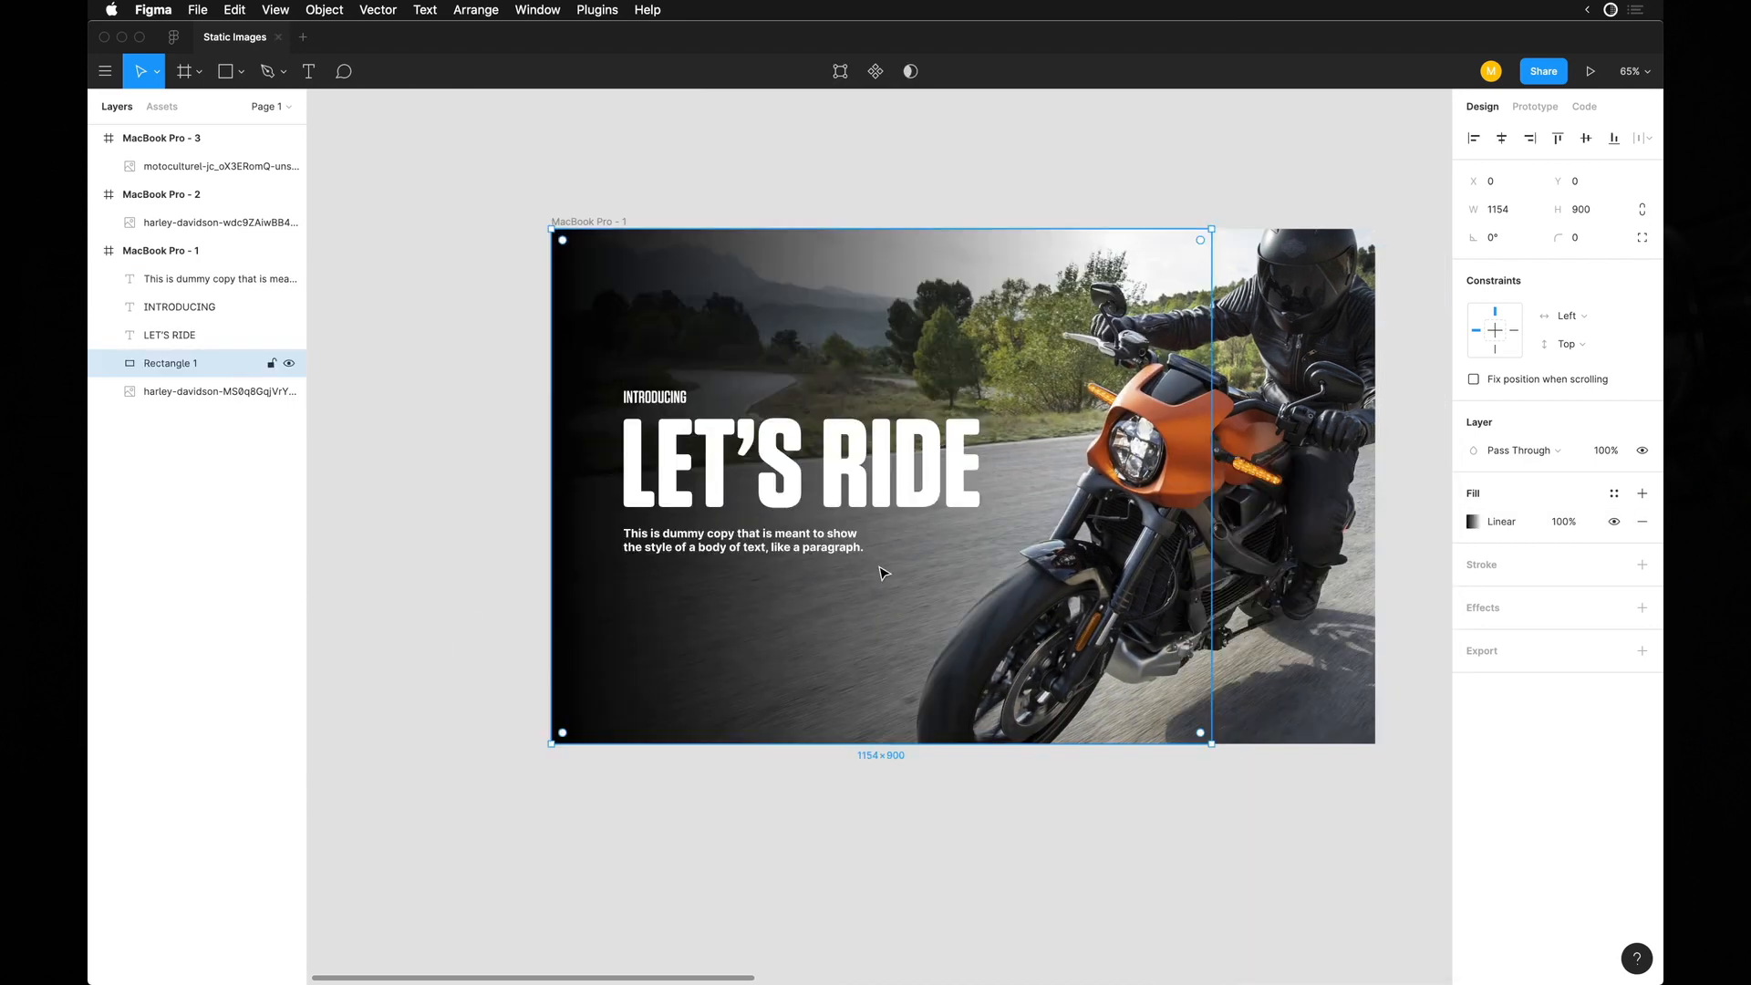
pyautogui.scroll(-3, 882, 572)
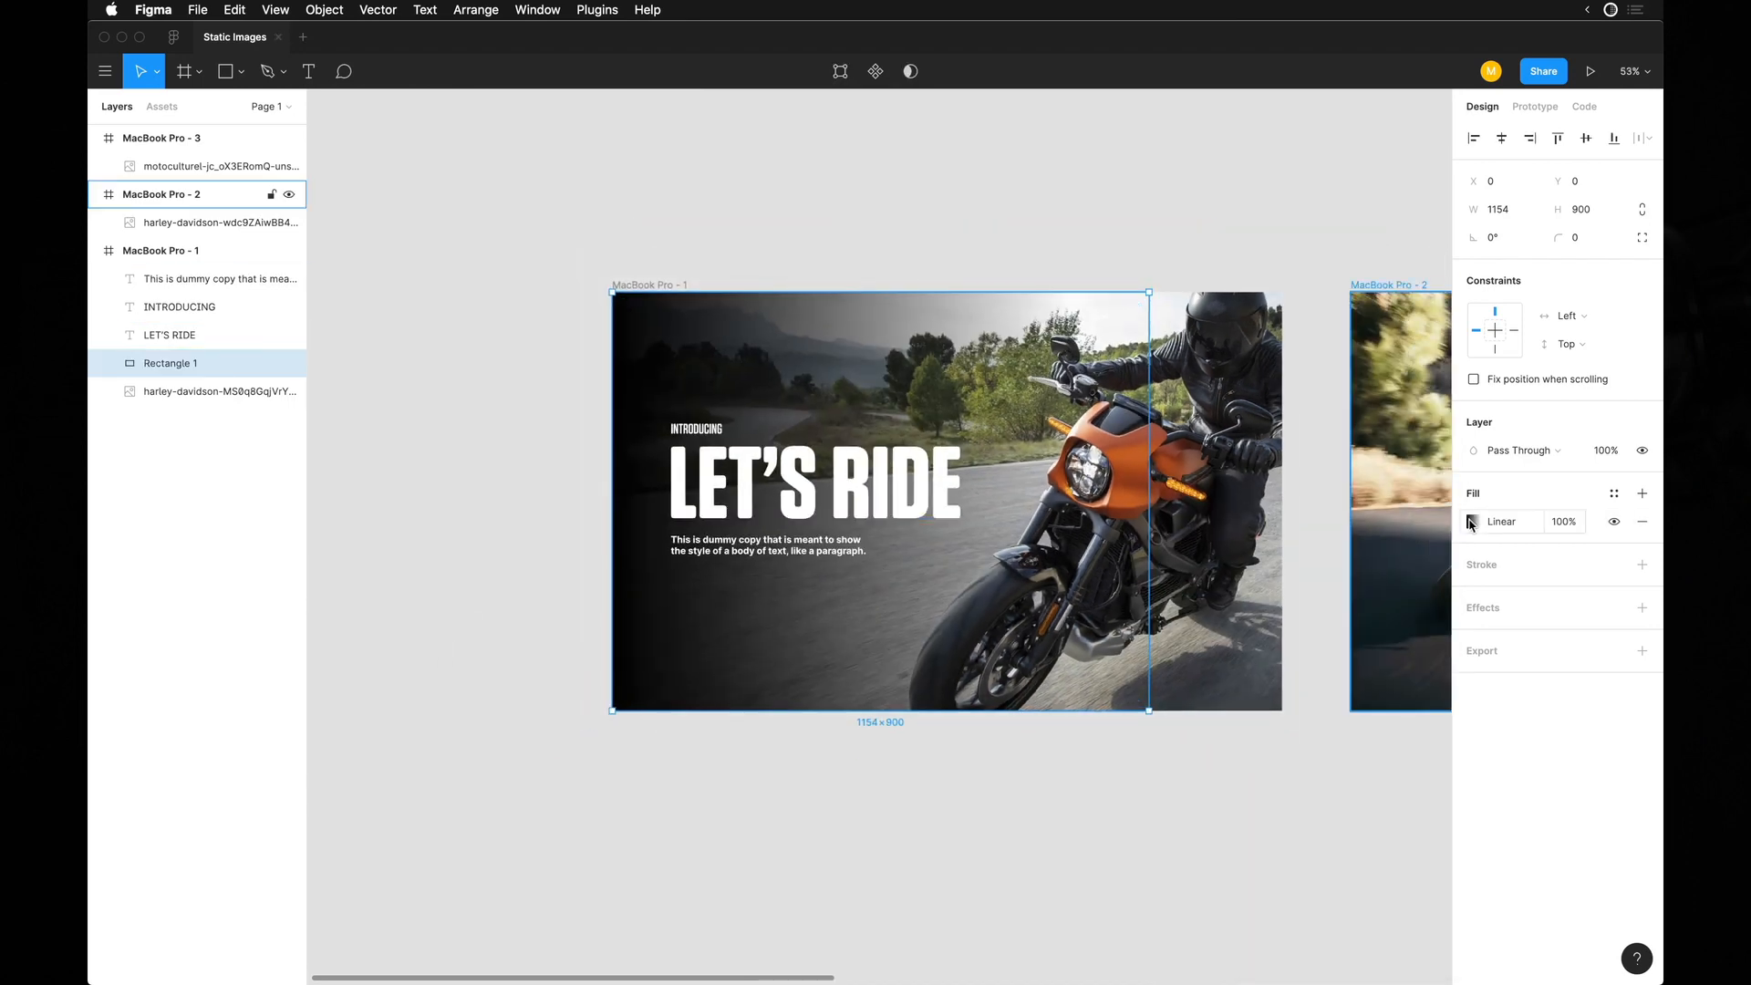
# Lower the opacity of the solid black gradient stop in stages to 0%.
pyautogui.click(1471, 522)
pyautogui.click(1259, 503)
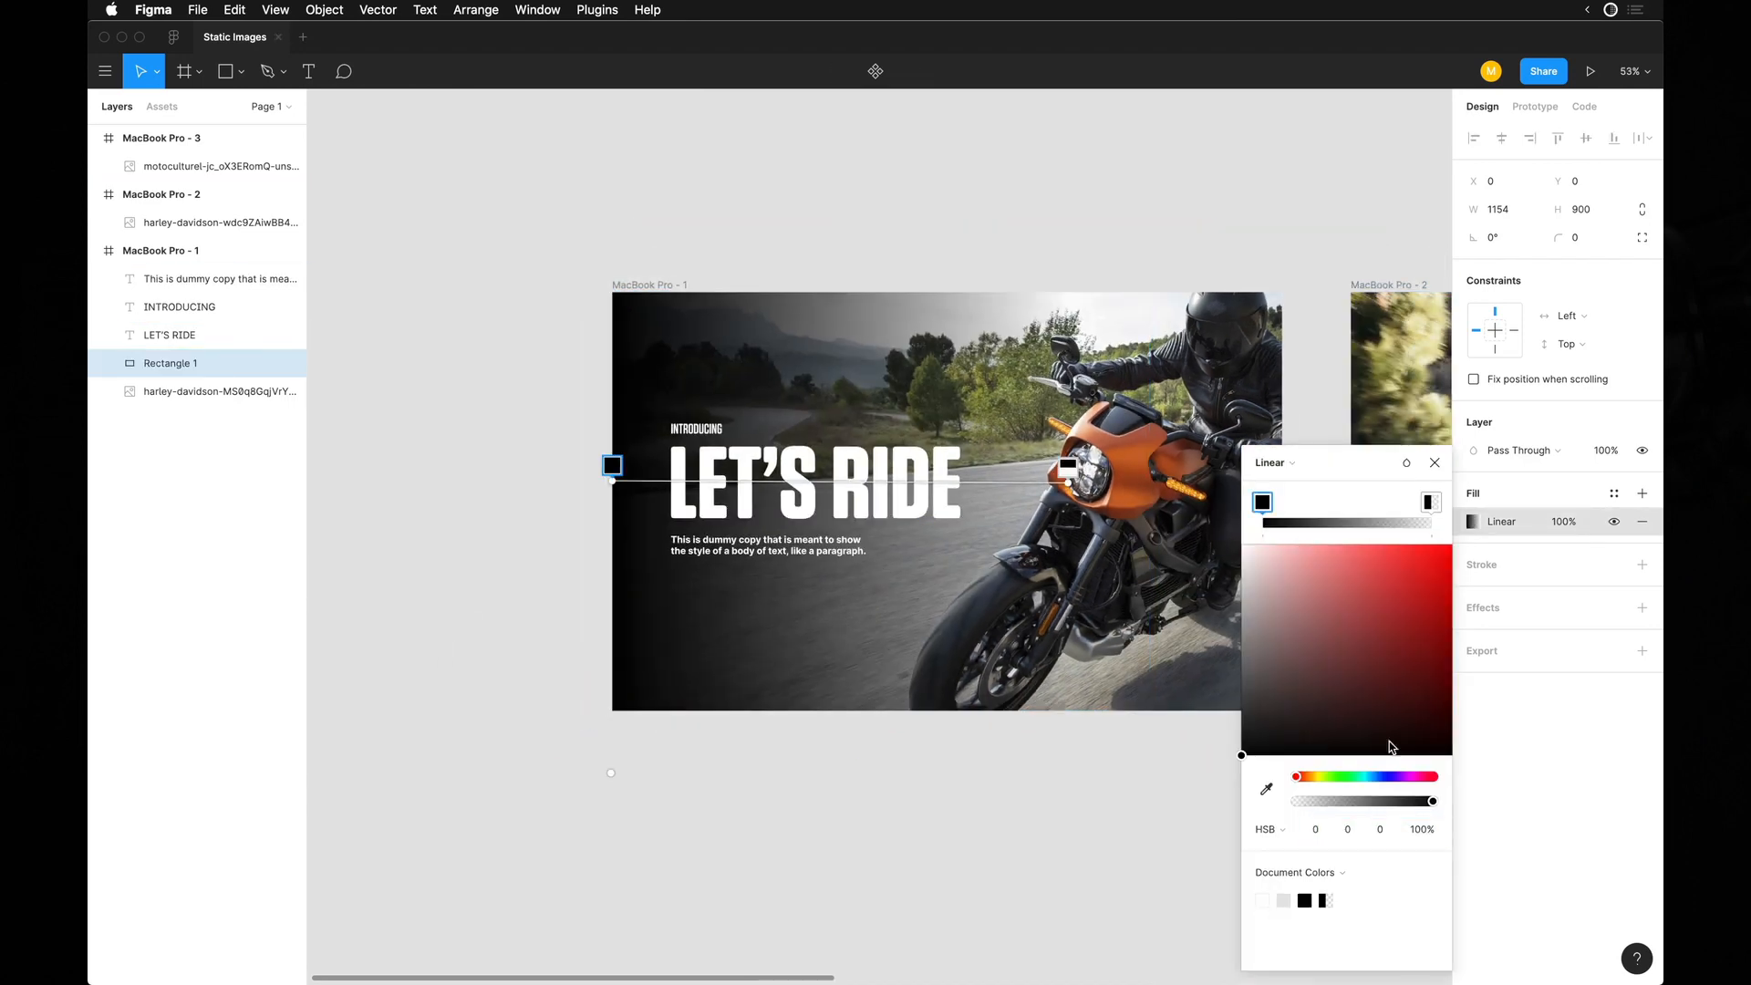
pyautogui.click(1418, 839)
pyautogui.hotkey('shift', 'Down')
pyautogui.hotkey('shift', 'Down')
pyautogui.hotkey('shift', 'Down')
pyautogui.hotkey('shift', 'Down')
pyautogui.hotkey('shift', 'Down')
pyautogui.hotkey('shift', 'Down')
pyautogui.hotkey('shift', 'Down')
pyautogui.hotkey('shift', 'Down')
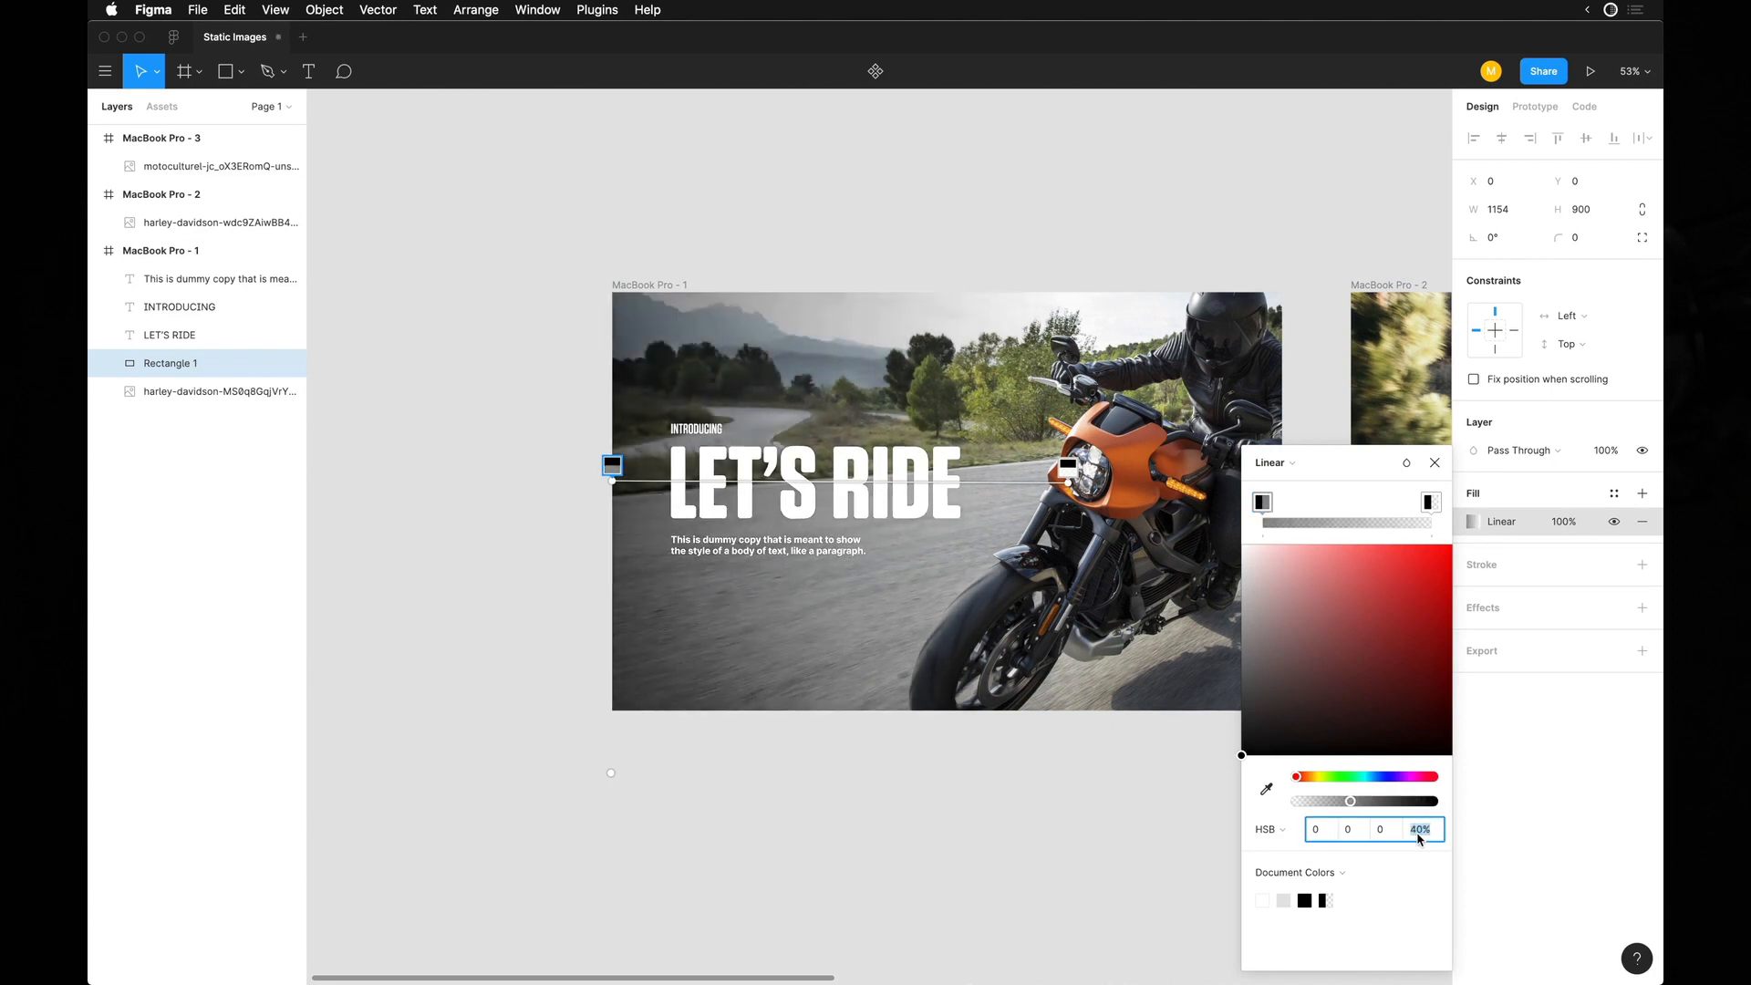
pyautogui.hotkey('shift', 'Down')
pyautogui.hotkey('shift', 'Down')
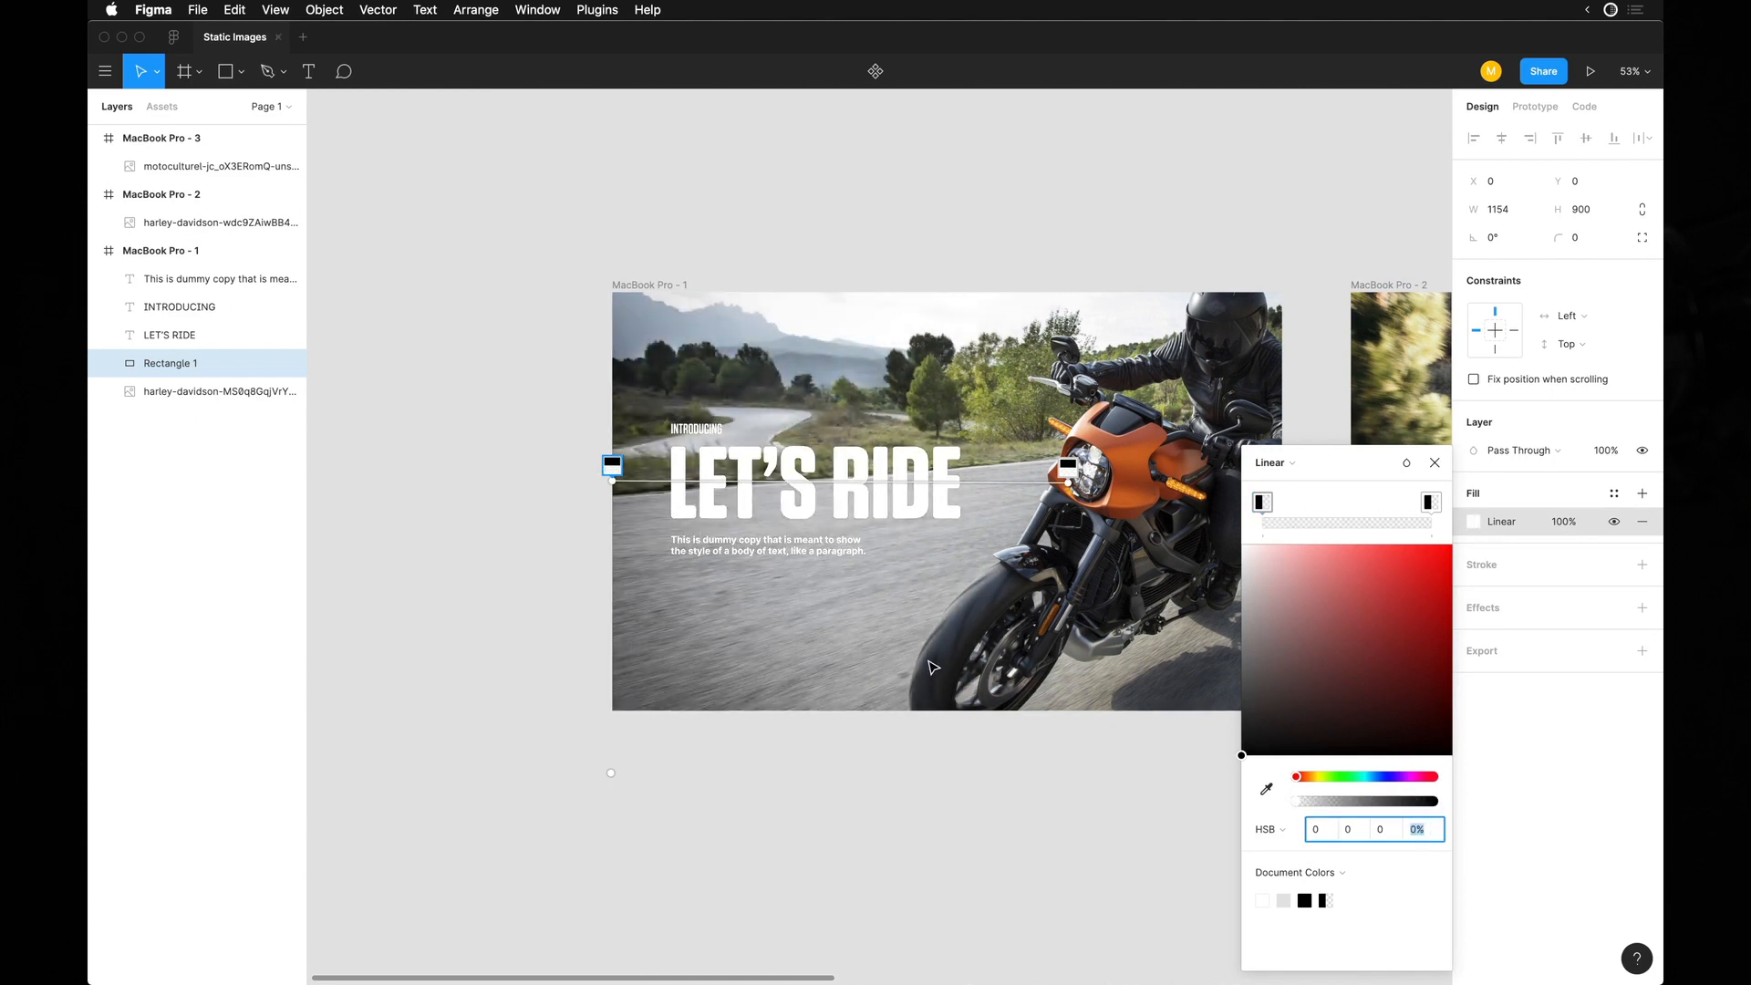
# Try the black gradient stop at the frame's left edge at opacities up to 60% and back down to 10%.
pyautogui.scroll(5, 928, 661)
pyautogui.press('super+backslash')
pyautogui.press('super+backslash')
pyautogui.hscroll(-1, 1147, 762)
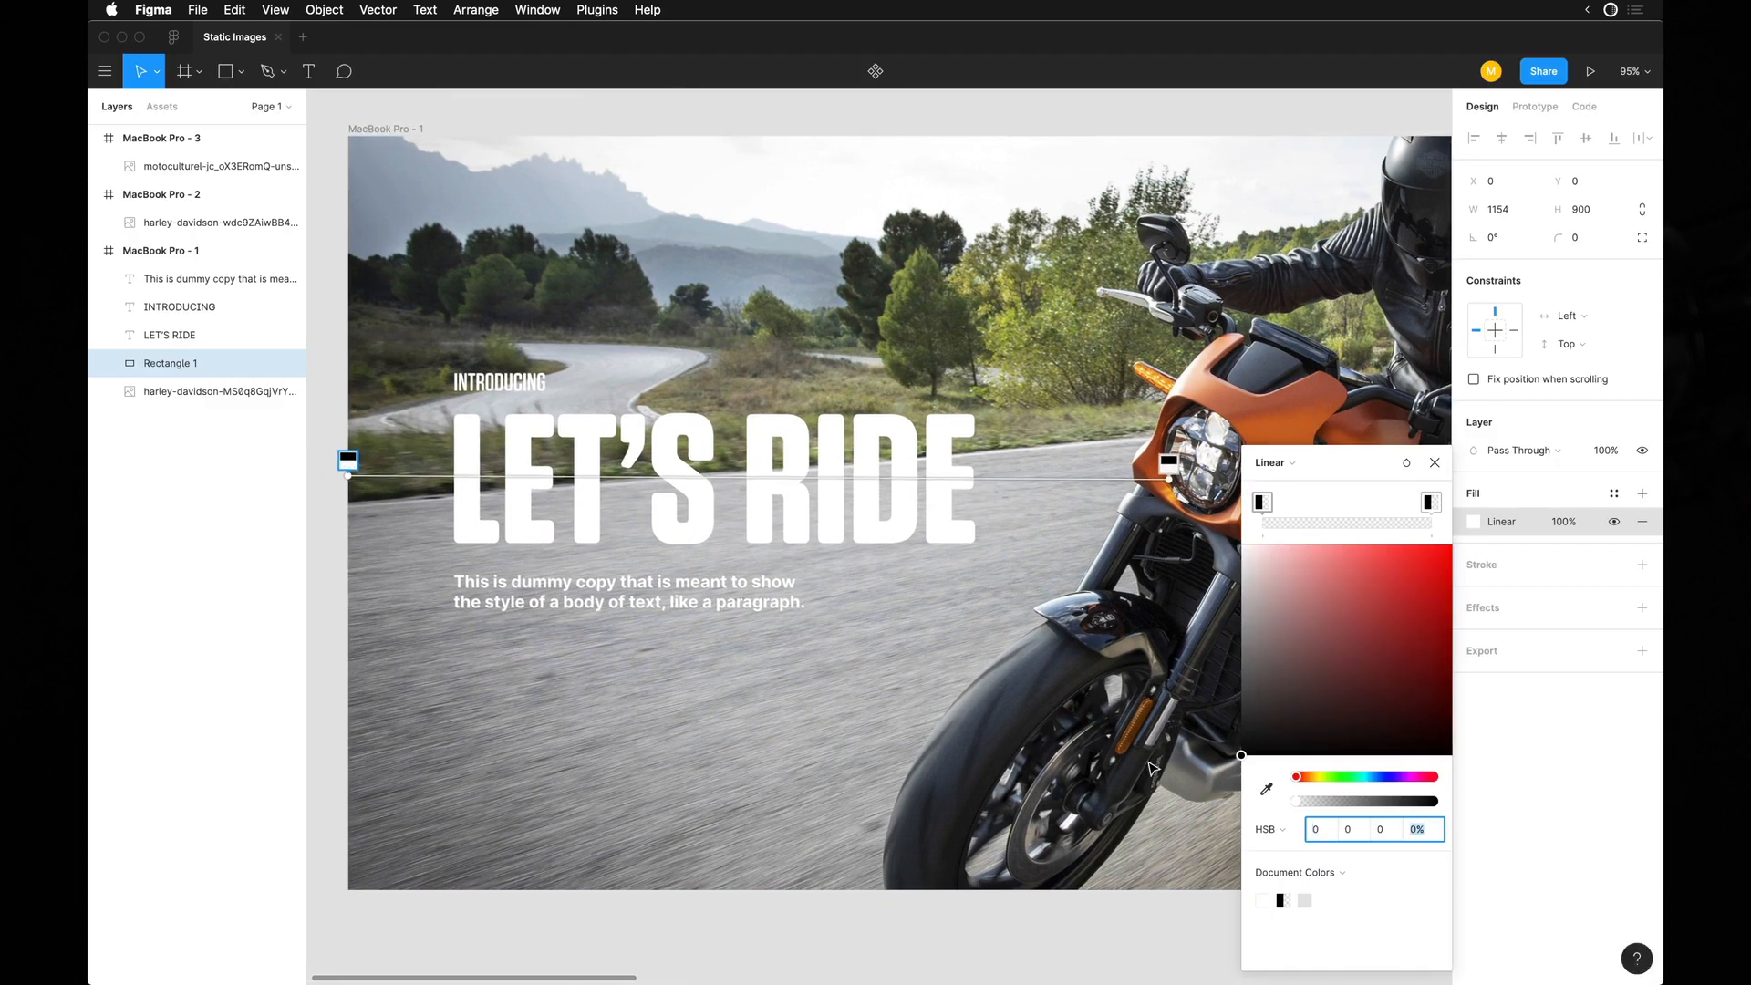
pyautogui.hotkey('shift', 'Up')
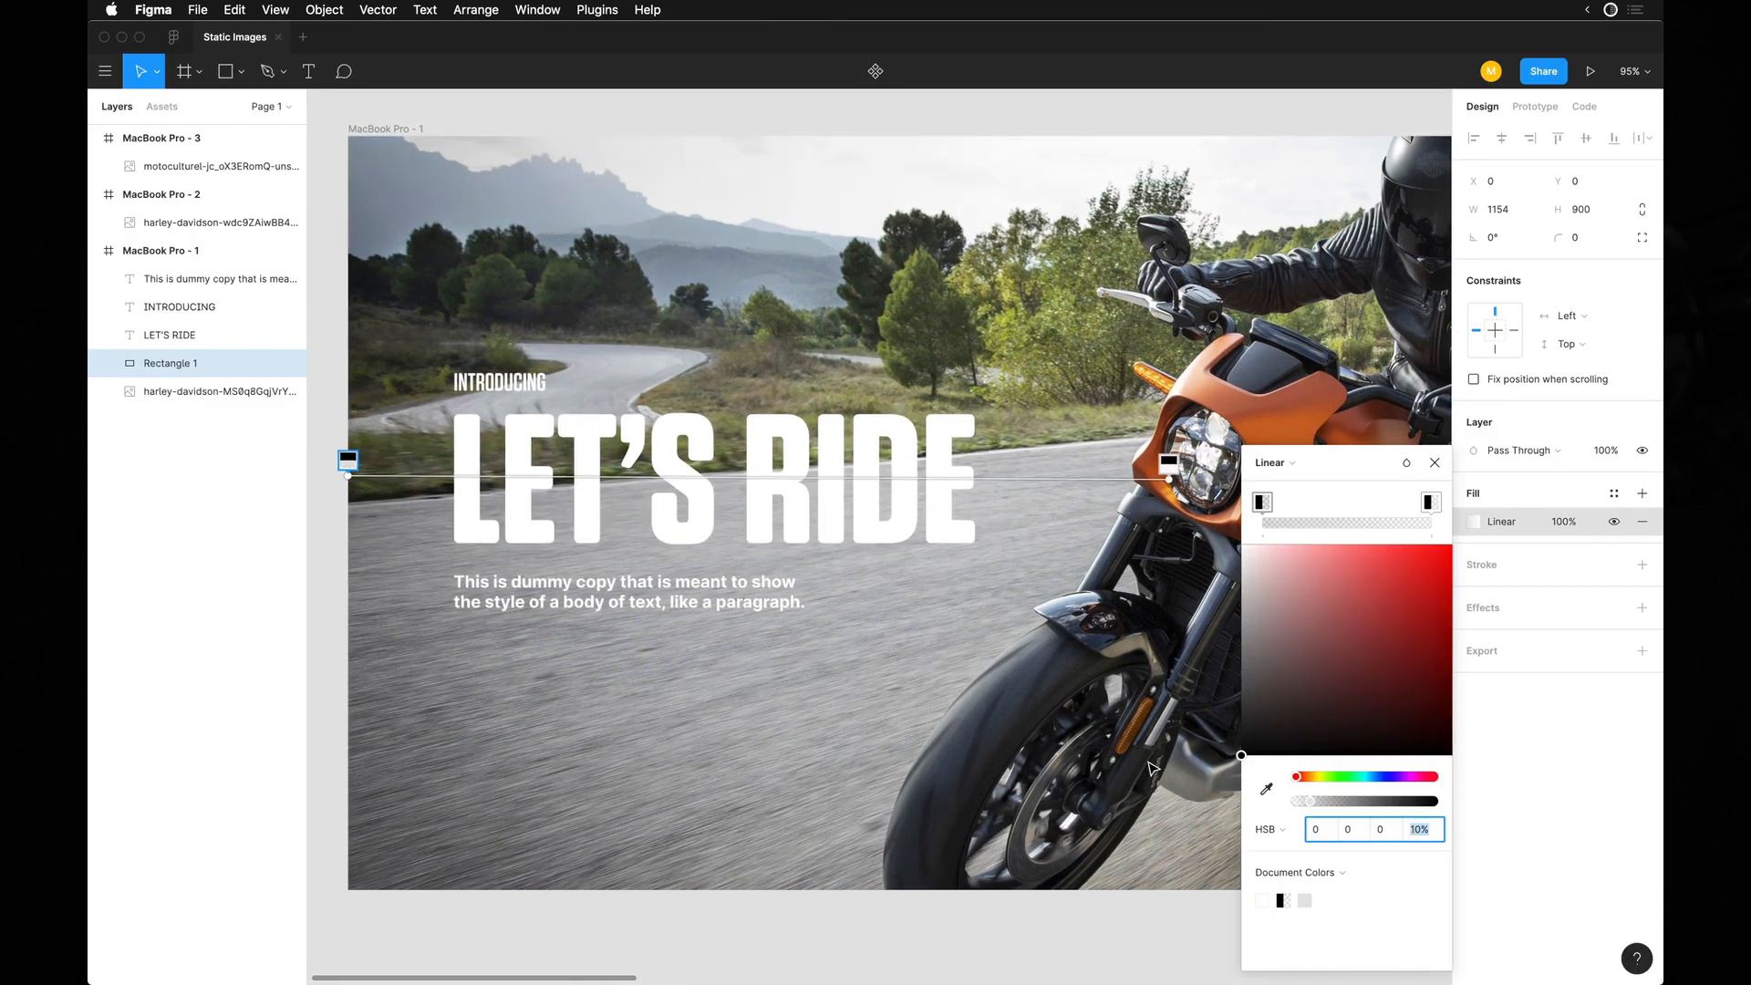
pyautogui.hotkey('shift', 'Up')
pyautogui.hotkey('shift', 'Up')
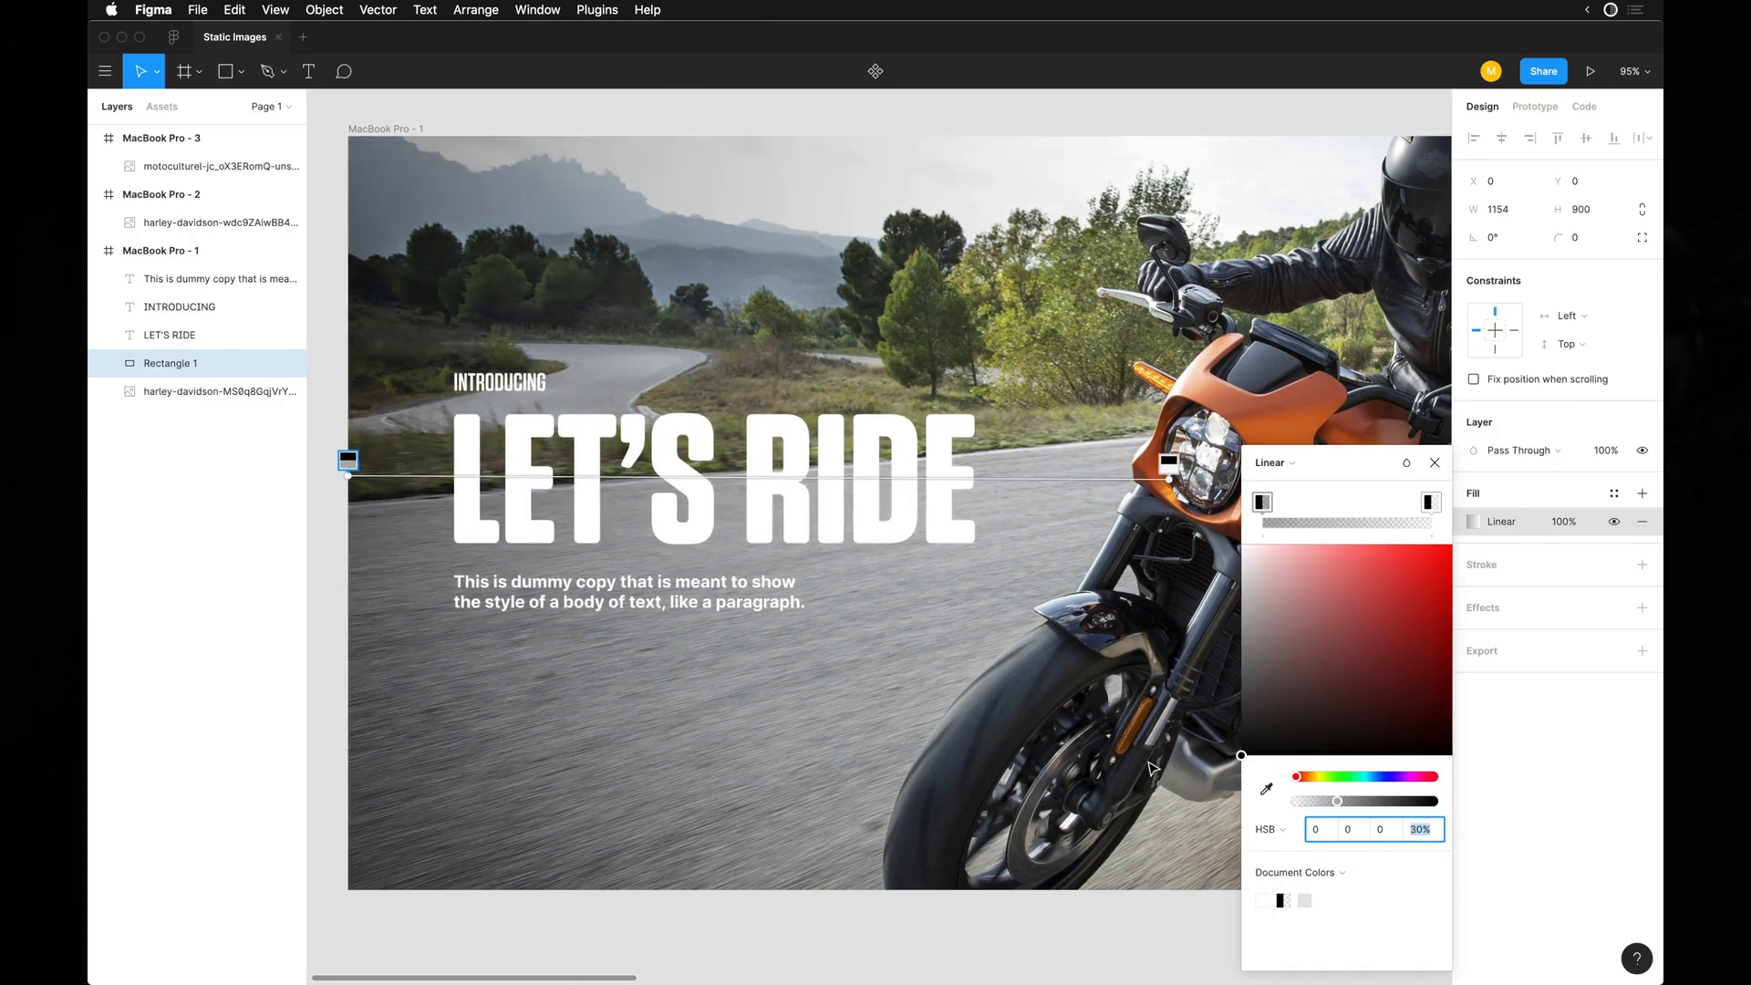
pyautogui.hotkey('shift', 'Up')
pyautogui.hotkey('shift', 'Up')
pyautogui.hotkey('shift', 'Up')
pyautogui.hotkey('shift', 'Up')
pyautogui.hotkey('shift', 'Up')
pyautogui.hotkey('shift', 'Up')
pyautogui.hotkey('shift', 'Up')
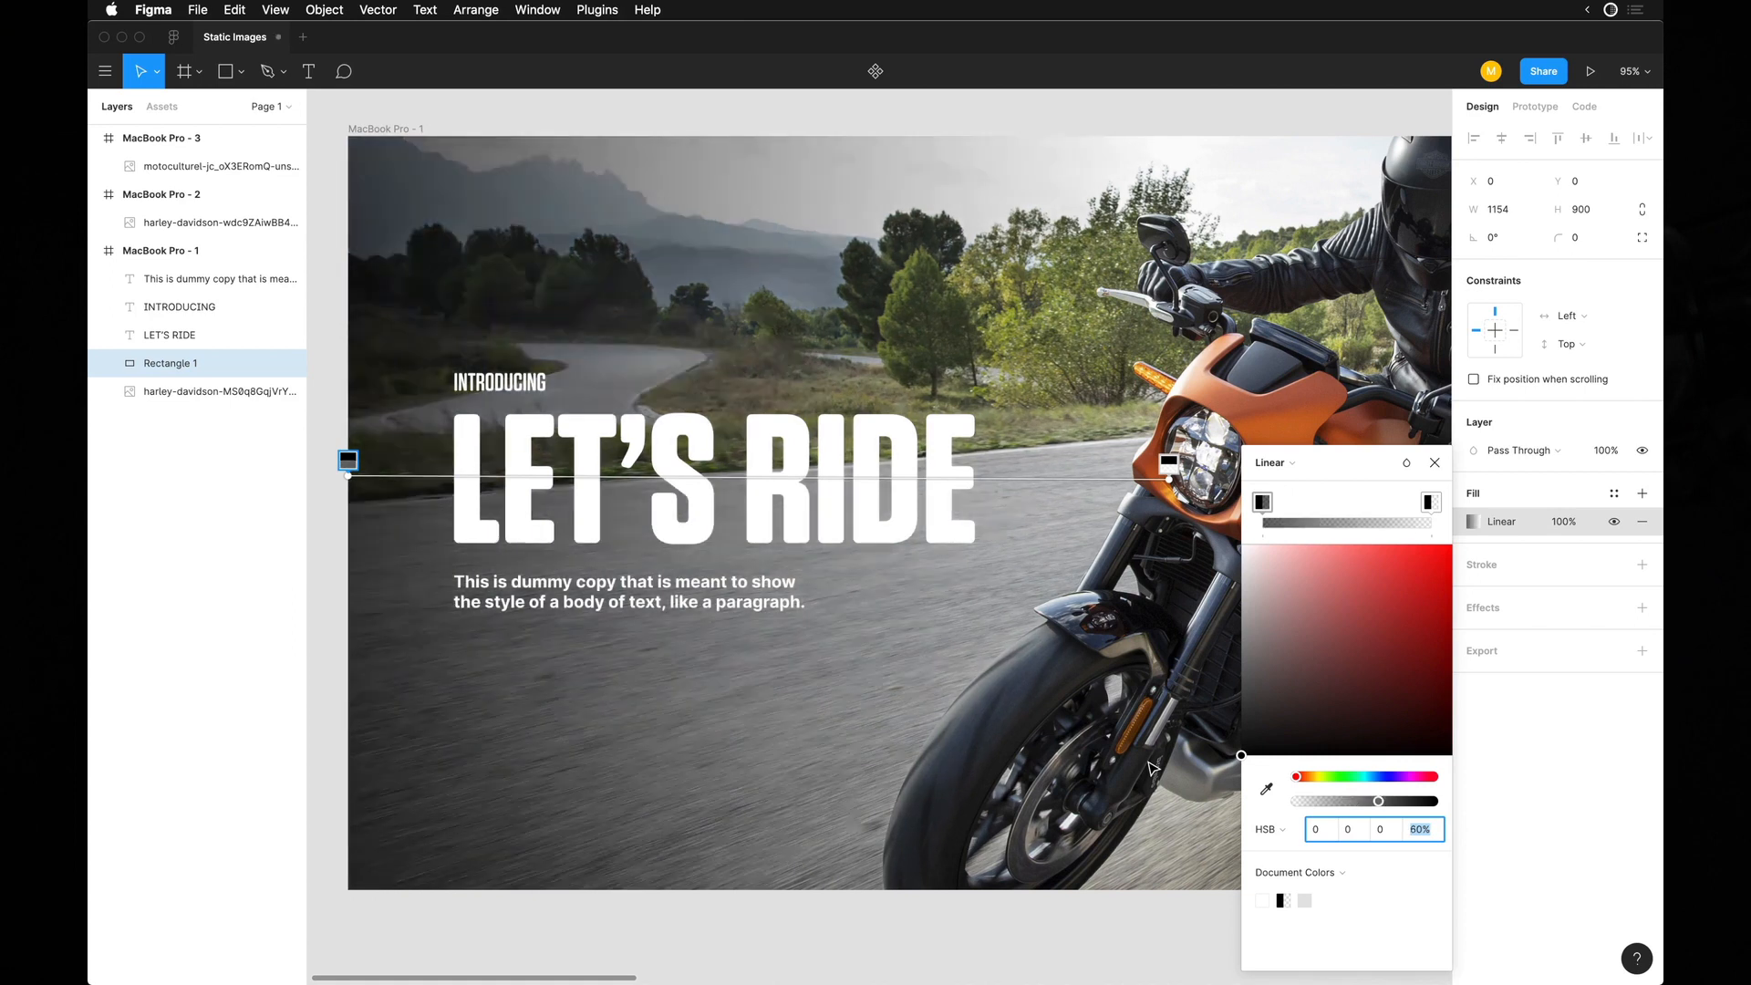
pyautogui.hotkey('shift', 'Down')
pyautogui.hotkey('shift', 'Down')
pyautogui.hotkey('shift', 'Down')
pyautogui.hotkey('shift', 'Down')
pyautogui.hotkey('shift', 'Down')
pyautogui.hotkey('shift', 'Down')
pyautogui.hotkey('shift', 'Down')
pyautogui.hotkey('shift', 'Down')
pyautogui.hotkey('shift', 'Down')
pyautogui.hotkey('shift', 'Down')
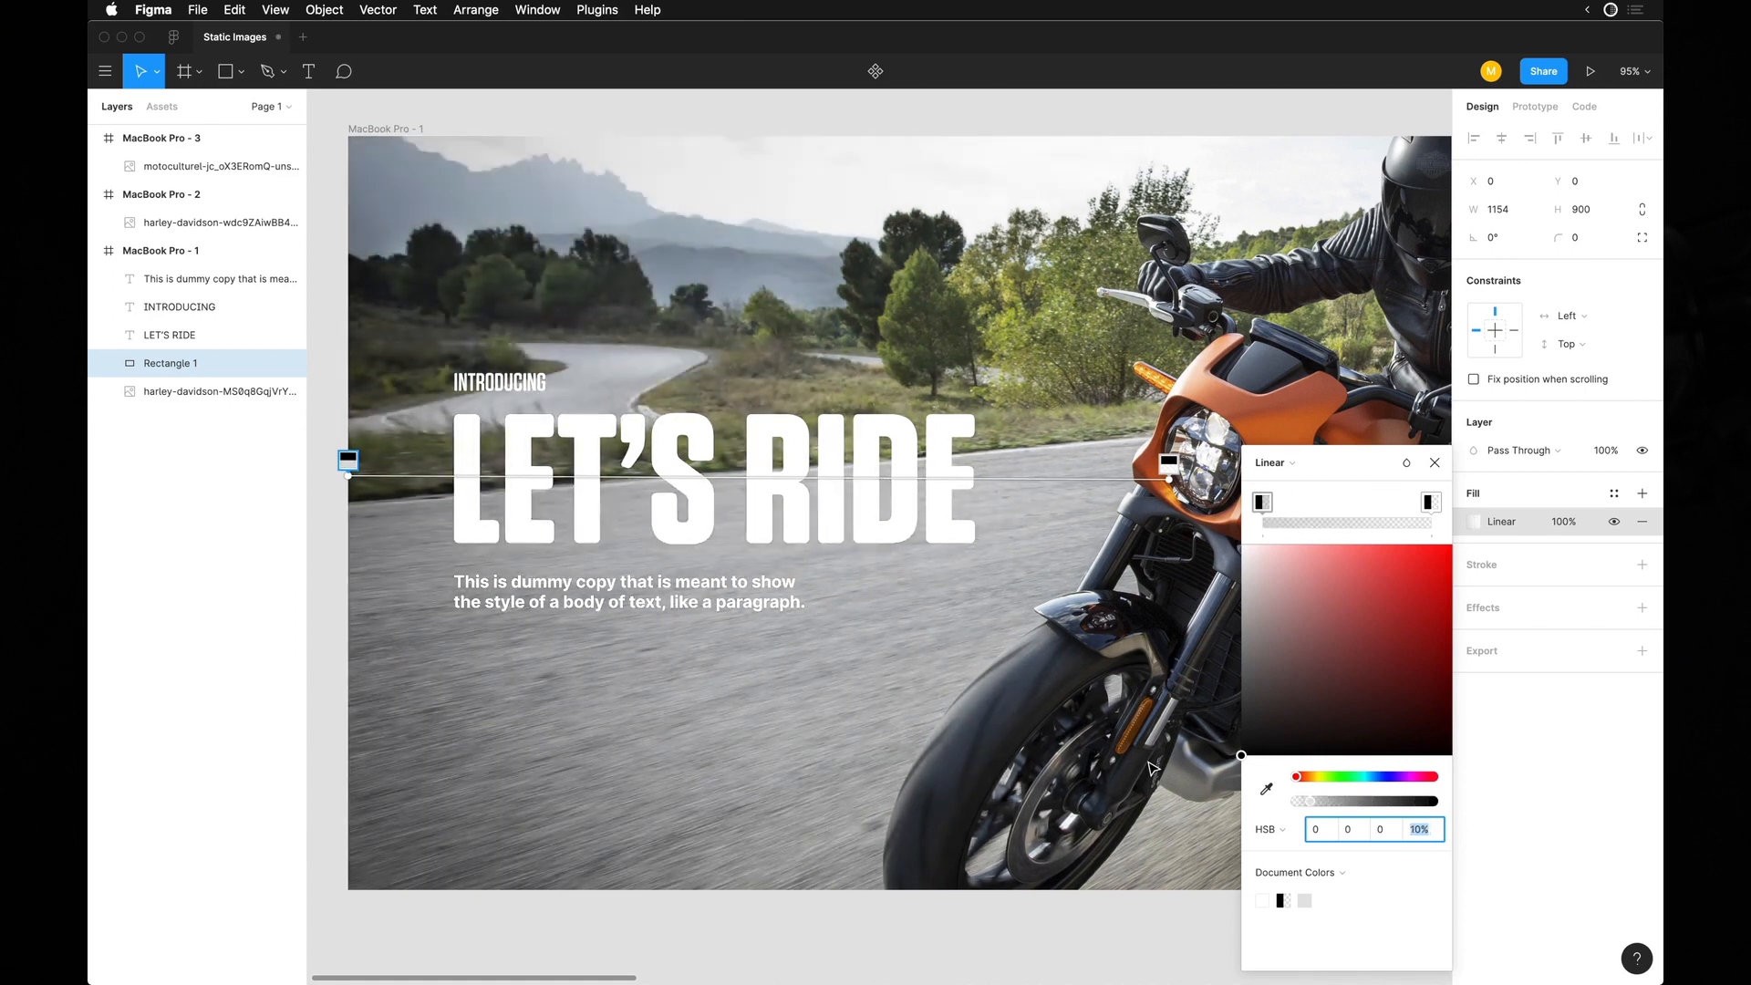
# Set the opacity of the black gradient stop at the frame's left edge to 30%.
pyautogui.hotkey('shift', 'Up')
pyautogui.hotkey('shift', 'Up')
pyautogui.hotkey('shift', 'Up')
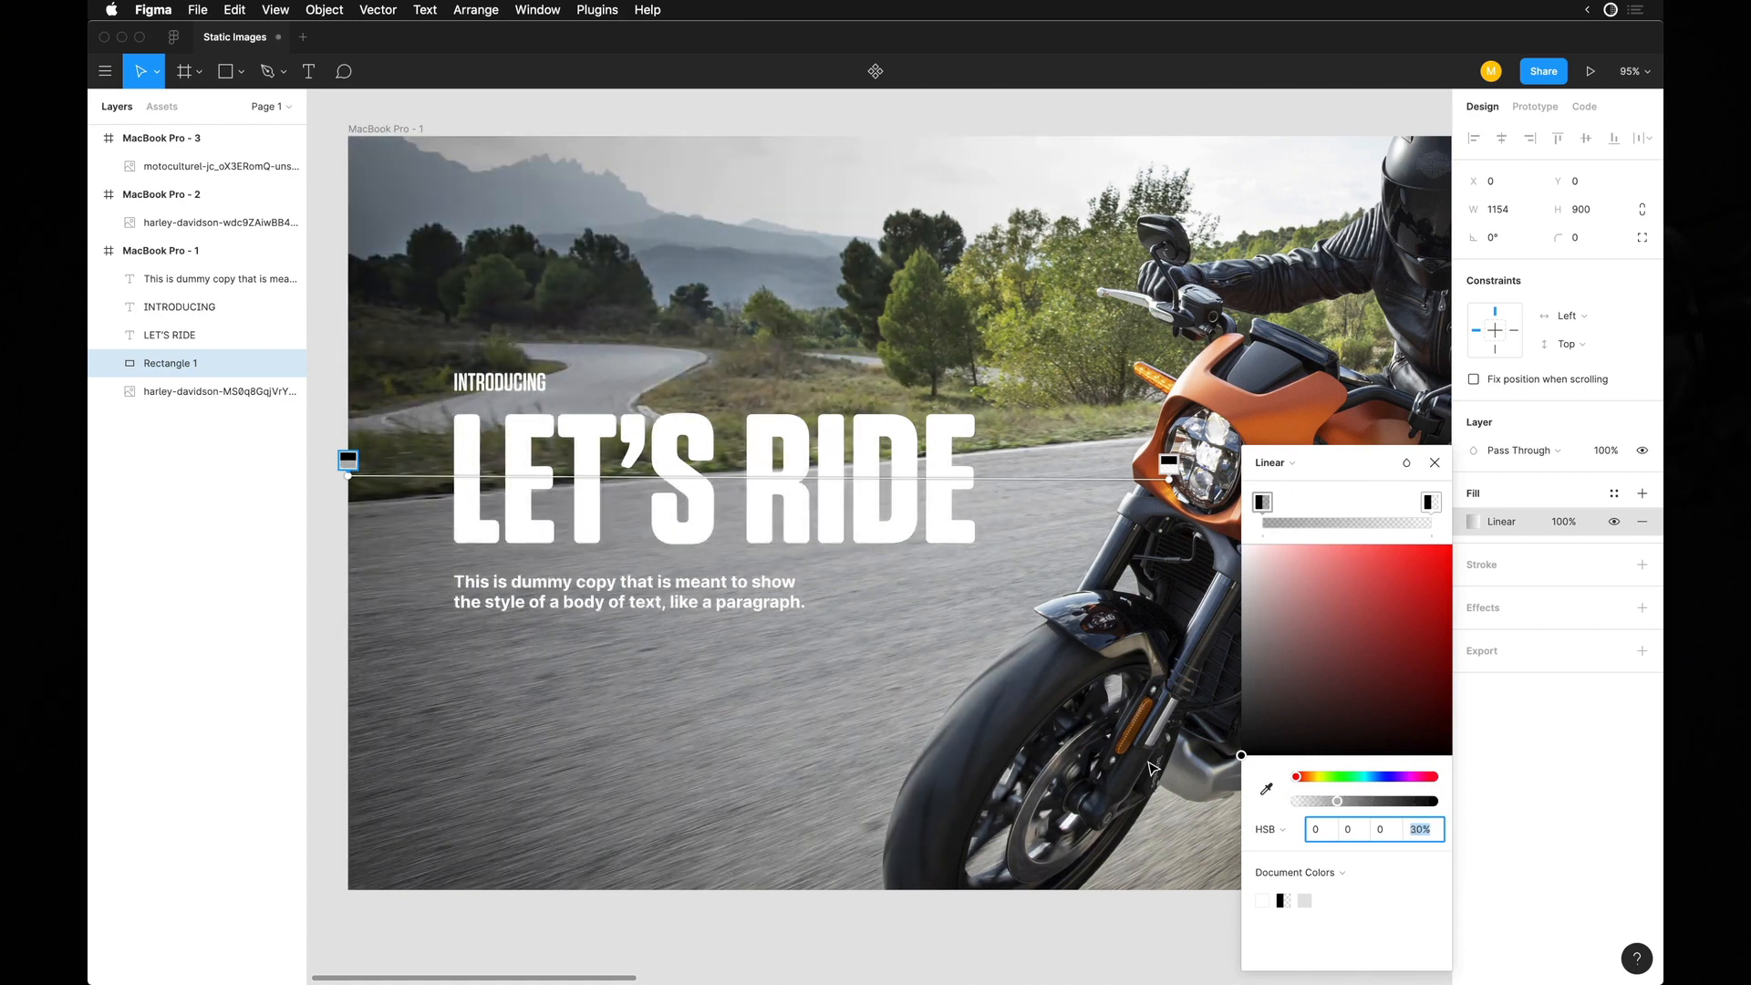
pyautogui.click(1126, 762)
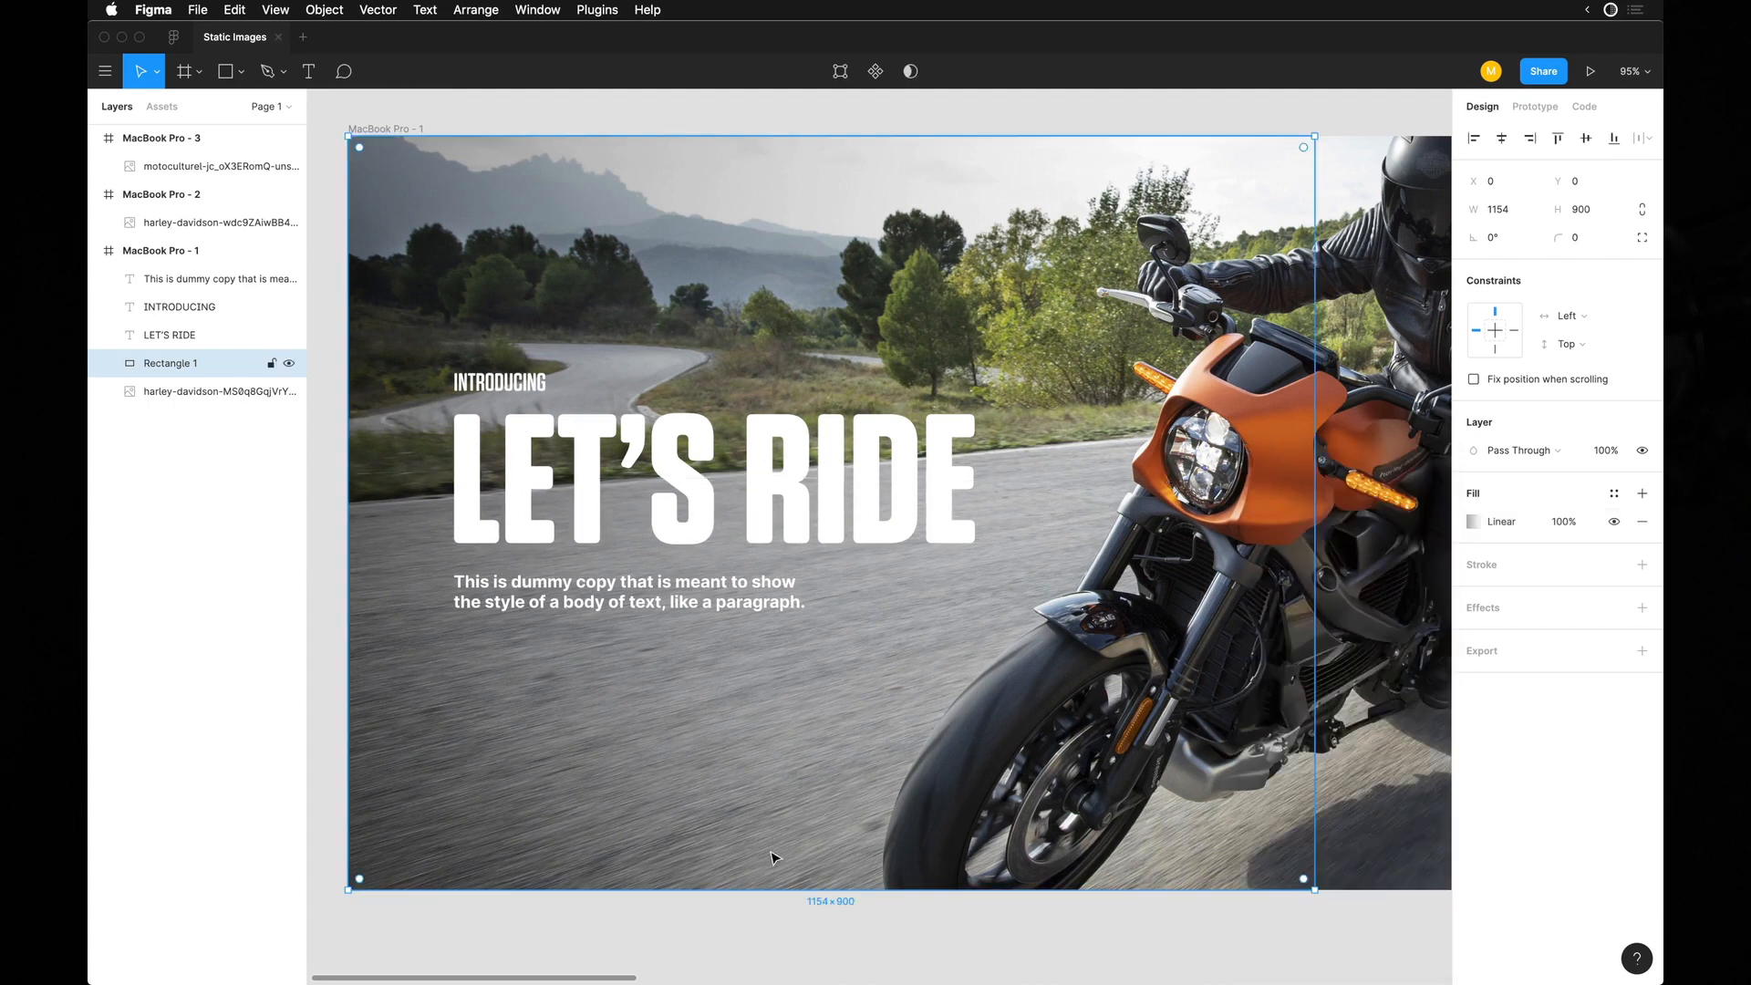
# Move the first frame's photo left so the motorcycle sits behind the texts, and place a copy of the photo below the frames.
pyautogui.hotkey('shift', '1')
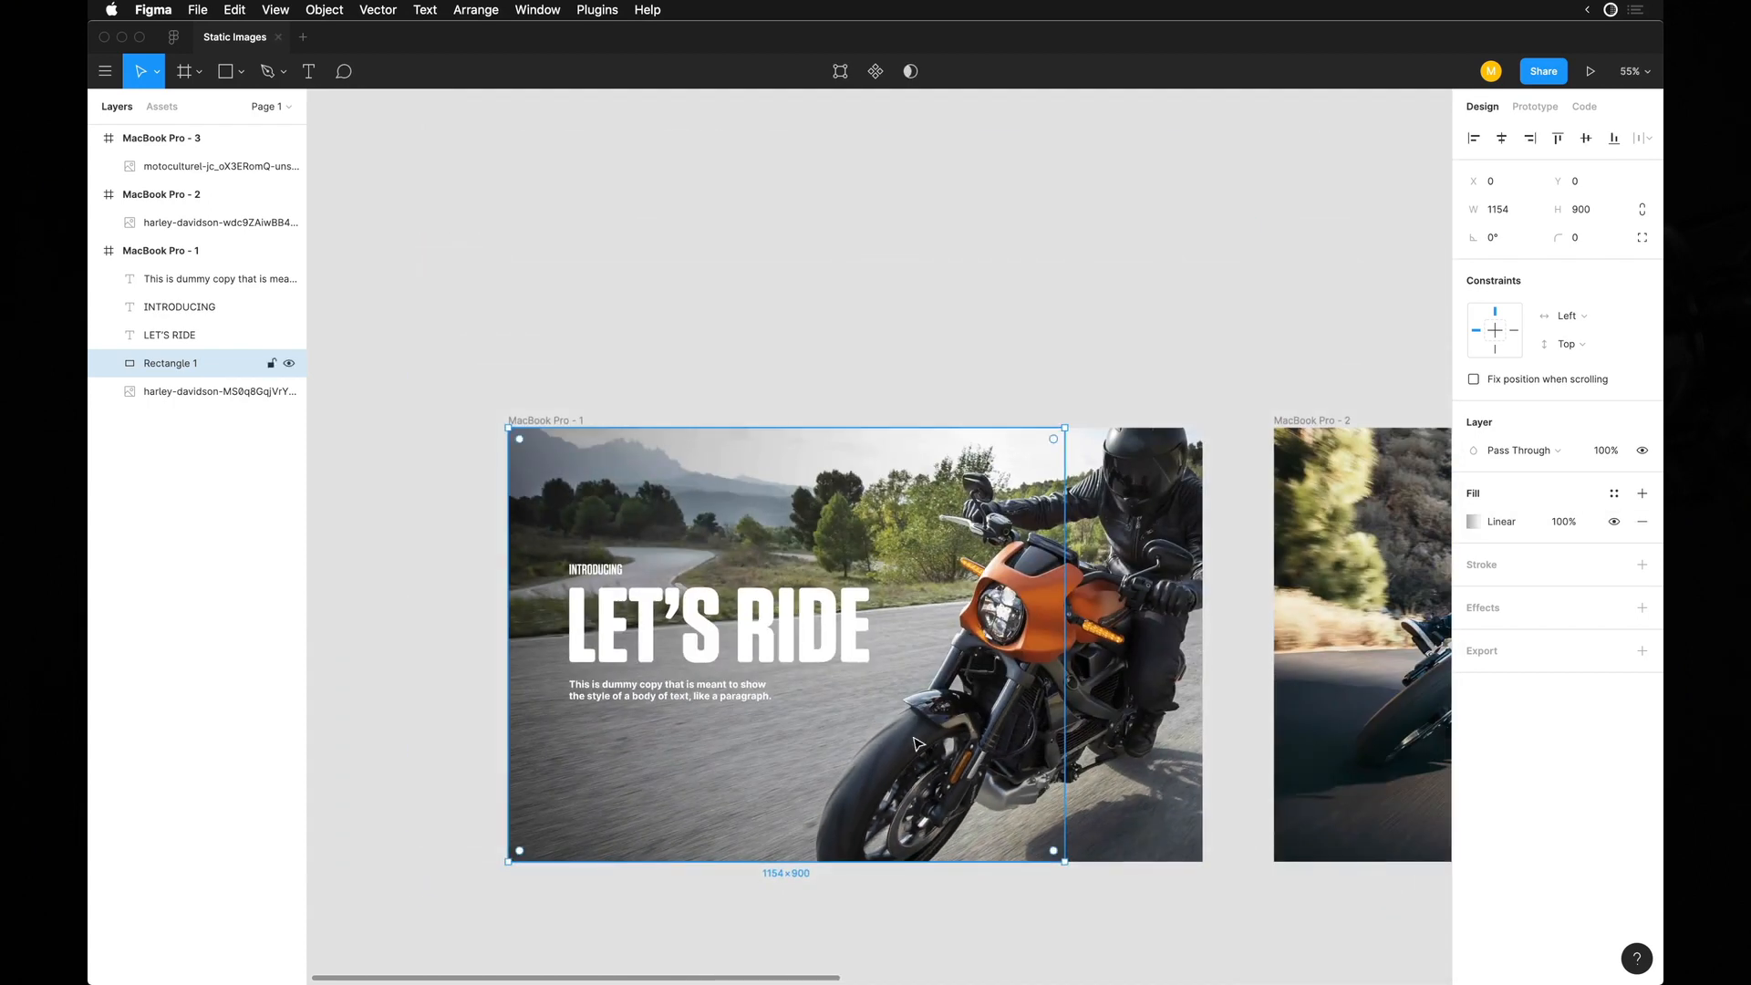
pyautogui.click(1131, 685)
pyautogui.moveTo(1130, 685); pyautogui.dragTo(941, 880)
pyautogui.scroll(-8, 926, 679)
pyautogui.scroll(-3, 939, 880)
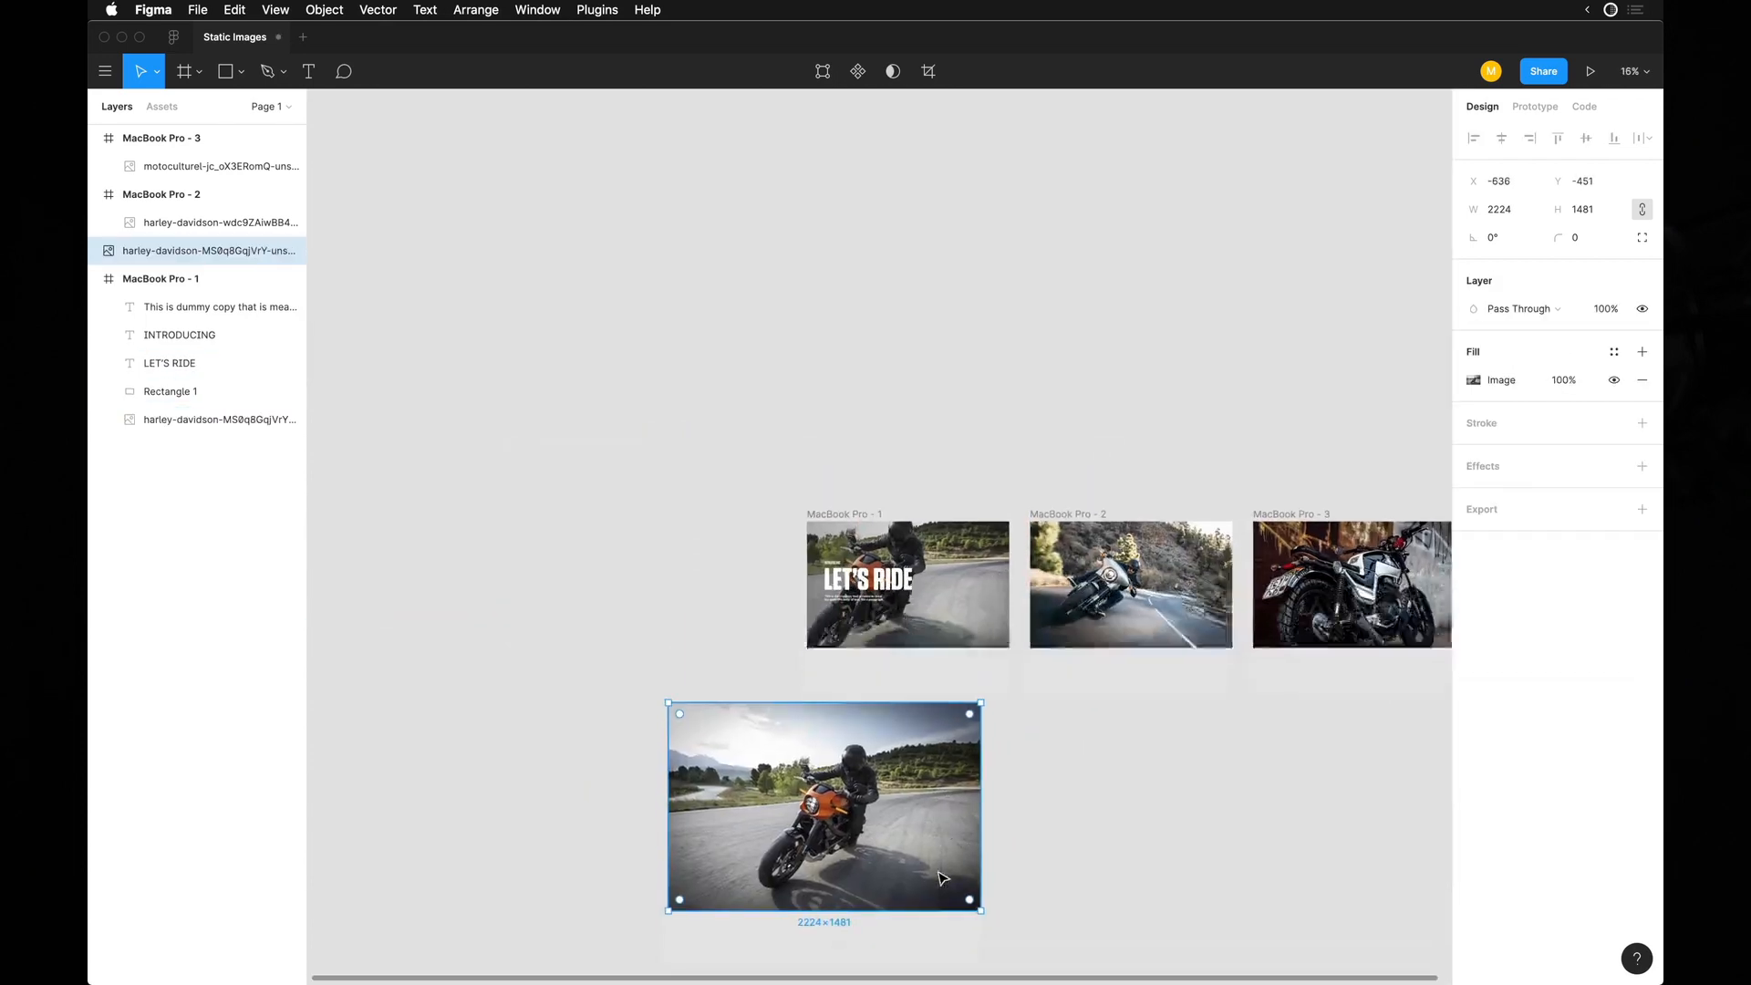
pyautogui.moveTo(861, 693)
pyautogui.mouseDown()
pyautogui.moveTo(989, 793)
pyautogui.moveTo(790, 792)
pyautogui.mouseUp()
pyautogui.press('Escape')
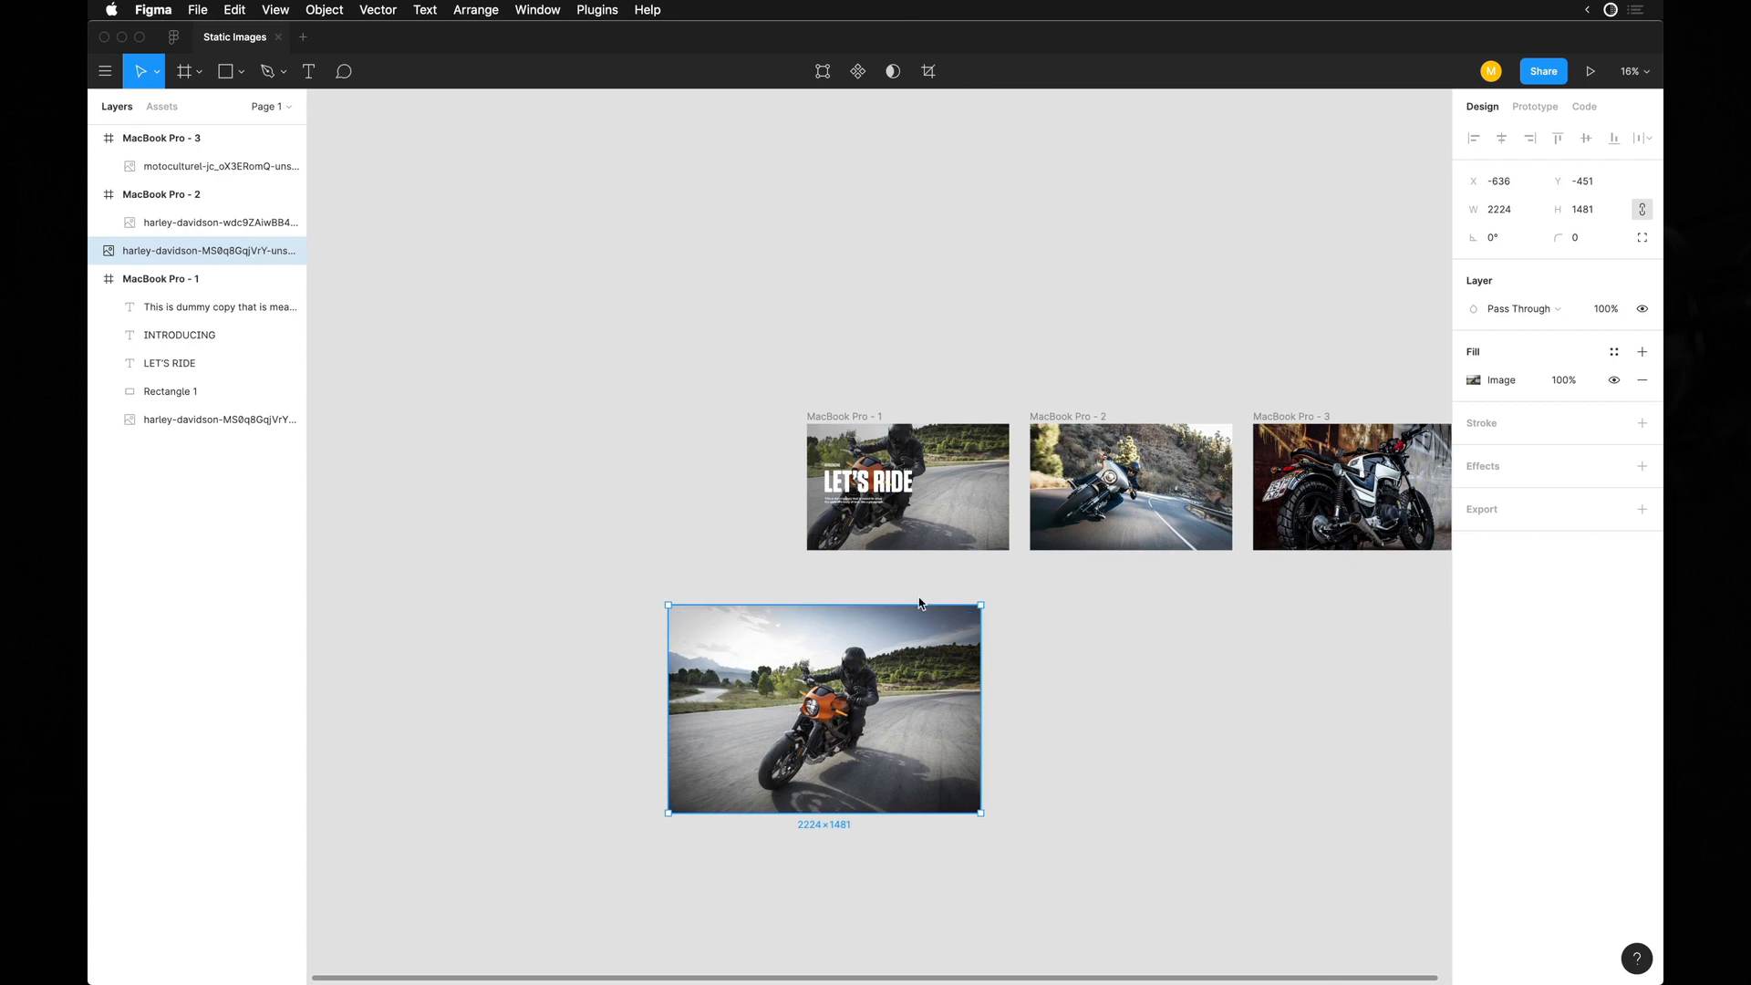
# Delete the photo copy below the frames and flip the first frame's own photo horizontally.
pyautogui.scroll(-3, 921, 599)
pyautogui.press('Delete')
pyautogui.scroll(3, 964, 478)
pyautogui.scroll(5, 884, 483)
pyautogui.click(926, 641)
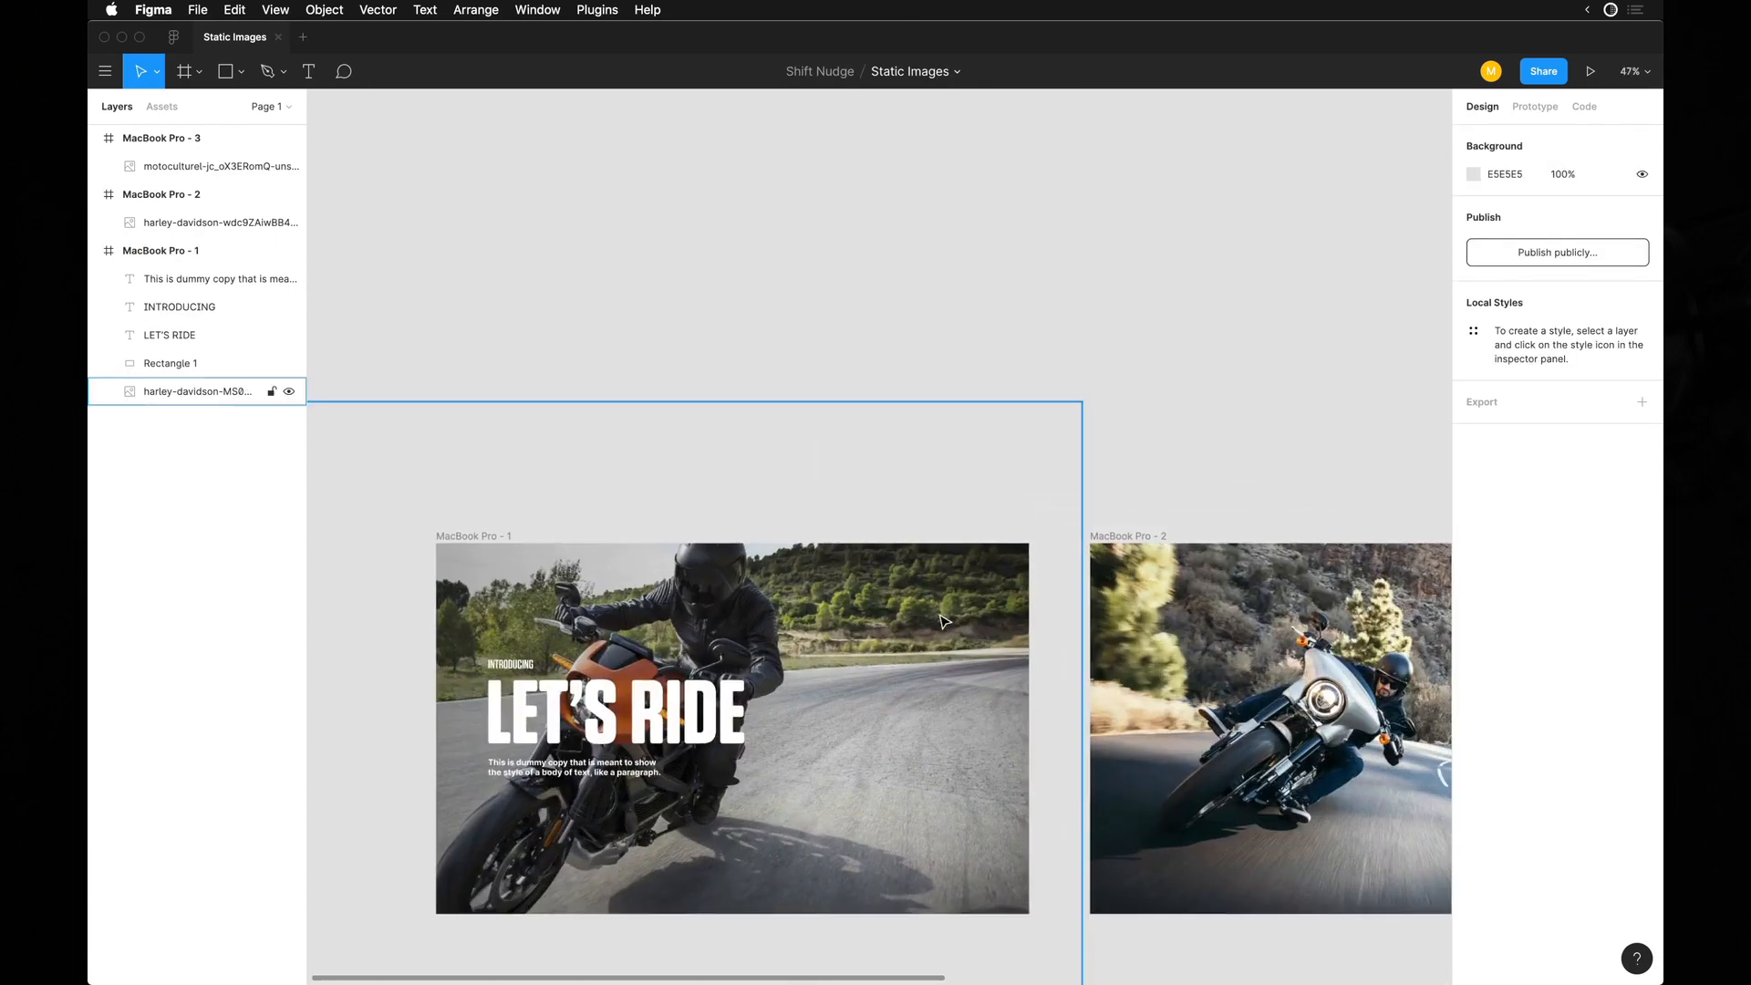
pyautogui.rightClick(927, 641)
pyautogui.click(859, 616)
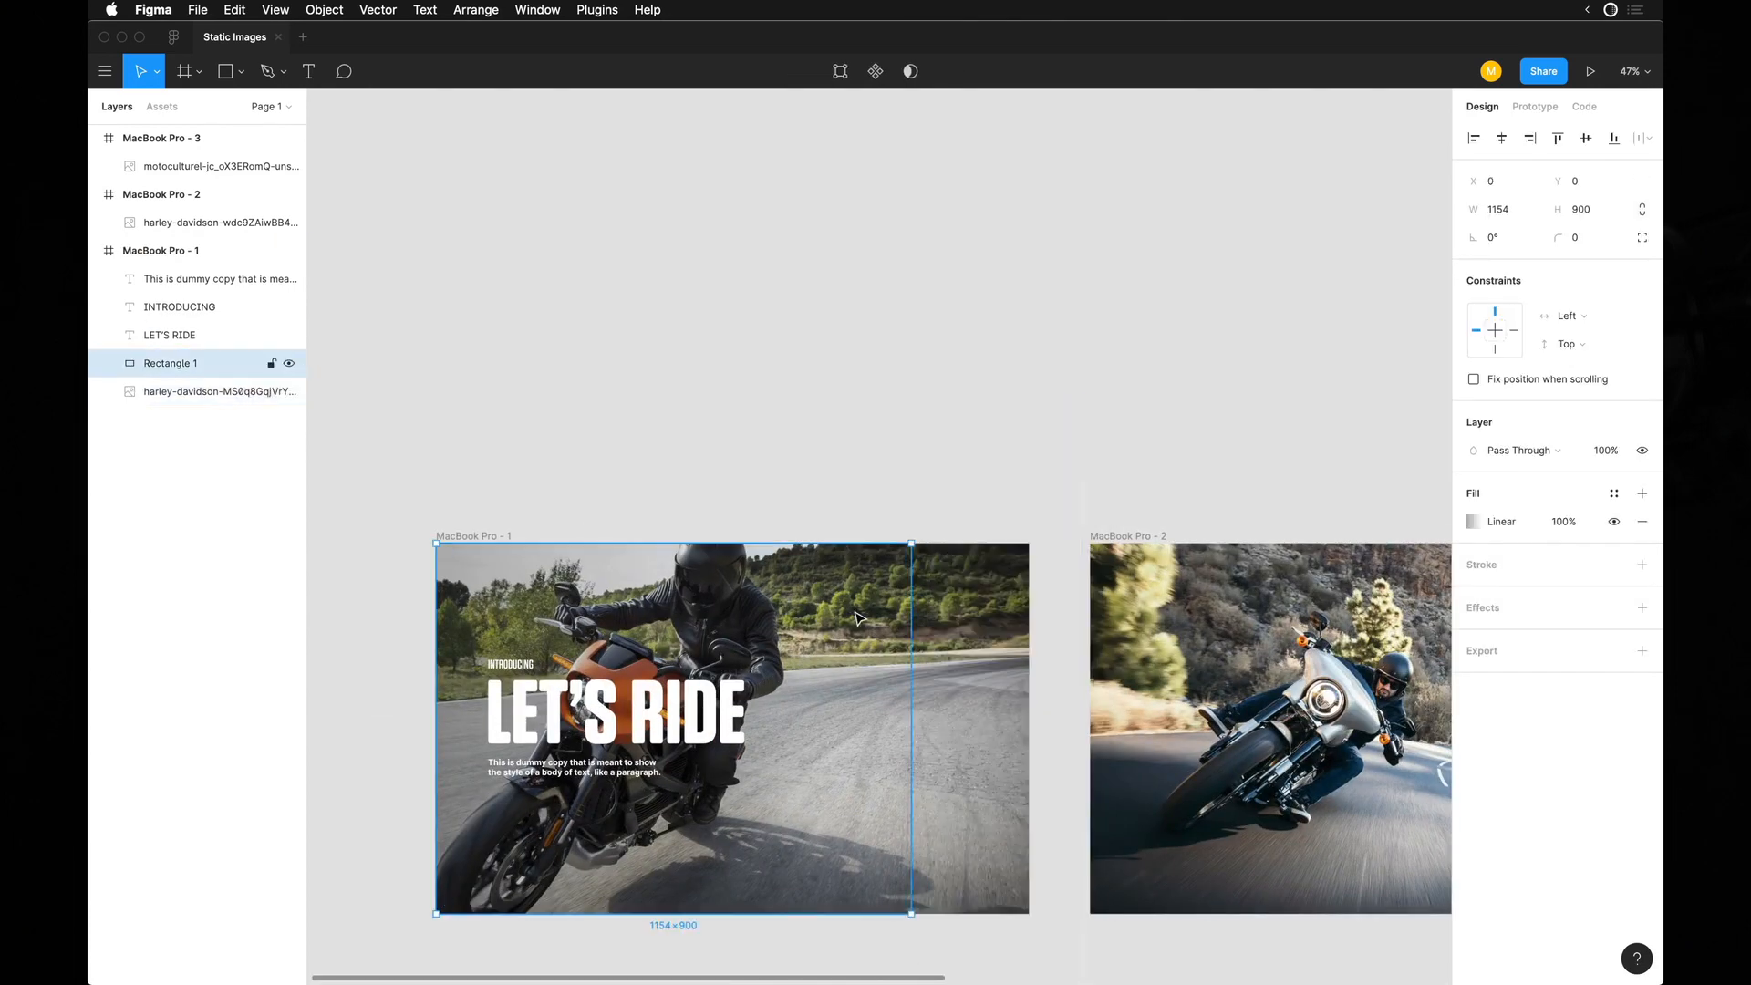
pyautogui.click(976, 621)
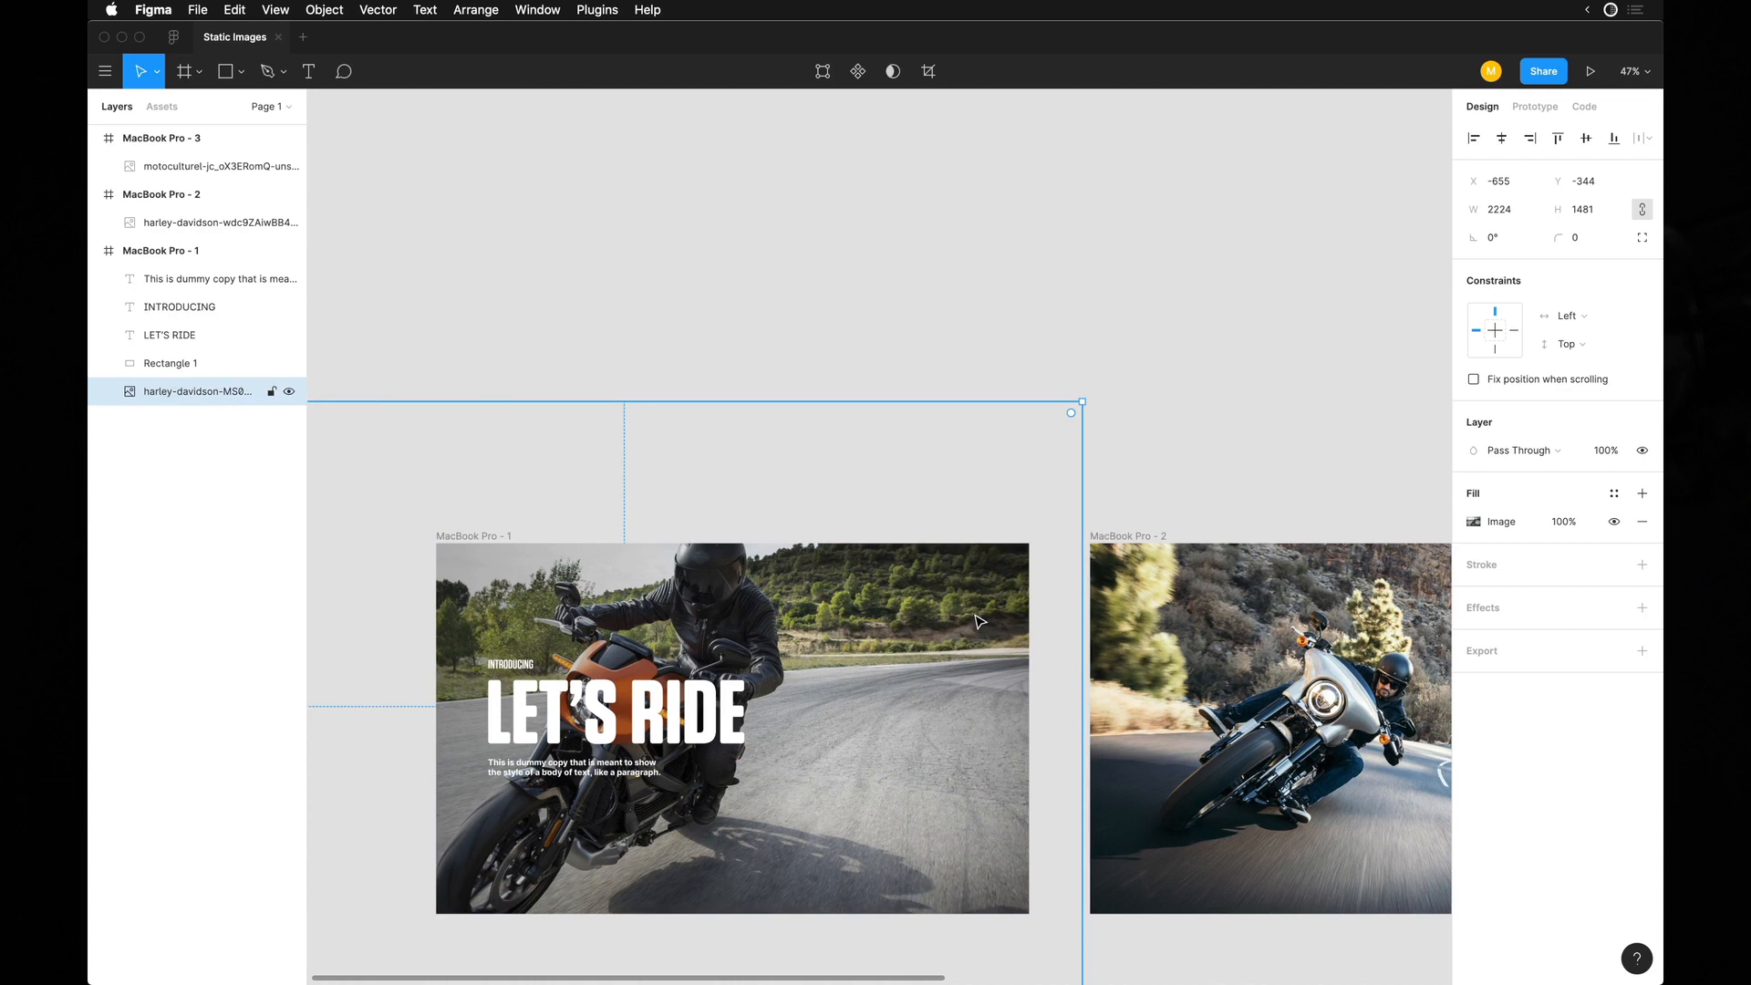
pyautogui.hotkey('shift', 'h')
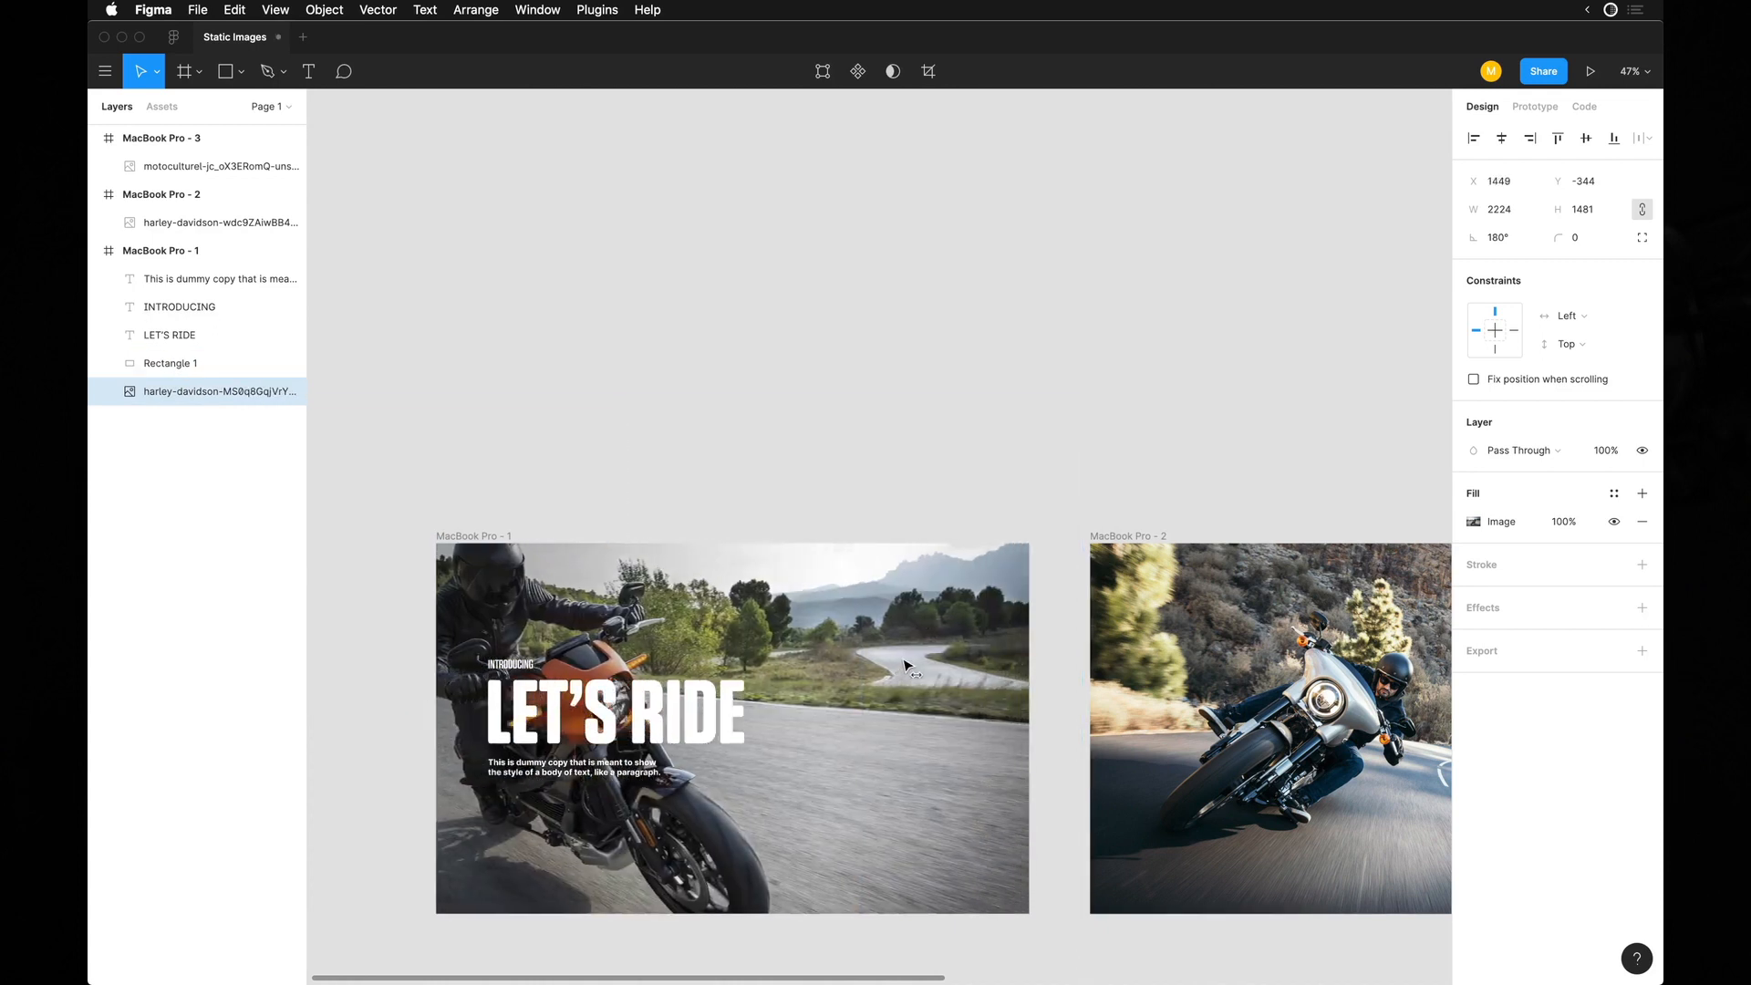
# Flip the gradient rectangle in the first frame horizontally so its dark end faces right.
pyautogui.scroll(-3, 909, 666)
pyautogui.click(552, 793)
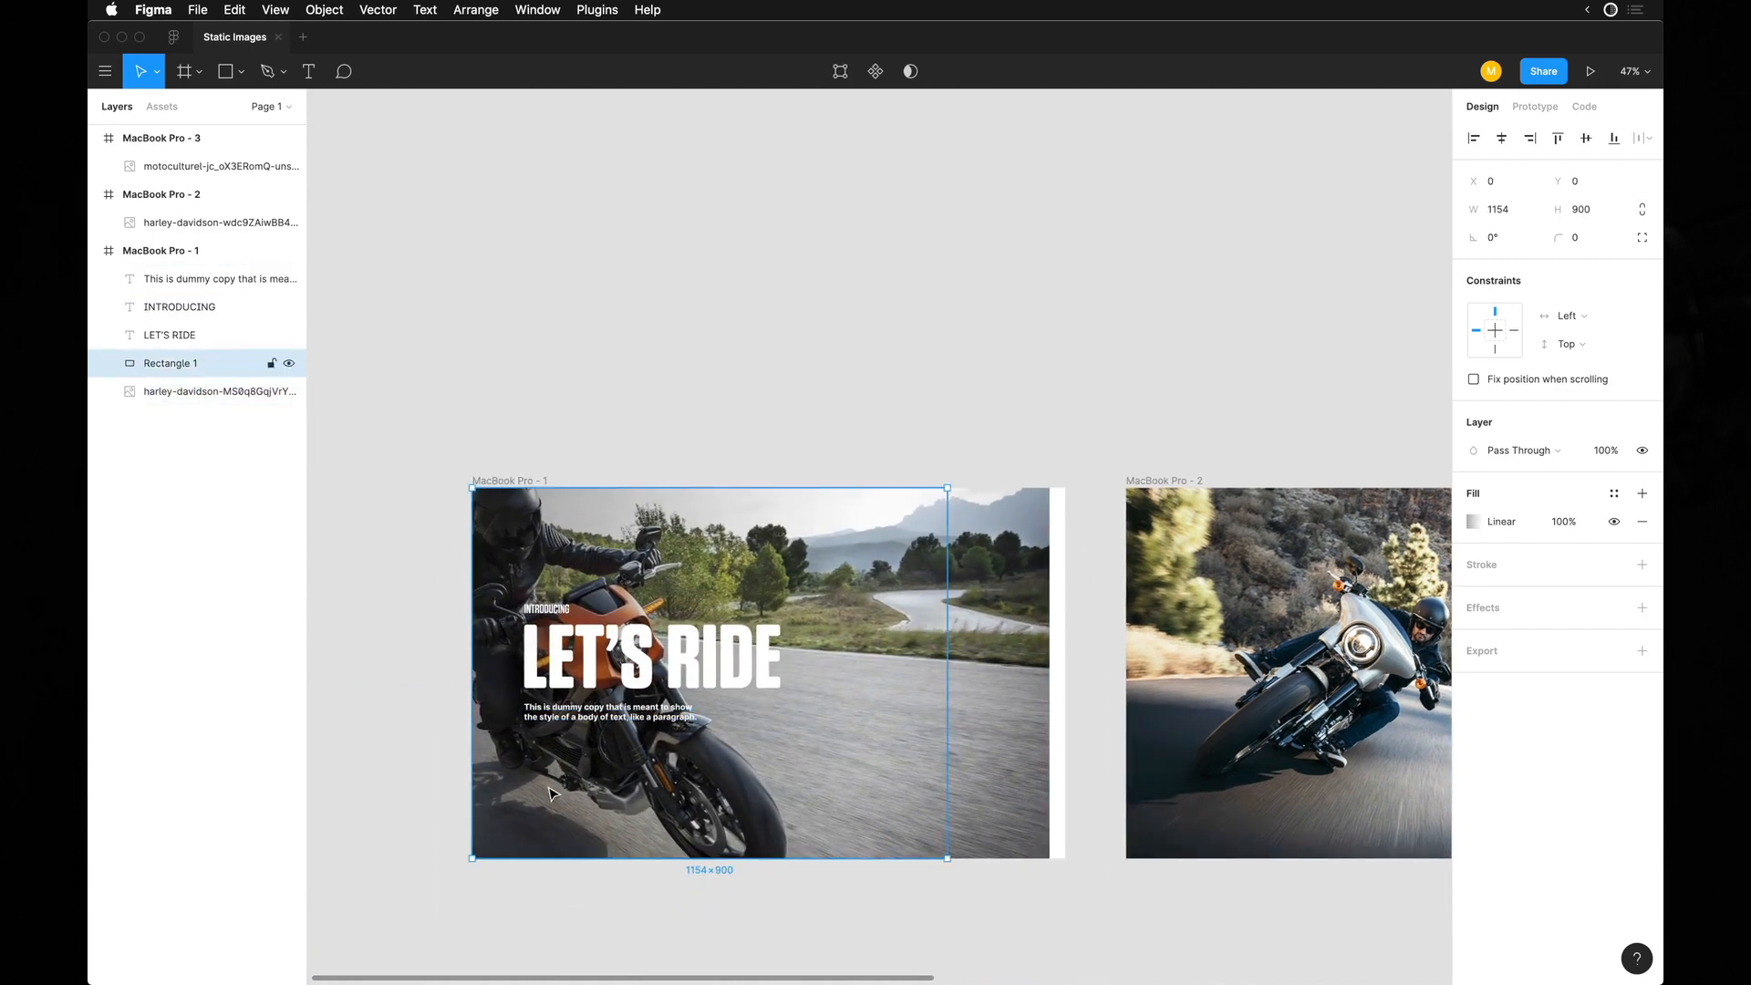
pyautogui.hotkey('shift', 'h')
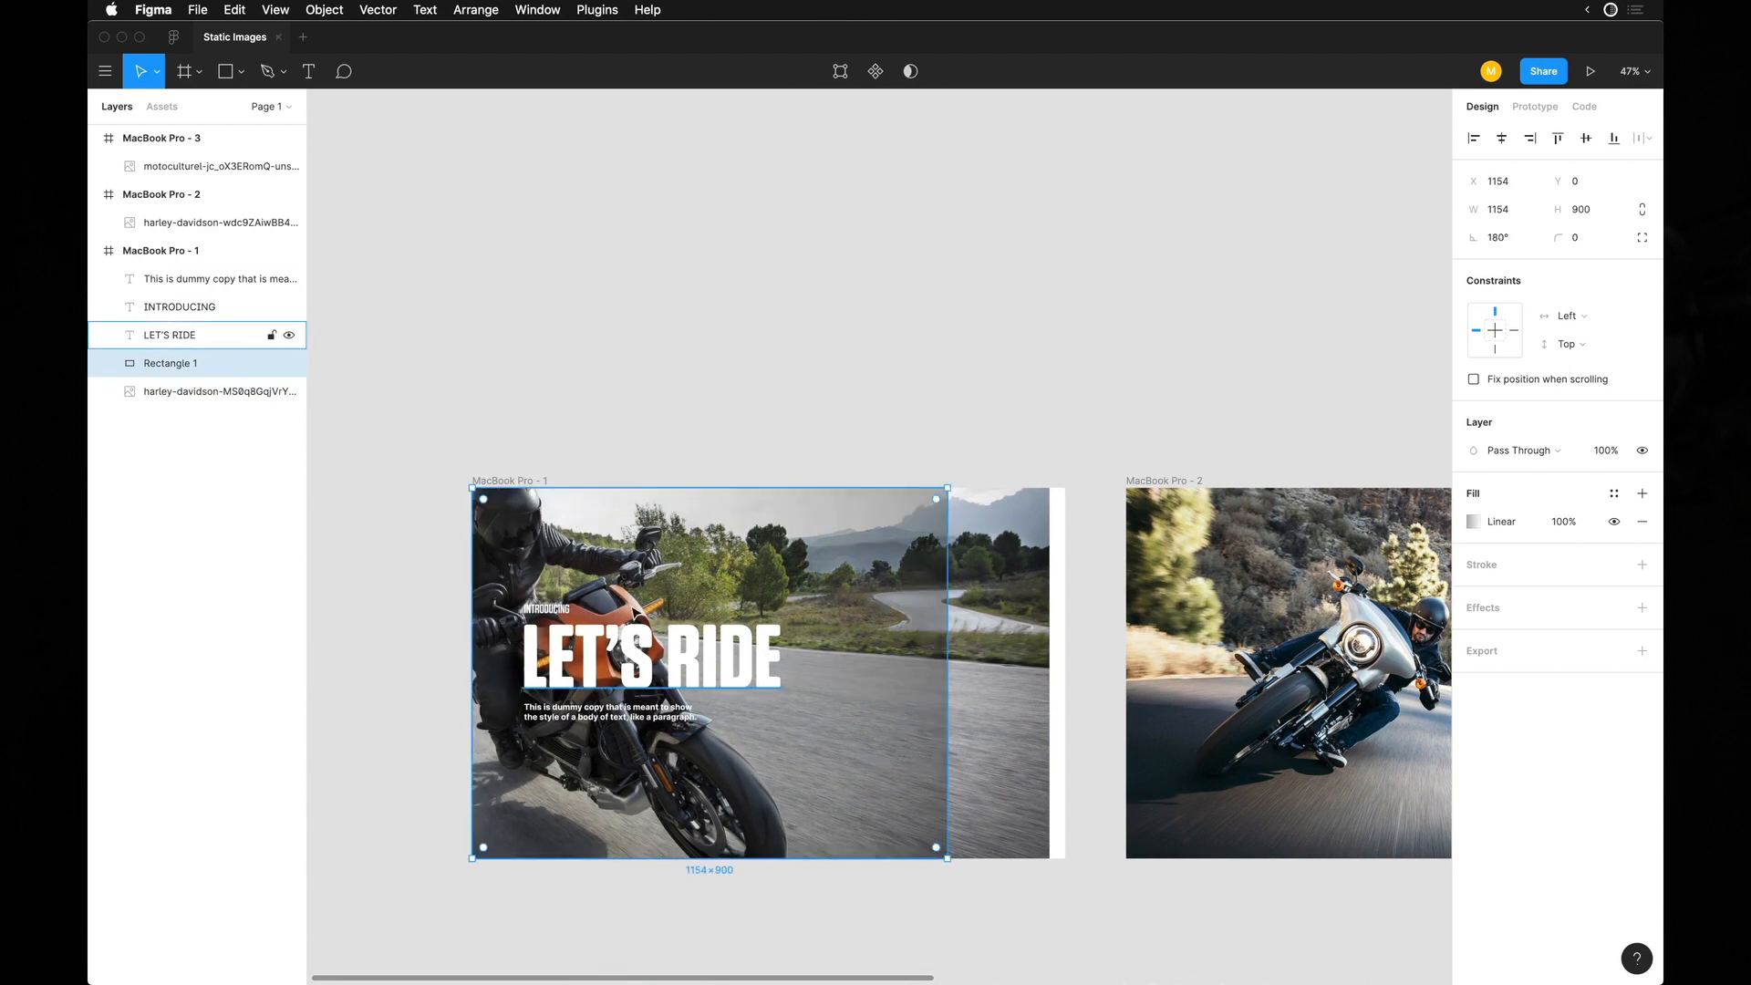
# Move the gradient rectangle to the frame's right edge and shift the photo right to cover the white gap.
pyautogui.moveTo(775, 583); pyautogui.dragTo(883, 582)
pyautogui.keyDown('shift'); pyautogui.click(515, 539); pyautogui.keyUp('shift')
pyautogui.moveTo(625, 541); pyautogui.dragTo(646, 542)
# Group the heading, INTRODUCING and body texts and move the group right, clear of the motorcycle, to about X 706.
pyautogui.click(562, 659)
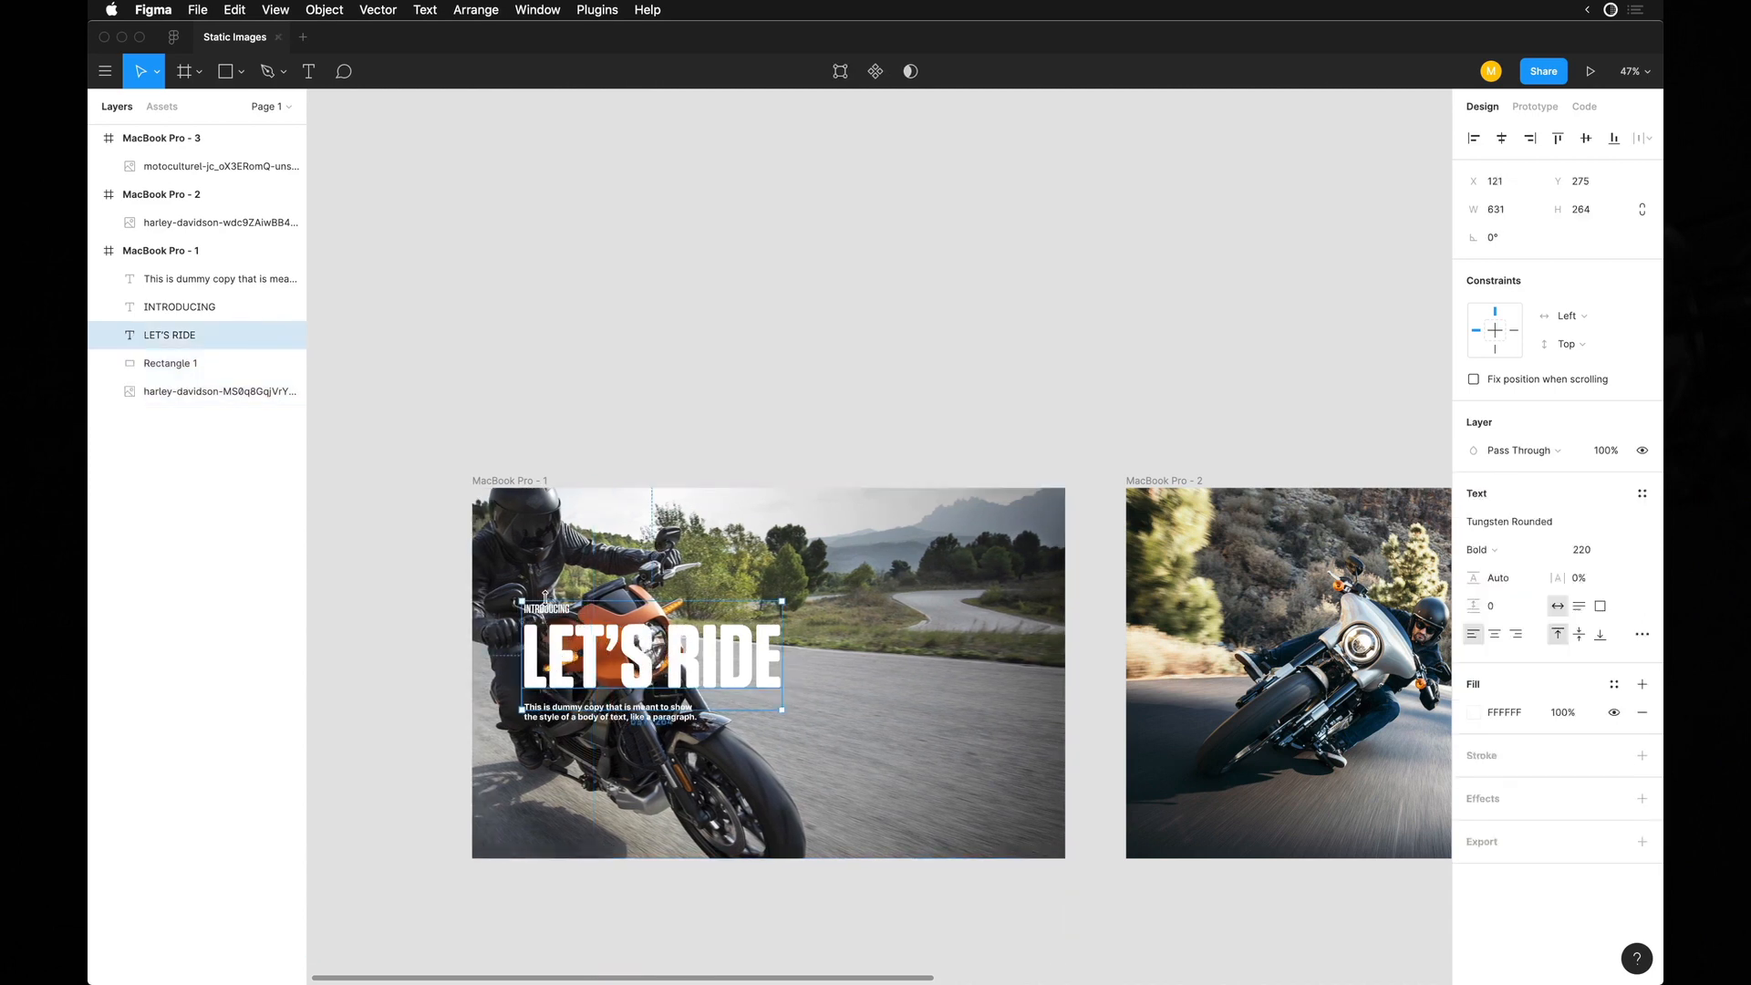
pyautogui.moveTo(583, 667); pyautogui.dragTo(830, 668)
pyautogui.press('super+z')
pyautogui.keyDown('shift'); pyautogui.click(560, 613); pyautogui.keyUp('shift')
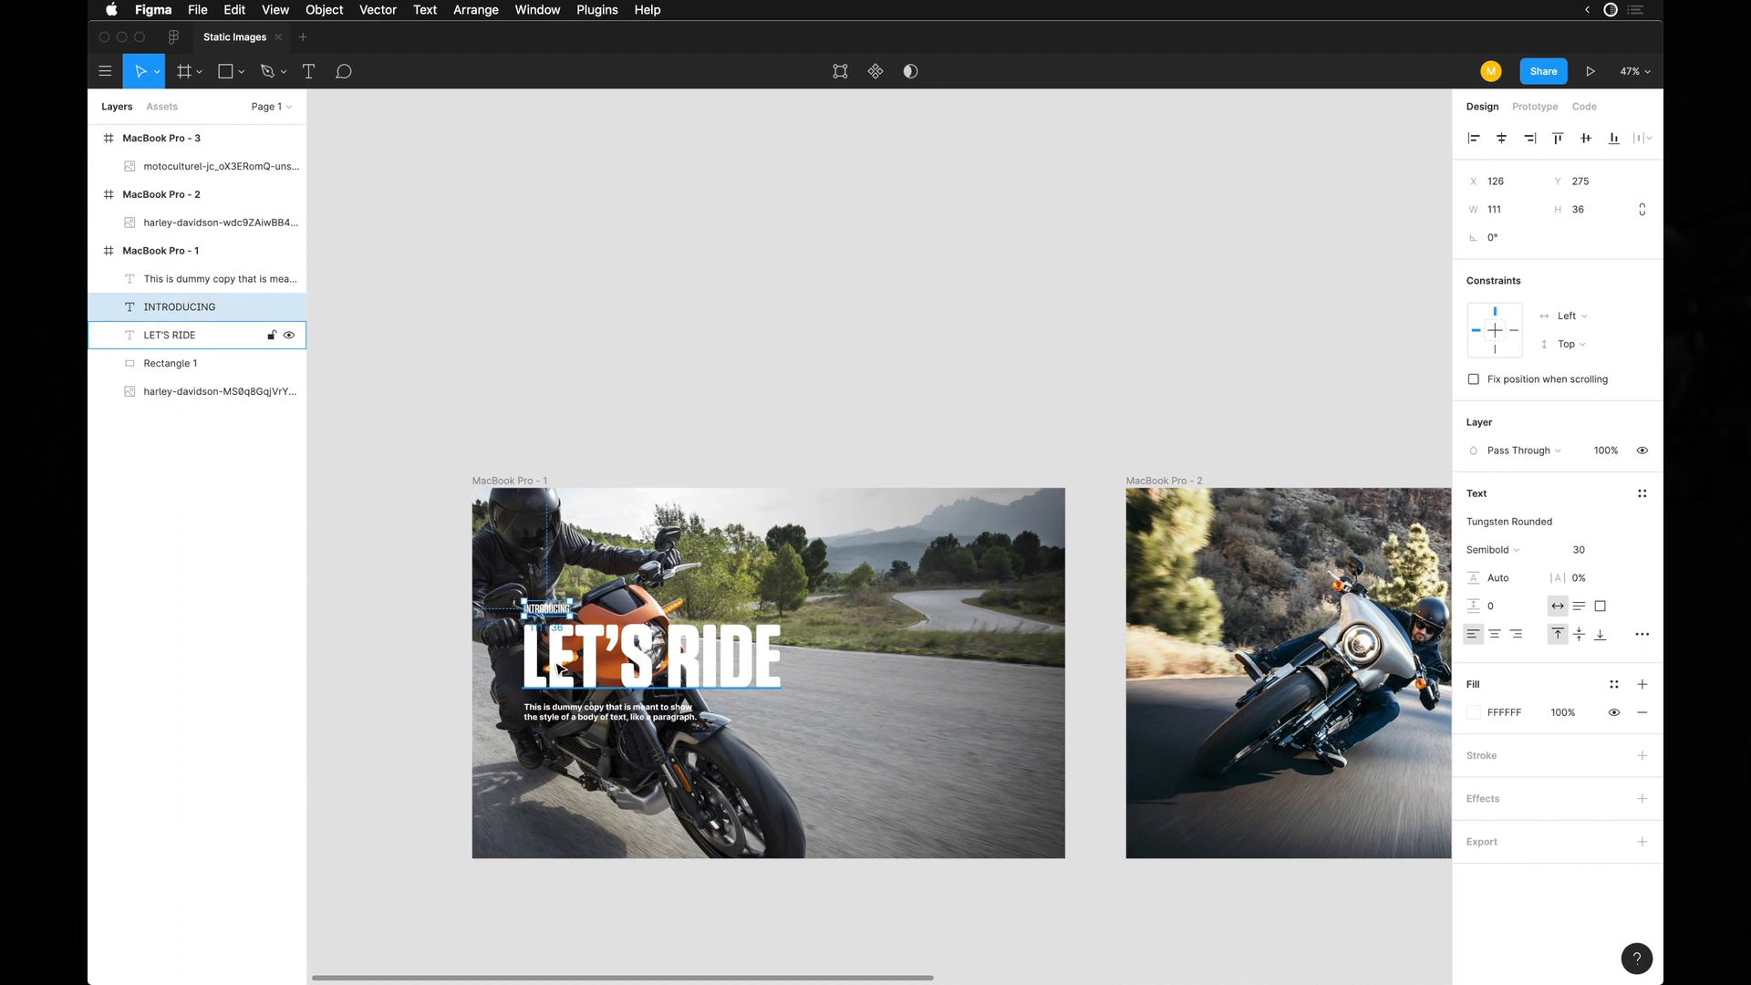
pyautogui.keyDown('shift'); pyautogui.click(550, 716); pyautogui.keyUp('shift')
pyautogui.press('super+g')
pyautogui.moveTo(662, 680); pyautogui.dragTo(901, 683)
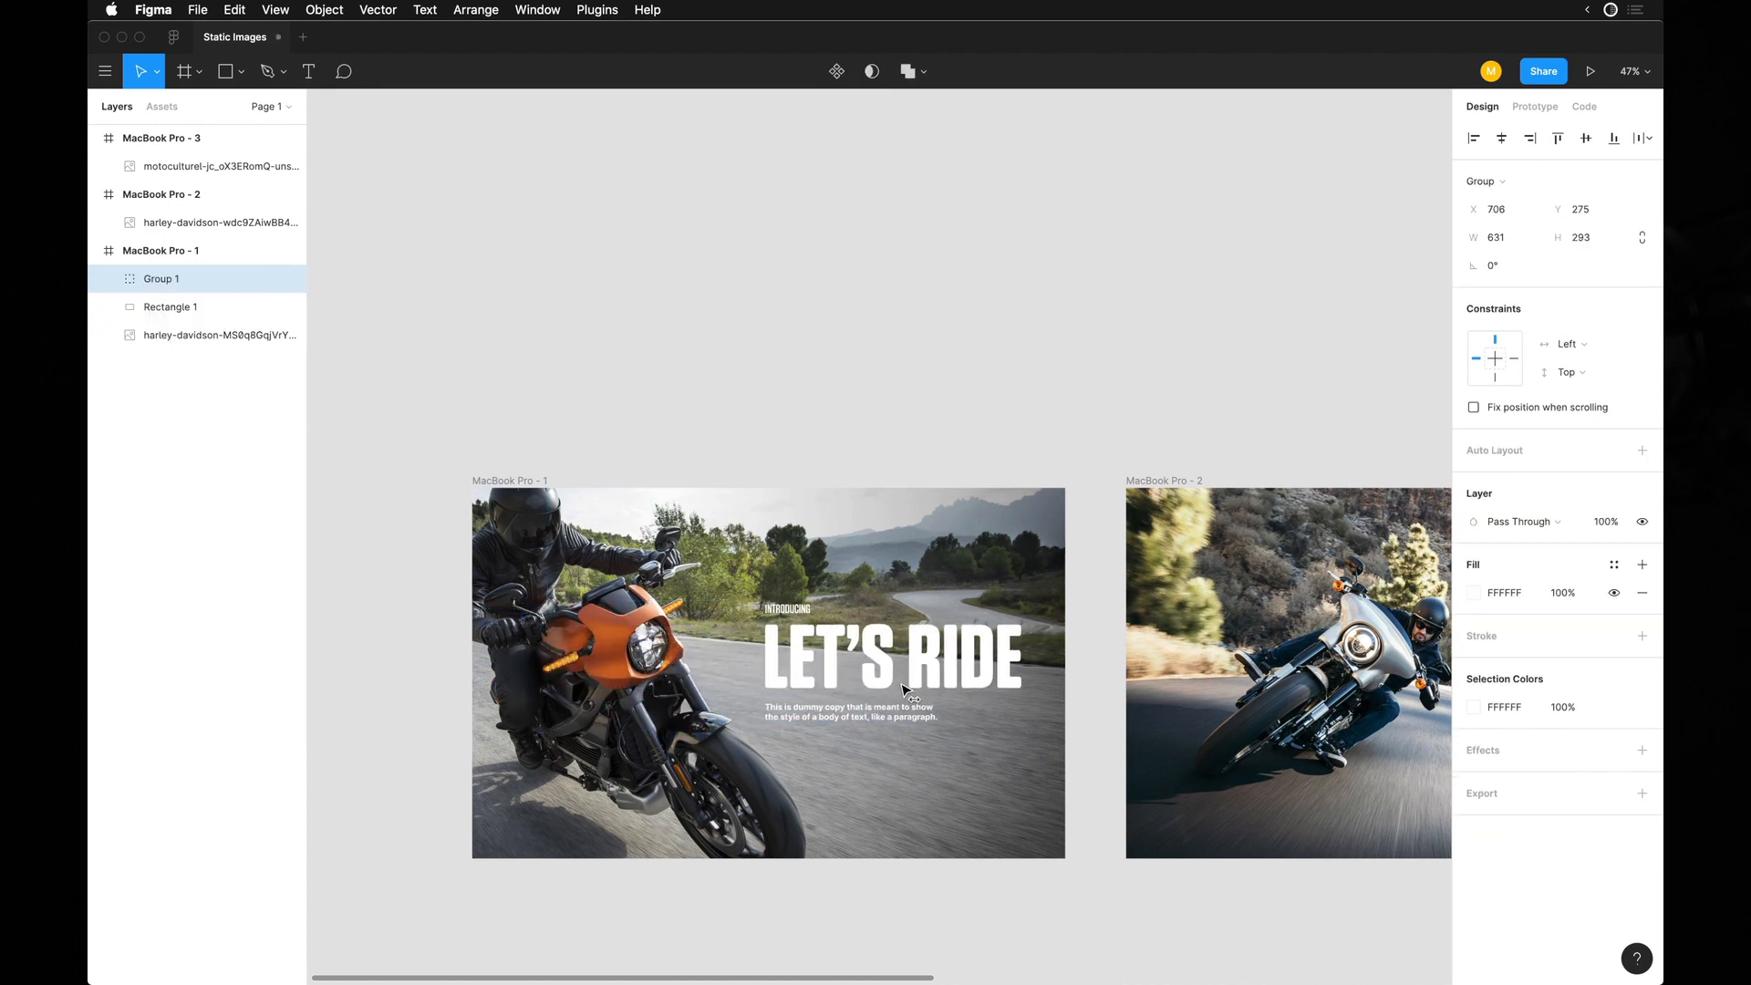
# Hide the interface and move the text group slightly down in the first frame.
pyautogui.scroll(5, 901, 682)
pyautogui.press('super+backslash')
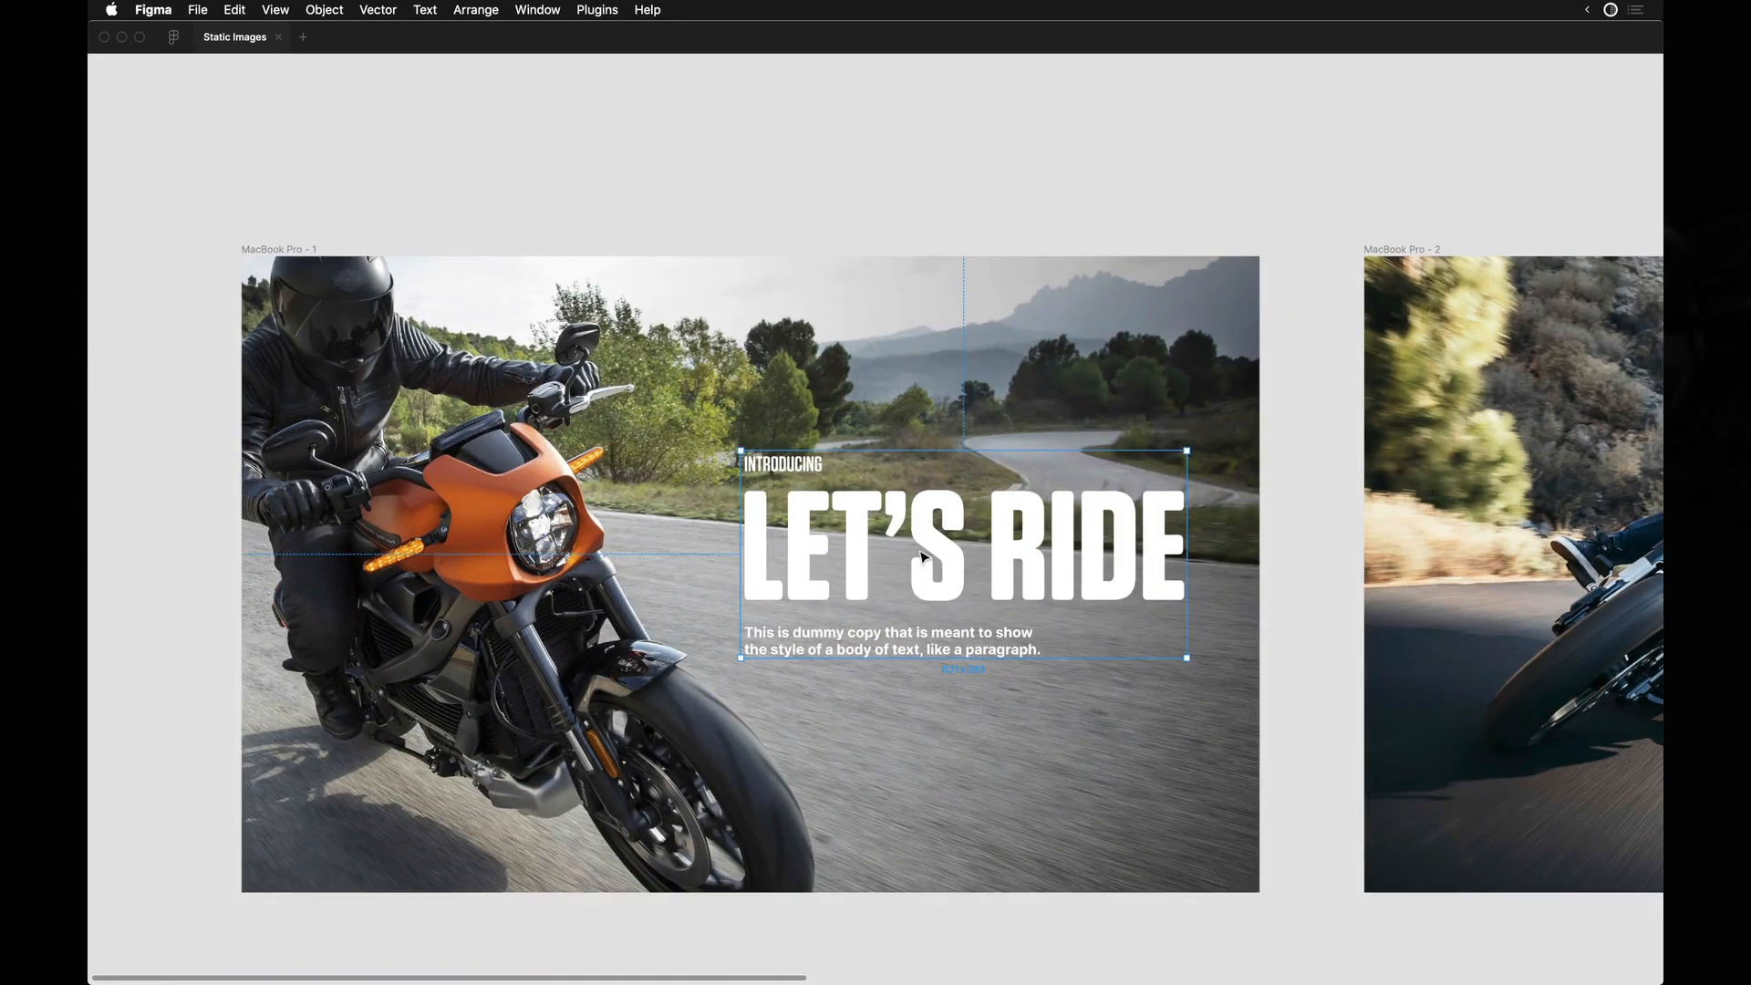
pyautogui.moveTo(924, 558); pyautogui.dragTo(925, 579)
# Shift the gradient rectangle slightly left and narrow it from its left side to a width of 1118.
pyautogui.click(1013, 392)
pyautogui.moveTo(847, 352); pyautogui.dragTo(833, 351)
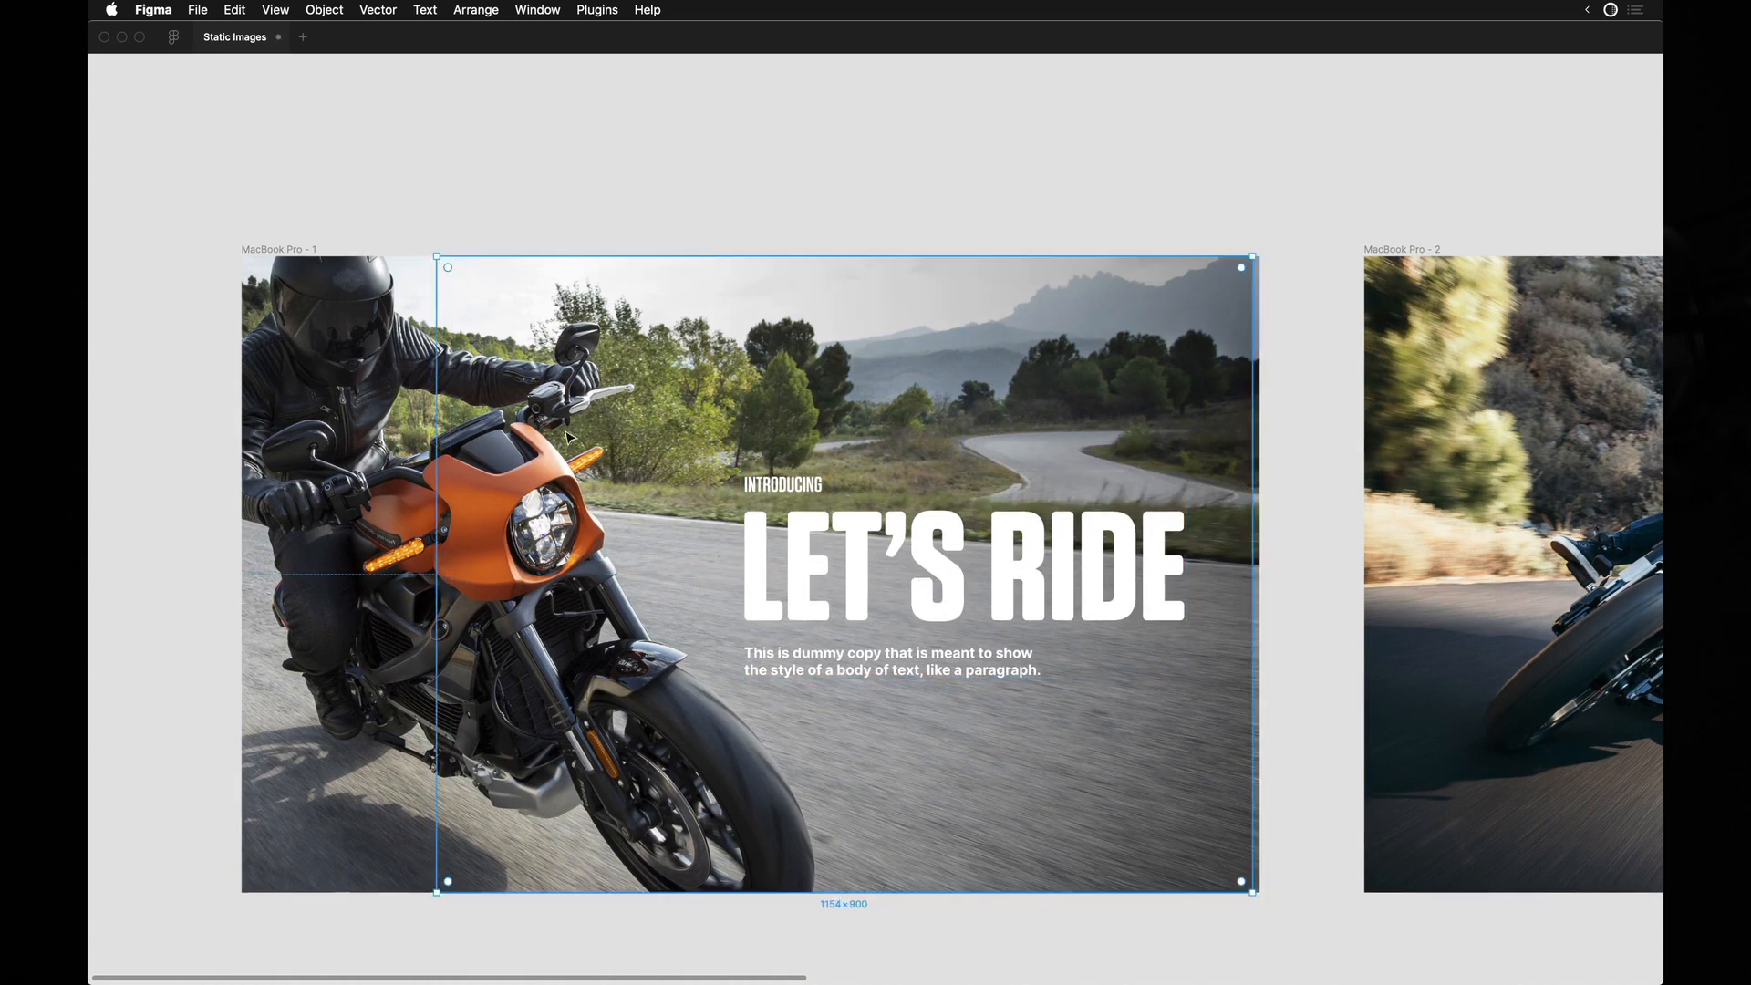
pyautogui.moveTo(432, 565); pyautogui.dragTo(95, 552)
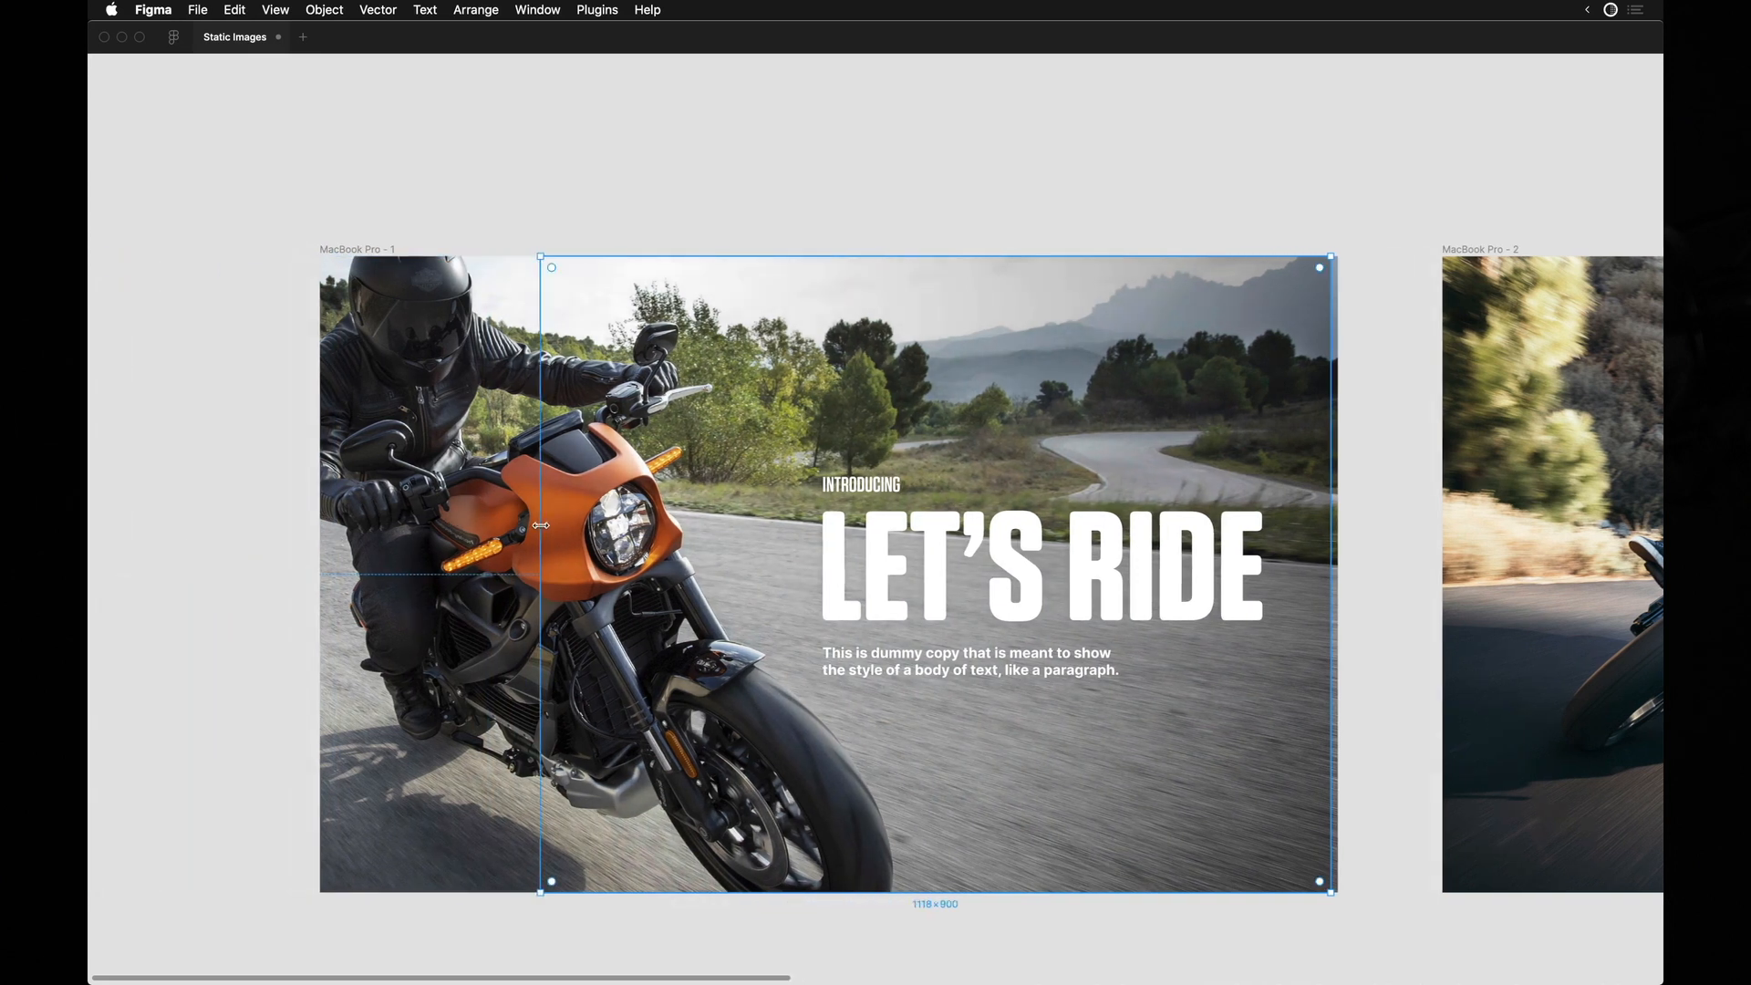
# Show the interface and raise the opacity of the dark gradient stop to 50%.
pyautogui.press('super+backslash')
pyautogui.click(1471, 520)
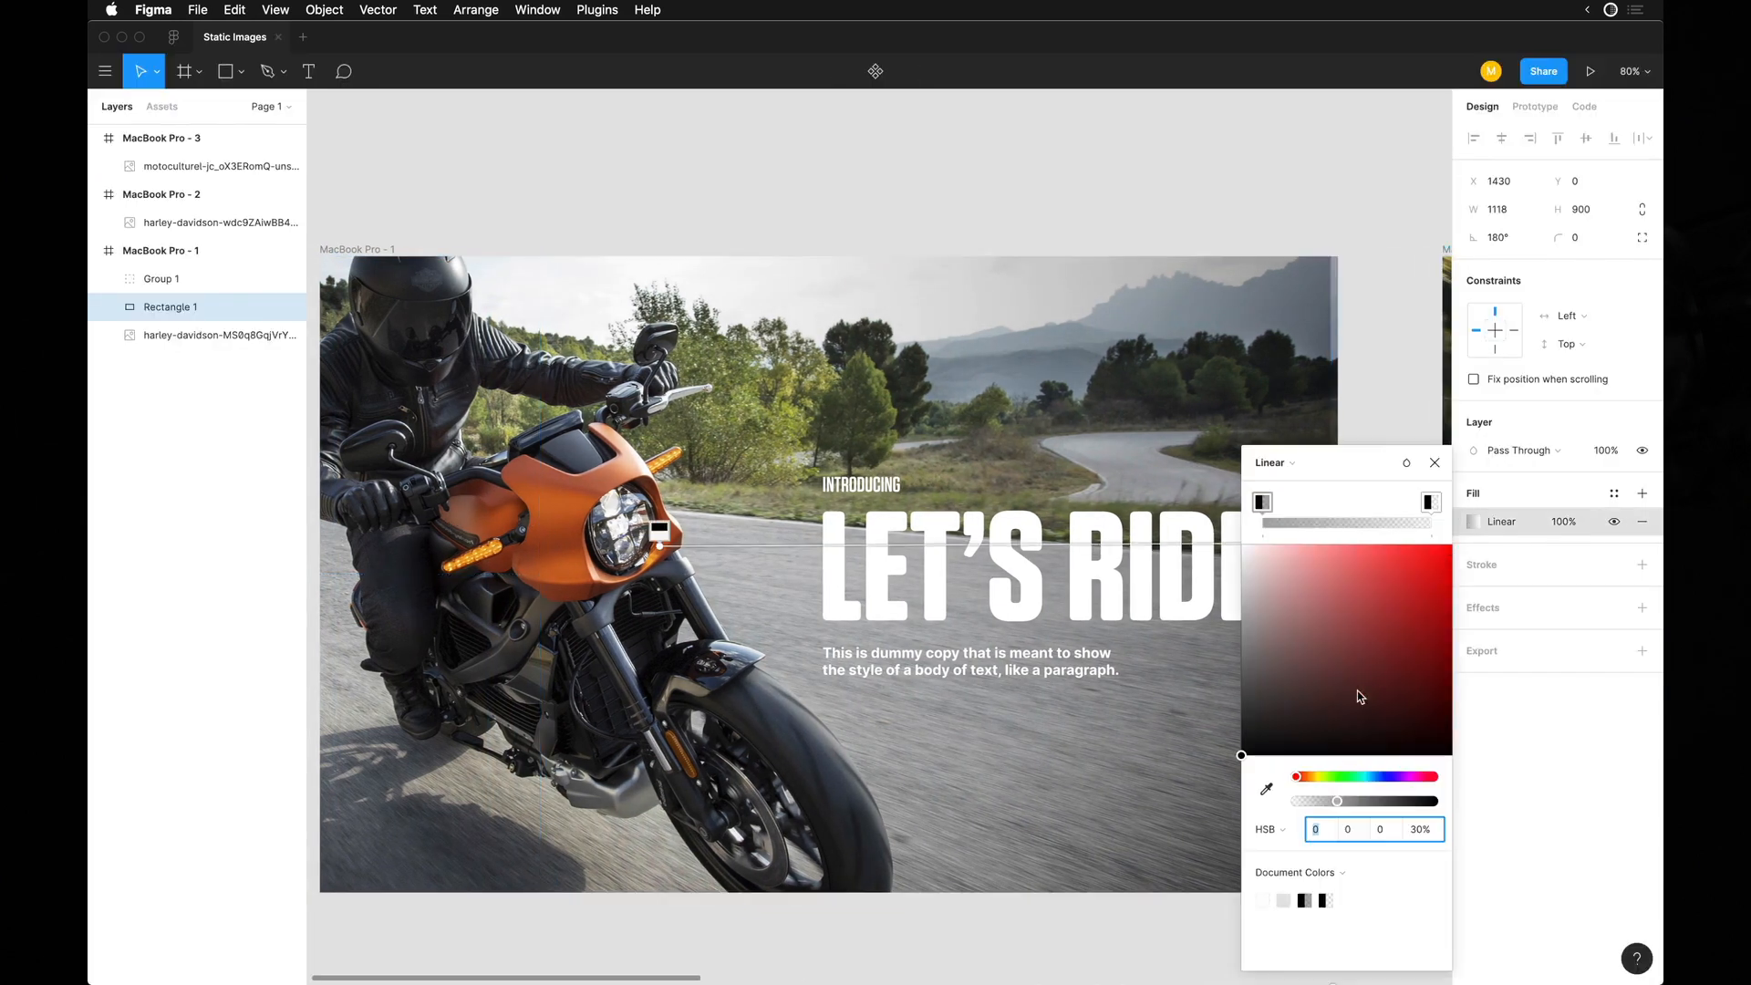
pyautogui.hotkey('shift', 'Up')
pyautogui.hotkey('shift', 'Up')
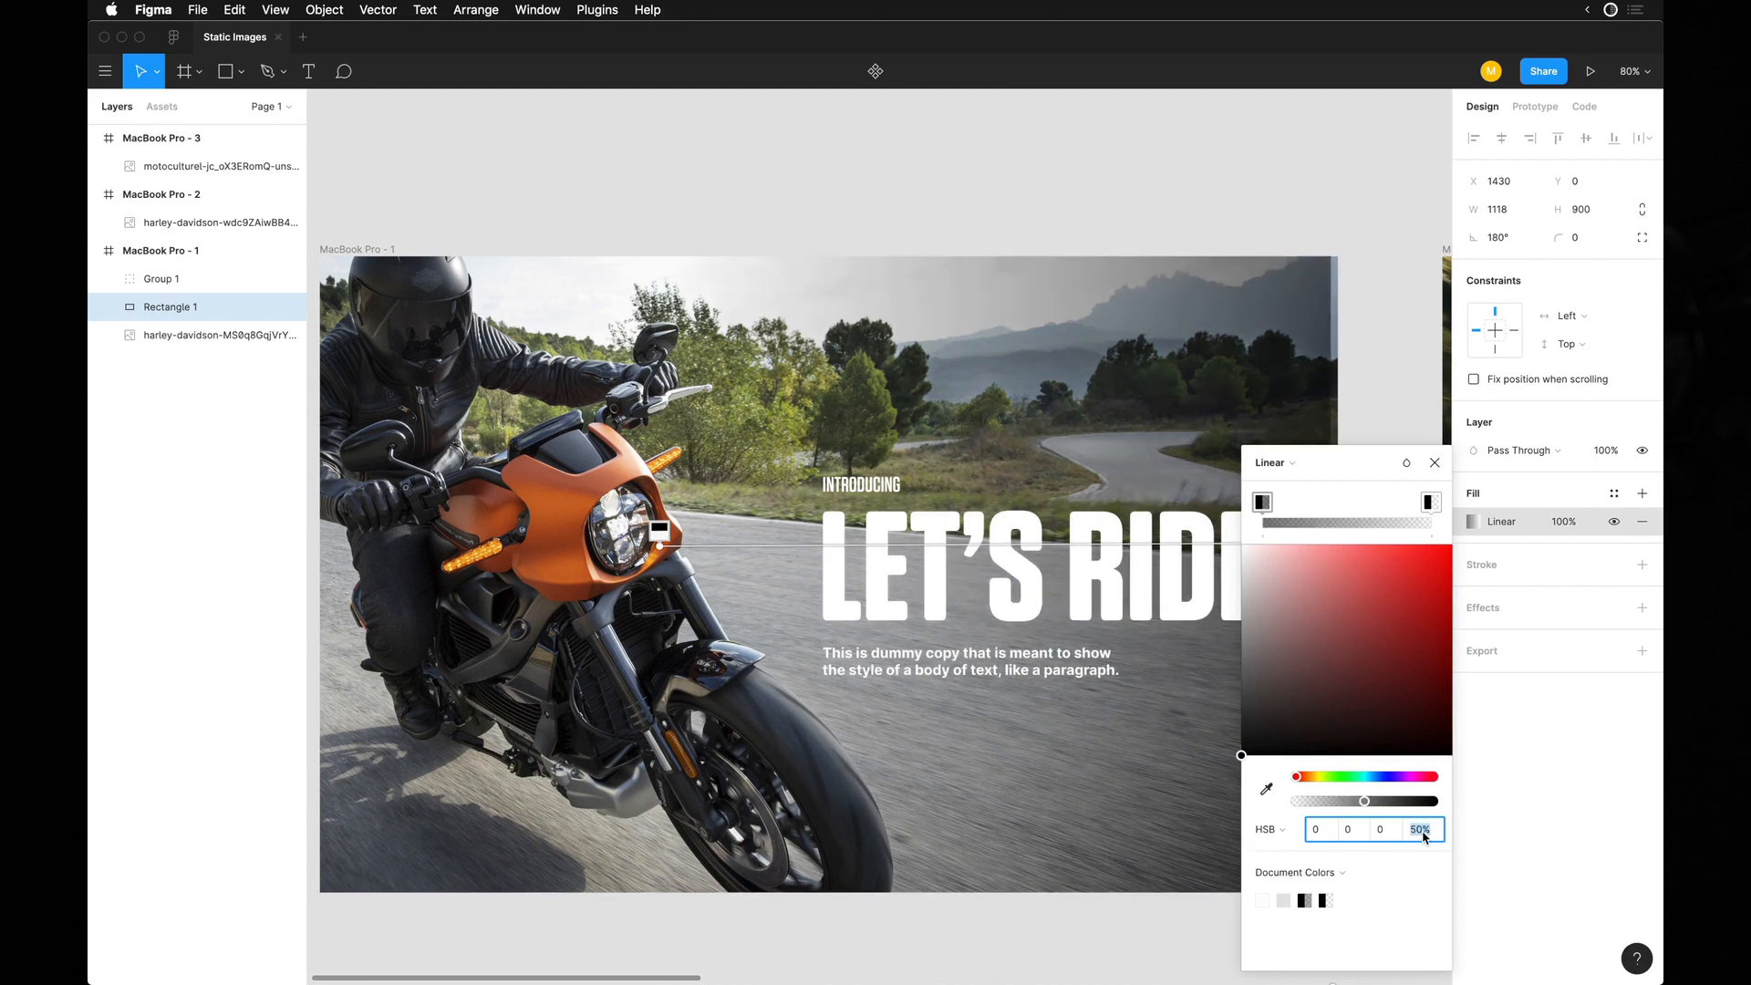
pyautogui.click(1281, 237)
# Nudge the gradient rectangle right to X 1440, flush with the frame's right edge.
pyautogui.click(1264, 358)
pyautogui.hotkey('shift', 'Right')
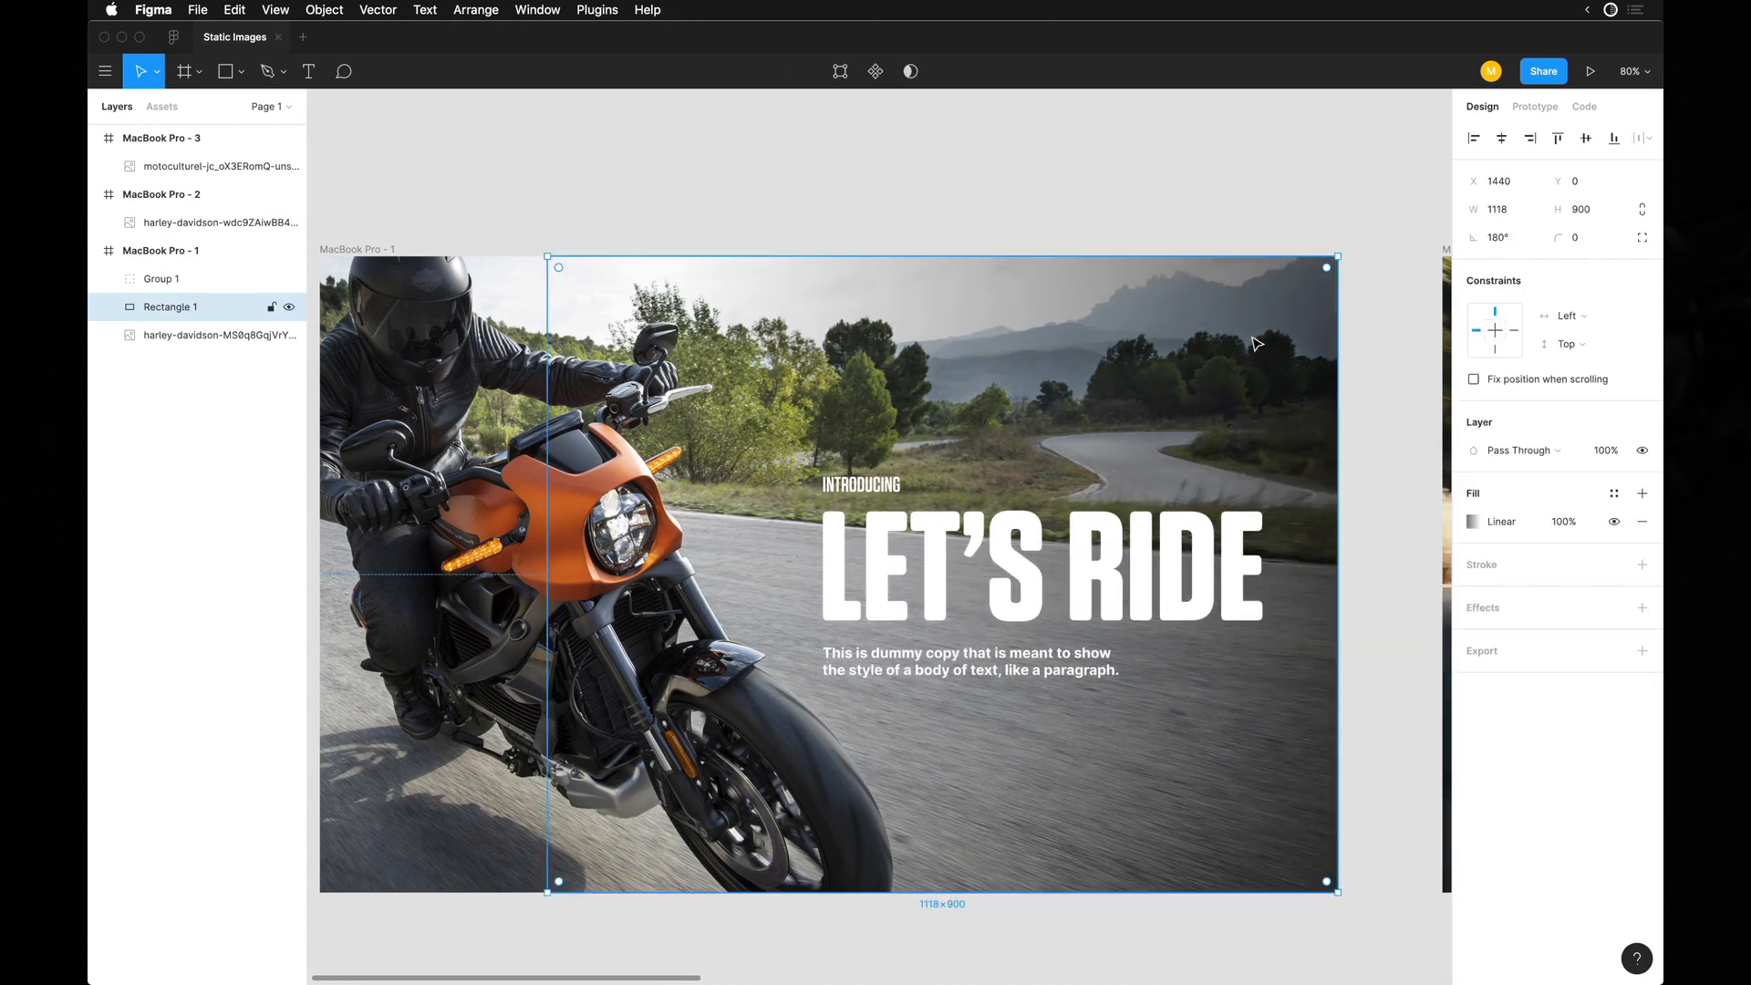
pyautogui.press('super+backslash')
# Place a copy of the first frame's flipped photo below the frame and scale it down to 890 × 593.
pyautogui.click(514, 350)
pyautogui.scroll(-4, 513, 350)
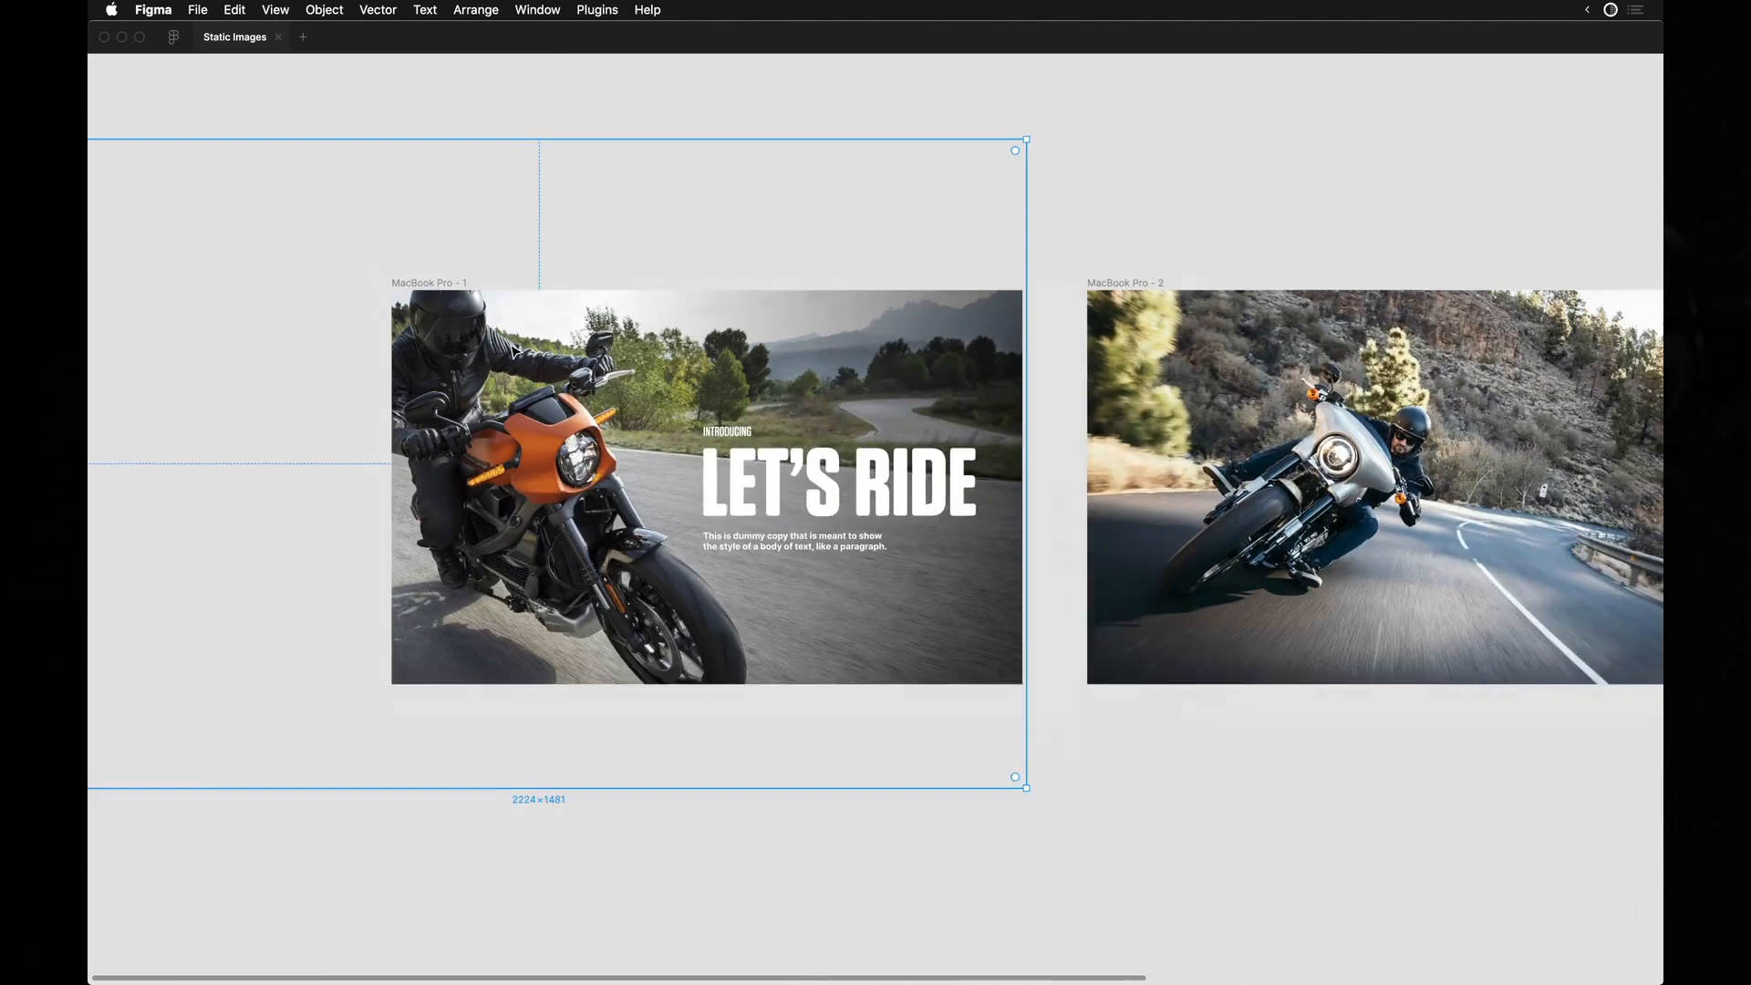
pyautogui.hscroll(-2, 514, 351)
pyautogui.scroll(-4, 515, 351)
pyautogui.moveTo(573, 366); pyautogui.dragTo(583, 819)
pyautogui.press('super+z')
pyautogui.scroll(-3, 878, 528)
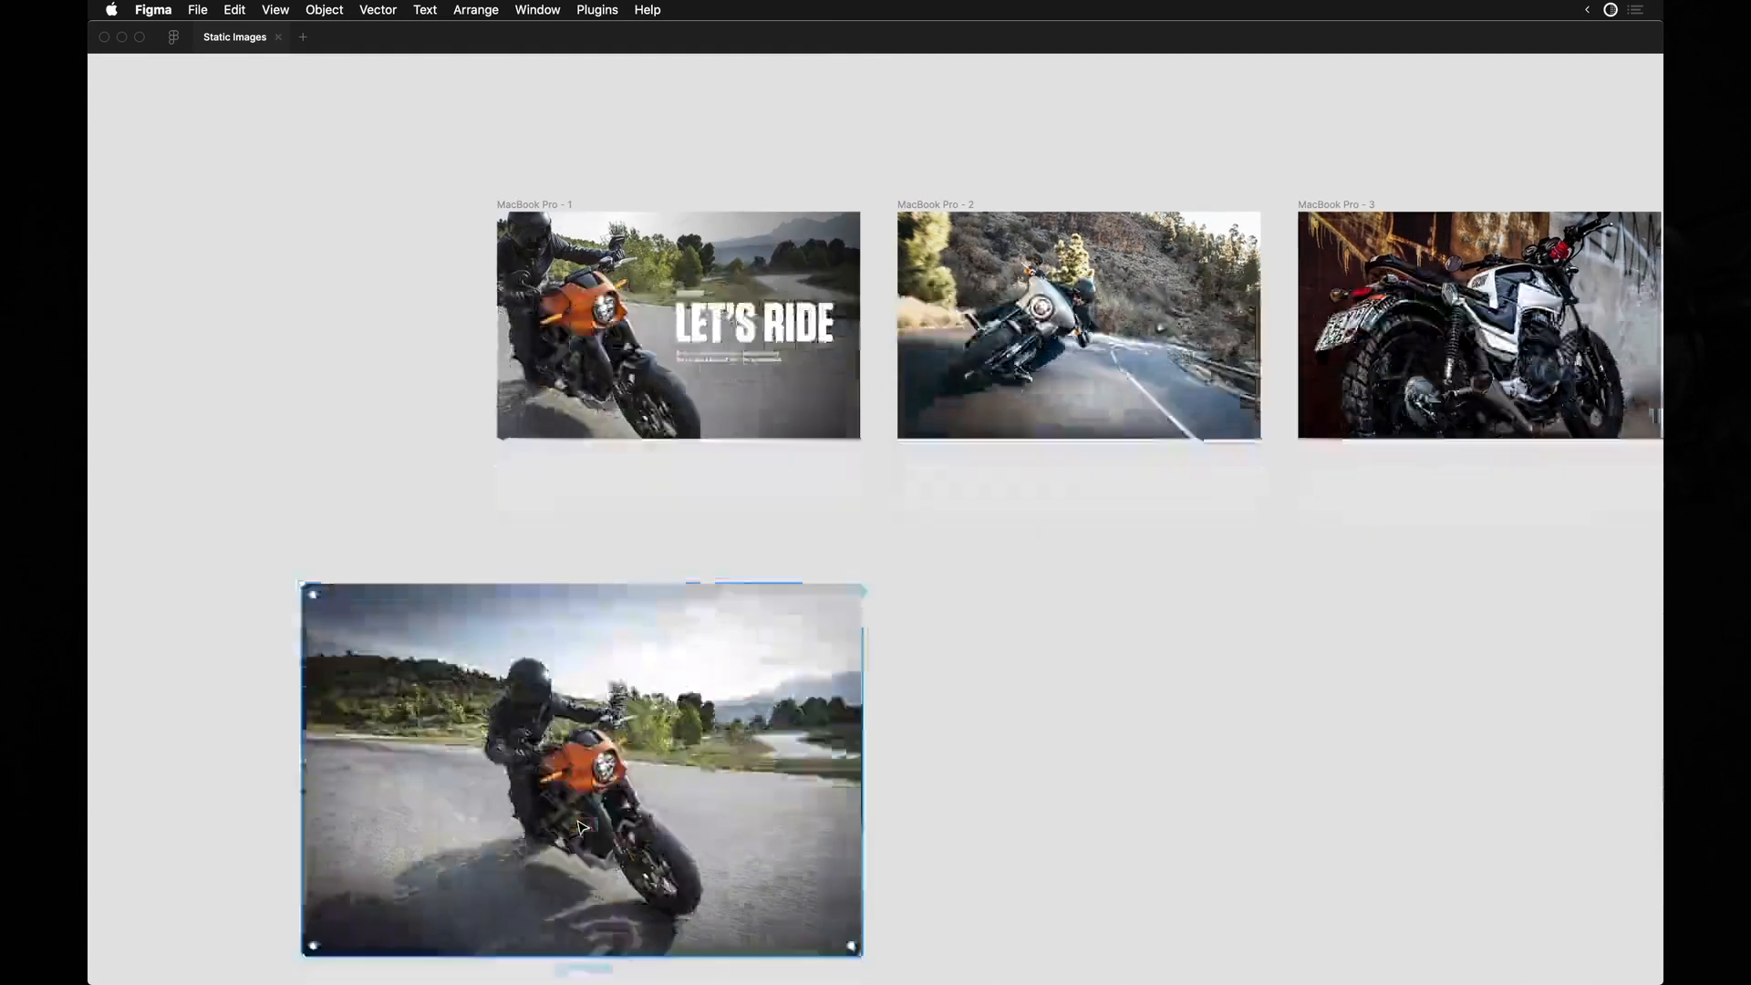
pyautogui.keyDown('alt'); pyautogui.keyDown('shift'); pyautogui.moveTo(861, 497); pyautogui.dragTo(694, 615); pyautogui.keyUp('shift'); pyautogui.keyUp('alt')
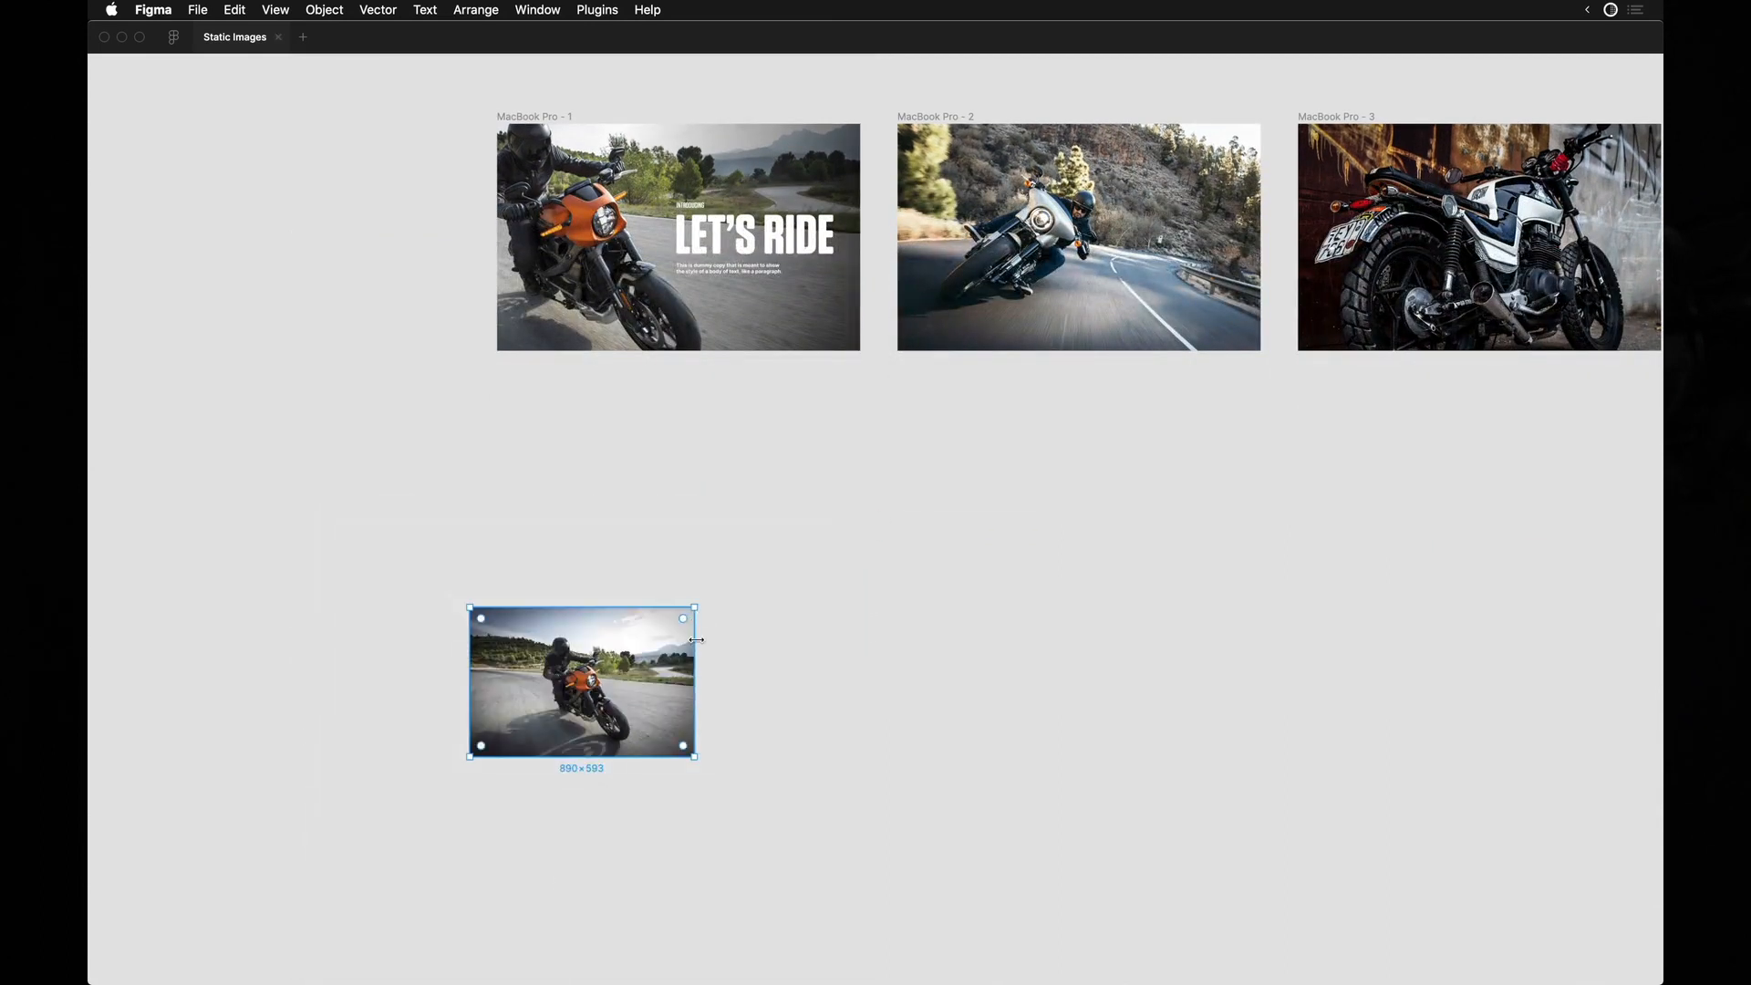
# Examine the first frame's composition of flipped photo, gradient and text group.
pyautogui.scroll(5, 593, 665)
pyautogui.click(578, 401)
pyautogui.scroll(-2, 578, 401)
pyautogui.scroll(4, 578, 402)
pyautogui.scroll(-1, 582, 406)
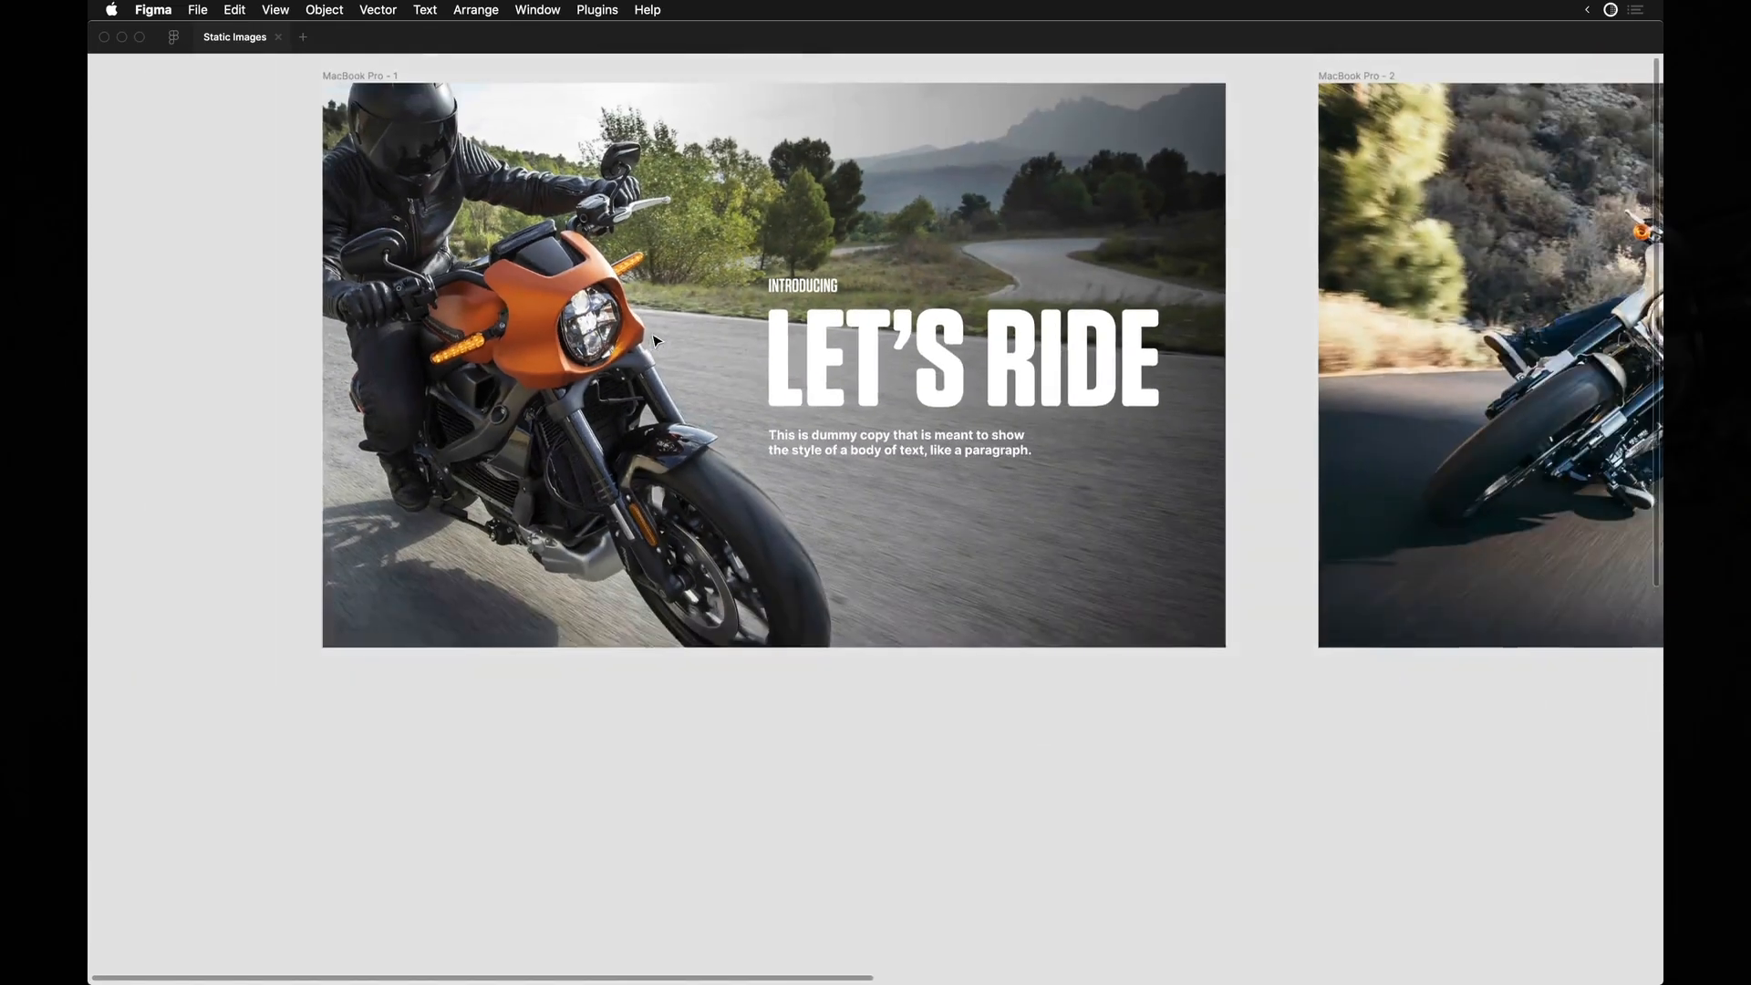
pyautogui.scroll(1, 655, 342)
pyautogui.click(503, 383)
pyautogui.moveTo(503, 383)
pyautogui.mouseDown()
pyautogui.moveTo(527, 386)
pyautogui.moveTo(502, 386)
pyautogui.mouseUp()
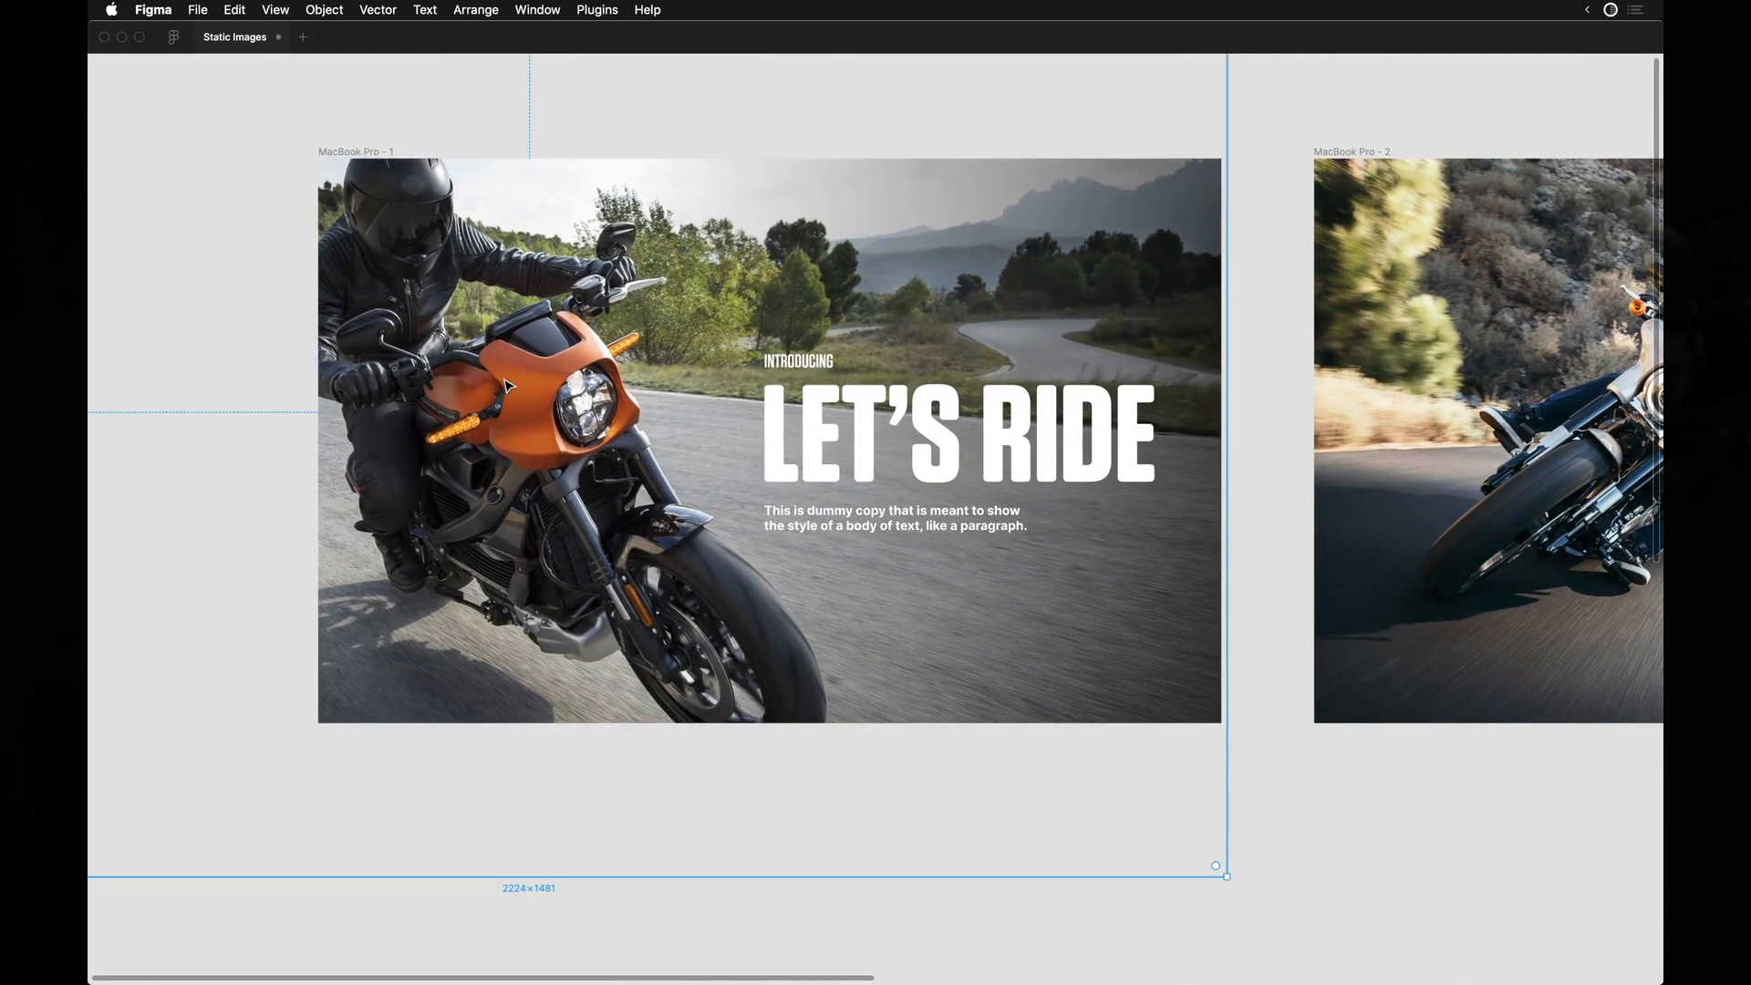
# Paste a copy of the LET'S RIDE text group into the second frame at the same position.
pyautogui.press('n')
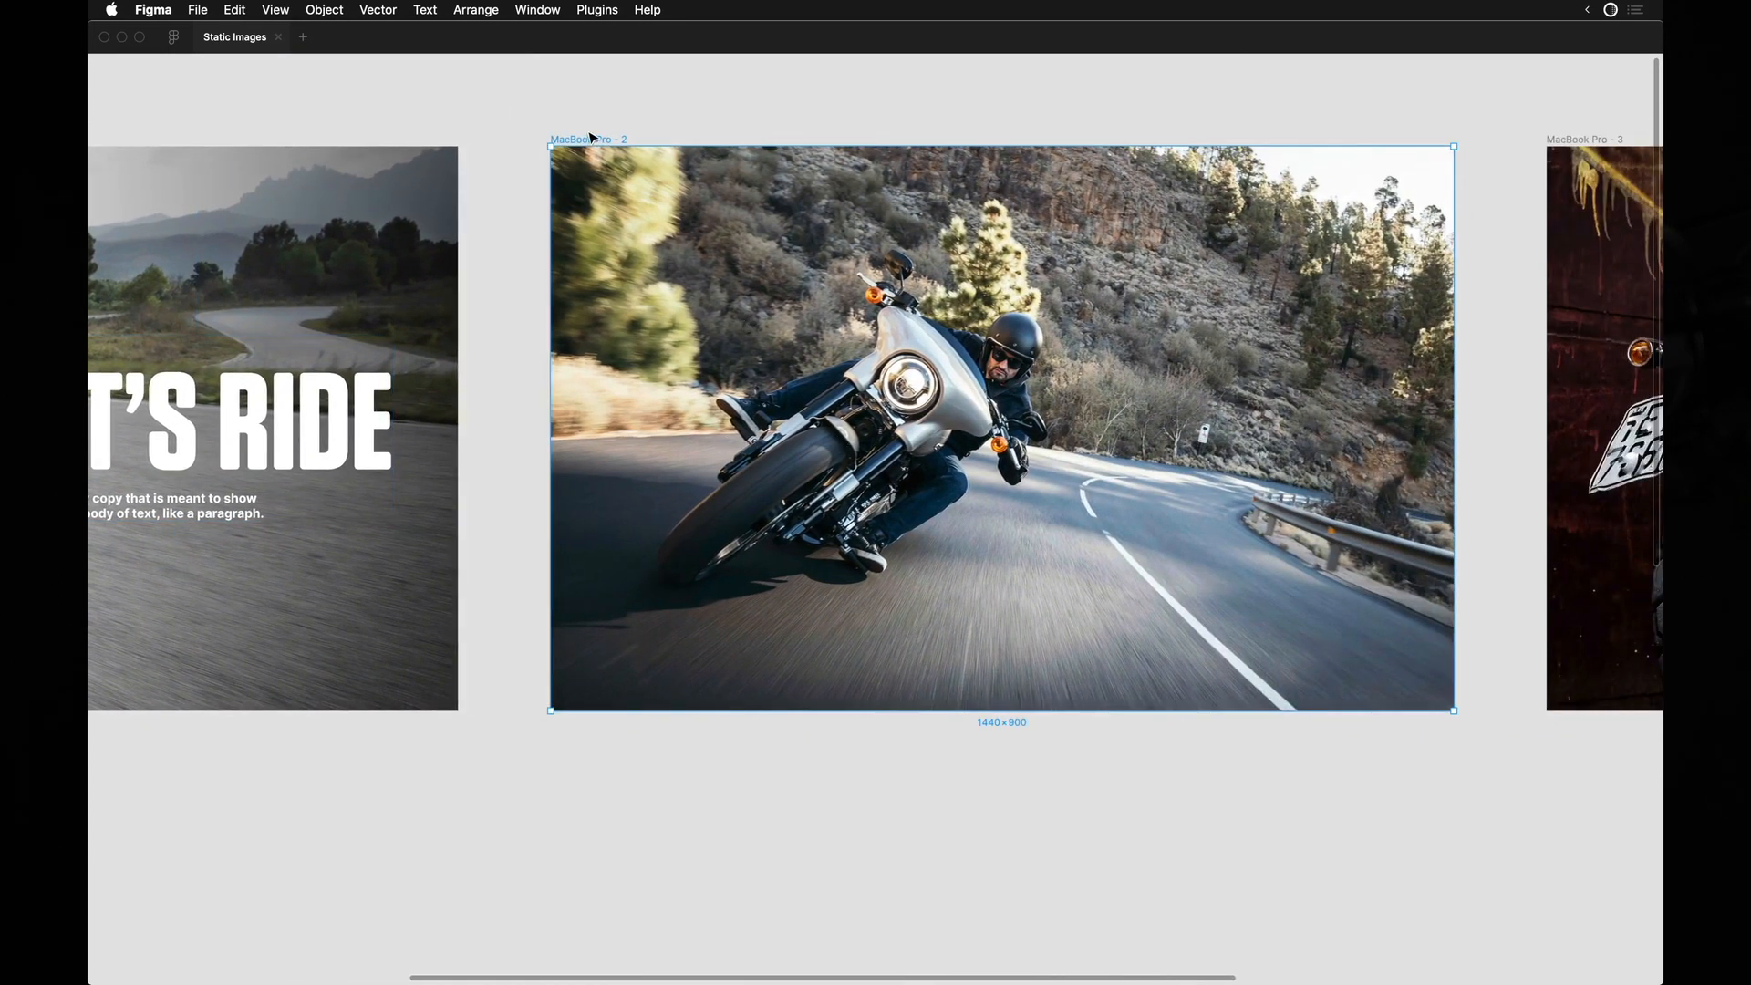
pyautogui.press('super+v')
pyautogui.hscroll(2, 968, 426)
pyautogui.scroll(2, 967, 425)
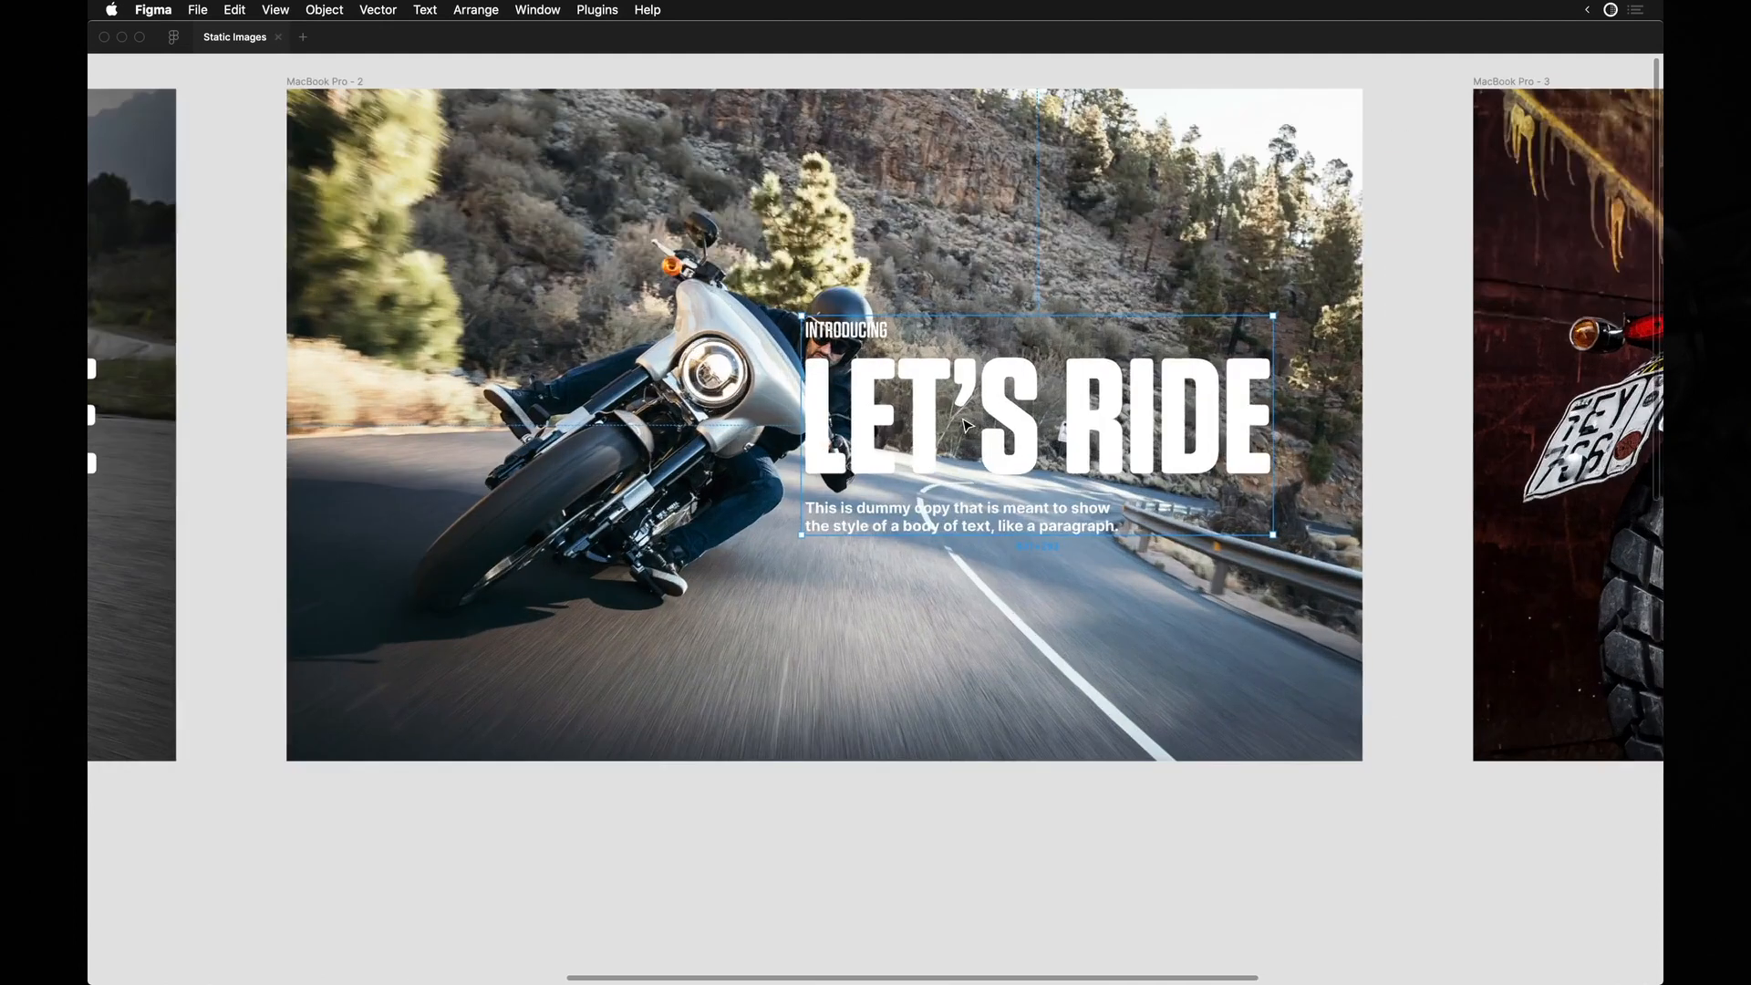
pyautogui.hscroll(-1, 967, 426)
pyautogui.scroll(-3, 968, 426)
pyautogui.scroll(-3, 968, 426)
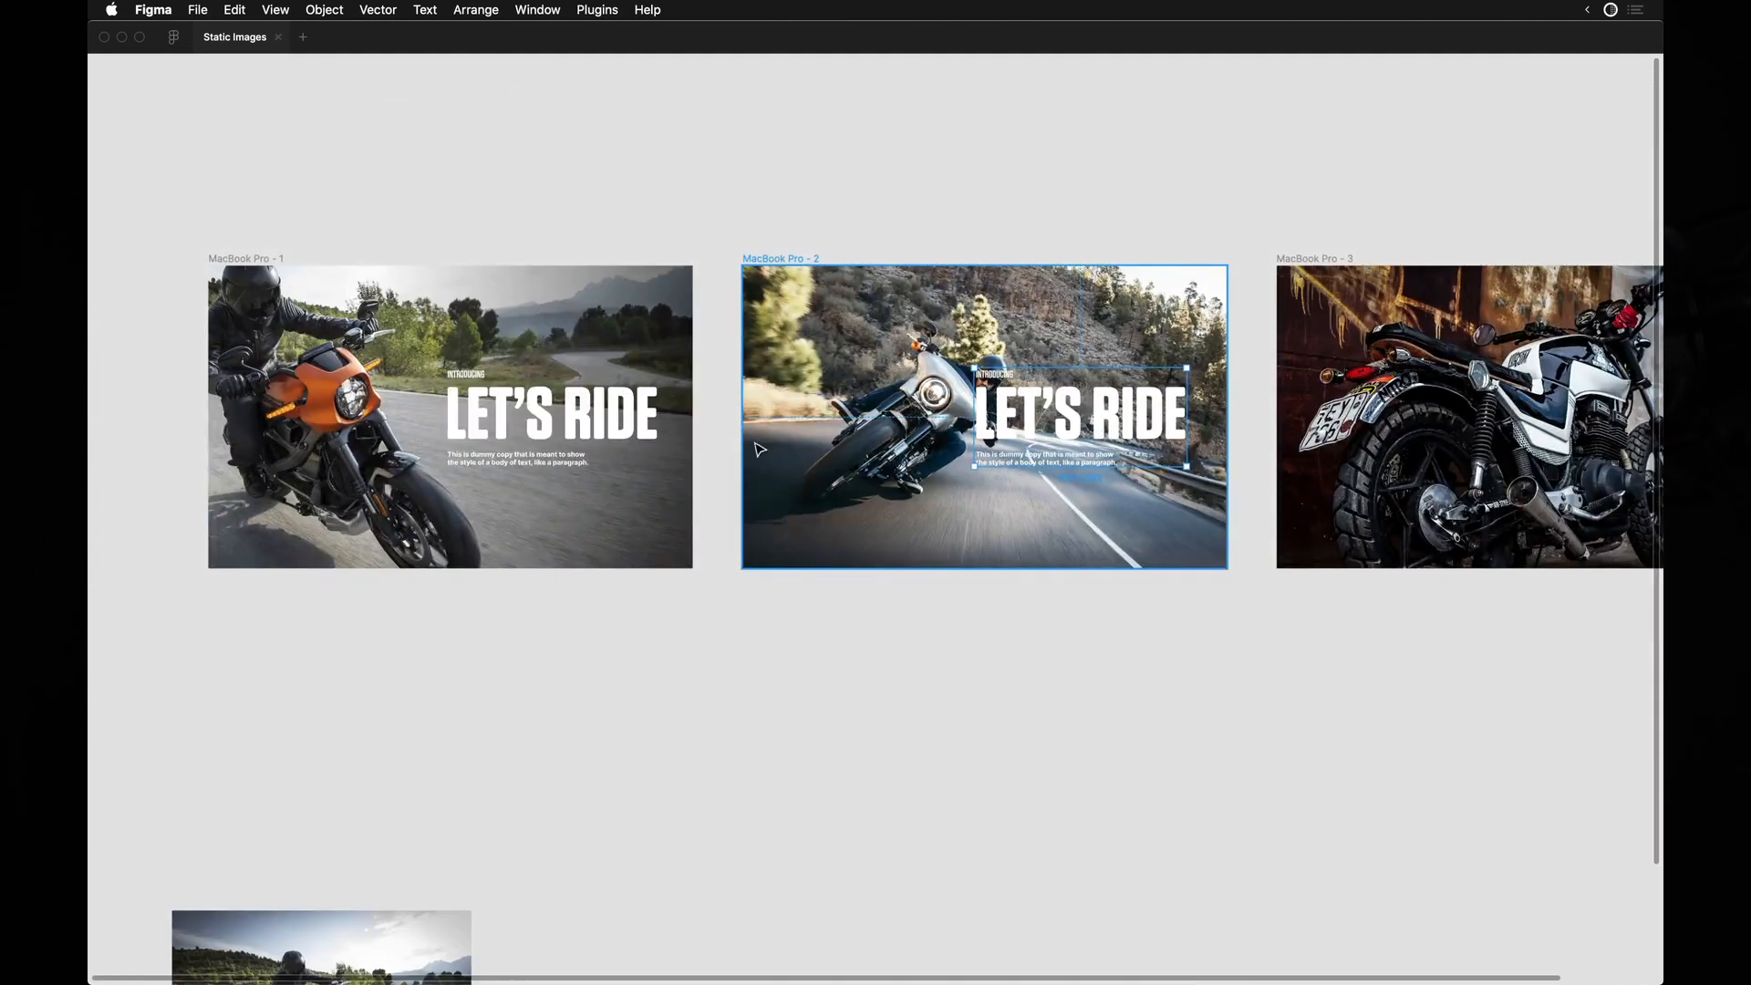
pyautogui.scroll(5, 923, 426)
pyautogui.scroll(-4, 1254, 338)
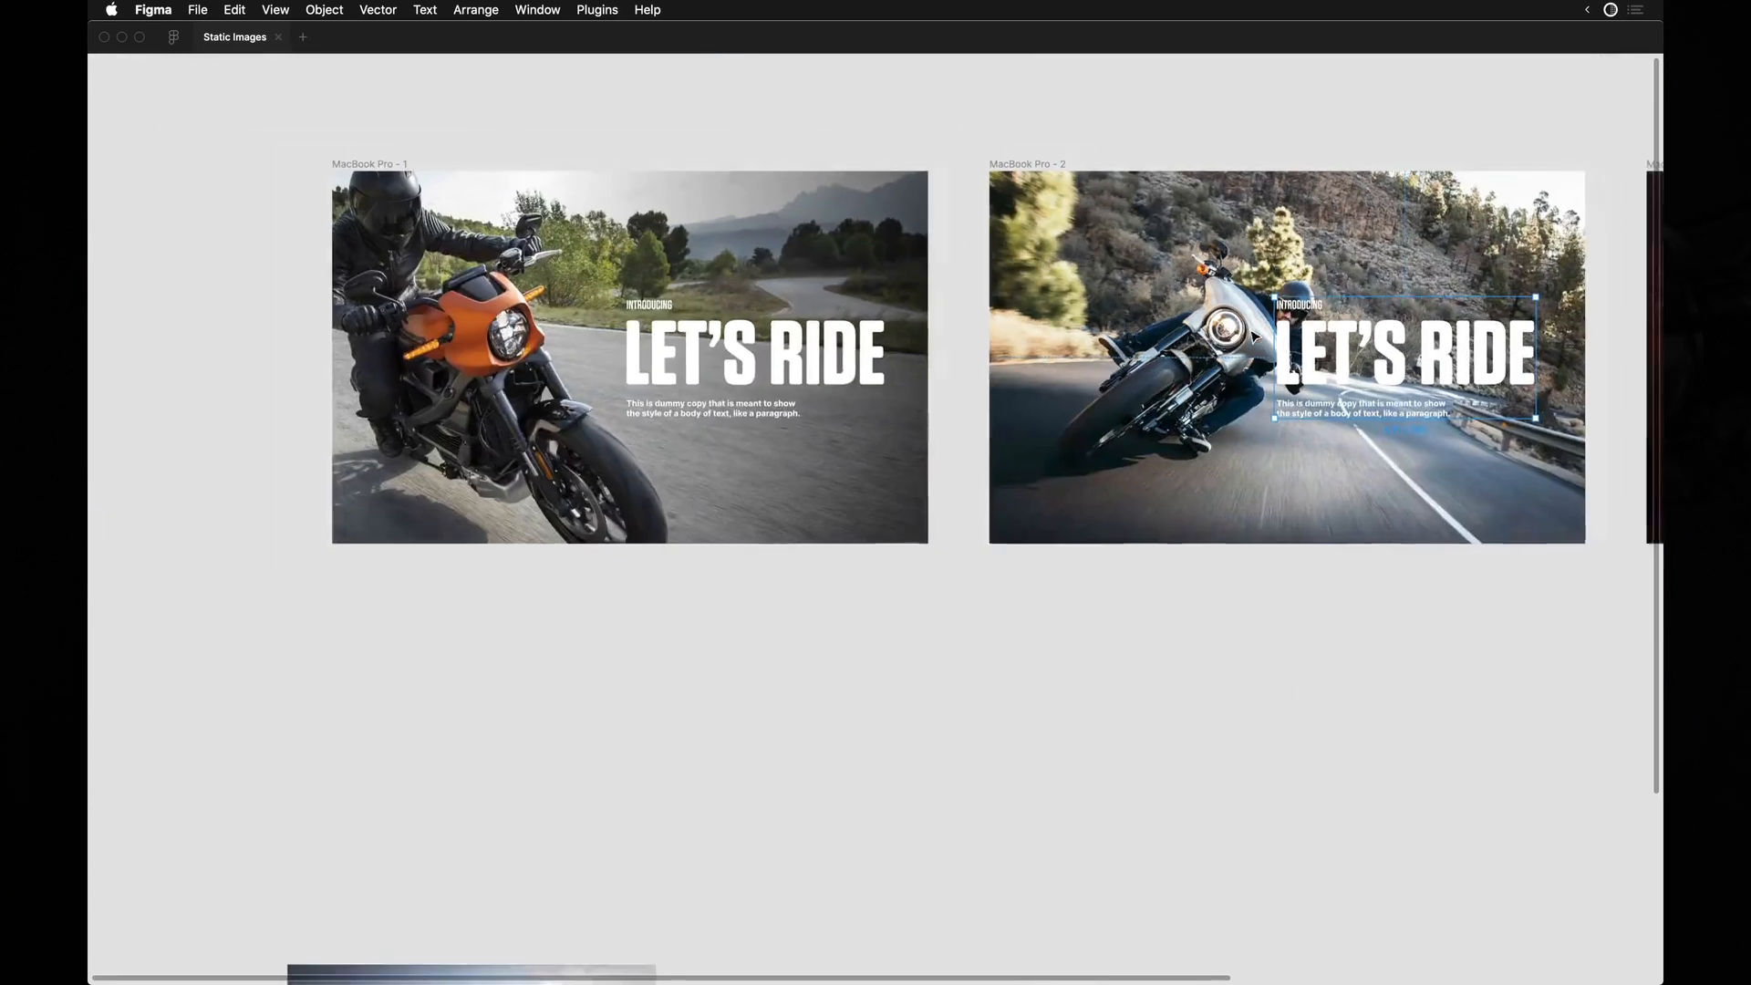
# Place a copy of the second frame's photo below that frame and scale the copy down.
pyautogui.hscroll(2, 1254, 338)
pyautogui.click(1030, 390)
pyautogui.hscroll(1, 1022, 400)
pyautogui.moveTo(922, 294); pyautogui.dragTo(932, 740)
pyautogui.moveTo(1375, 626); pyautogui.dragTo(1269, 700)
pyautogui.moveTo(1171, 784); pyautogui.dragTo(1171, 740)
pyautogui.click(886, 494)
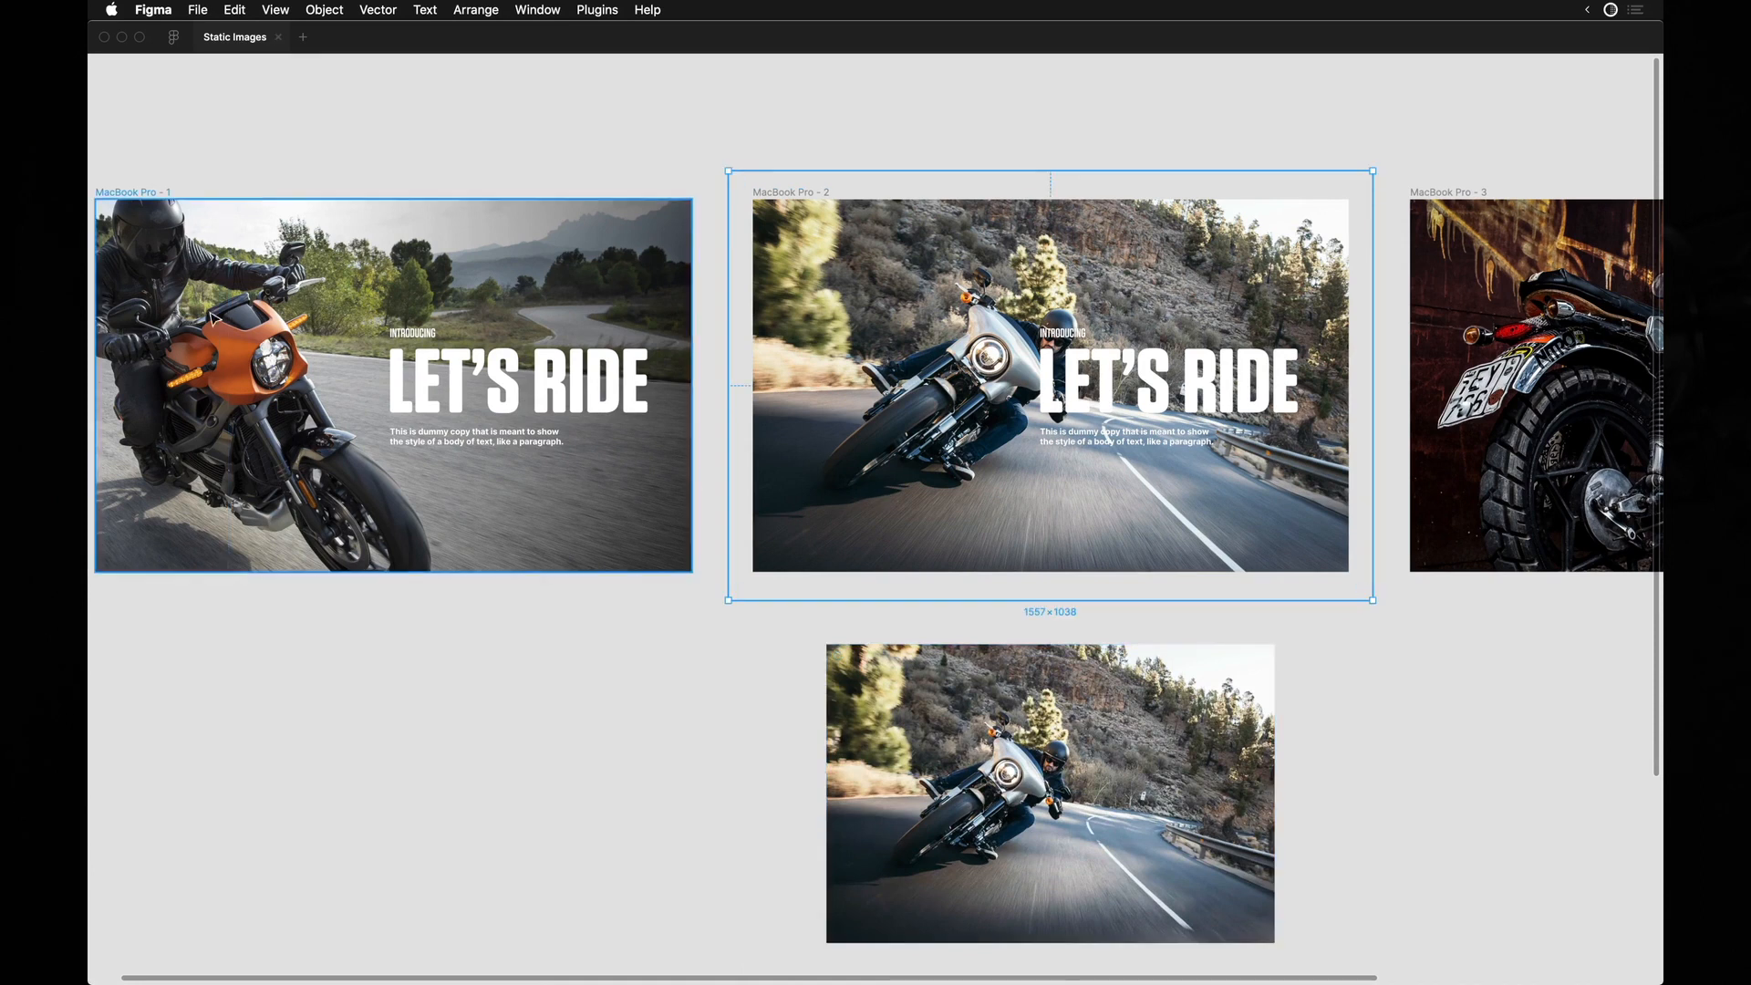
# Scale the second frame's photo up to 1811 × 1207 and shift it toward the frame's upper right.
pyautogui.scroll(2, 801, 478)
pyautogui.hscroll(1, 781, 432)
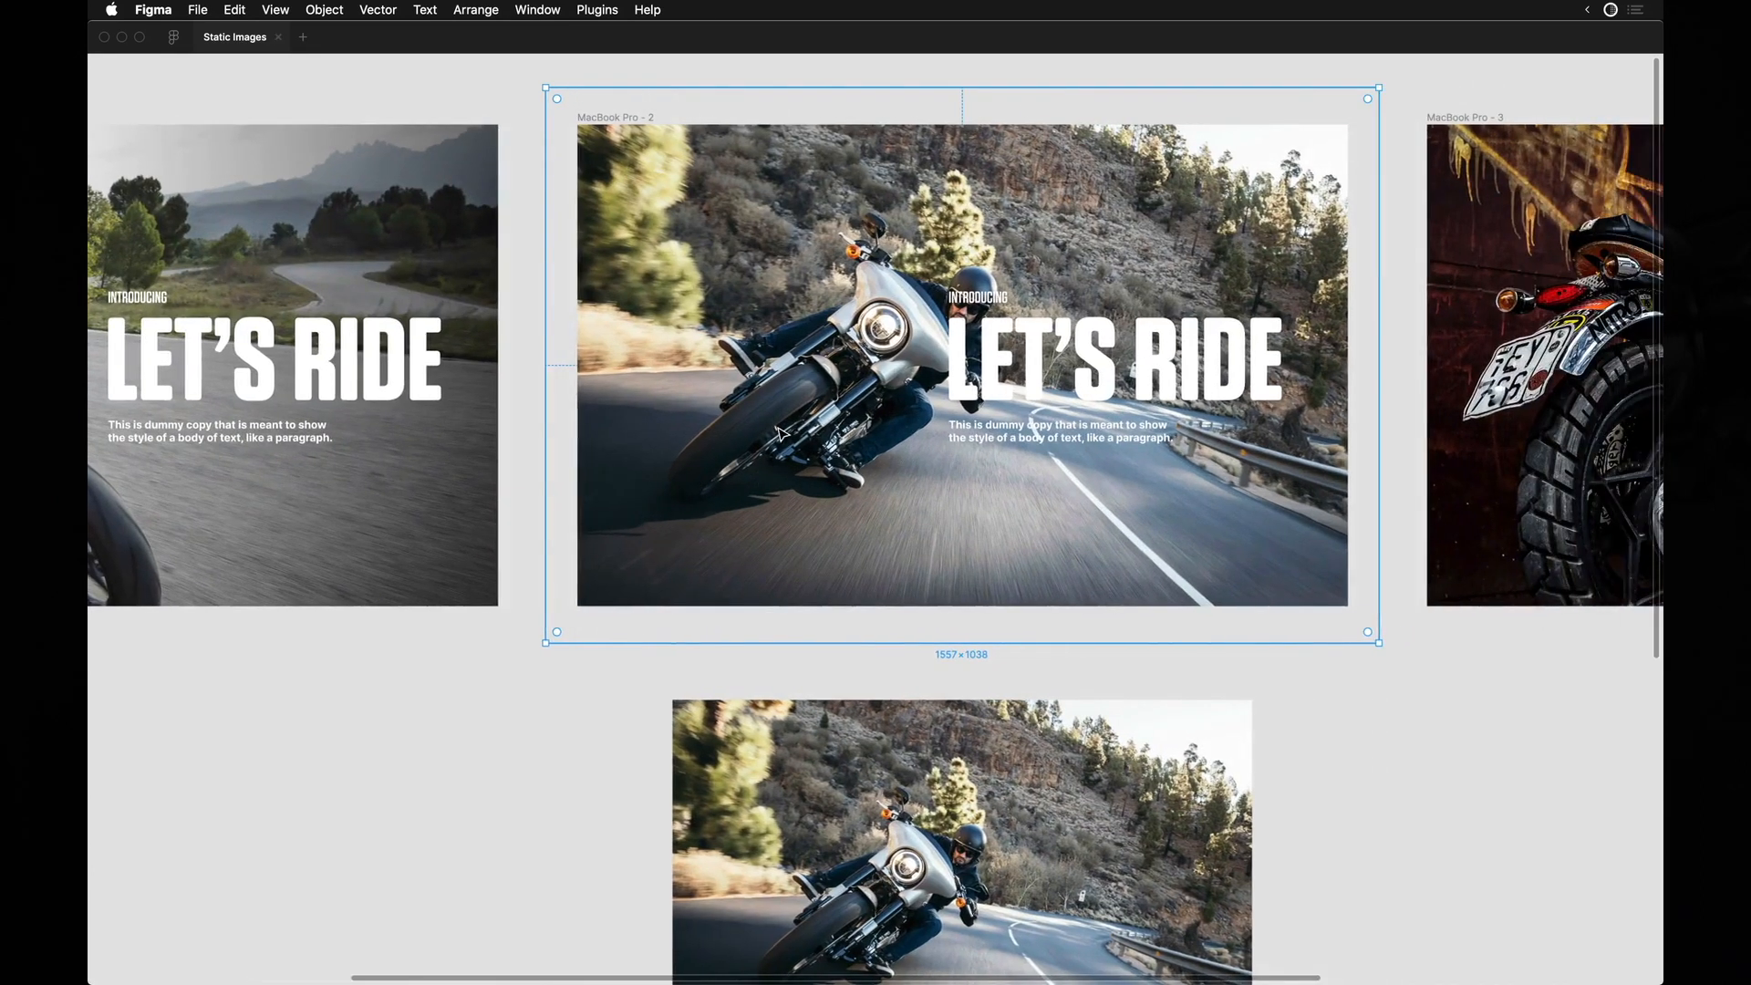
pyautogui.moveTo(548, 640); pyautogui.dragTo(483, 735)
pyautogui.moveTo(880, 482); pyautogui.dragTo(1009, 404)
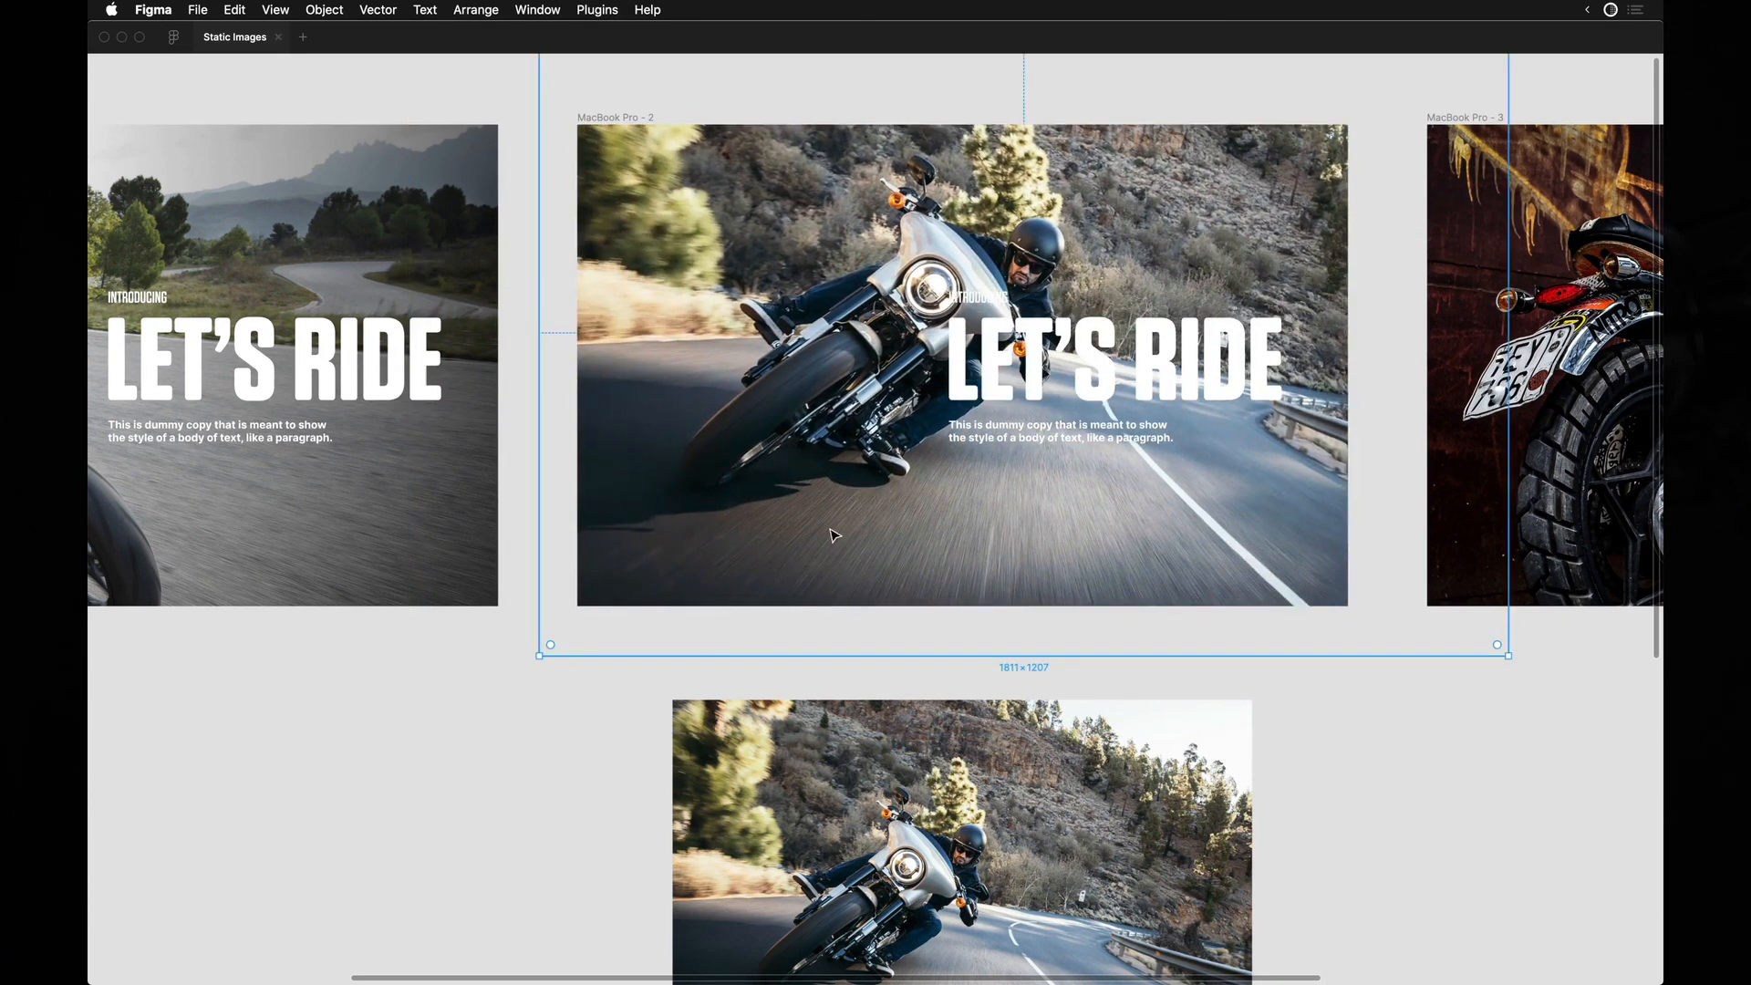
# Try the photo further down and left in the second frame so the rider sits beside the LET'S RIDE text.
pyautogui.scroll(5, 834, 535)
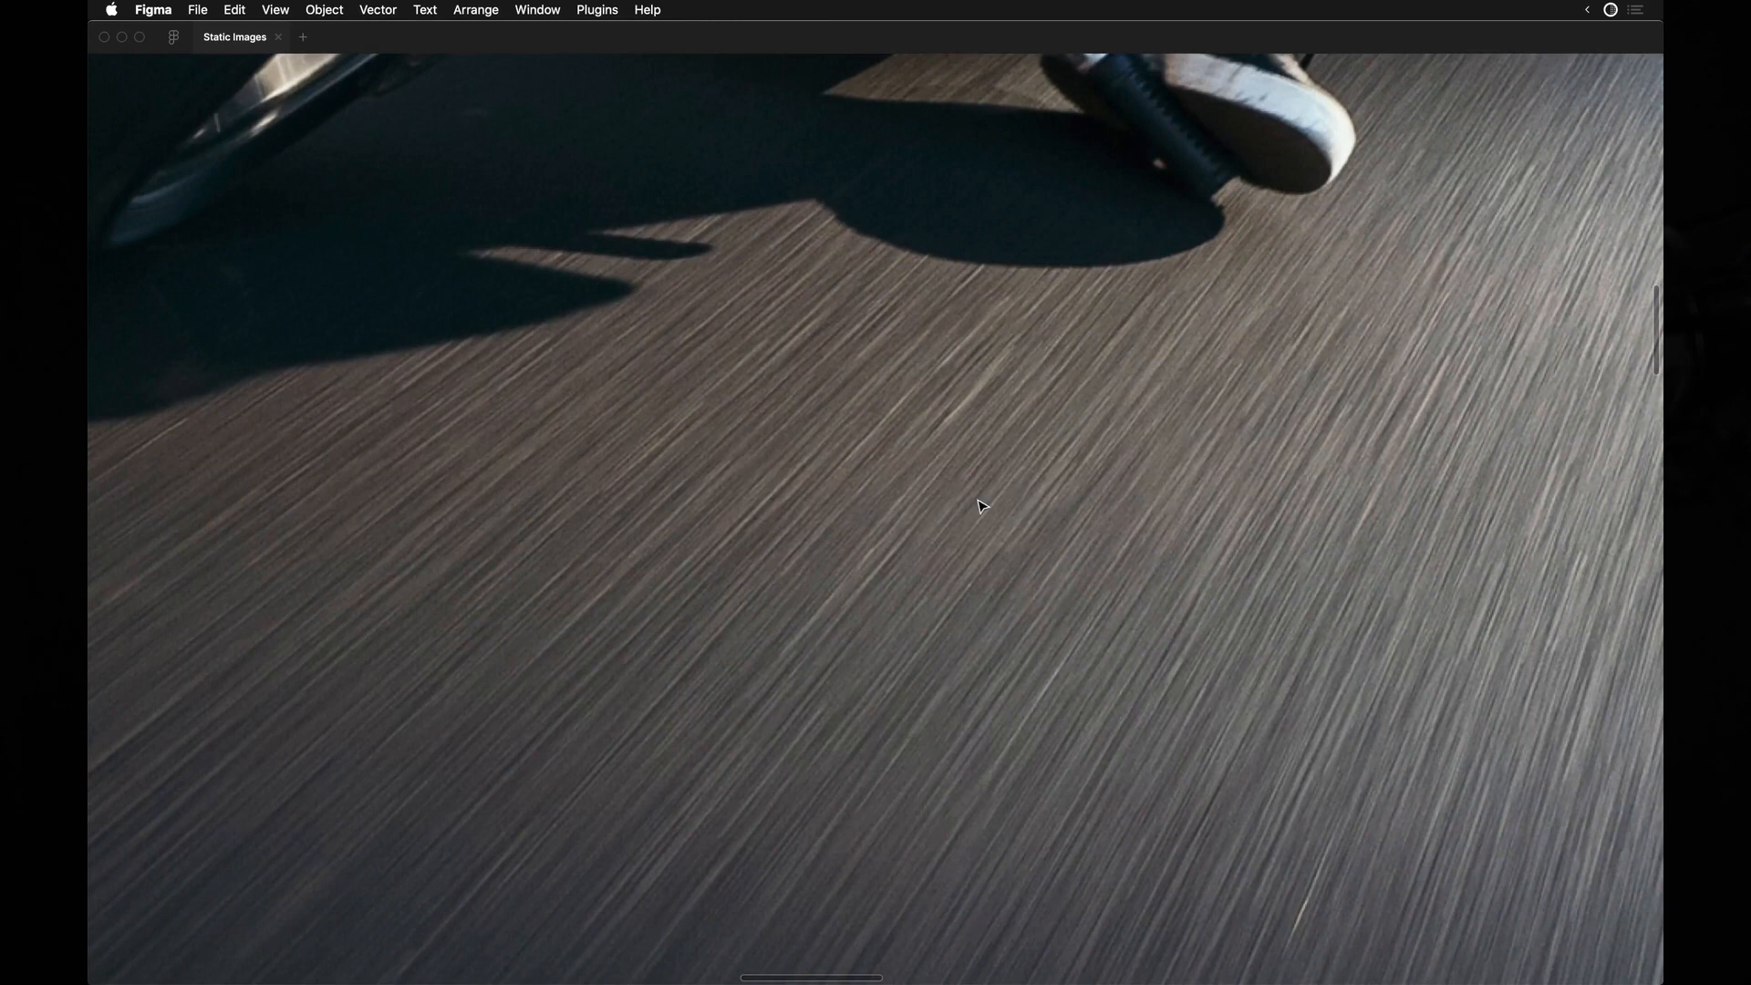
pyautogui.scroll(-5, 982, 506)
pyautogui.scroll(-3, 974, 515)
pyautogui.moveTo(926, 441); pyautogui.dragTo(819, 549)
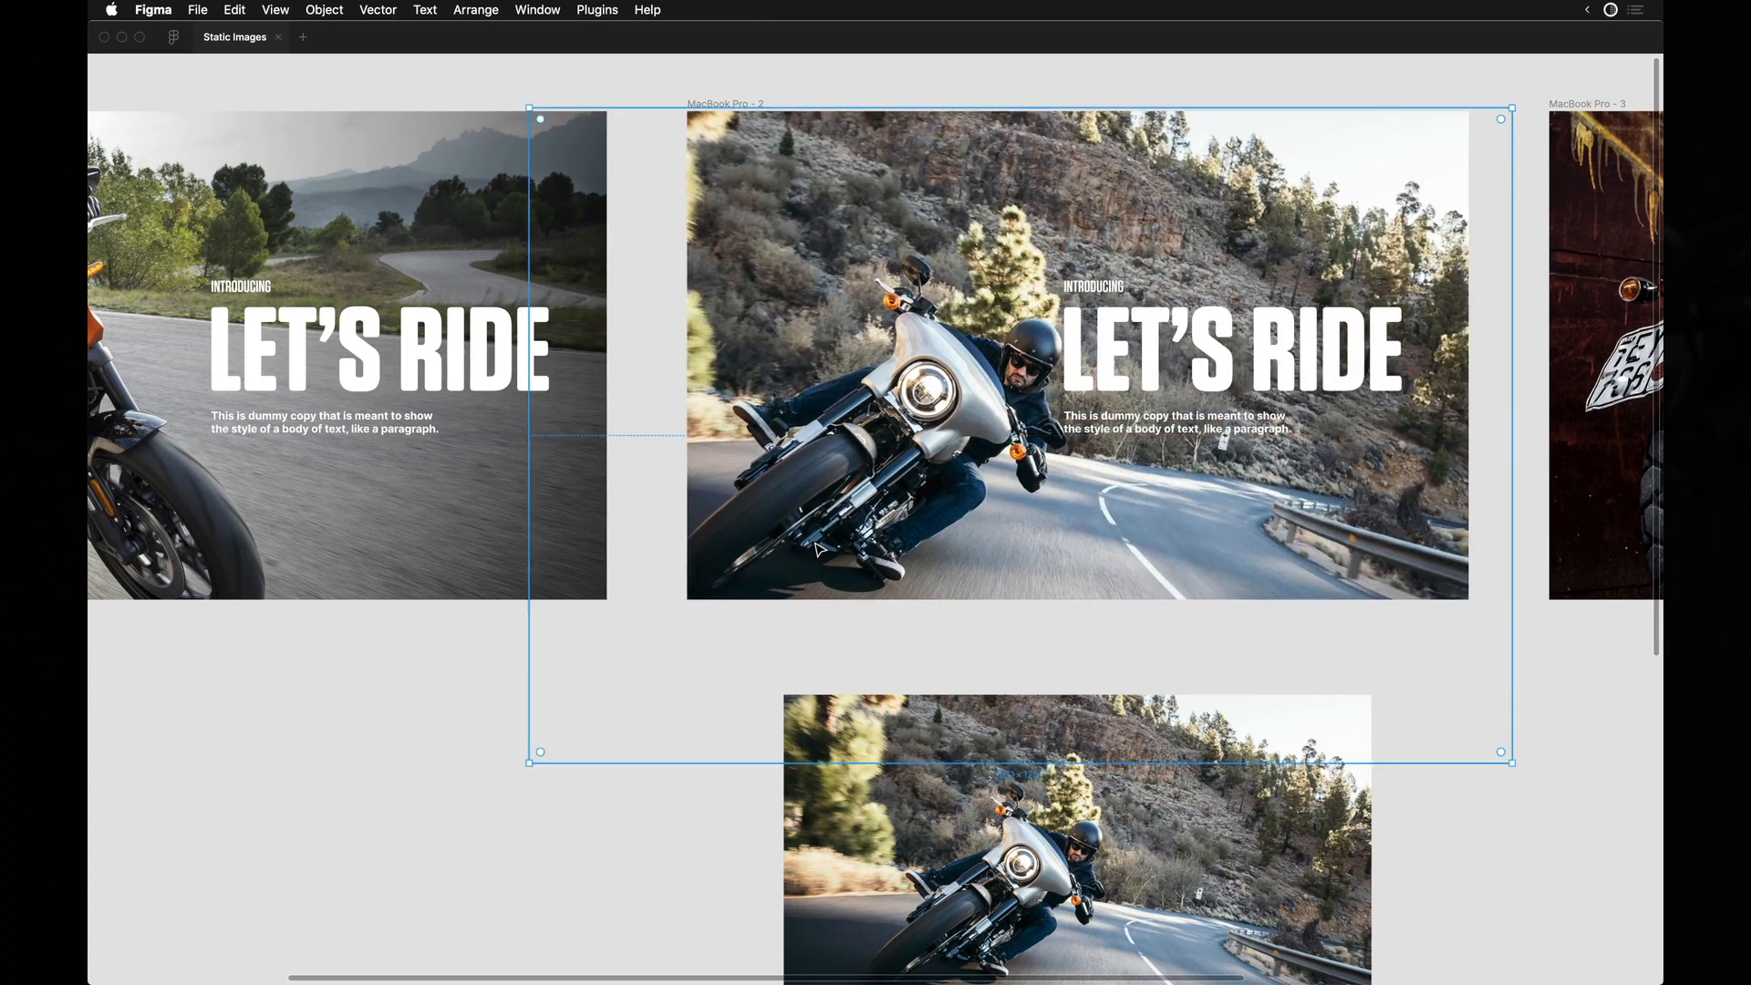
pyautogui.scroll(2, 815, 545)
pyautogui.hscroll(3, 816, 545)
pyautogui.scroll(2, 815, 545)
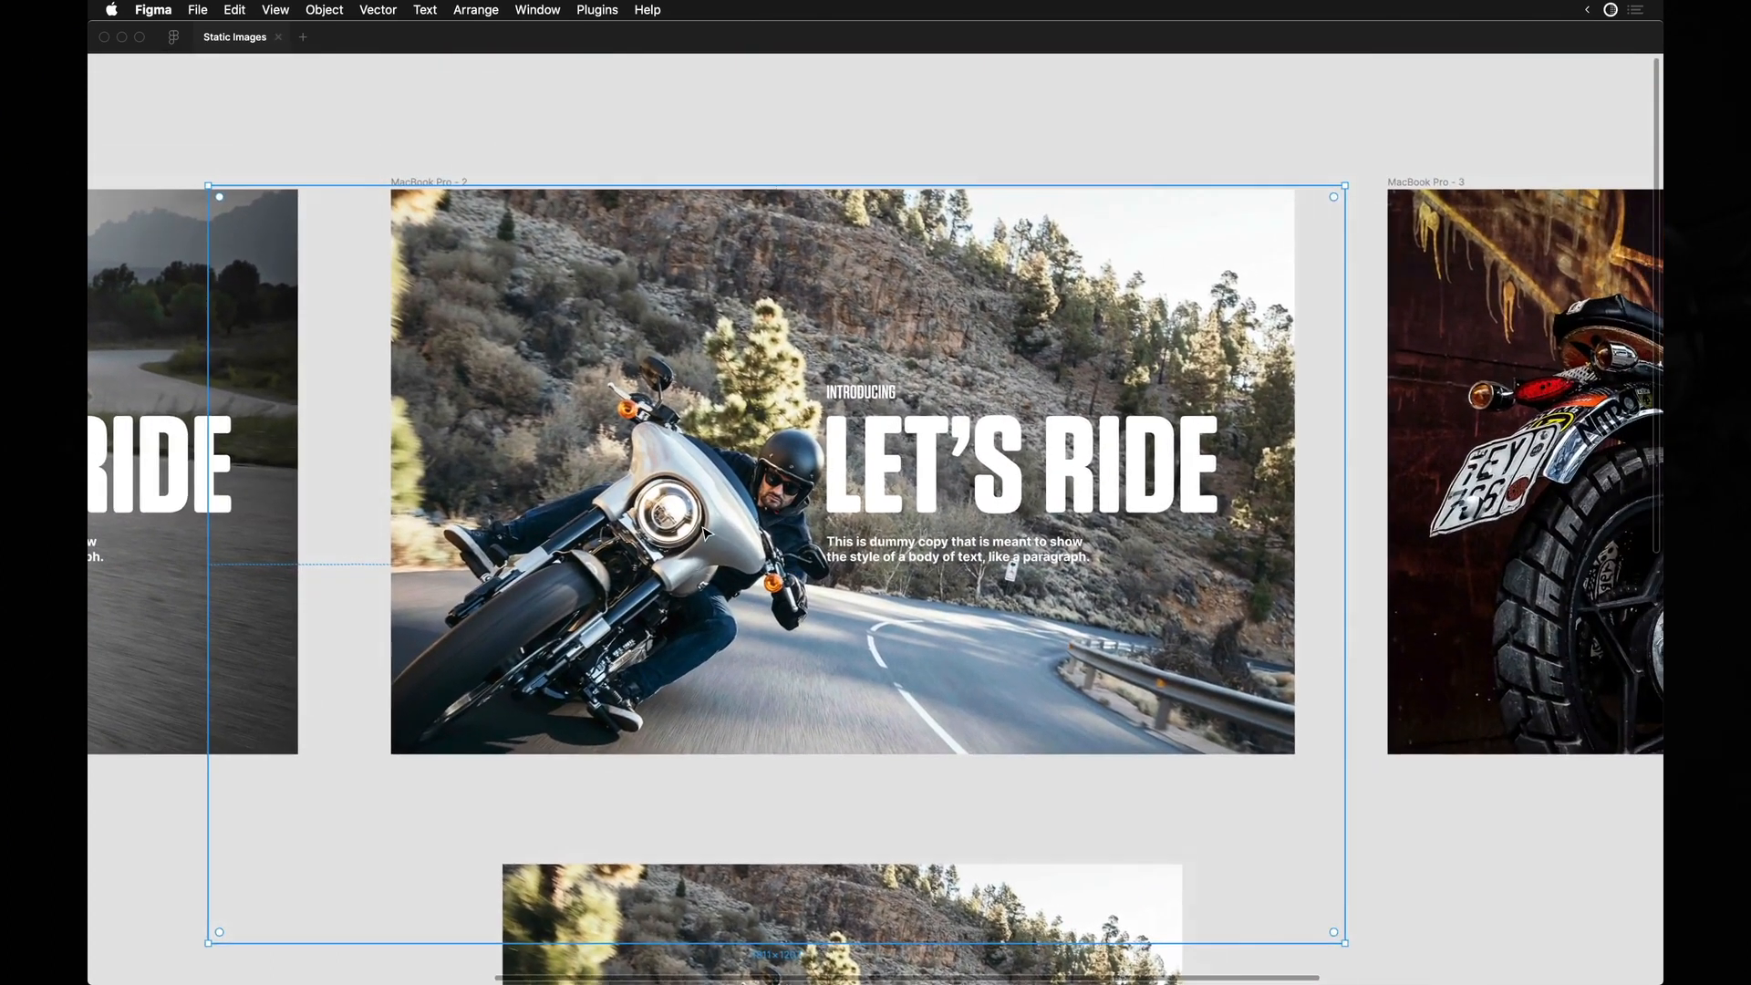
pyautogui.scroll(5, 703, 531)
pyautogui.scroll(2, 703, 530)
pyautogui.scroll(-3, 866, 321)
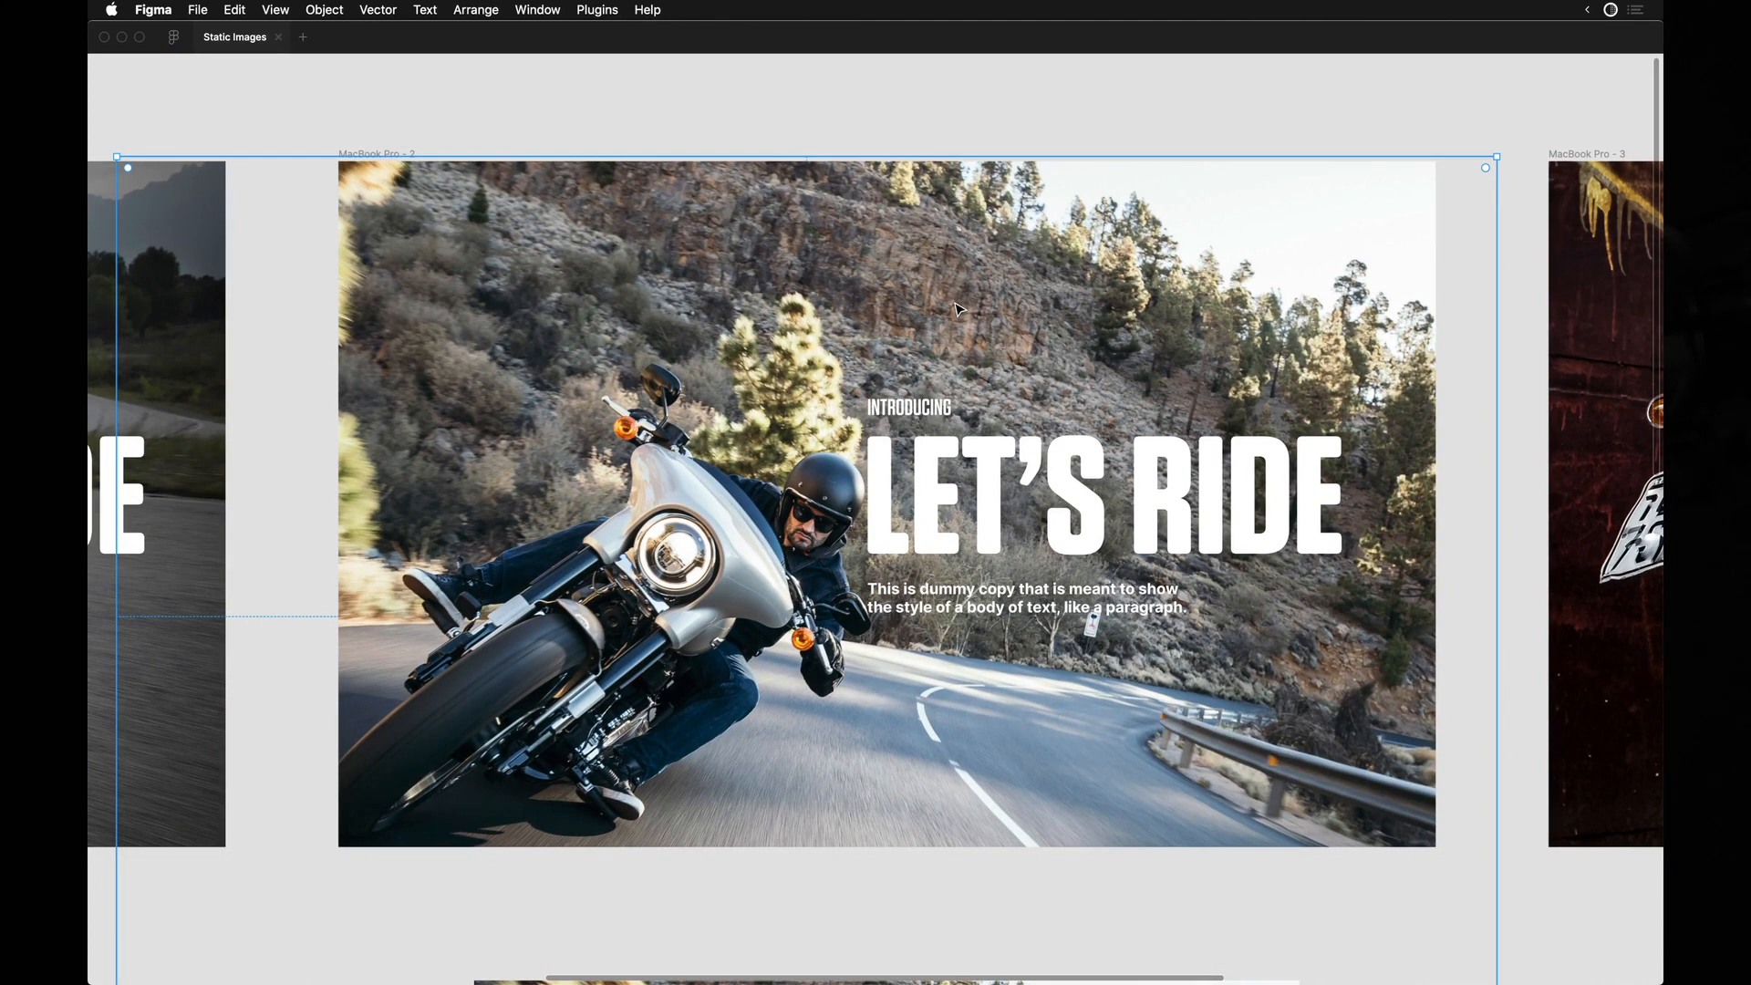
# Align the photo with the second frame's bottom-left corner and scale it up from there to 1941 × 1294.
pyautogui.moveTo(449, 719); pyautogui.dragTo(660, 517)
pyautogui.scroll(-5, 659, 518)
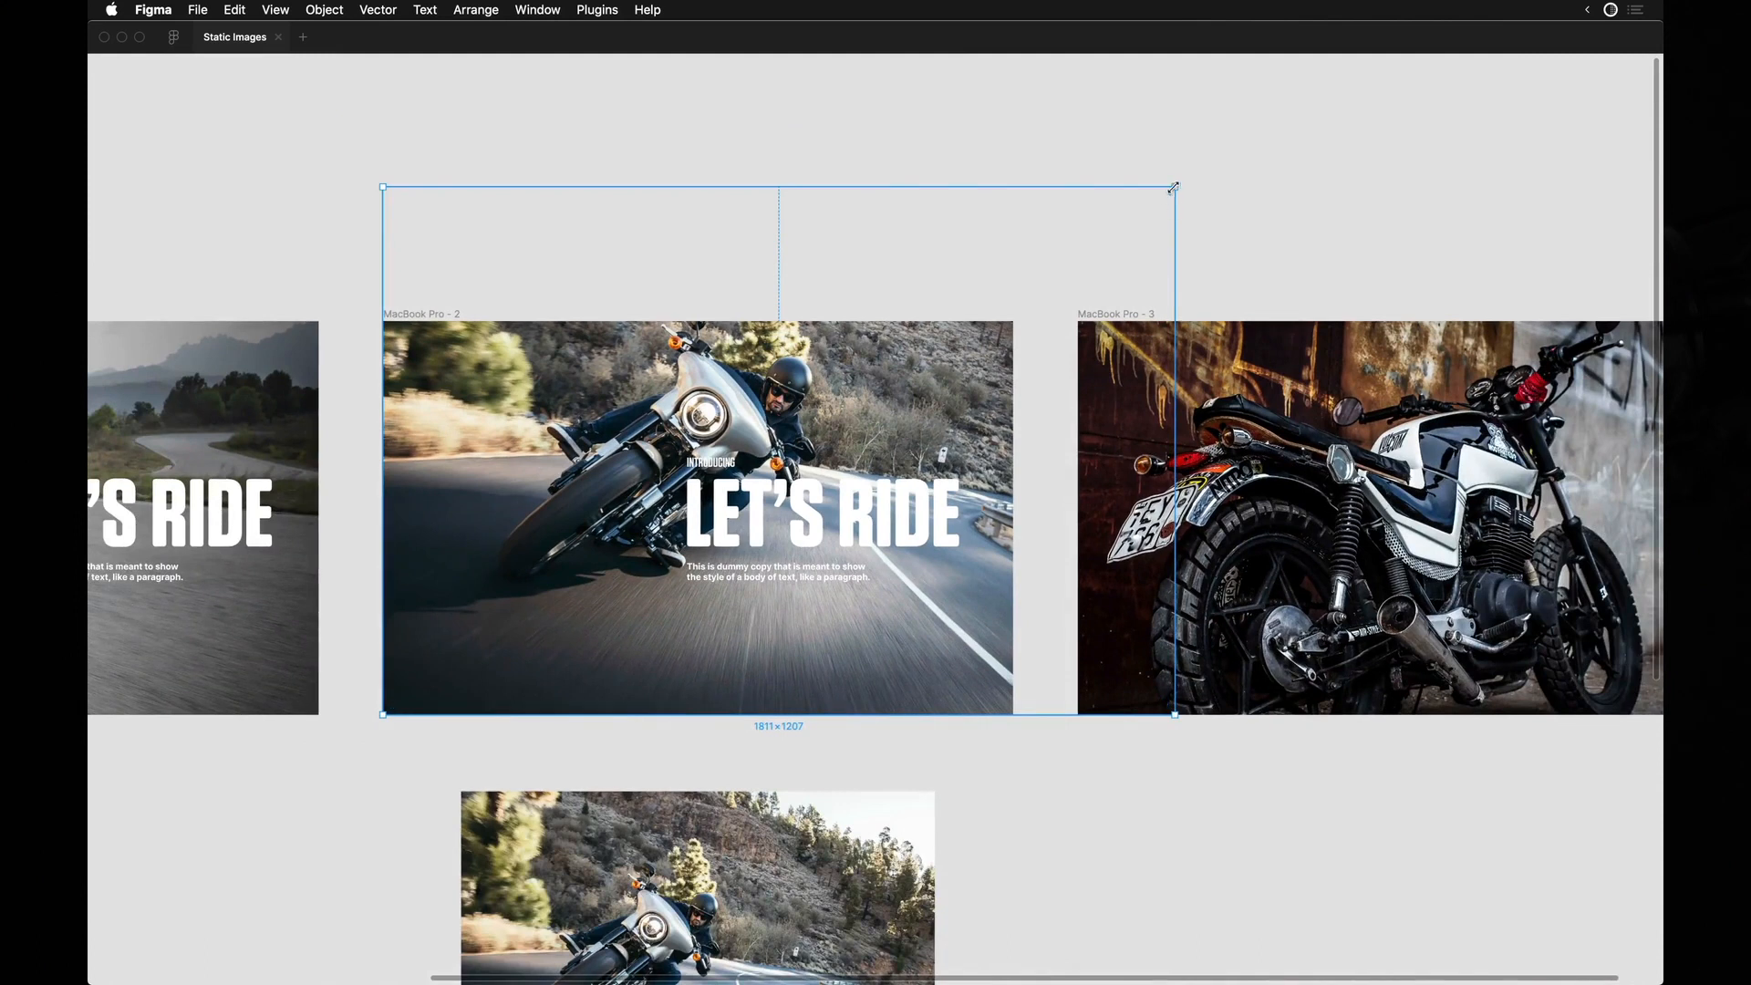
pyautogui.moveTo(1174, 188); pyautogui.dragTo(1232, 152)
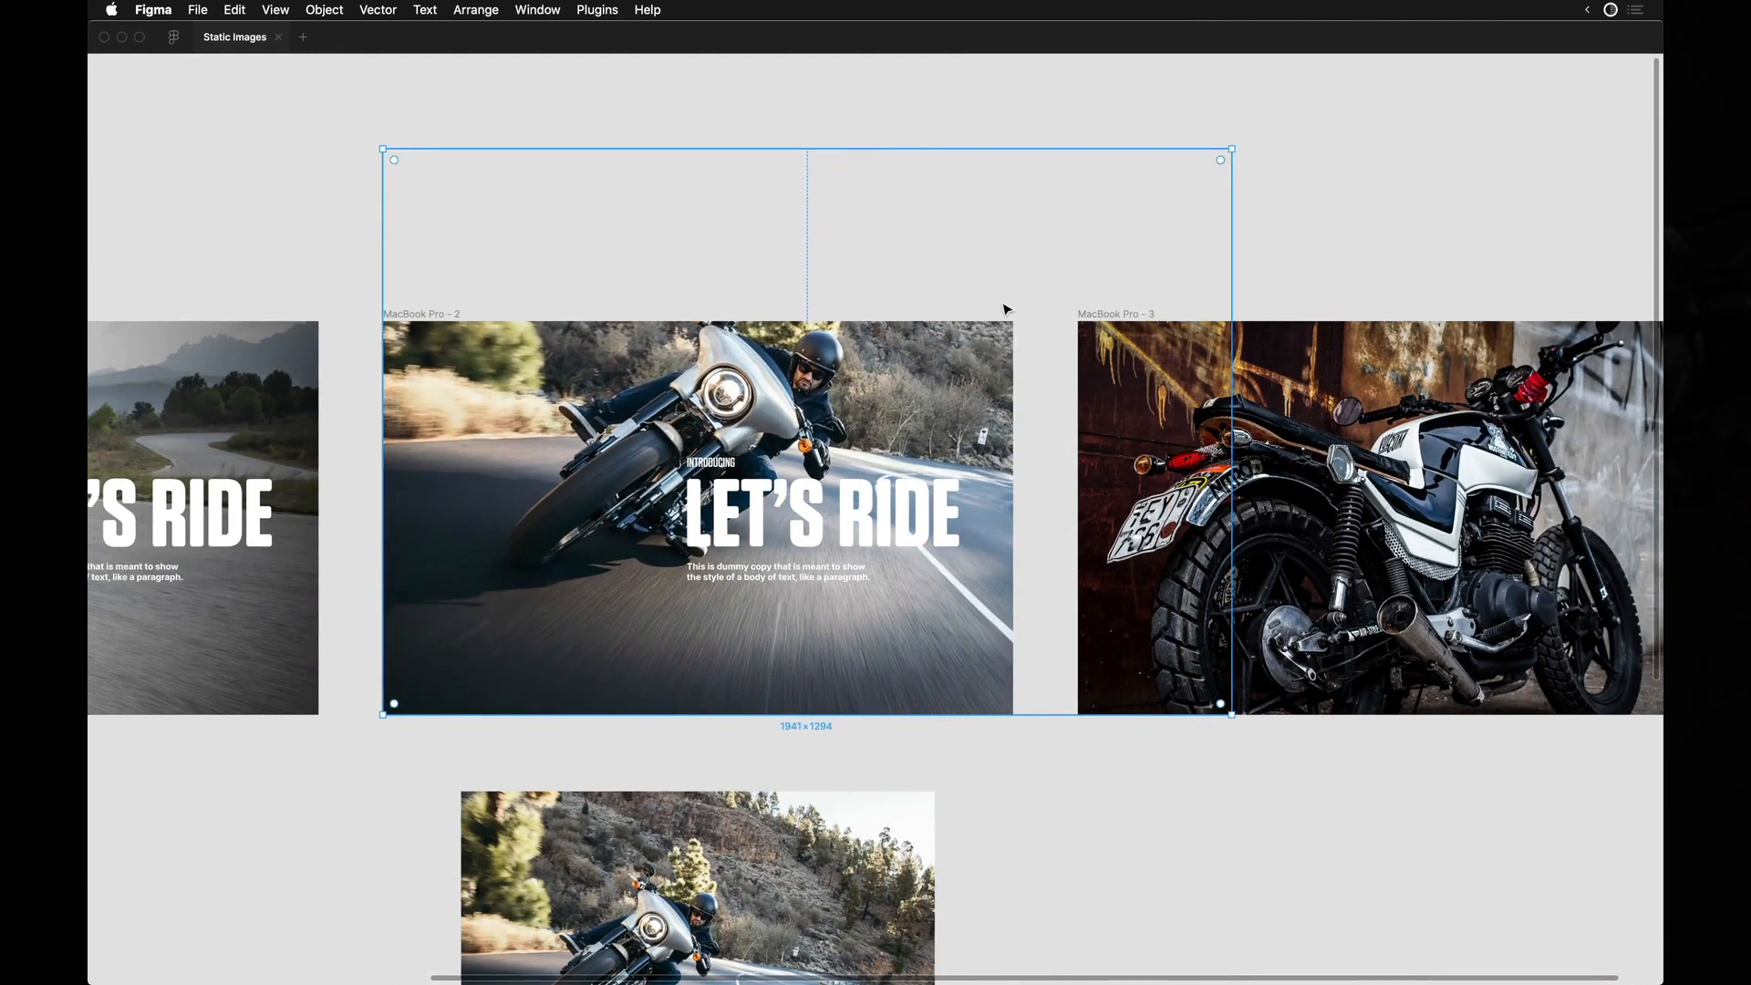
pyautogui.moveTo(905, 368)
pyautogui.mouseDown()
pyautogui.moveTo(855, 372)
pyautogui.moveTo(877, 370)
pyautogui.mouseUp()
pyautogui.moveTo(720, 415); pyautogui.dragTo(754, 417)
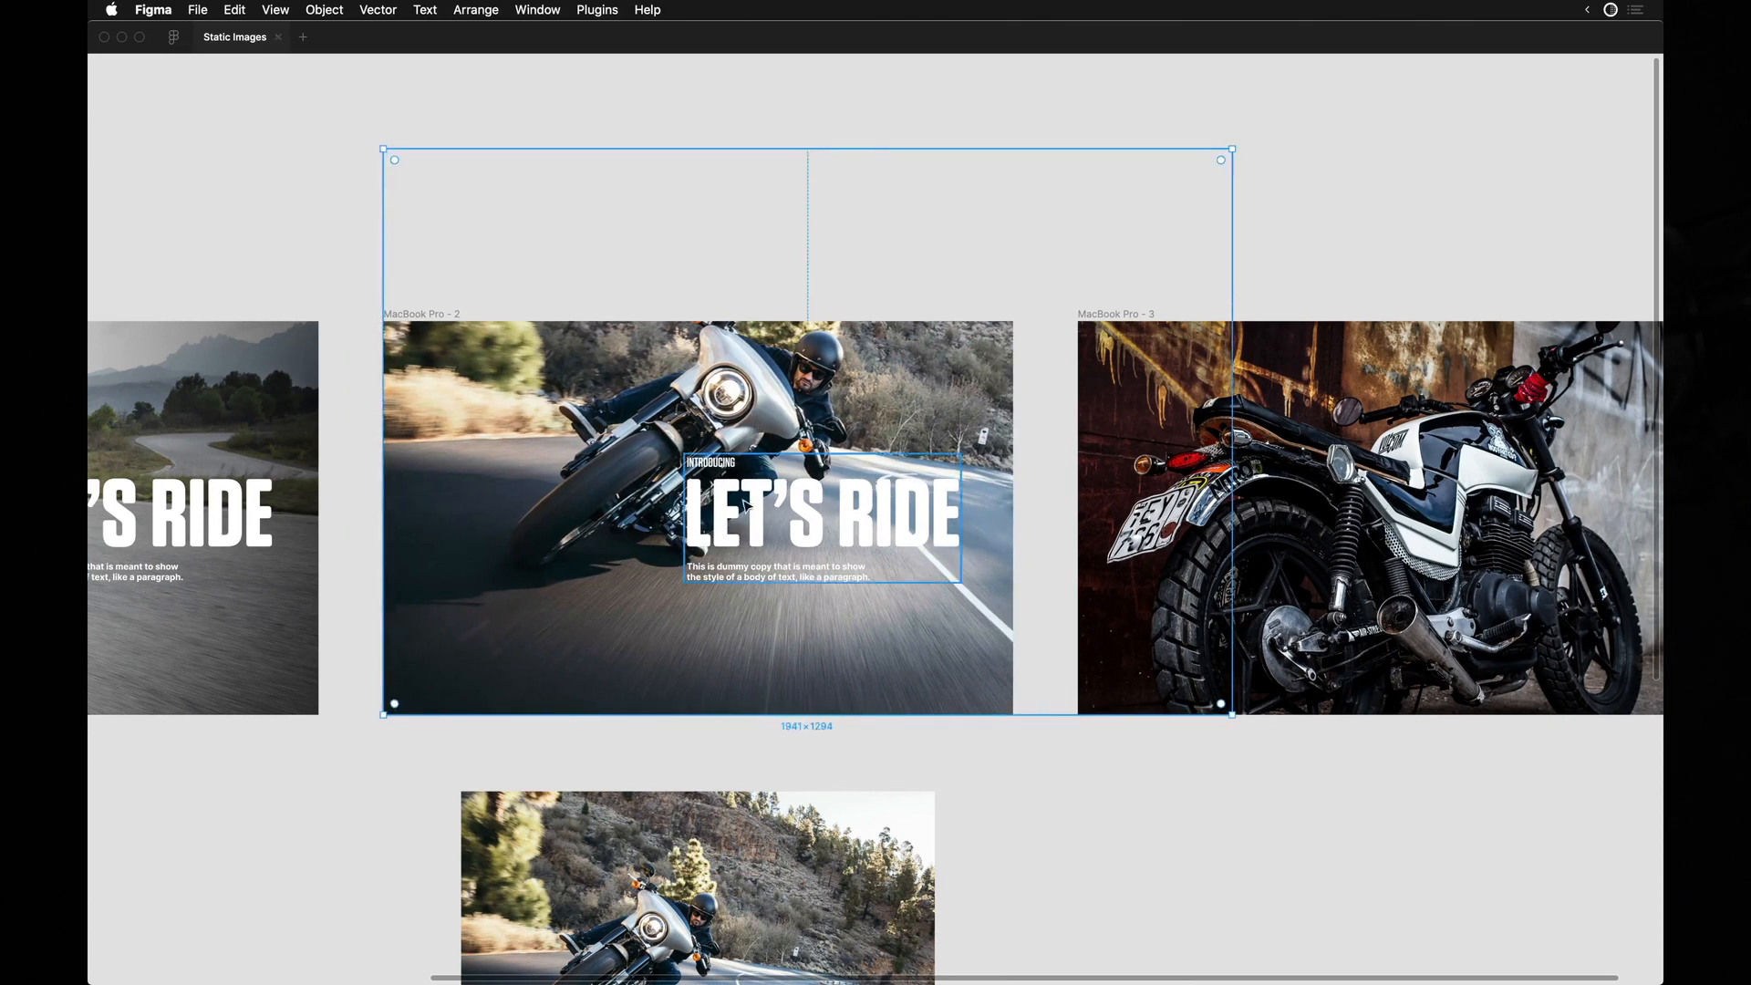
# Move the second frame's text group down onto the road and delete its INTRODUCING line and body paragraph.
pyautogui.moveTo(762, 602); pyautogui.dragTo(806, 584)
pyautogui.scroll(3, 518, 584)
pyautogui.hscroll(-1, 517, 583)
pyautogui.moveTo(961, 553); pyautogui.dragTo(932, 521)
pyautogui.scroll(5, 873, 538)
pyautogui.scroll(-5, 877, 541)
pyautogui.moveTo(915, 581)
pyautogui.mouseDown()
pyautogui.moveTo(819, 599)
pyautogui.moveTo(962, 608)
pyautogui.moveTo(885, 573)
pyautogui.moveTo(893, 599)
pyautogui.mouseUp()
pyautogui.click(782, 456)
pyautogui.keyDown('super'); pyautogui.click(799, 549); pyautogui.keyUp('super')
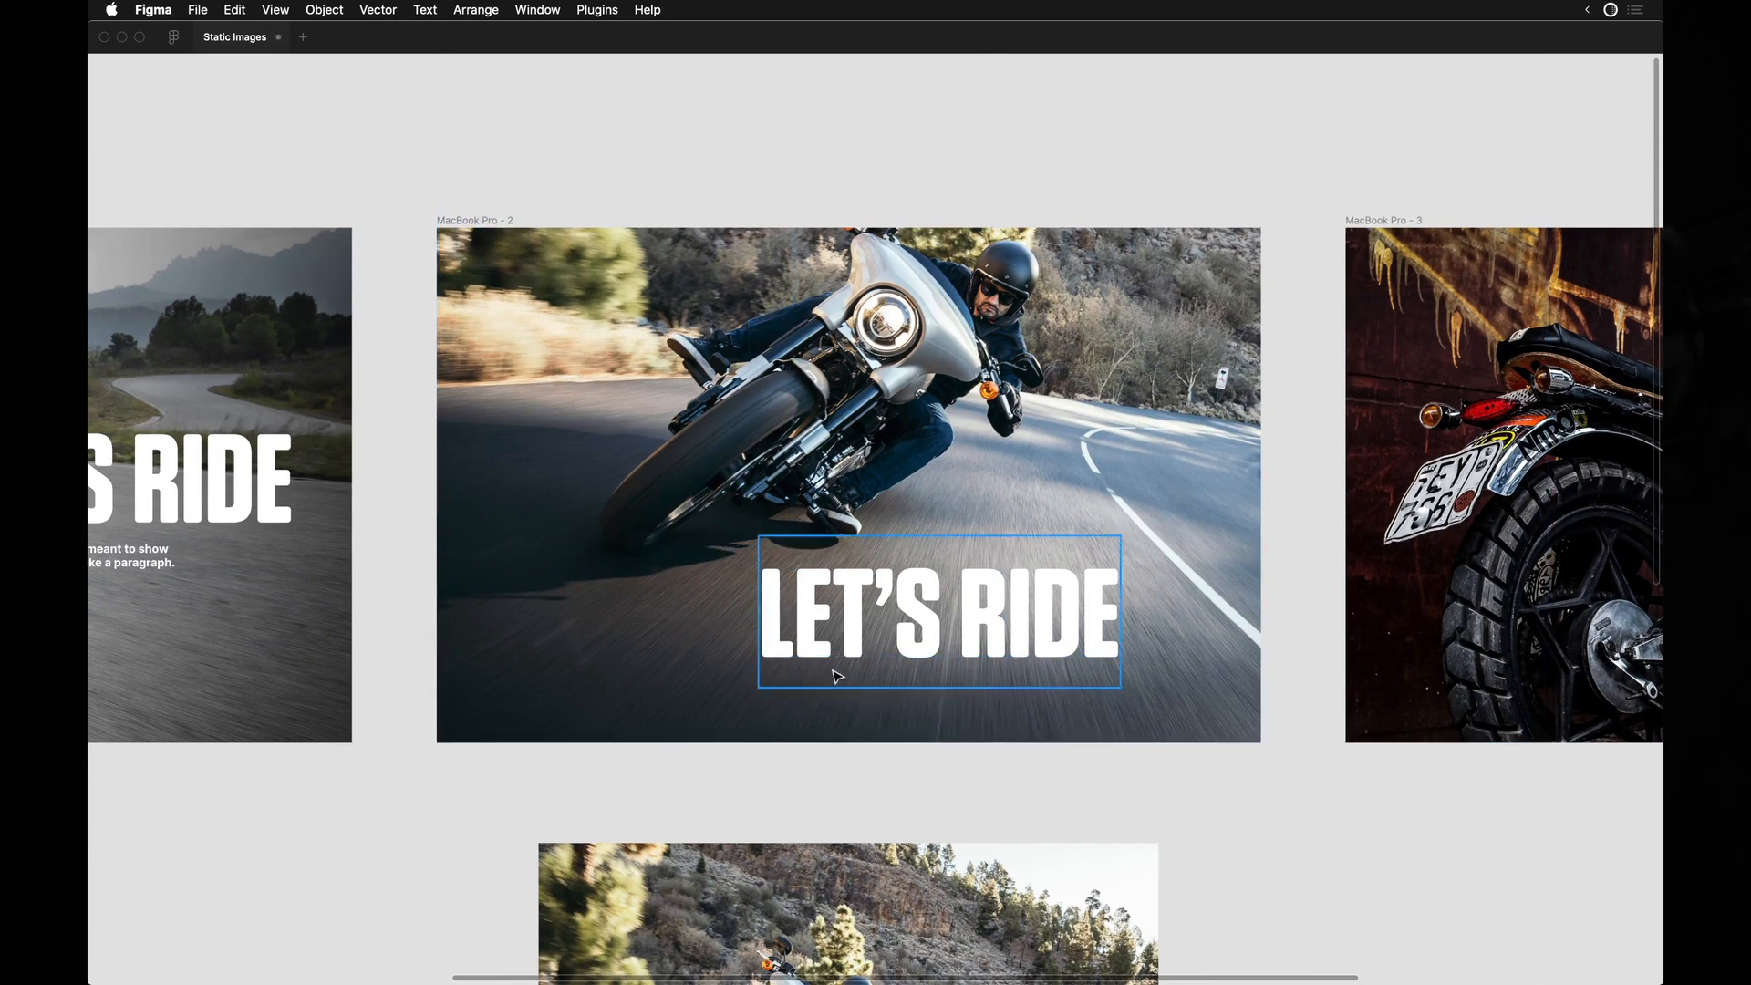
# Change the second frame's headline to HIT THE ROAD, move it toward the frame's centre and scale it down to 568 × 180.
pyautogui.press('Return')
pyautogui.write('HIT THE ROAD')
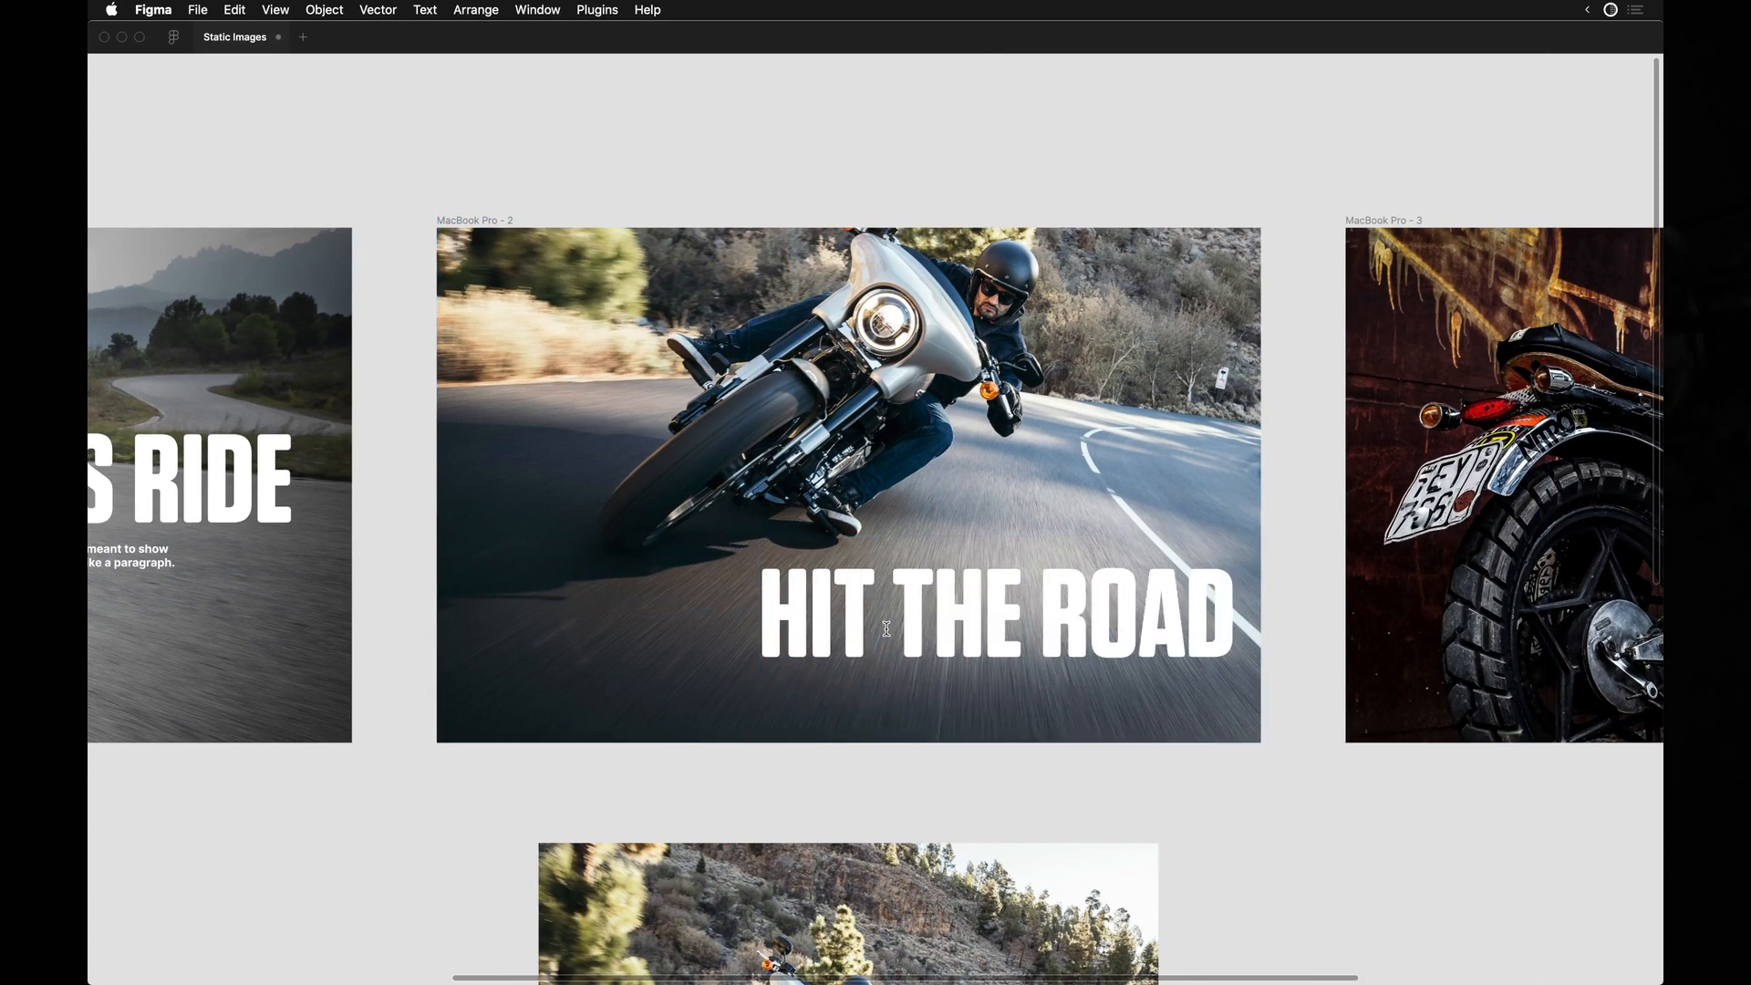
pyautogui.press('super+backslash')
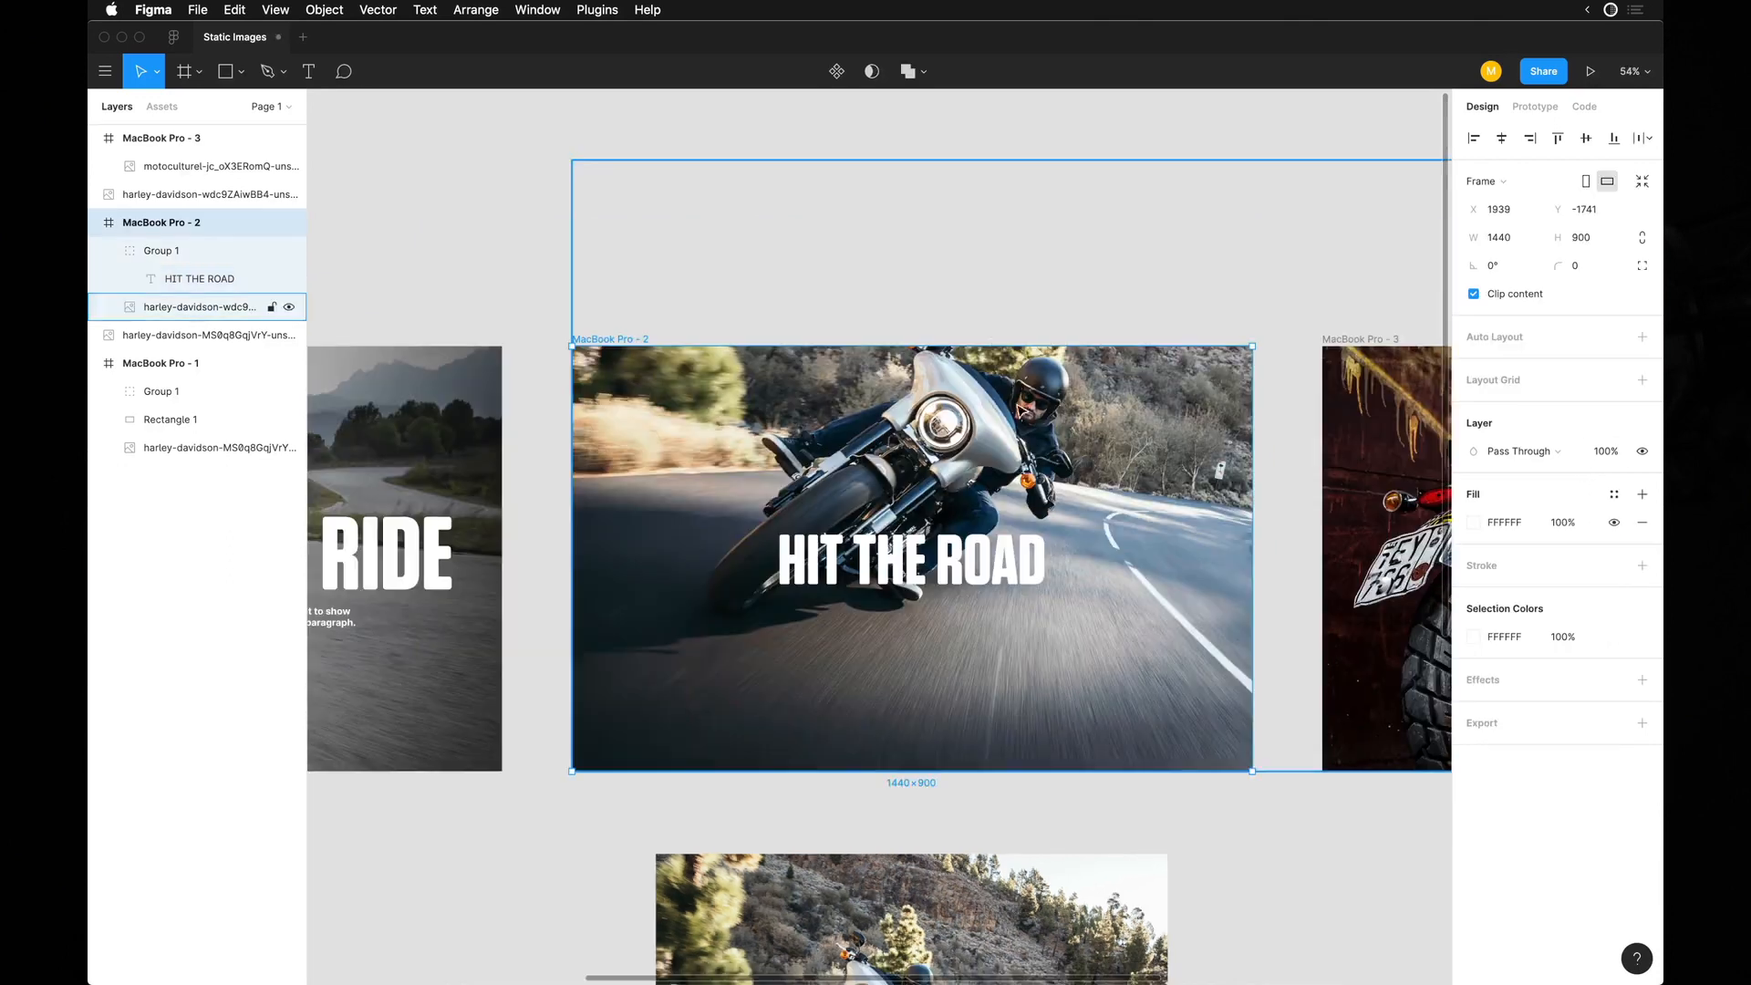
pyautogui.click(867, 305)
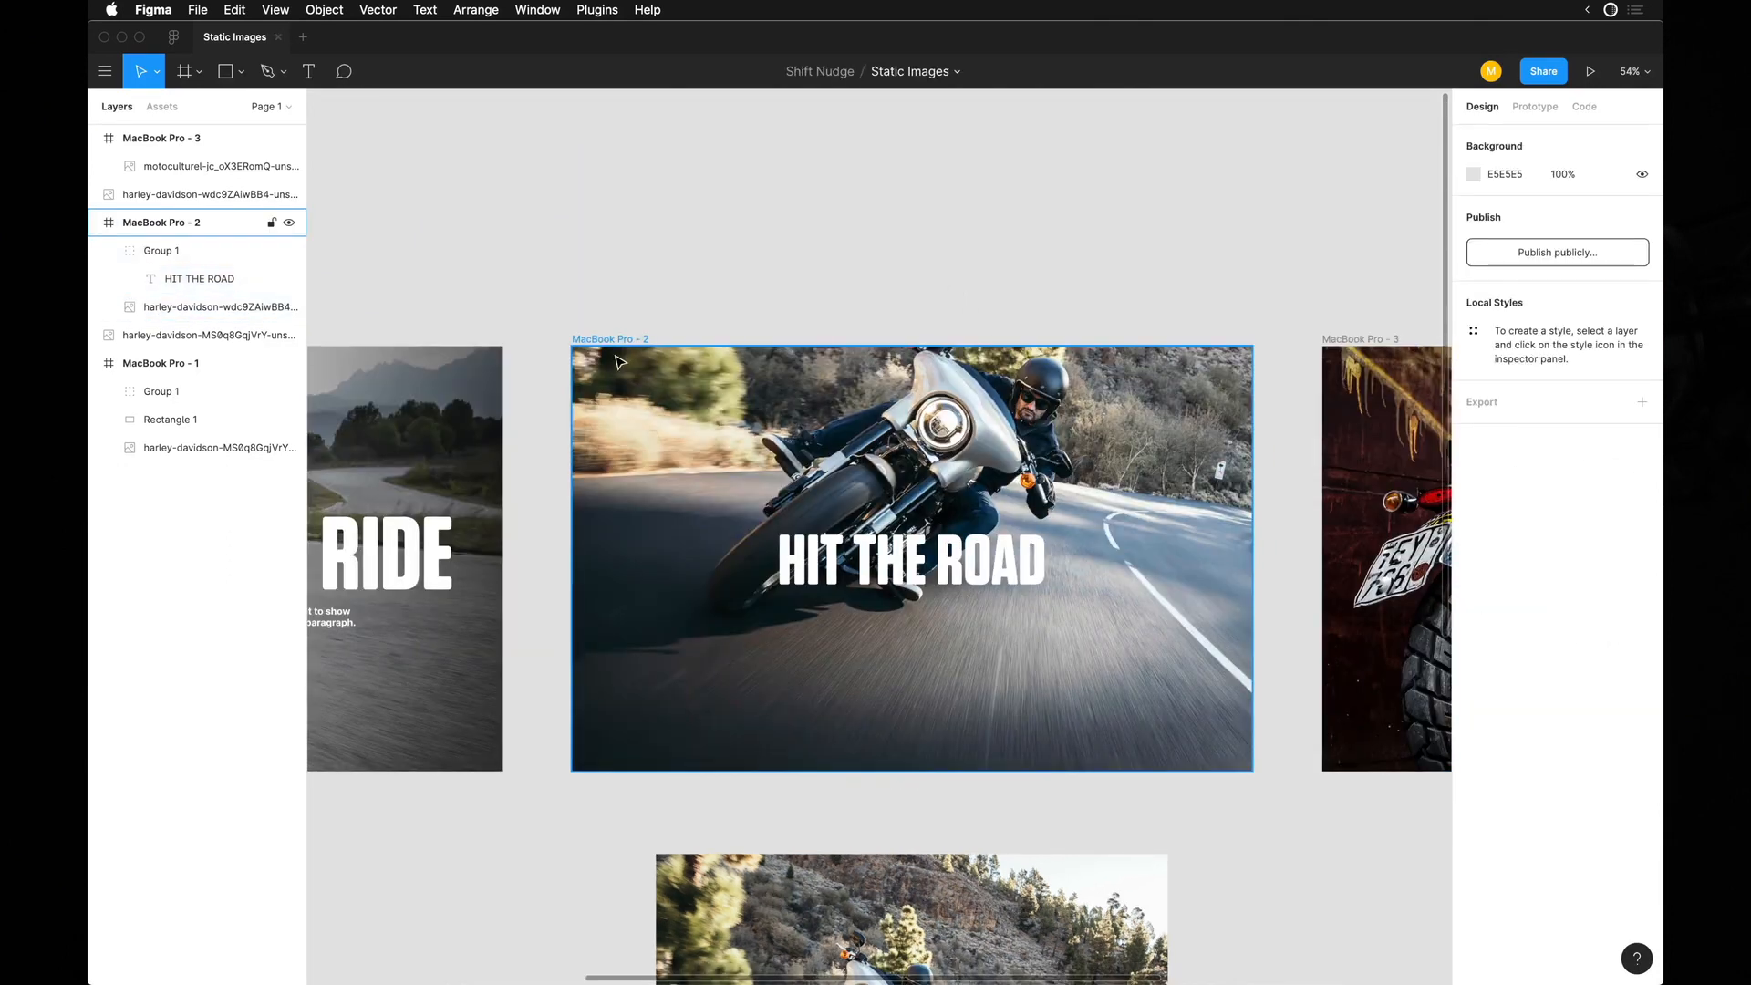
# Draw a white square about 27 × 27 near the second frame's upper-left corner as a logo placeholder.
pyautogui.scroll(5, 653, 379)
pyautogui.press('r')
pyautogui.moveTo(595, 346); pyautogui.dragTo(624, 374)
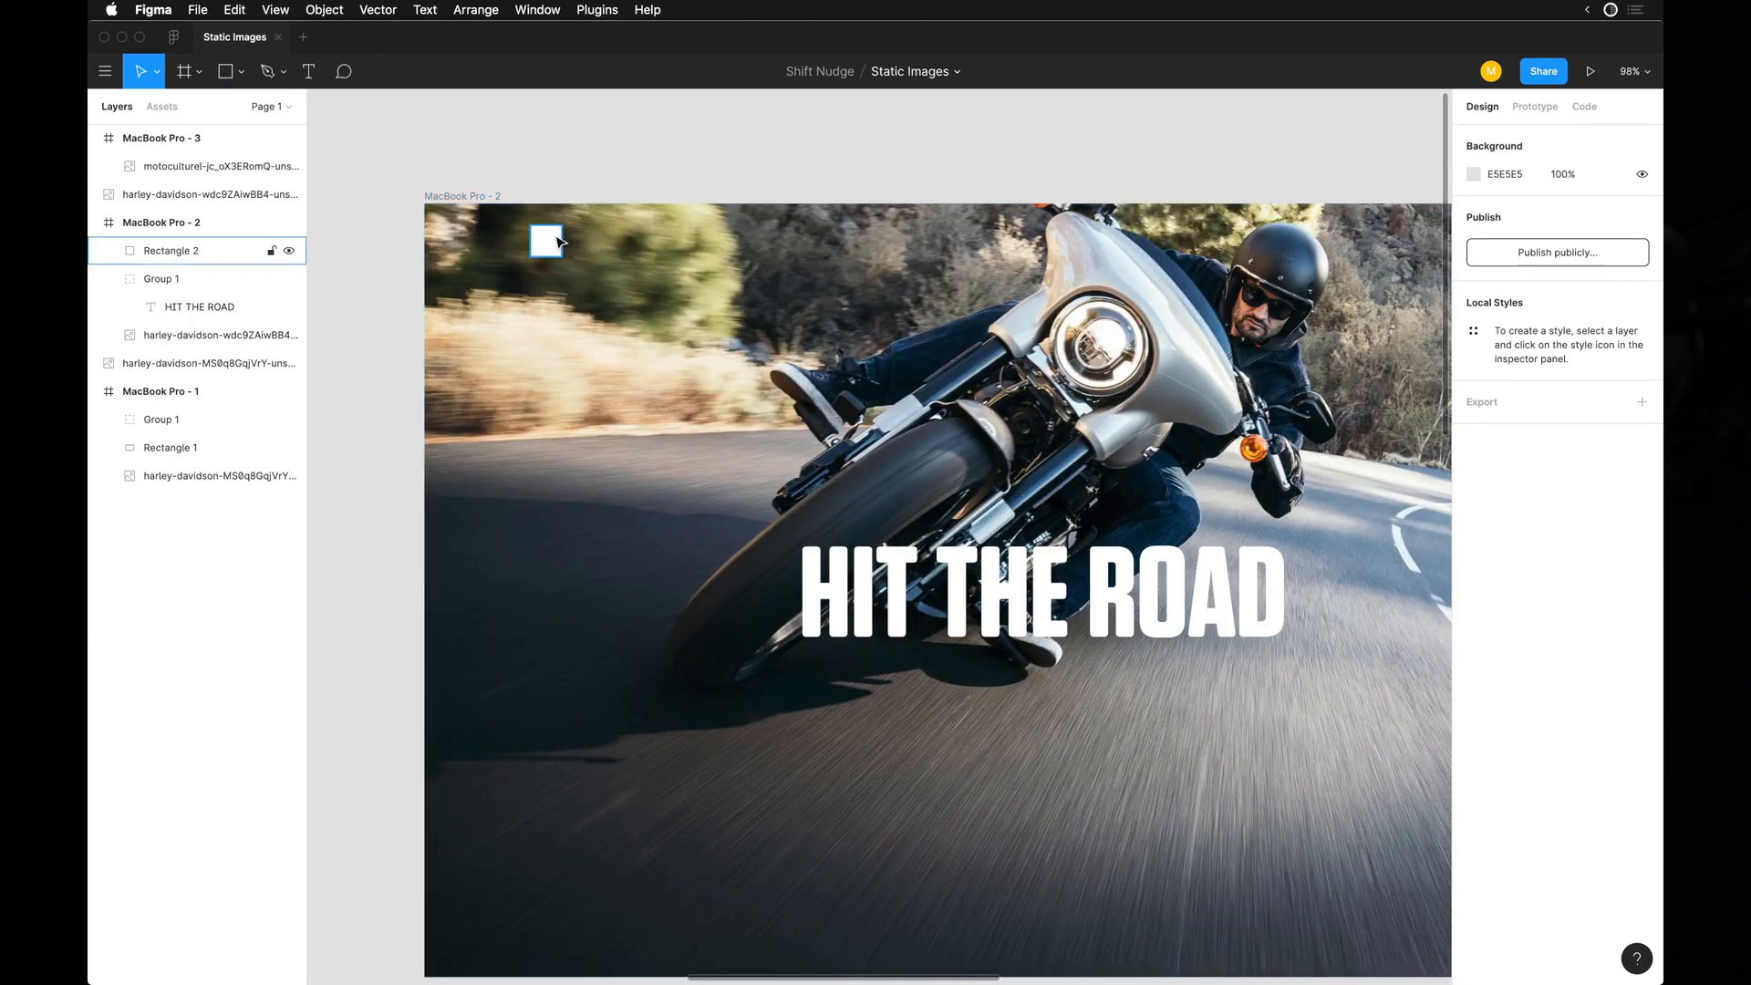
# Draw a thin white bar beside the square, widen it to 77 × 9 and place a copy to its right.
pyautogui.click(596, 240)
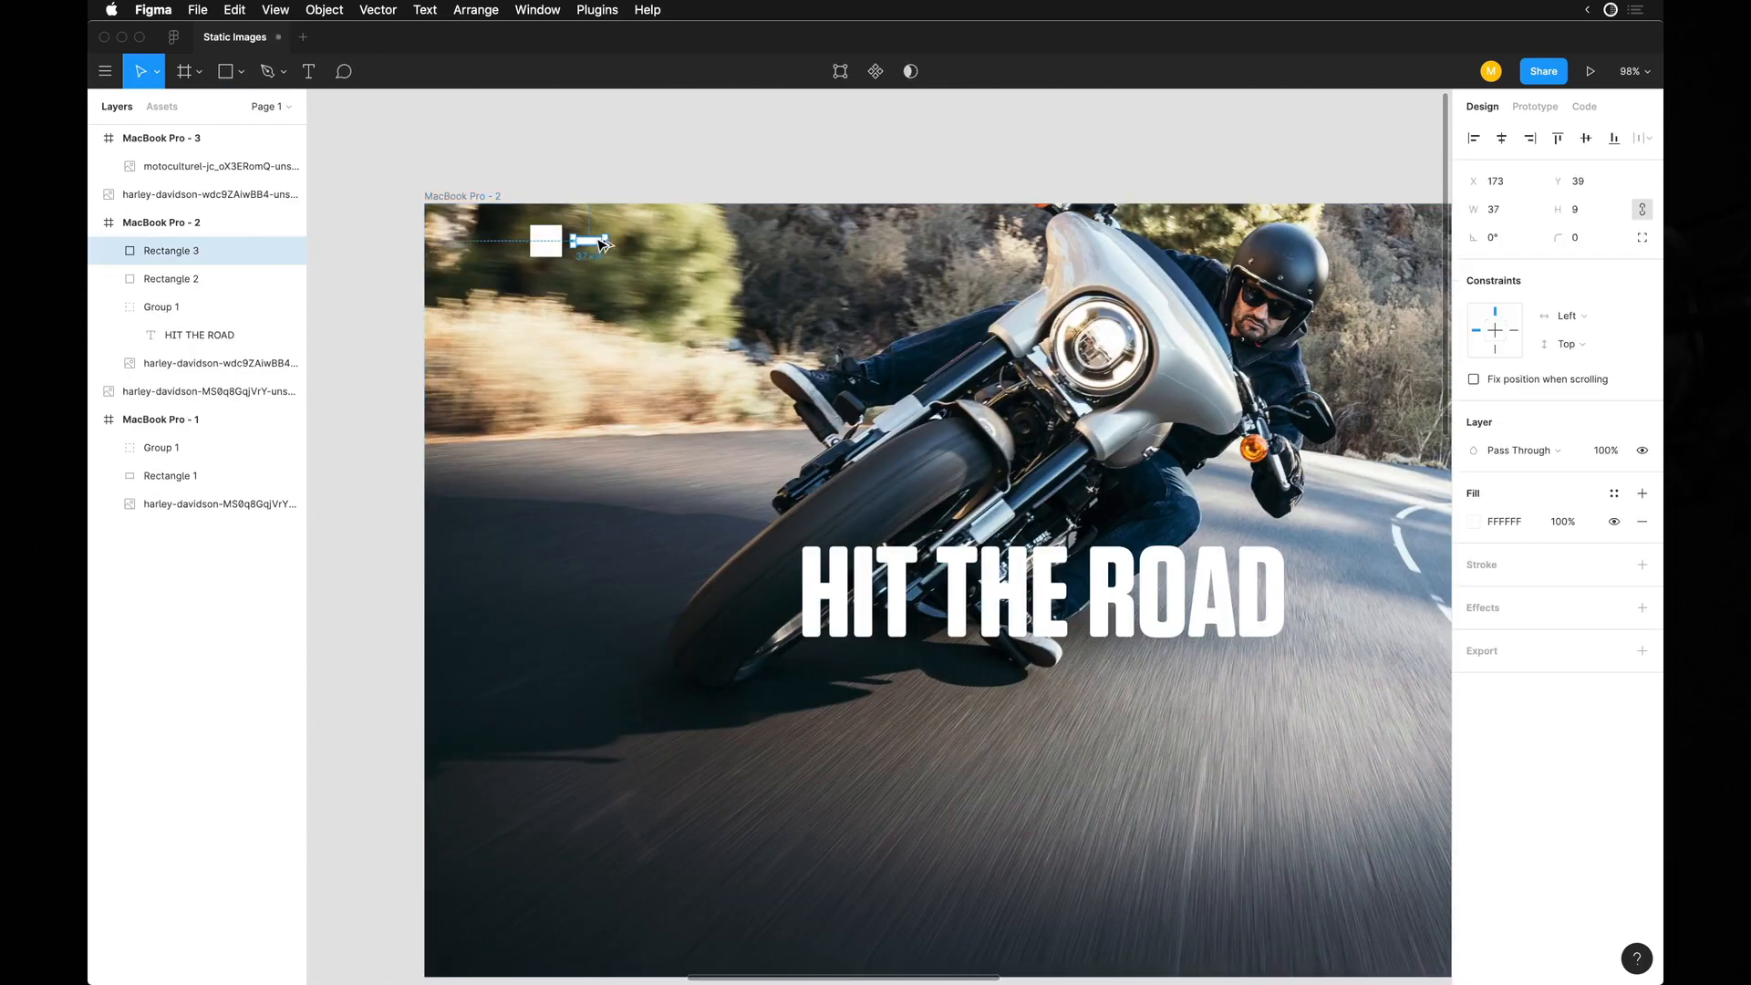
pyautogui.press('super+shift+Right')
pyautogui.press('super+shift+Right')
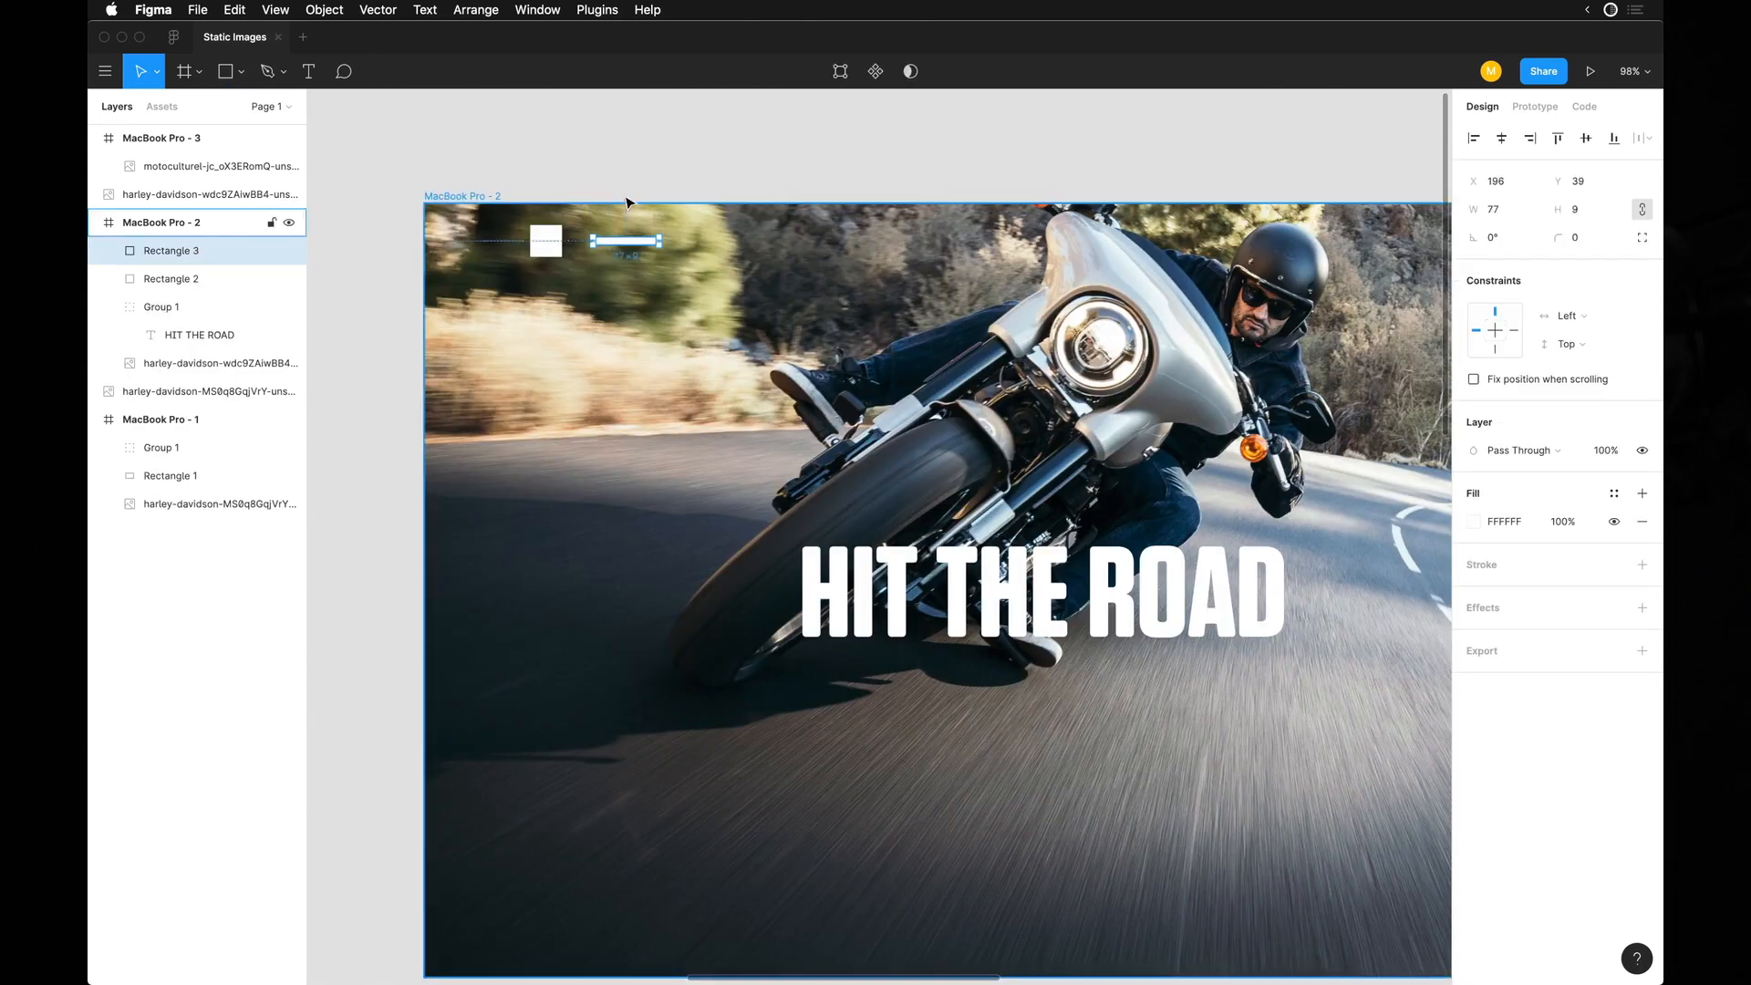
pyautogui.click(629, 266)
pyautogui.click(638, 240)
pyautogui.moveTo(638, 240); pyautogui.dragTo(736, 241)
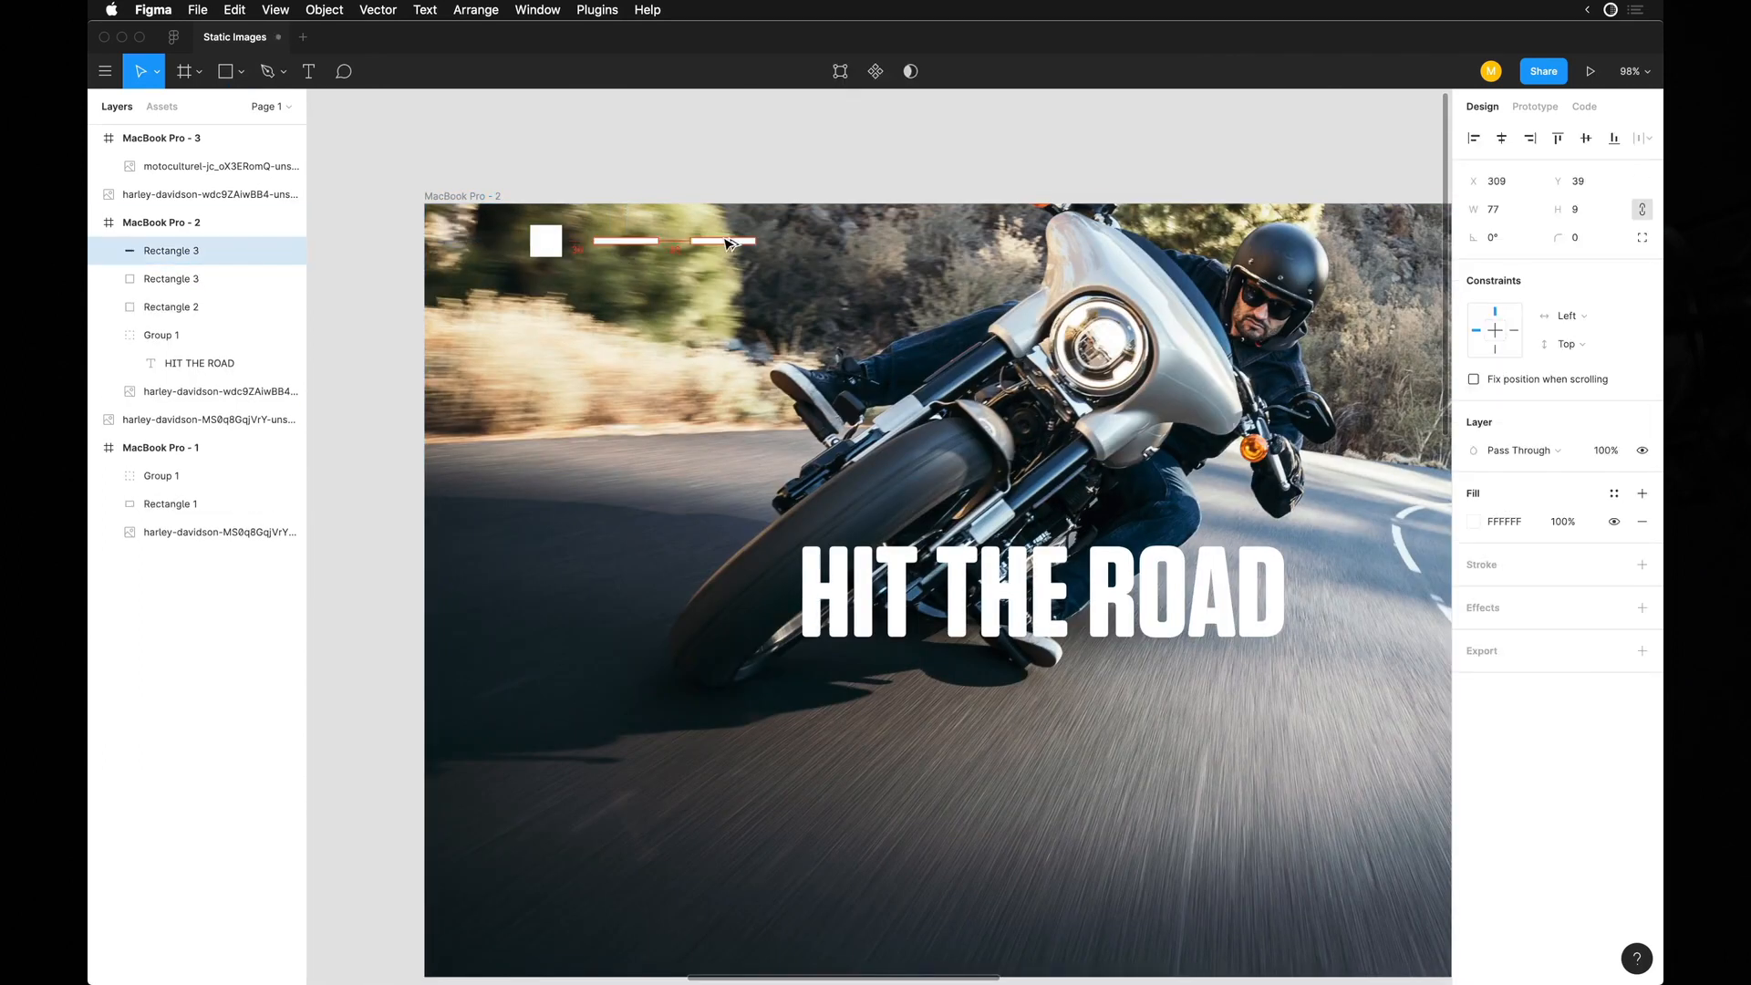
# Move the second frame's photo down to X 0, Y -303 so more of the motorcycle's top fits in the frame.
pyautogui.click(739, 160)
pyautogui.hscroll(3, 740, 162)
pyautogui.scroll(-5, 740, 161)
pyautogui.keyDown('super'); pyautogui.click(742, 228); pyautogui.keyUp('super')
pyautogui.moveTo(744, 244); pyautogui.dragTo(764, 294)
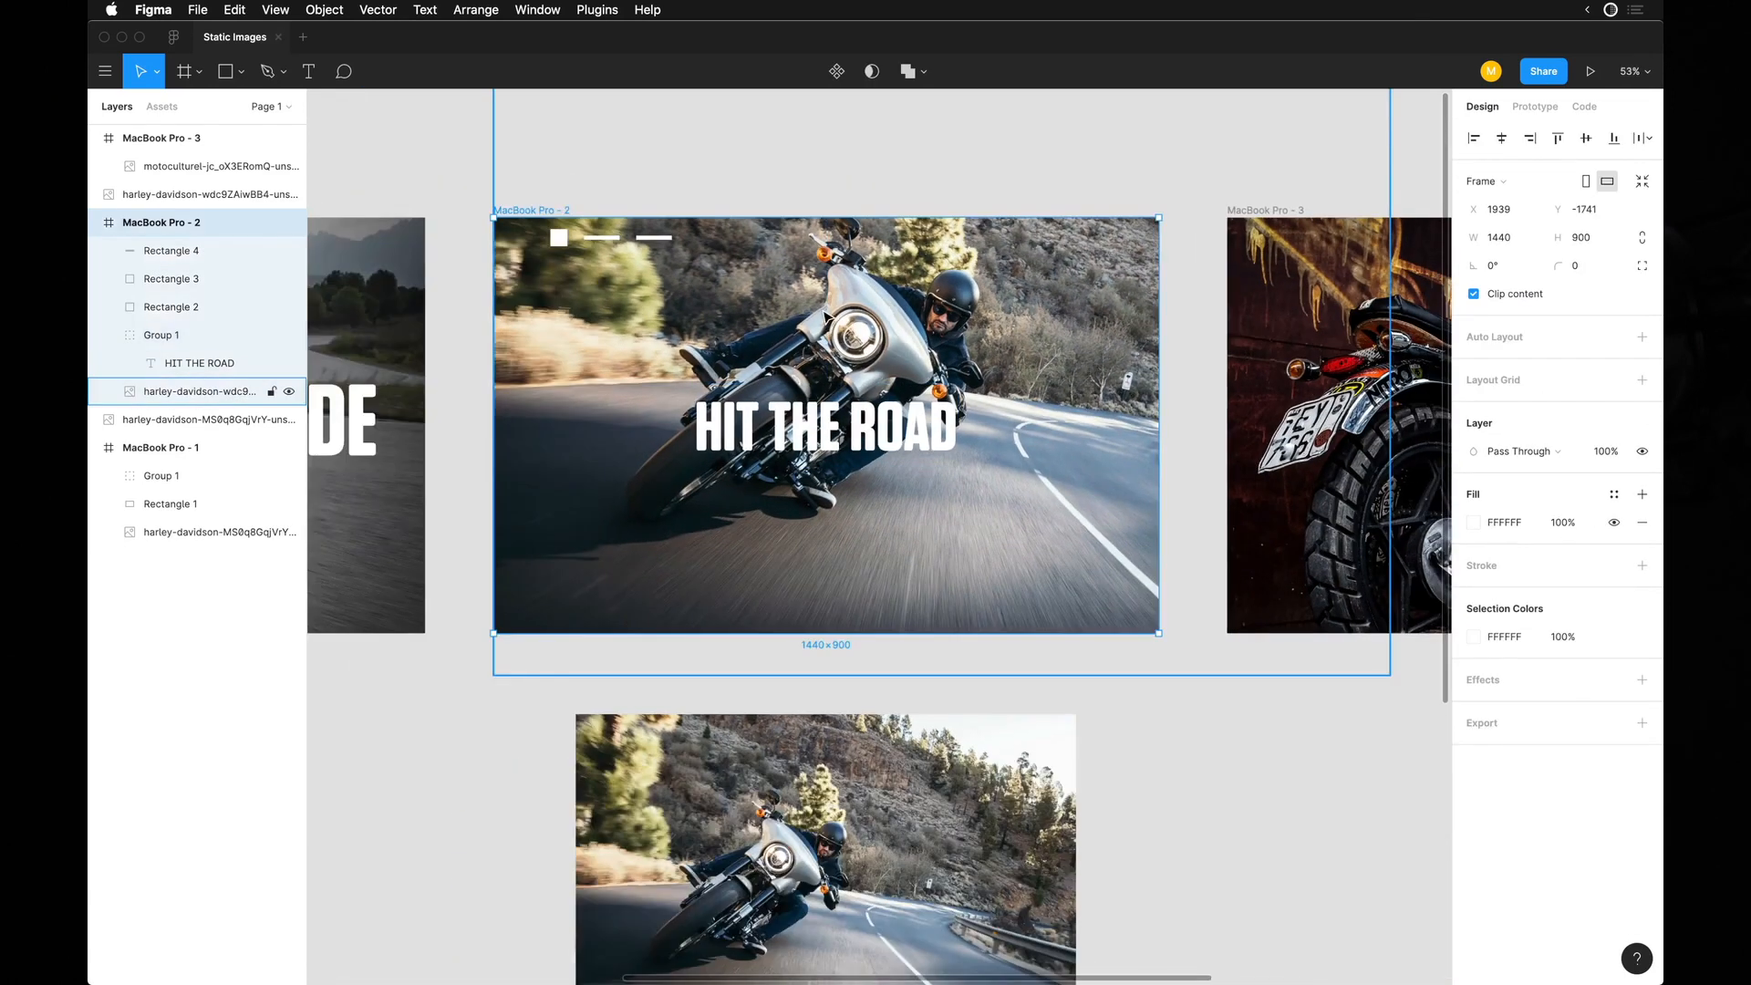
pyautogui.scroll(3, 857, 307)
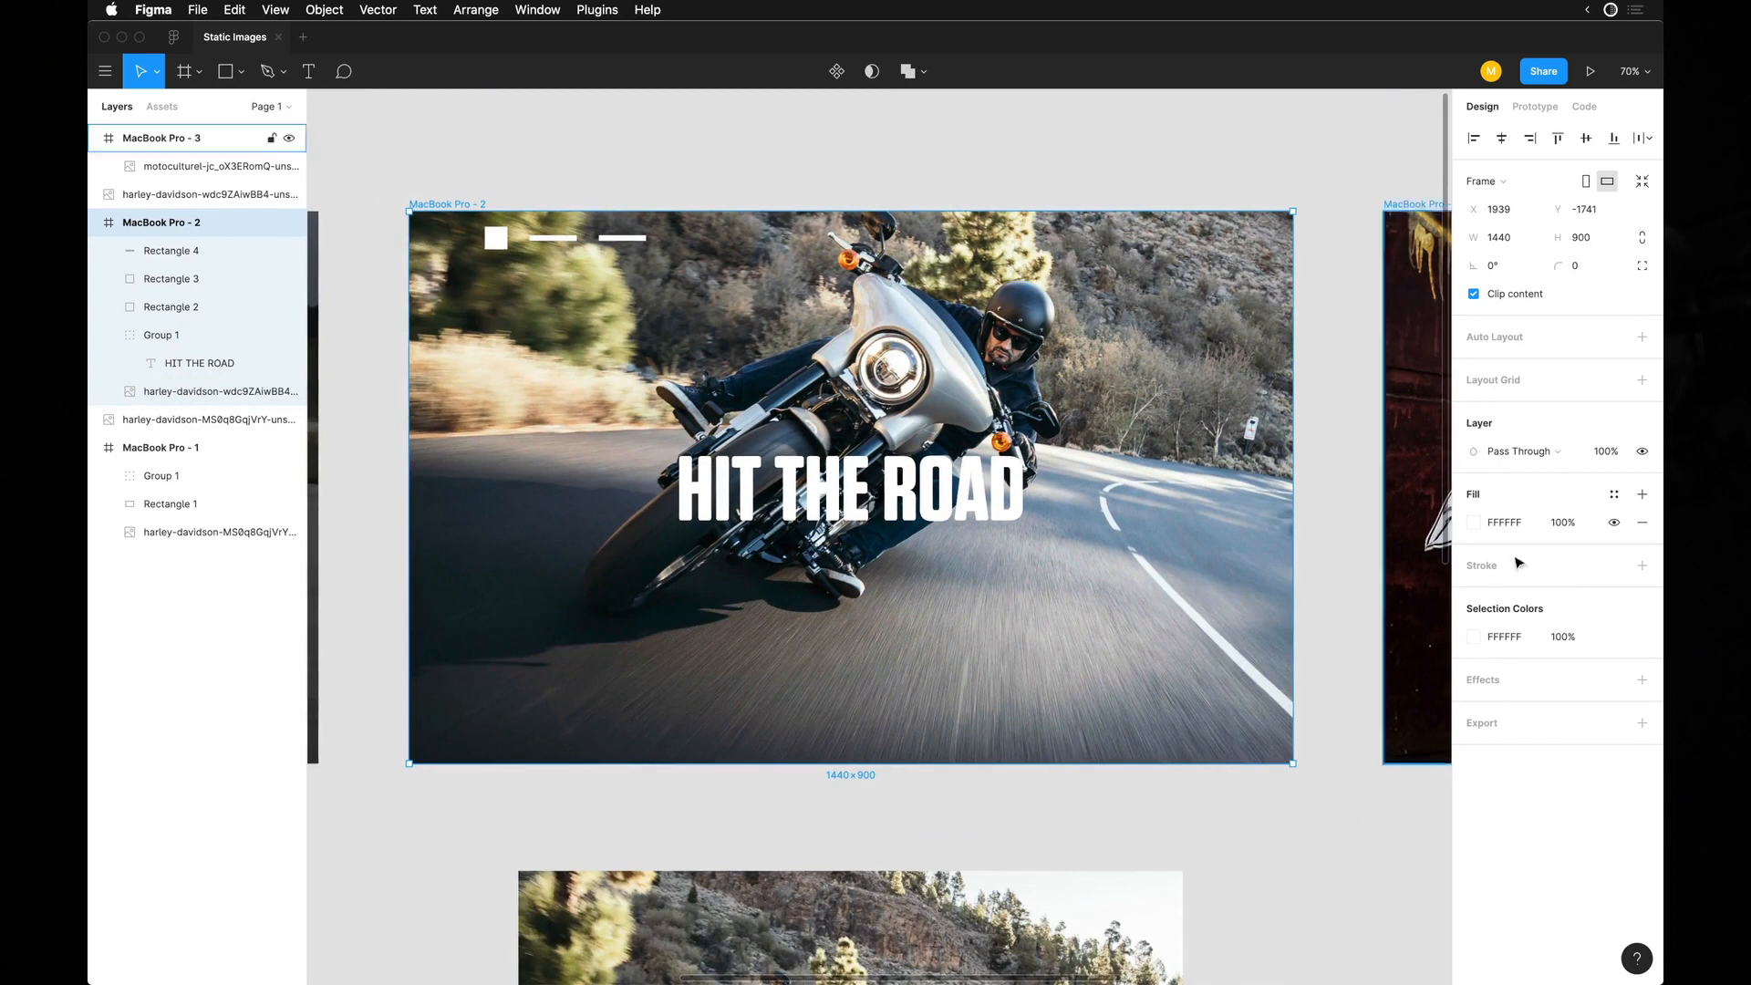
pyautogui.click(1539, 678)
pyautogui.press('super+z')
pyautogui.click(1532, 722)
pyautogui.press('super+z')
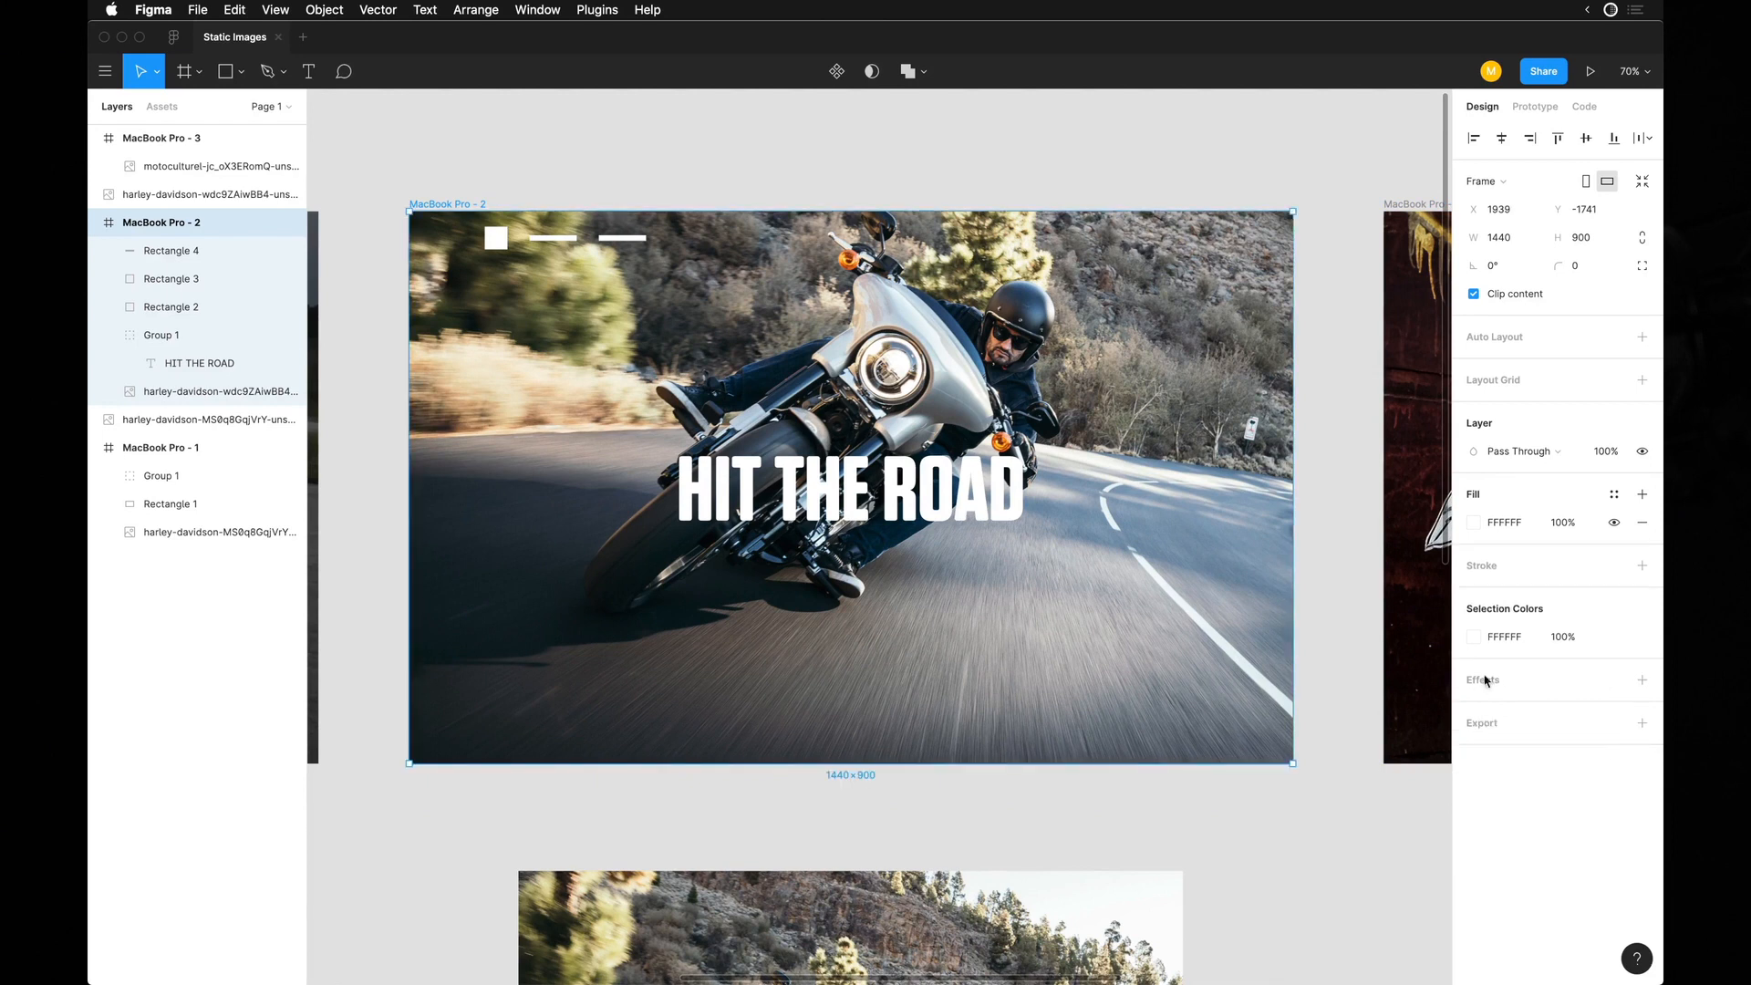
# Add a Layer Blur effect to the second frame's photo, entering 30 and lowering the blur by one large increment.
pyautogui.click(1140, 596)
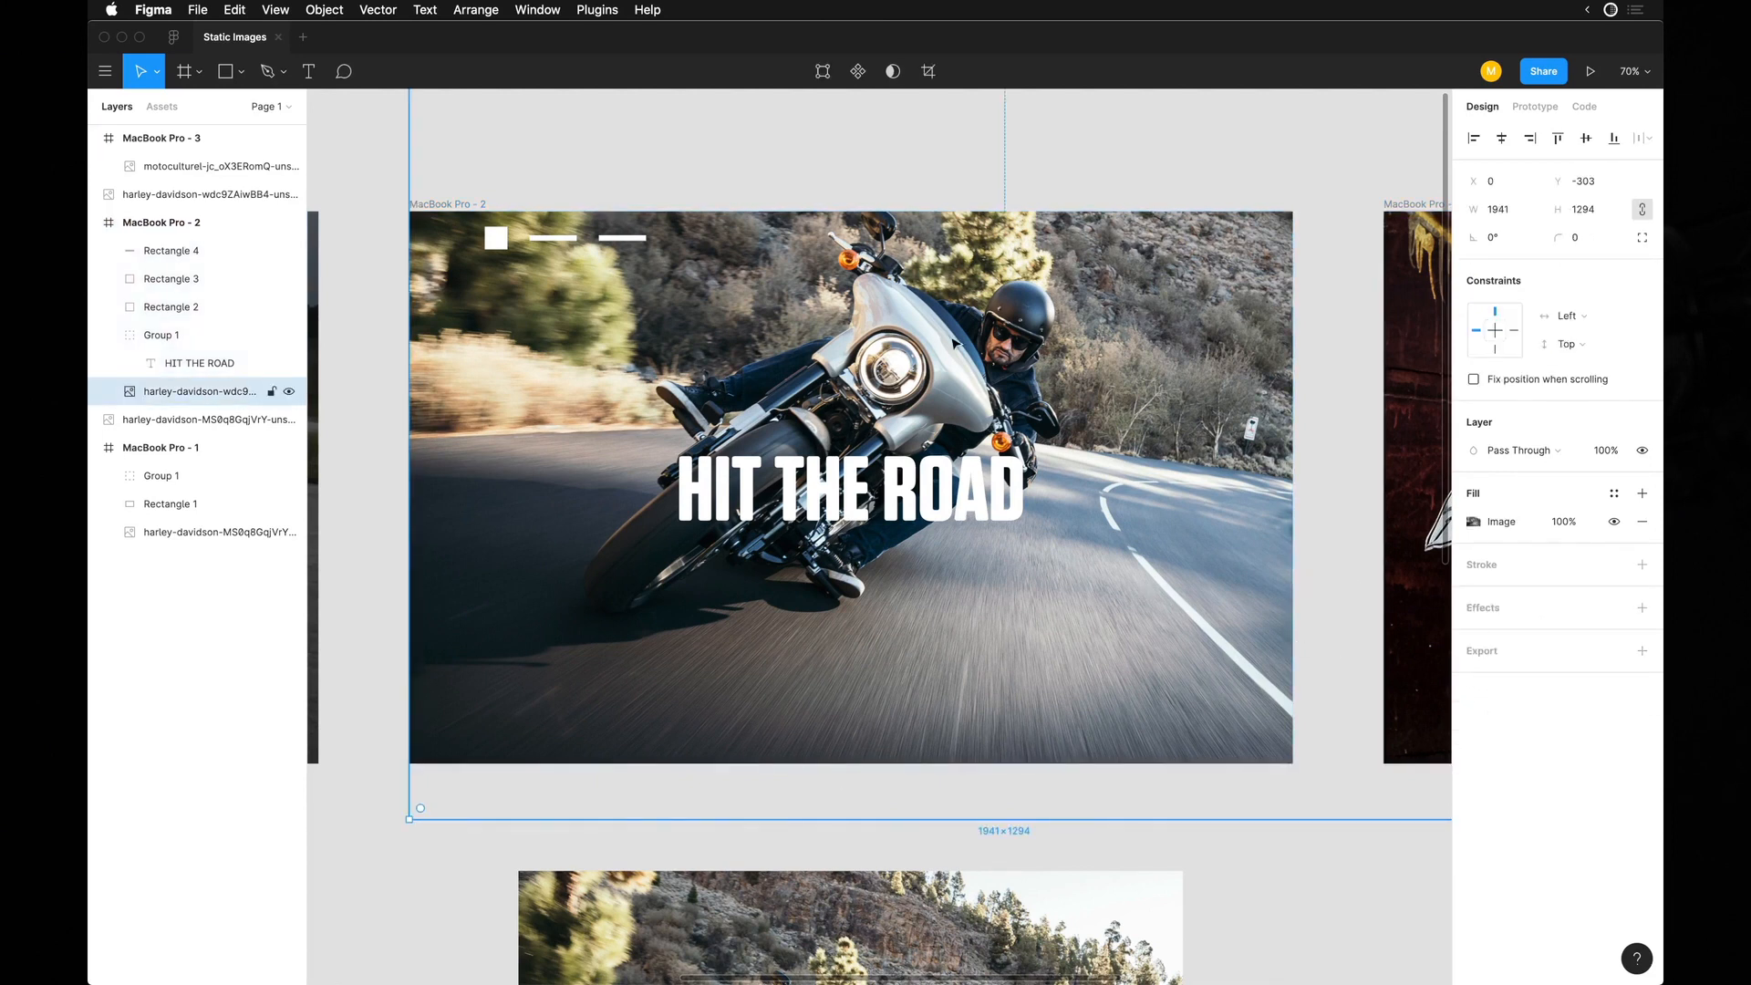
pyautogui.click(1530, 610)
pyautogui.click(1475, 636)
pyautogui.click(1524, 636)
pyautogui.click(1514, 656)
pyautogui.click(1473, 635)
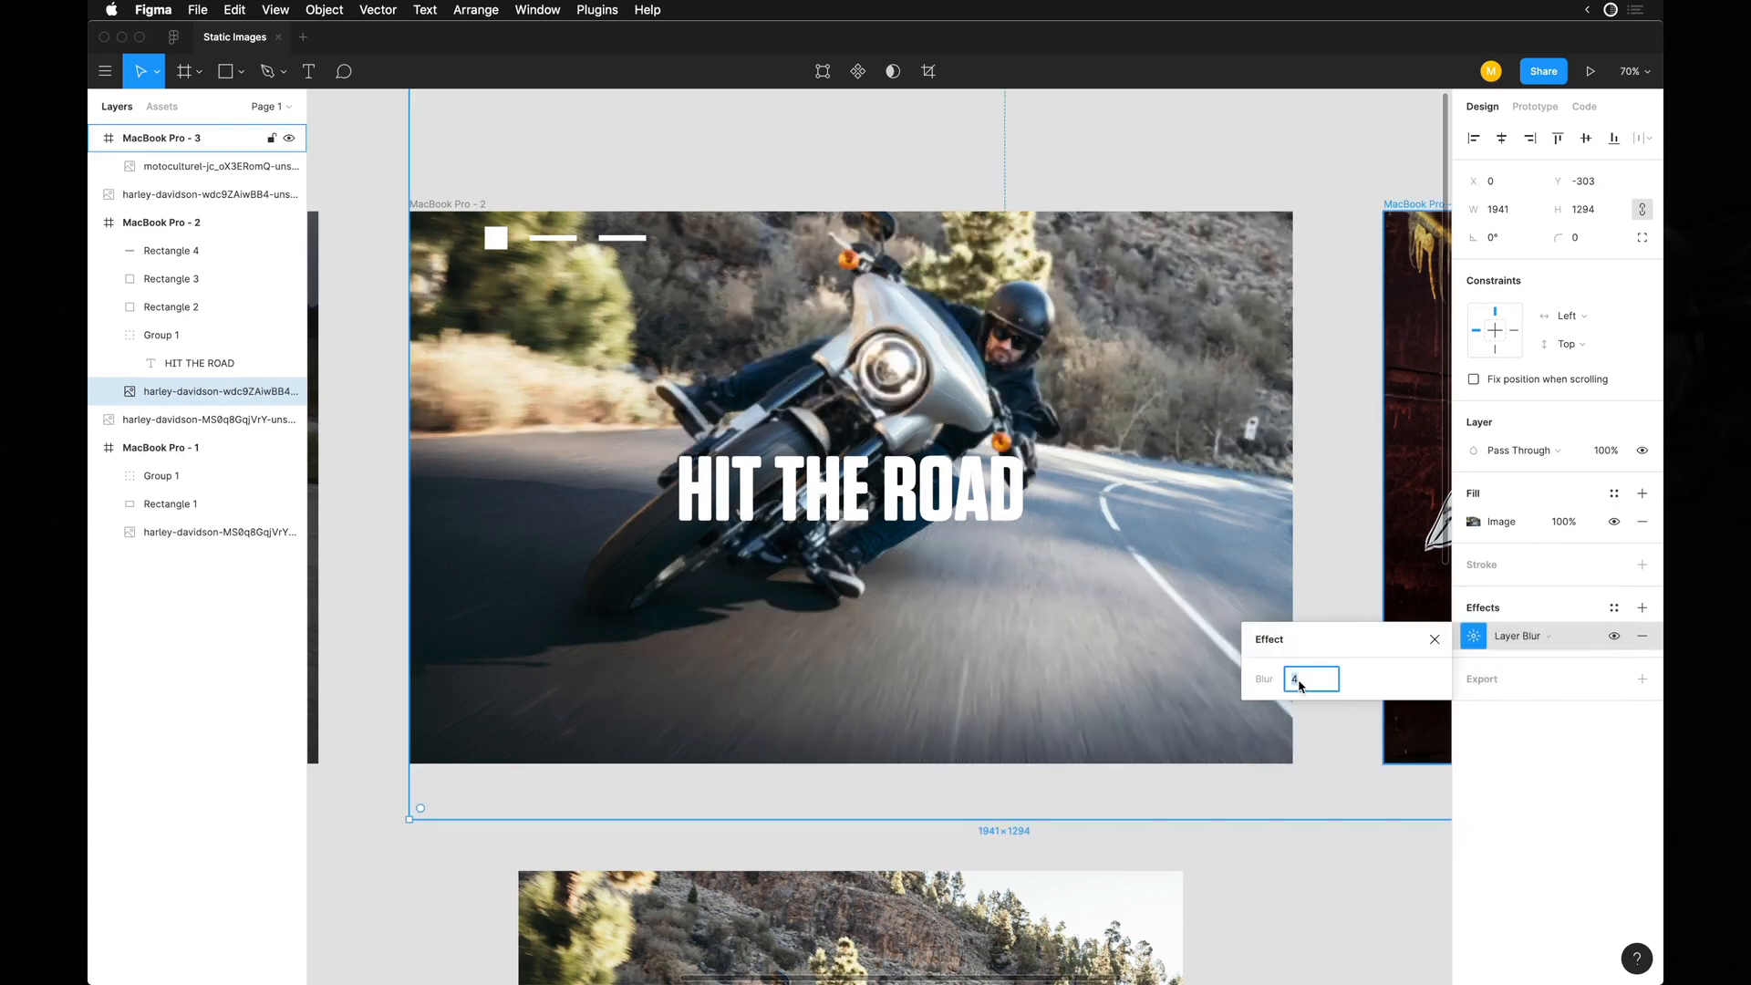
pyautogui.write('30')
pyautogui.press('Return')
pyautogui.hotkey('shift', 'Down')
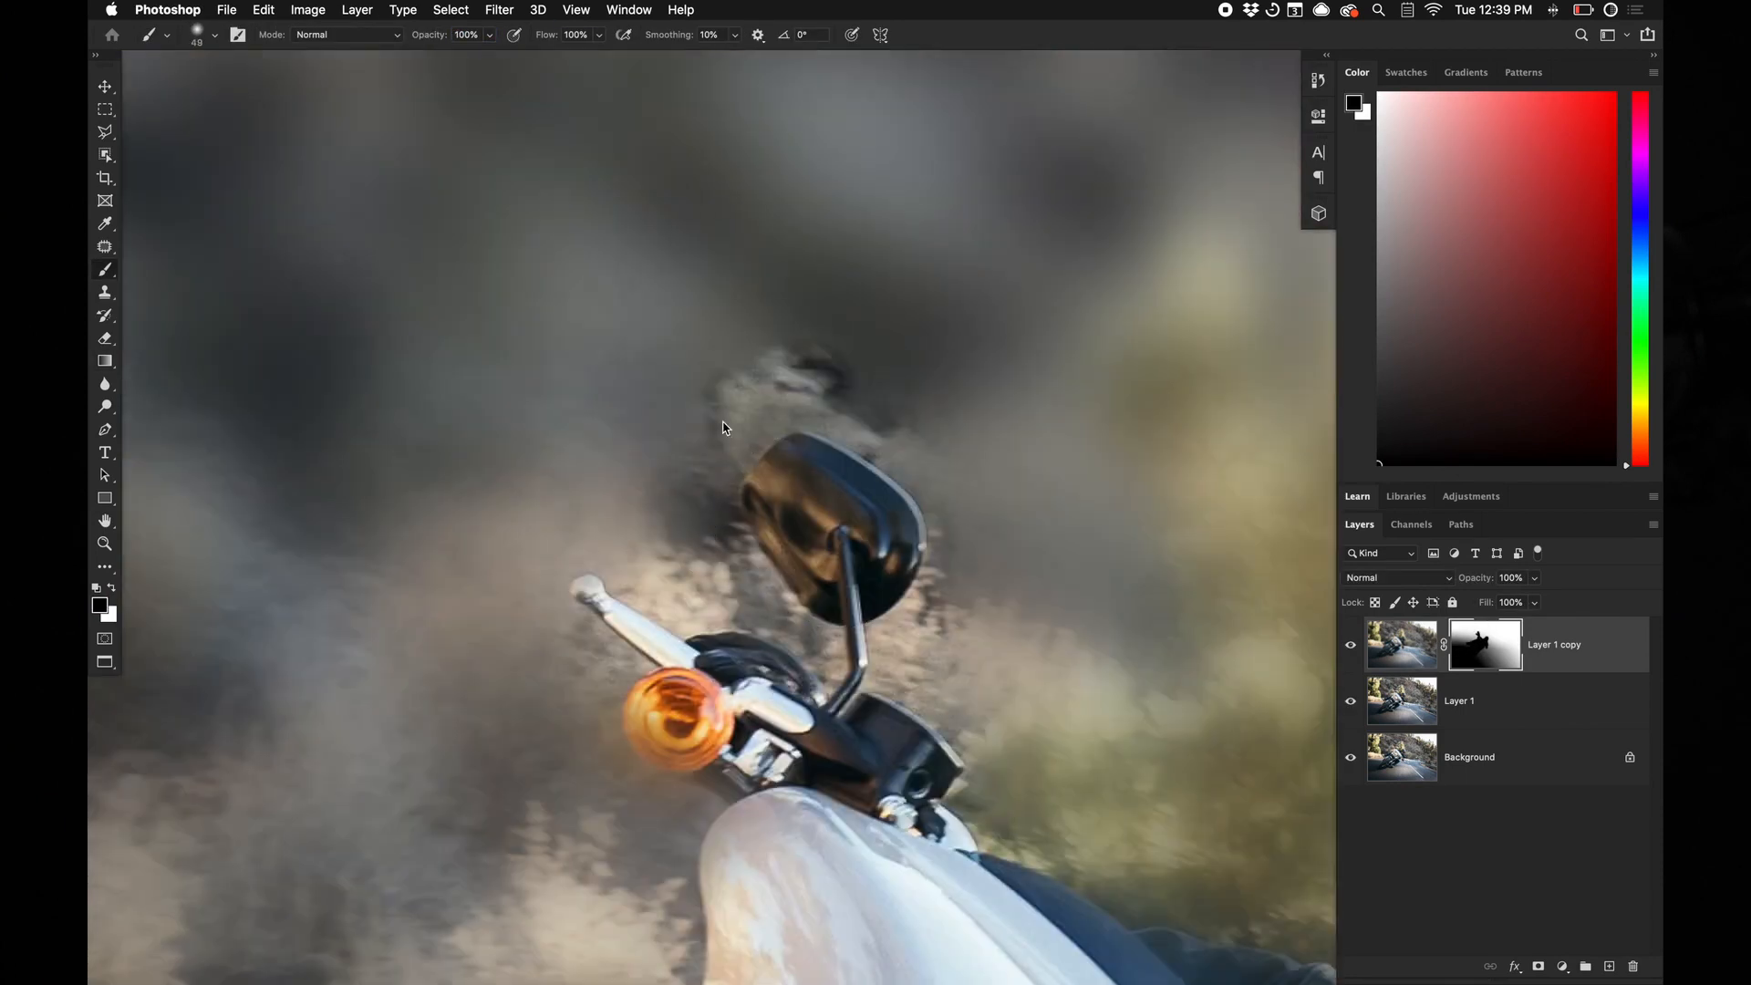
# Switch to Photoshop and swap the brush colour to white for painting the blurred layer's mask.
pyautogui.press('x')
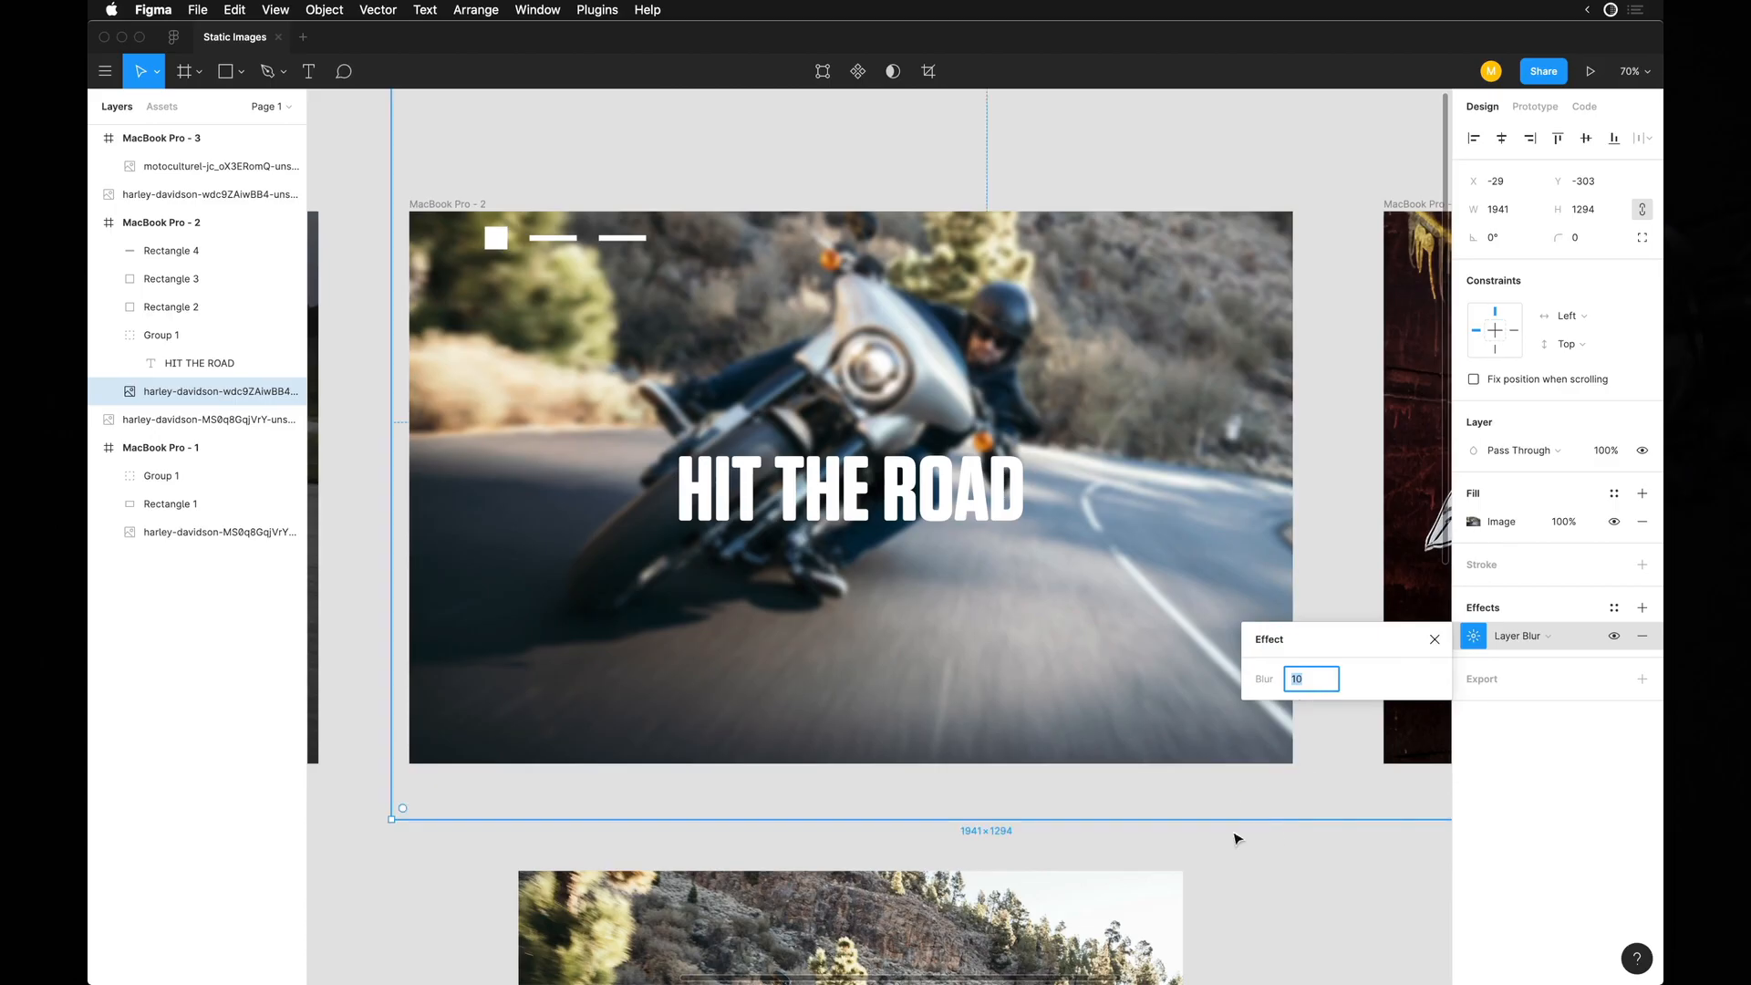
# Back in Figma, move the HIT THE ROAD group to the lower-left at X 123 under the square, and the photo to X -29, Y -277.
pyautogui.click(1237, 837)
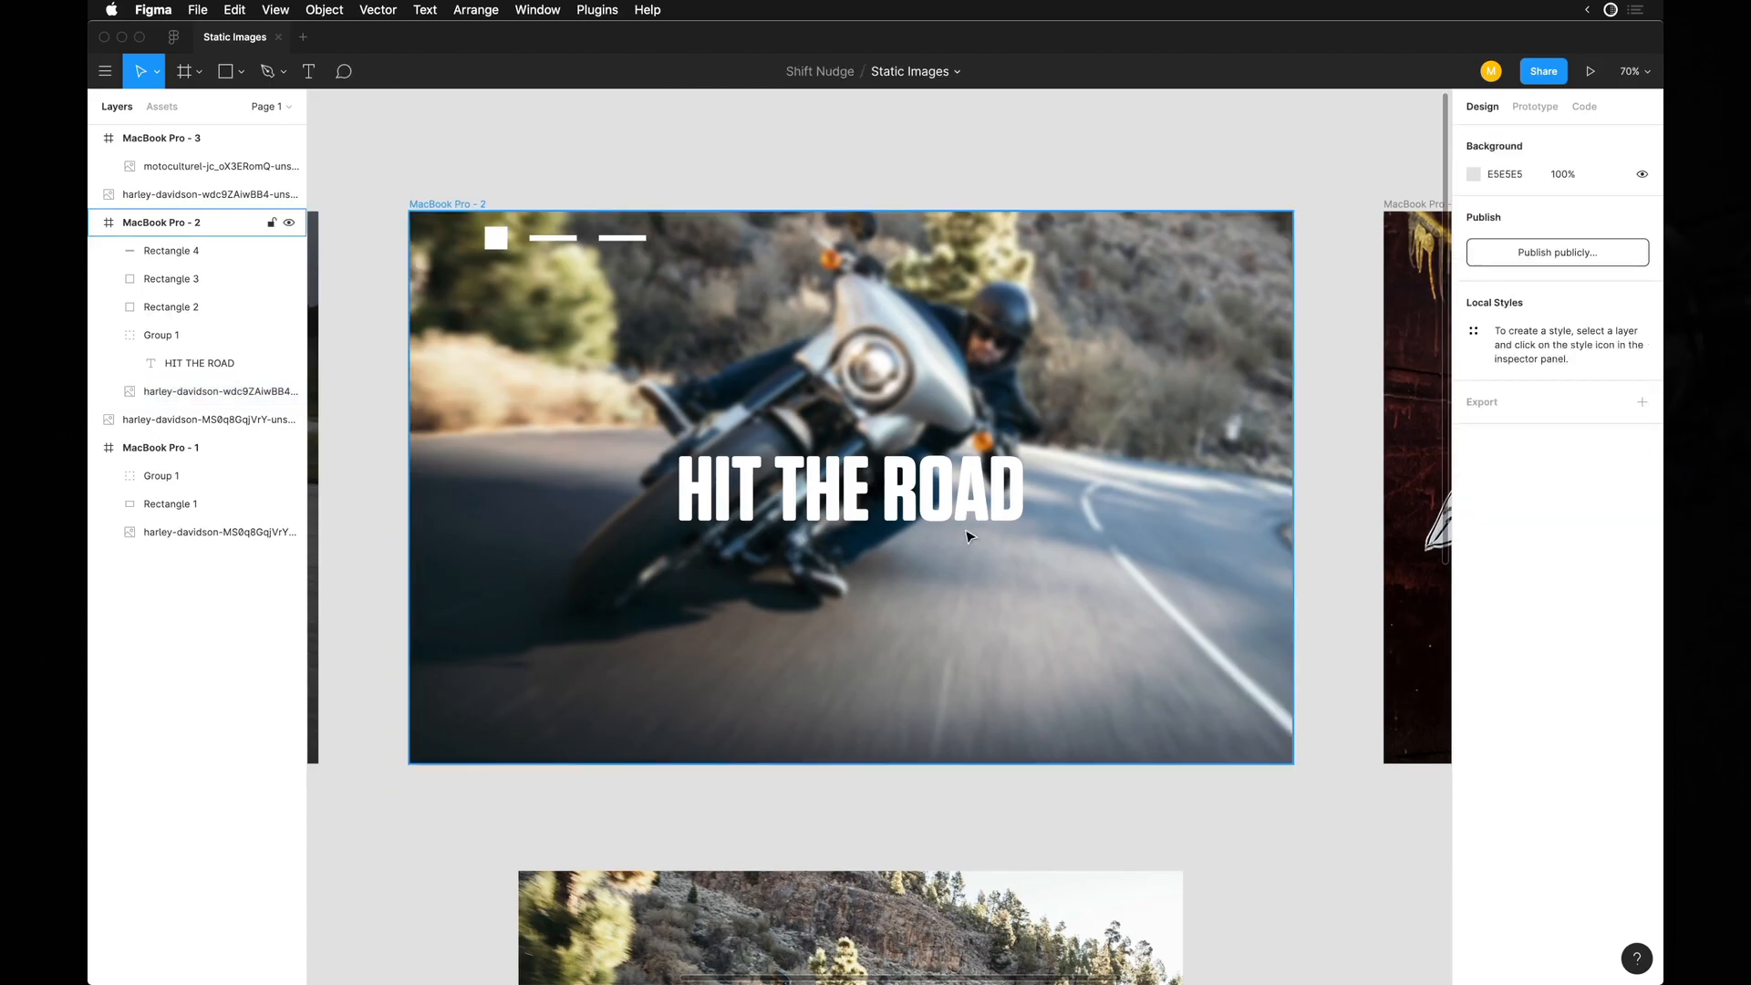
pyautogui.click(982, 508)
pyautogui.moveTo(975, 632); pyautogui.dragTo(791, 625)
pyautogui.scroll(6, 555, 383)
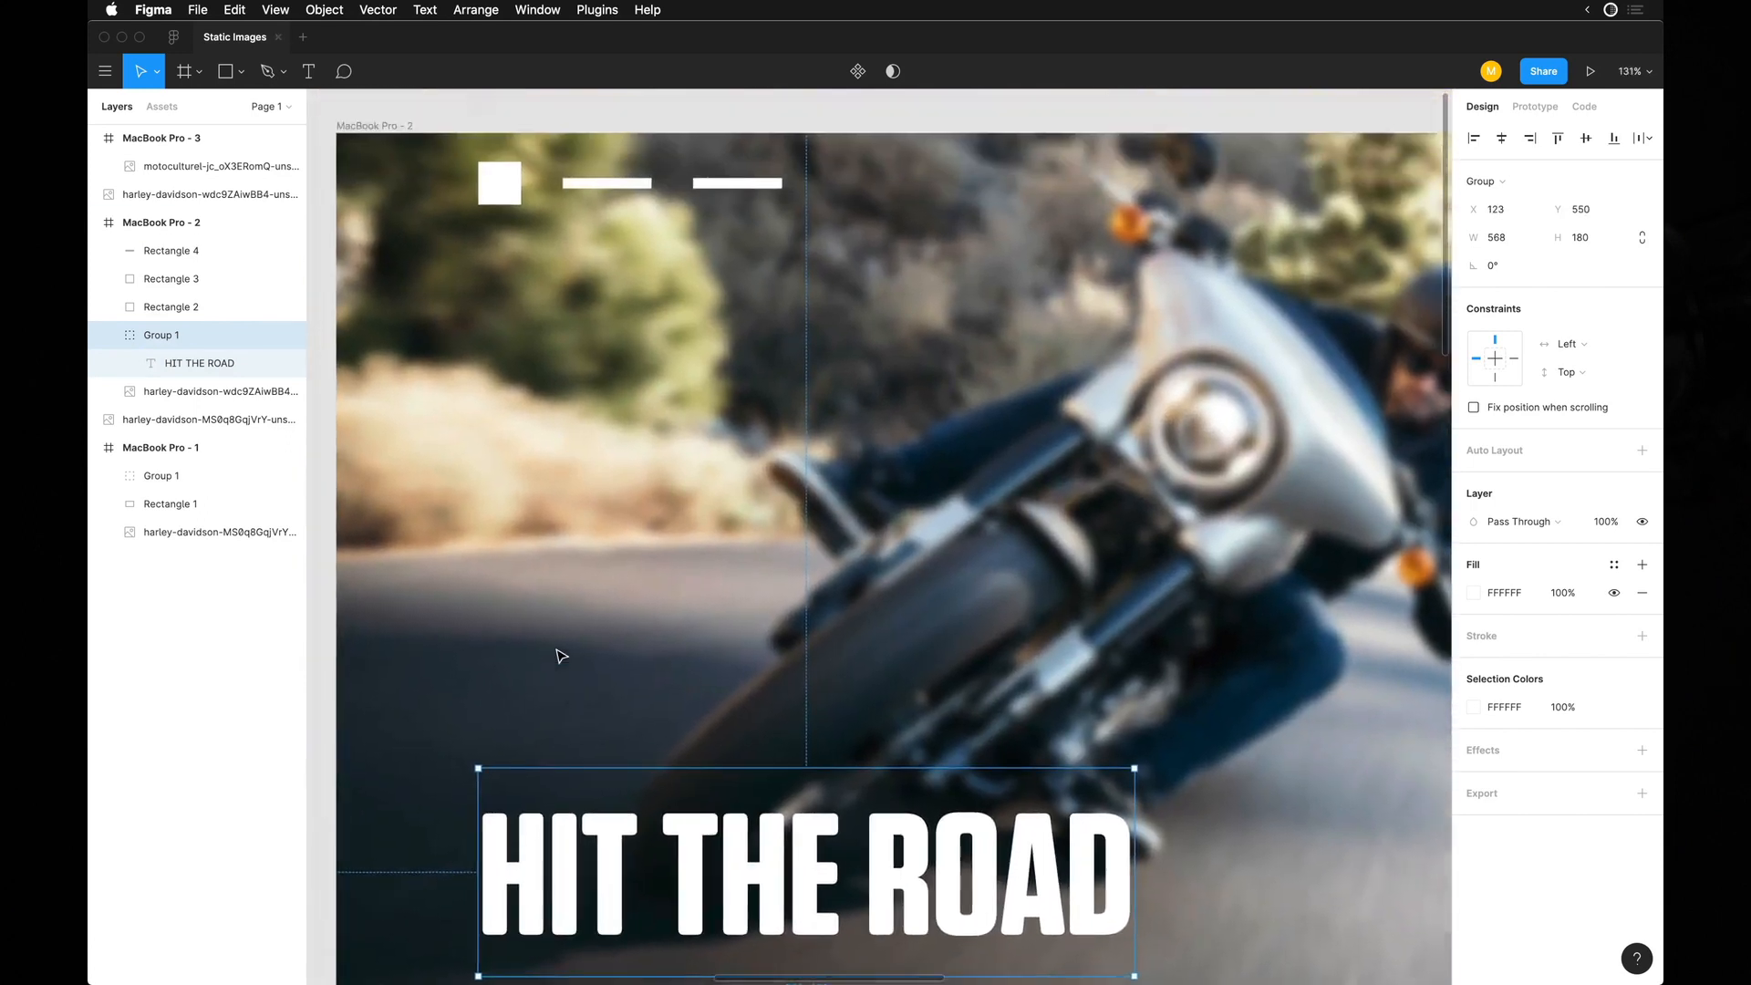
pyautogui.scroll(-4, 561, 657)
pyautogui.moveTo(567, 790); pyautogui.dragTo(558, 695)
pyautogui.click(558, 675)
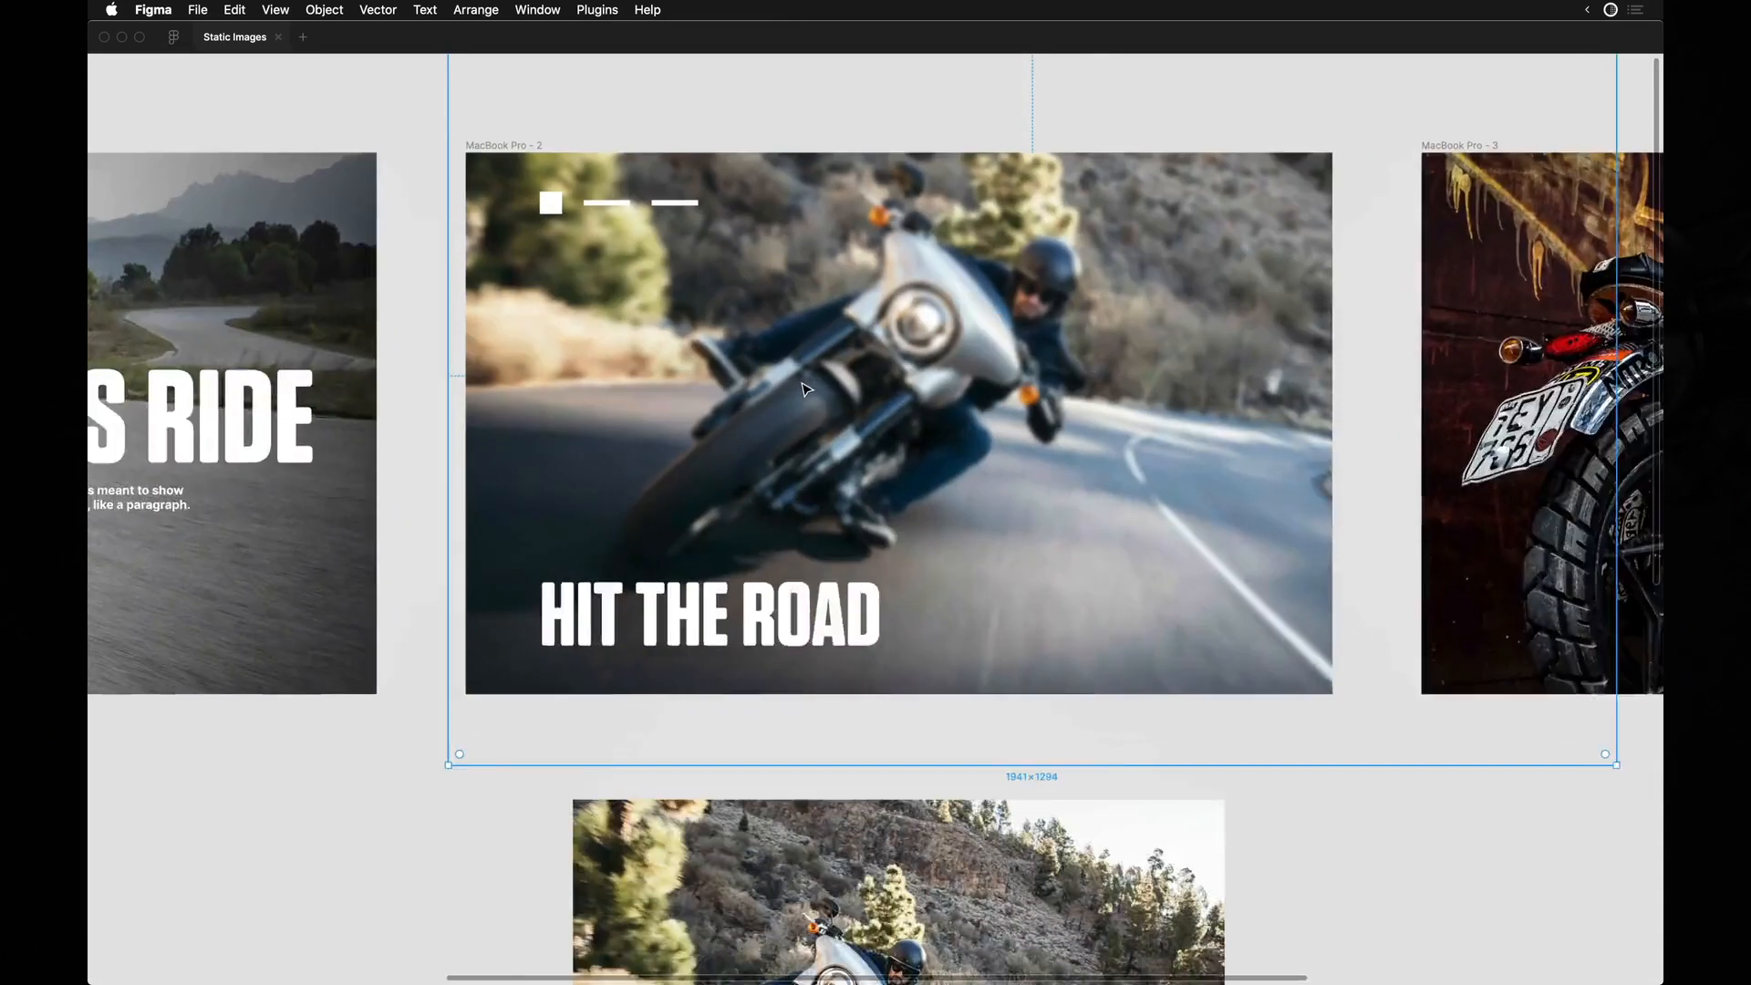
# Compare the second frame's lower-left headline layout with the text placement over the first frame's photo.
pyautogui.scroll(3, 806, 391)
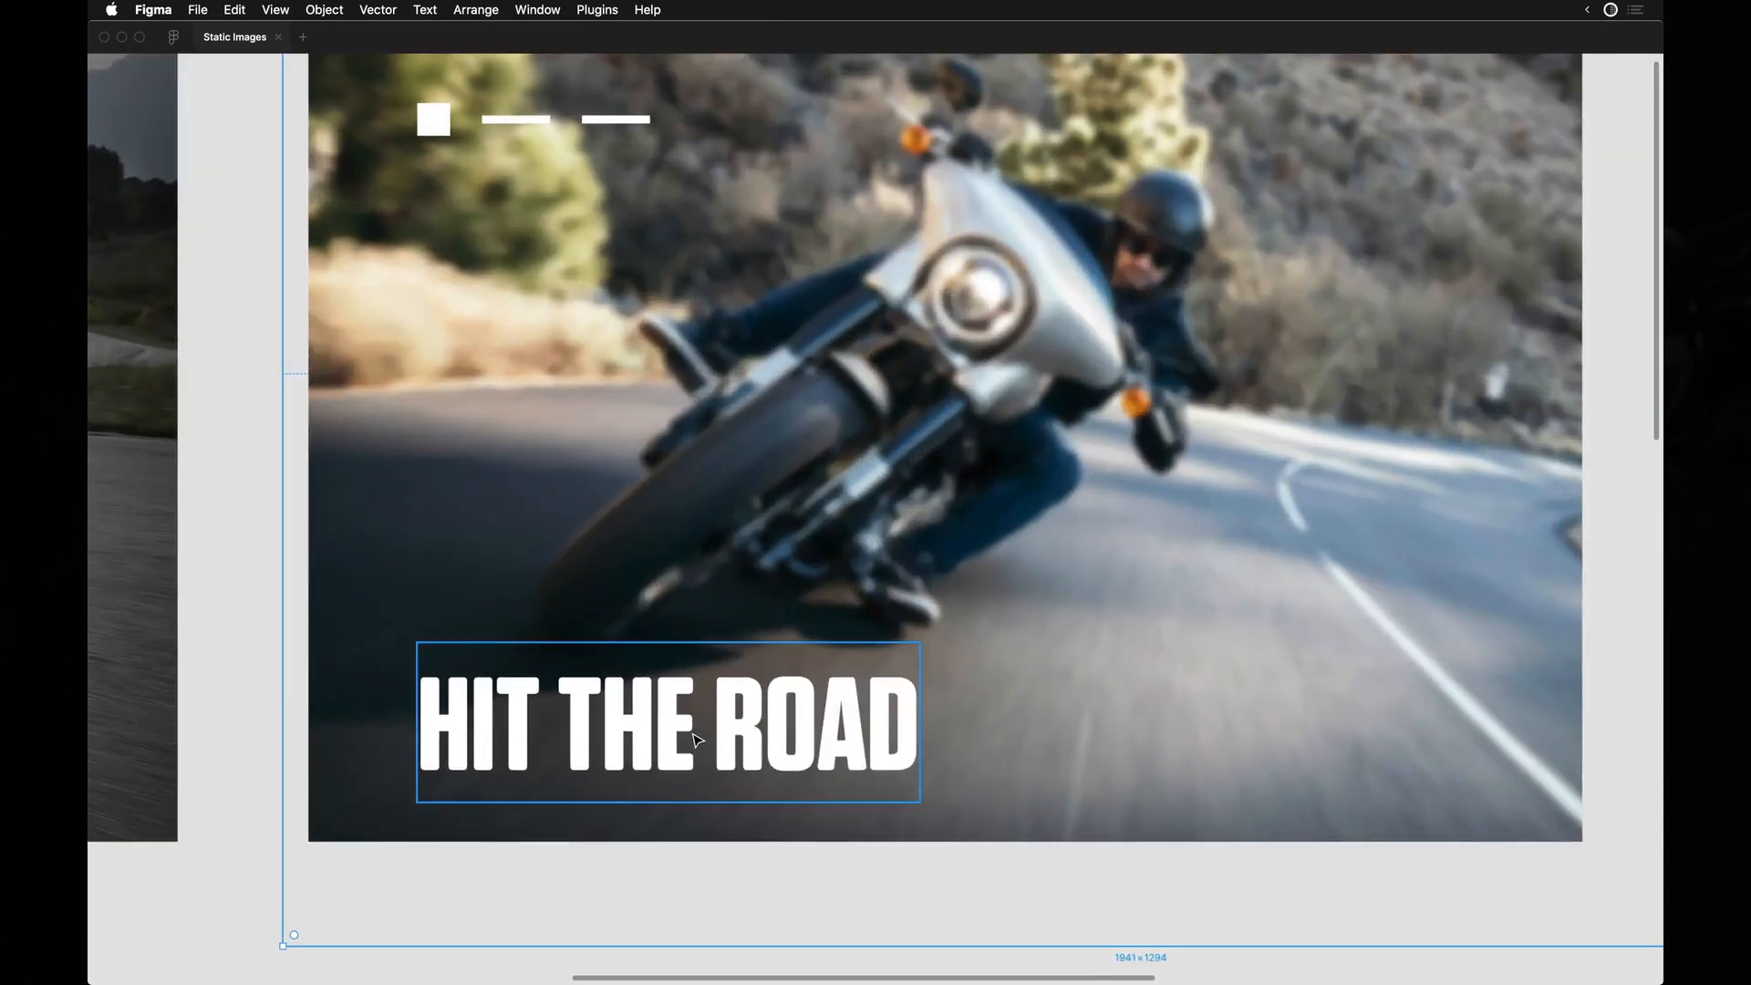
pyautogui.scroll(-3, 697, 740)
pyautogui.hscroll(-5, 483, 547)
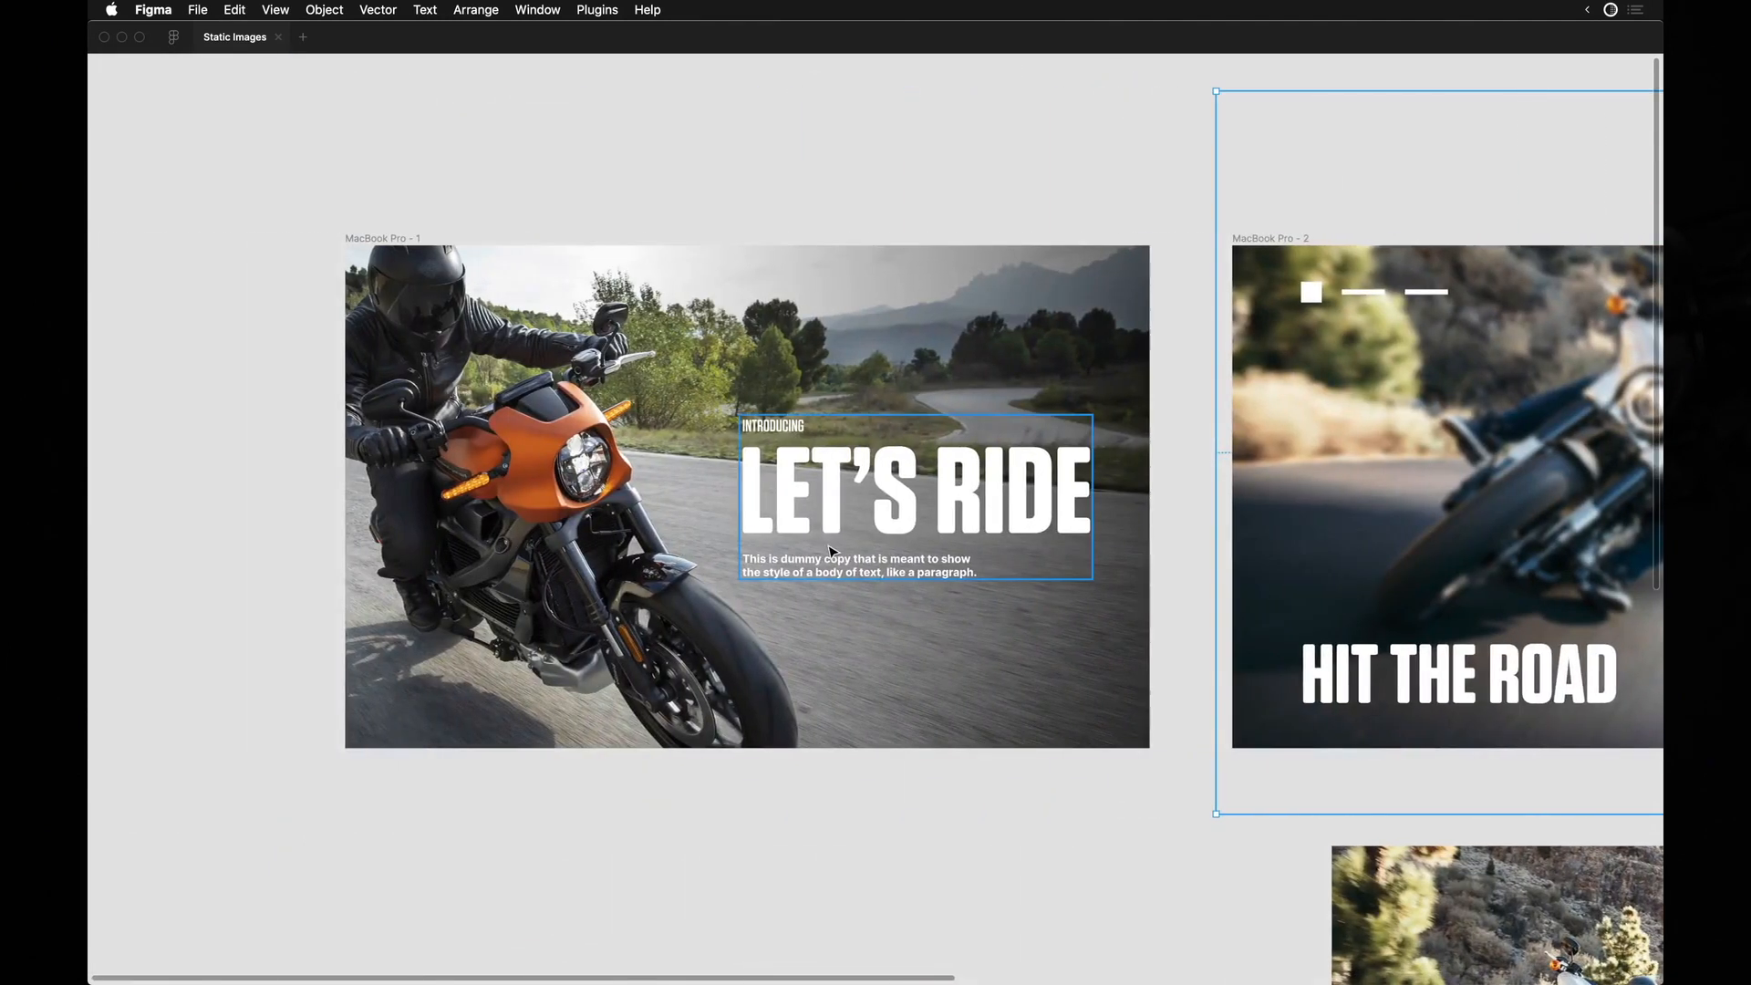
pyautogui.moveTo(799, 504); pyautogui.dragTo(764, 519)
pyautogui.press('super+z')
pyautogui.hscroll(5, 750, 521)
pyautogui.scroll(3, 1067, 492)
pyautogui.hscroll(5, 514, 208)
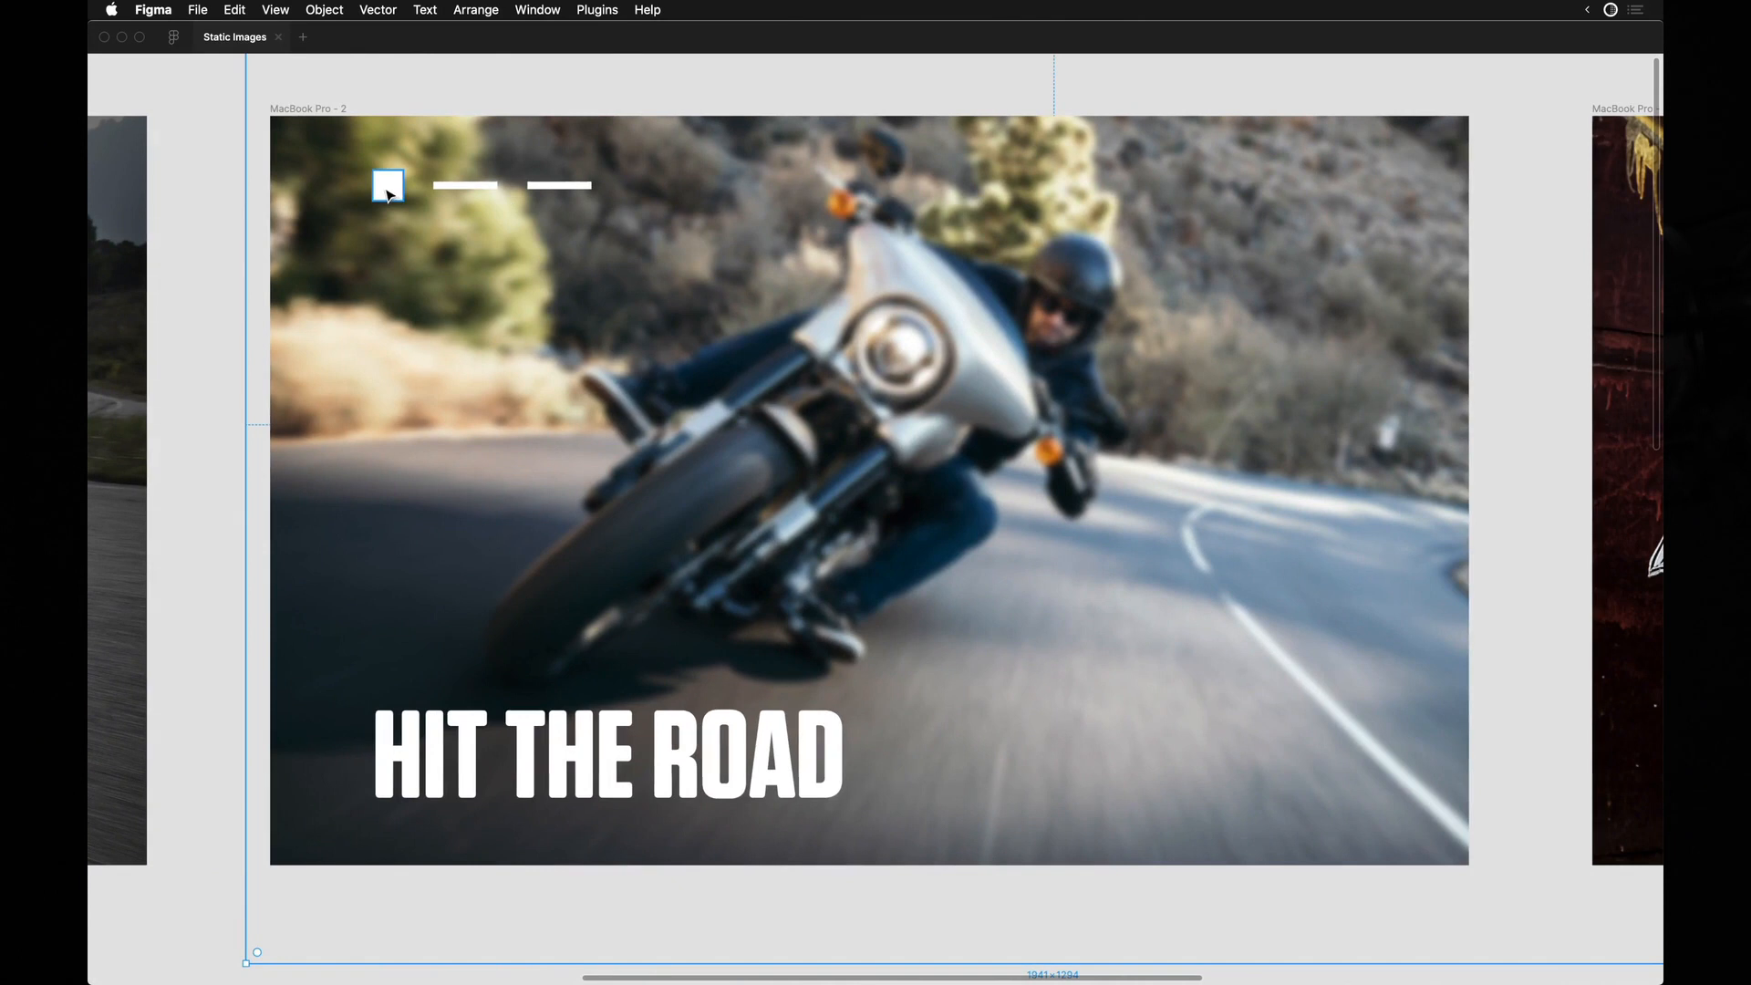
# Copy the second frame's square, two bars and HIT THE ROAD group into the third frame at the same positions.
pyautogui.moveTo(358, 164); pyautogui.dragTo(1377, 810)
pyautogui.scroll(-5, 1377, 809)
pyautogui.click(1055, 560)
pyautogui.hscroll(3, 994, 507)
pyautogui.scroll(-2, 994, 506)
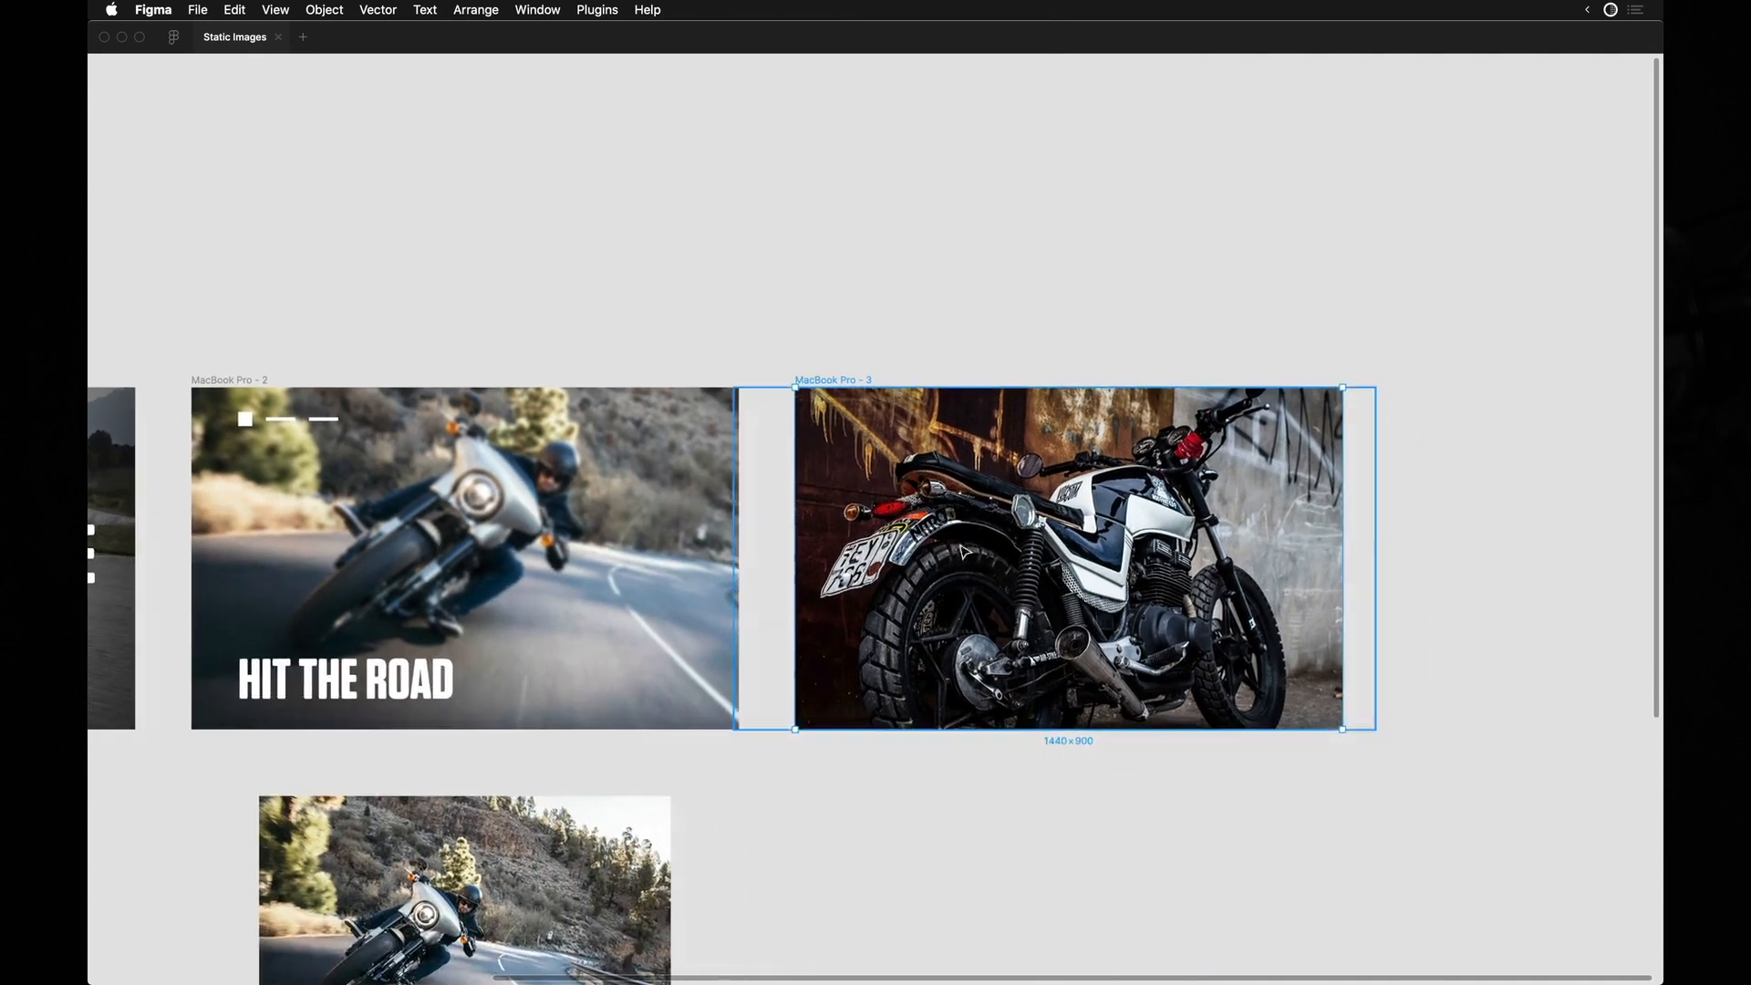
pyautogui.click(311, 682)
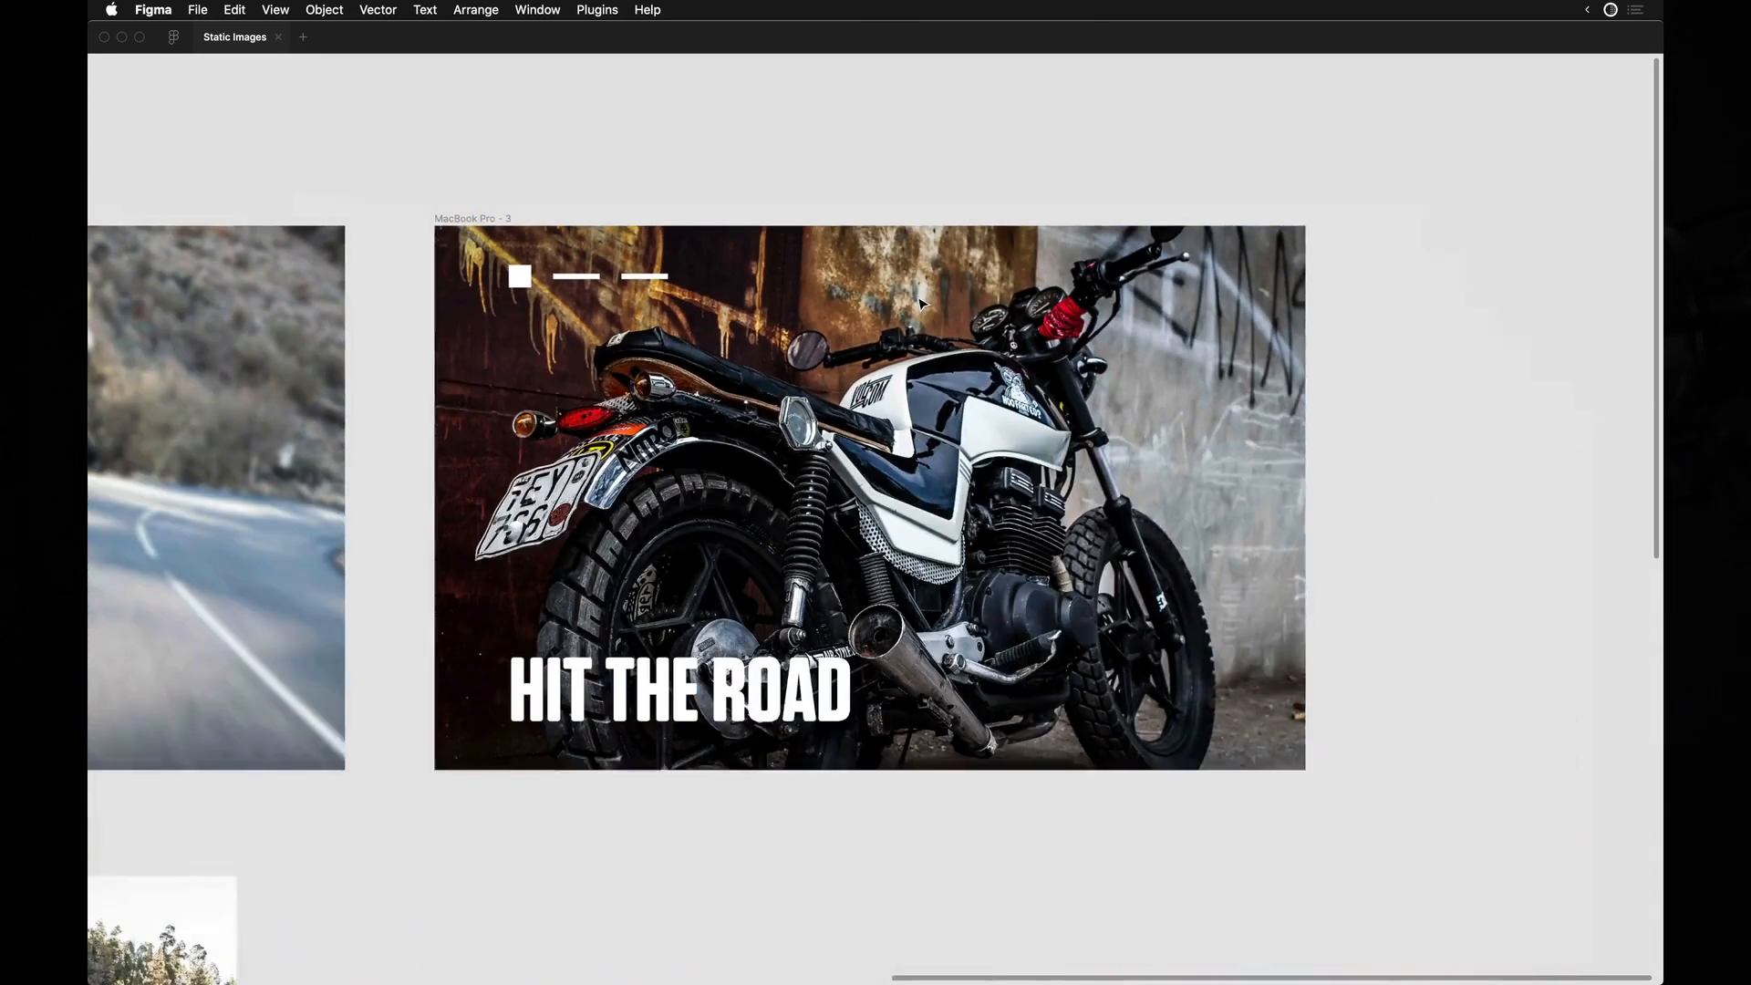
pyautogui.scroll(-5, 803, 474)
pyautogui.scroll(7, 728, 501)
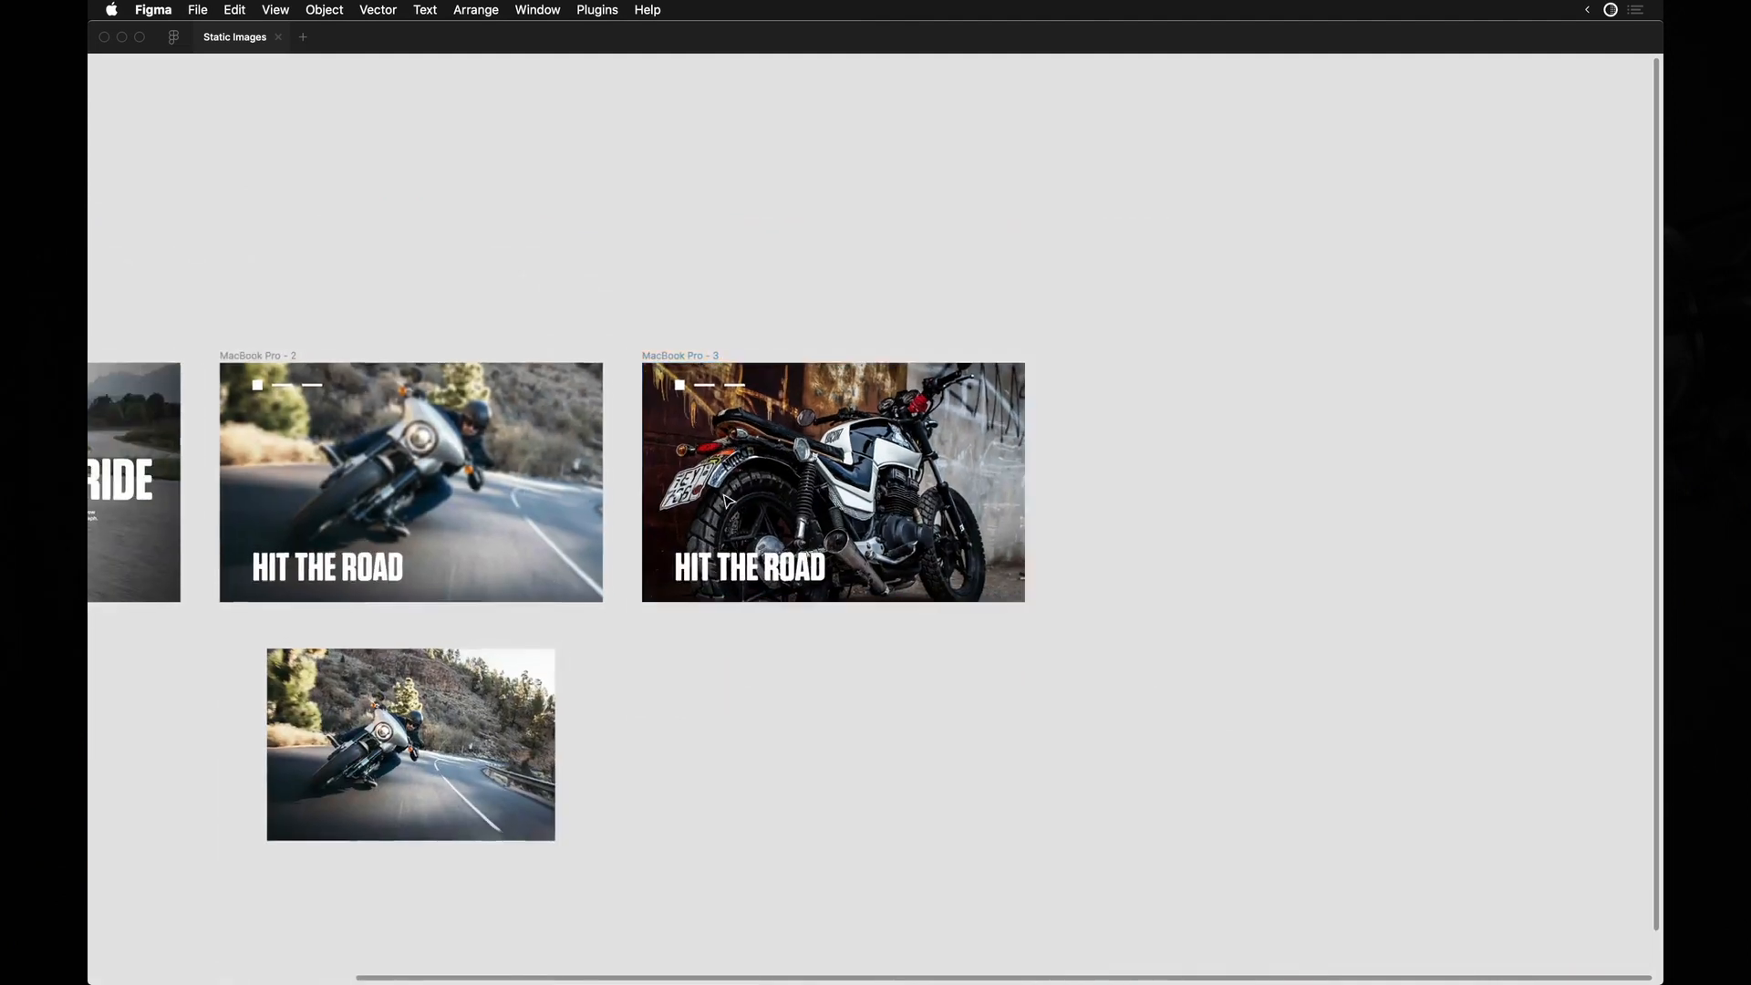
# Move the third frame's headline up over the motorcycle's rear wheel and change its text to RIDE.
pyautogui.scroll(-5, 728, 502)
pyautogui.scroll(4, 766, 538)
pyautogui.moveTo(804, 645); pyautogui.dragTo(868, 506)
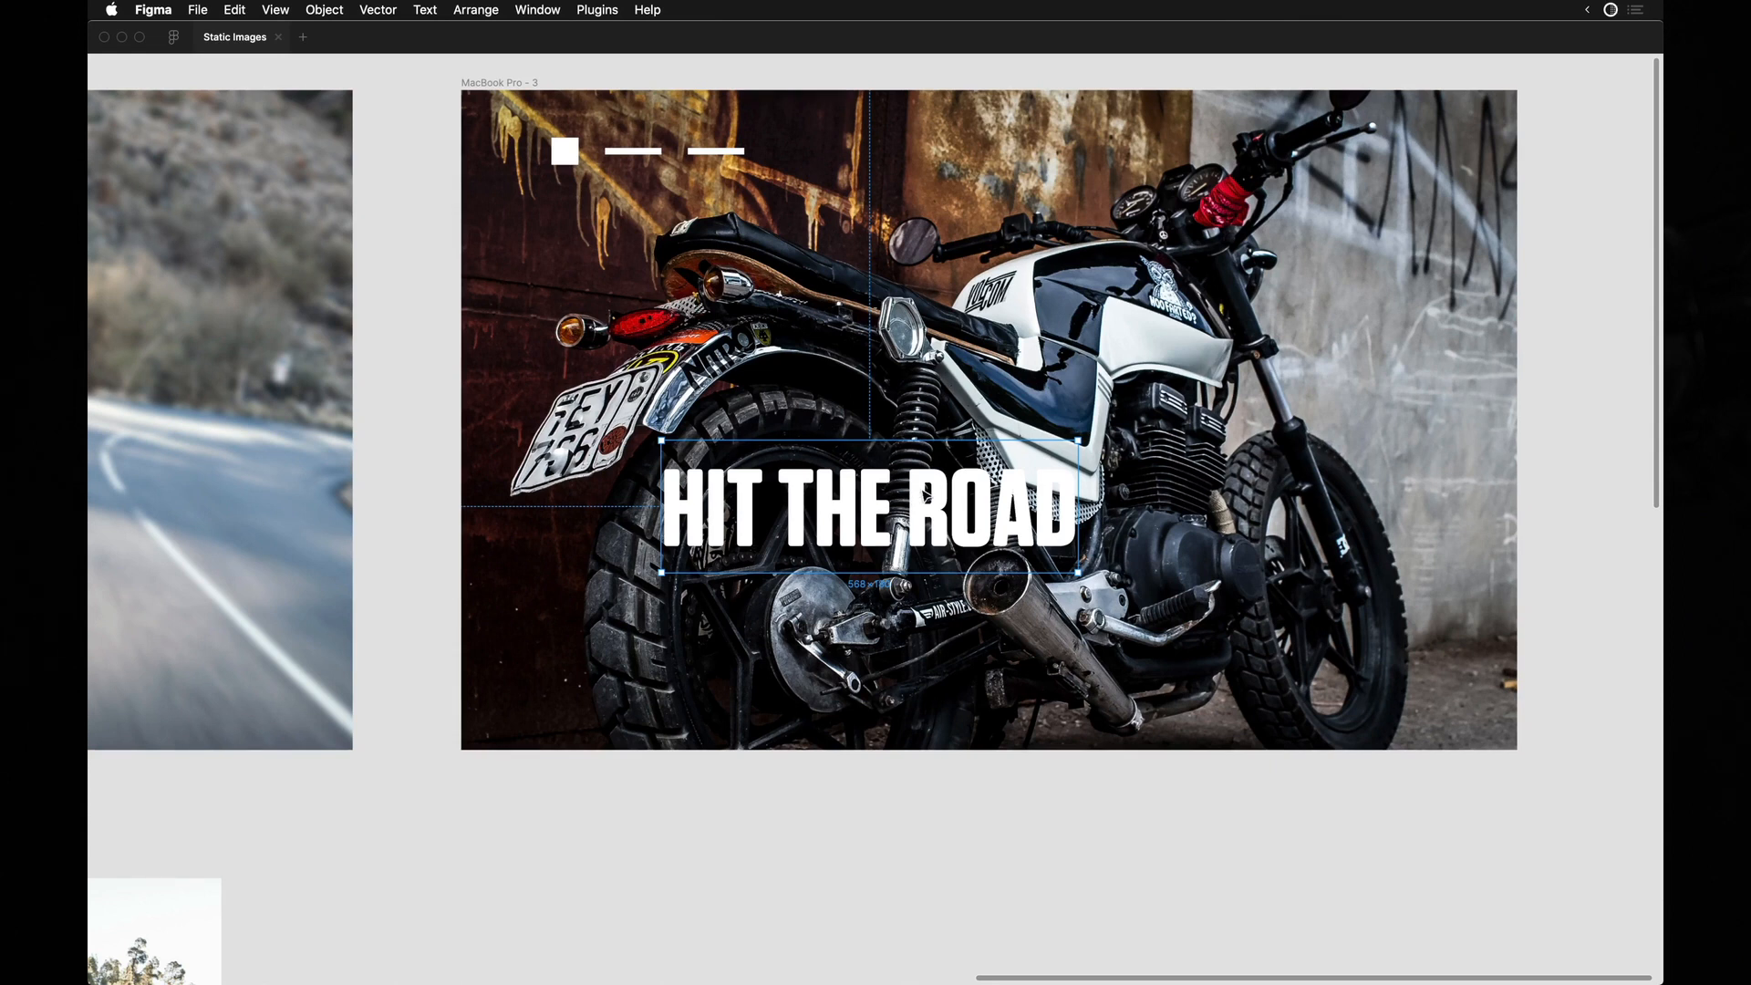
pyautogui.moveTo(926, 495); pyautogui.dragTo(850, 559)
pyautogui.doubleClick(845, 575)
pyautogui.write('RIDE')
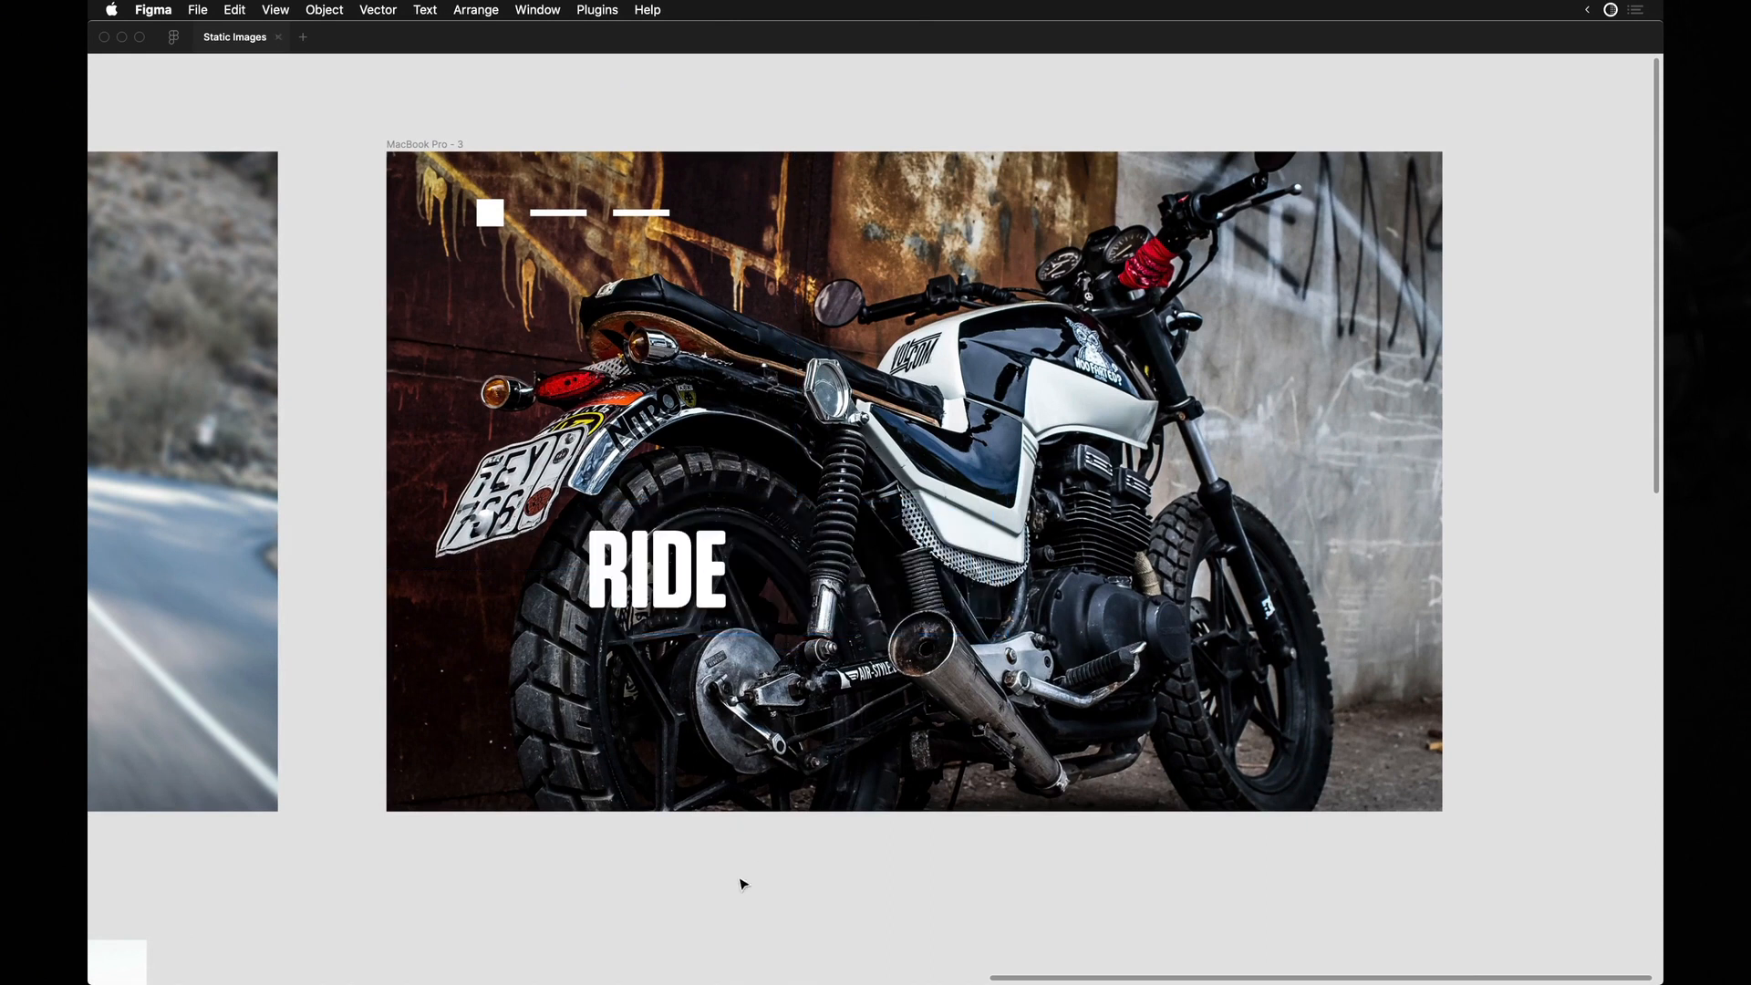
# Set the third frame's RIDE text to Black weight at size 400 and reposition it over the motorcycle.
pyautogui.press('super+backslash')
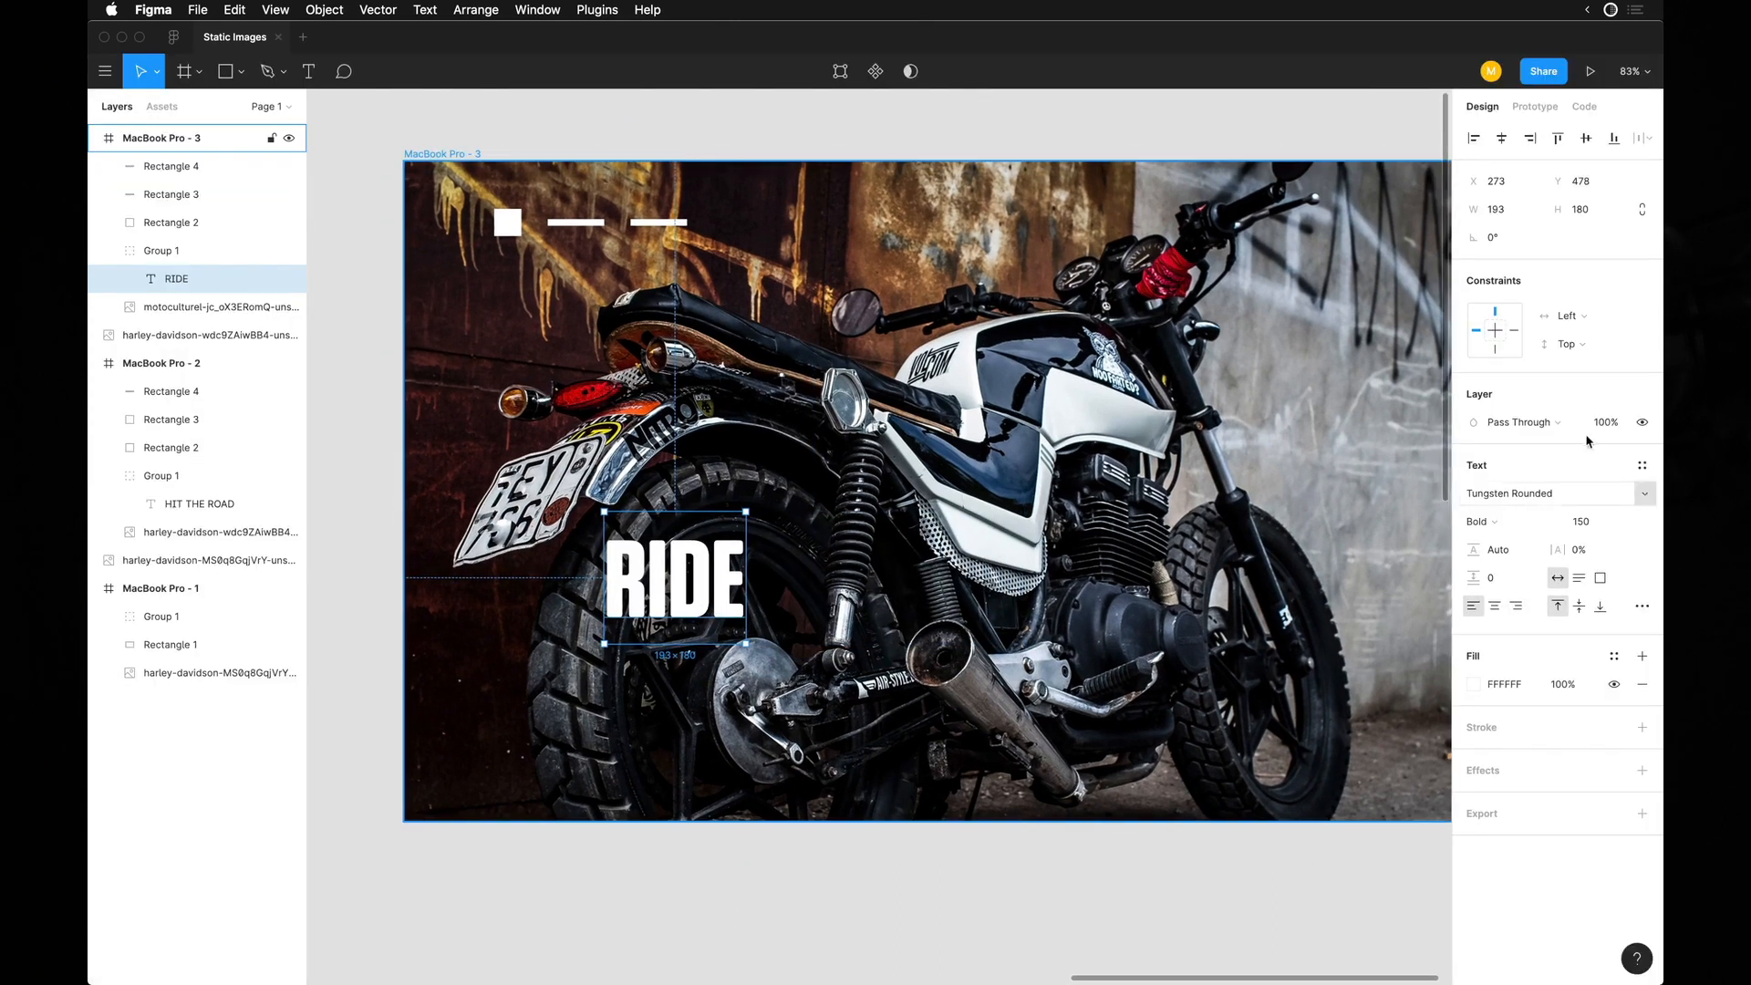
pyautogui.click(1560, 519)
pyautogui.click(1501, 543)
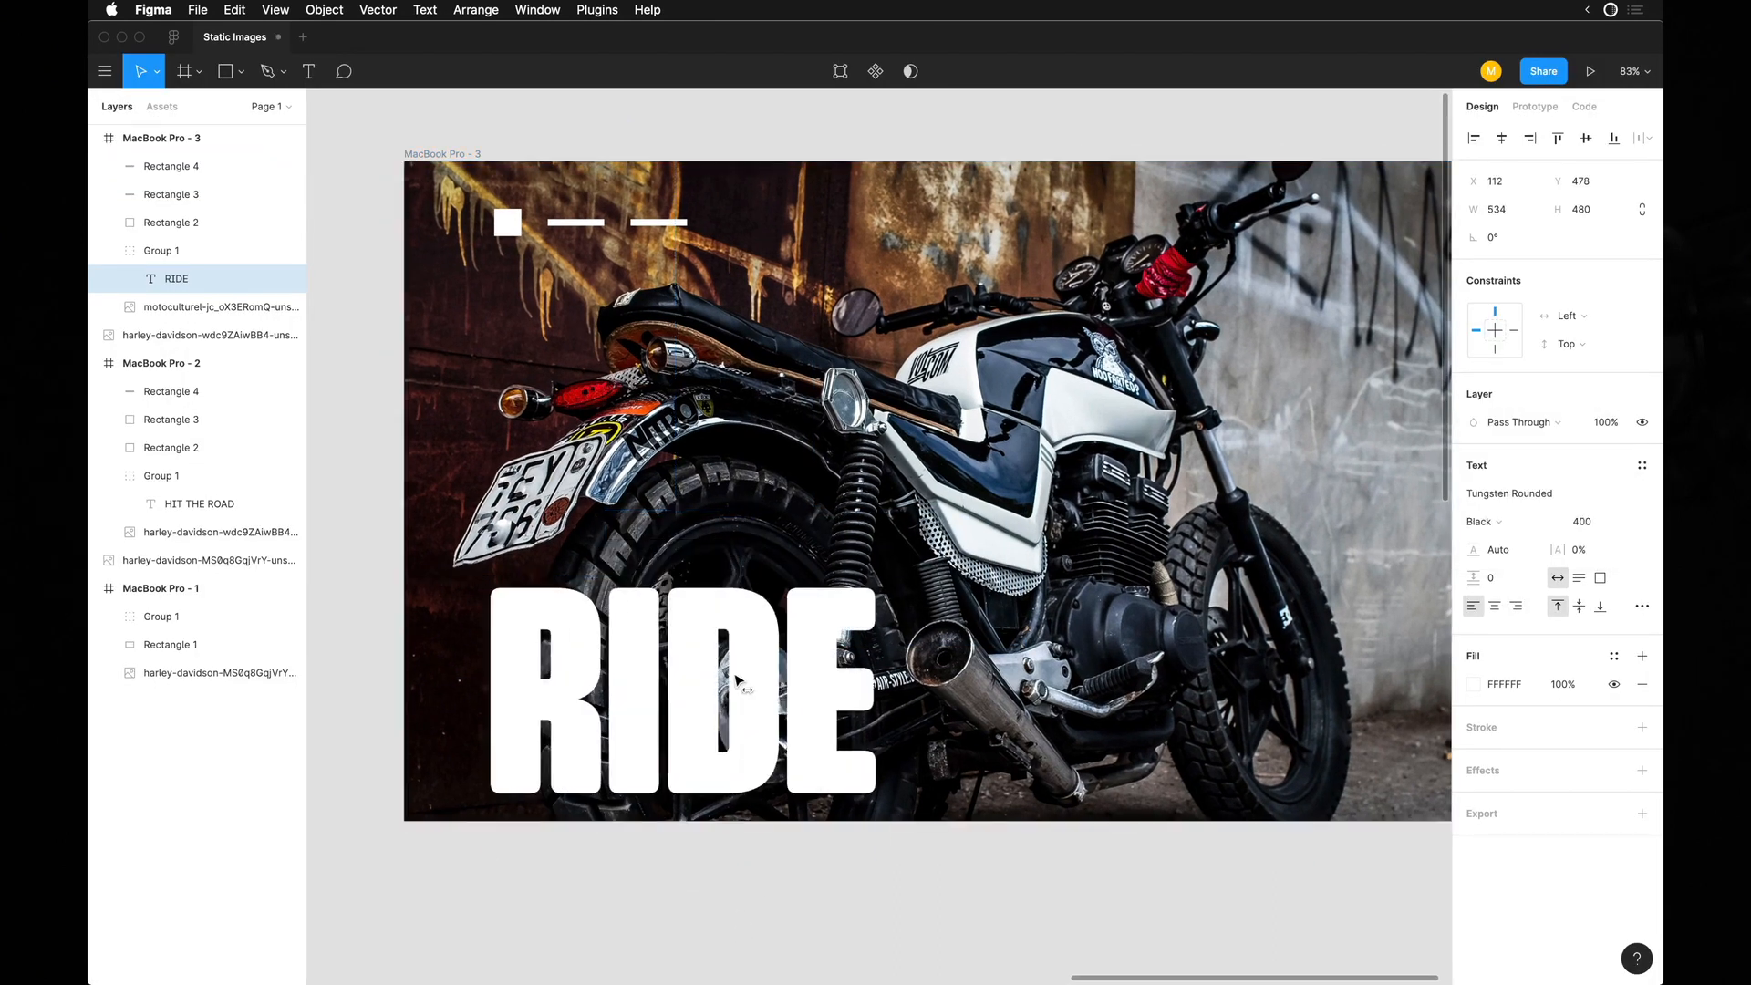
pyautogui.moveTo(735, 679); pyautogui.dragTo(740, 681)
pyautogui.scroll(-2, 740, 680)
pyautogui.scroll(-4, 740, 675)
pyautogui.moveTo(750, 612); pyautogui.dragTo(793, 469)
# Enlarge the RIDE text to size 760 and move it to X 196, Y -6 in the third frame.
pyautogui.click(1592, 521)
pyautogui.write('700')
pyautogui.press('Return')
pyautogui.hotkey('shift', 'Up')
pyautogui.hotkey('shift', 'Up')
pyautogui.hotkey('shift', 'Up')
pyautogui.hotkey('shift', 'Up')
pyautogui.hotkey('shift', 'Up')
pyautogui.hotkey('shift', 'Up')
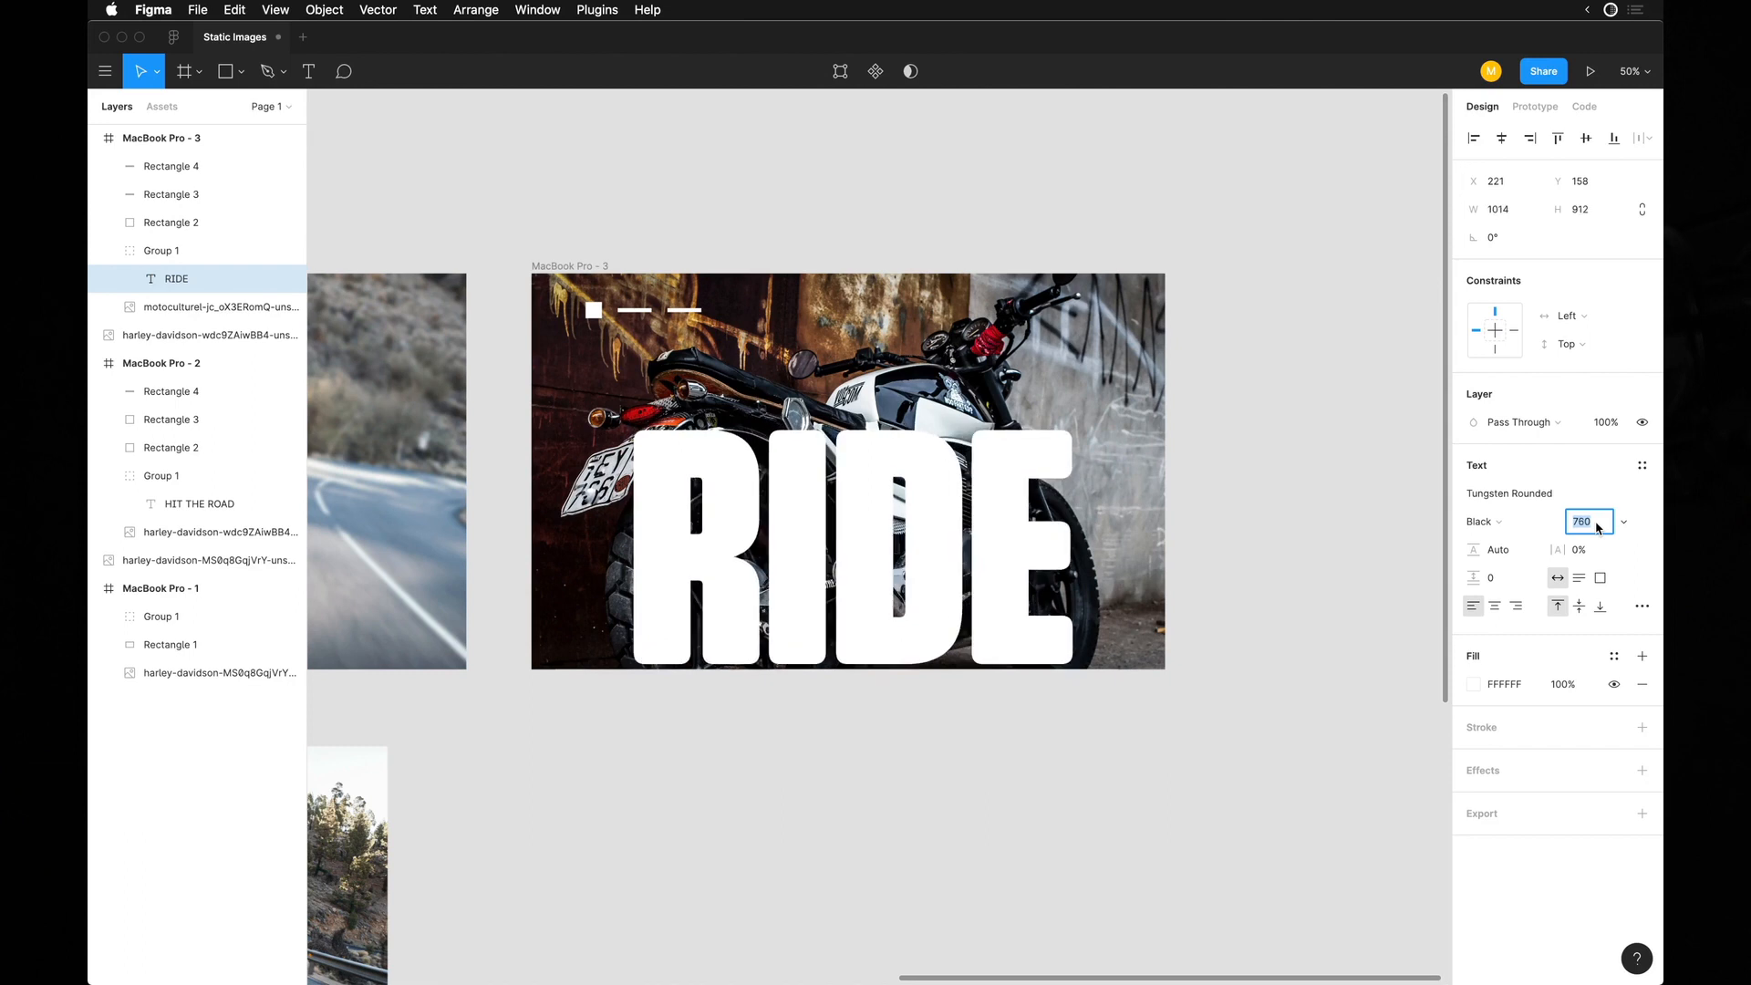
pyautogui.moveTo(933, 540); pyautogui.dragTo(922, 469)
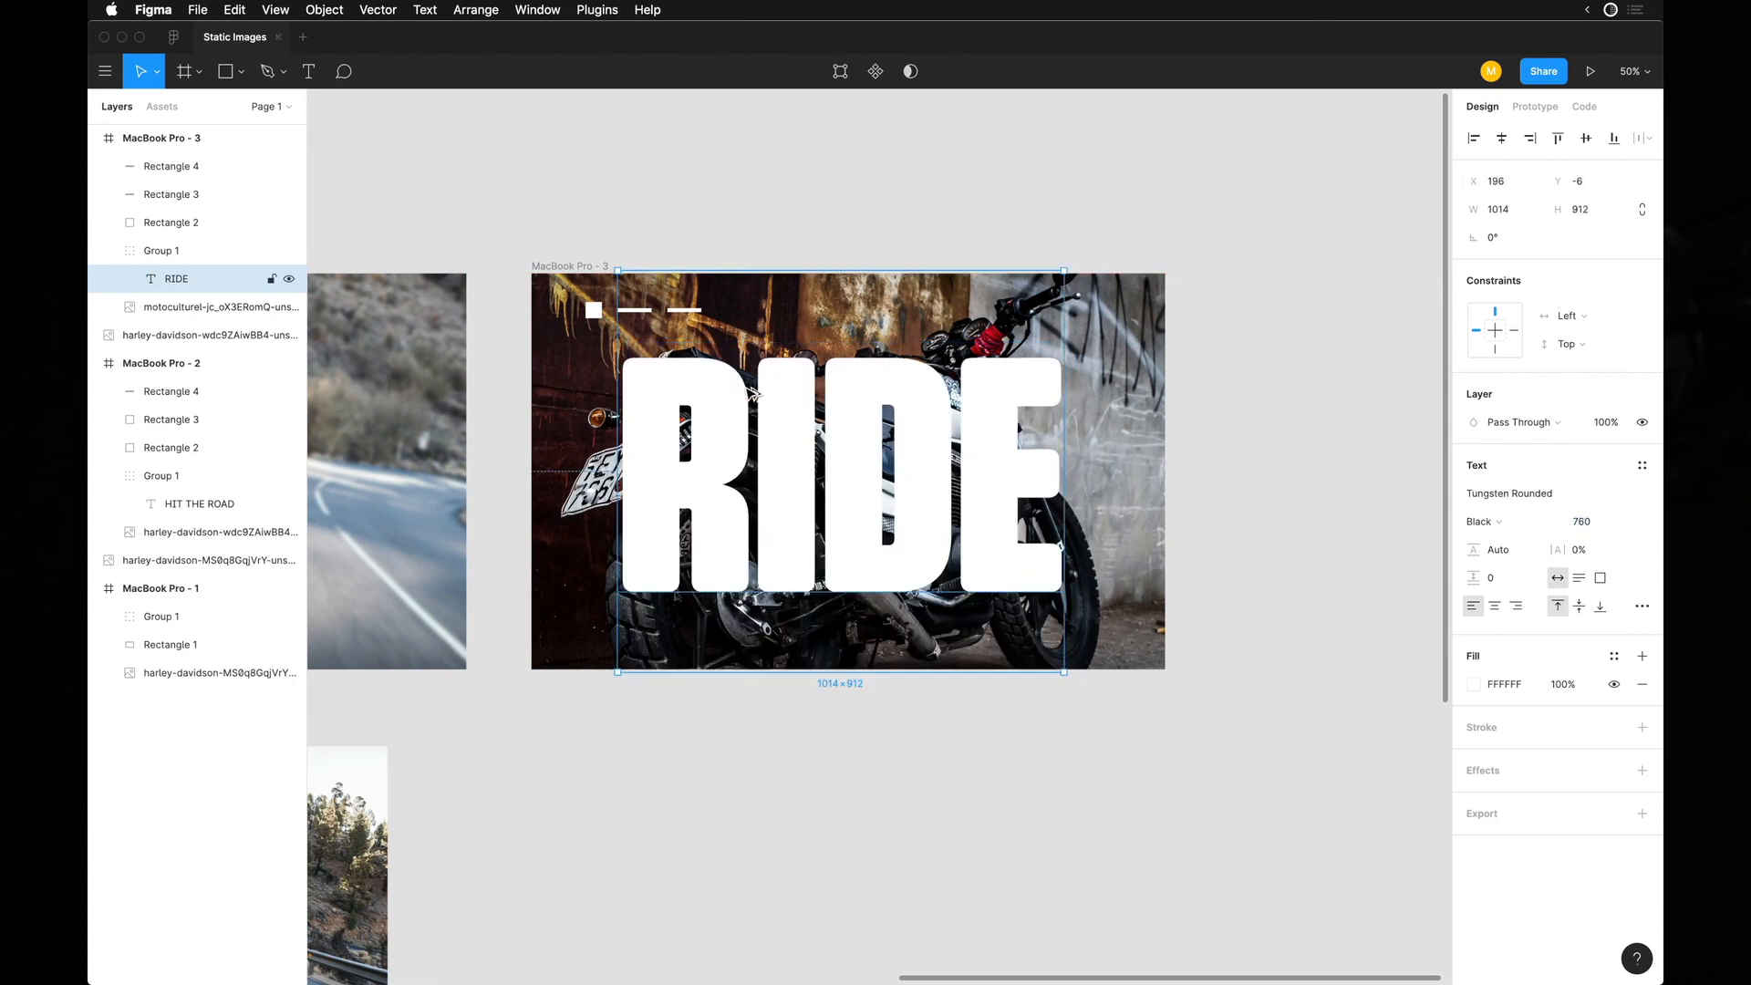
# Take RIDE out of its group, place it behind the motorcycle photo, group the two, and use RIDE as the photo's mask.
pyautogui.moveTo(176, 278); pyautogui.dragTo(180, 257)
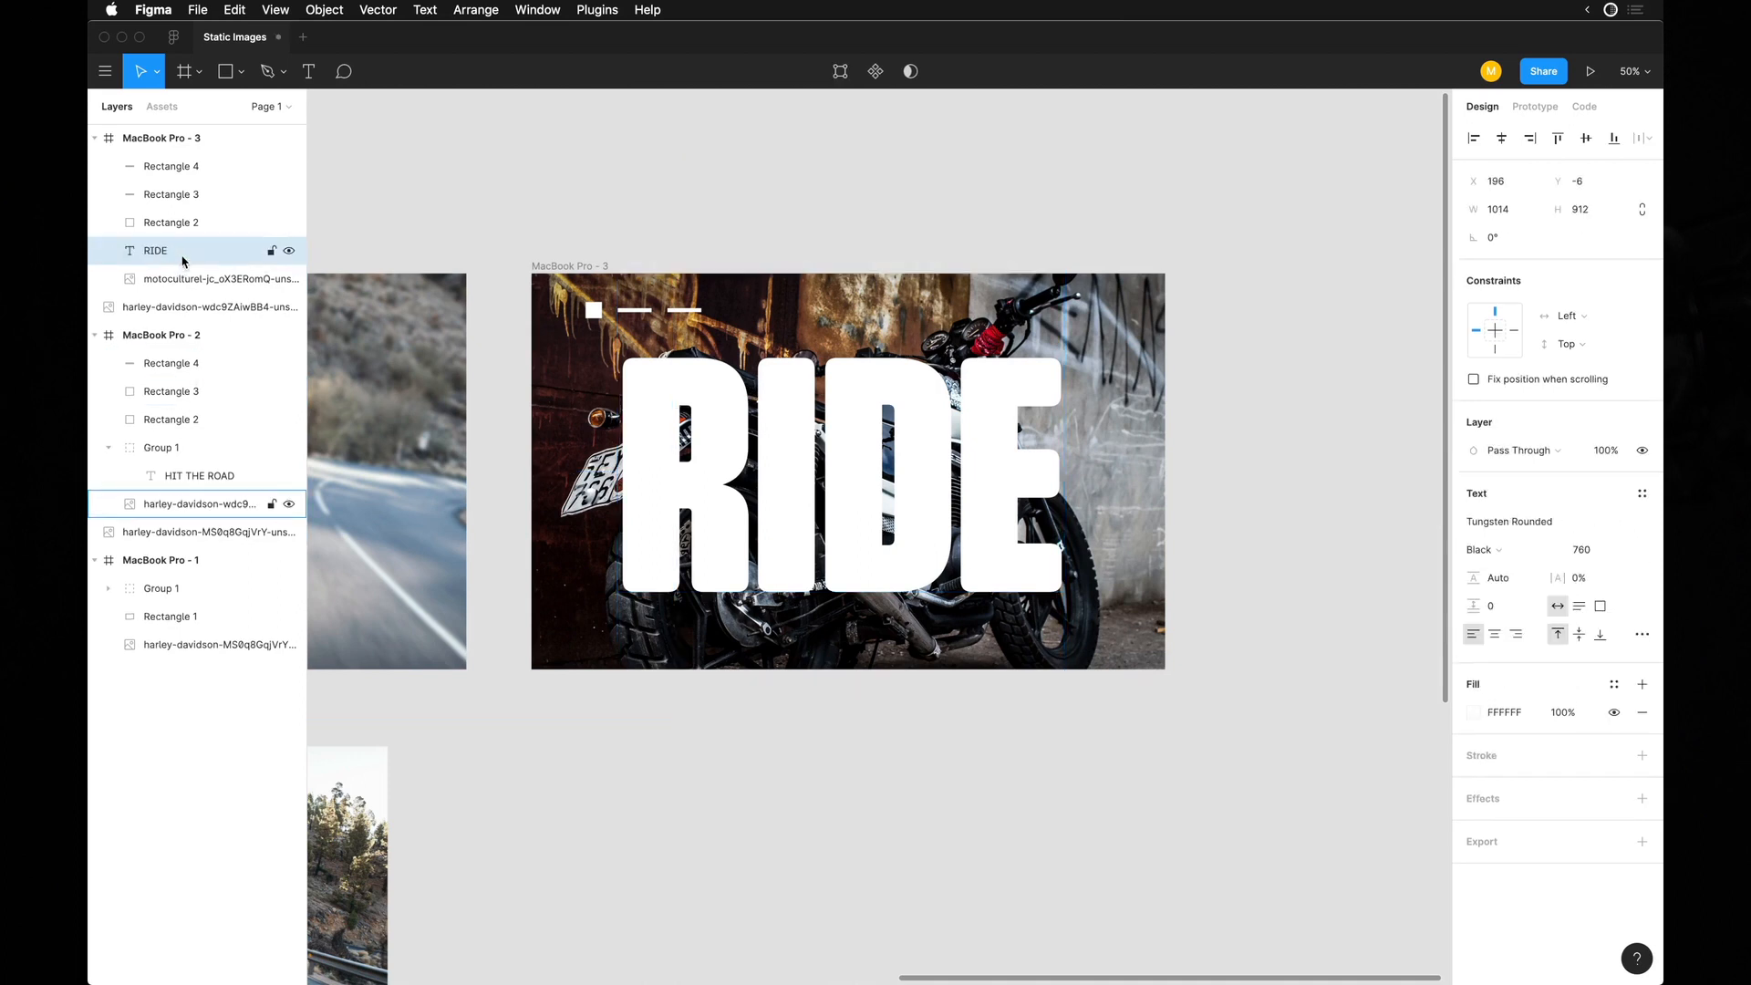
pyautogui.press('super+bracketleft')
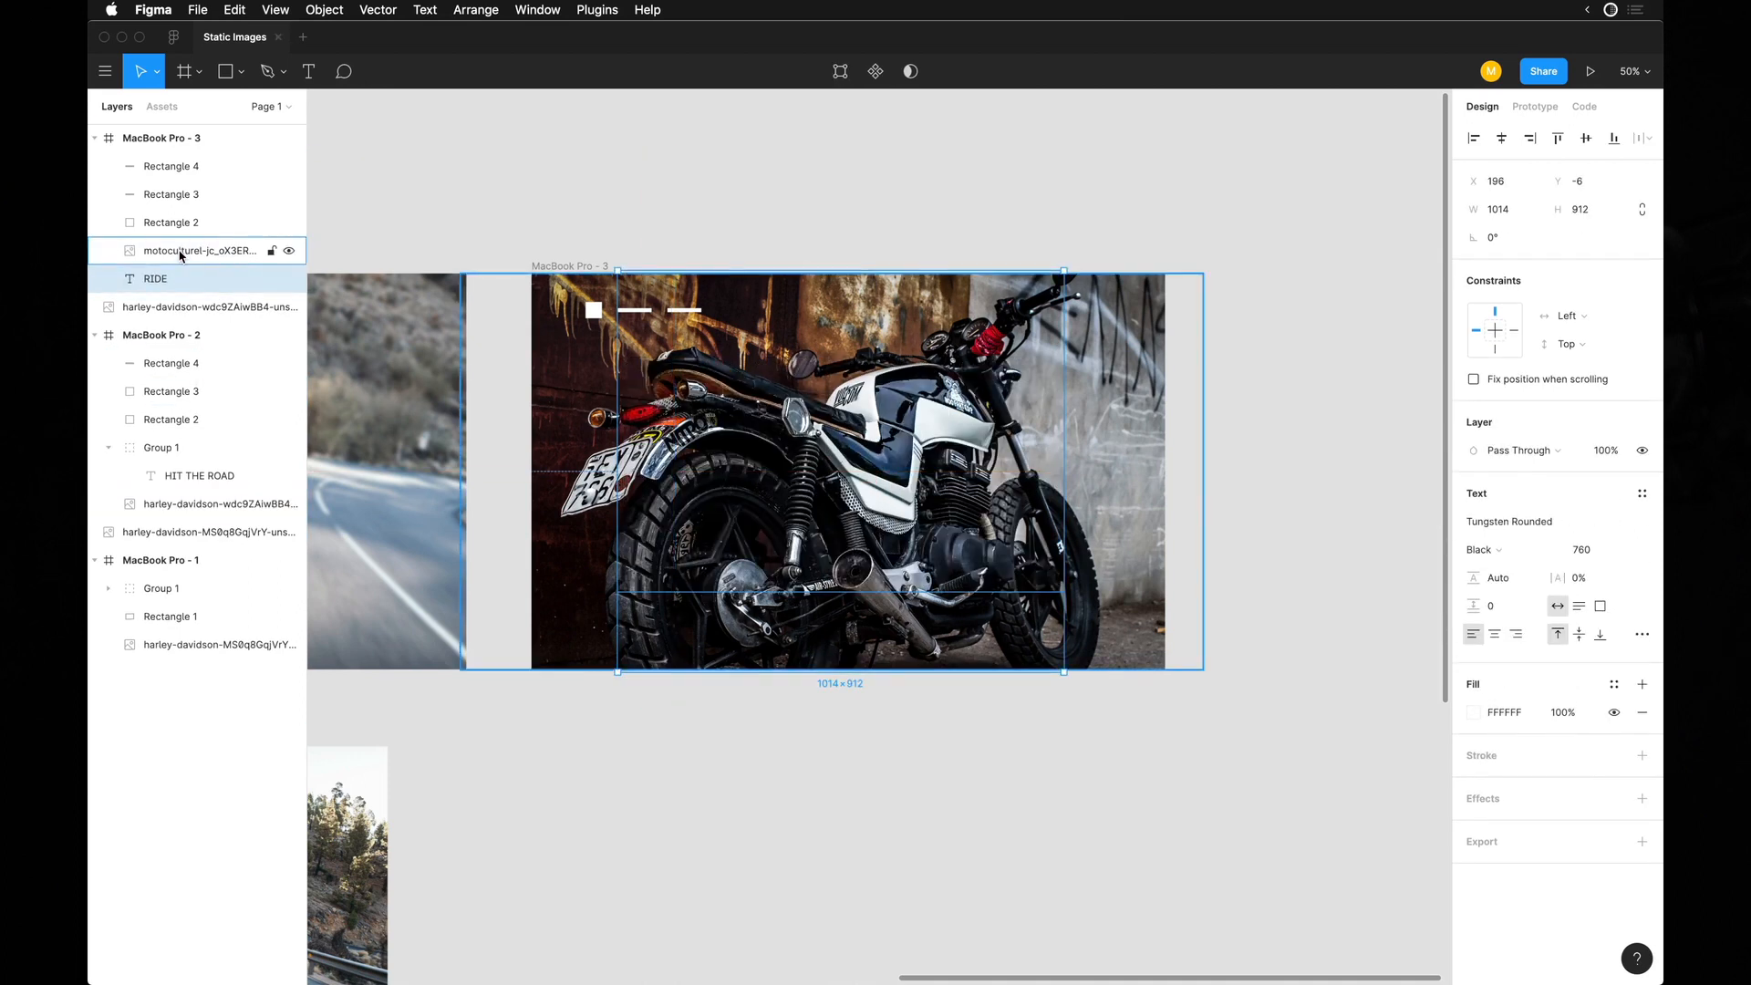
pyautogui.press('super+g')
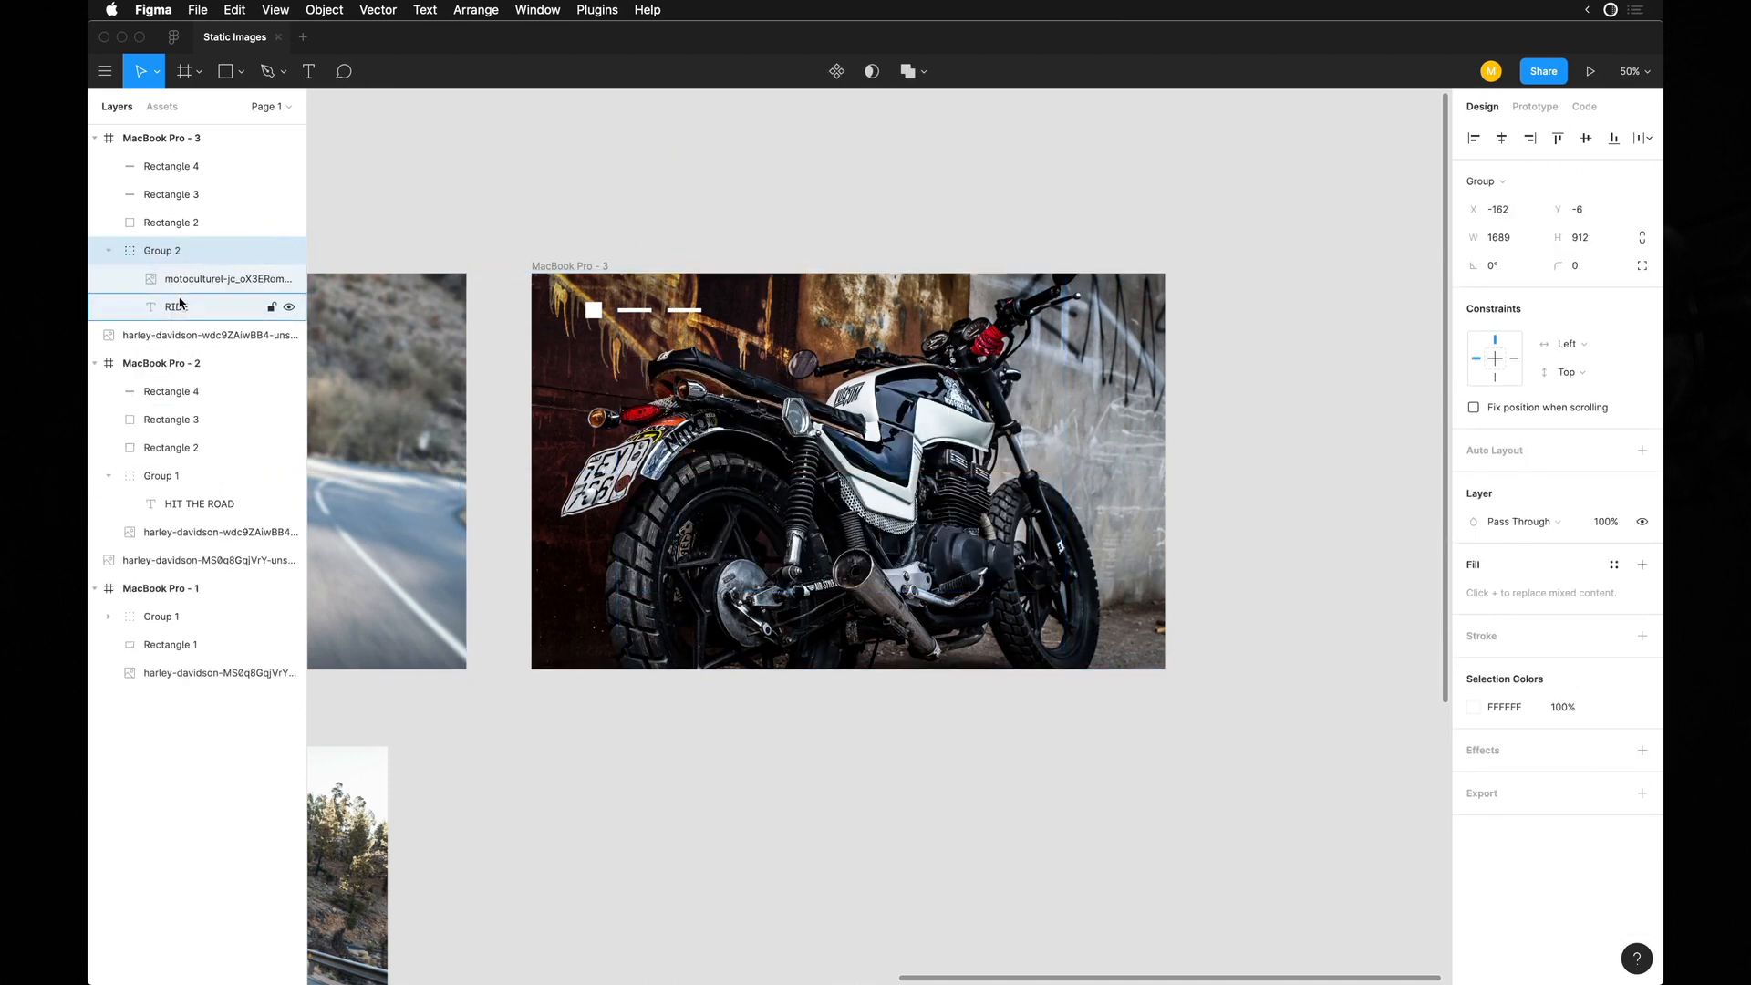
pyautogui.click(180, 303)
pyautogui.press('ctrl+super+m')
pyautogui.scroll(2, 707, 361)
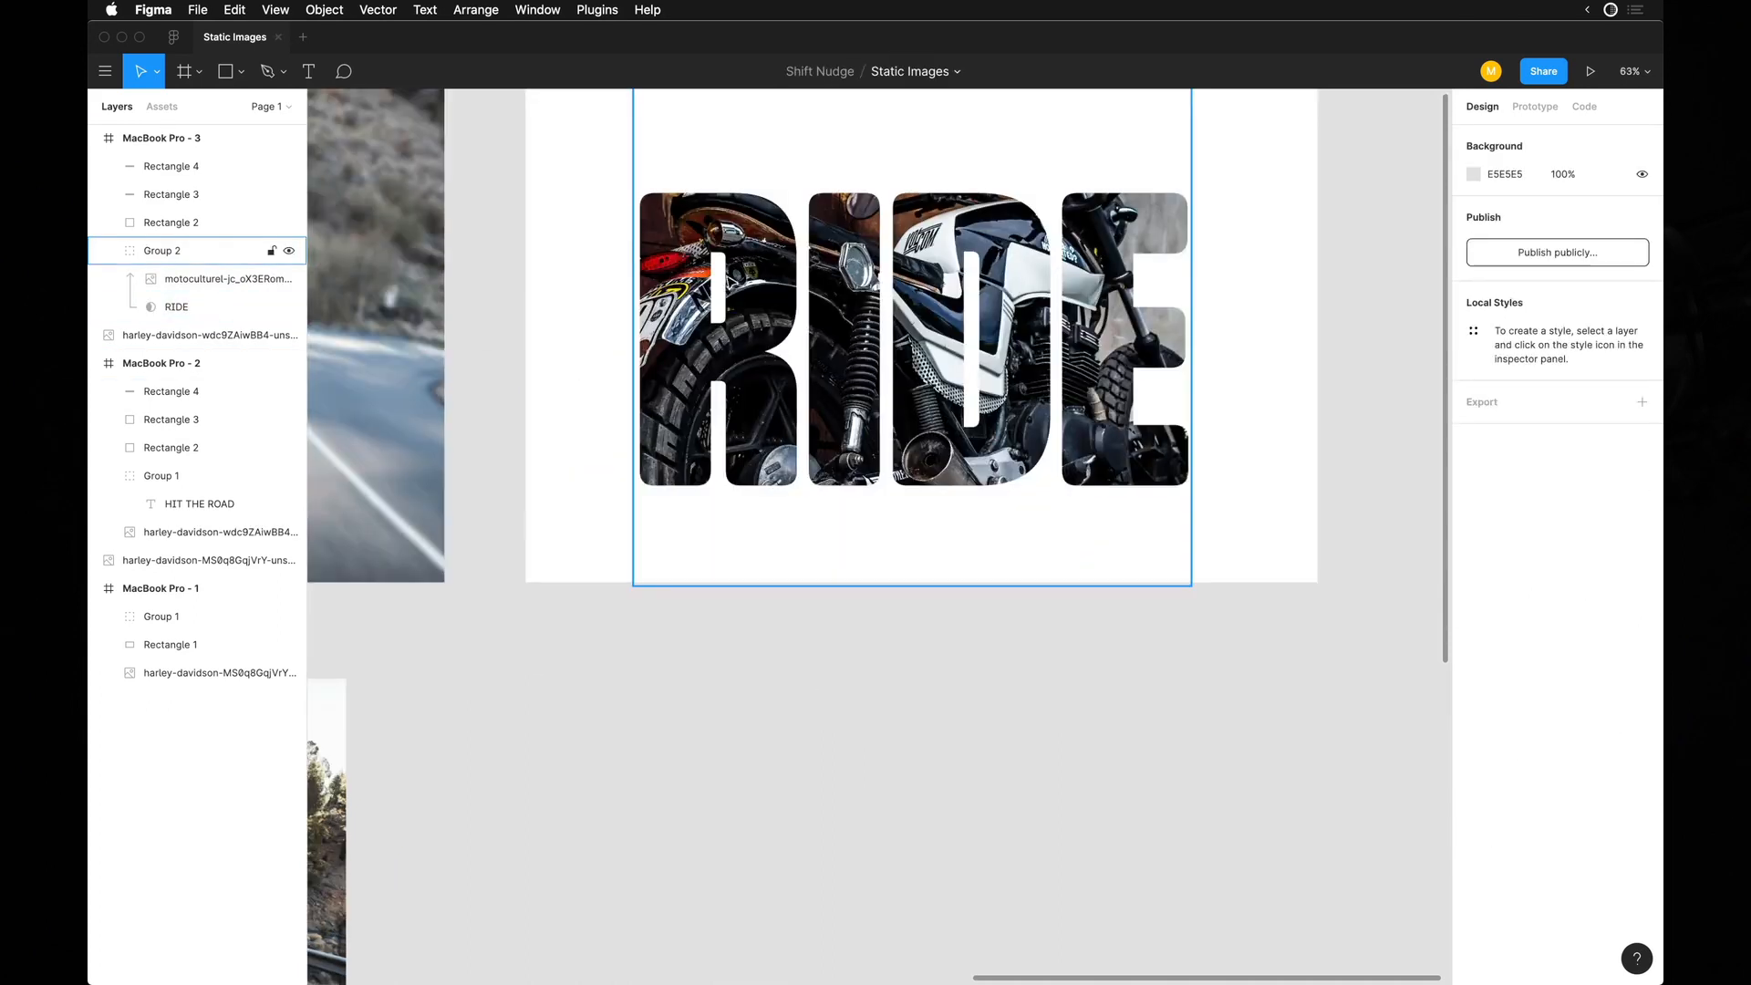
pyautogui.scroll(1, 707, 360)
pyautogui.hscroll(1, 707, 361)
# Scale the masked motorcycle photo down to 1055 × 563 so that it just covers the RIDE letters.
pyautogui.click(183, 309)
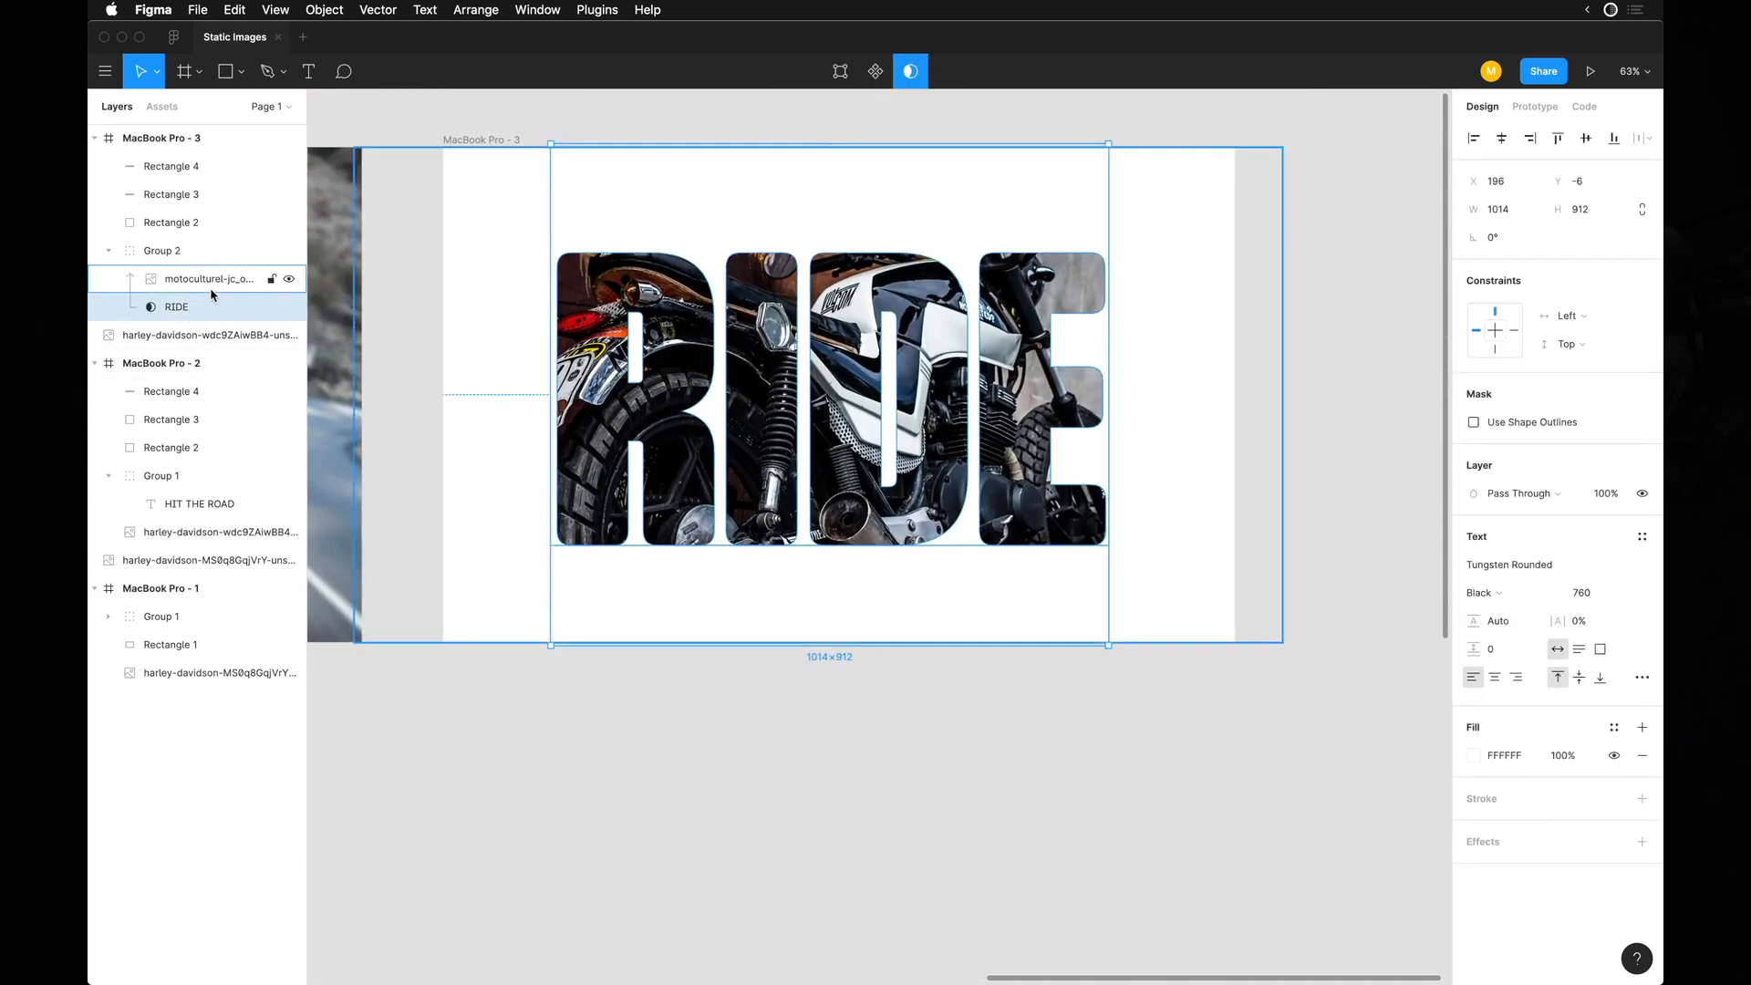
pyautogui.click(212, 284)
pyautogui.moveTo(1282, 145); pyautogui.dragTo(1108, 251)
pyautogui.scroll(5, 930, 361)
pyautogui.scroll(-8, 930, 362)
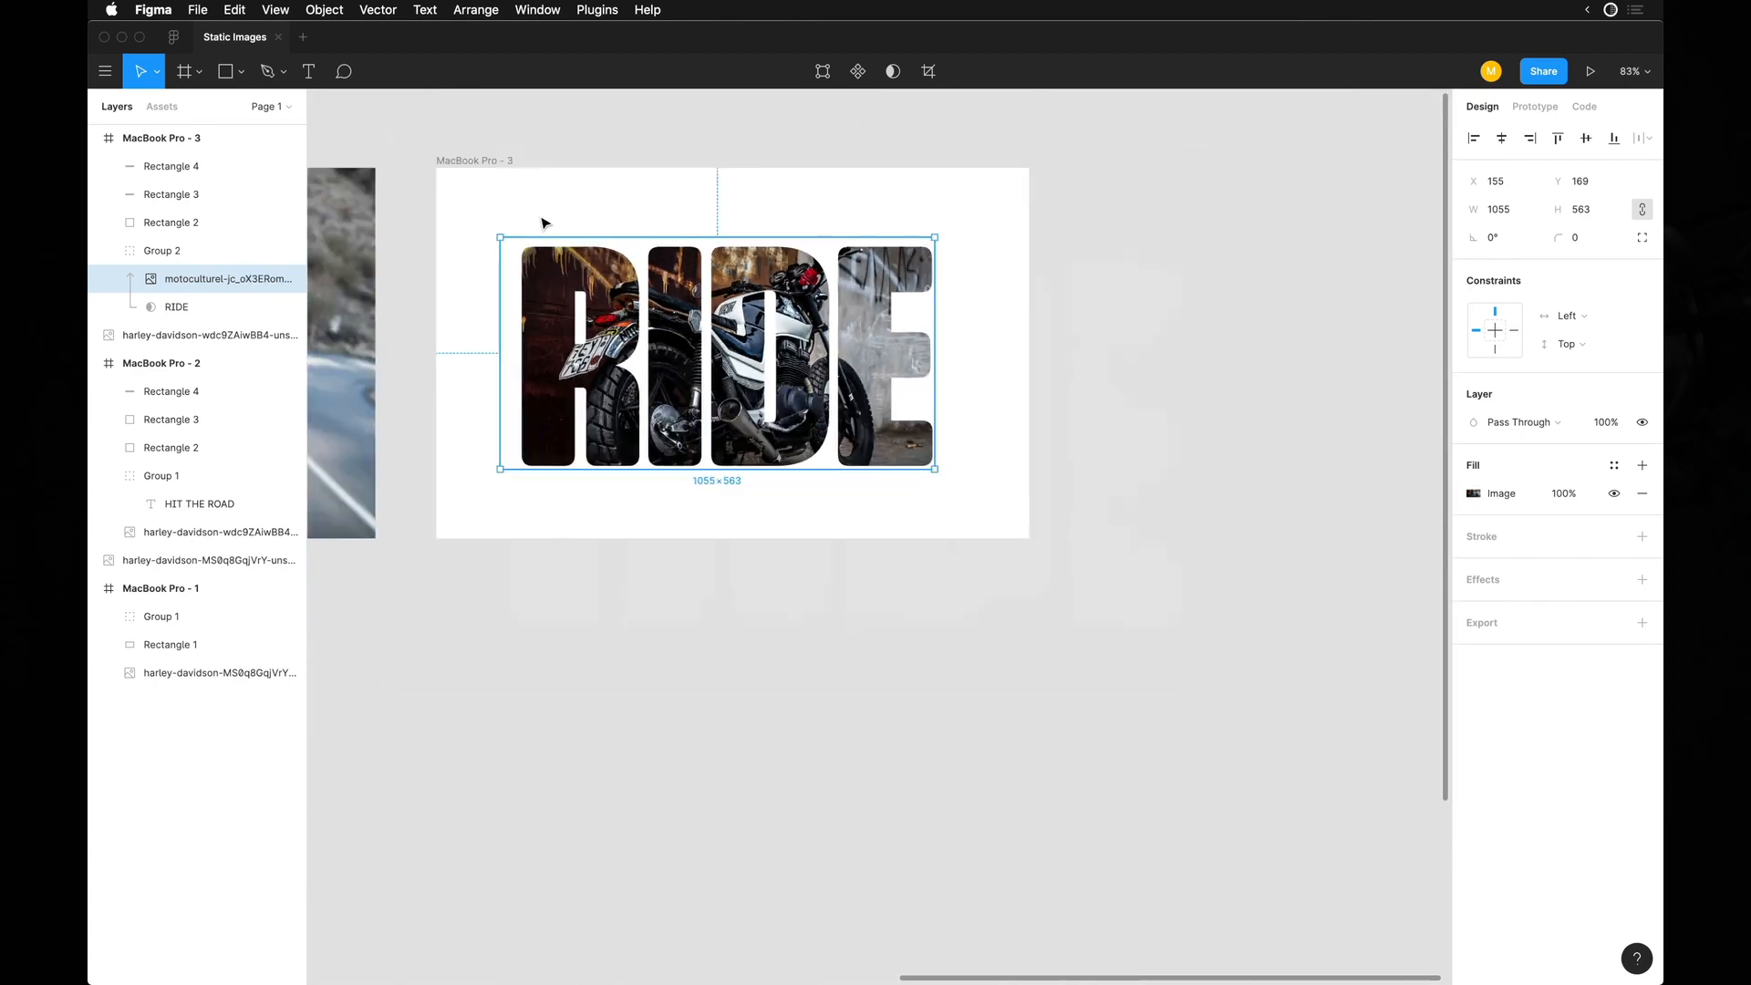
# Change the third frame's background fill to the dark gray 1B1B1B.
pyautogui.click(469, 164)
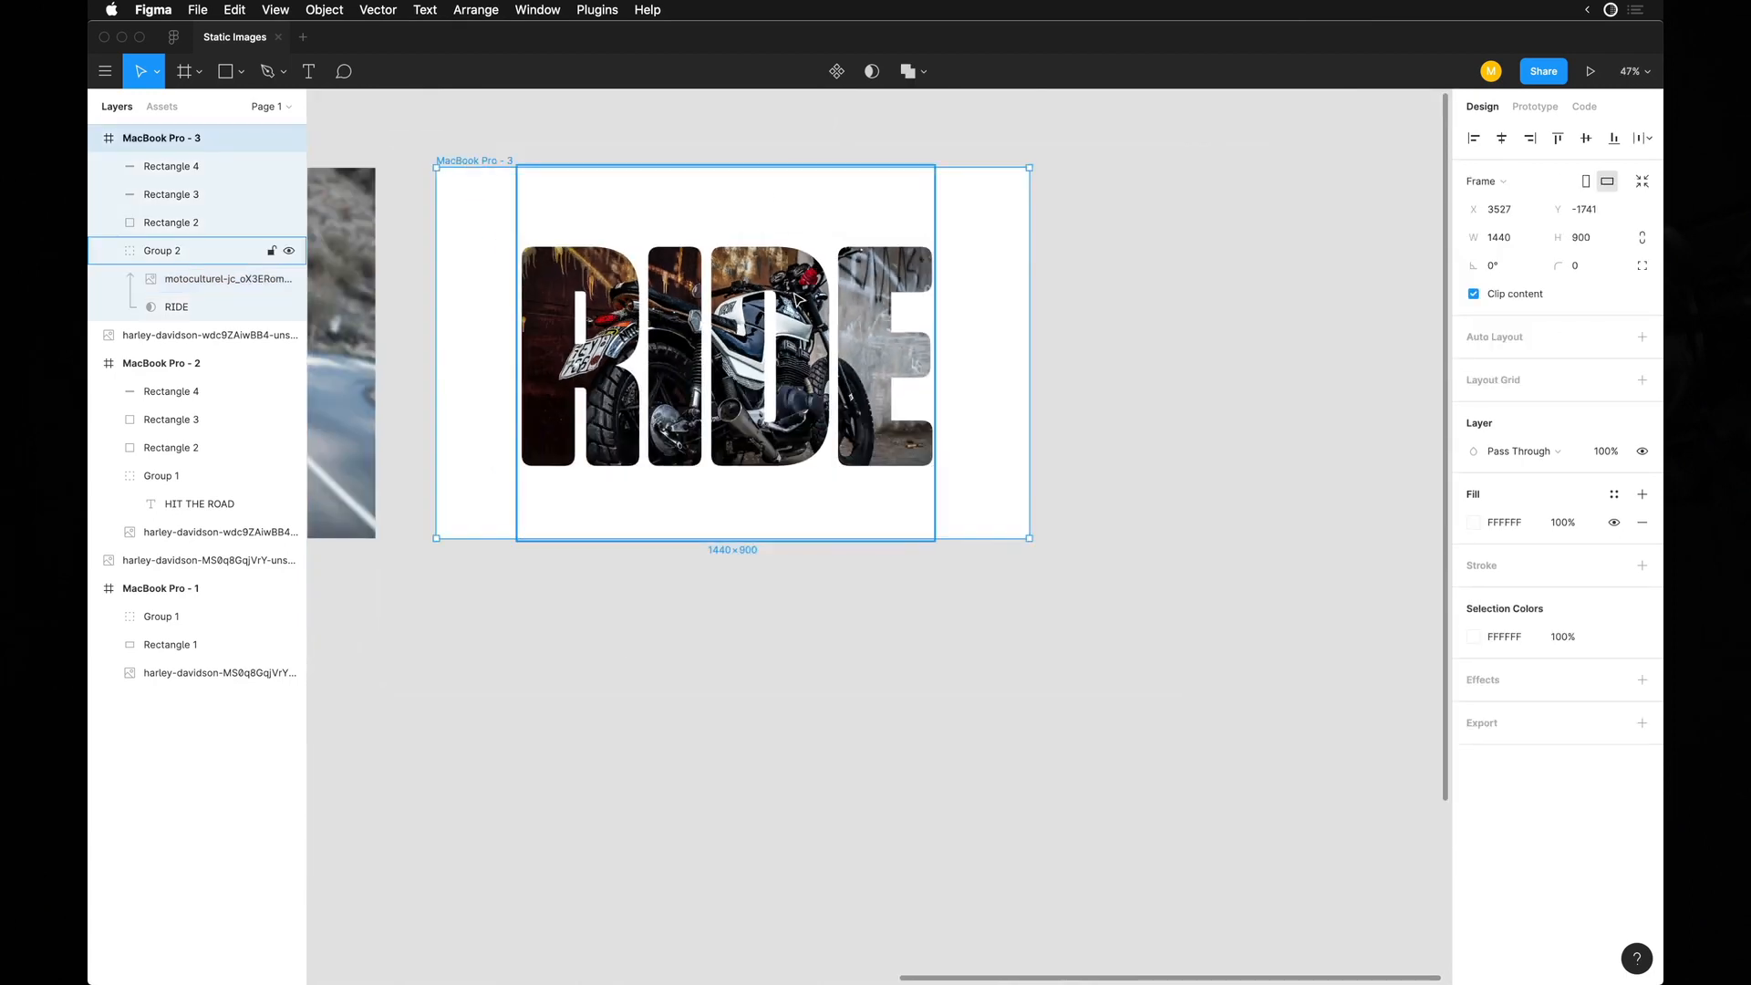
pyautogui.click(1474, 523)
pyautogui.moveTo(1272, 613); pyautogui.dragTo(1352, 722)
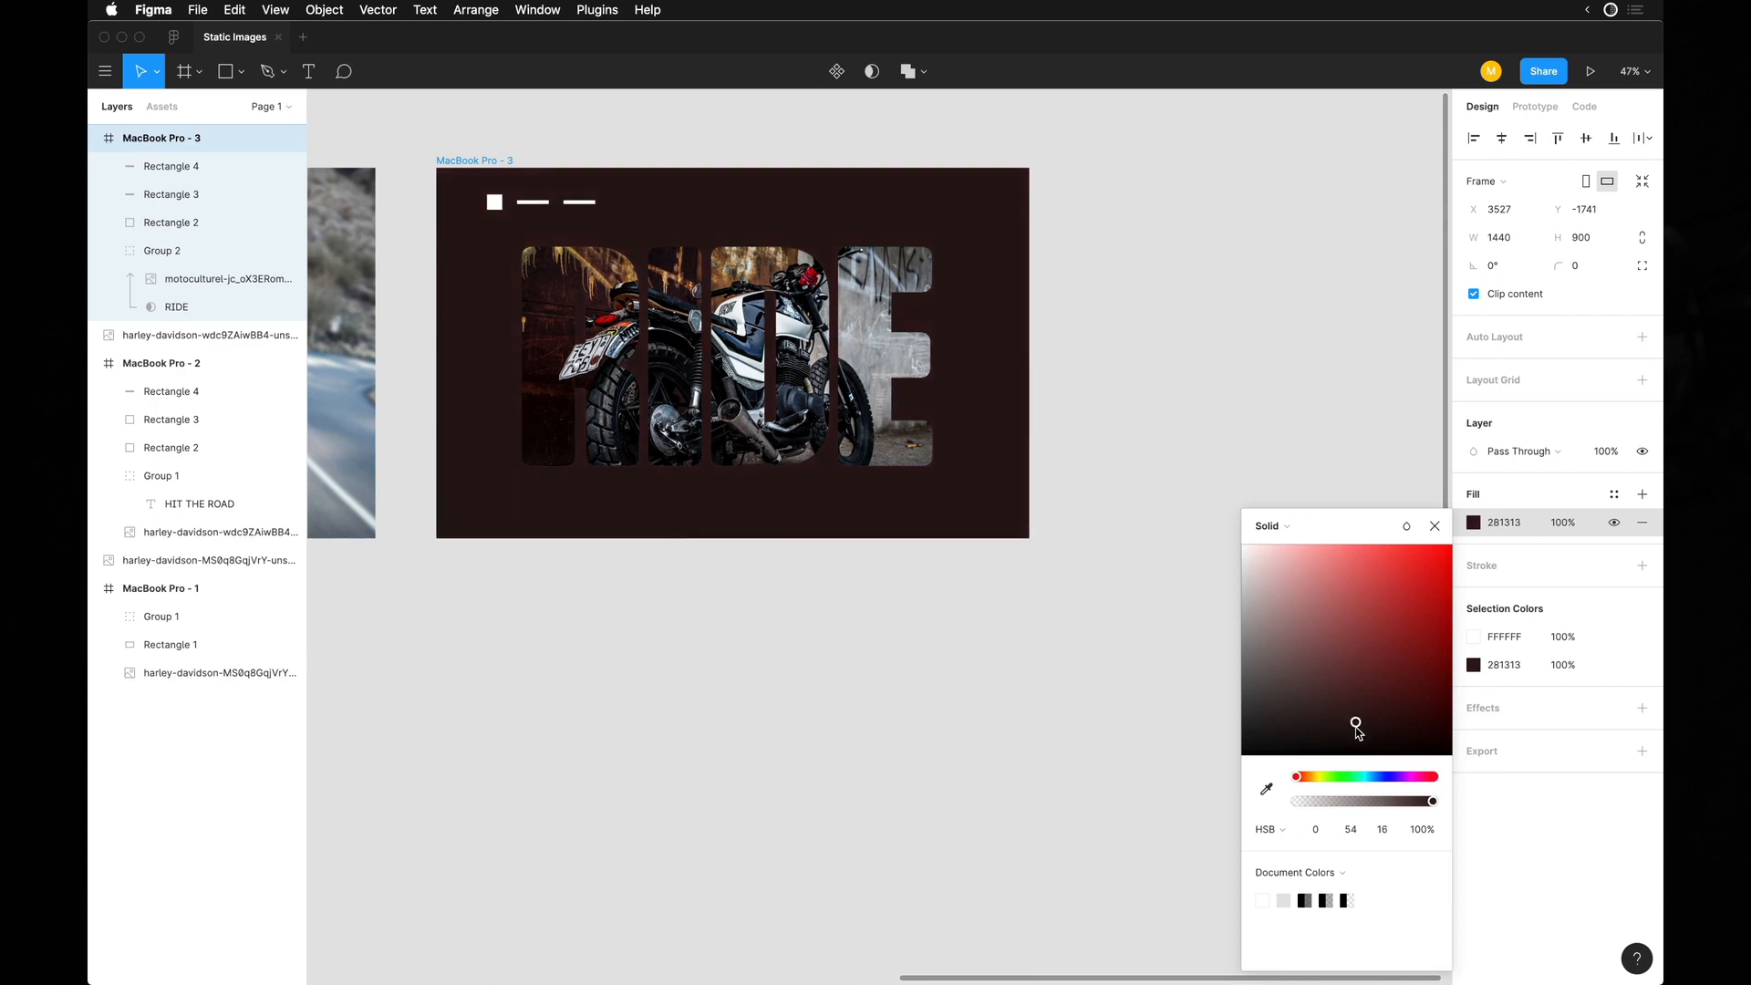
pyautogui.moveTo(1357, 730); pyautogui.dragTo(1196, 750)
pyautogui.press('Escape')
pyautogui.click(1256, 538)
# Compare the headline and photo treatments of the three frames without the interface panels.
pyautogui.press('super+backslash')
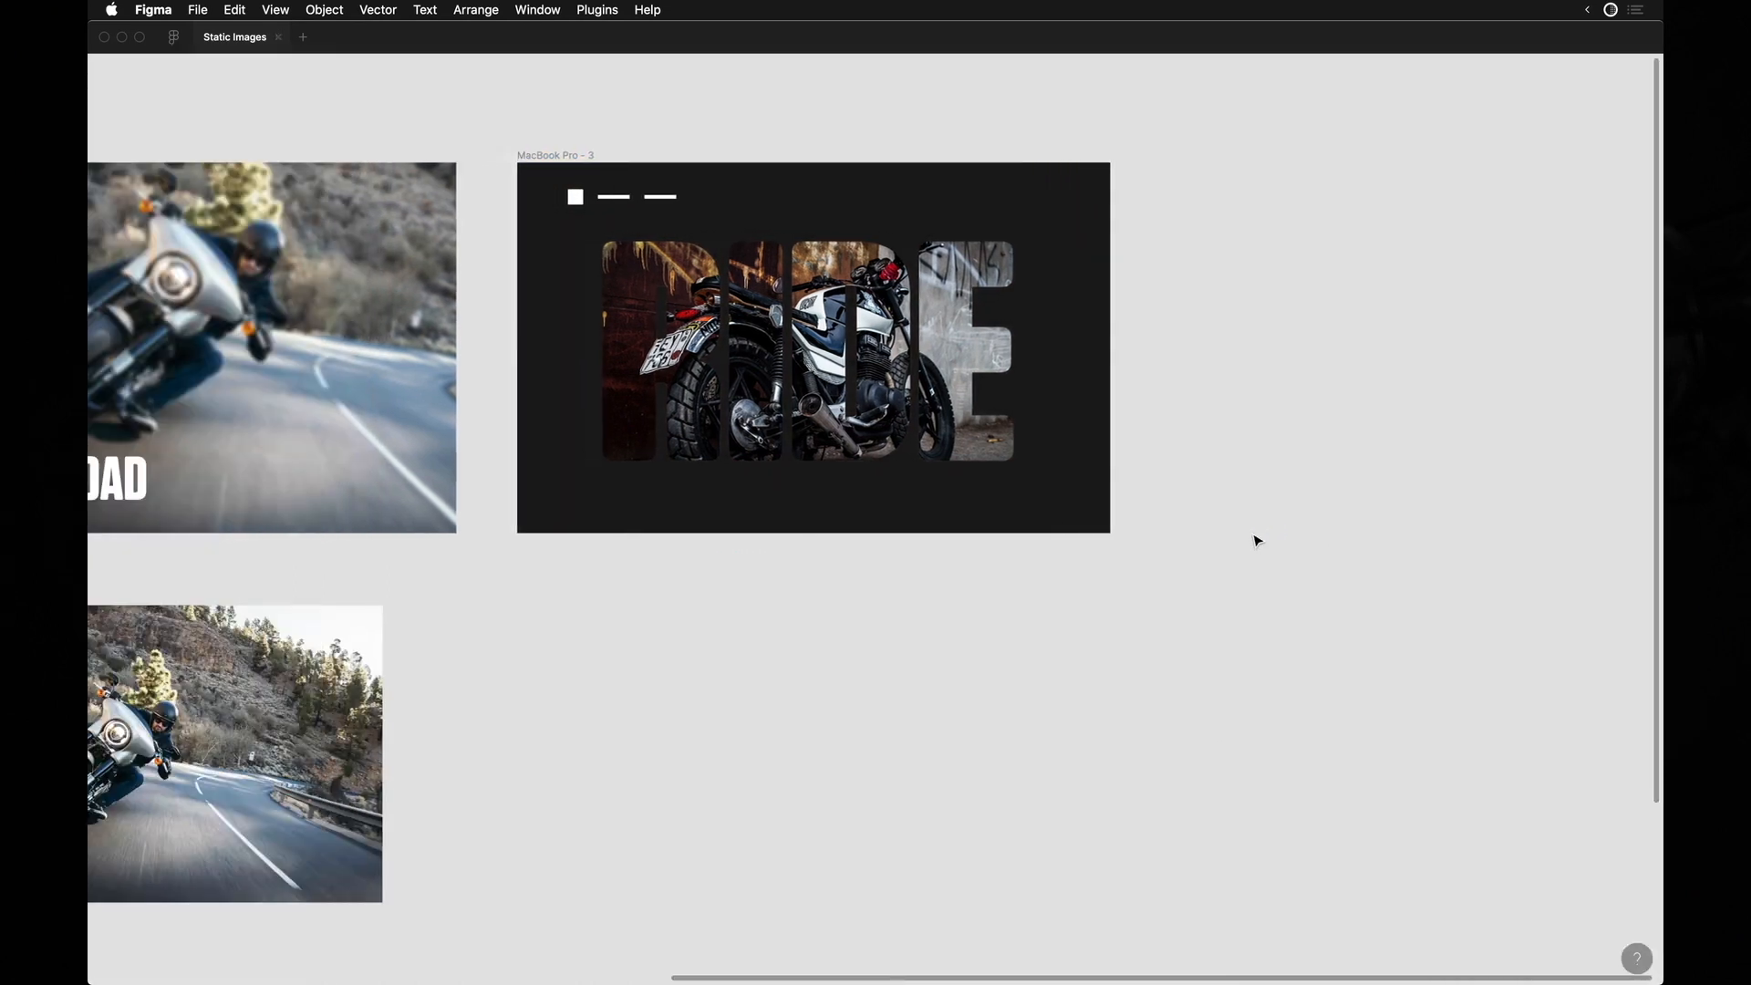
pyautogui.hscroll(-15, 657, 570)
pyautogui.click(347, 367)
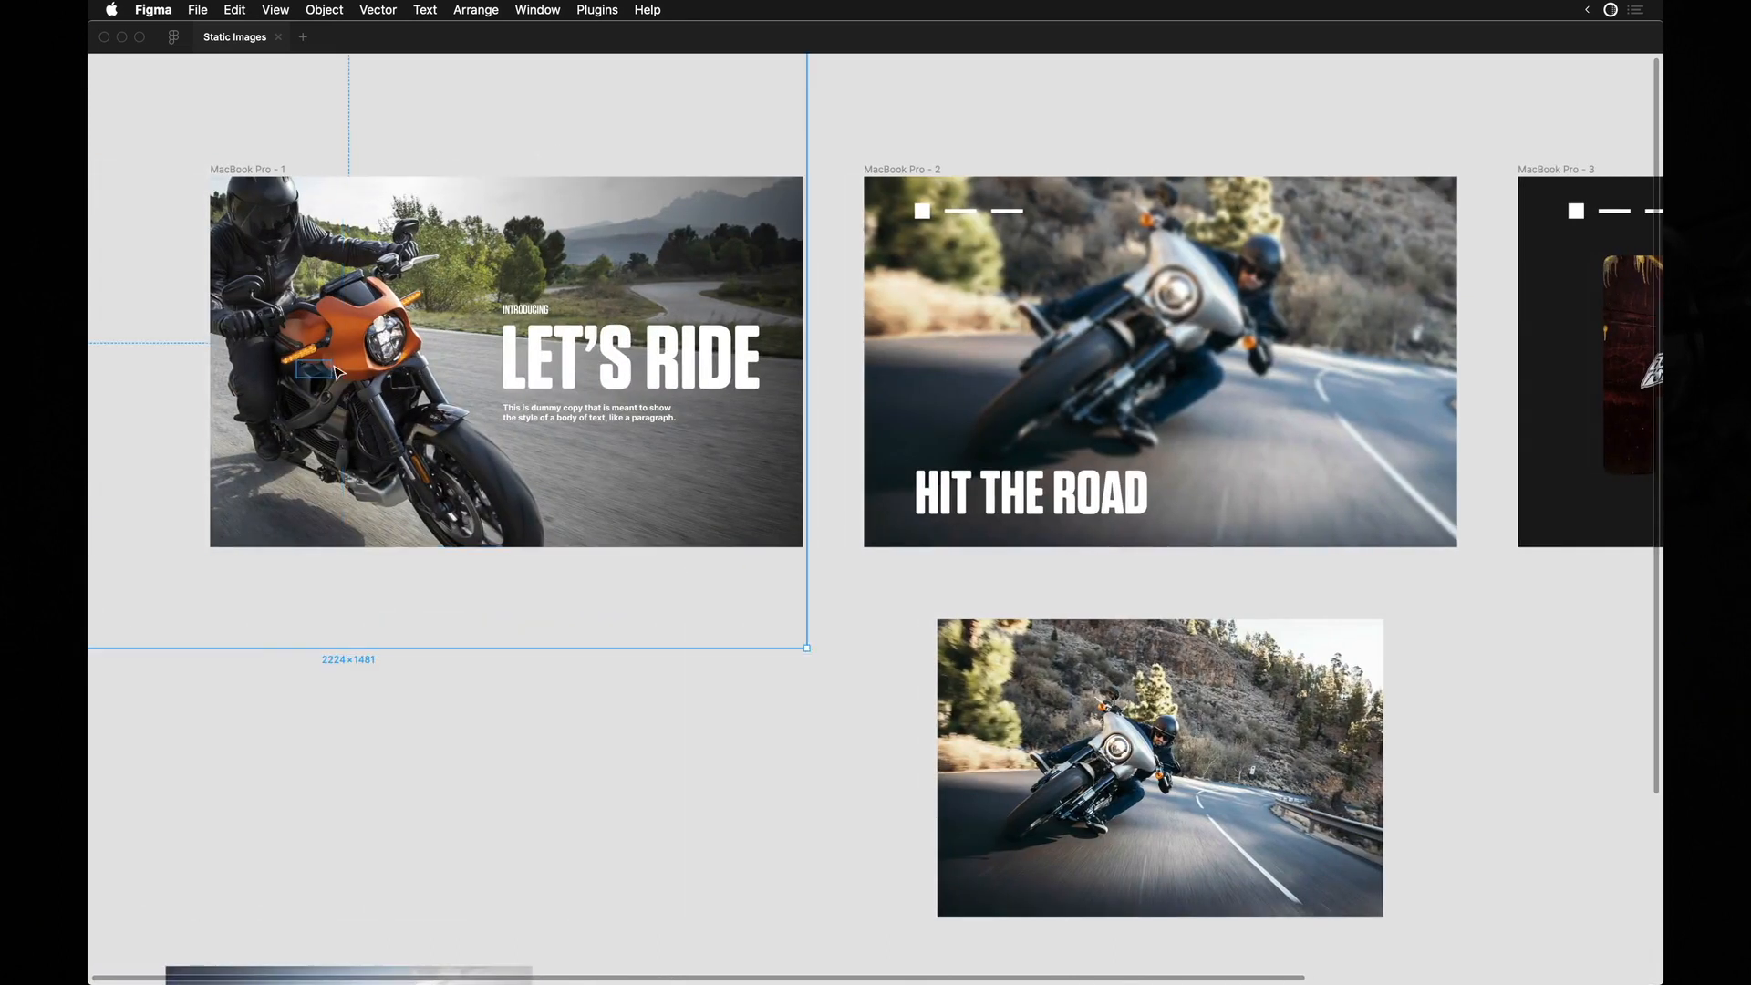
pyautogui.hscroll(3, 991, 352)
pyautogui.scroll(5, 990, 352)
pyautogui.click(990, 352)
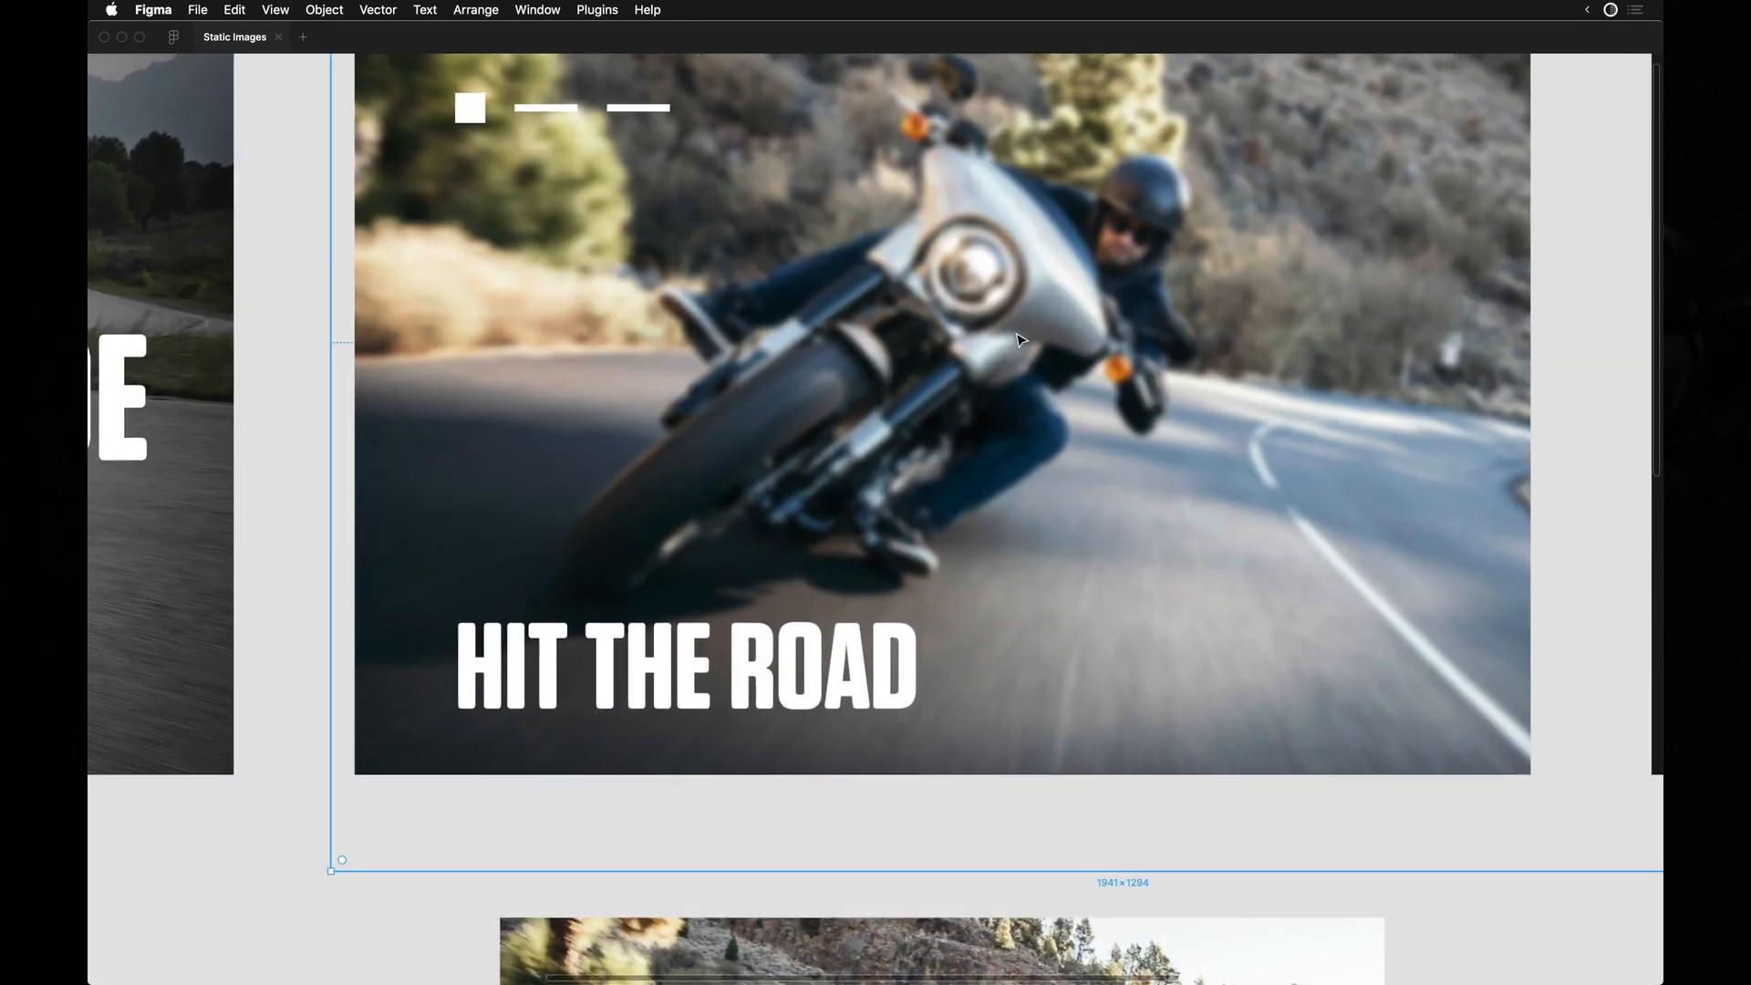
pyautogui.hscroll(2, 1020, 340)
pyautogui.scroll(-3, 1020, 340)
pyautogui.hscroll(8, 1021, 340)
pyautogui.scroll(5, 1137, 403)
pyautogui.scroll(2, 1138, 403)
# Examine how the dark photo areas inside the RIDE letters blend with the frame's dark background.
pyautogui.click(1137, 403)
pyautogui.press('super+backslash')
pyautogui.scroll(1, 1034, 183)
pyautogui.hscroll(1, 1034, 183)
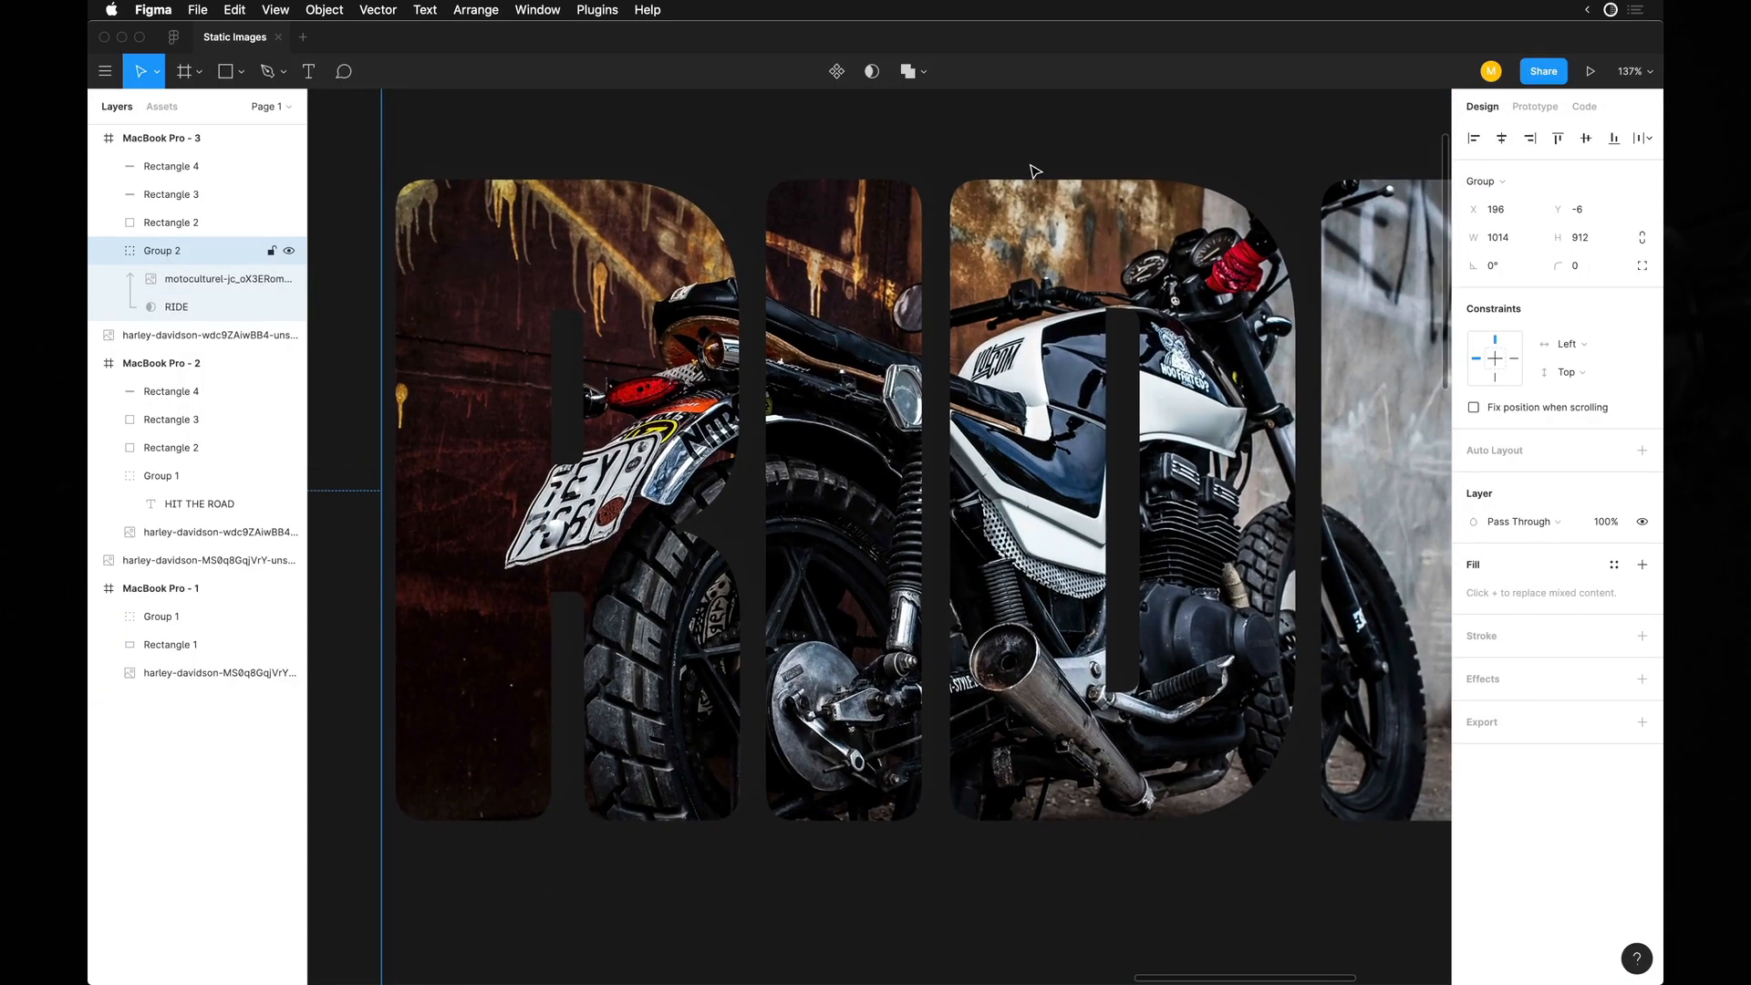
pyautogui.press('super+backslash')
pyautogui.scroll(-5, 1034, 183)
pyautogui.hscroll(2, 1000, 144)
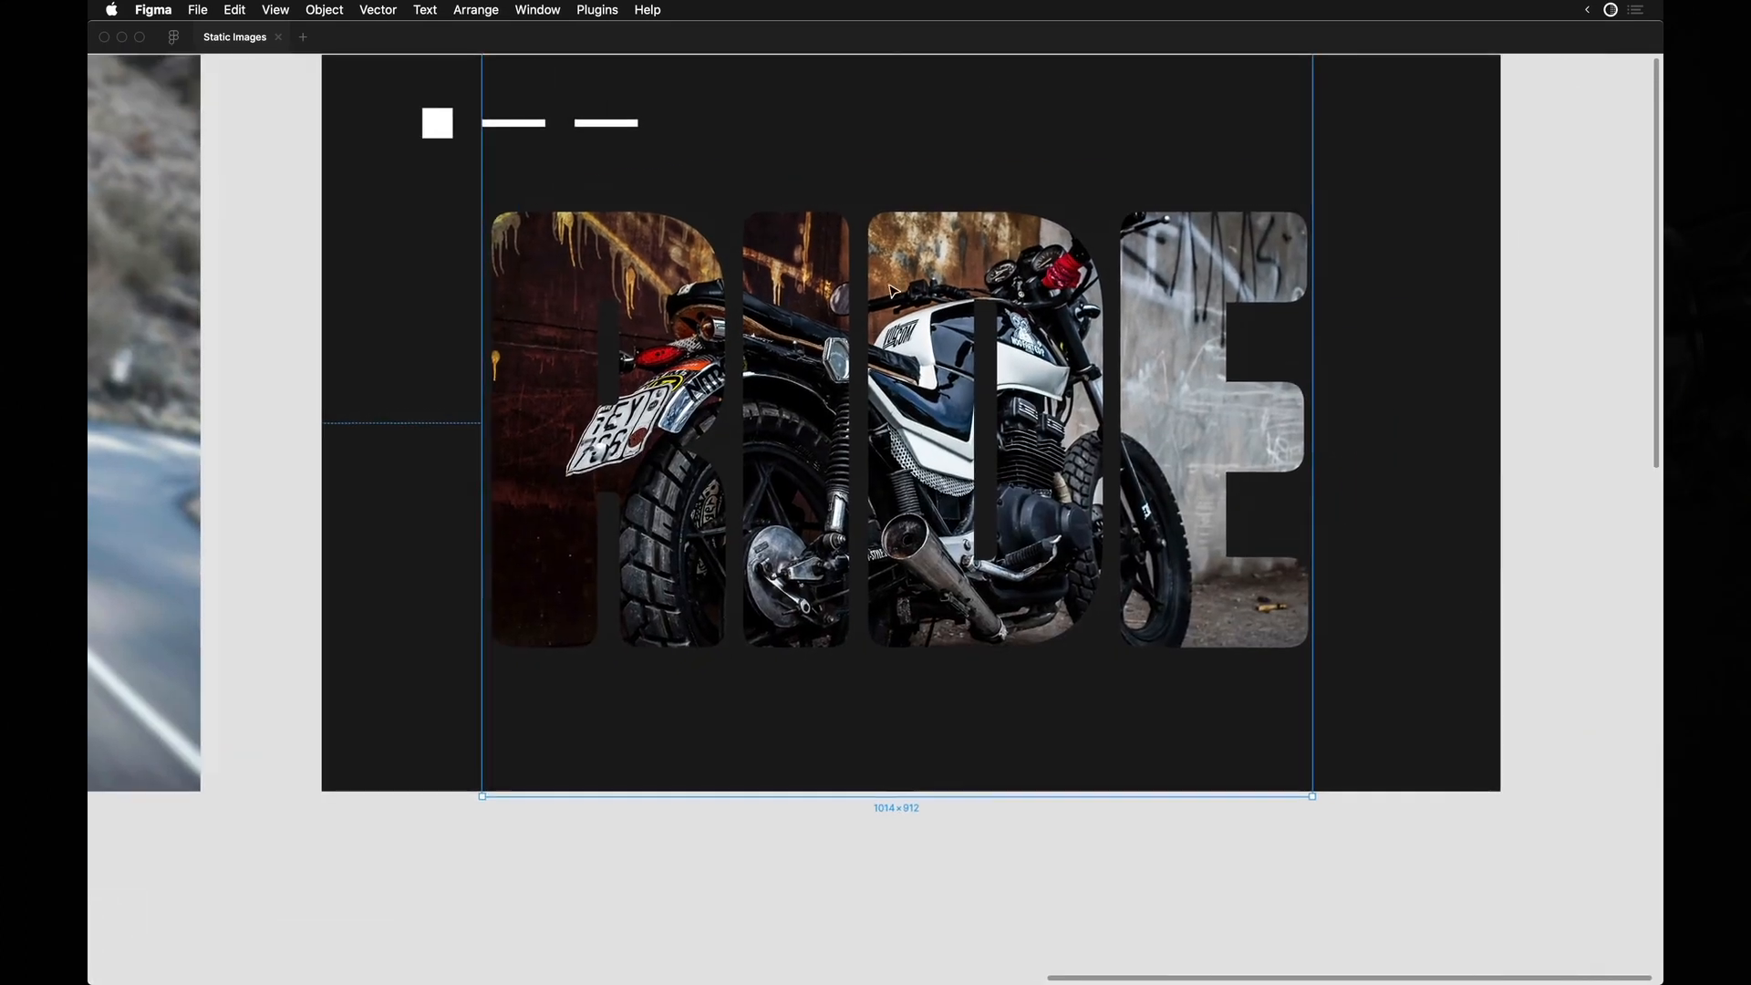
pyautogui.scroll(-3, 461, 903)
pyautogui.scroll(3, 512, 758)
pyautogui.press('super+backslash')
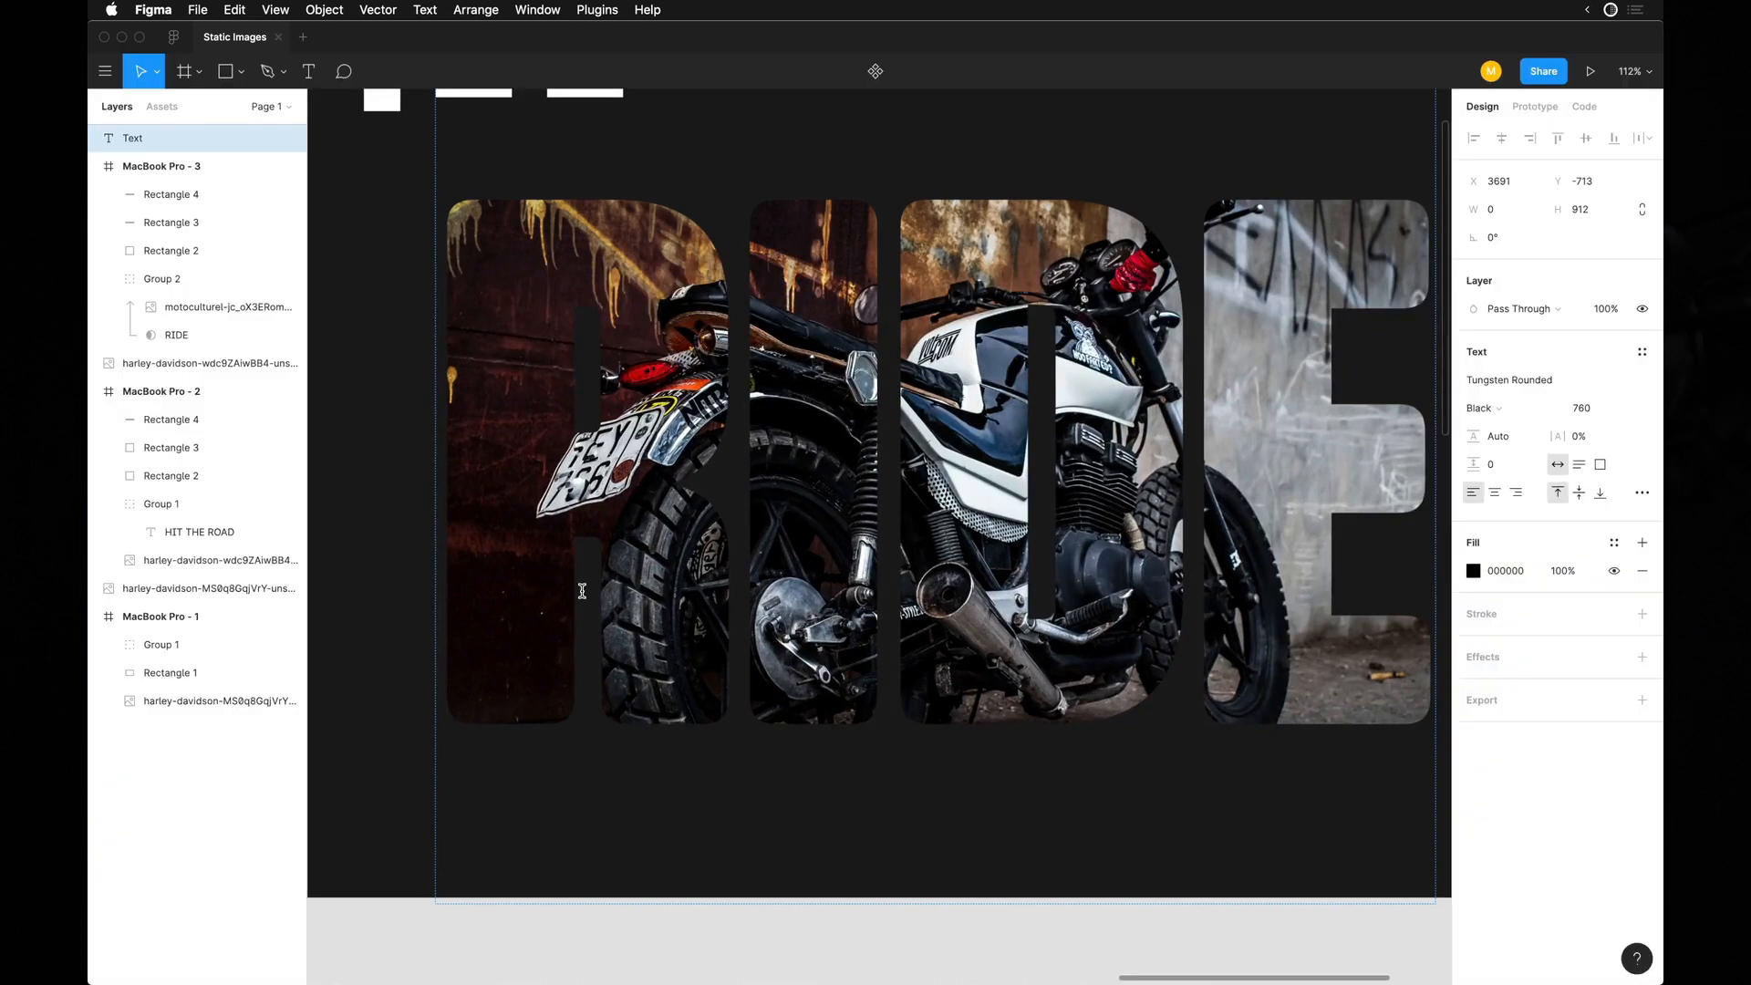
pyautogui.scroll(1, 807, 474)
pyautogui.hscroll(-1, 807, 474)
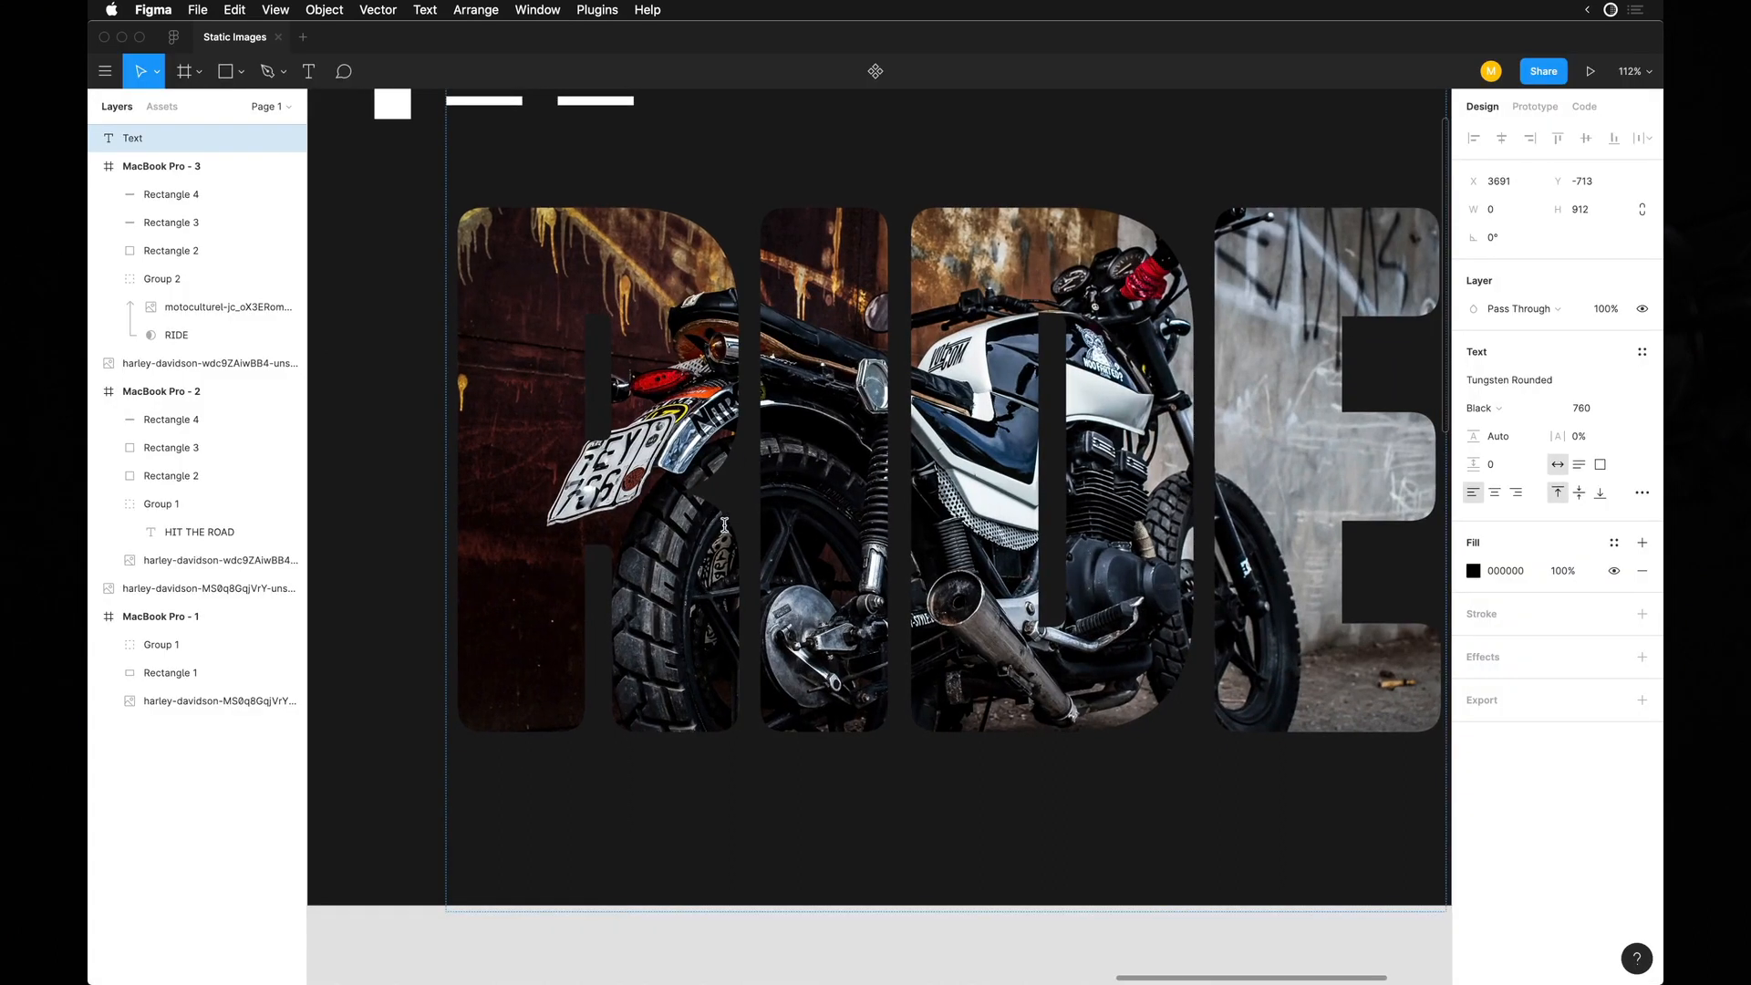
pyautogui.scroll(5, 732, 678)
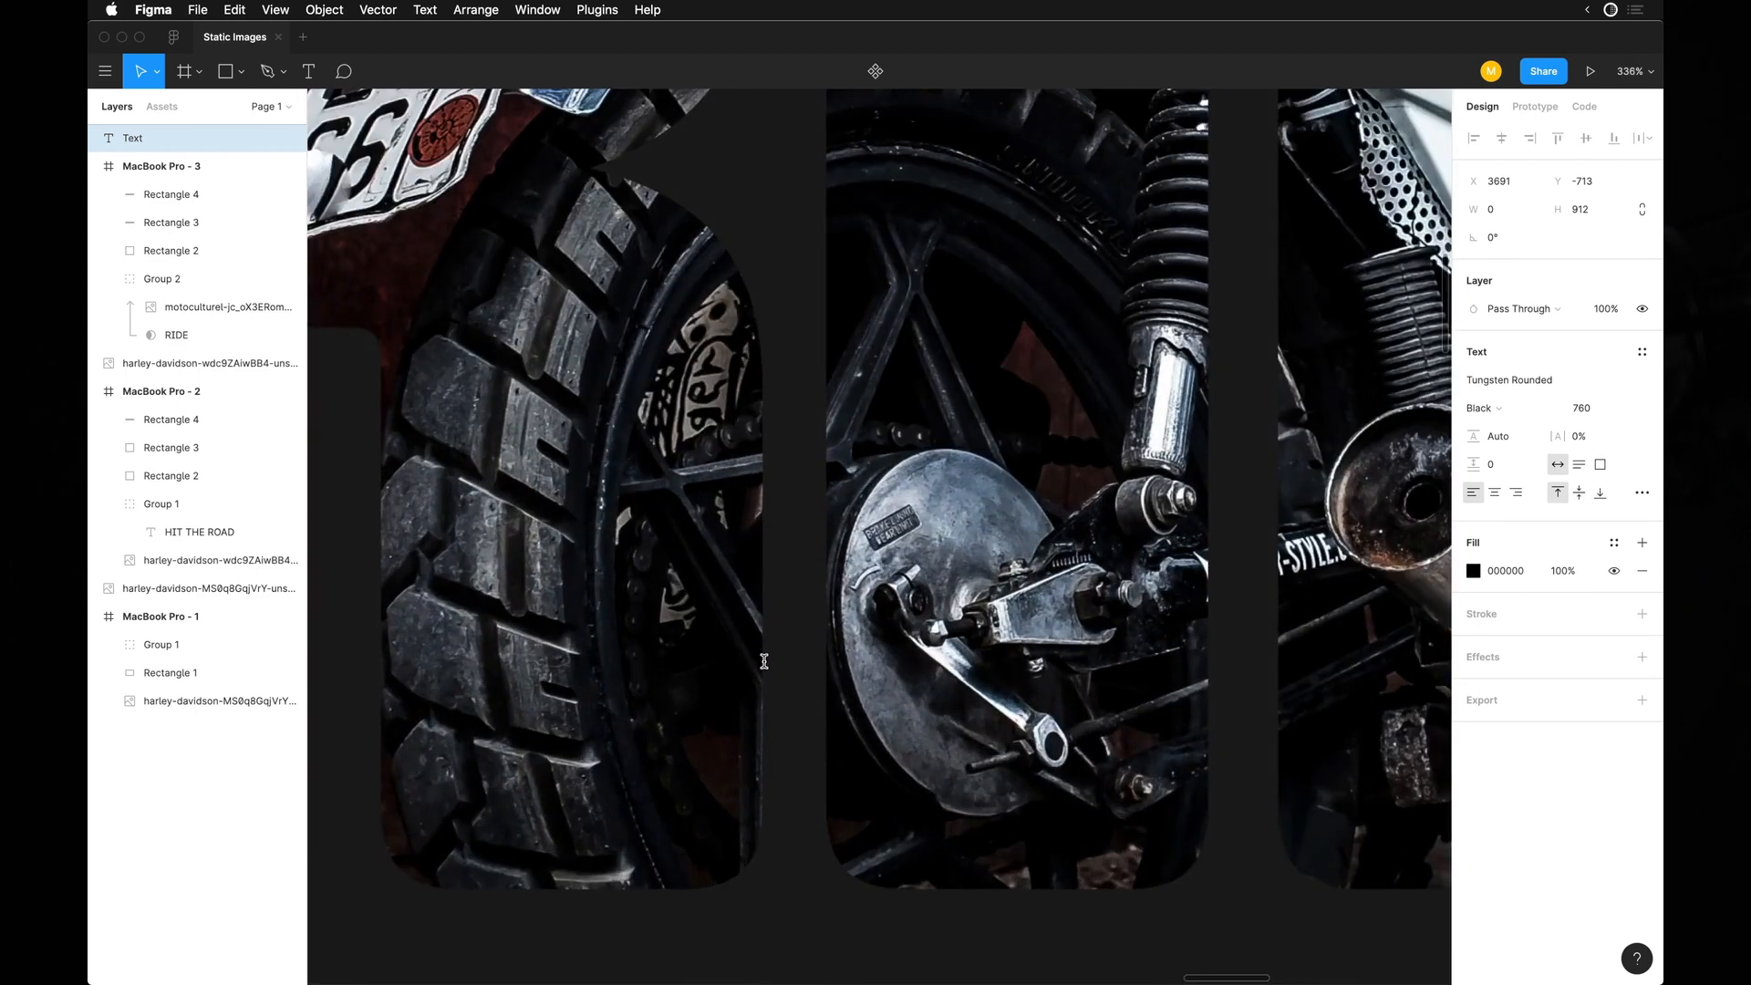
pyautogui.scroll(-5, 764, 660)
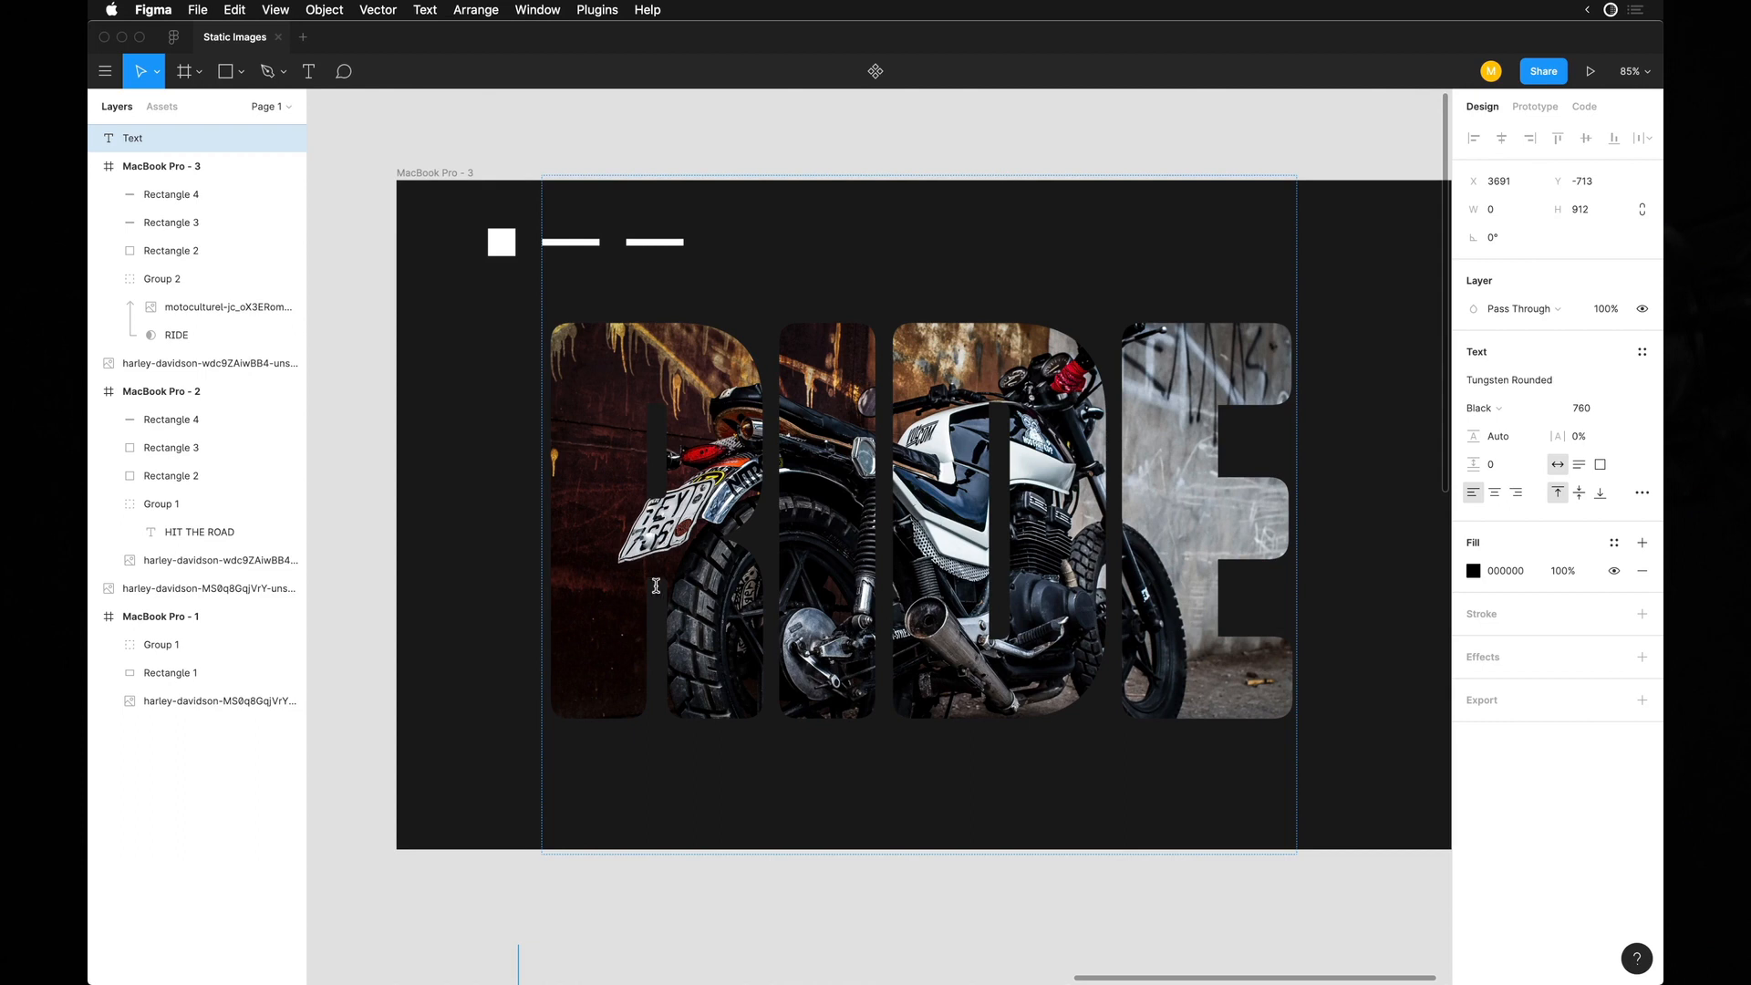
# Add a linear gradient fill over the masked photo, running diagonally from the base of the R to the upper part of the D.
pyautogui.click(264, 335)
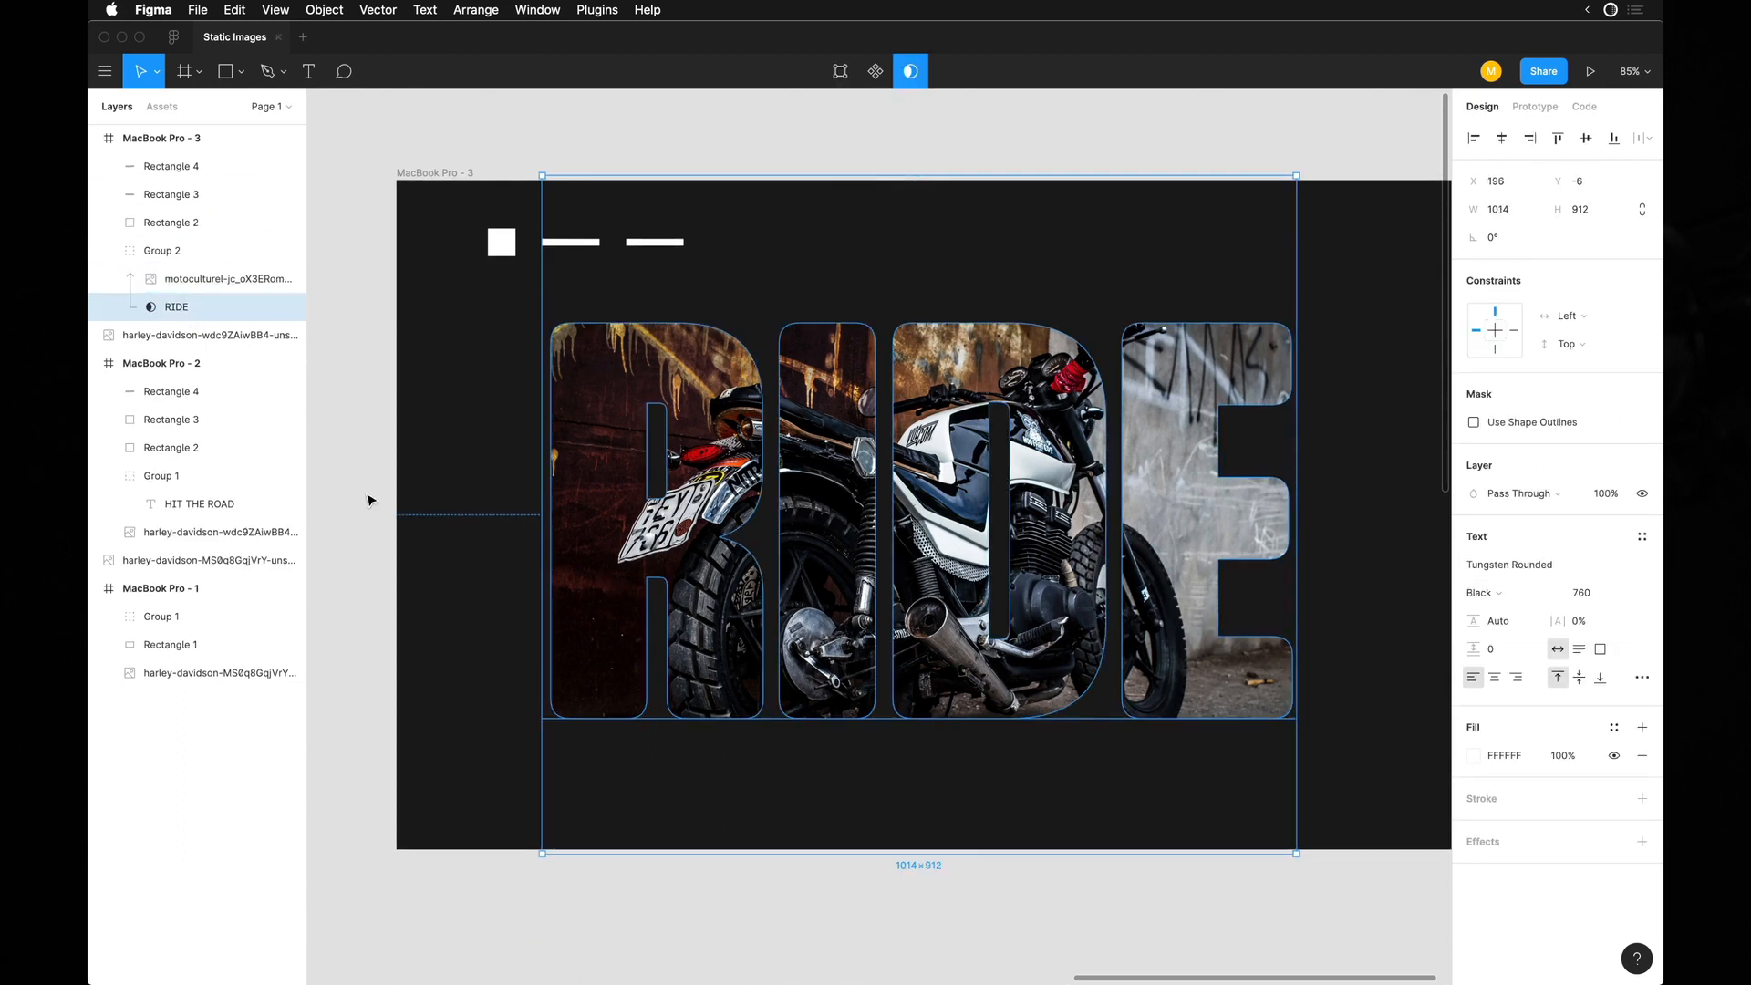
pyautogui.click(203, 281)
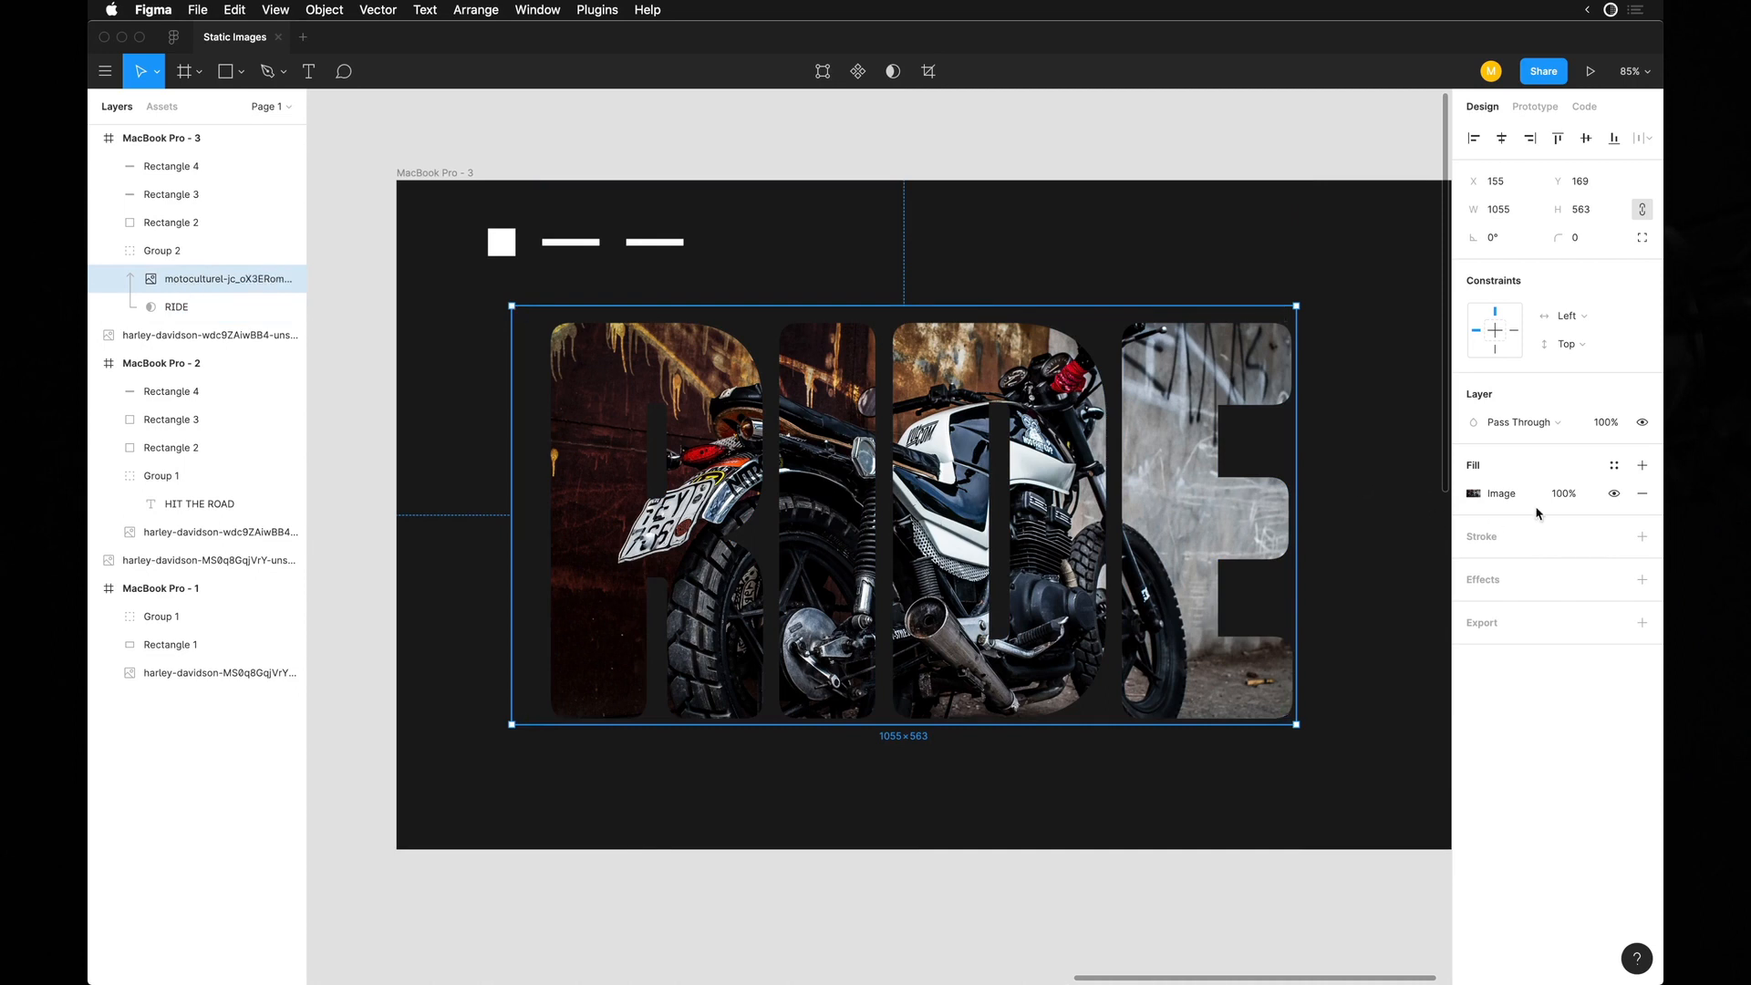
pyautogui.click(1642, 466)
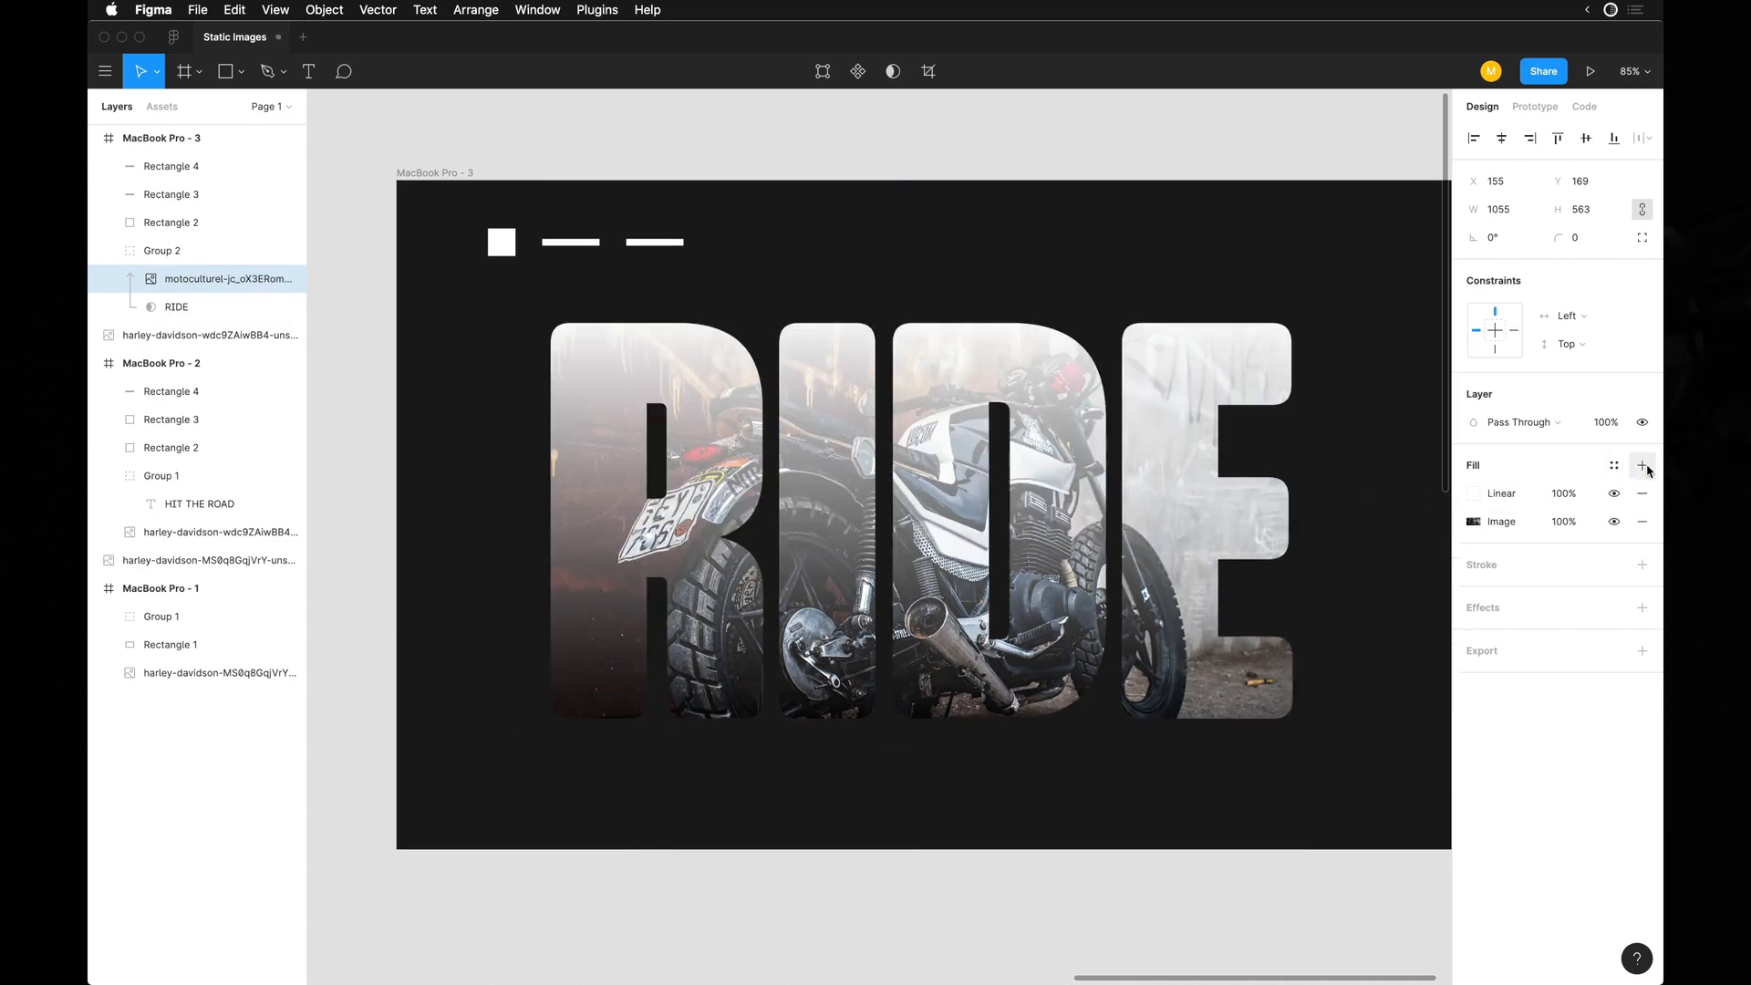
pyautogui.click(1474, 494)
pyautogui.click(910, 305)
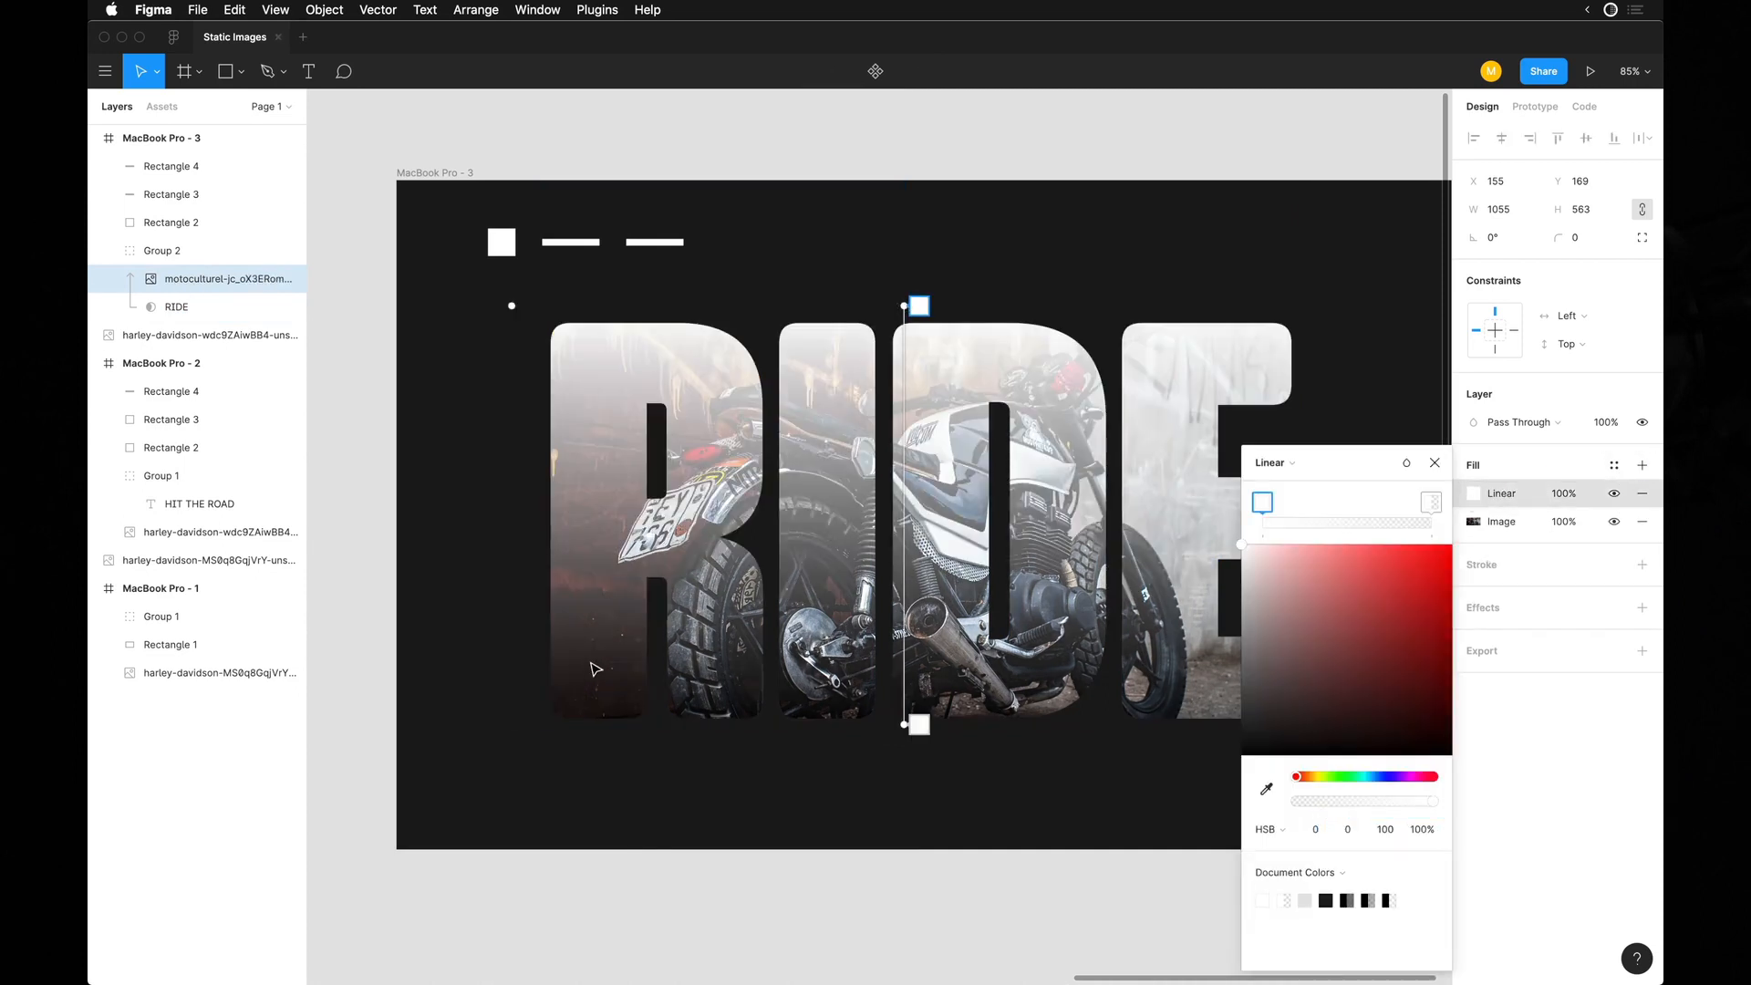
pyautogui.moveTo(884, 302); pyautogui.dragTo(591, 722)
pyautogui.moveTo(905, 725); pyautogui.dragTo(1074, 420)
pyautogui.hscroll(2, 992, 457)
# Try the gradient's white starting stop at 10% and 20% opacity, then set it to 0%.
pyautogui.click(1424, 828)
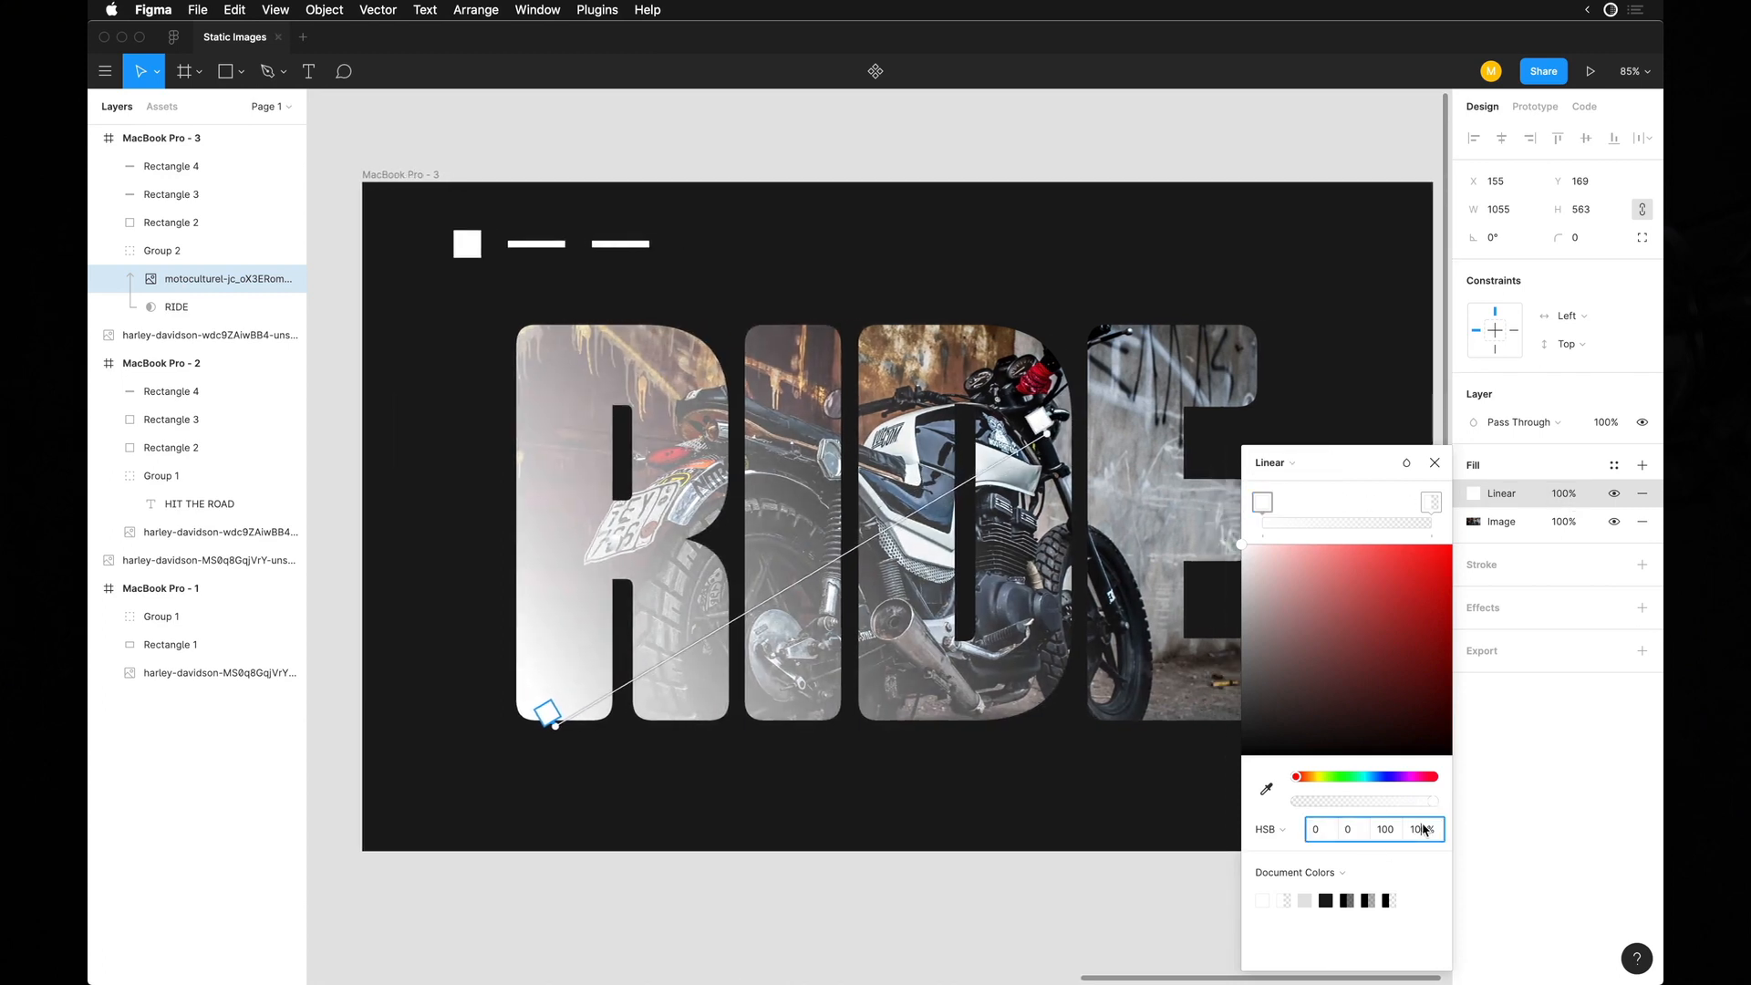
pyautogui.write('0')
pyautogui.press('Return')
pyautogui.click(1428, 836)
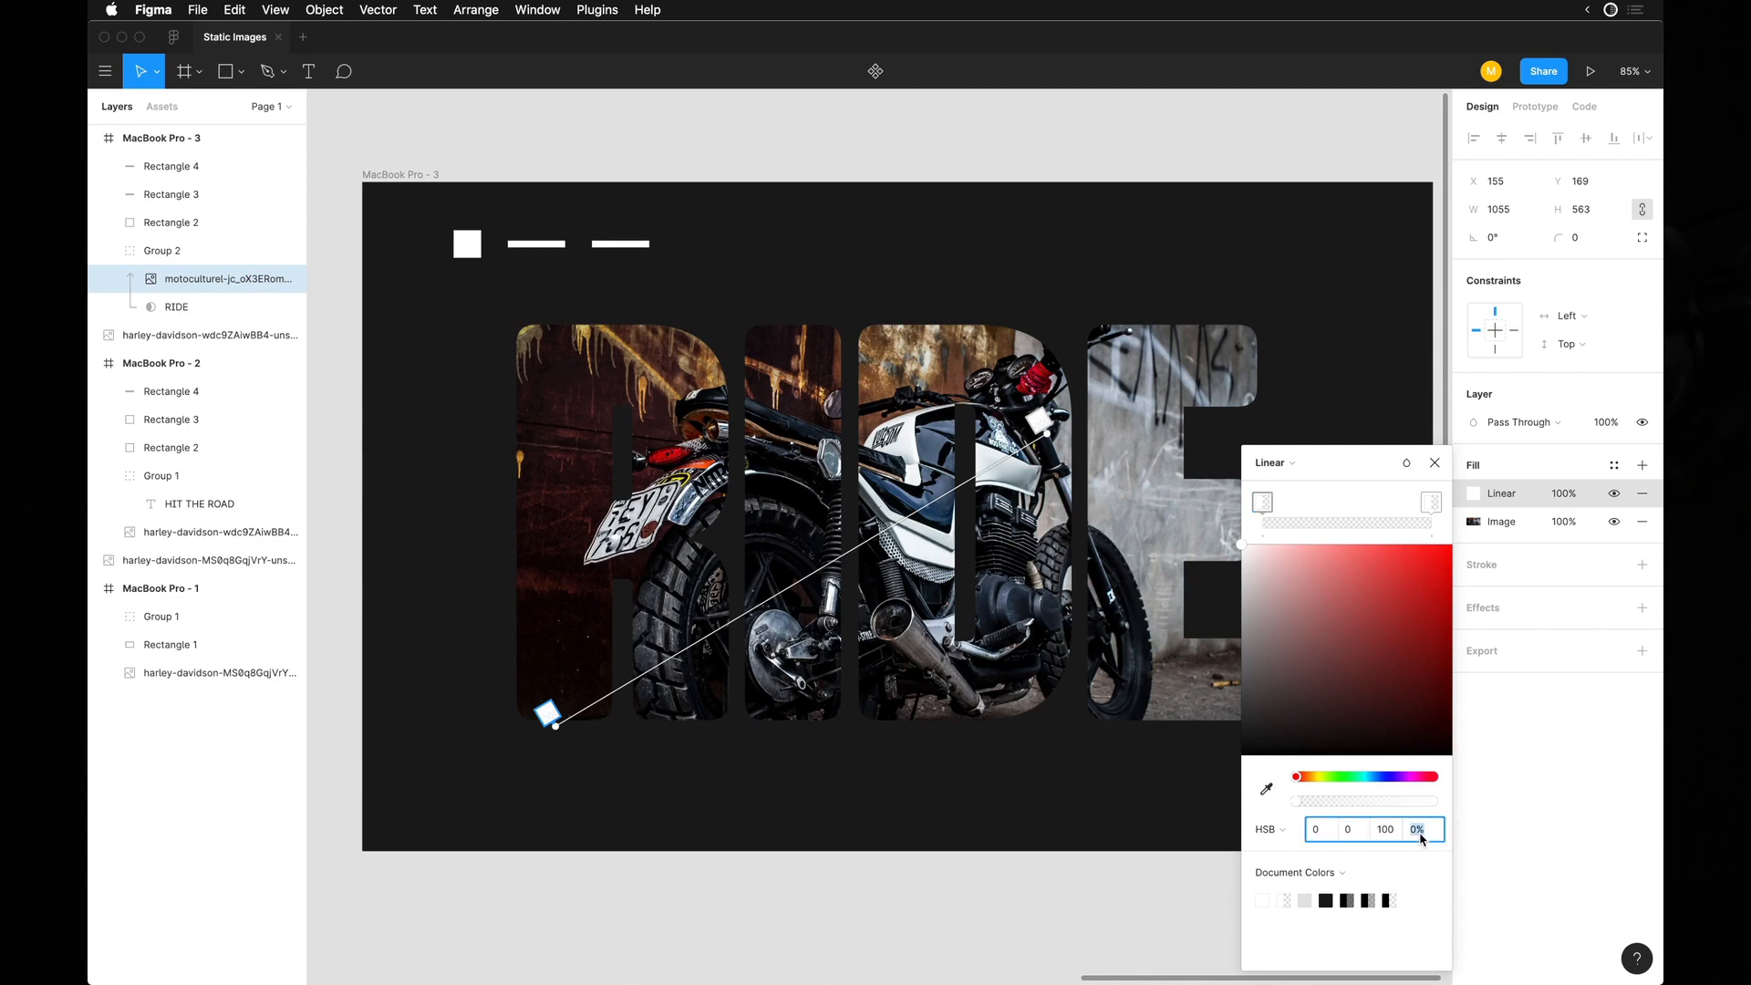
pyautogui.write('10')
pyautogui.press('Return')
pyautogui.write('20')
pyautogui.press('Return')
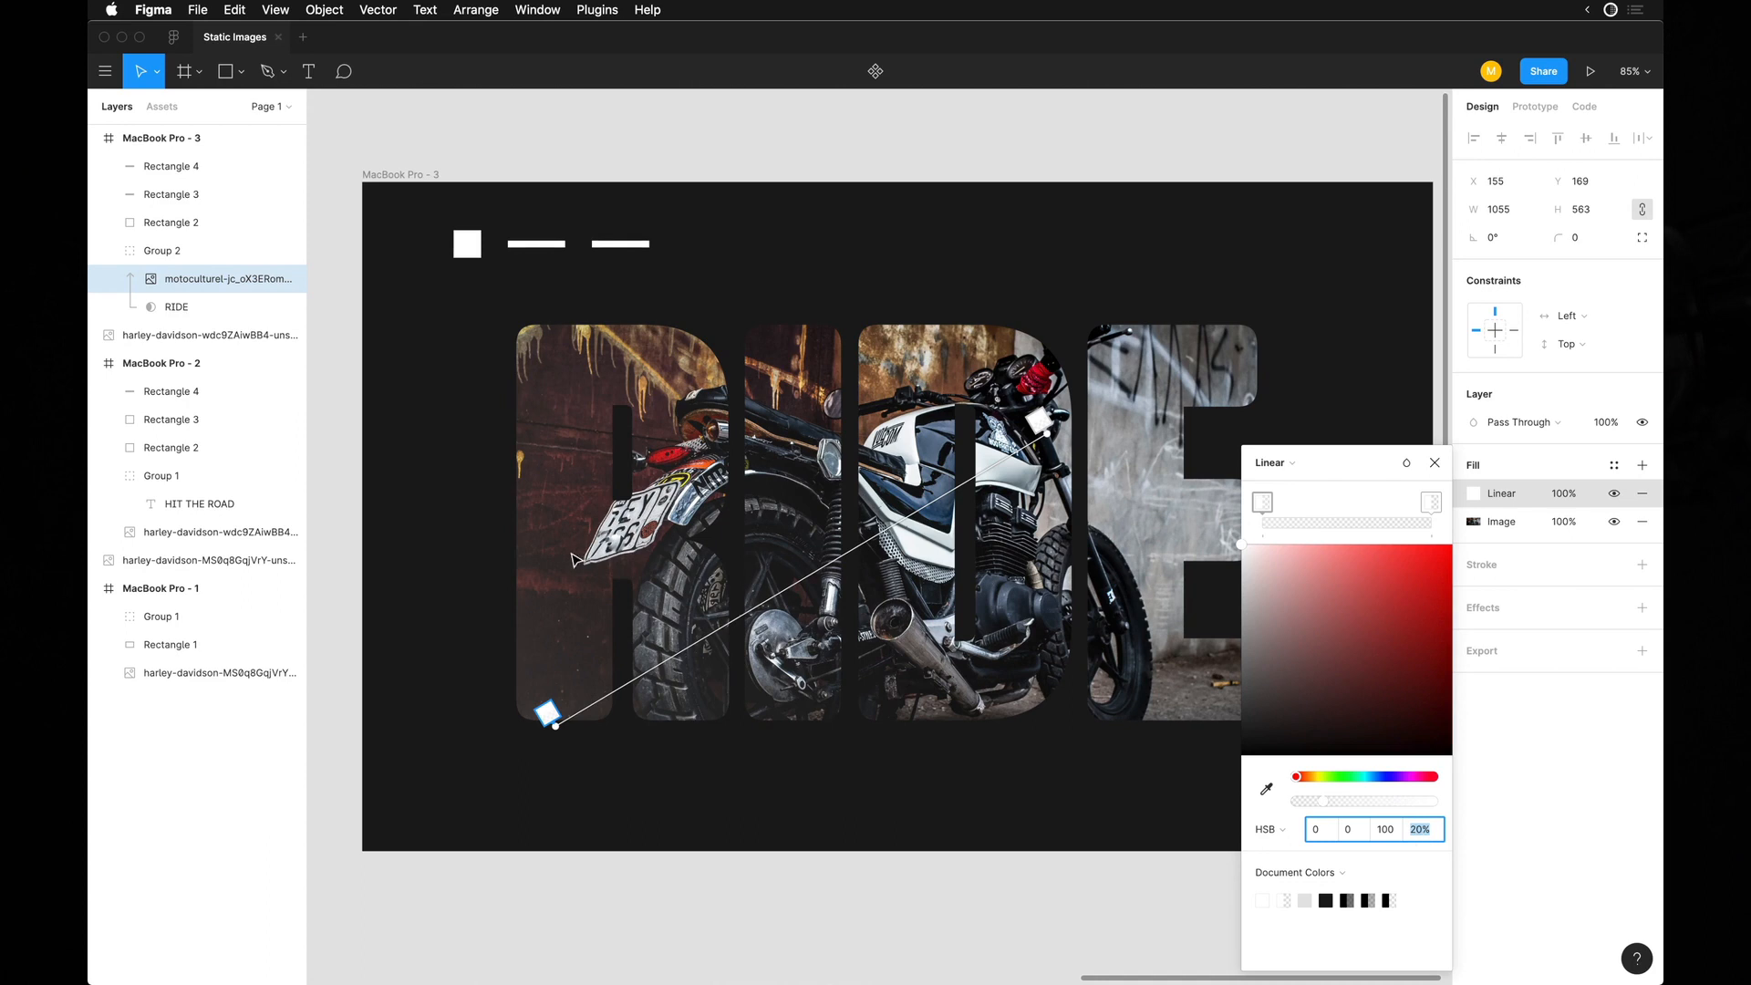
pyautogui.write('0')
pyautogui.press('Return')
# Sample the photo's gray wall (HSB 0, 0, 56) for the gradient stops and set the starting stop's opacity to 40%.
pyautogui.press('i')
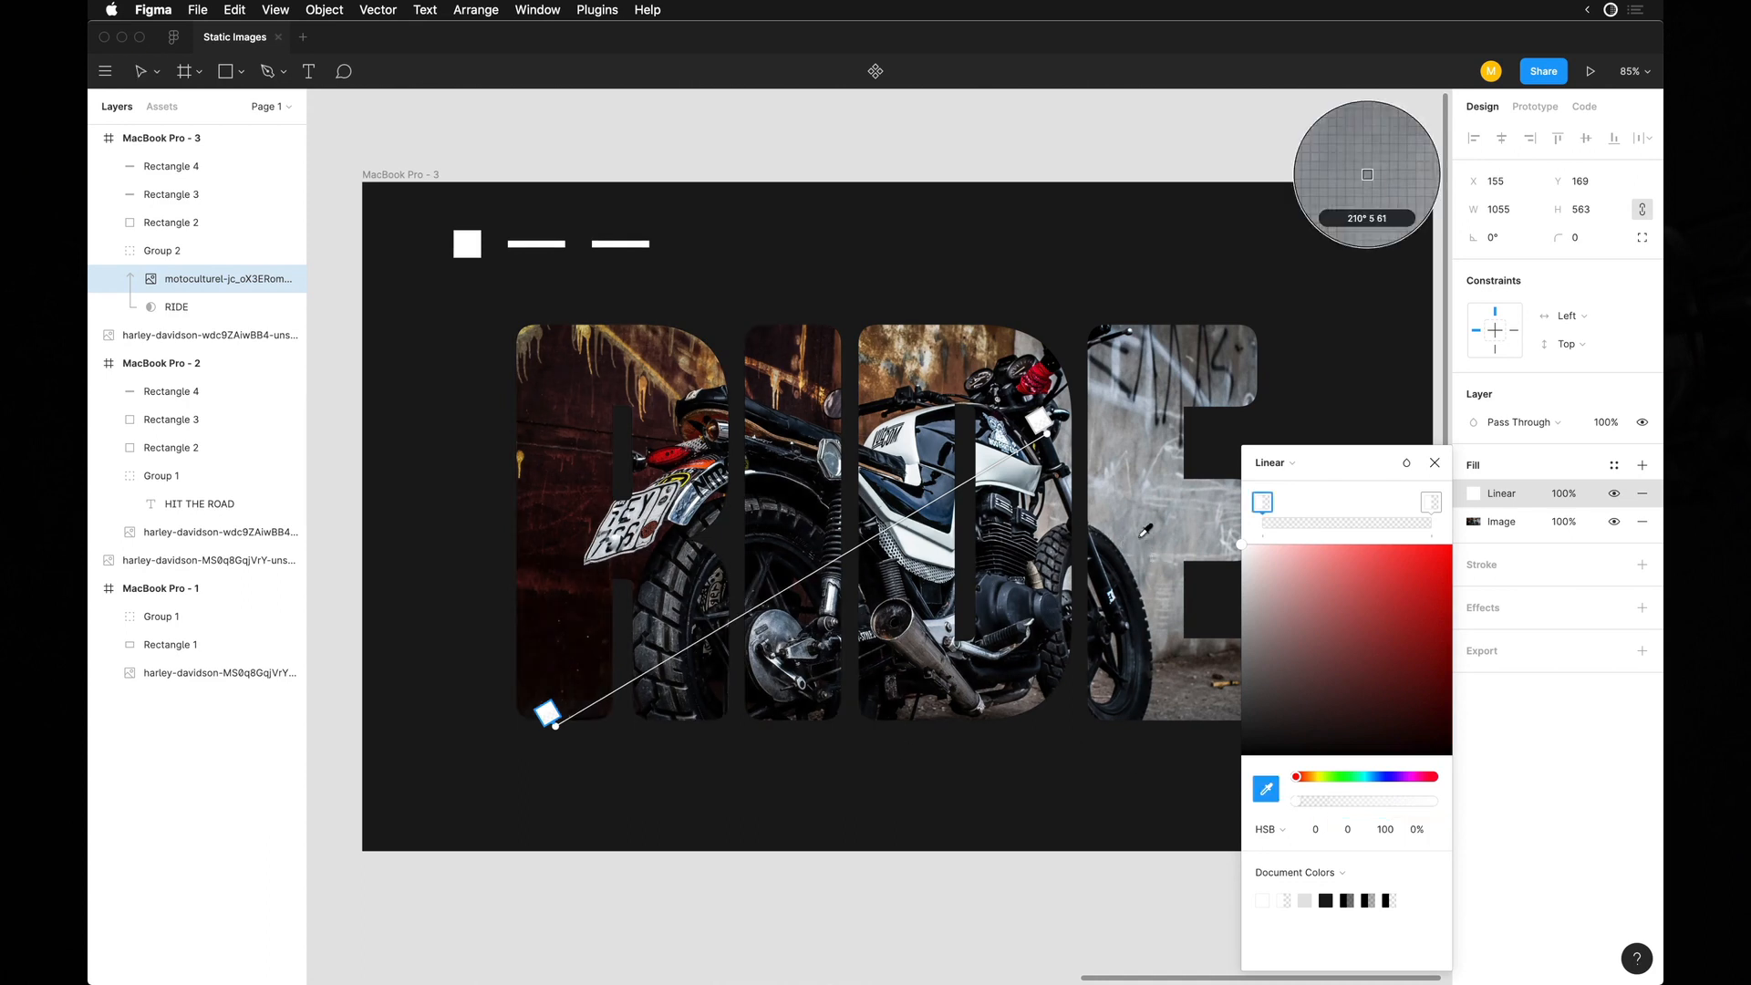
pyautogui.click(1140, 460)
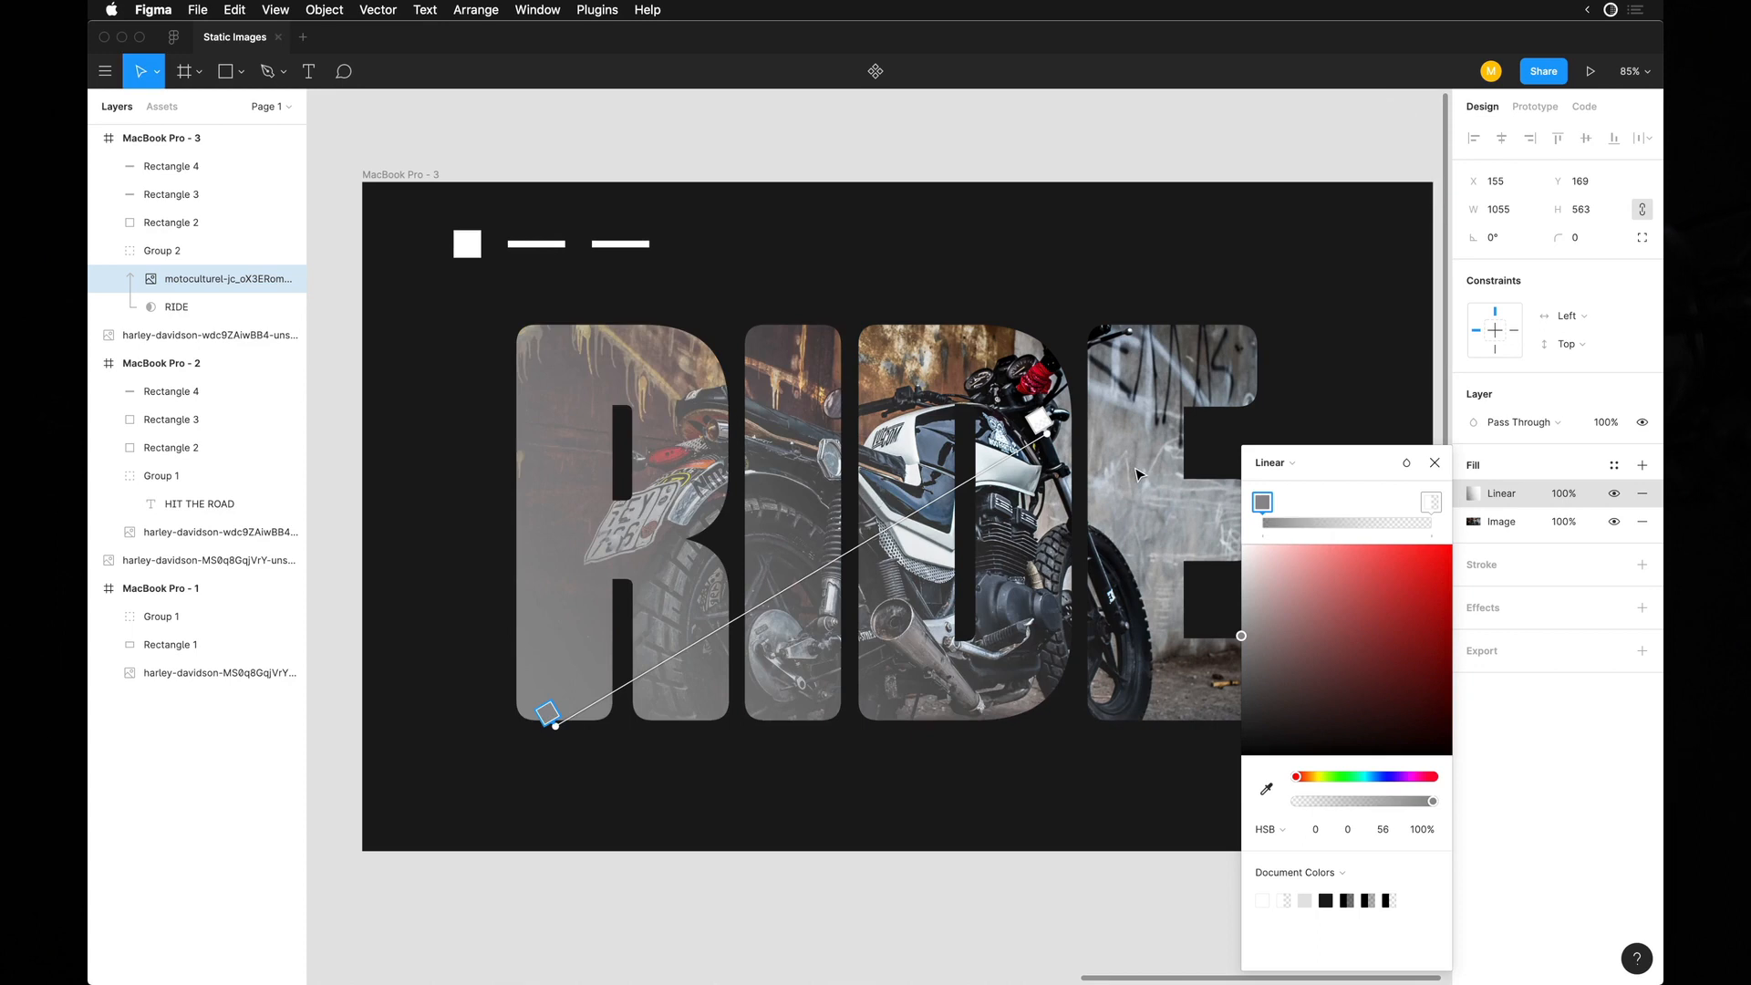
pyautogui.click(1424, 829)
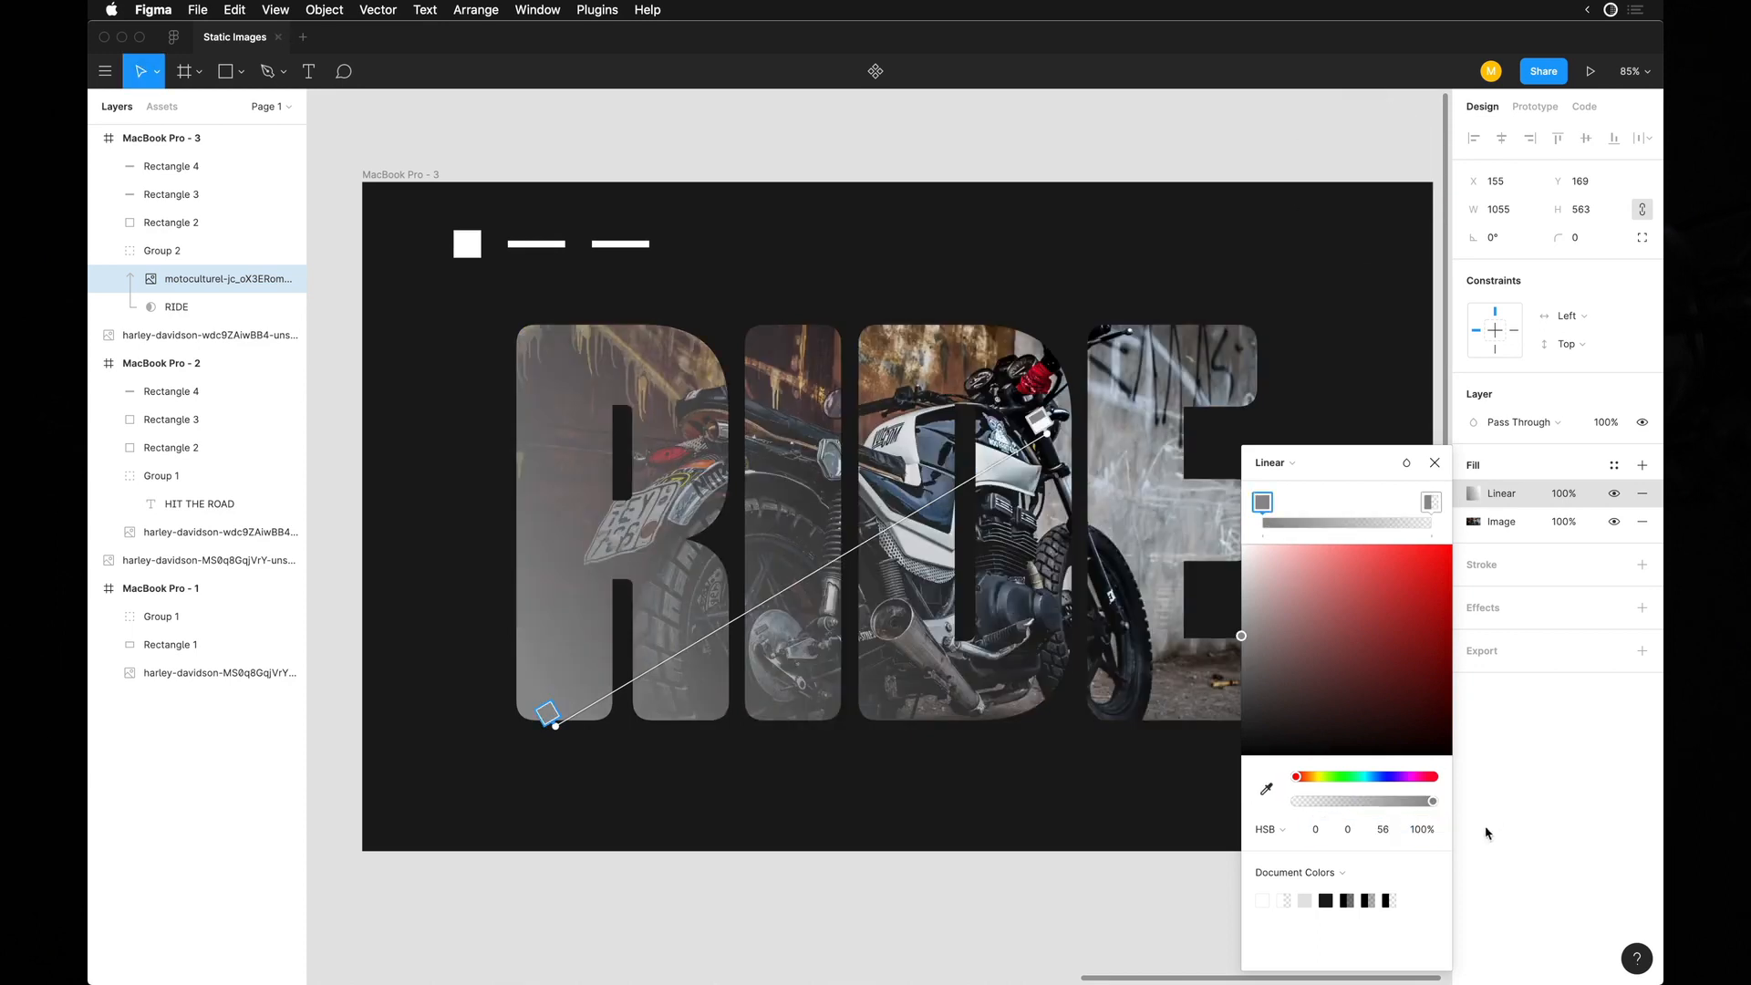
pyautogui.click(1436, 830)
pyautogui.hotkey('shift', 'Down')
pyautogui.hotkey('shift', 'Down')
pyautogui.hotkey('shift', 'Down')
pyautogui.hotkey('shift', 'Down')
pyautogui.hotkey('shift', 'Down')
pyautogui.hotkey('shift', 'Down')
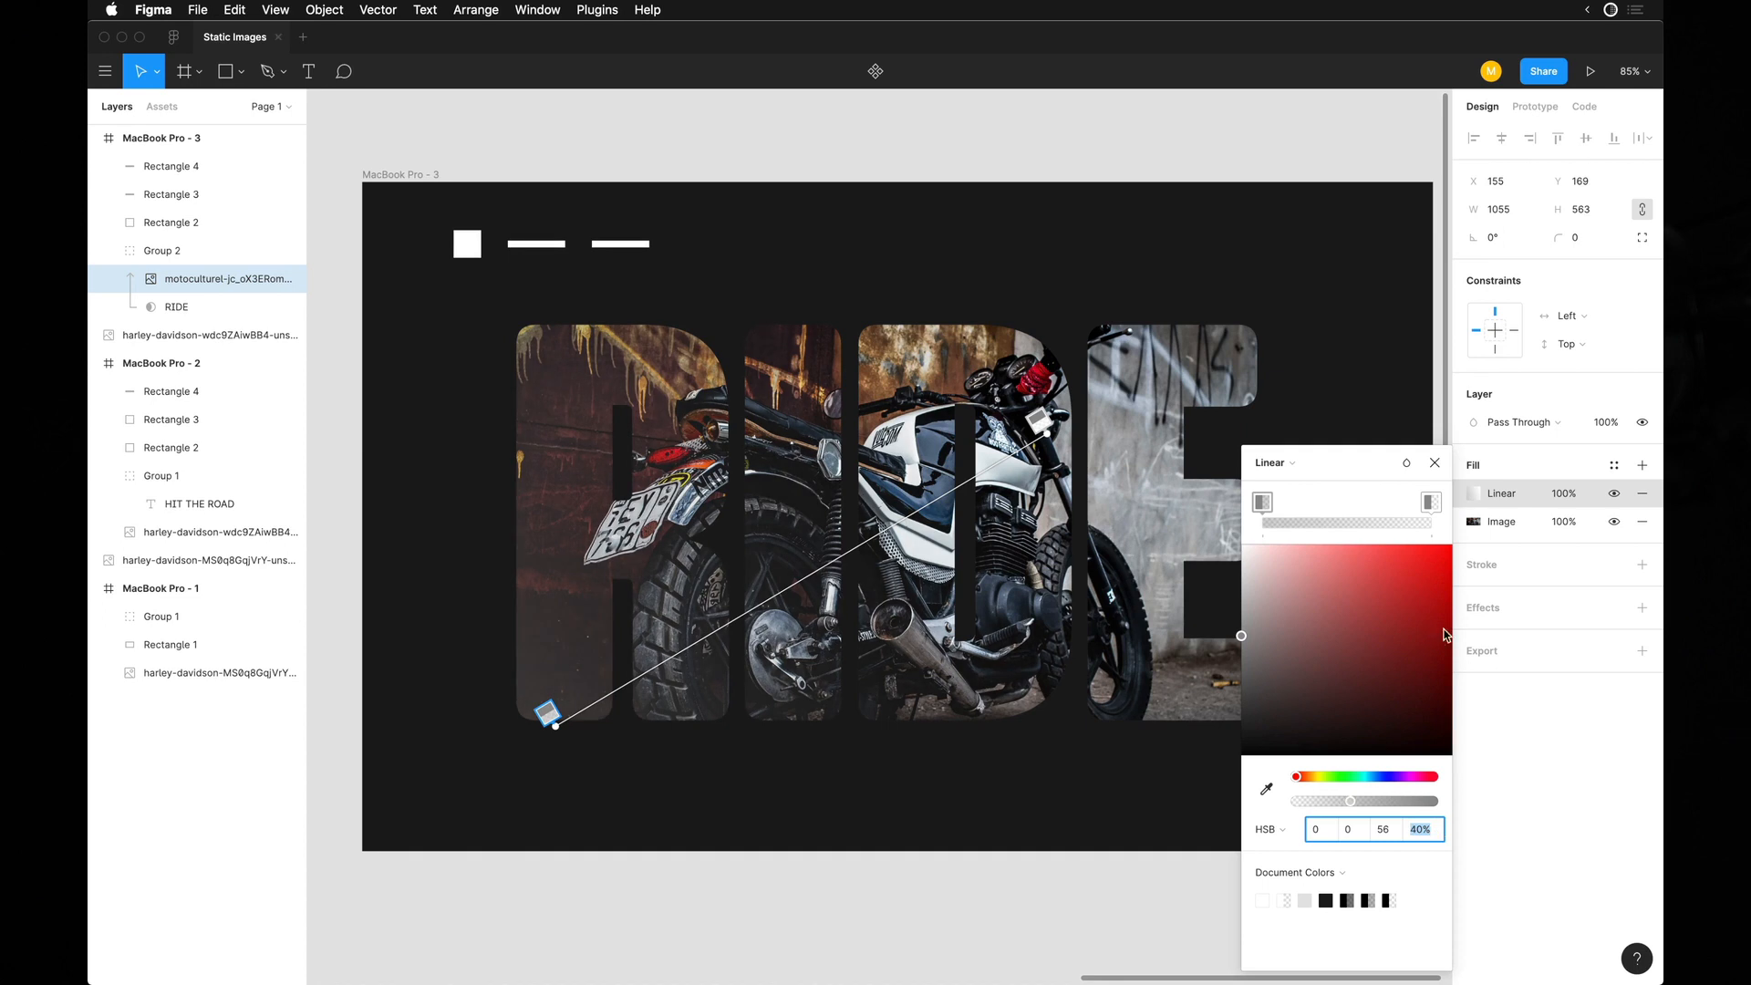
pyautogui.click(1435, 465)
# Change the third frame's background fill to the bright yellow FCFF63.
pyautogui.click(928, 257)
pyautogui.doubleClick(852, 249)
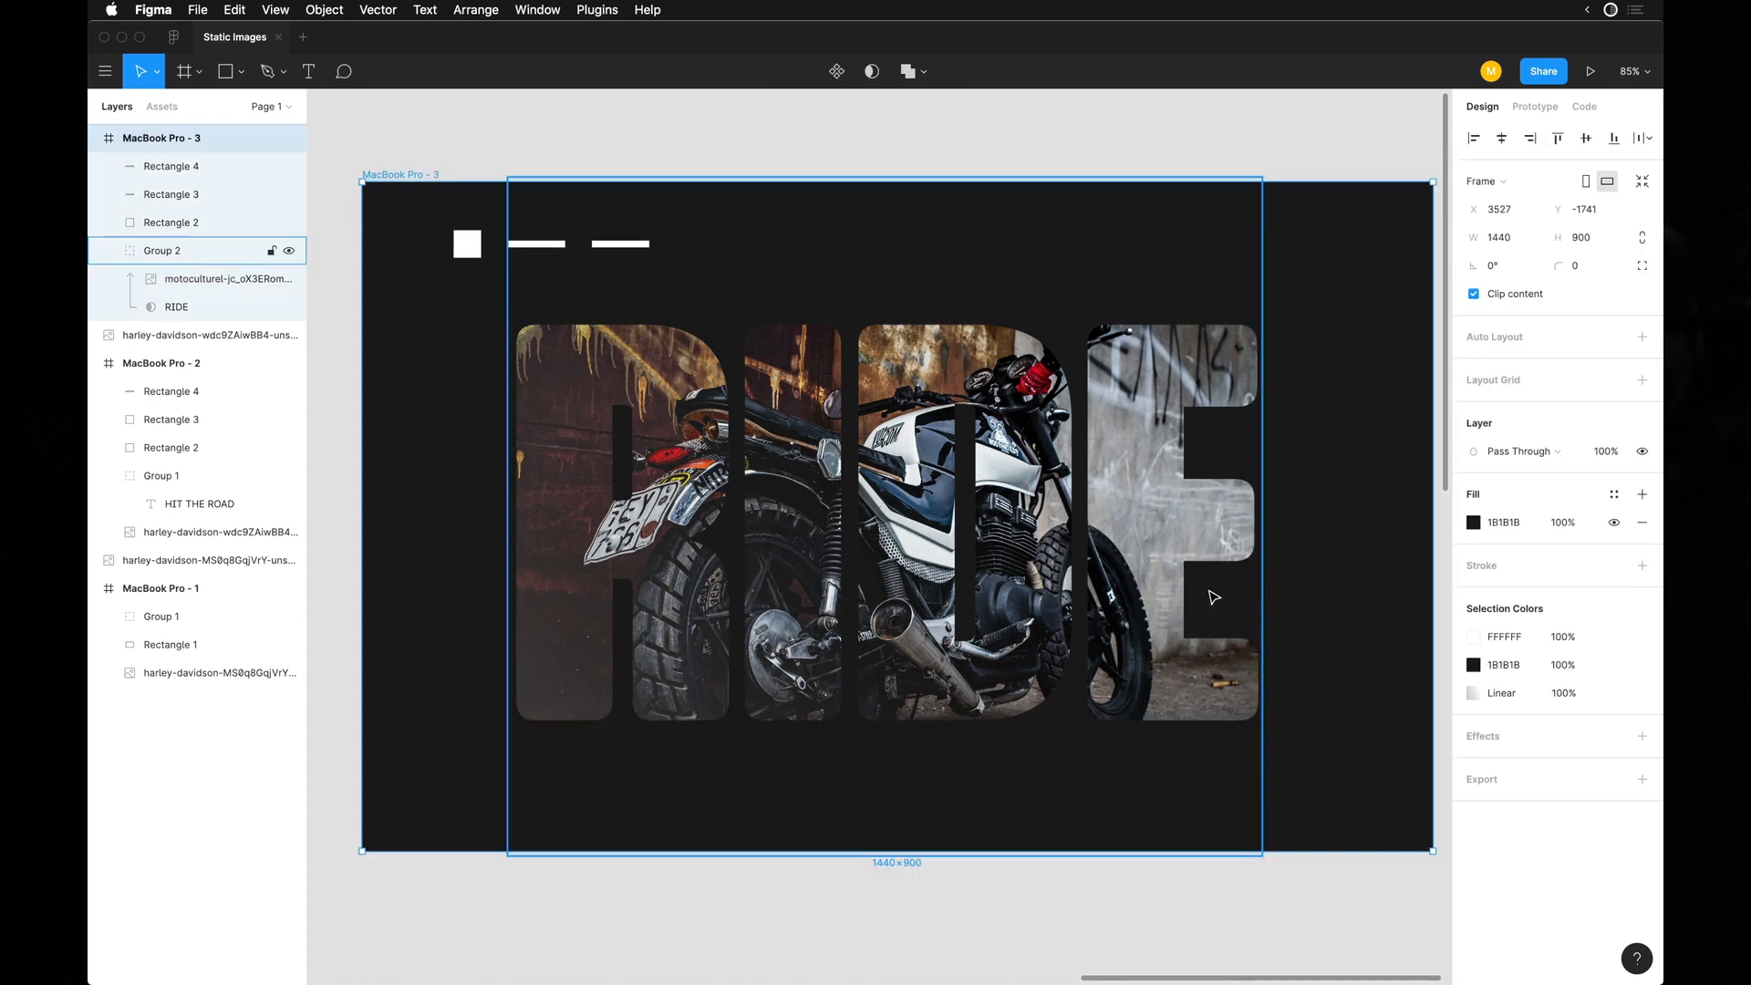
pyautogui.click(1473, 665)
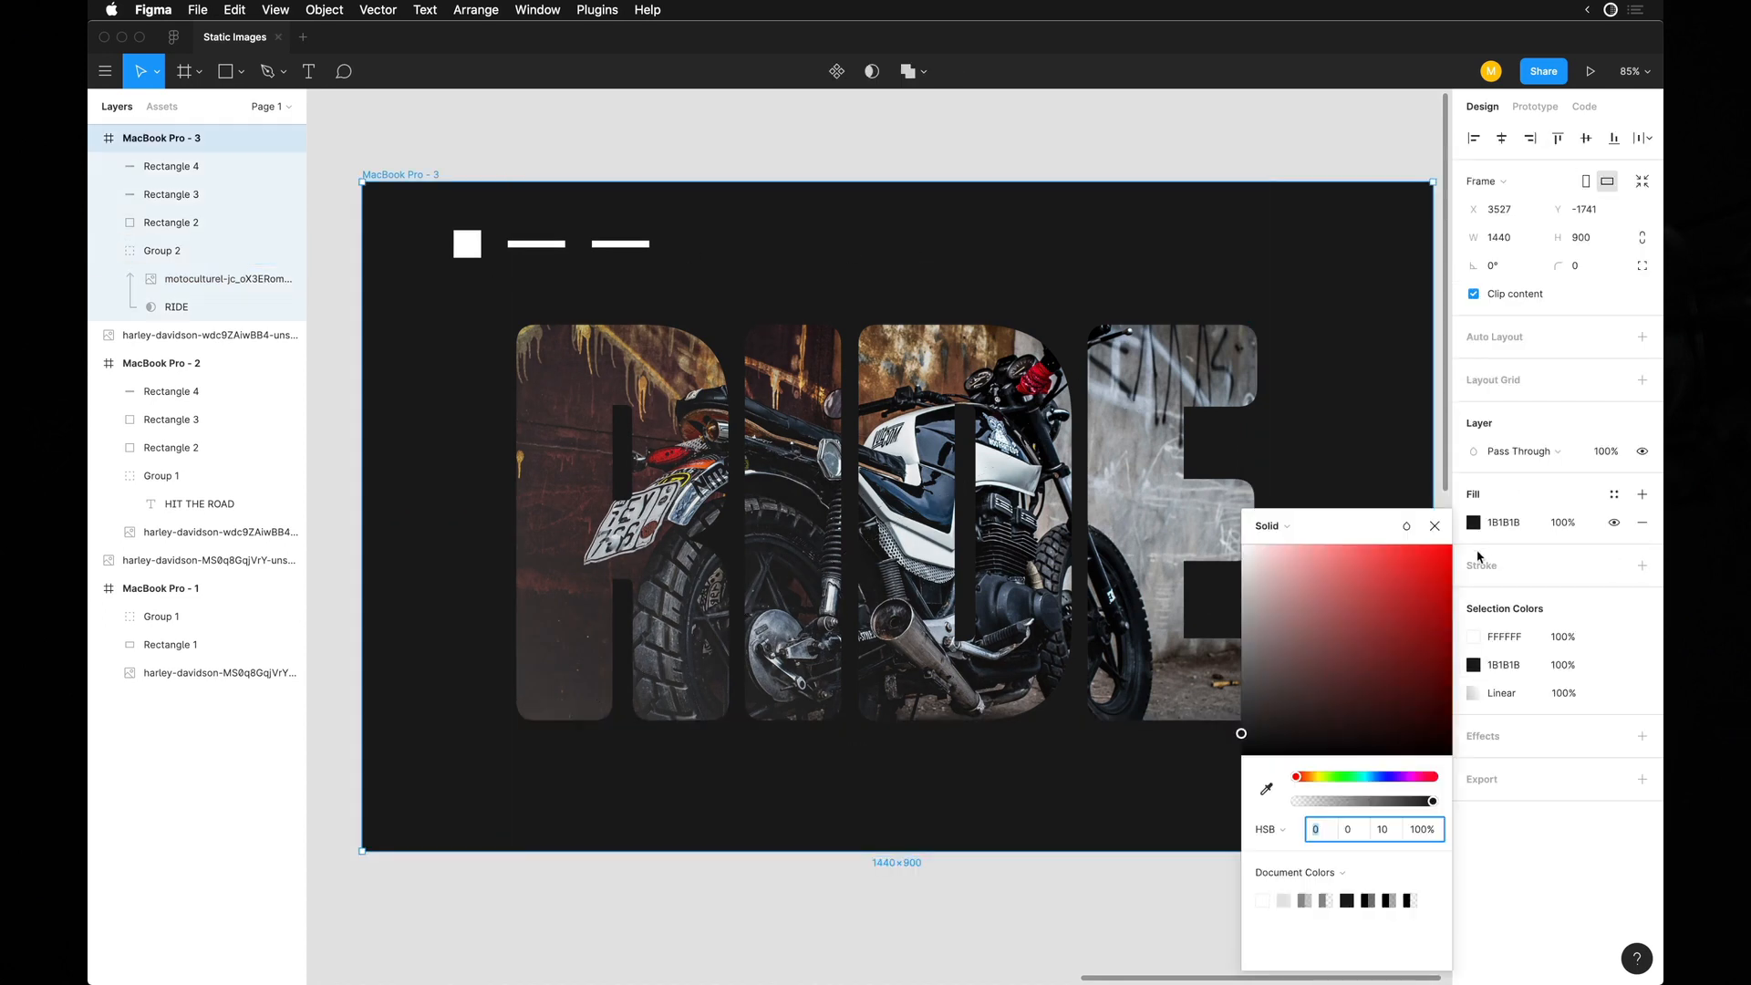
pyautogui.click(1473, 522)
pyautogui.click(1272, 619)
pyautogui.moveTo(1272, 634); pyautogui.dragTo(1370, 543)
pyautogui.moveTo(1300, 776); pyautogui.dragTo(1319, 777)
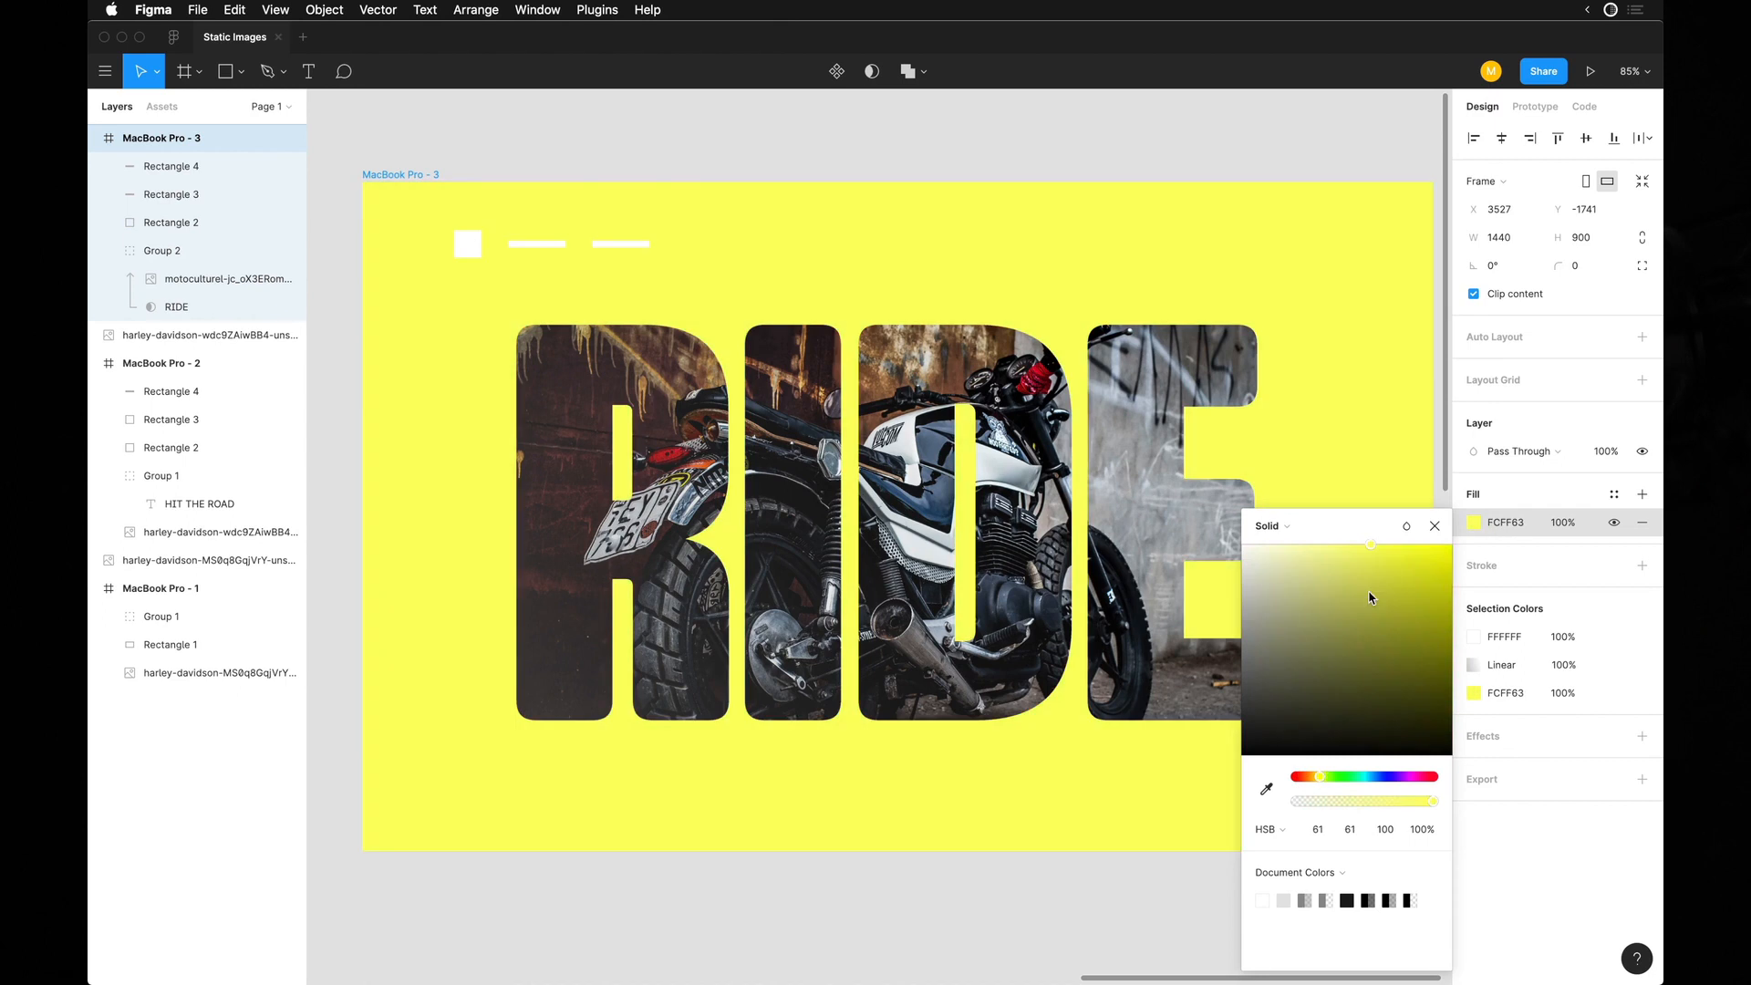
# Soften the third frame's background to pale yellow and recolor its header square and two bars with dark brown sampled from the R.
pyautogui.moveTo(1413, 577); pyautogui.dragTo(1302, 560)
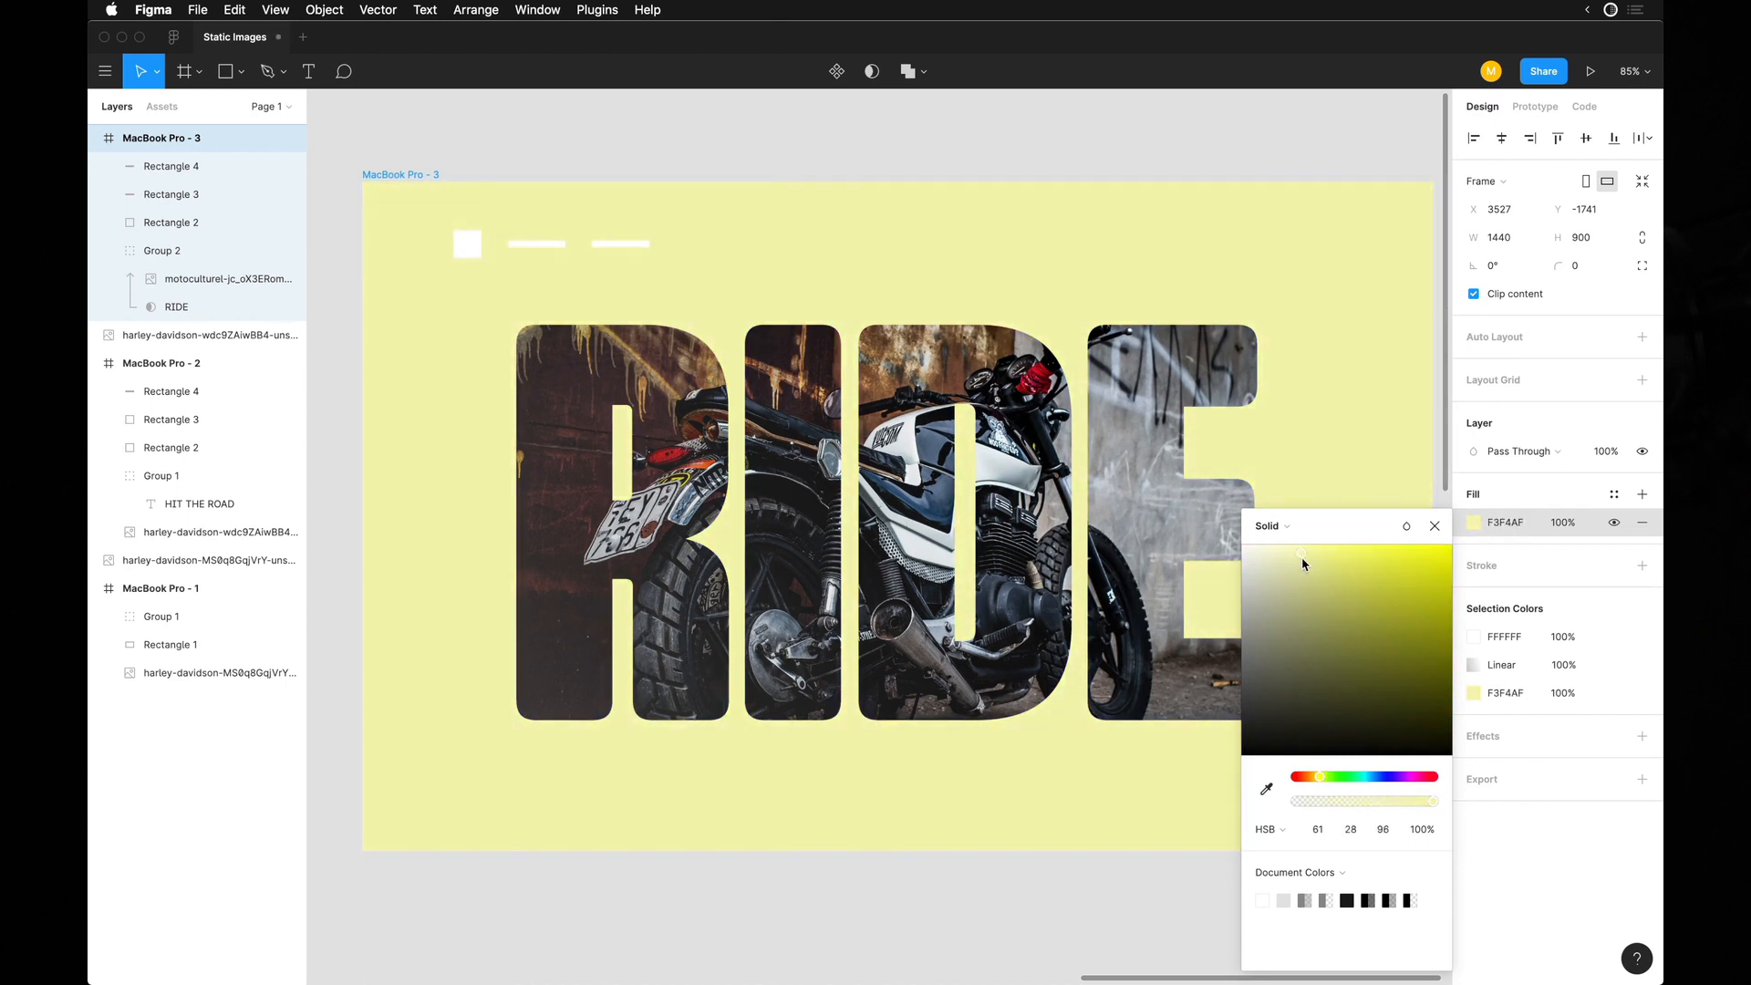
pyautogui.click(821, 144)
pyautogui.click(466, 243)
pyautogui.keyDown('shift'); pyautogui.click(535, 244); pyautogui.keyUp('shift')
pyautogui.keyDown('shift'); pyautogui.click(621, 244); pyautogui.keyUp('shift')
pyautogui.press('i')
pyautogui.click(544, 365)
# Compare the recolored RIDE layout with the HIT THE ROAD frame and inspect the masked lettering up close.
pyautogui.scroll(-5, 544, 366)
pyautogui.click(575, 222)
pyautogui.click(731, 307)
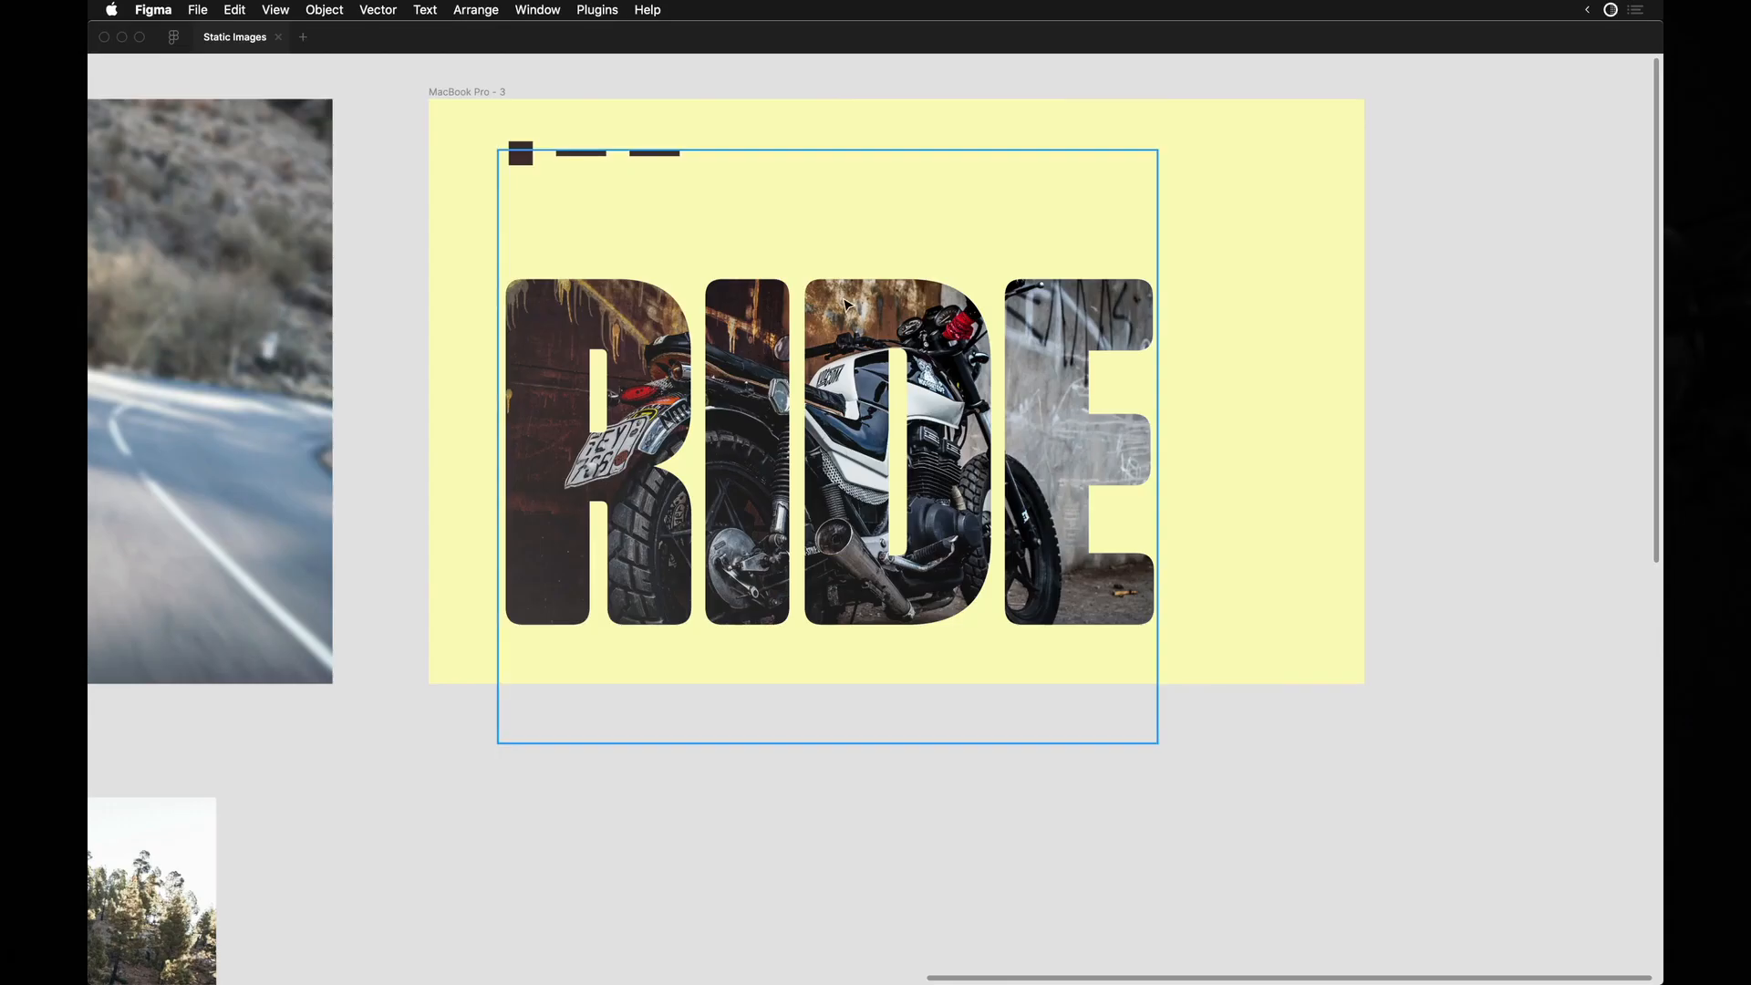
pyautogui.click(867, 365)
pyautogui.hotkey('ctrl', '\\')
pyautogui.scroll(-5, 868, 368)
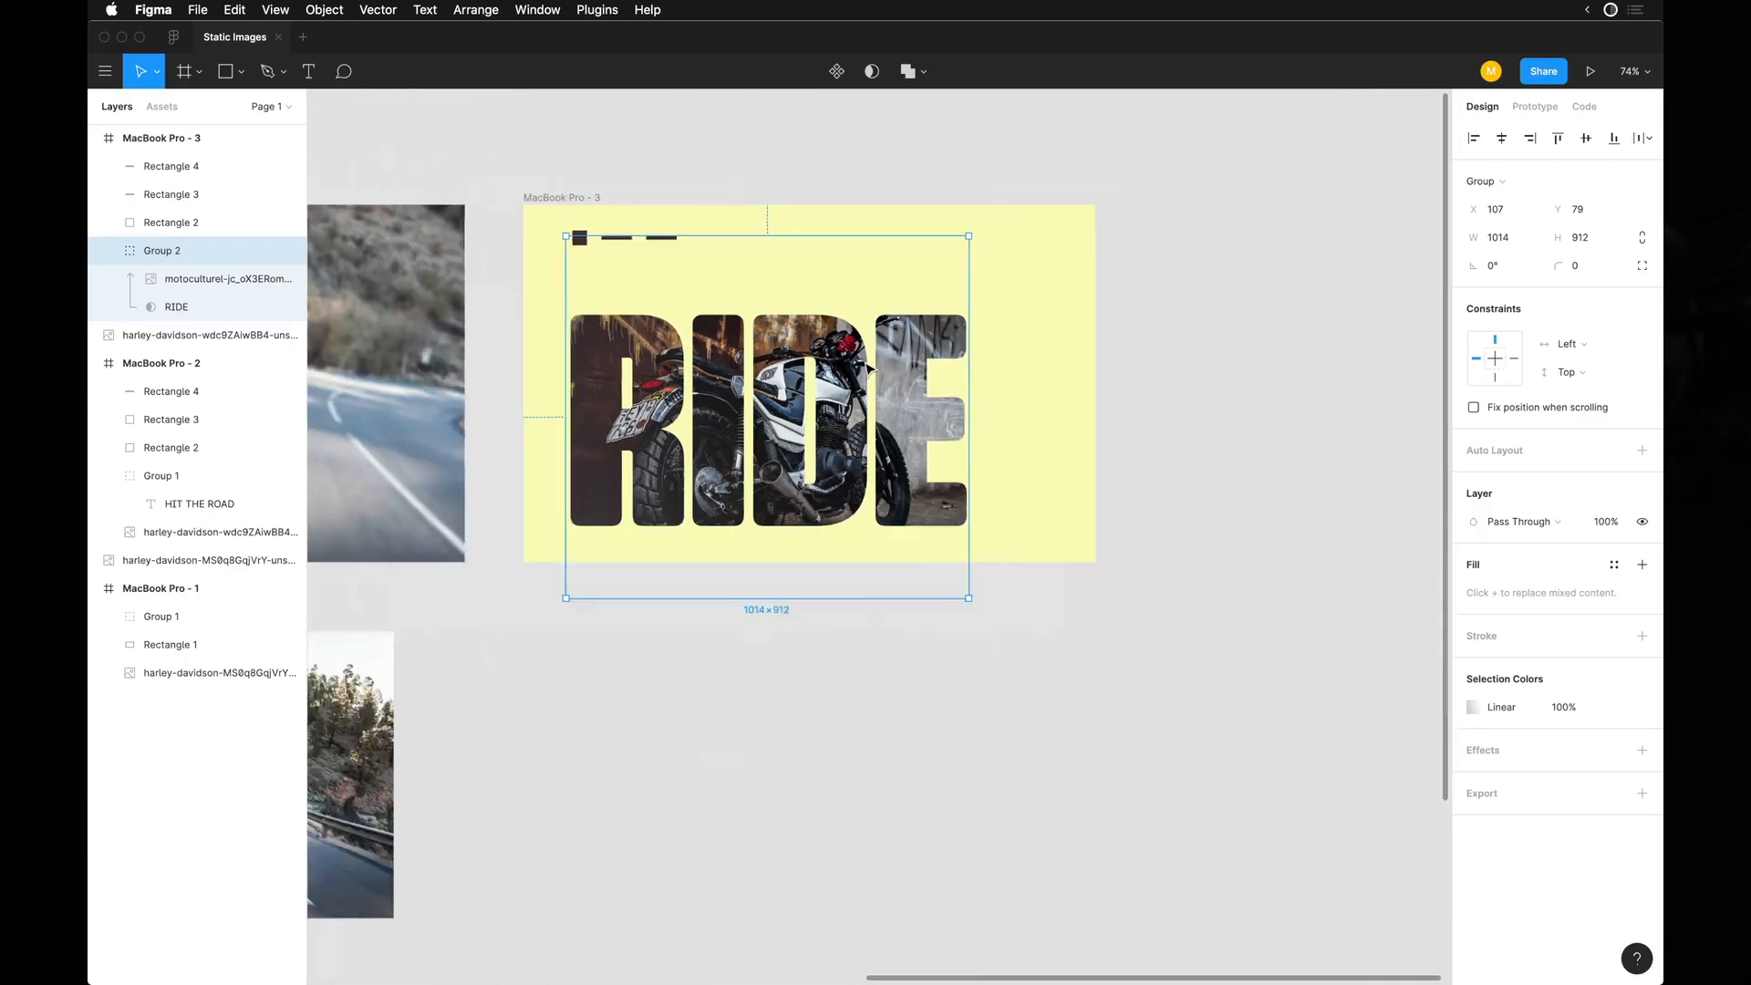
pyautogui.hscroll(-10, 1250, 428)
pyautogui.hscroll(-3, 1249, 429)
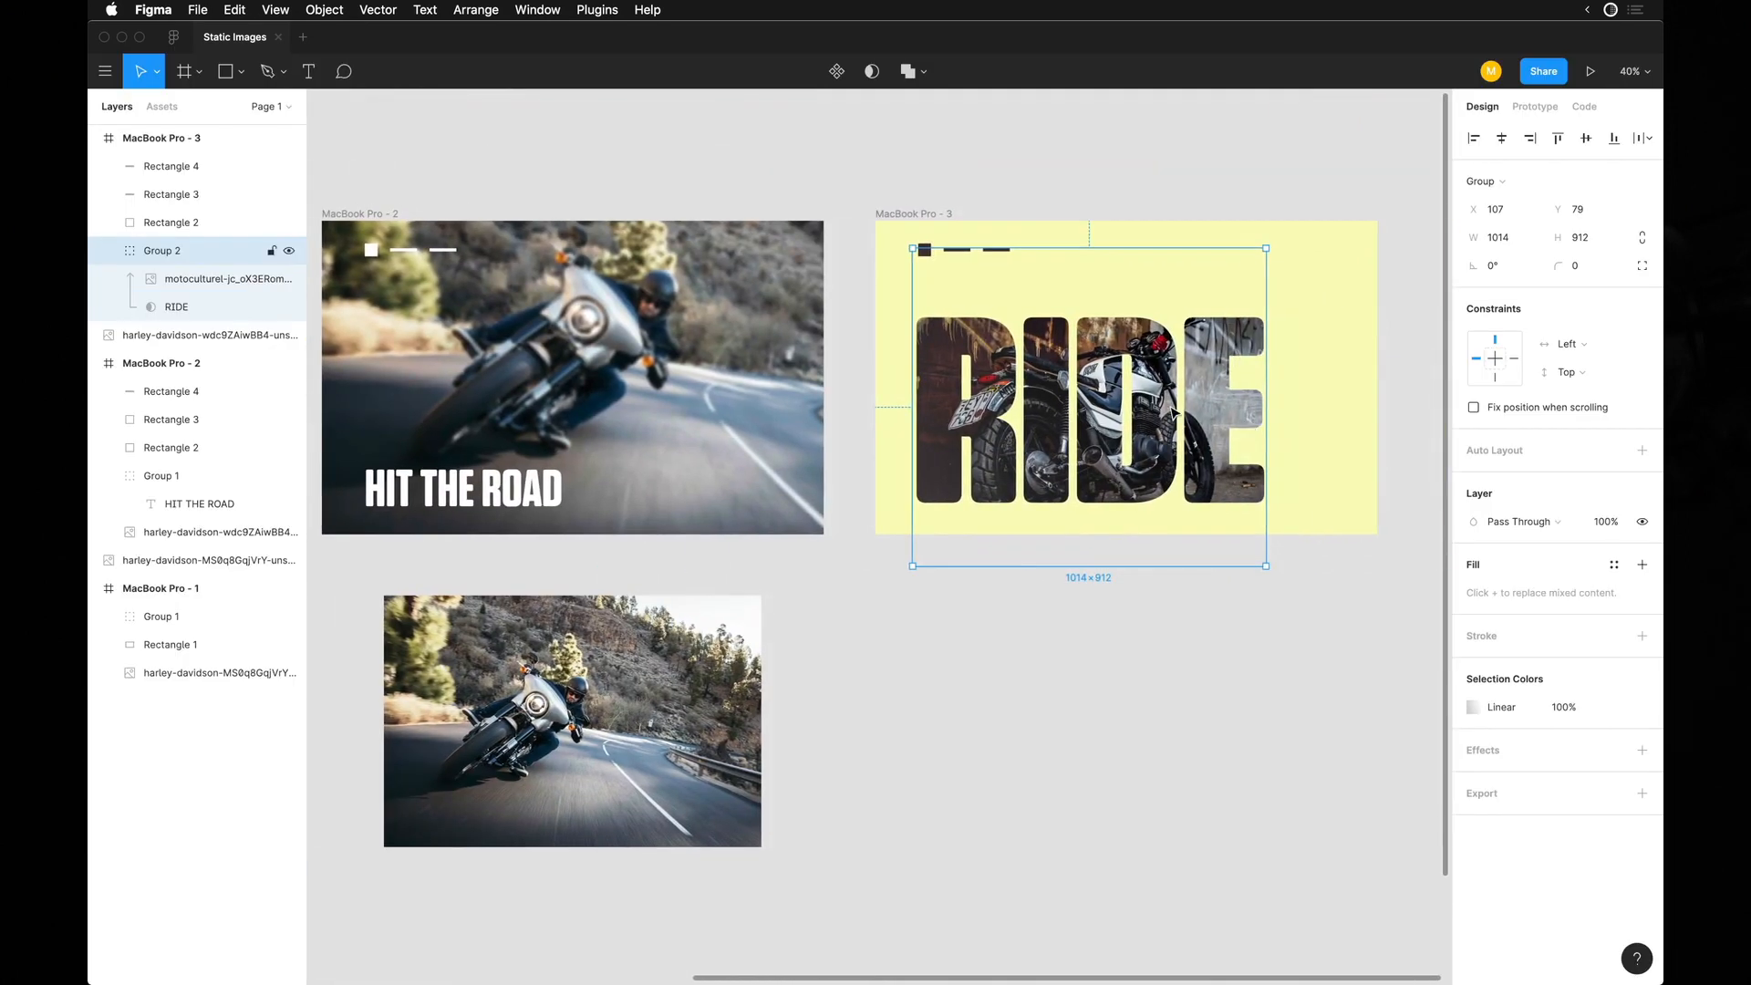
pyautogui.hotkey('shift', '2')
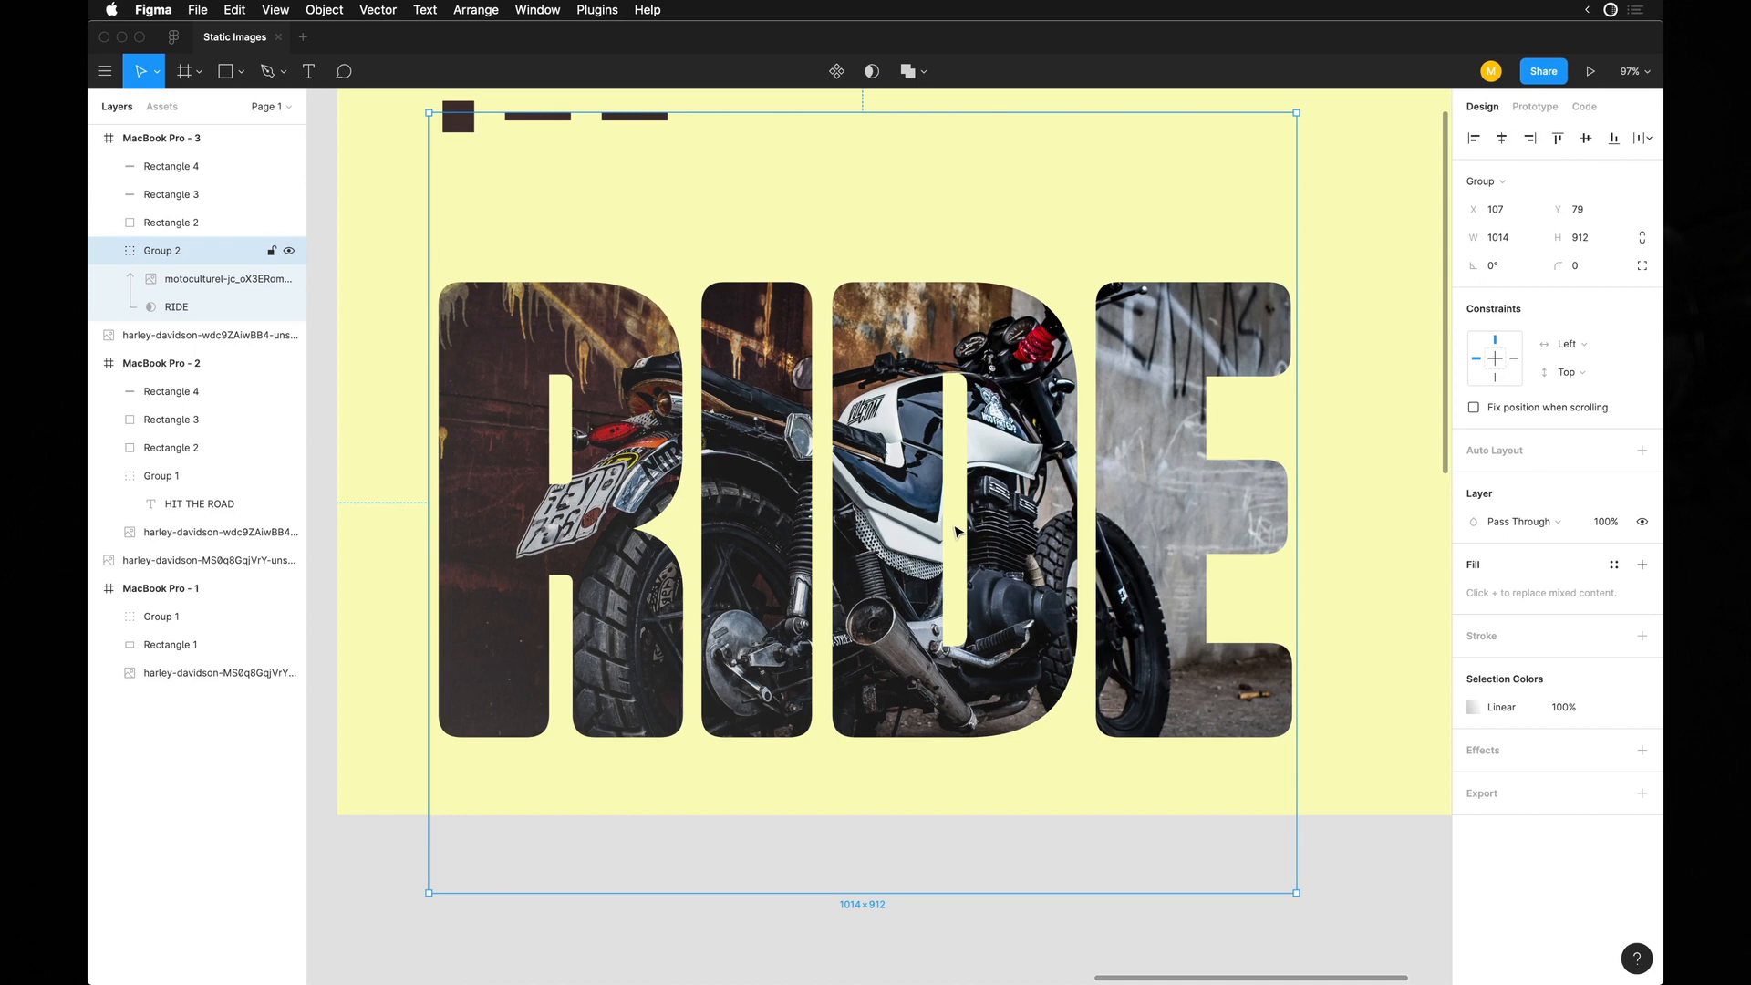
# Duplicate the yellow RIDE frame and place the copy directly below the original.
pyautogui.press('super+backslash')
pyautogui.scroll(-5, 955, 527)
pyautogui.moveTo(748, 328); pyautogui.dragTo(747, 730)
pyautogui.click(692, 709)
# Copy the original photo below the HIT THE ROAD frame into the duplicated frame's RIDE mask group and hide the previous photo.
pyautogui.scroll(-2, 692, 712)
pyautogui.hscroll(-8, 692, 712)
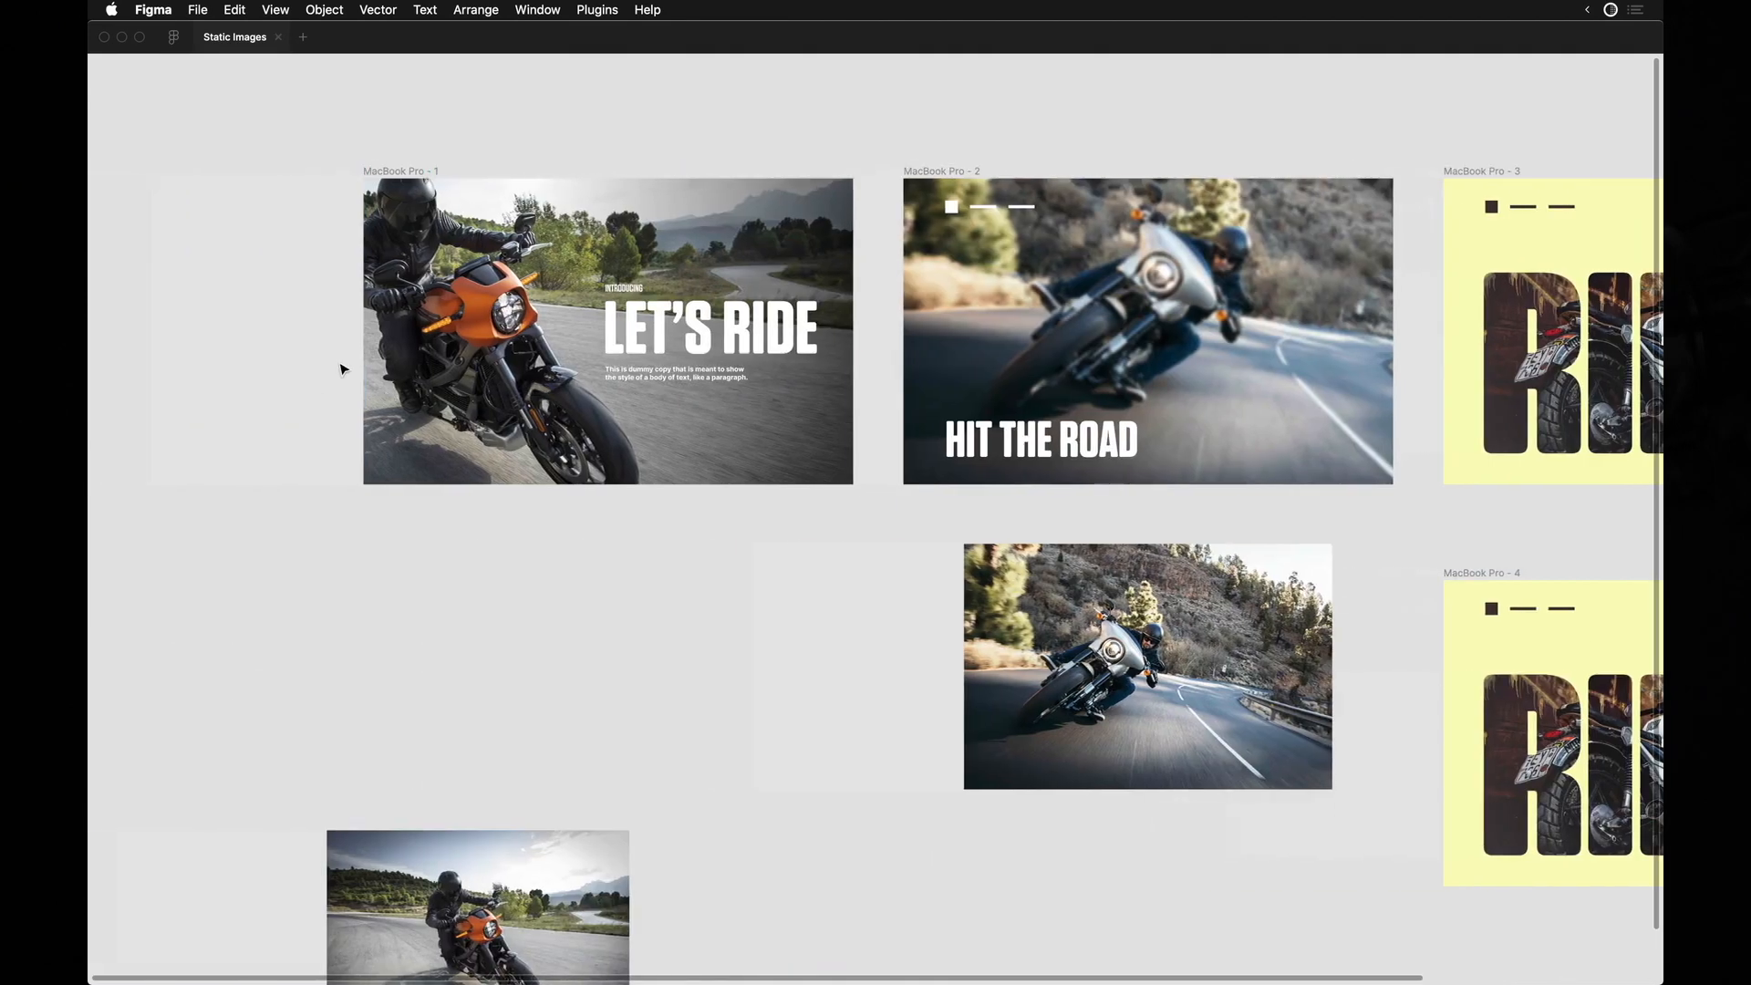
pyautogui.scroll(-2, 771, 613)
pyautogui.hscroll(2, 771, 613)
pyautogui.click(1034, 512)
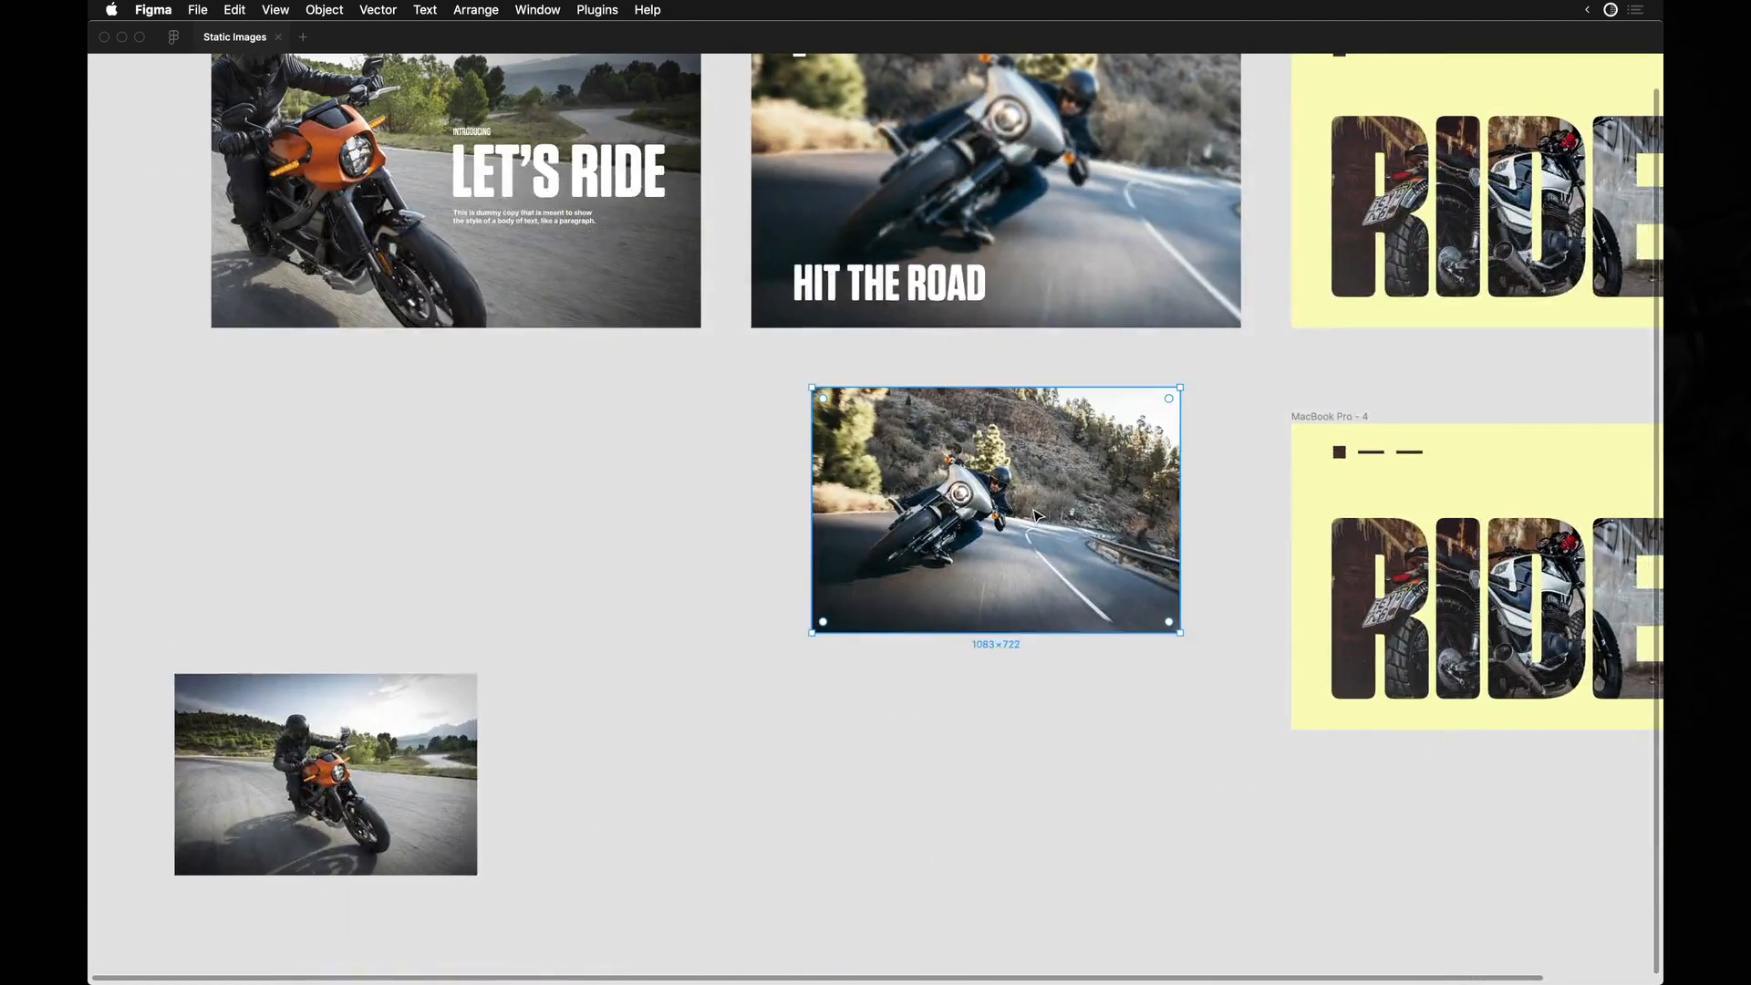
pyautogui.hscroll(5, 1034, 512)
pyautogui.press('super+backslash')
pyautogui.hscroll(2, 1034, 515)
pyautogui.doubleClick(1034, 515)
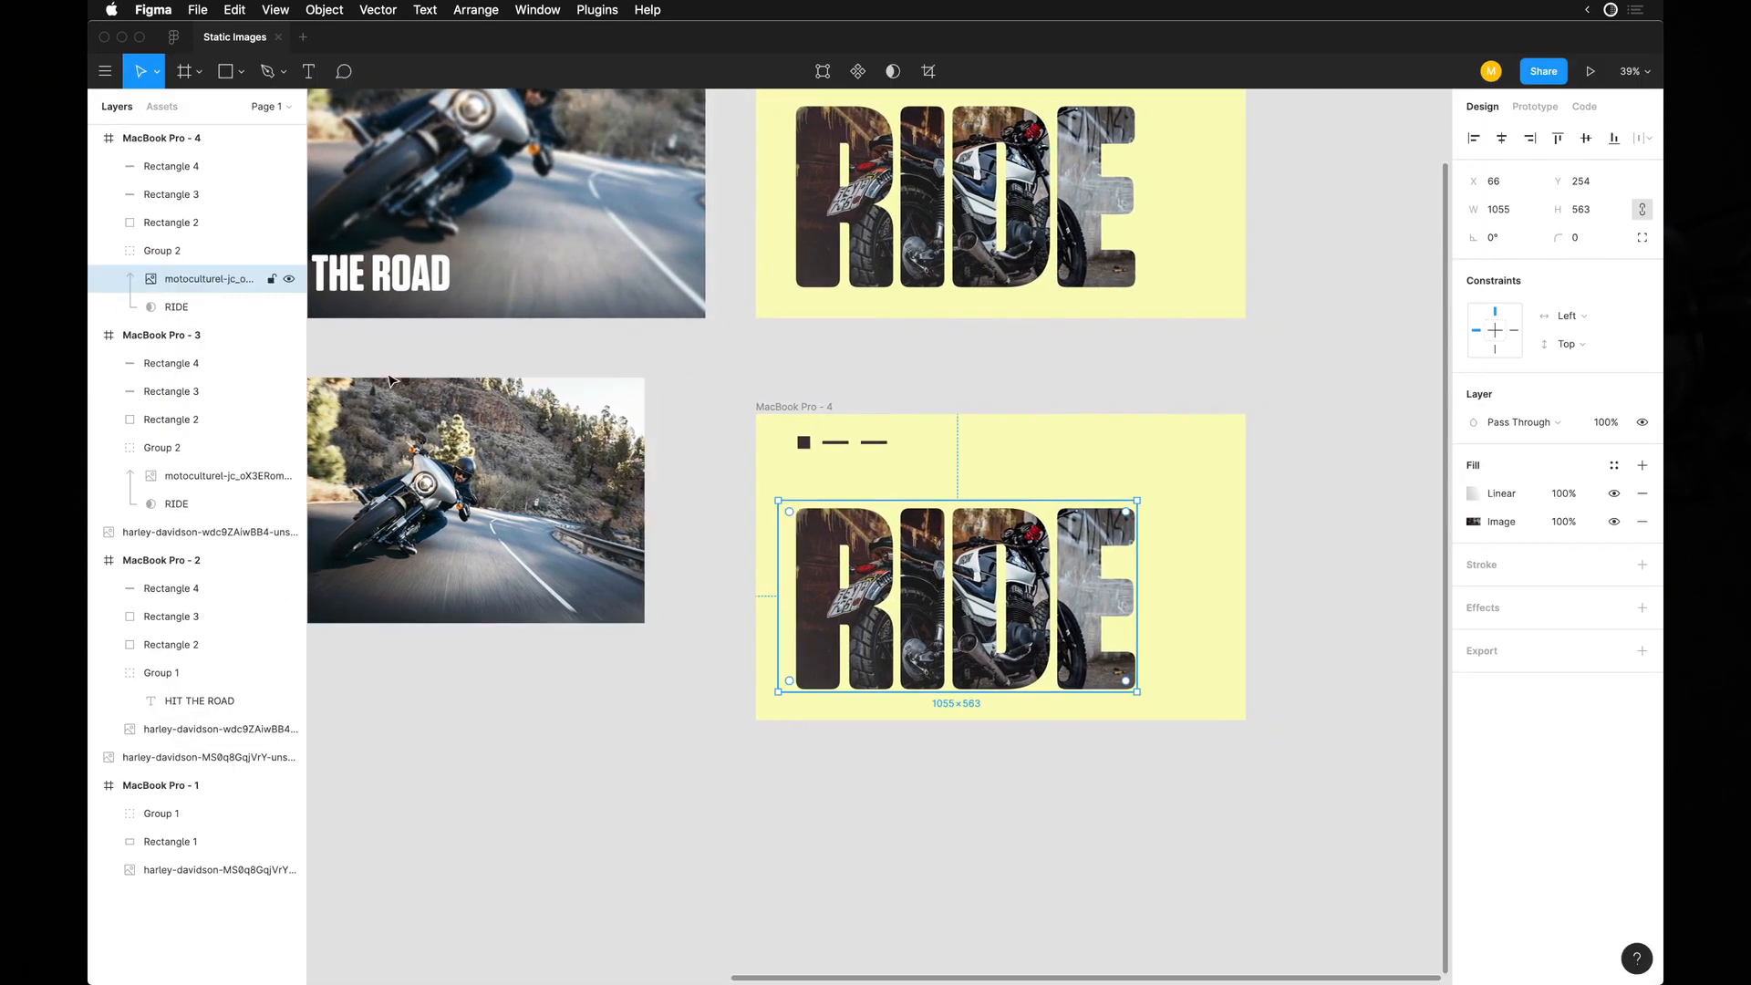
pyautogui.press('super+v')
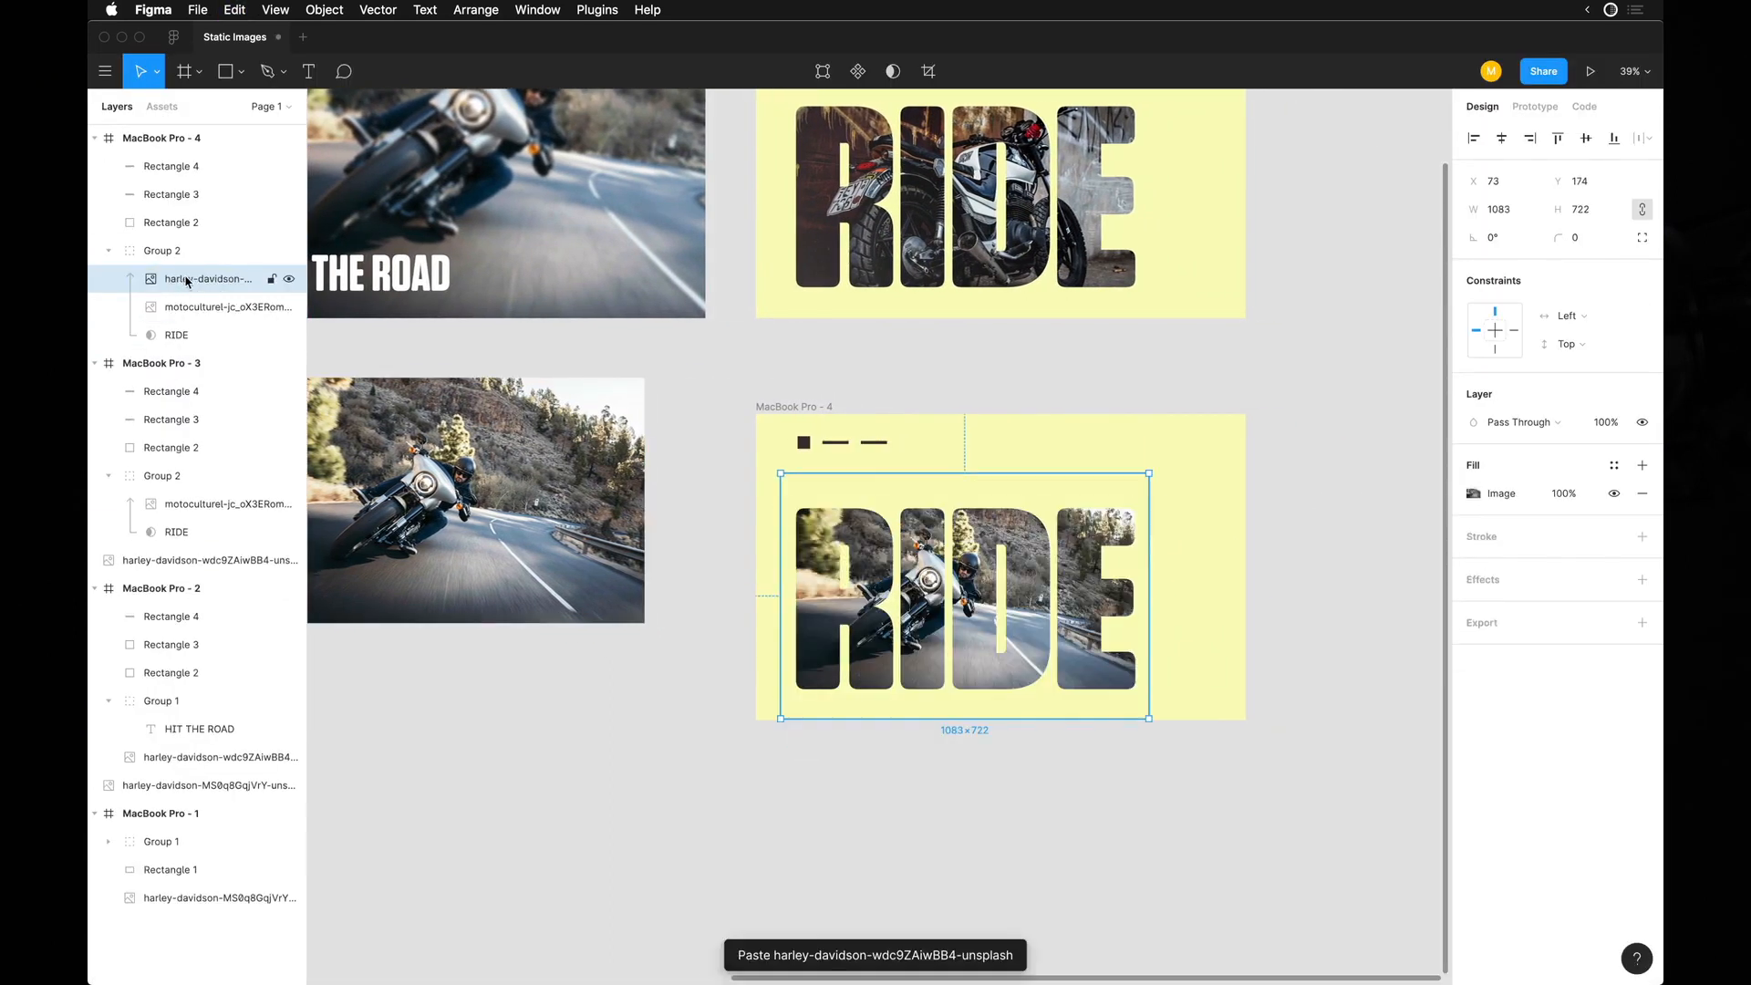
pyautogui.click(290, 308)
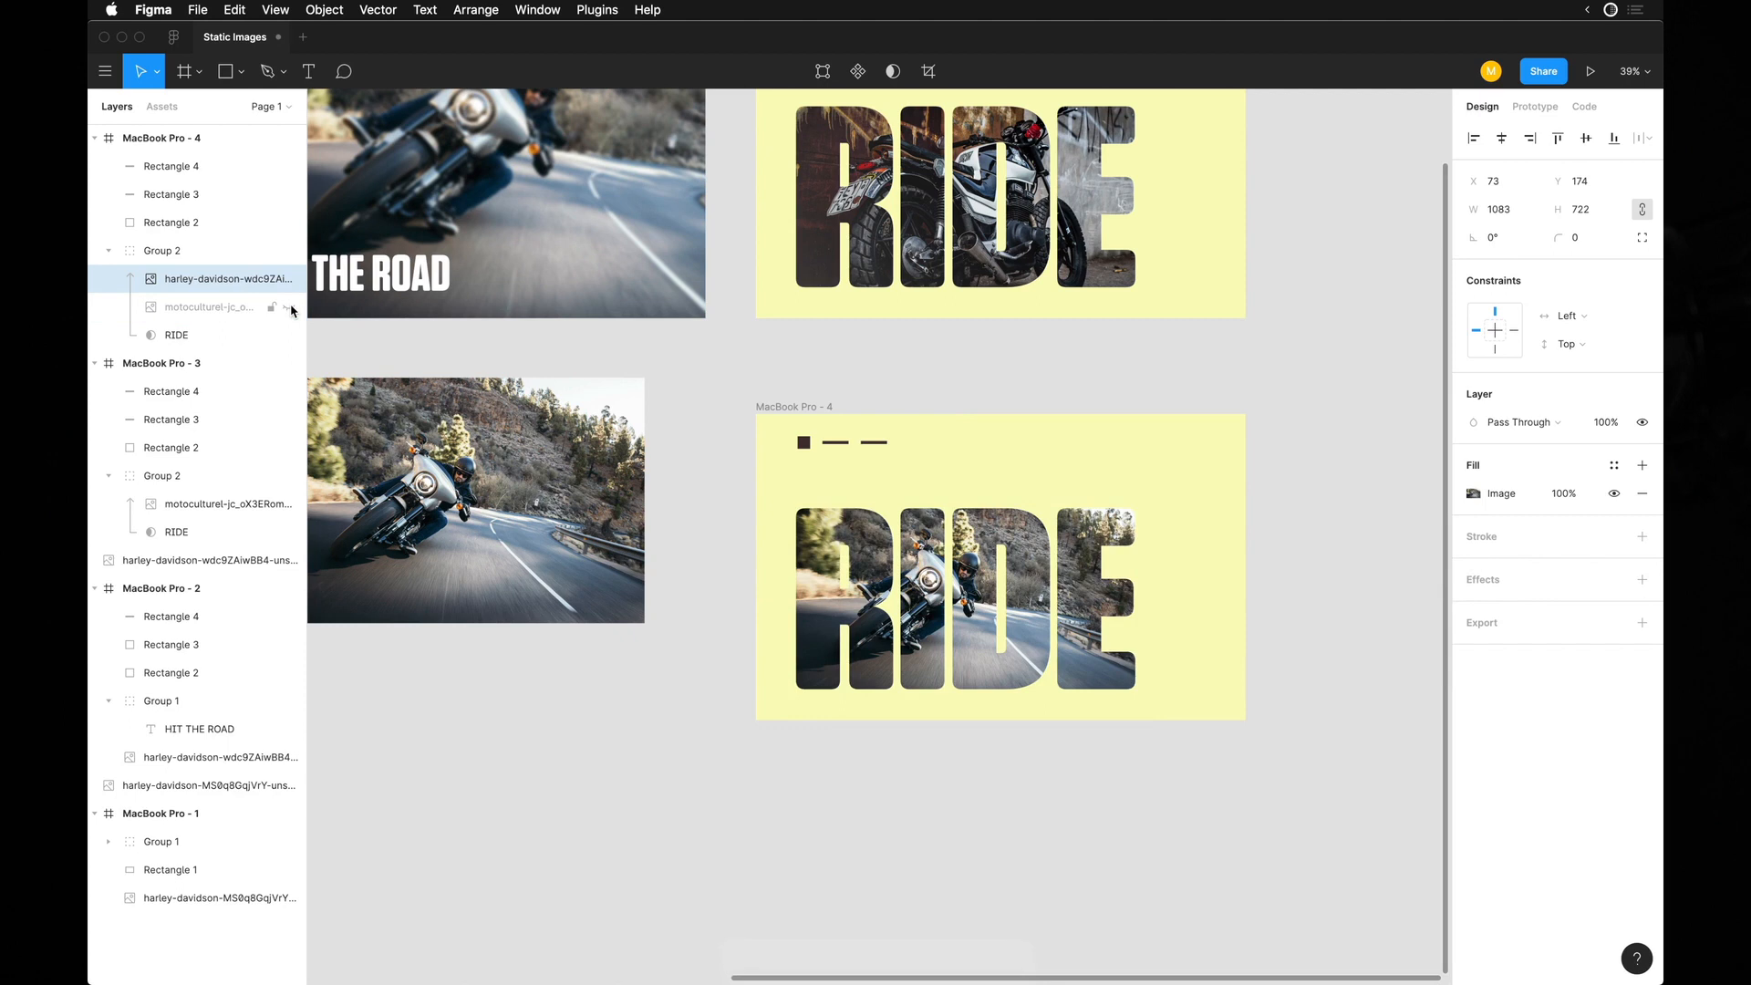
# Resize the masked road photo to 1100 × 713 and position it at X 96, Y 102 so it fills the RIDE letters.
pyautogui.hotkey('shift', '2')
pyautogui.press('super+backslash')
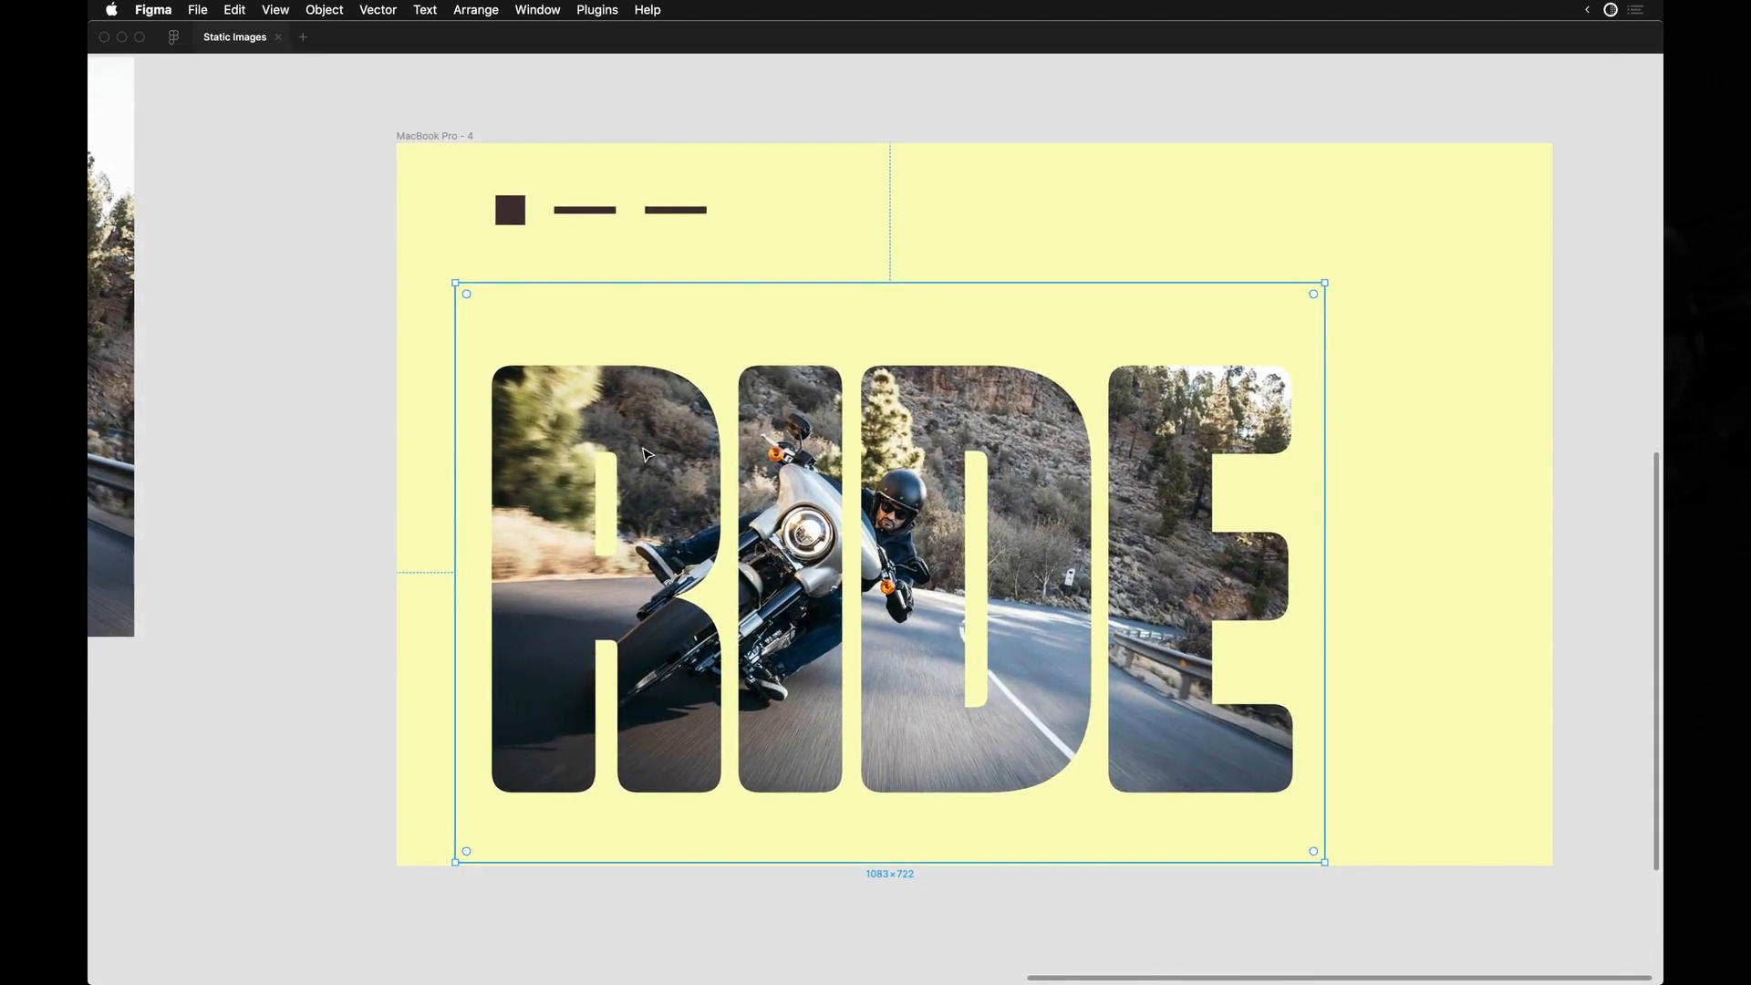
pyautogui.press('super+backslash')
pyautogui.hscroll(-3, 674, 470)
pyautogui.moveTo(724, 523); pyautogui.dragTo(699, 523)
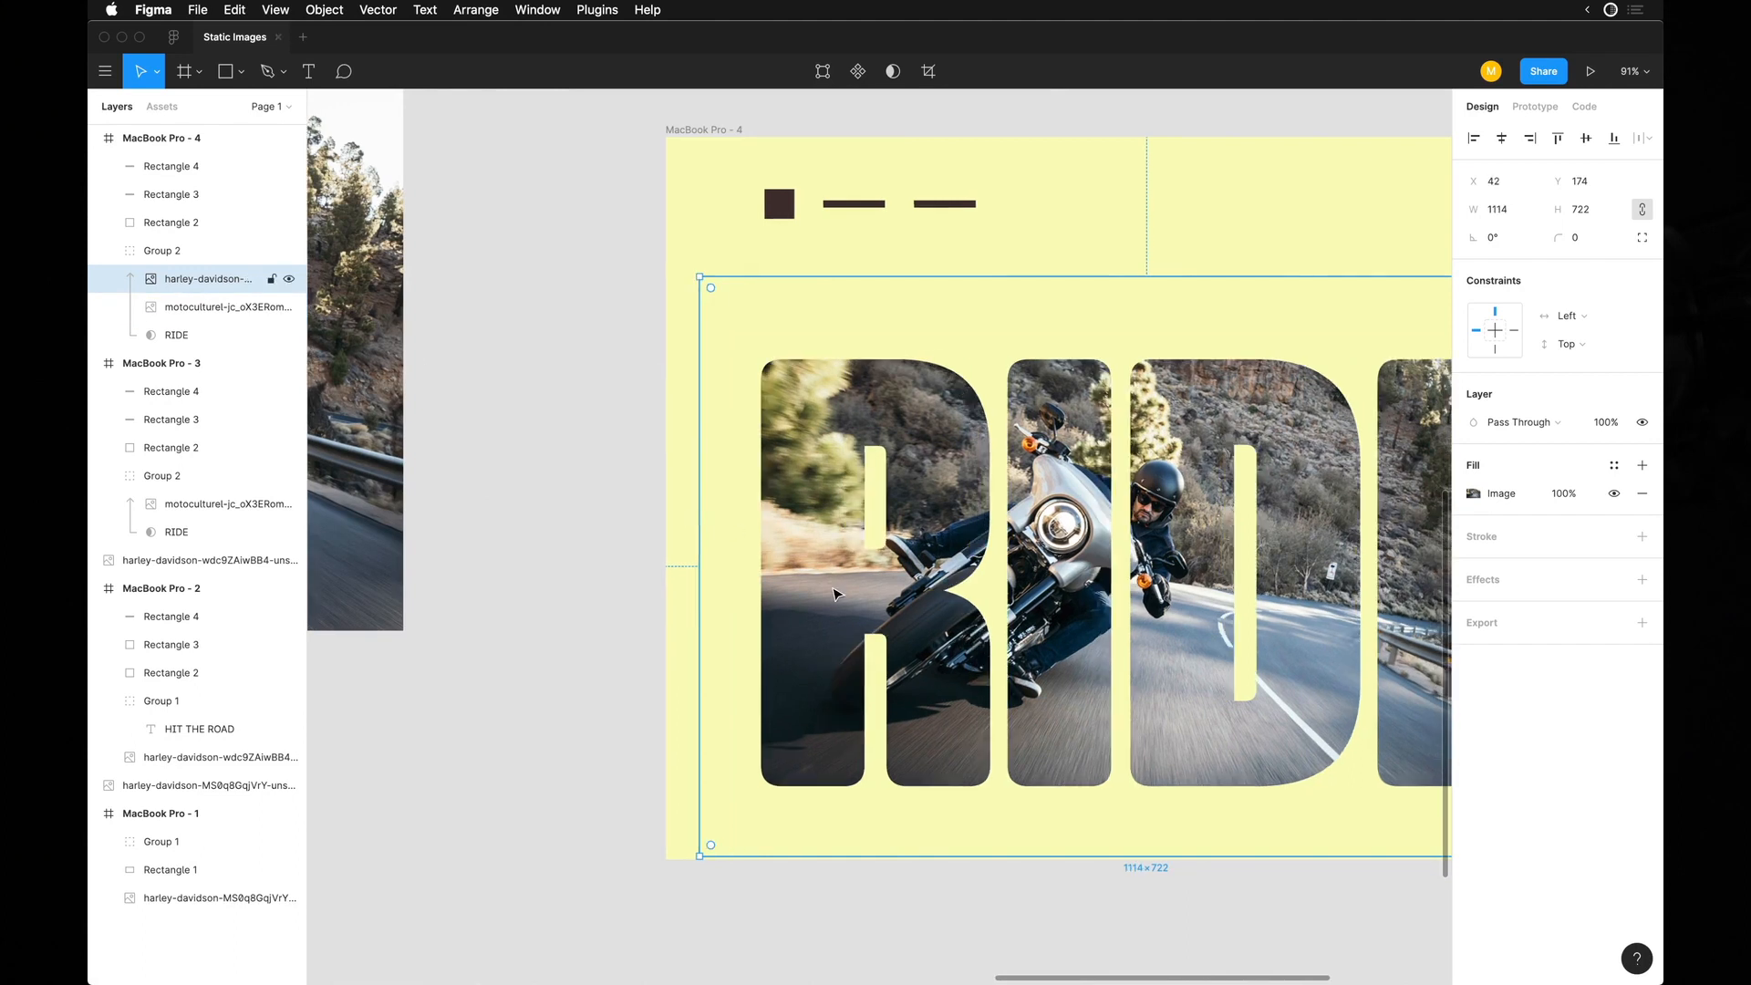
pyautogui.moveTo(831, 706); pyautogui.dragTo(874, 651)
pyautogui.hscroll(5, 875, 638)
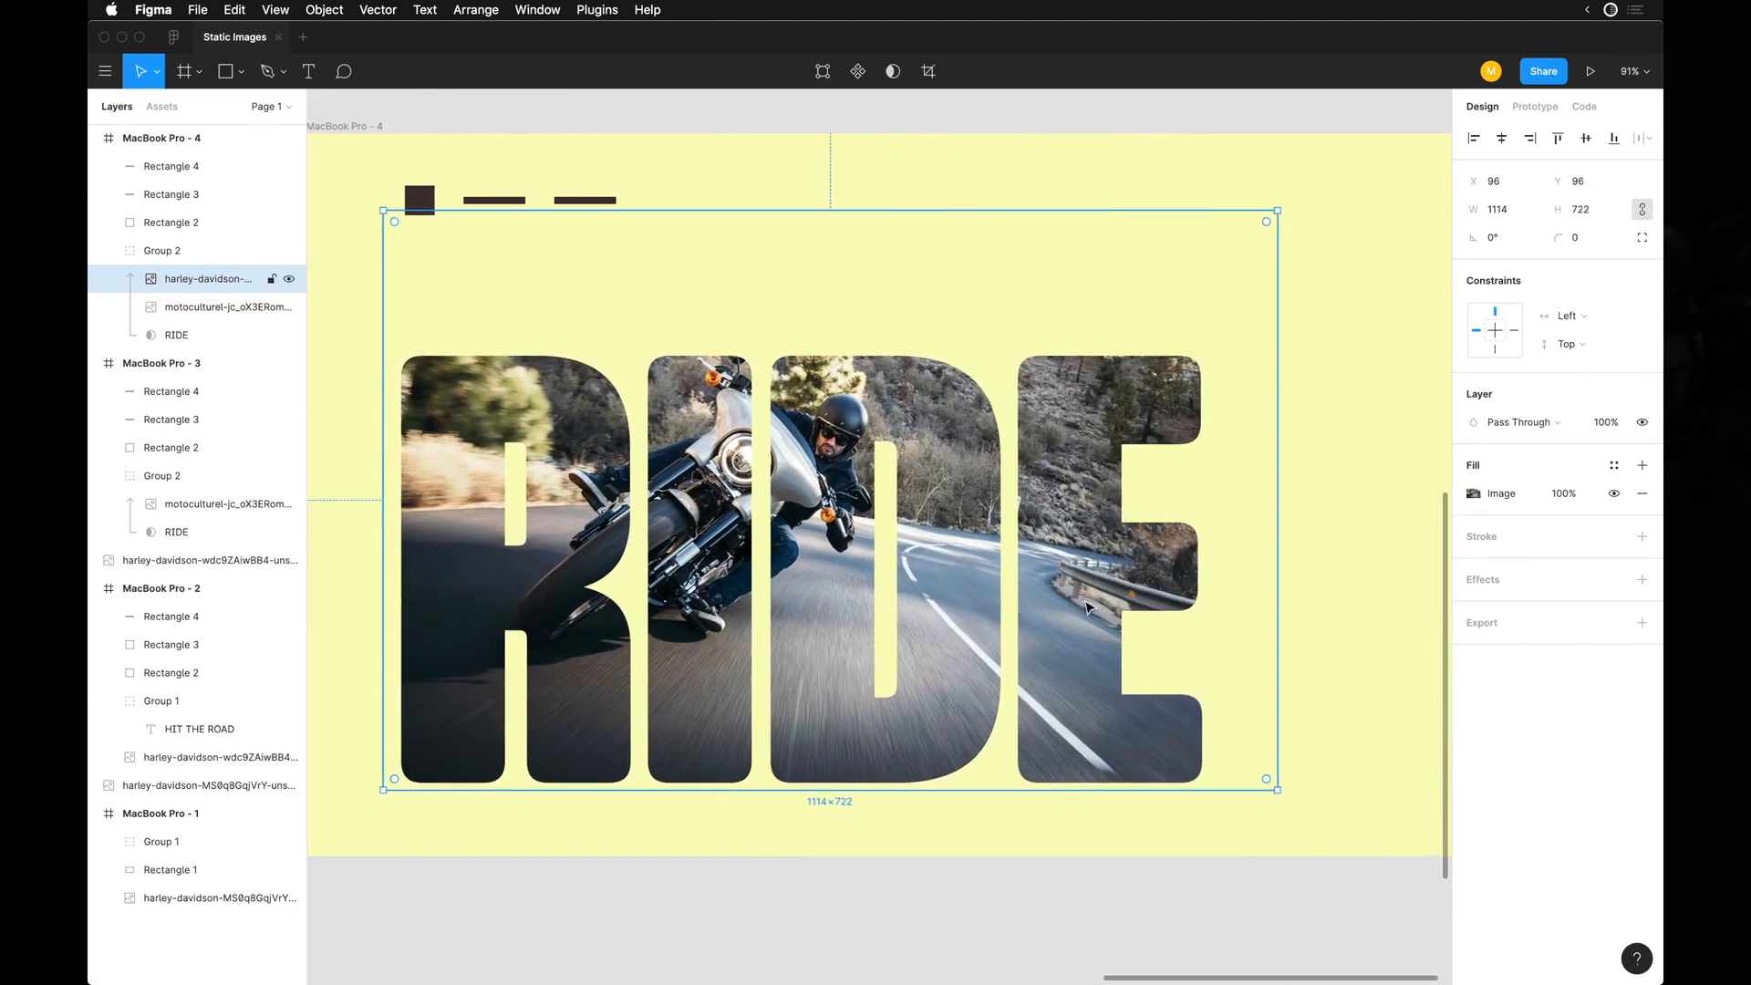
pyautogui.scroll(-5, 1085, 606)
pyautogui.moveTo(1204, 717); pyautogui.dragTo(1078, 652)
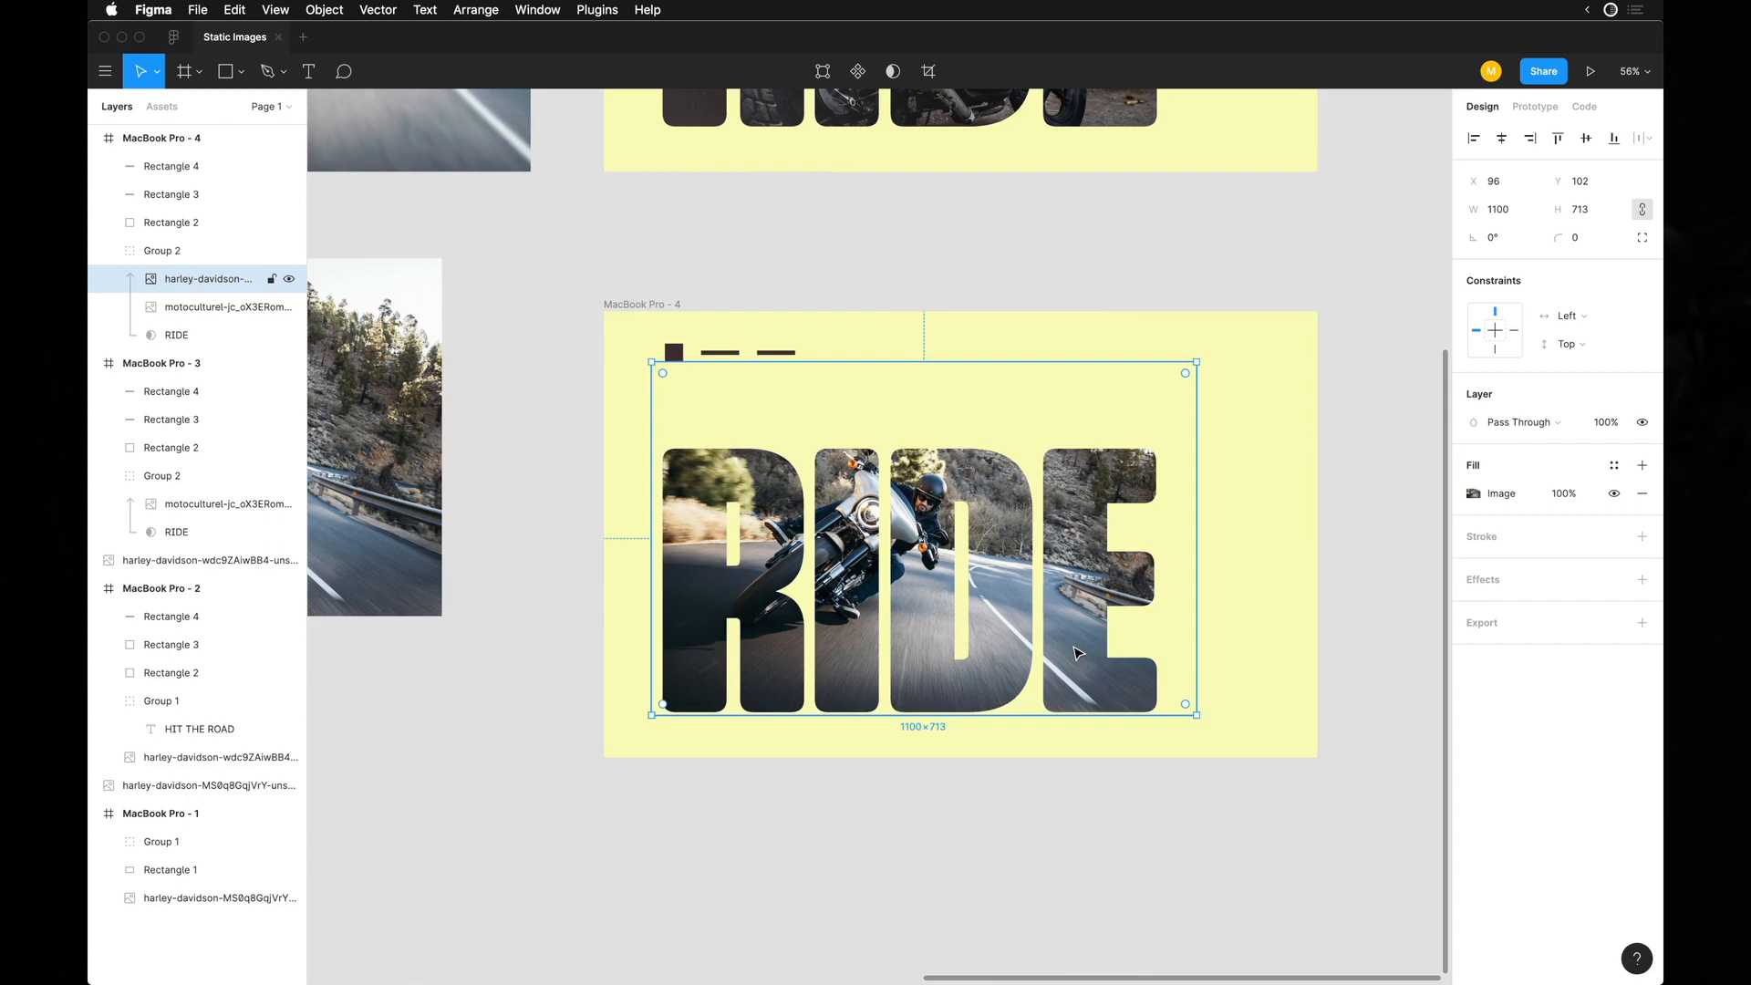
# Examine the new RIDE variation without the interface, close up and alongside its source photo and the other motorcycle layouts.
pyautogui.scroll(5, 1079, 653)
pyautogui.press('super+backslash')
pyautogui.scroll(-5, 1078, 653)
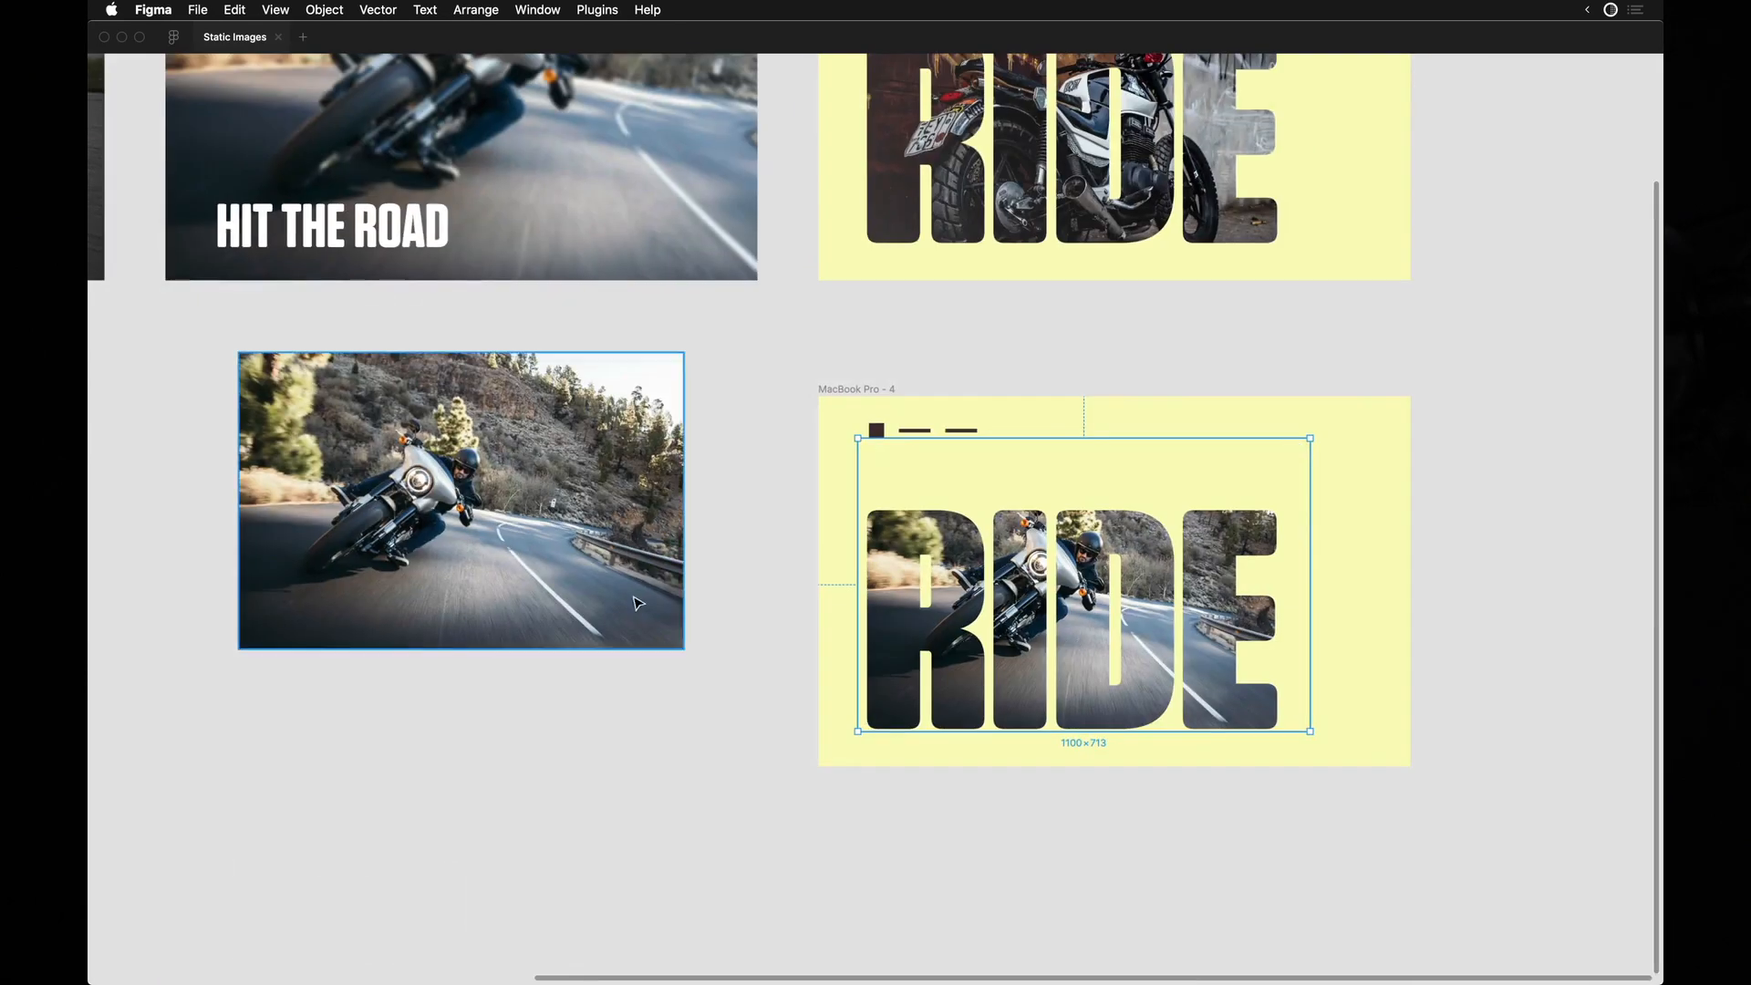
pyautogui.click(875, 802)
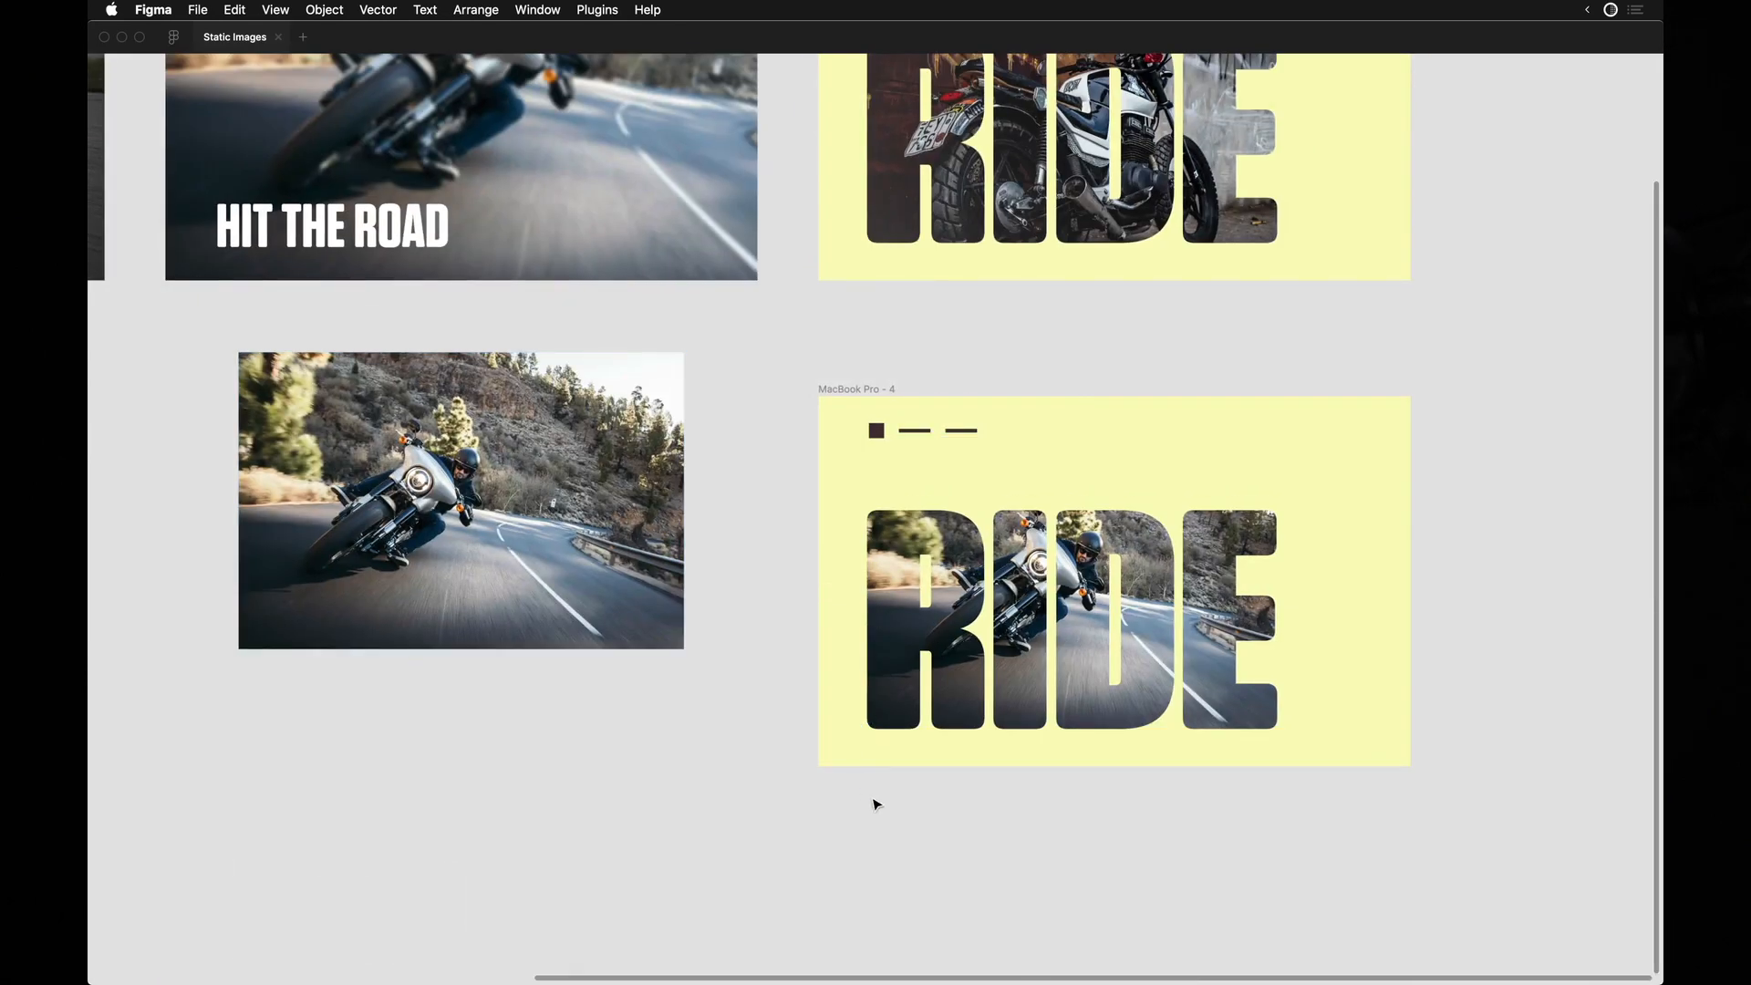
pyautogui.scroll(8, 954, 797)
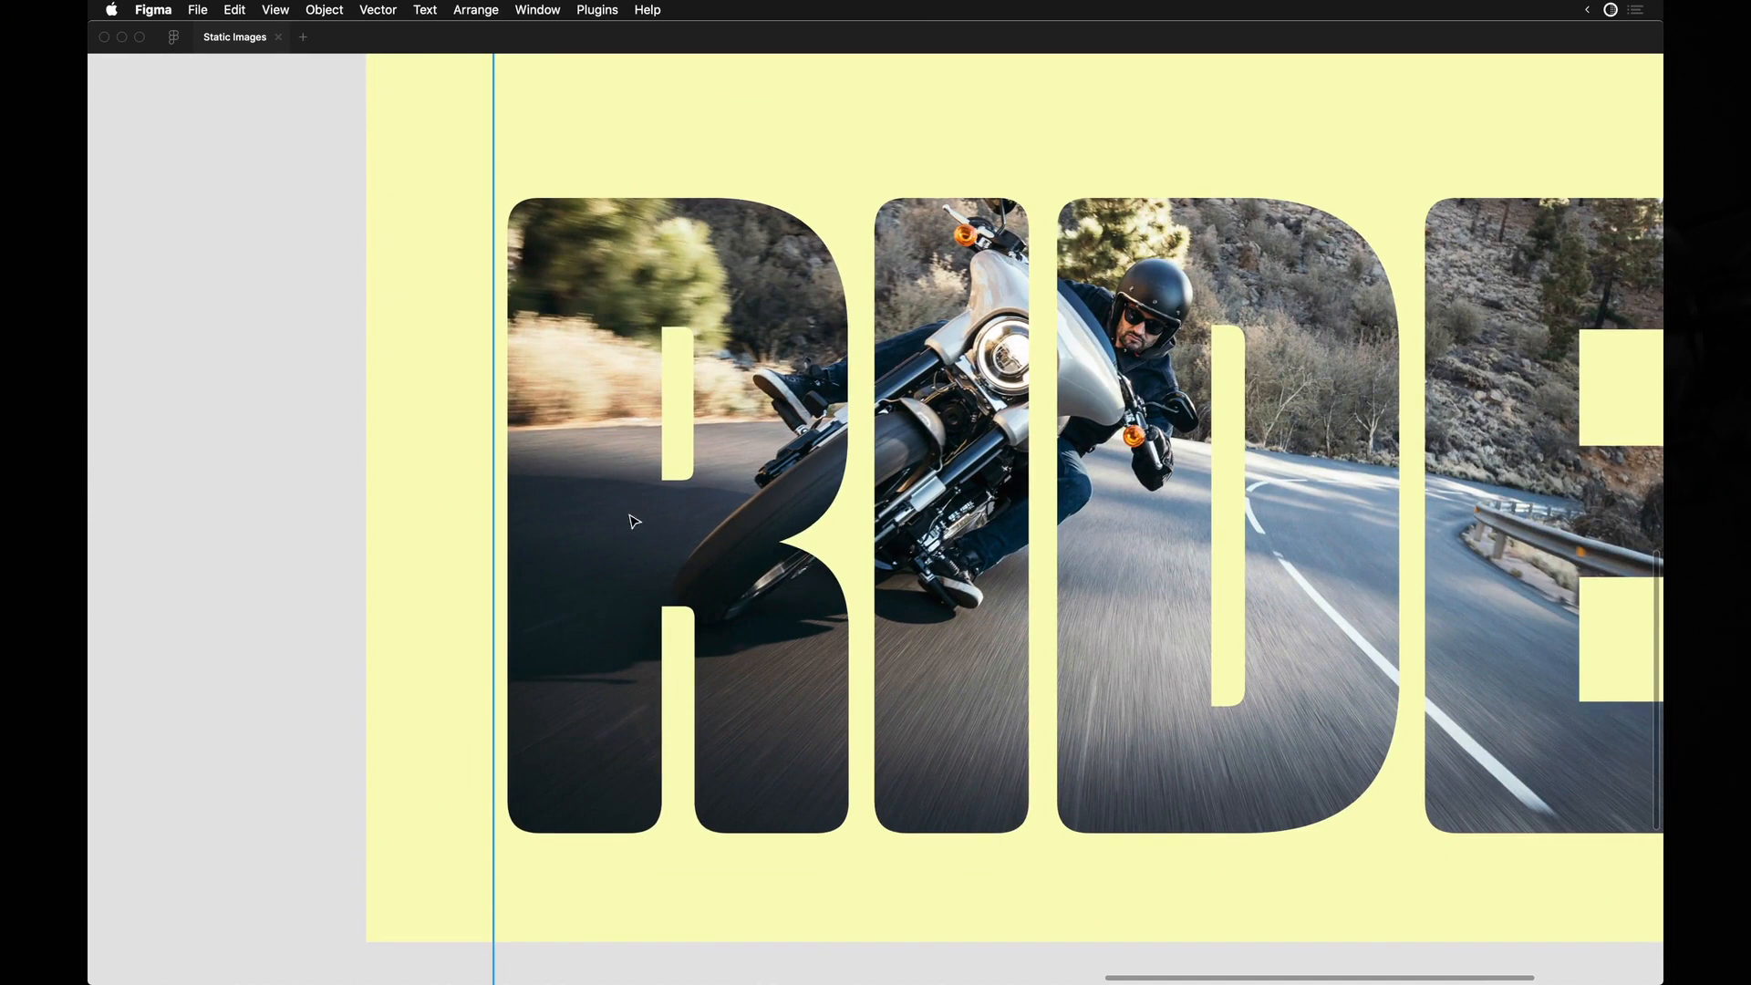
pyautogui.scroll(-5, 1010, 474)
pyautogui.scroll(2, 912, 212)
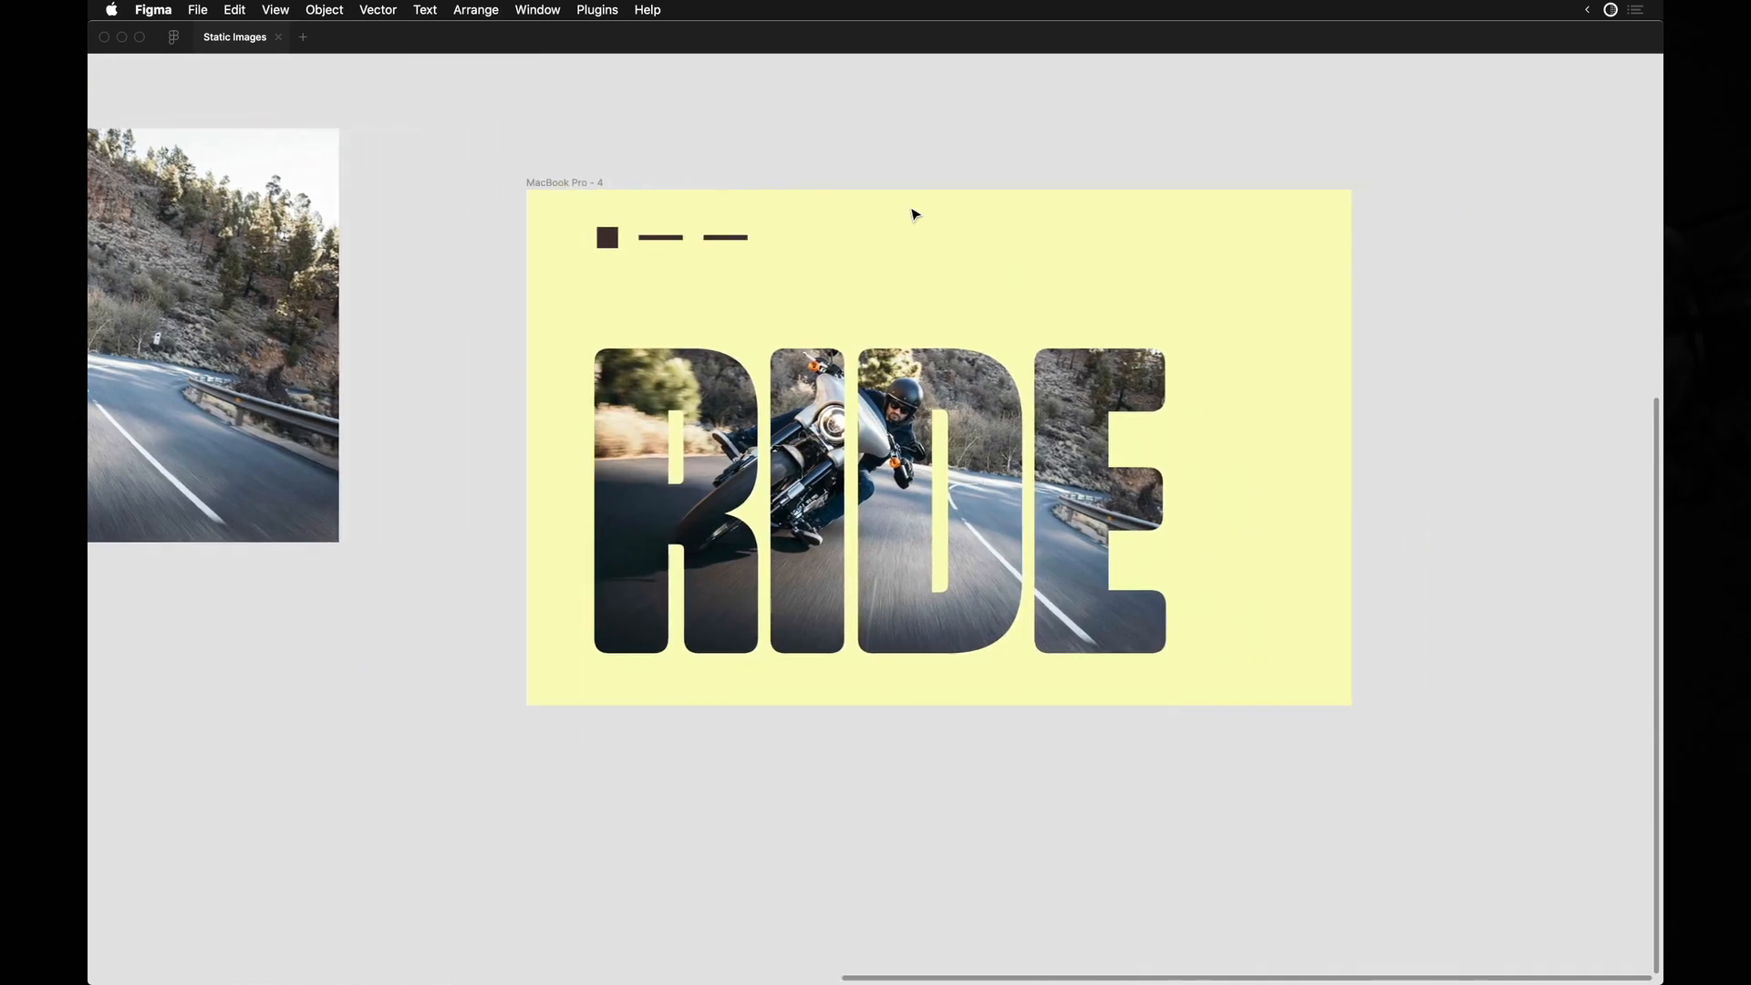
pyautogui.click(866, 302)
pyautogui.click(826, 135)
pyautogui.scroll(-4, 825, 135)
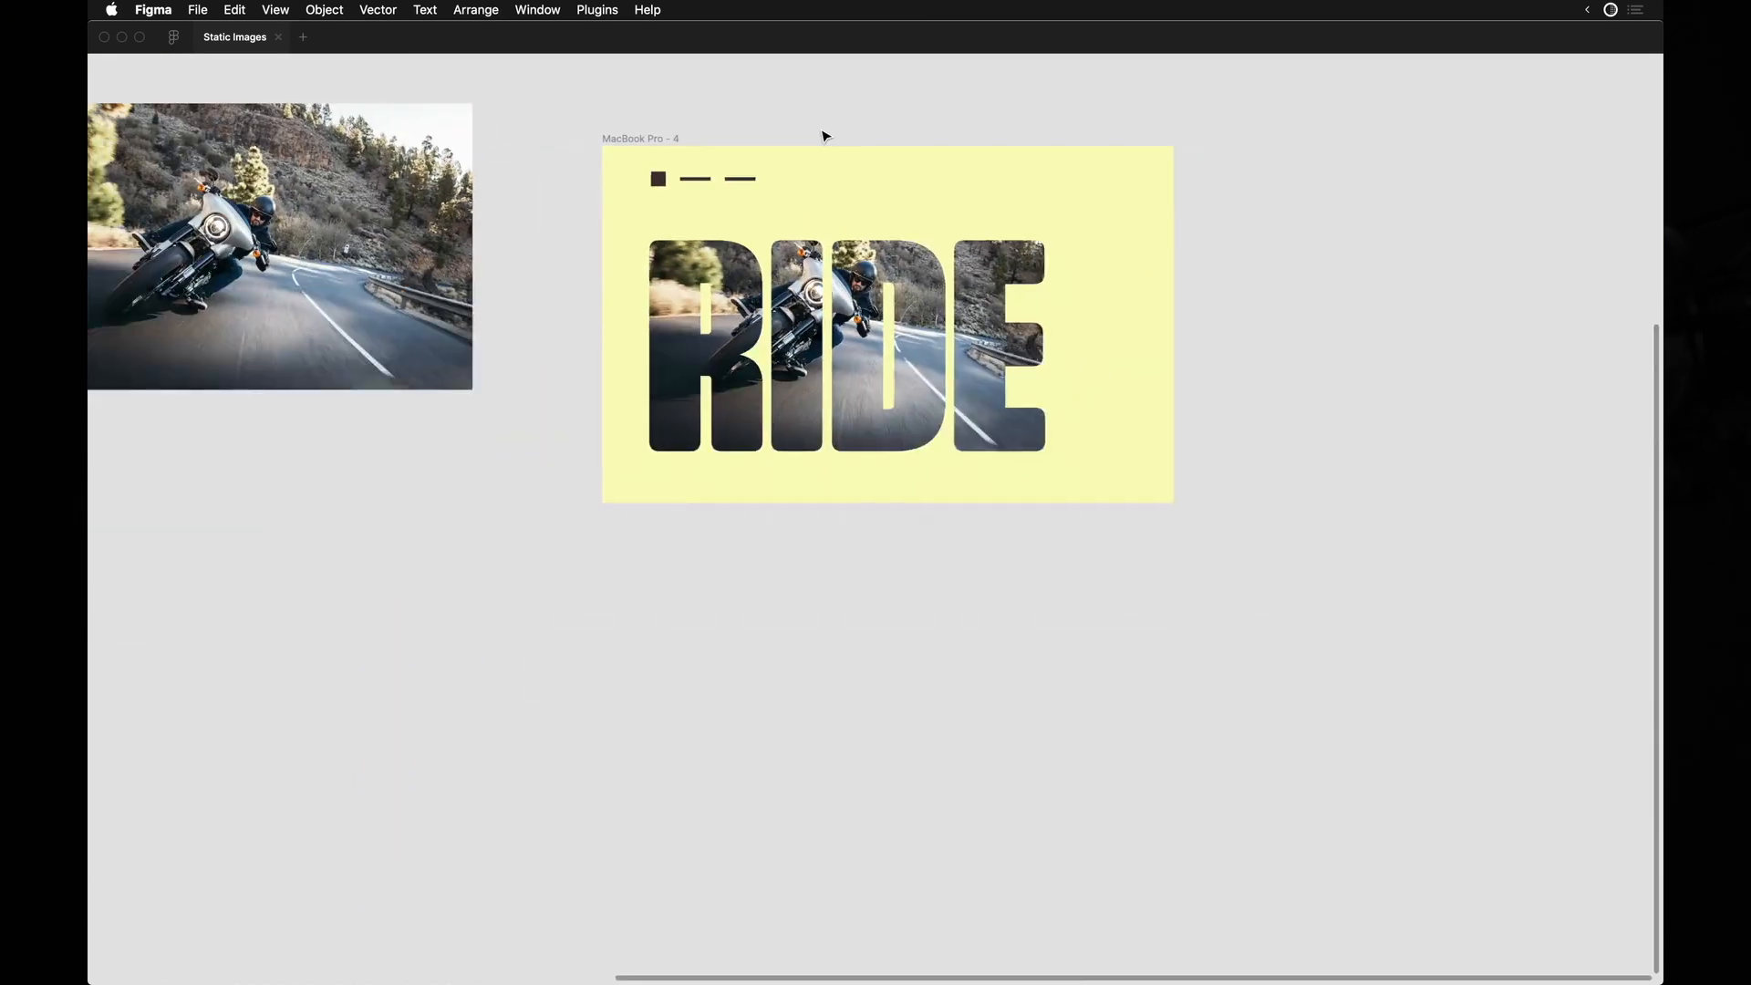
pyautogui.scroll(3, 825, 135)
pyautogui.hscroll(-2, 825, 135)
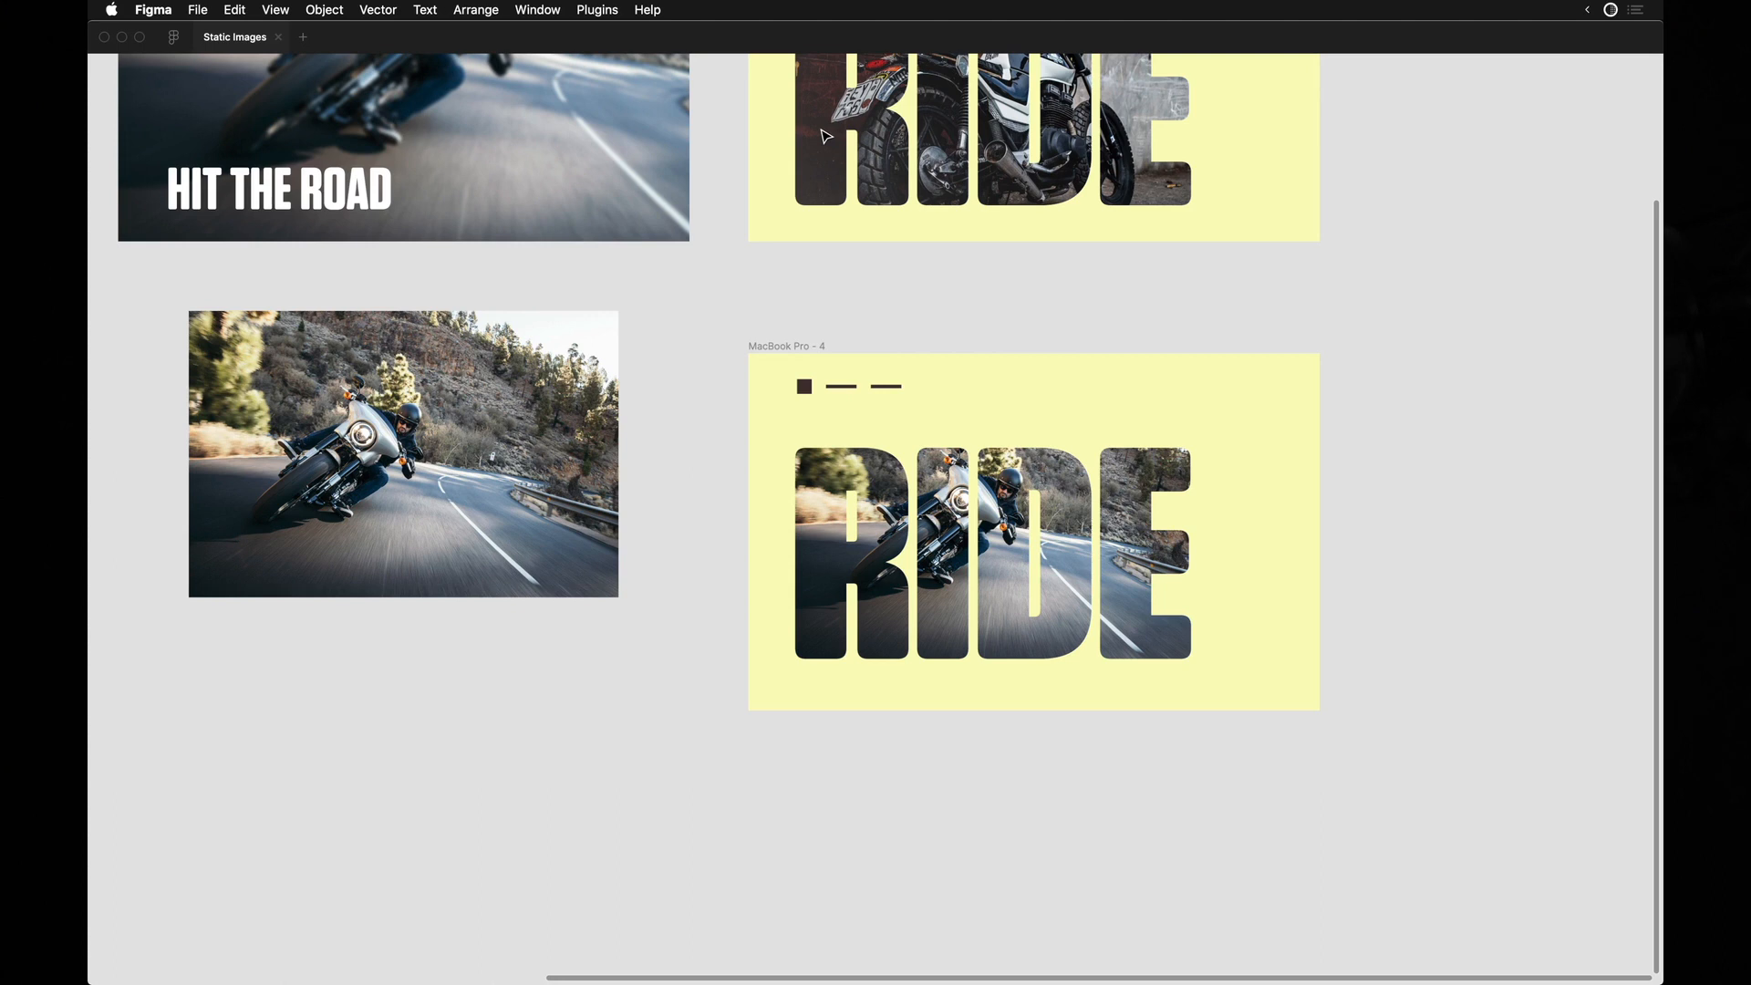
pyautogui.scroll(4, 825, 136)
pyautogui.hscroll(-7, 825, 136)
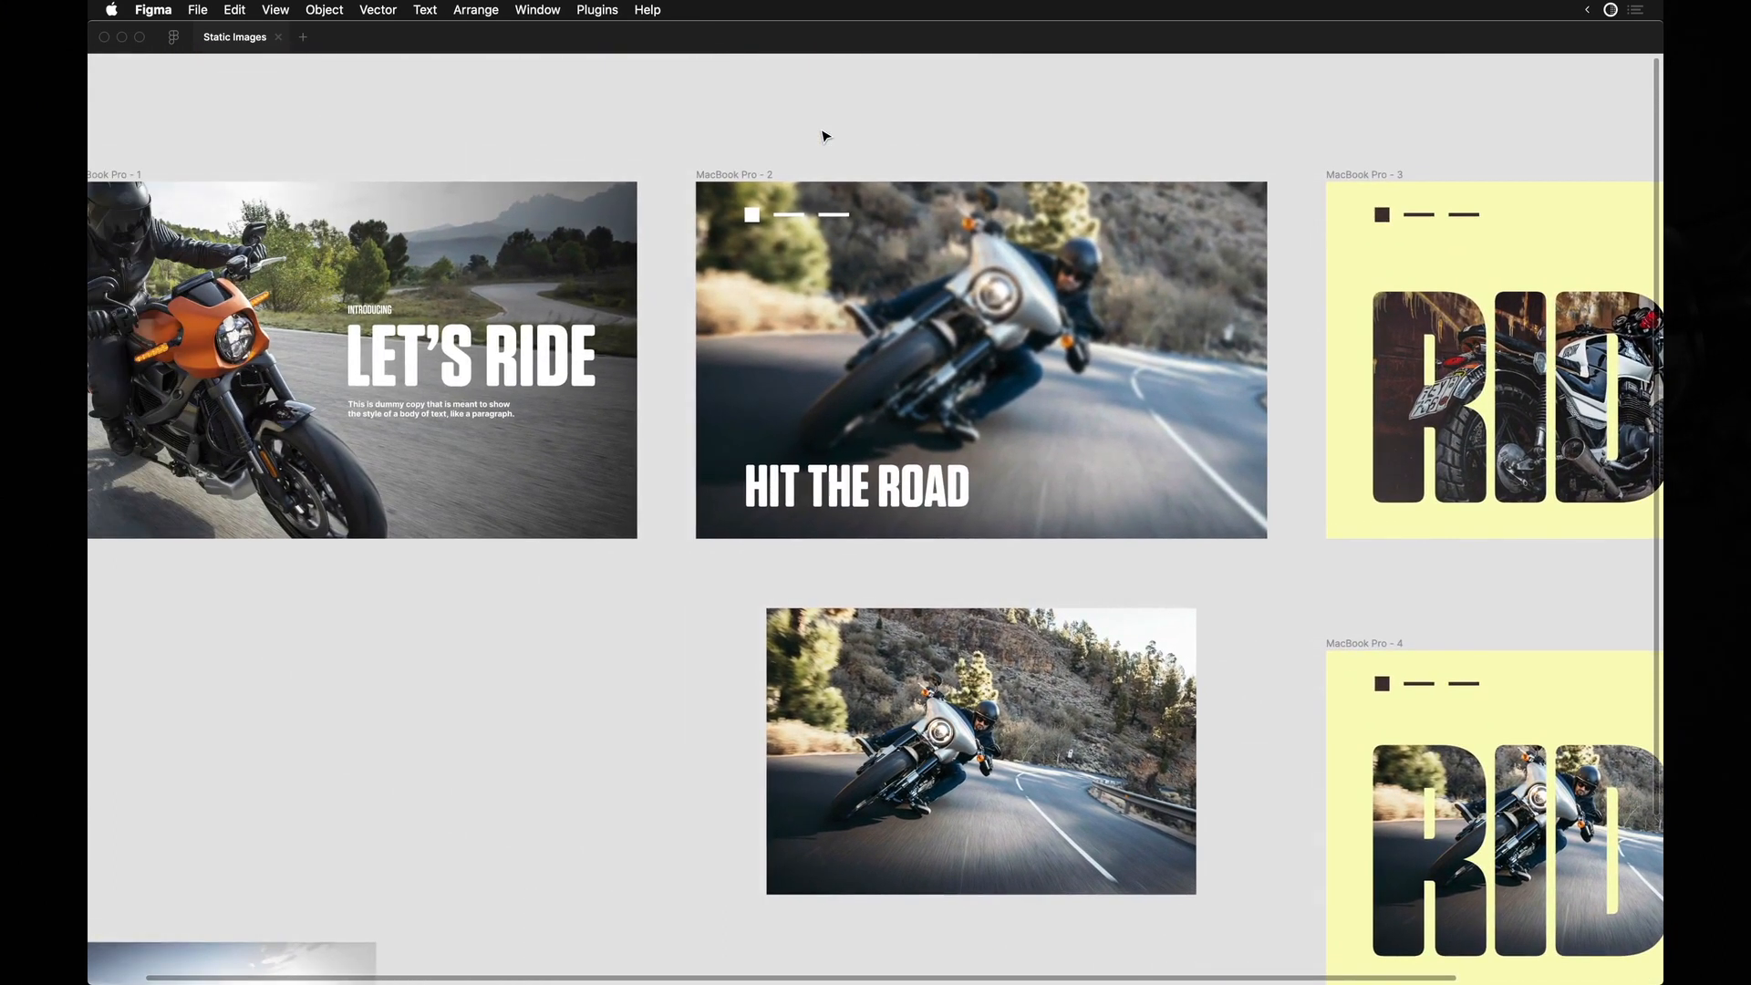
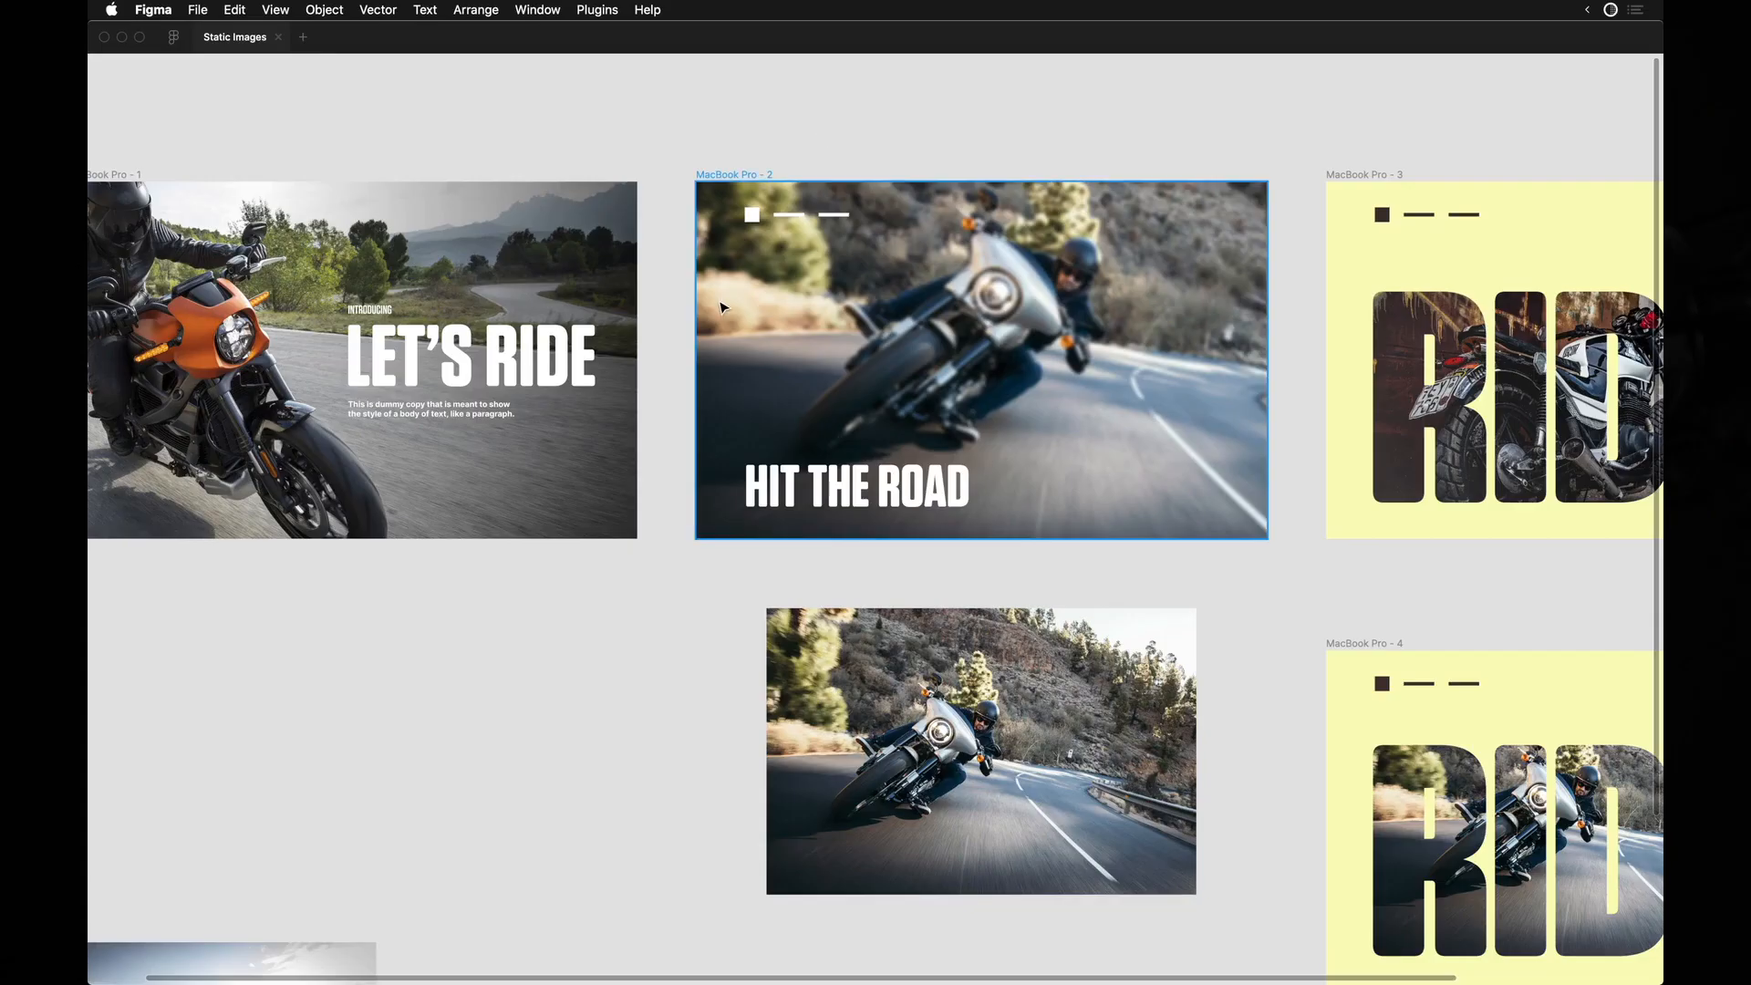
# Shift the loose road photo down and slightly left beneath the HIT THE ROAD frame.
pyautogui.scroll(-3, 720, 315)
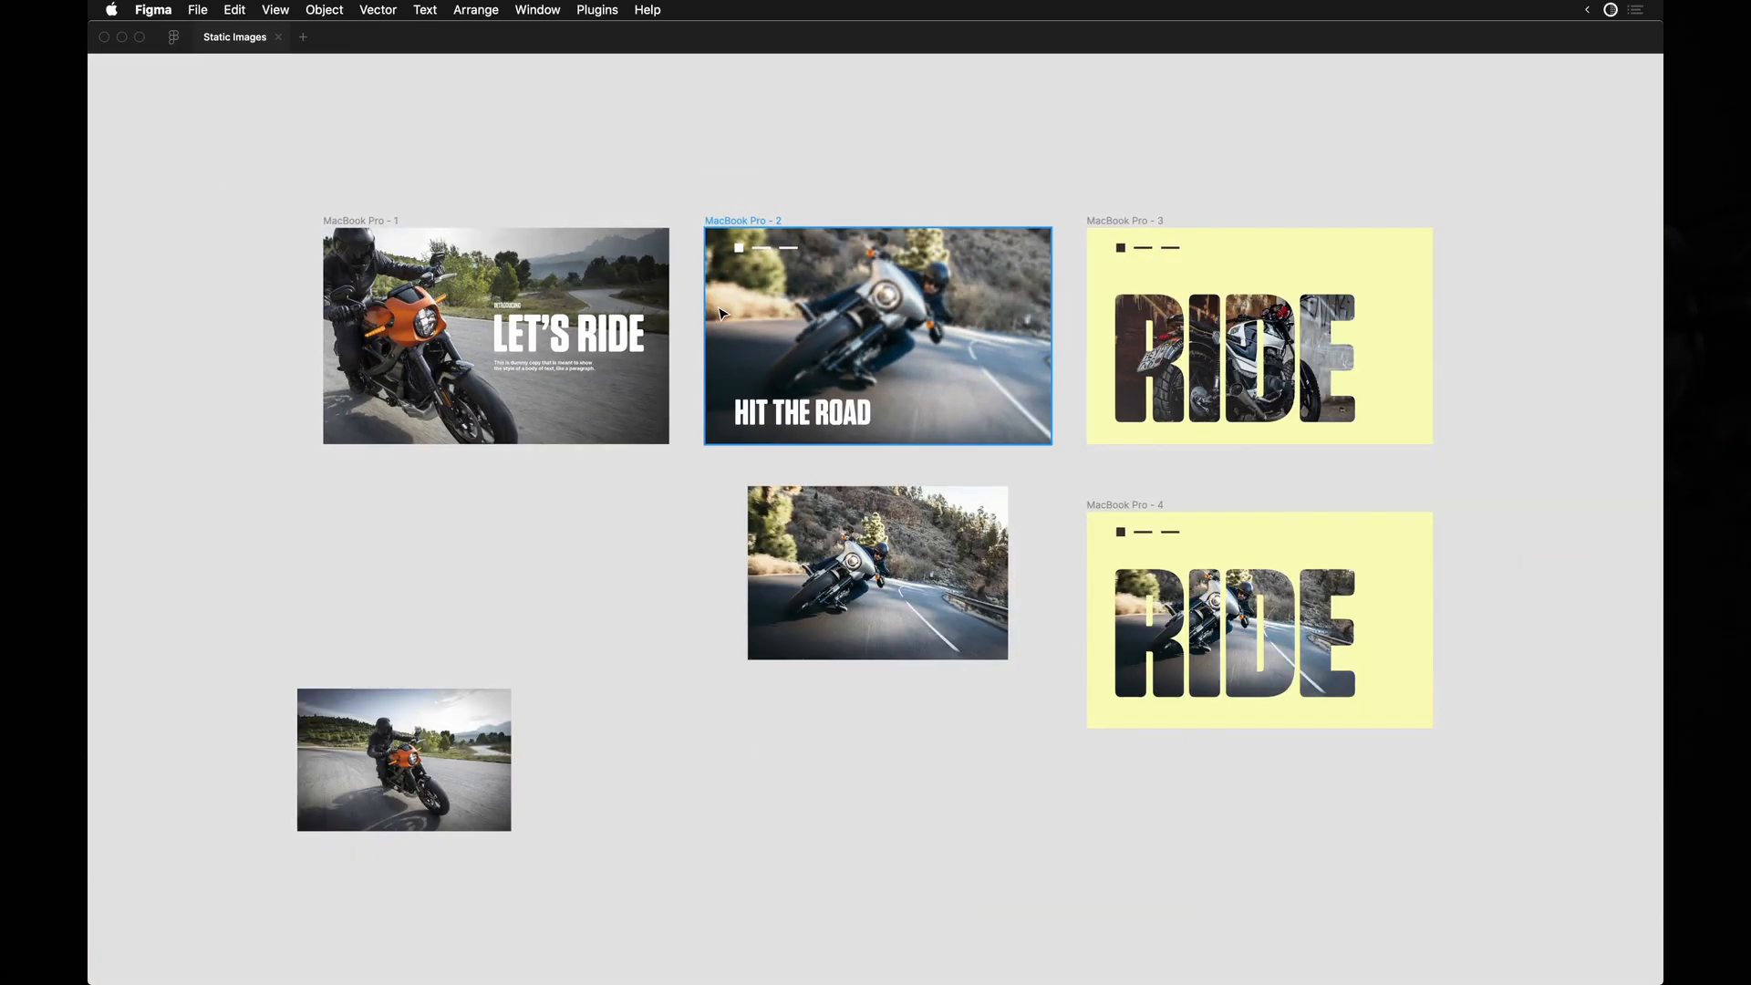
pyautogui.moveTo(890, 566)
pyautogui.mouseDown()
pyautogui.moveTo(851, 596)
pyautogui.moveTo(870, 595)
pyautogui.mouseUp()
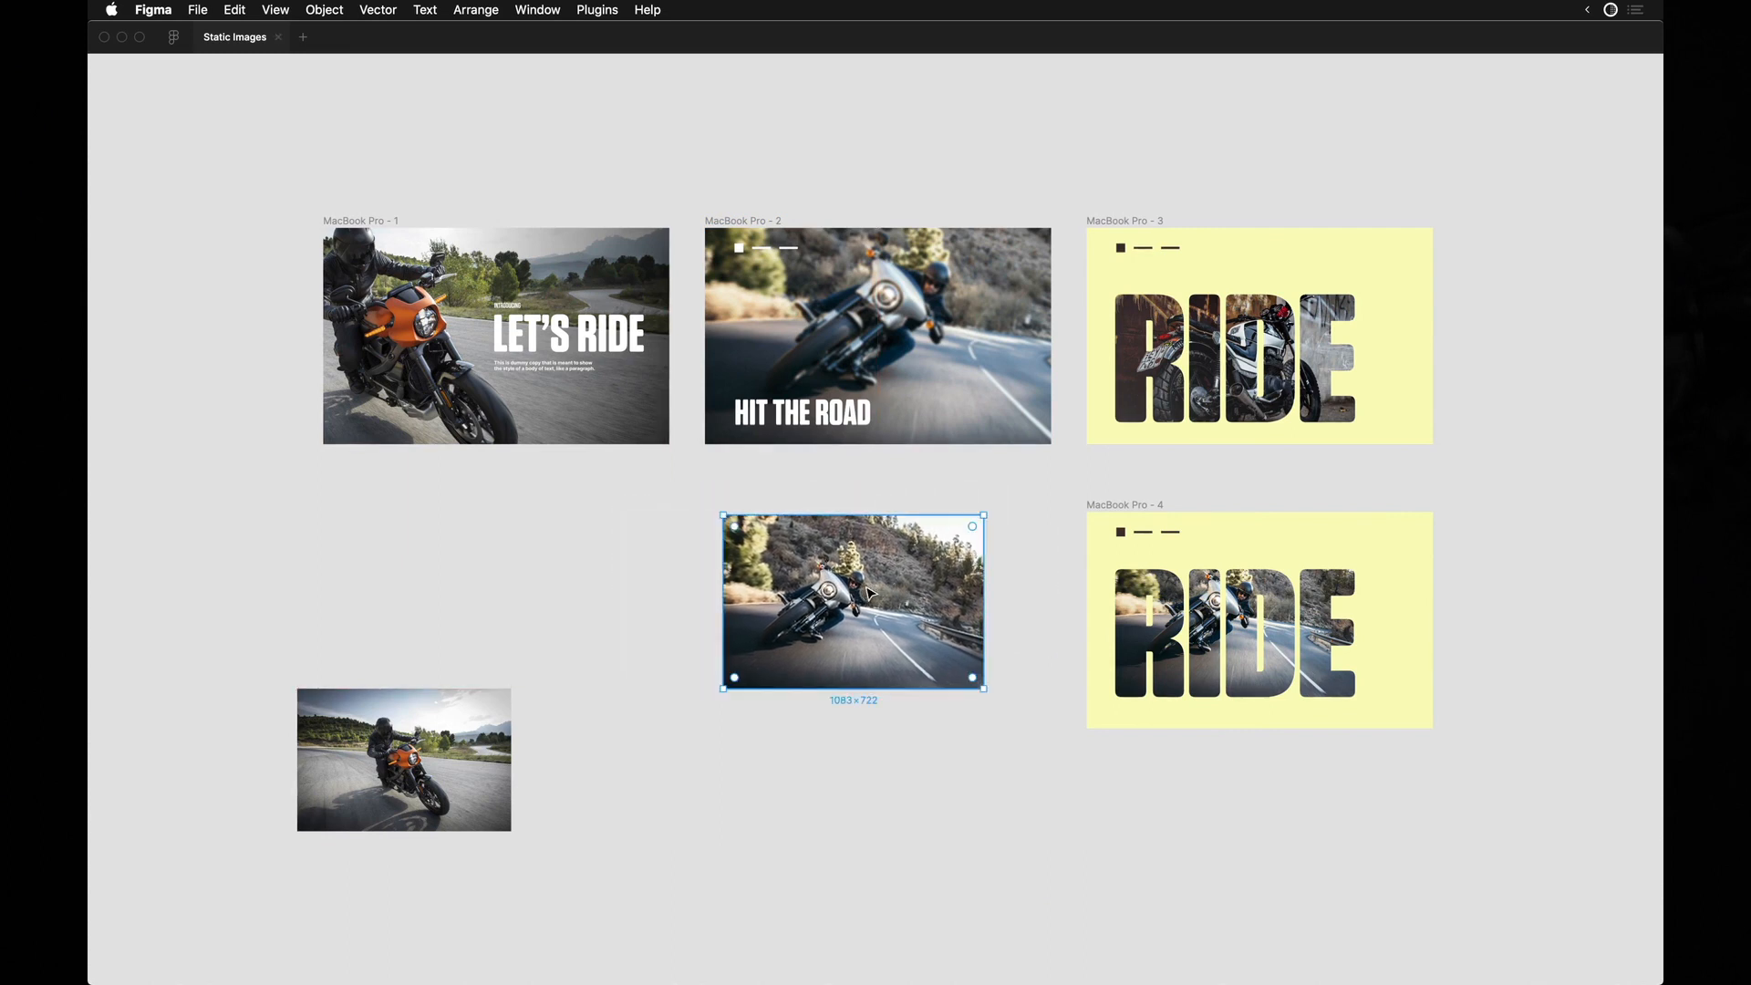
pyautogui.scroll(3, 870, 595)
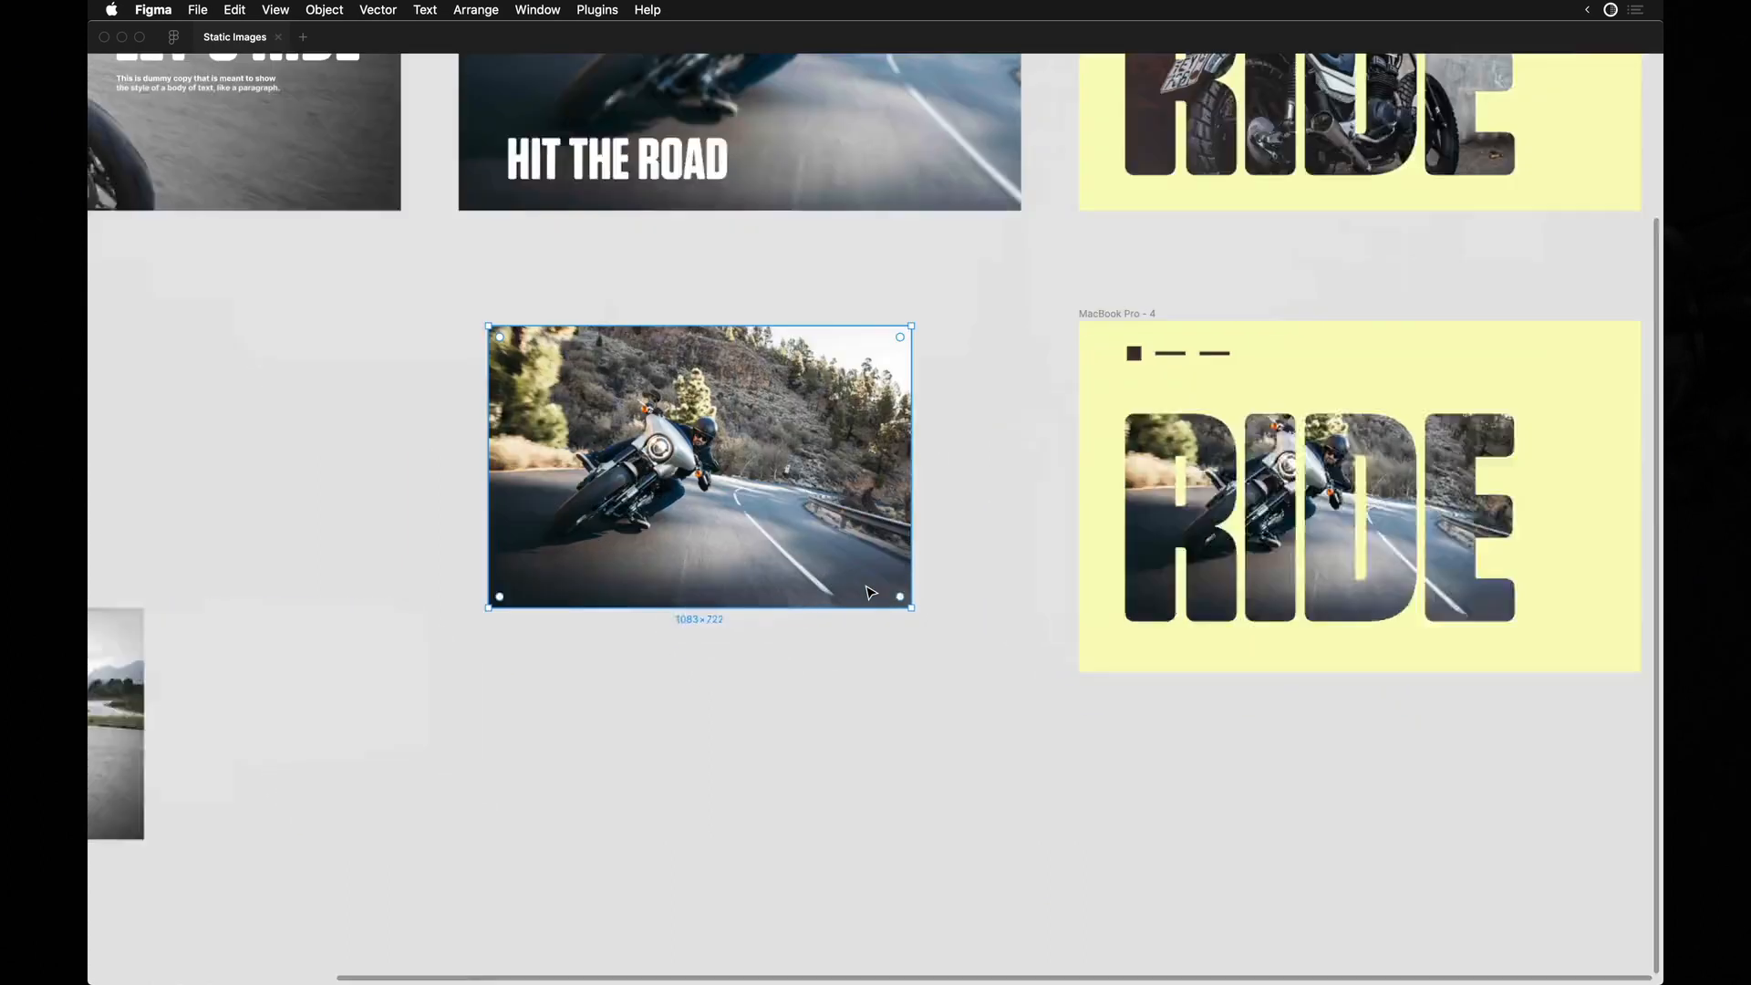
# Extend the lower yellow RIDE frame downward to more than twice its height, leaving empty space under the lettering.
pyautogui.hscroll(5, 867, 590)
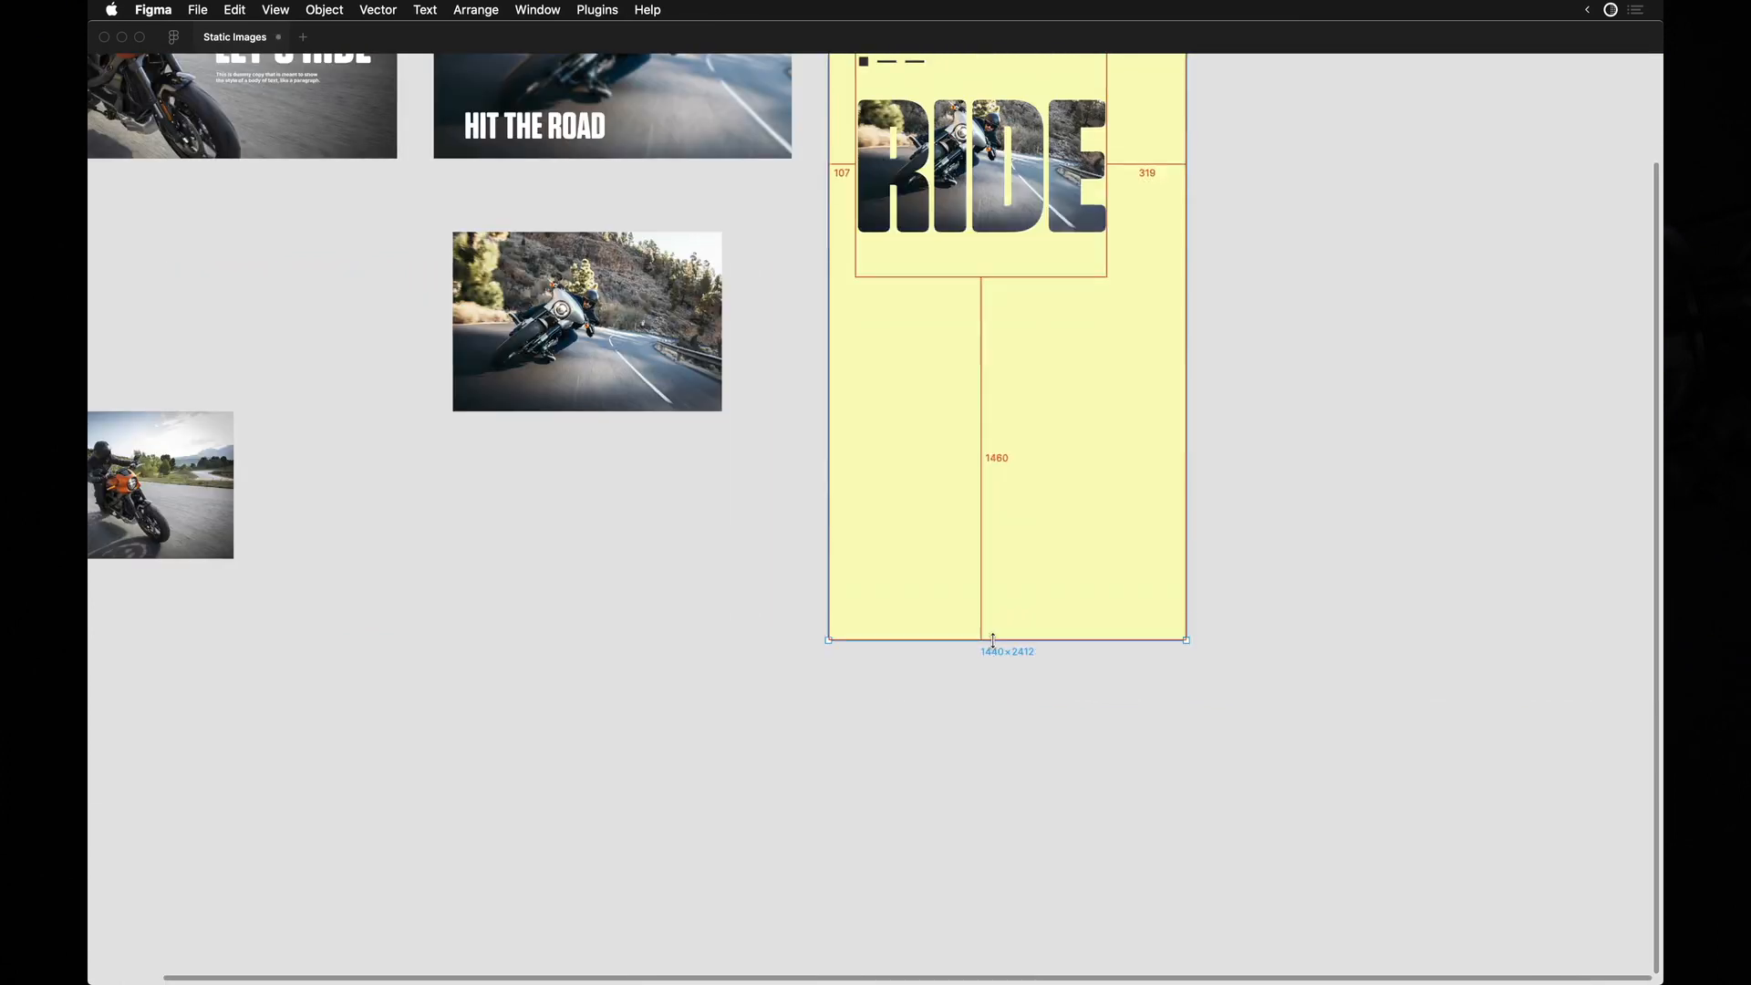
pyautogui.moveTo(993, 639); pyautogui.dragTo(1002, 560)
pyautogui.press('super+z')
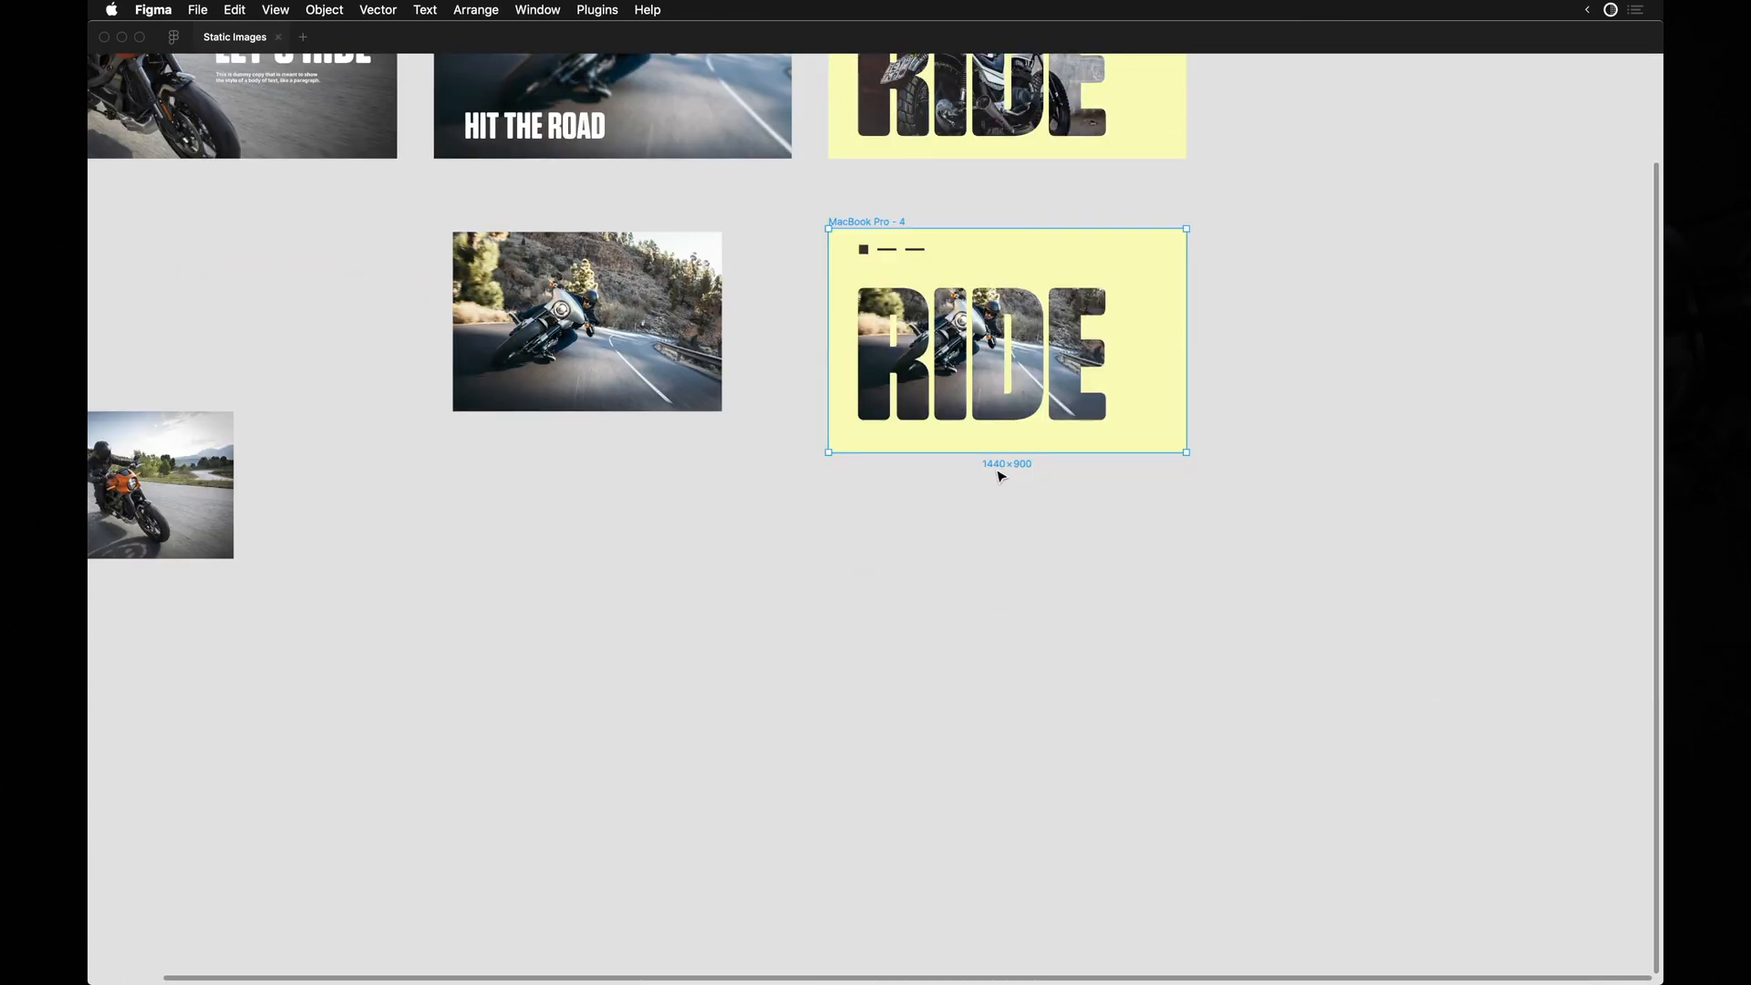
pyautogui.moveTo(994, 449); pyautogui.dragTo(1006, 616)
pyautogui.press('super+z')
pyautogui.moveTo(1004, 453); pyautogui.dragTo(1016, 911)
pyautogui.press('Escape')
# Duplicate the loose orange motorcycle photo into the extended yellow frame, below the RIDE lettering at about X 107, Y 1001.
pyautogui.scroll(5, 923, 579)
pyautogui.hscroll(-2, 923, 579)
pyautogui.scroll(-5, 919, 579)
pyautogui.hscroll(-4, 919, 579)
pyautogui.click(474, 738)
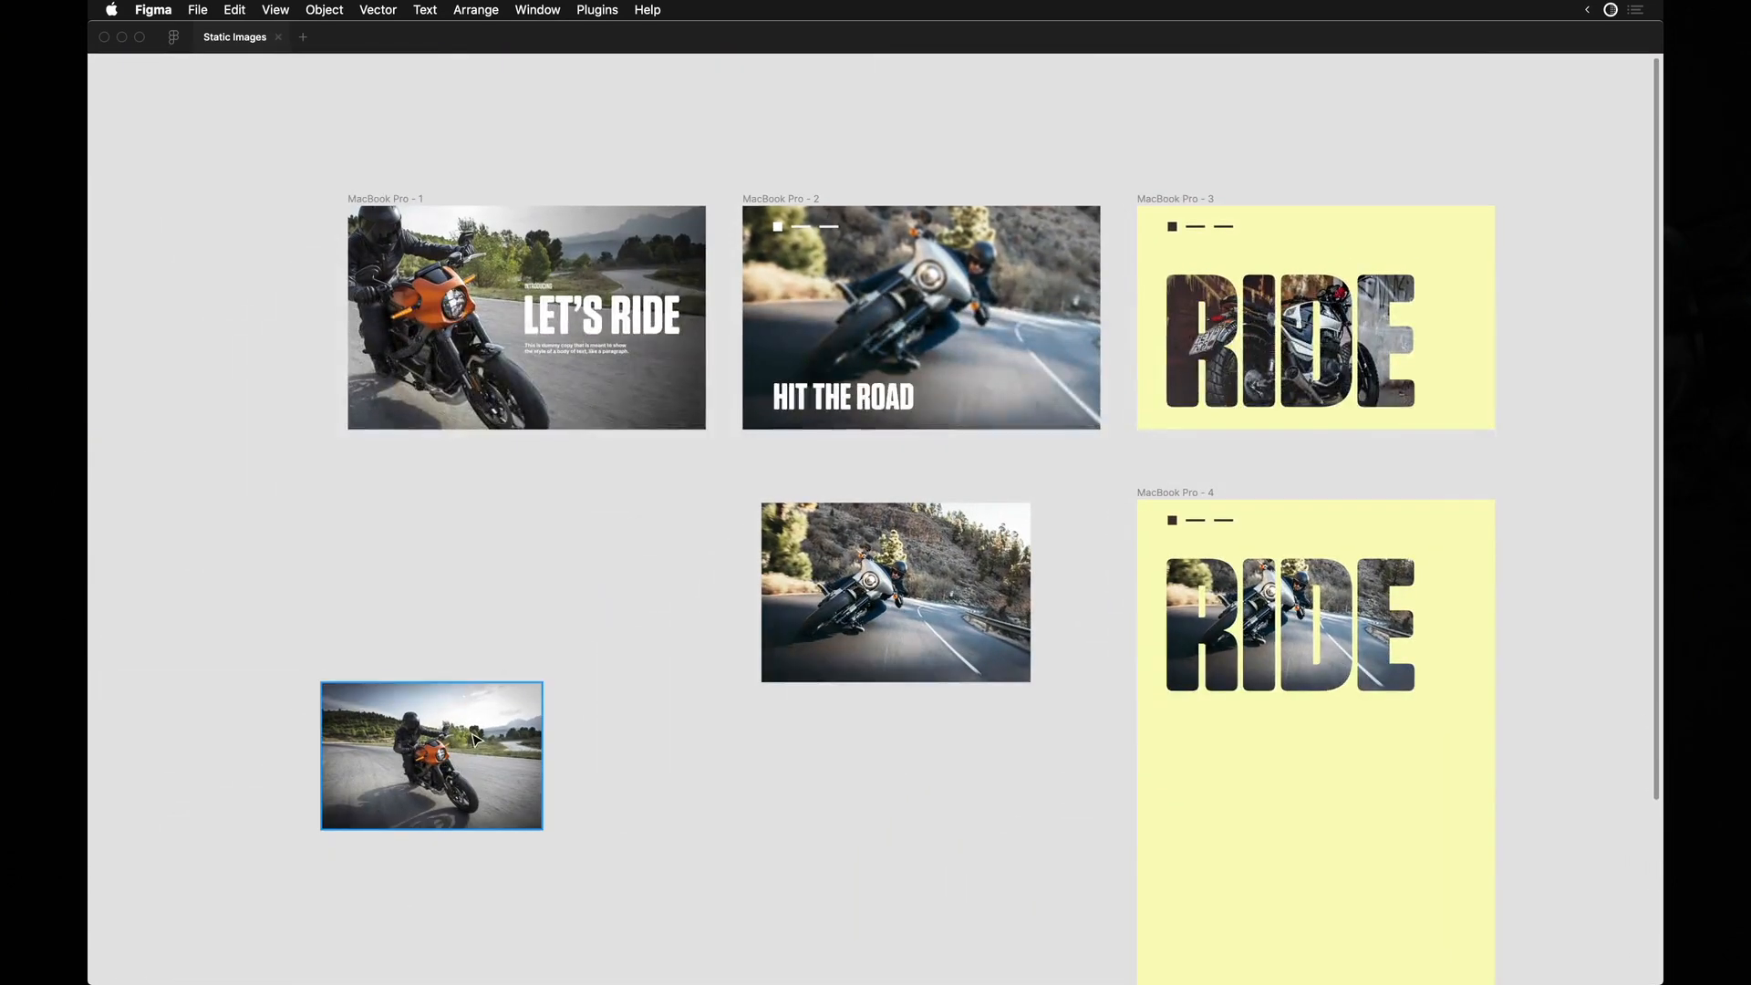
pyautogui.moveTo(444, 764); pyautogui.dragTo(1304, 852)
pyautogui.scroll(-5, 1302, 852)
pyautogui.hscroll(3, 1302, 852)
pyautogui.scroll(5, 1302, 851)
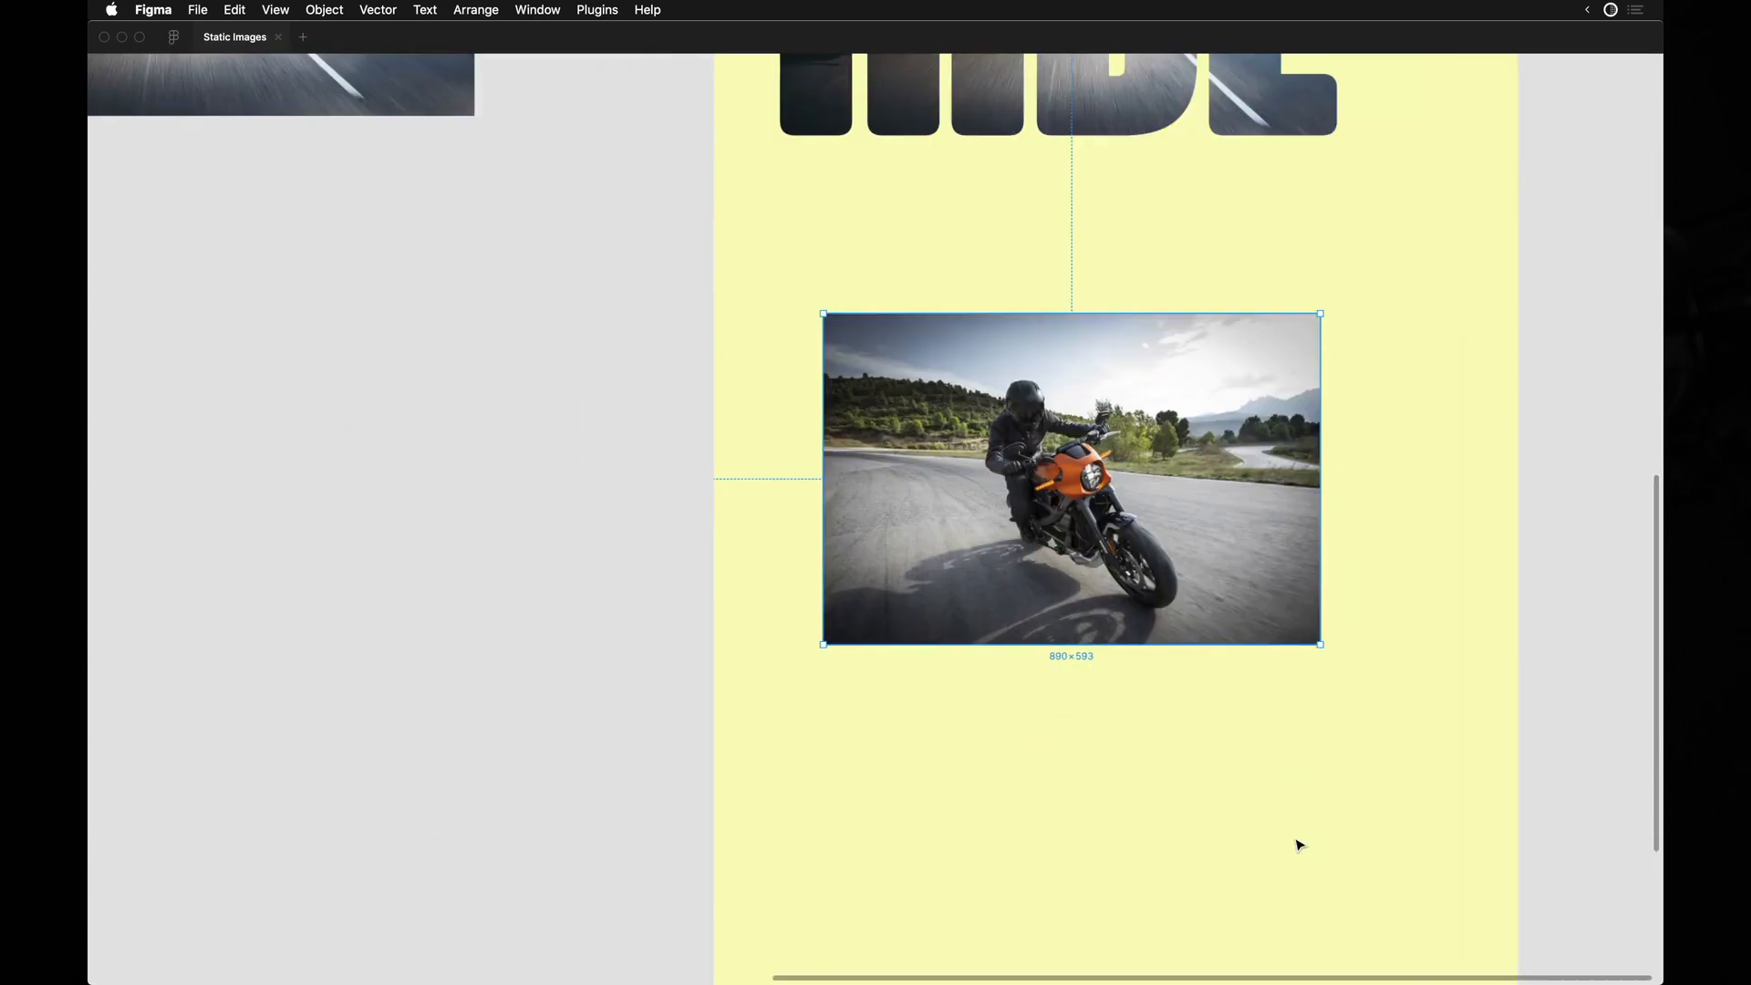
pyautogui.scroll(5, 1145, 453)
pyautogui.hscroll(4, 1145, 453)
pyautogui.moveTo(1037, 604); pyautogui.dragTo(973, 552)
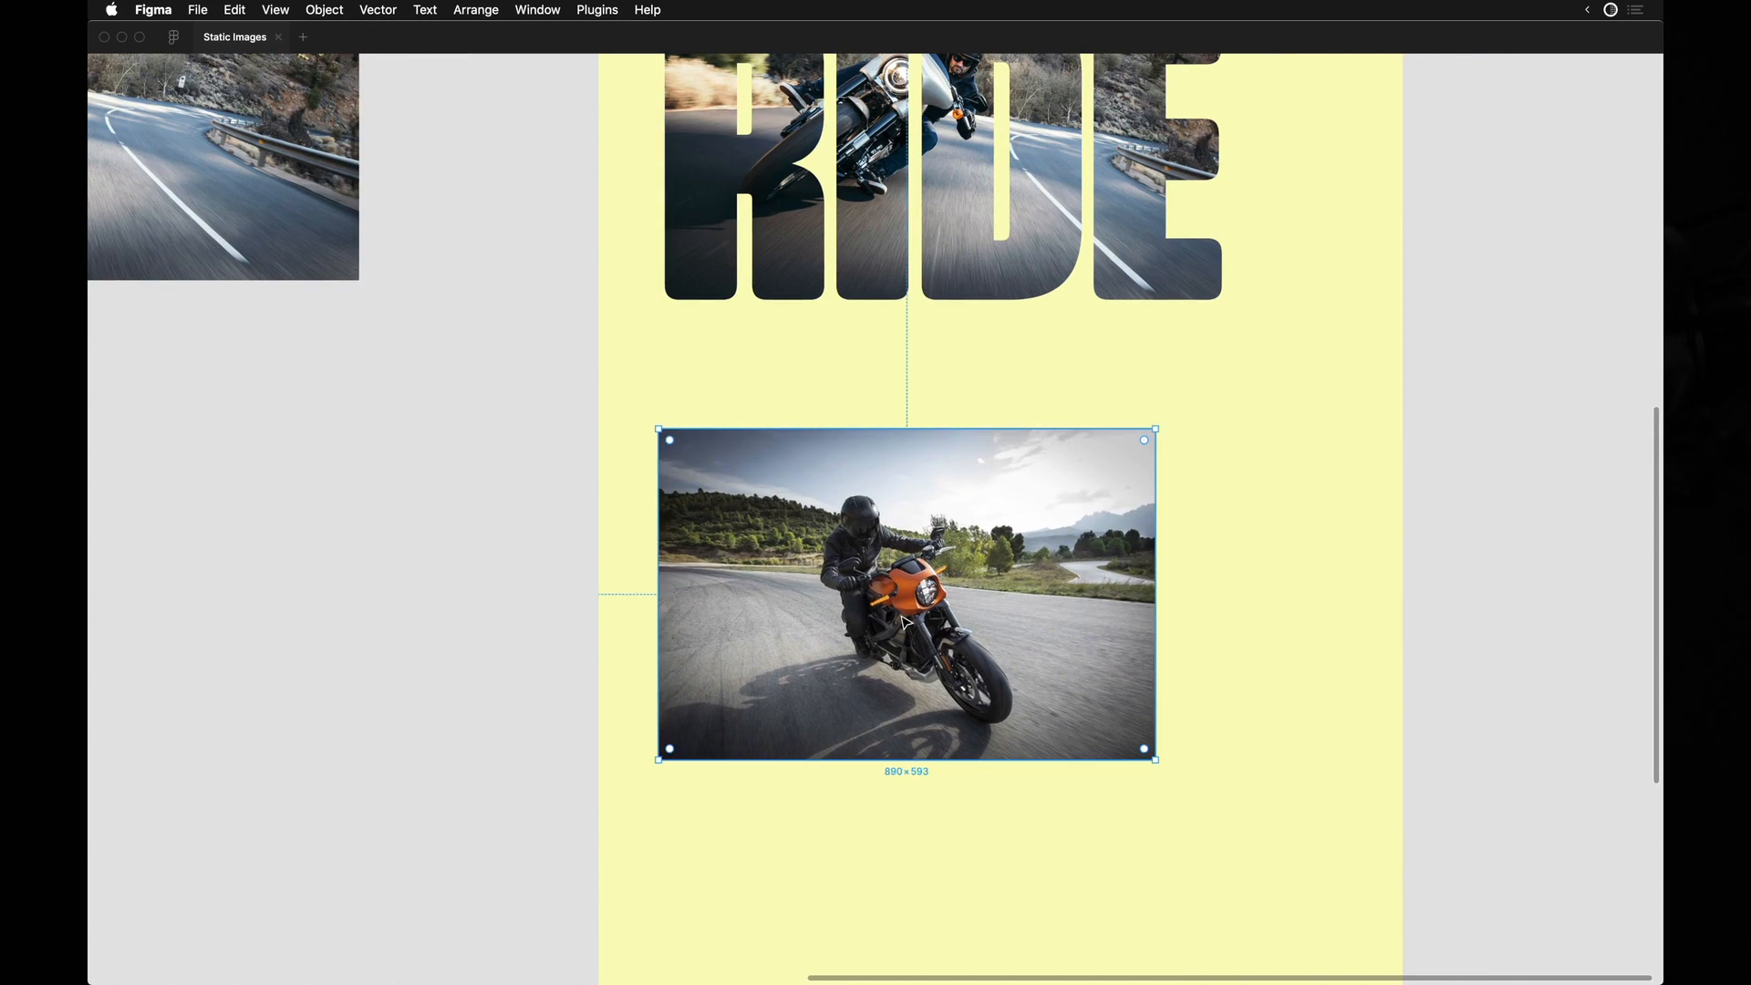
# Draw a 553 × 553 square over the orange motorcycle photo and send it behind the photo.
pyautogui.moveTo(692, 436)
pyautogui.mouseDown()
pyautogui.moveTo(1028, 770)
pyautogui.moveTo(1002, 694)
pyautogui.mouseUp()
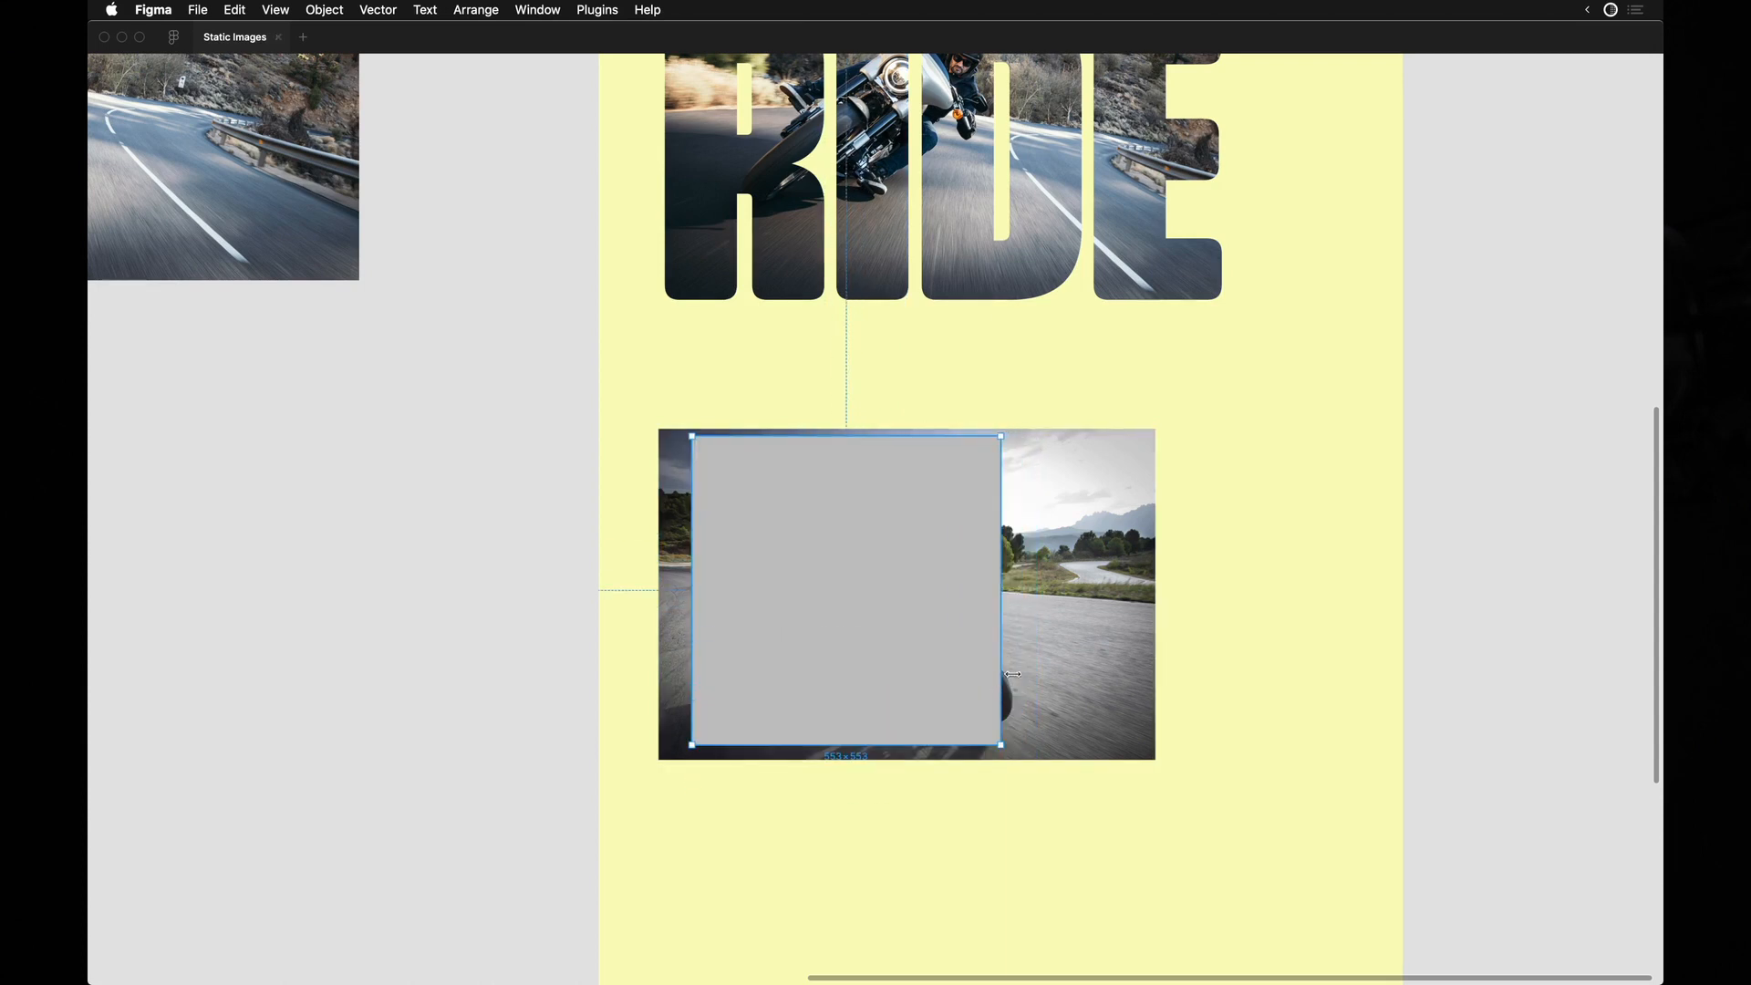
pyautogui.press('super+backslash')
pyautogui.press('super+bracketleft')
pyautogui.press('super+bracketleft')
# Group the orange motorcycle photo with the square and use the square as the mask.
pyautogui.keyDown('shift'); pyautogui.click(996, 473); pyautogui.keyUp('shift')
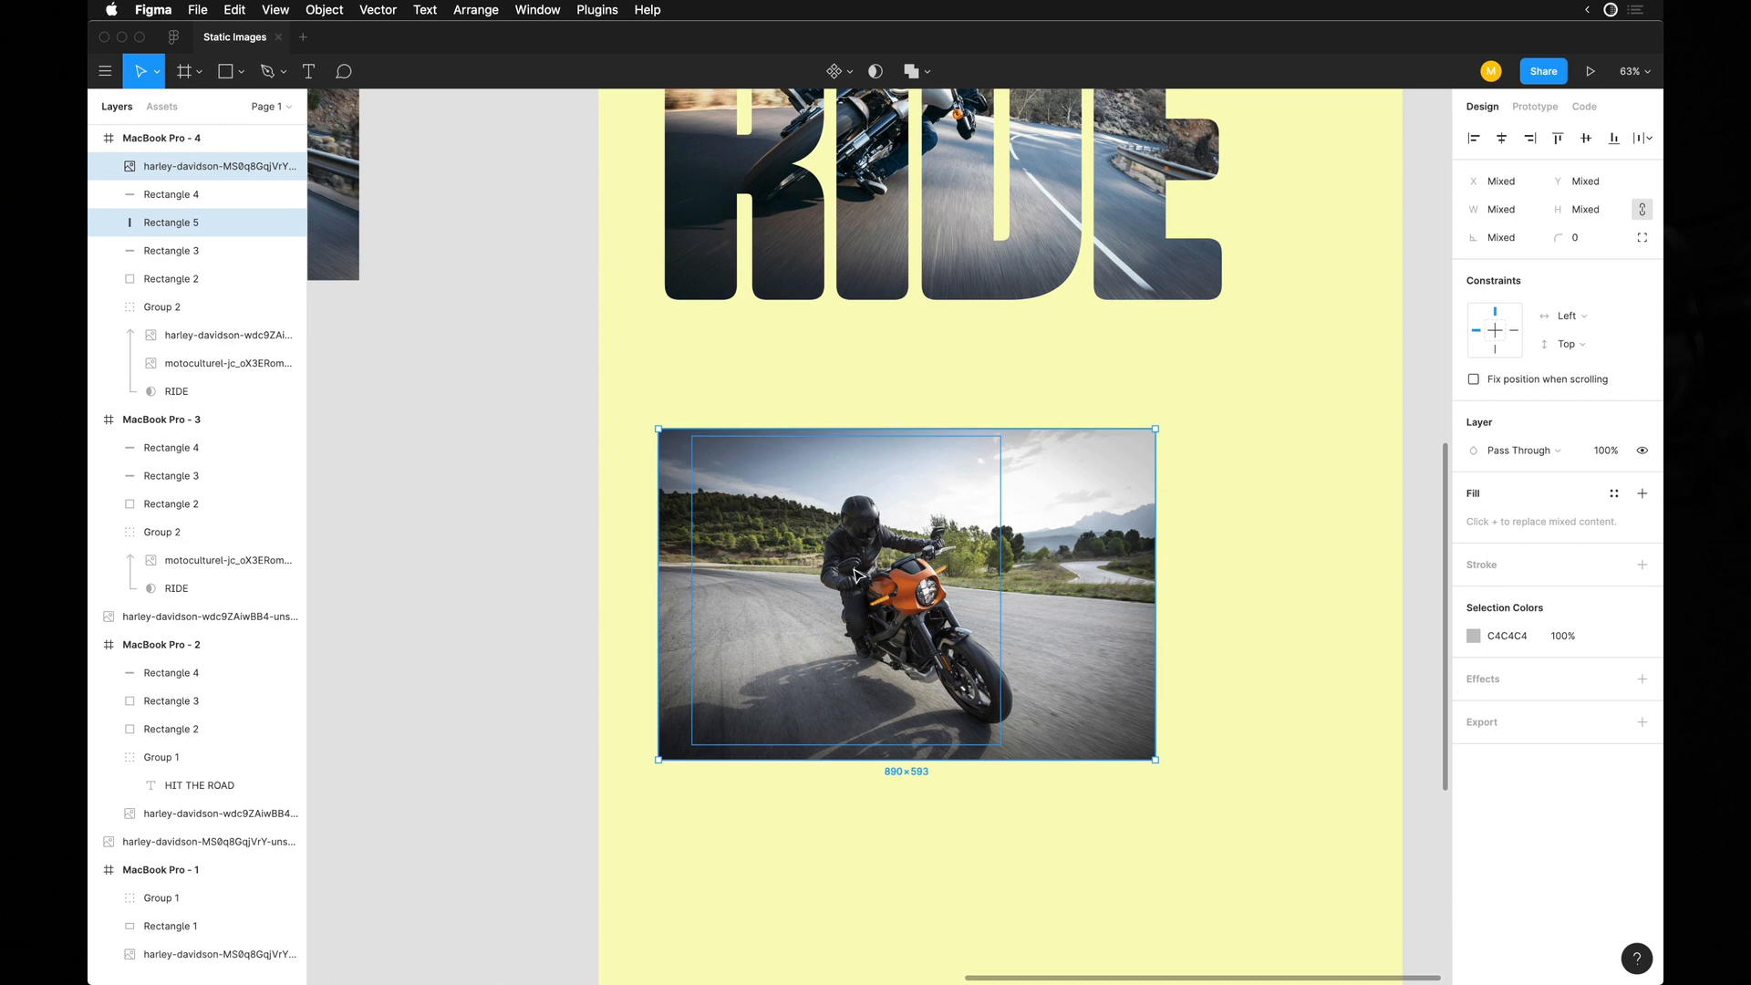
pyautogui.press('super+g')
pyautogui.click(108, 166)
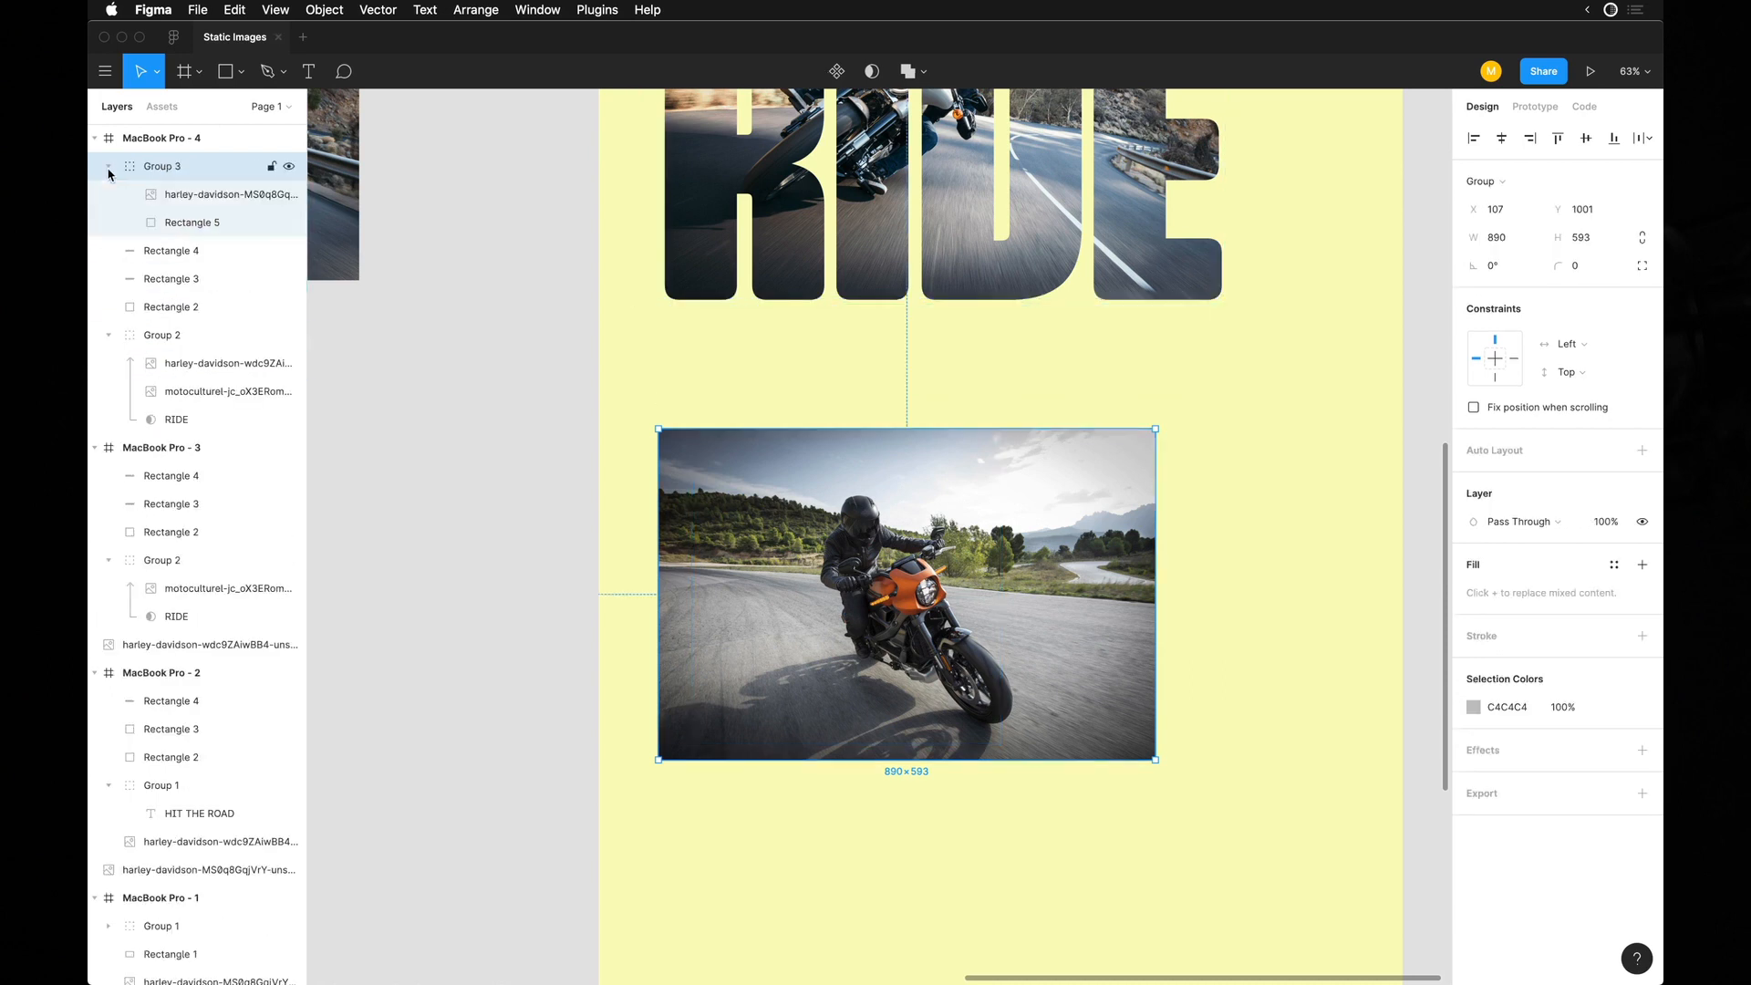
pyautogui.click(179, 226)
pyautogui.press('ctrl+super+m')
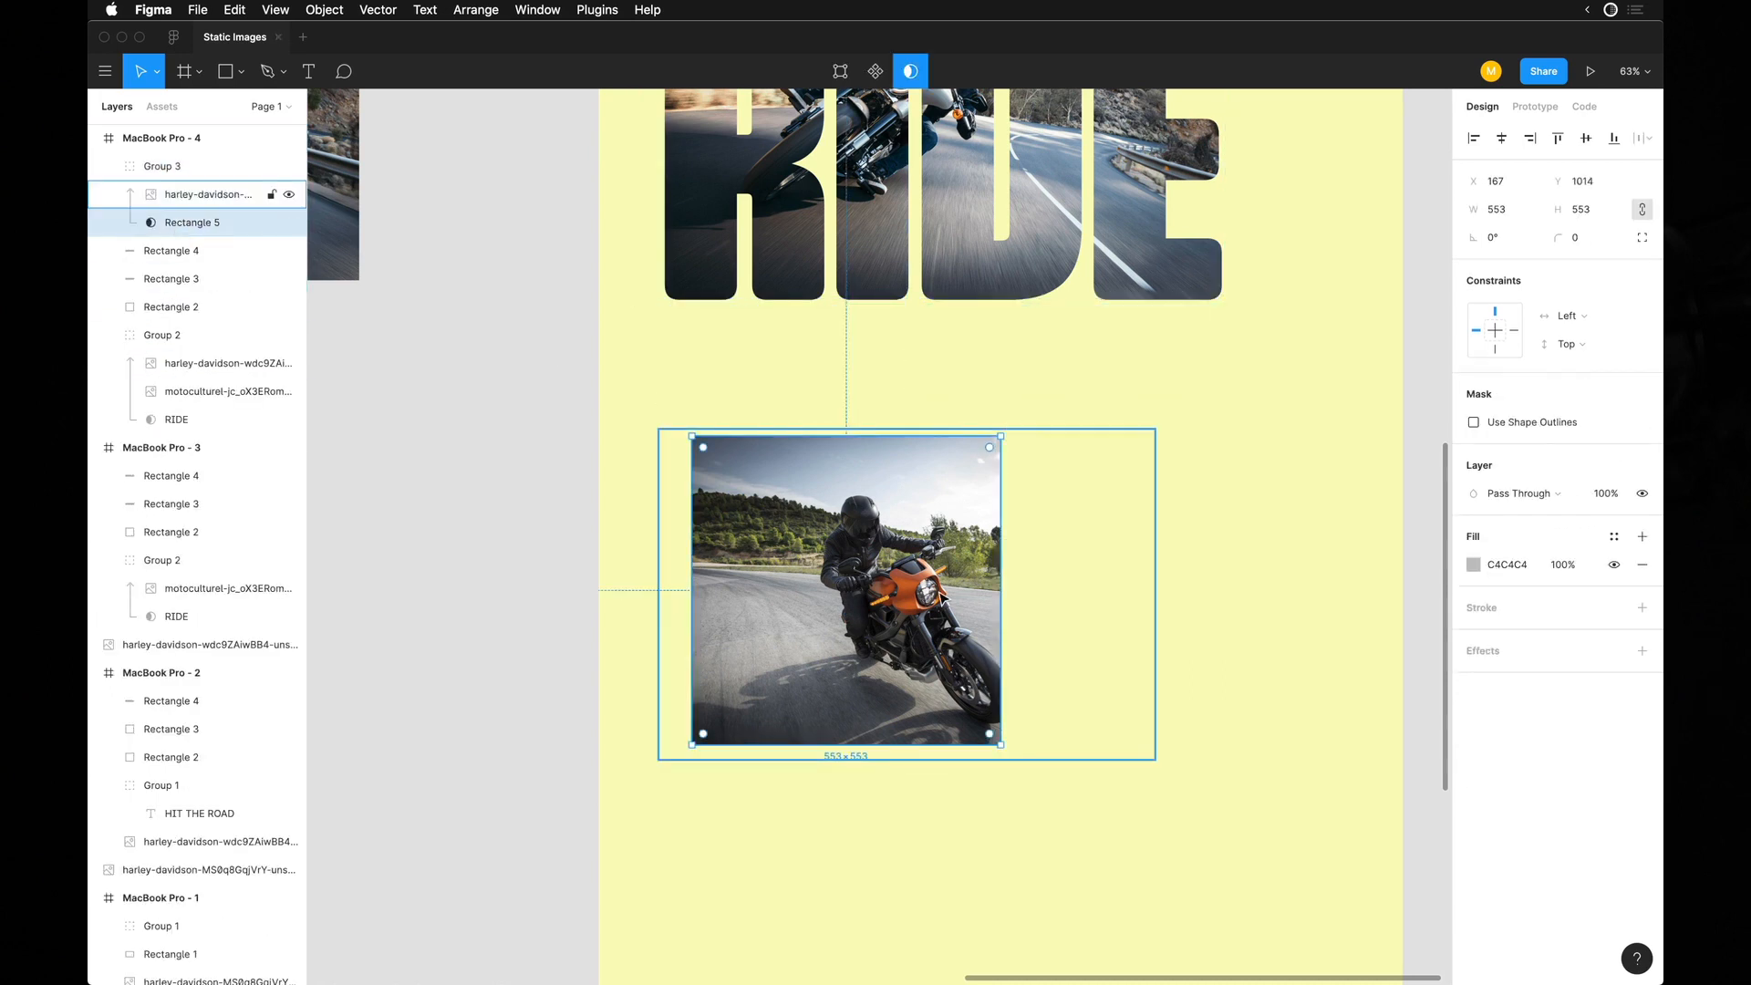
# Enlarge the masked motorcycle photo to 1055 × 703 and reposition it so the rider and bike fill the square.
pyautogui.click(836, 571)
pyautogui.hotkey('shift', 'h')
pyautogui.moveTo(1050, 721); pyautogui.dragTo(1129, 780)
pyautogui.moveTo(854, 673); pyautogui.dragTo(805, 648)
# Compare the masked motorcycle photo flipped horizontally with its original orientation.
pyautogui.hotkey('shift', 'h')
pyautogui.hotkey('shift', 'h')
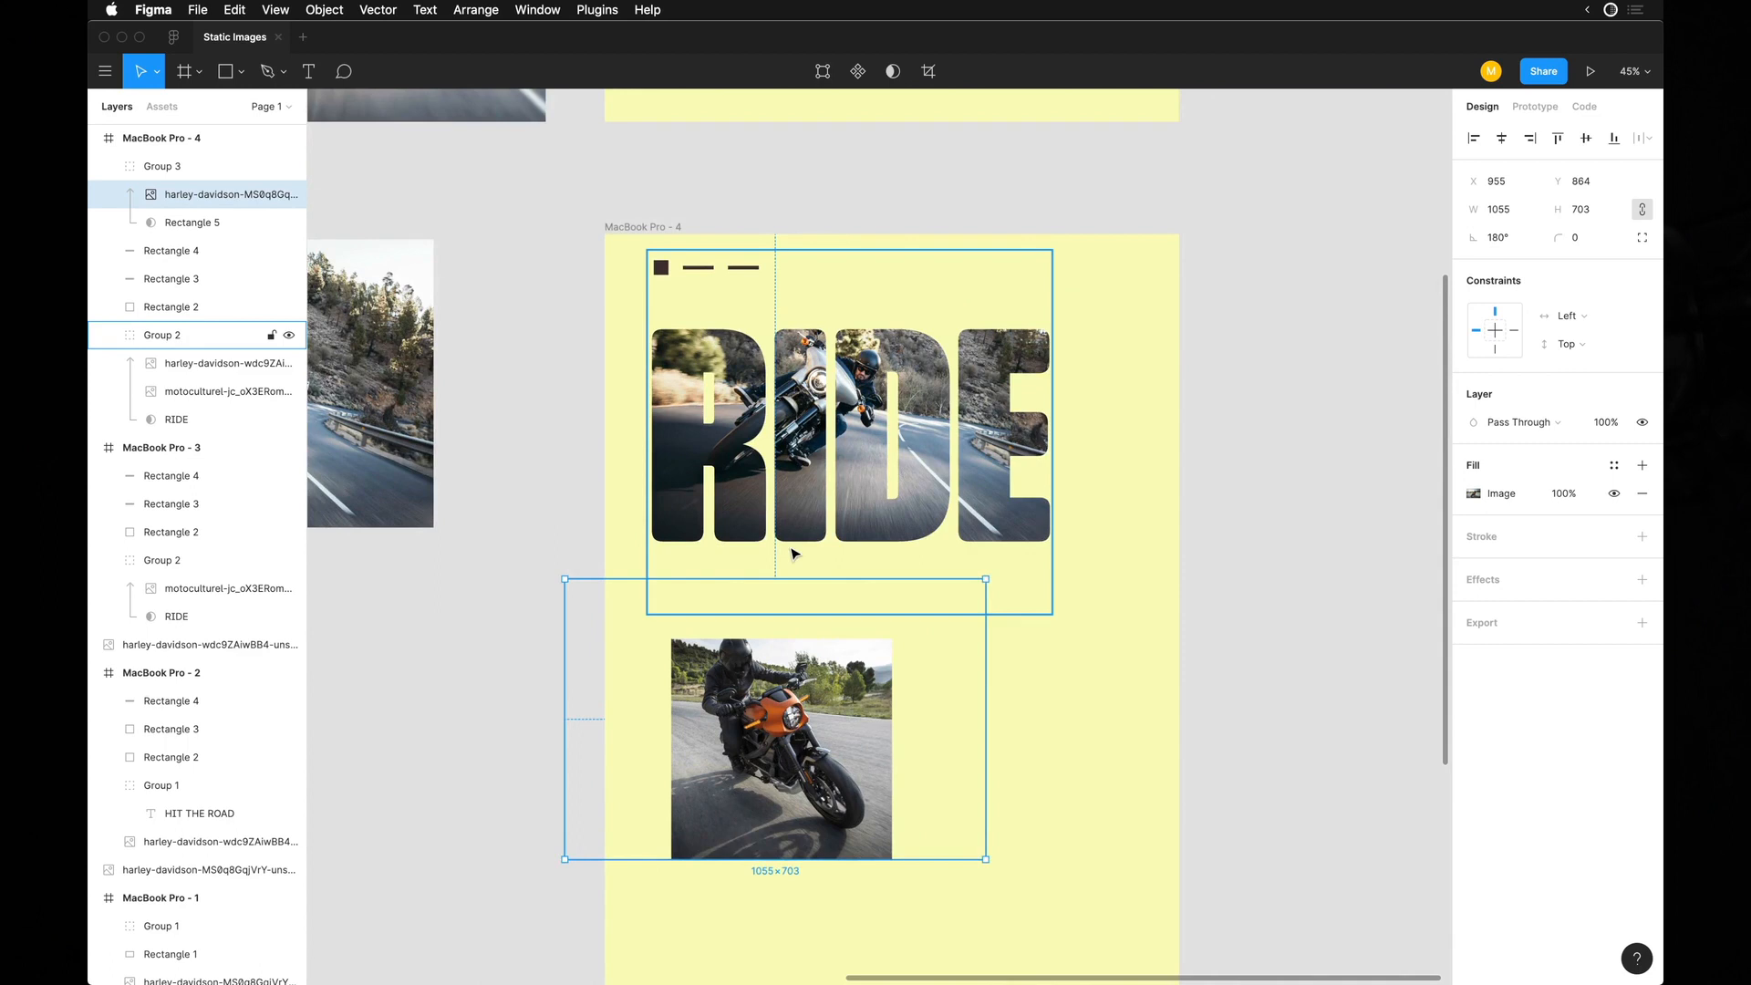
pyautogui.scroll(3, 791, 548)
pyautogui.hotkey('shift', 'h')
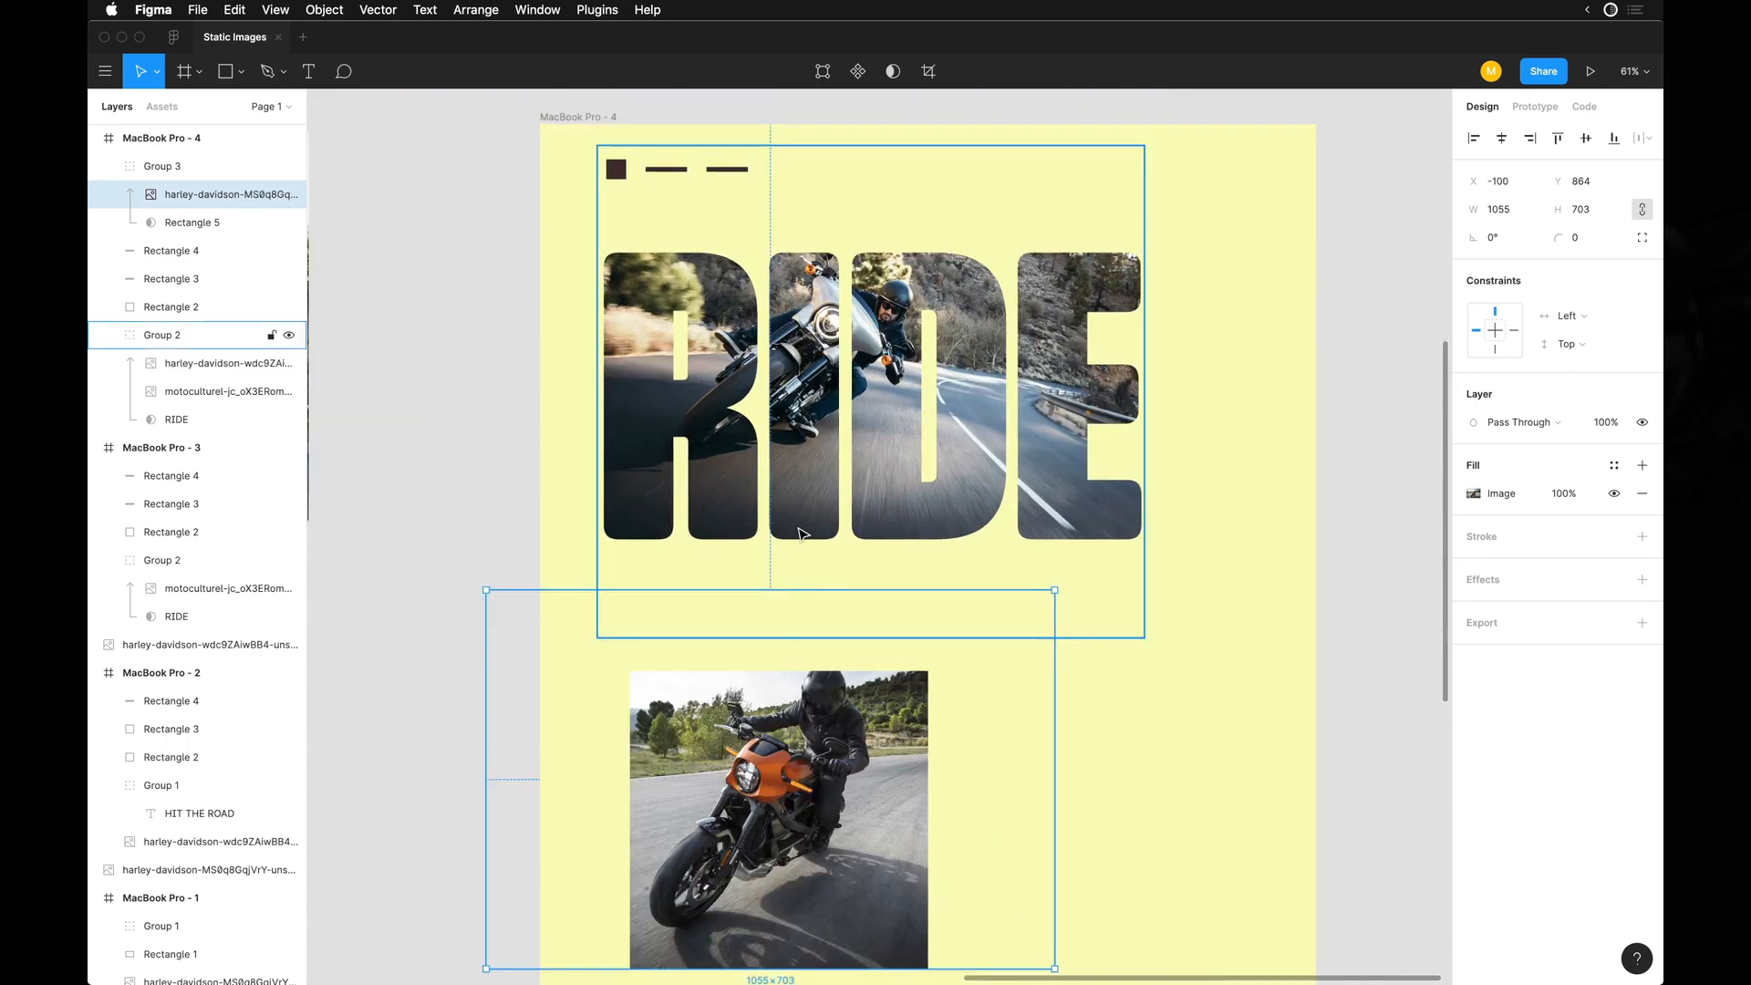
pyautogui.scroll(-2, 798, 534)
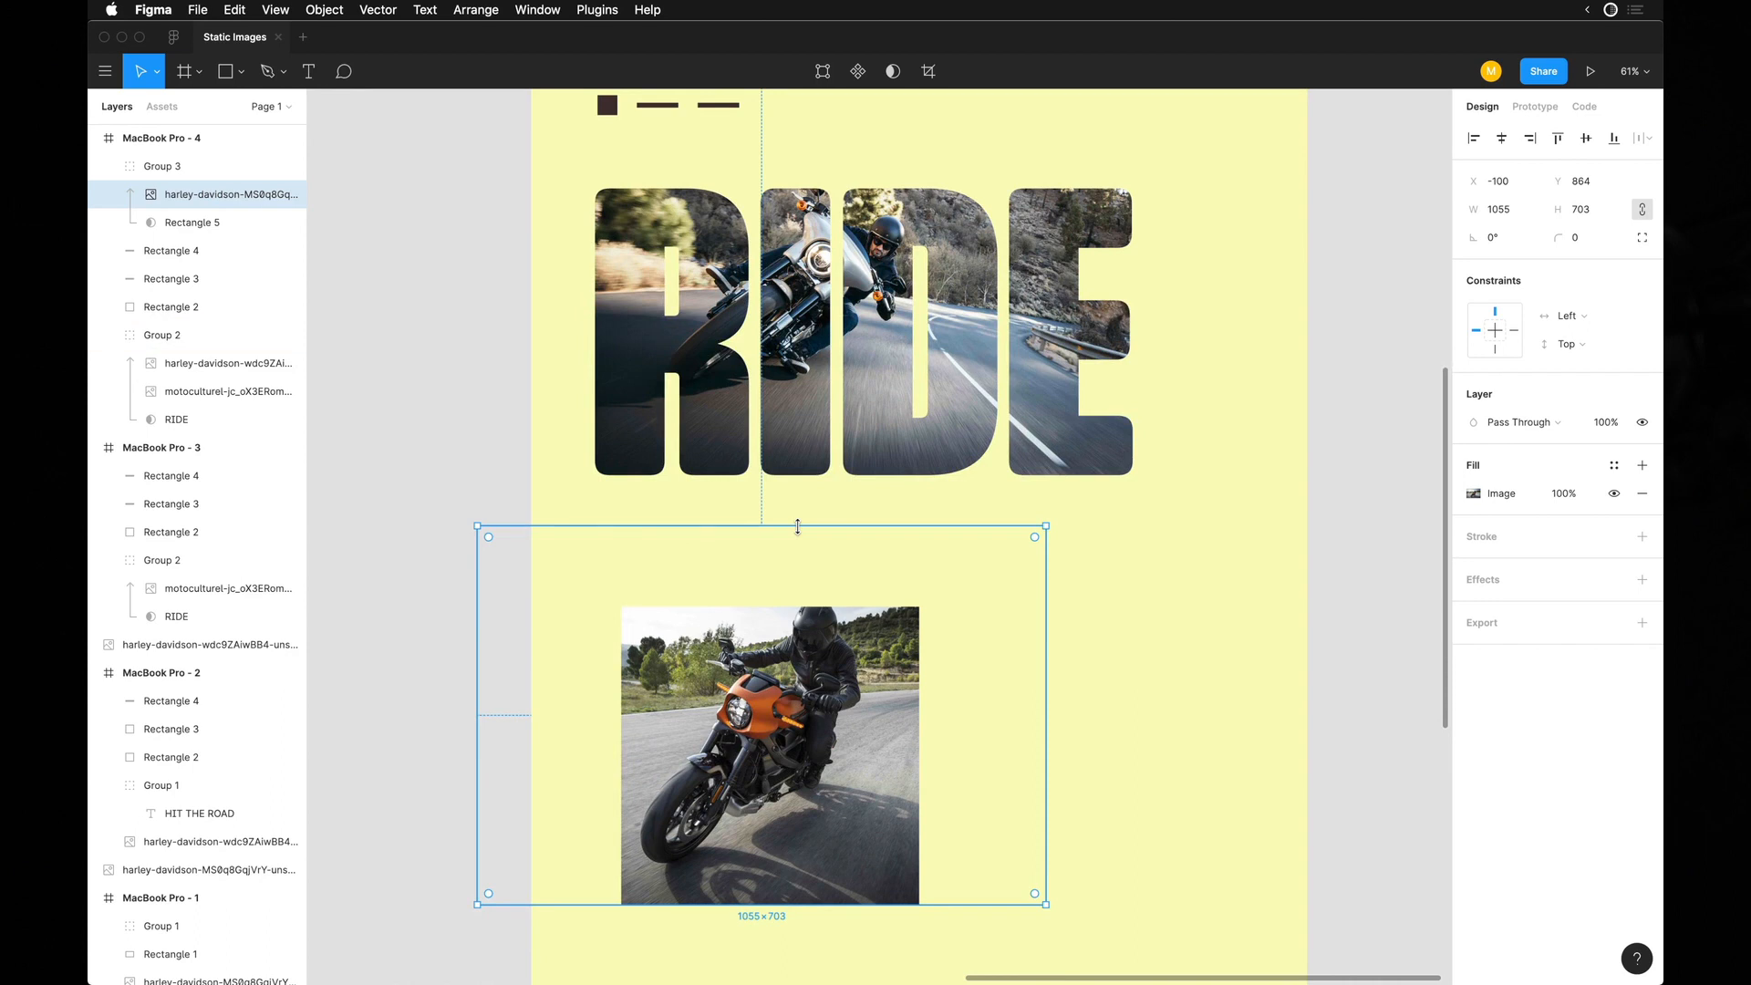
pyautogui.hotkey('shift', 'h')
pyautogui.scroll(-1, 802, 531)
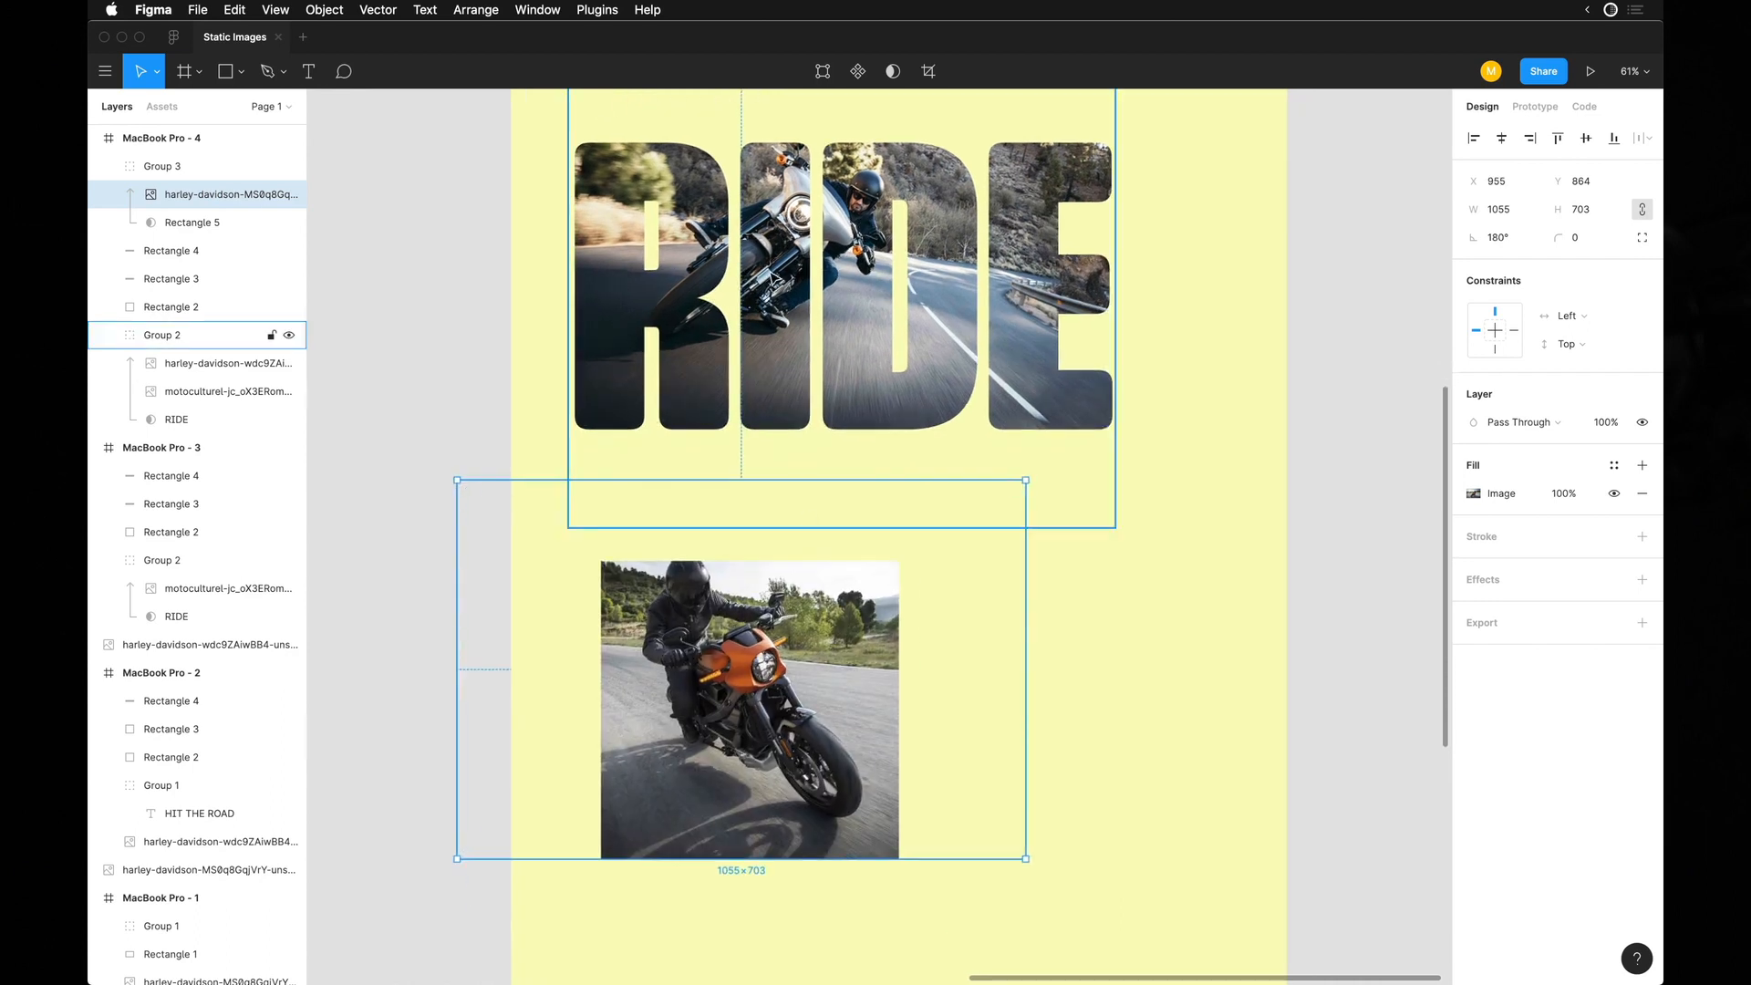
# Try different crops inside the square, then size the masked photo to 1027 × 685 at X 1074, Y 898.
pyautogui.moveTo(743, 668); pyautogui.dragTo(698, 686)
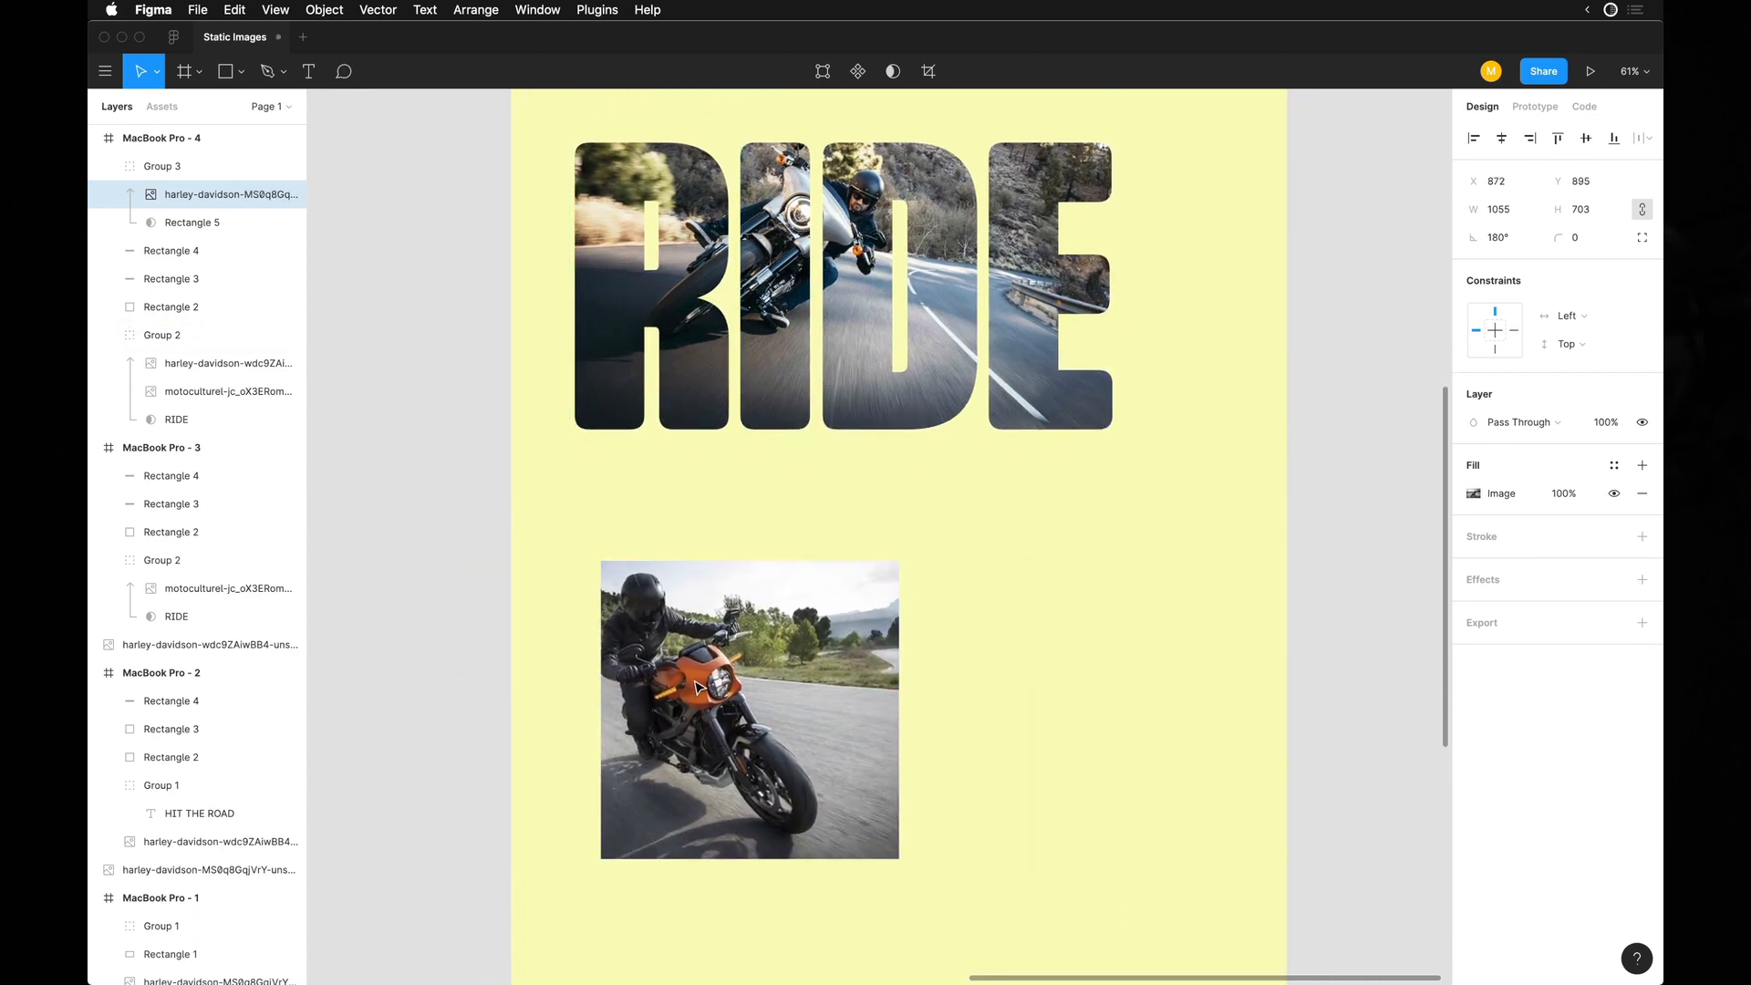
pyautogui.moveTo(867, 805); pyautogui.dragTo(836, 762)
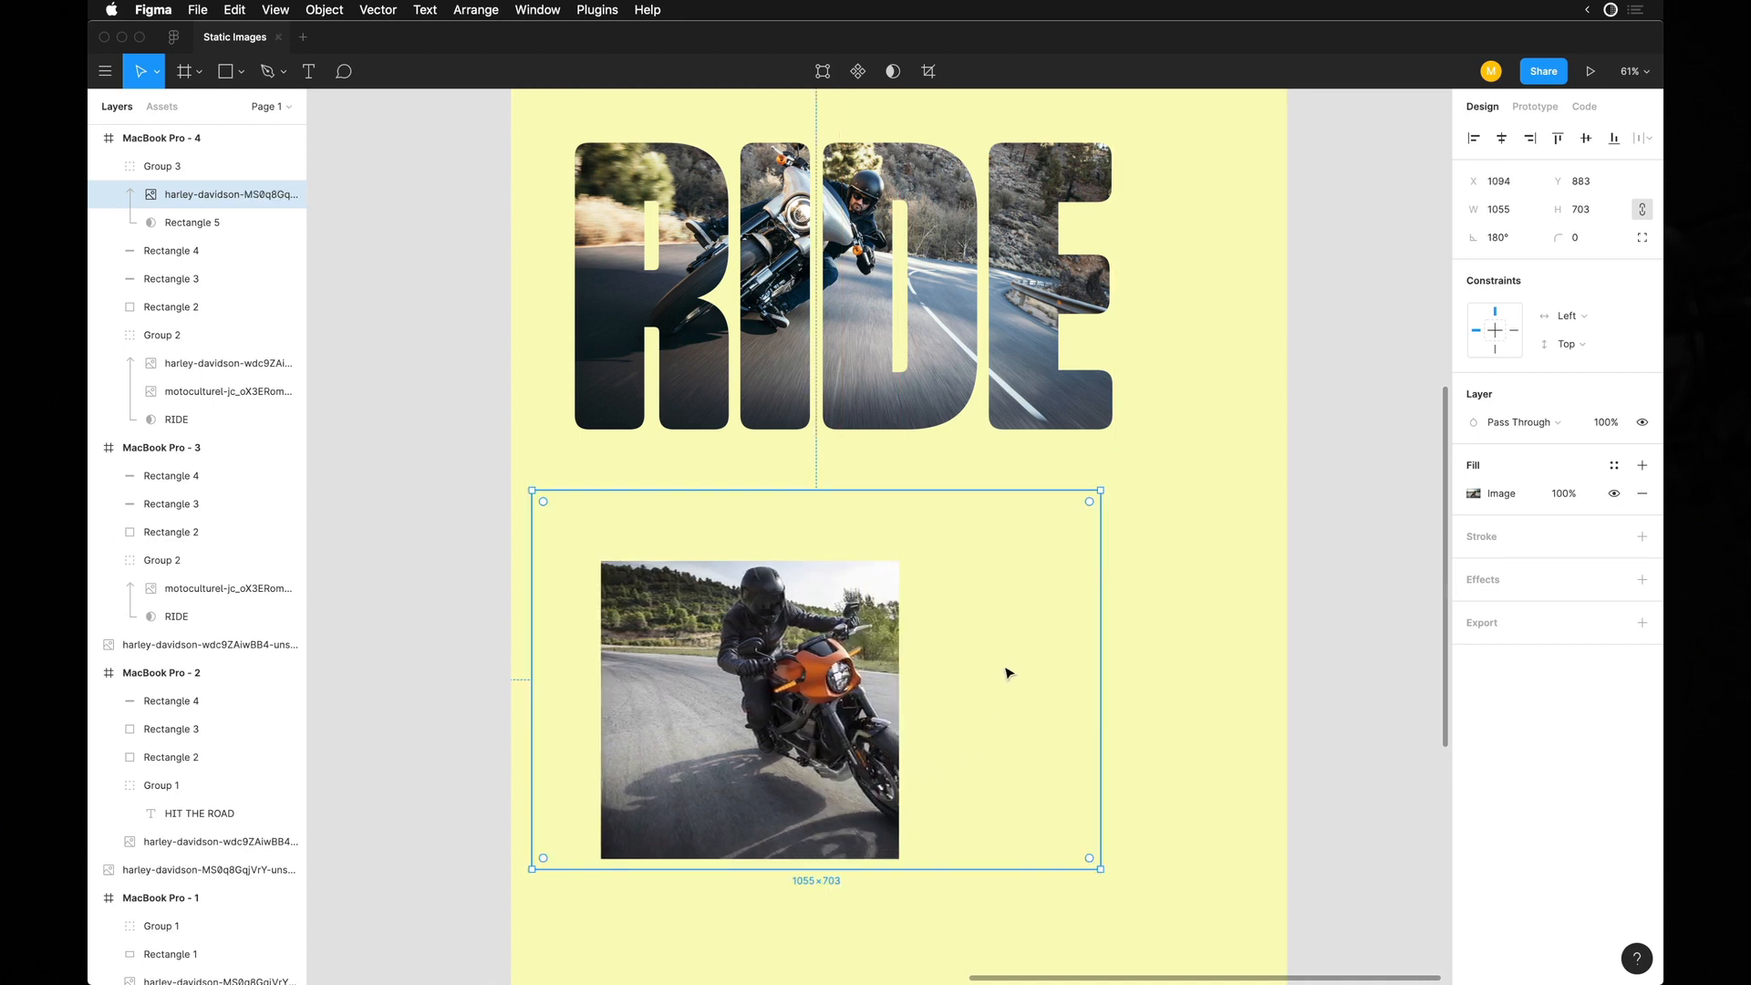
pyautogui.moveTo(1099, 493); pyautogui.dragTo(1079, 505)
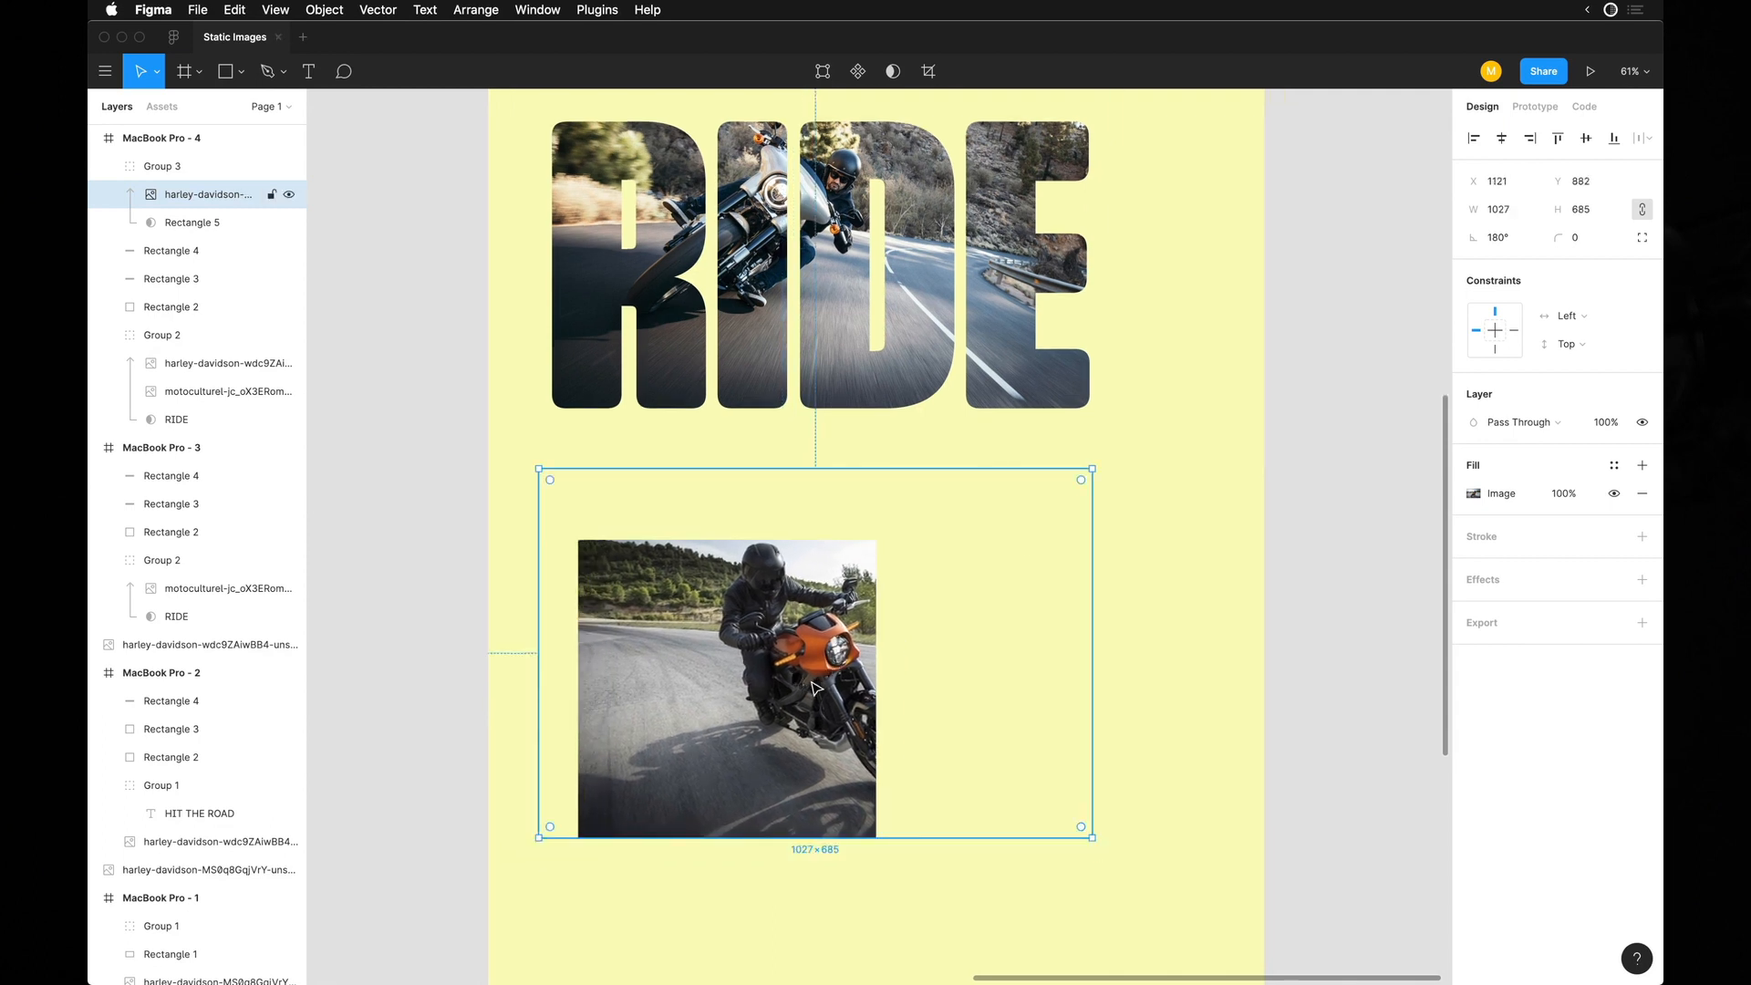
pyautogui.moveTo(817, 687); pyautogui.dragTo(764, 684)
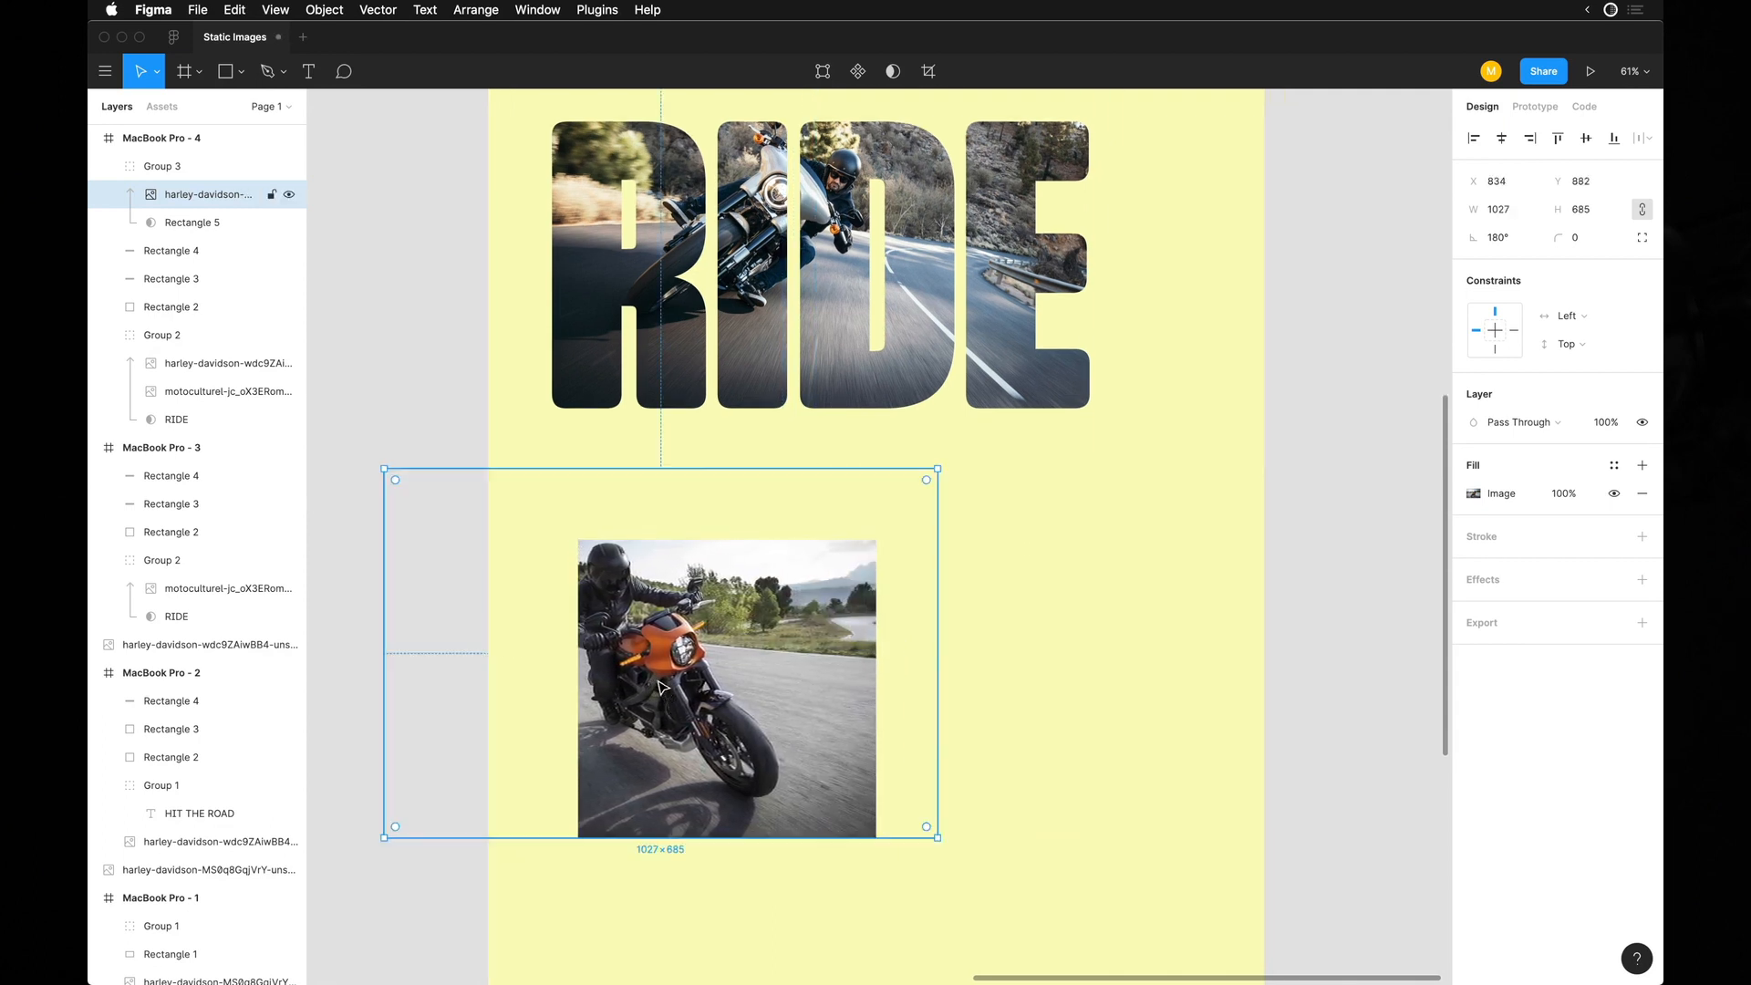
pyautogui.moveTo(679, 698); pyautogui.dragTo(689, 693)
pyautogui.scroll(5, 689, 693)
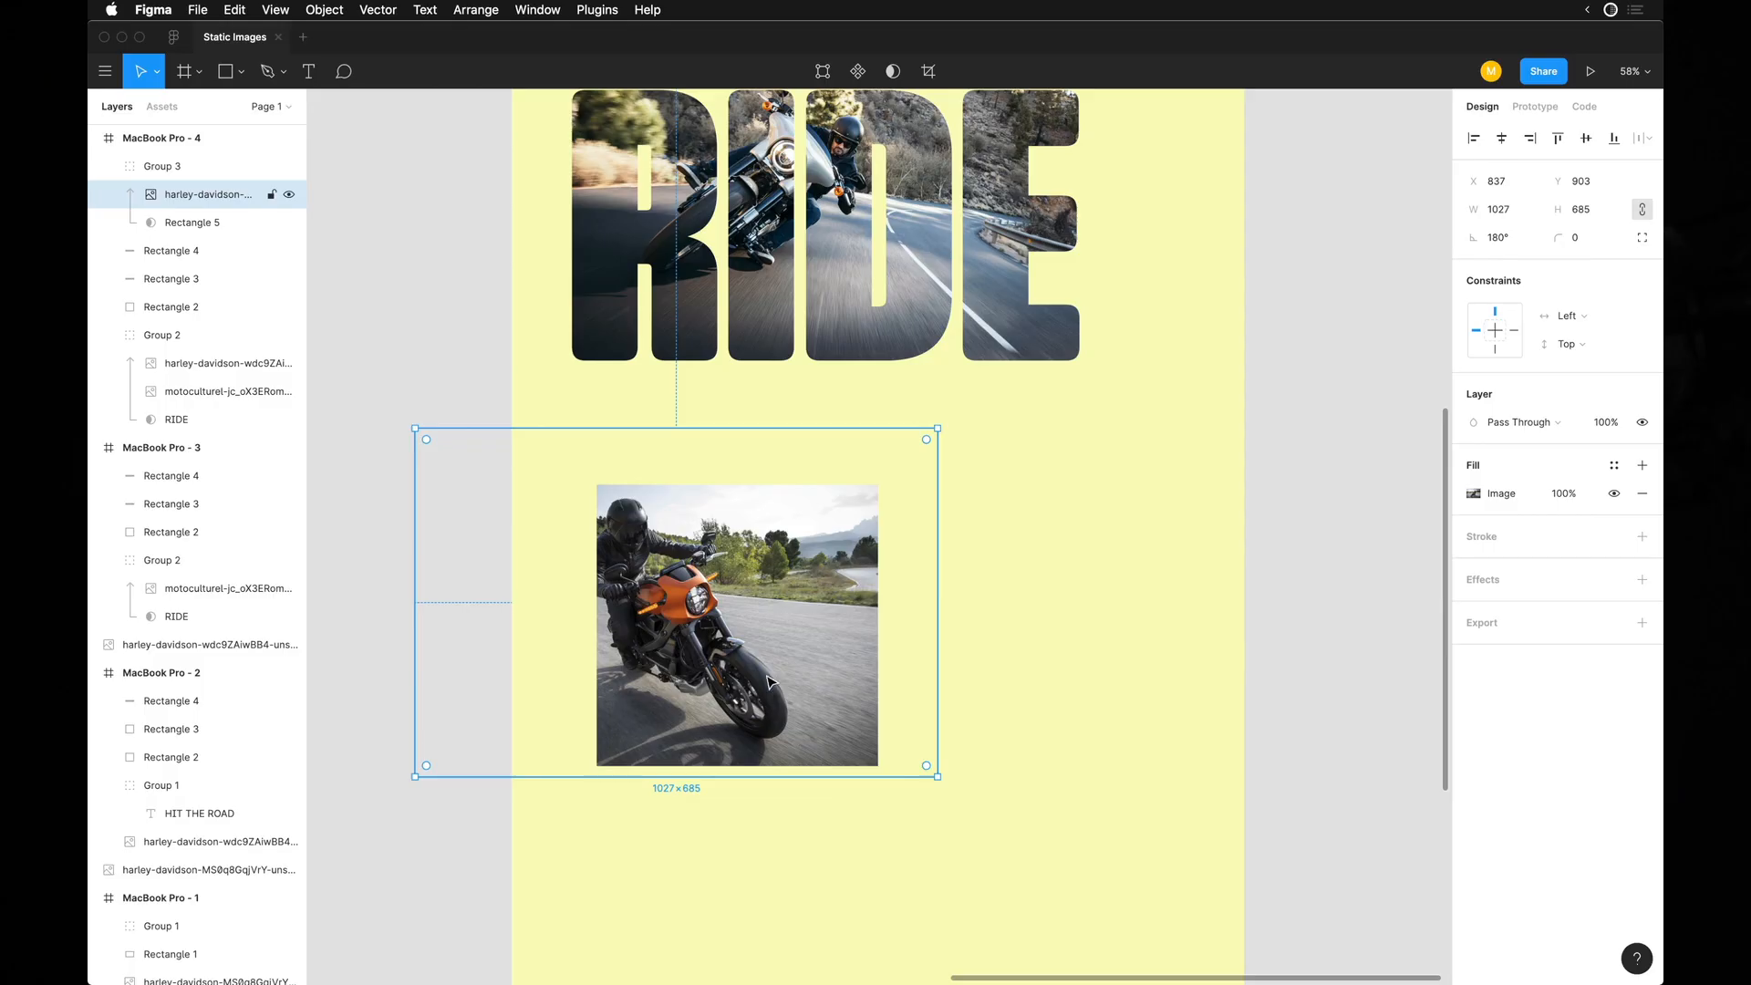
pyautogui.moveTo(775, 693); pyautogui.dragTo(887, 679)
pyautogui.click(1113, 585)
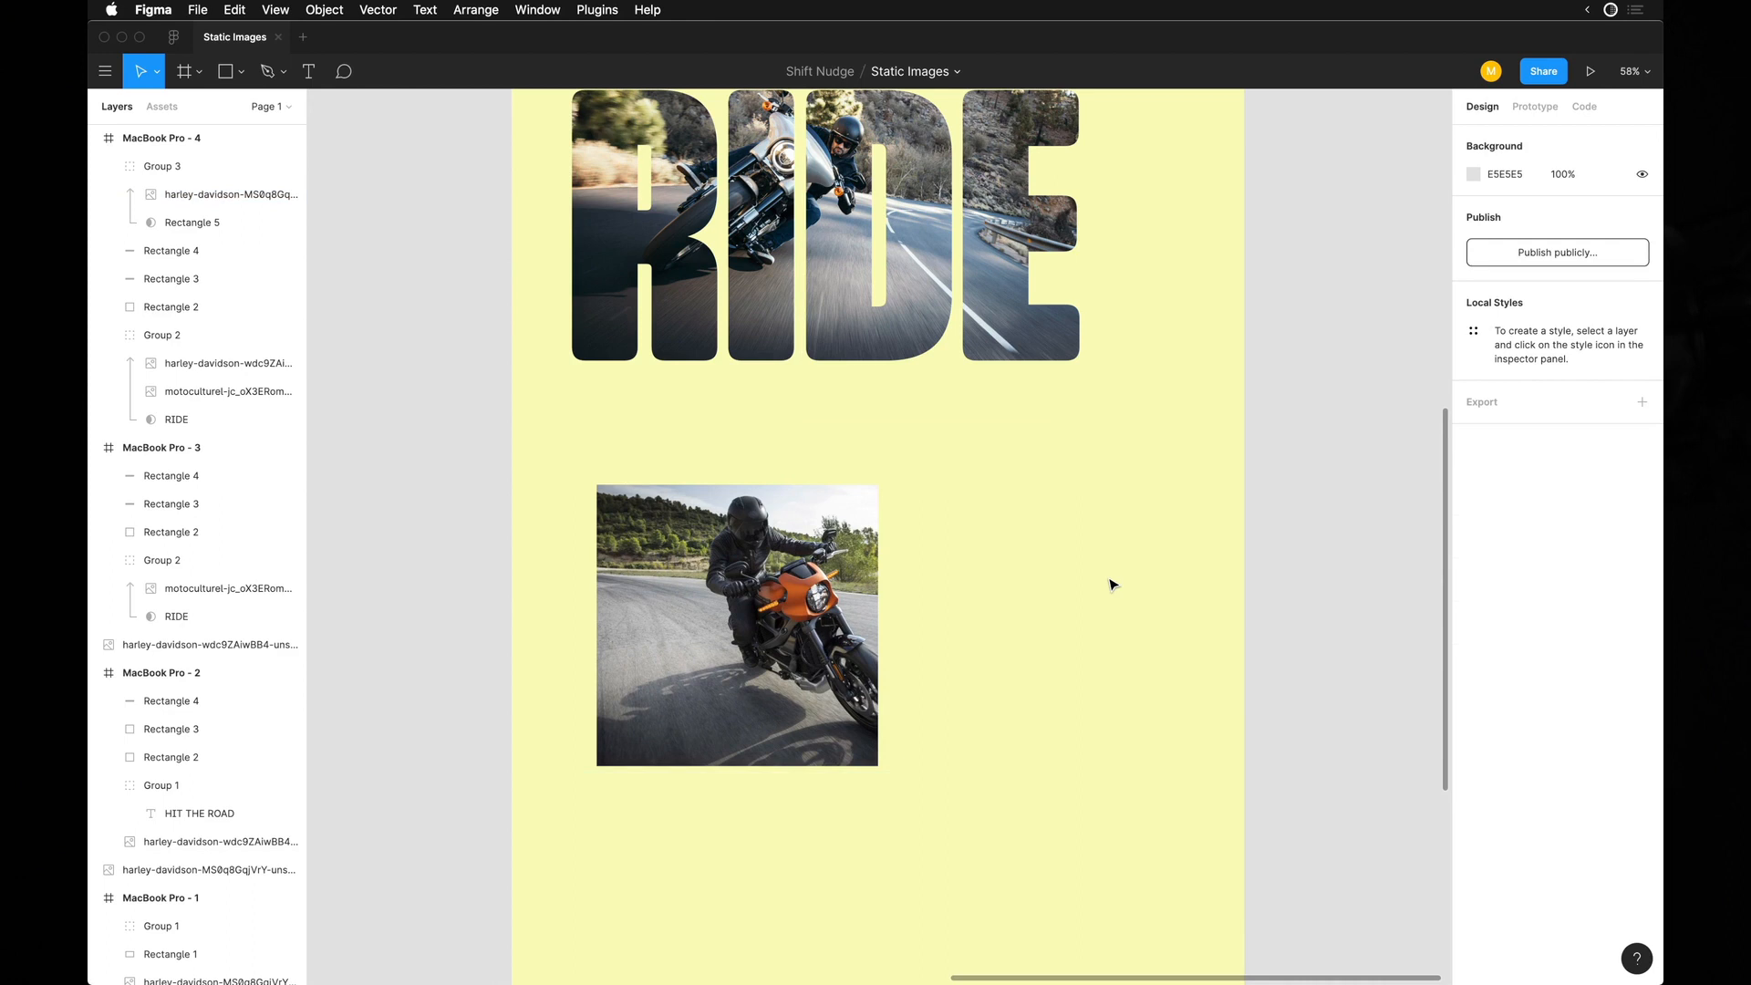
# Hide the interface and move the masked square photo left to X 123, aligned with the small dark header square.
pyautogui.scroll(3, 1037, 535)
pyautogui.scroll(1, 1038, 535)
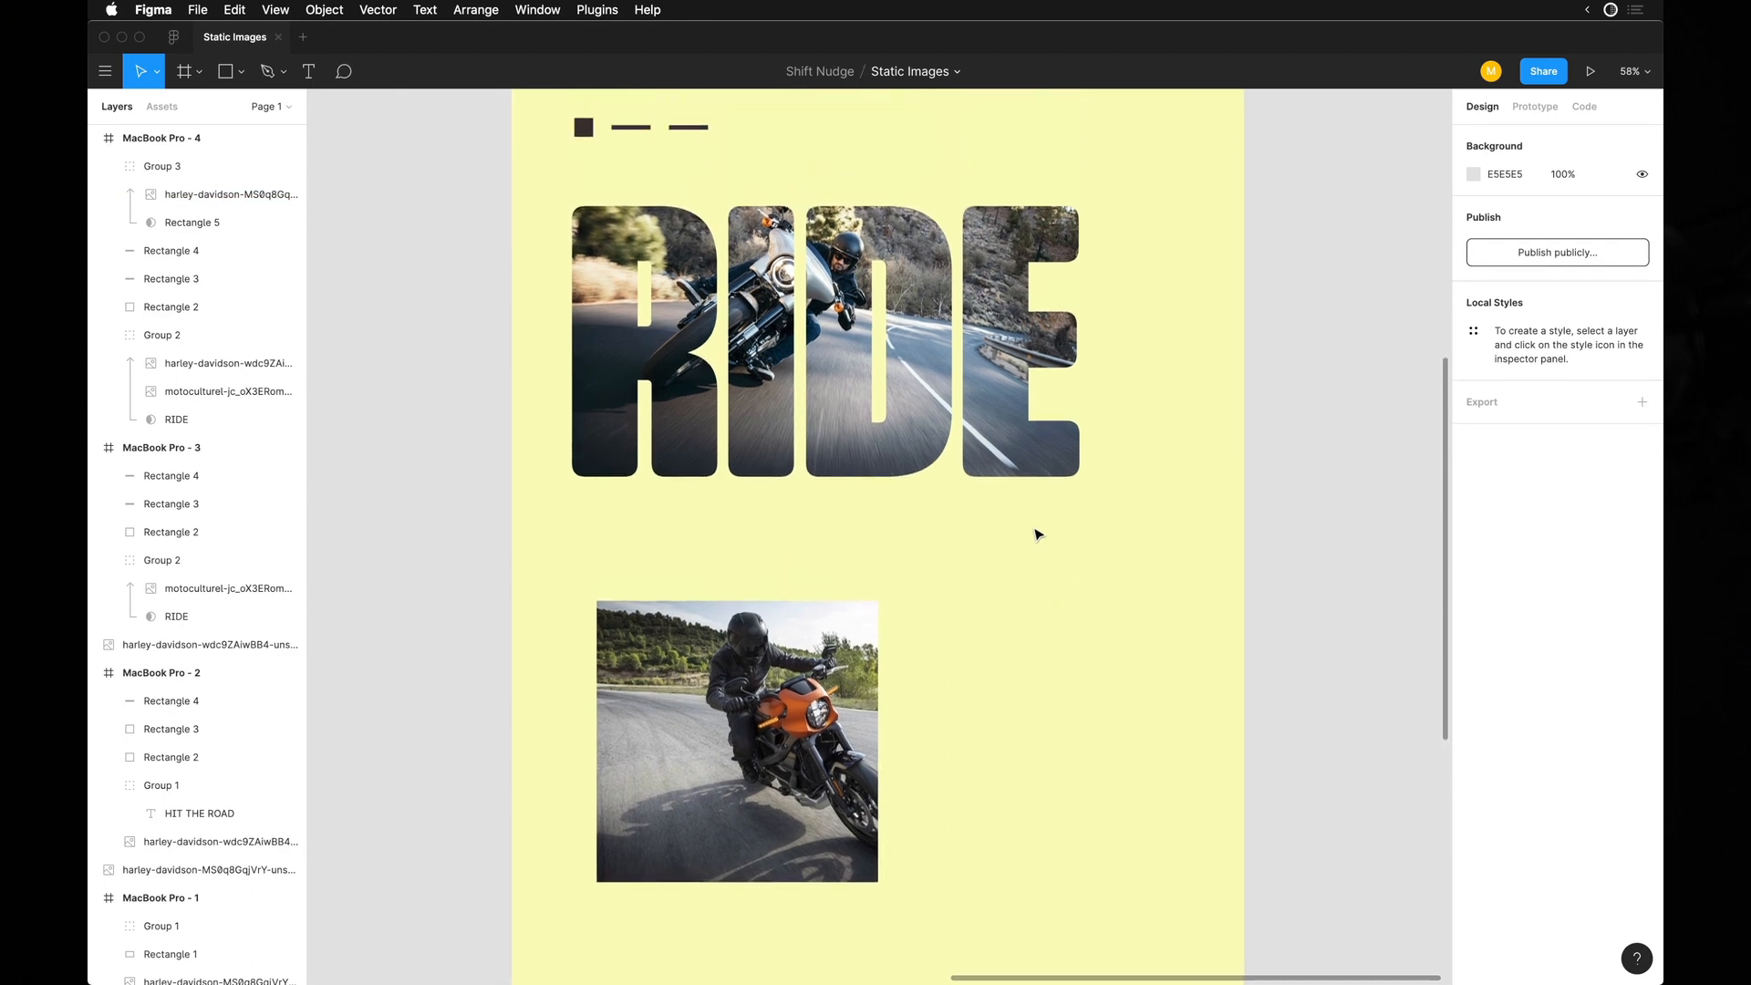
pyautogui.doubleClick(764, 729)
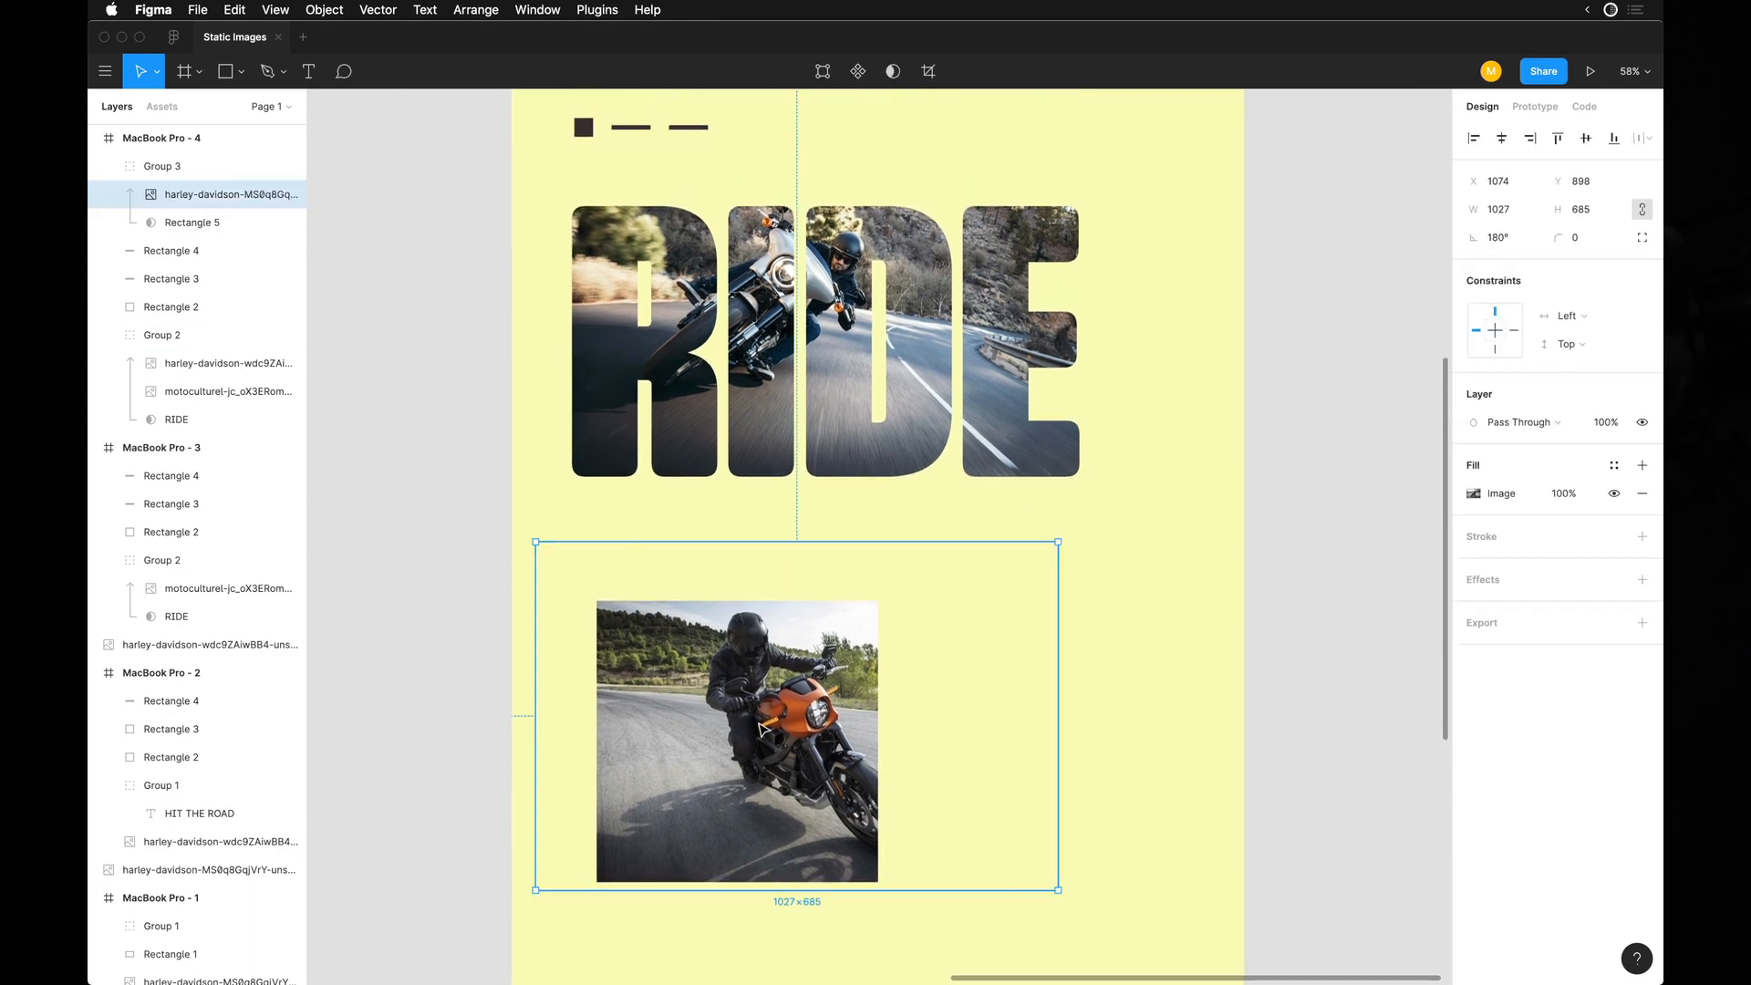
pyautogui.scroll(1, 611, 581)
pyautogui.press('super+backslash')
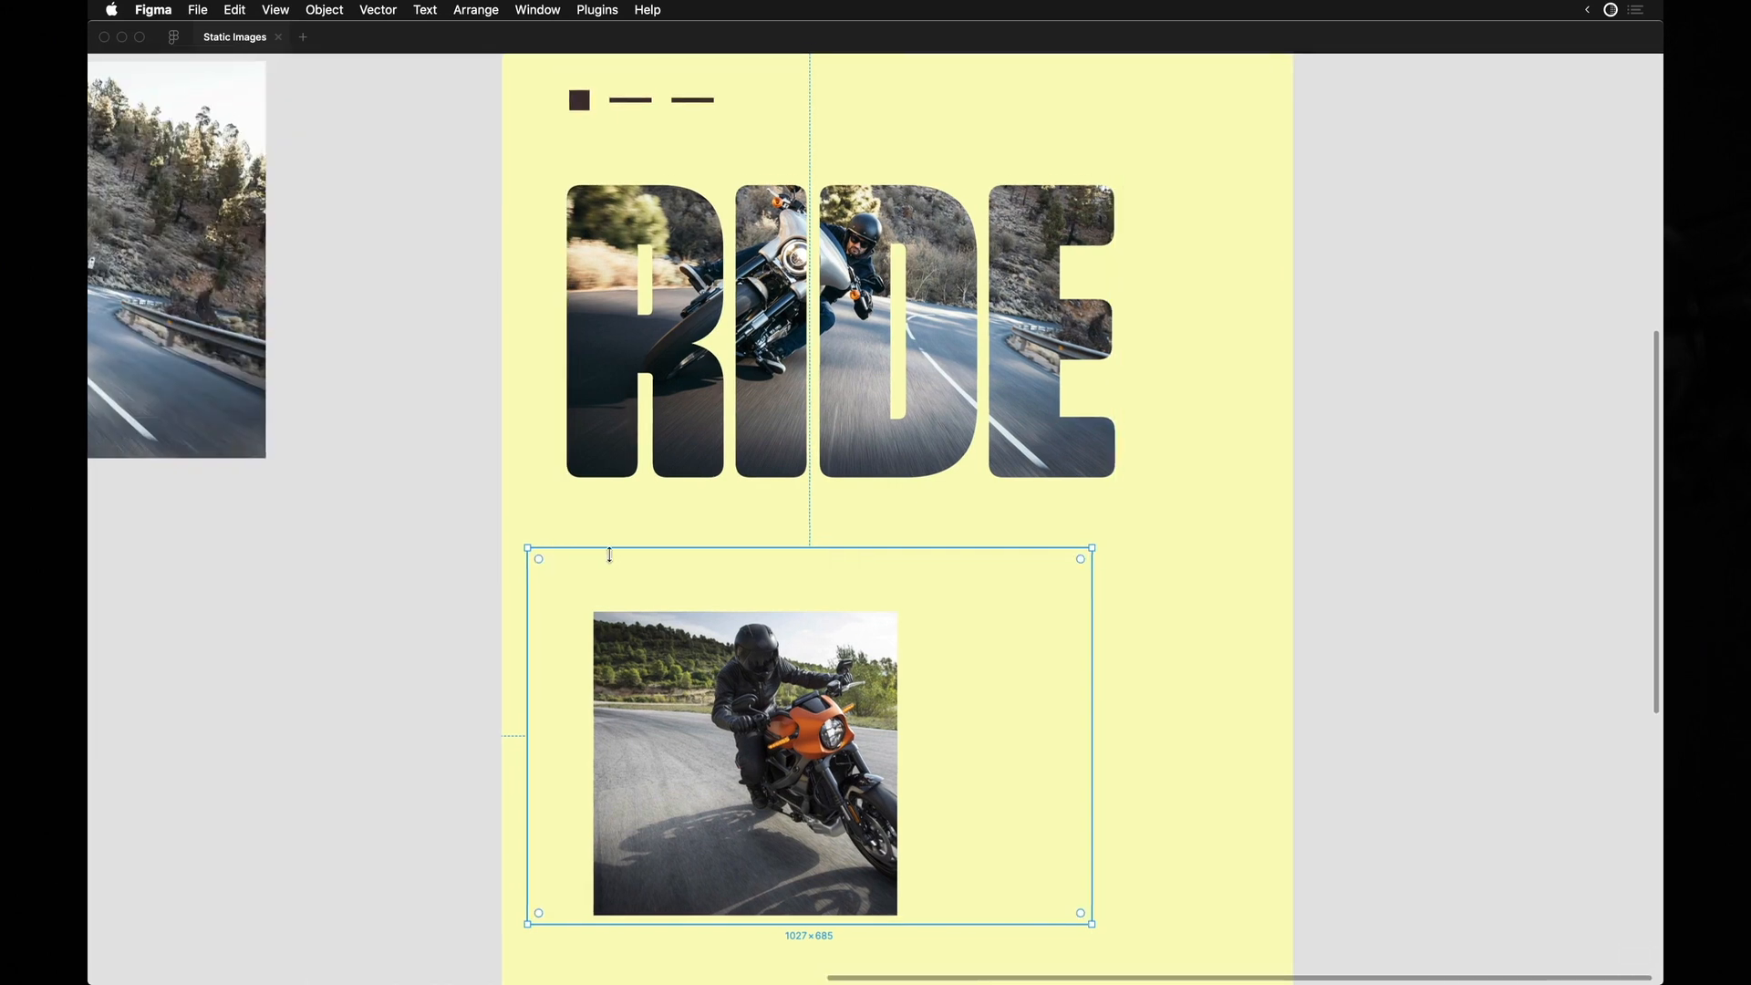
pyautogui.press('Escape')
pyautogui.moveTo(631, 732); pyautogui.dragTo(608, 732)
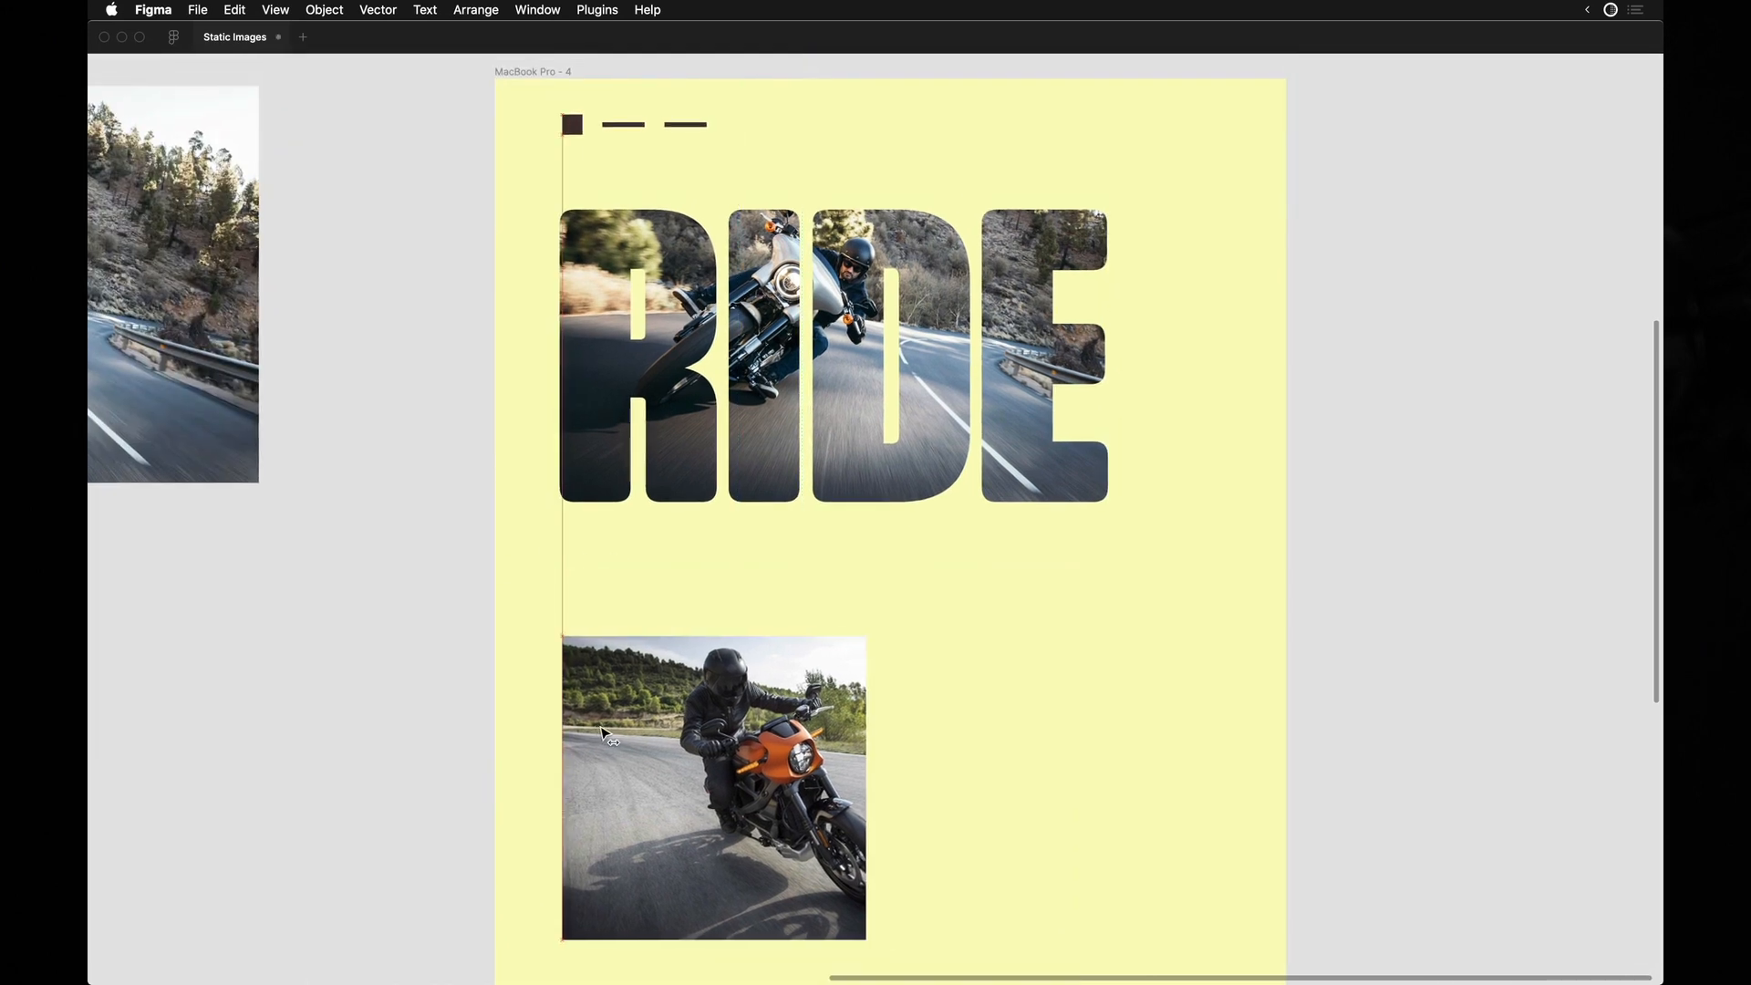
pyautogui.click(472, 621)
# Show the interface again and change the masked RIDE text's font to Action Cond Bold, Grade 3.
pyautogui.scroll(-2, 472, 621)
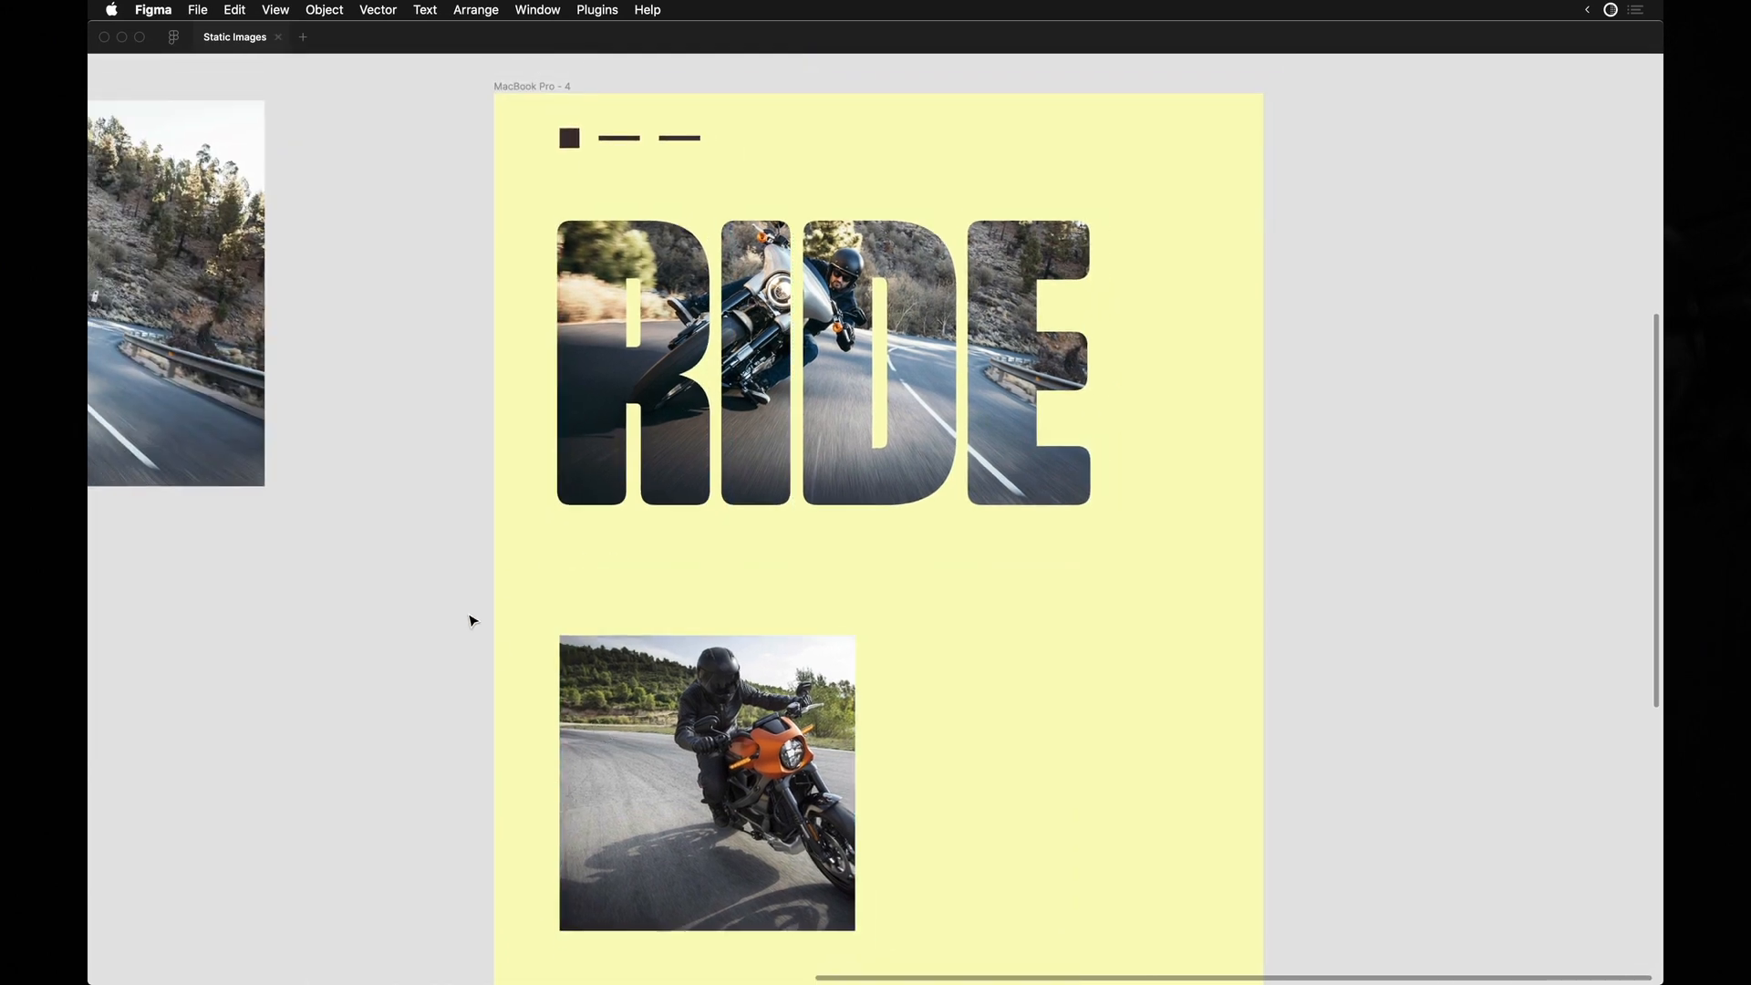
pyautogui.click(619, 365)
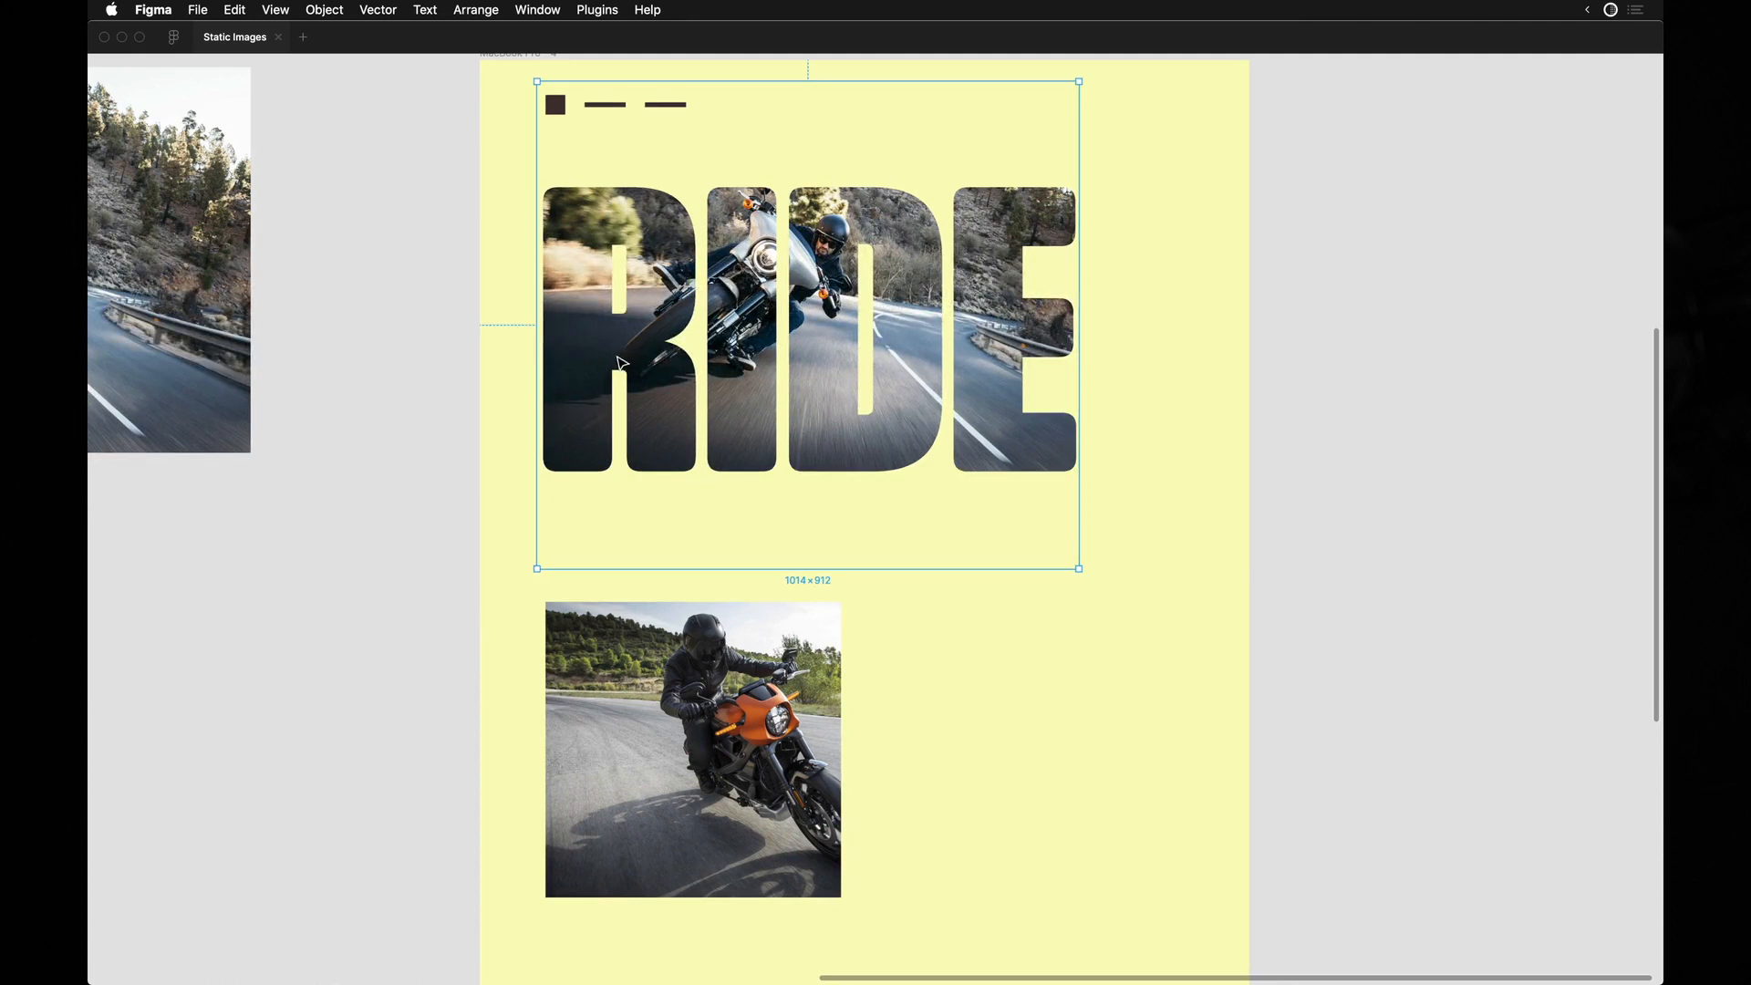
pyautogui.click(455, 558)
pyautogui.click(648, 415)
pyautogui.press('super+backslash')
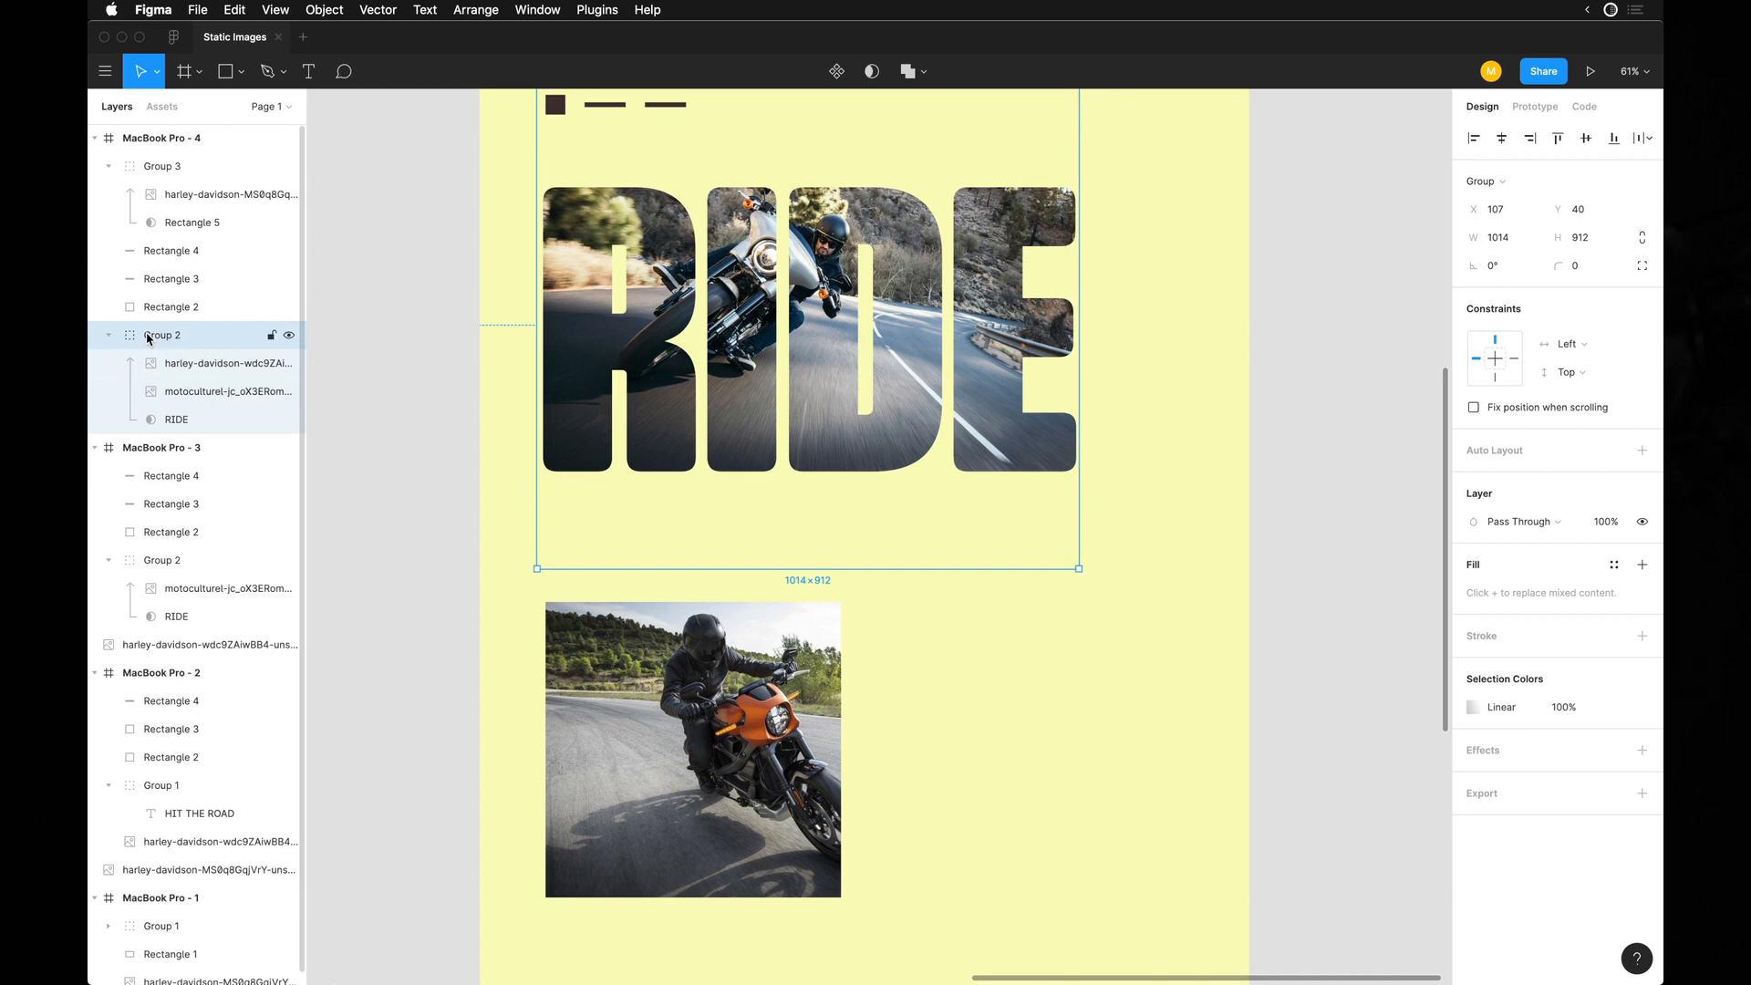
pyautogui.click(164, 419)
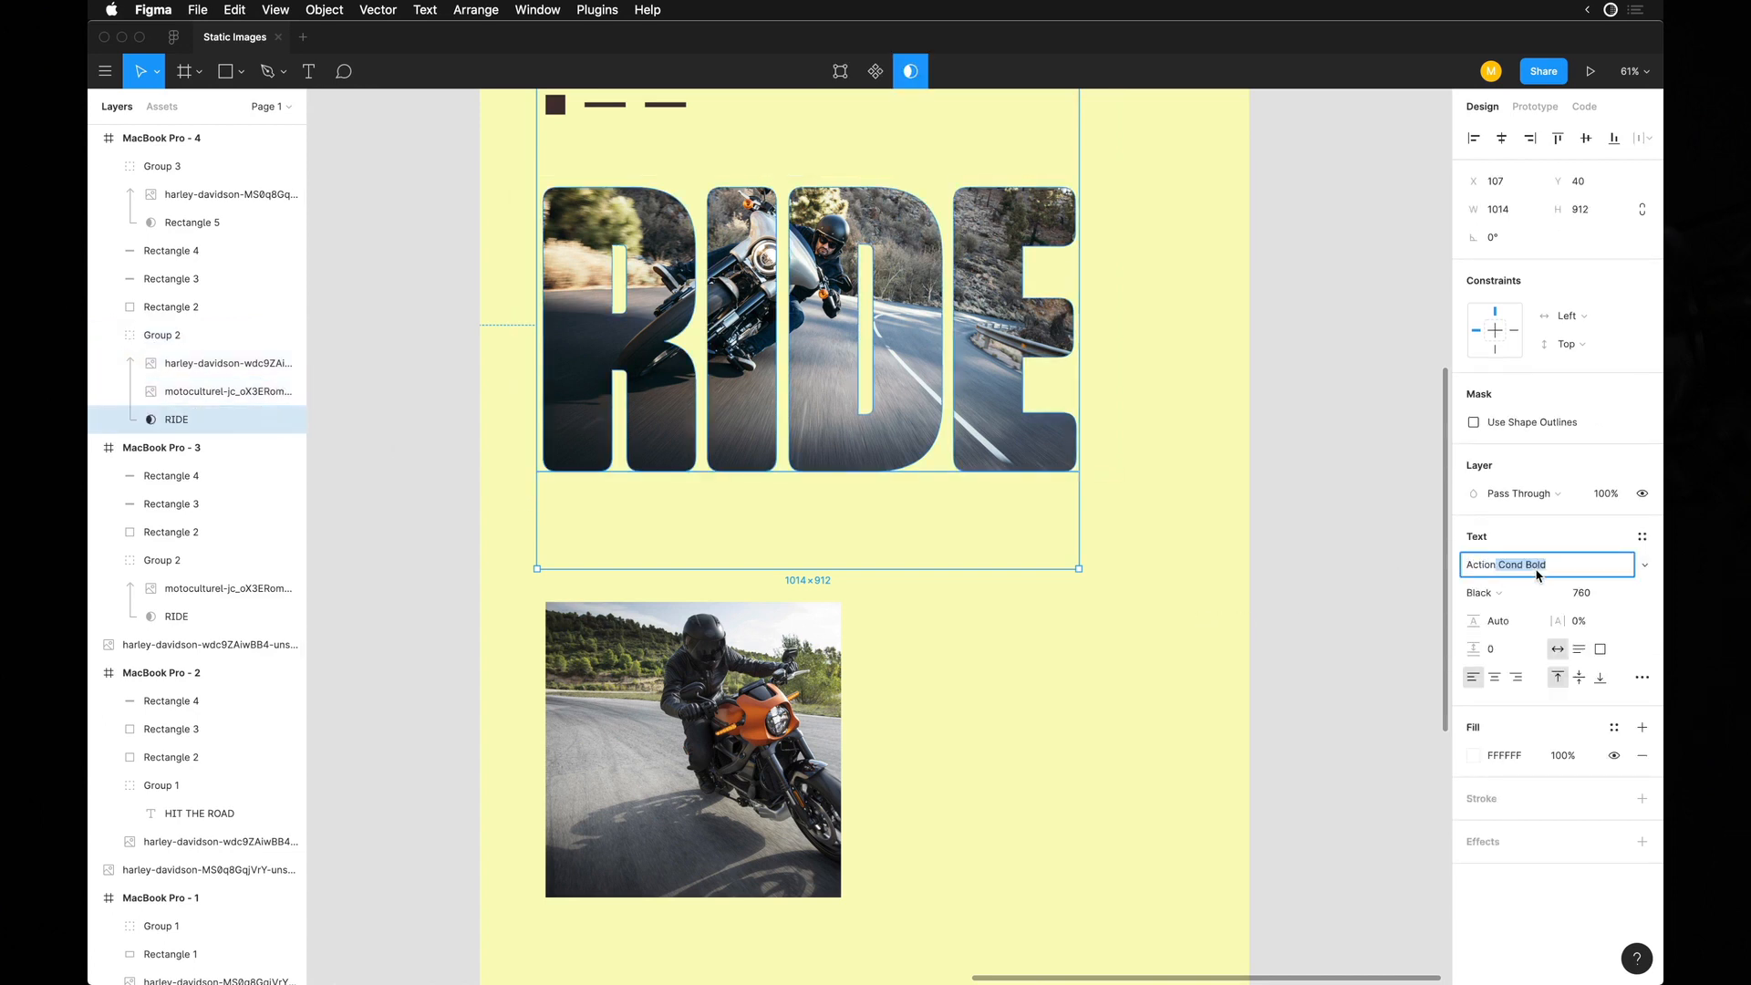
pyautogui.press('Return')
pyautogui.click(1515, 592)
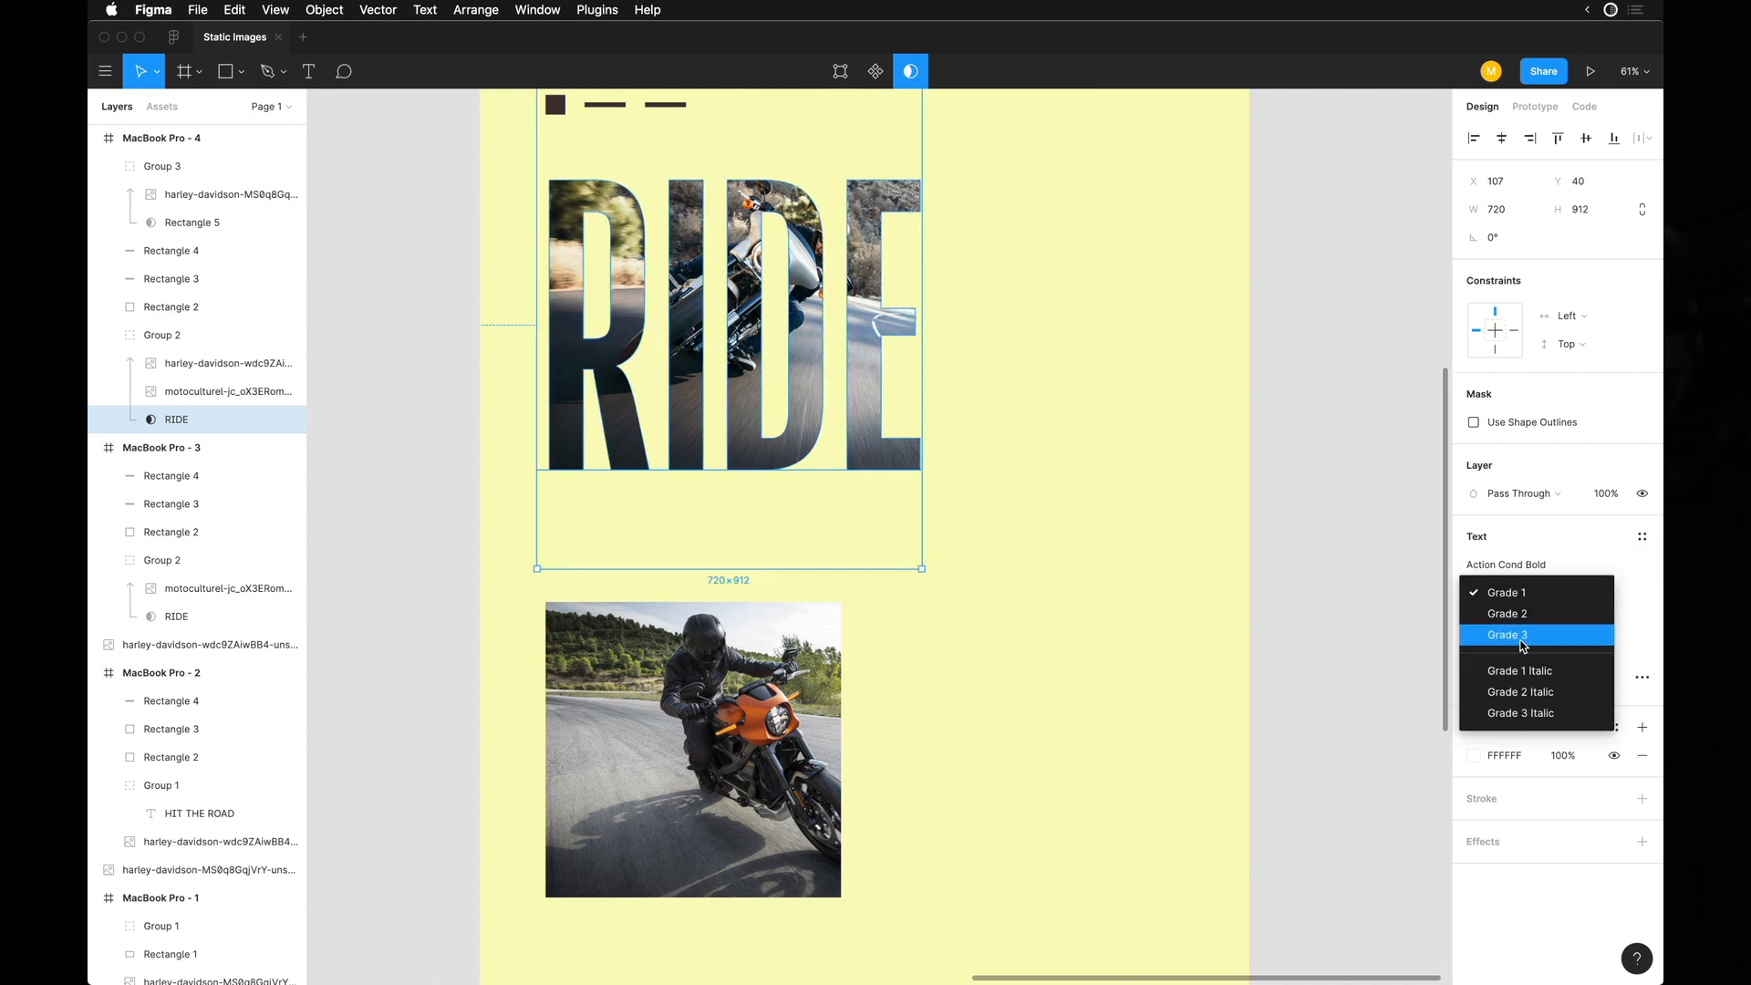
pyautogui.click(1524, 635)
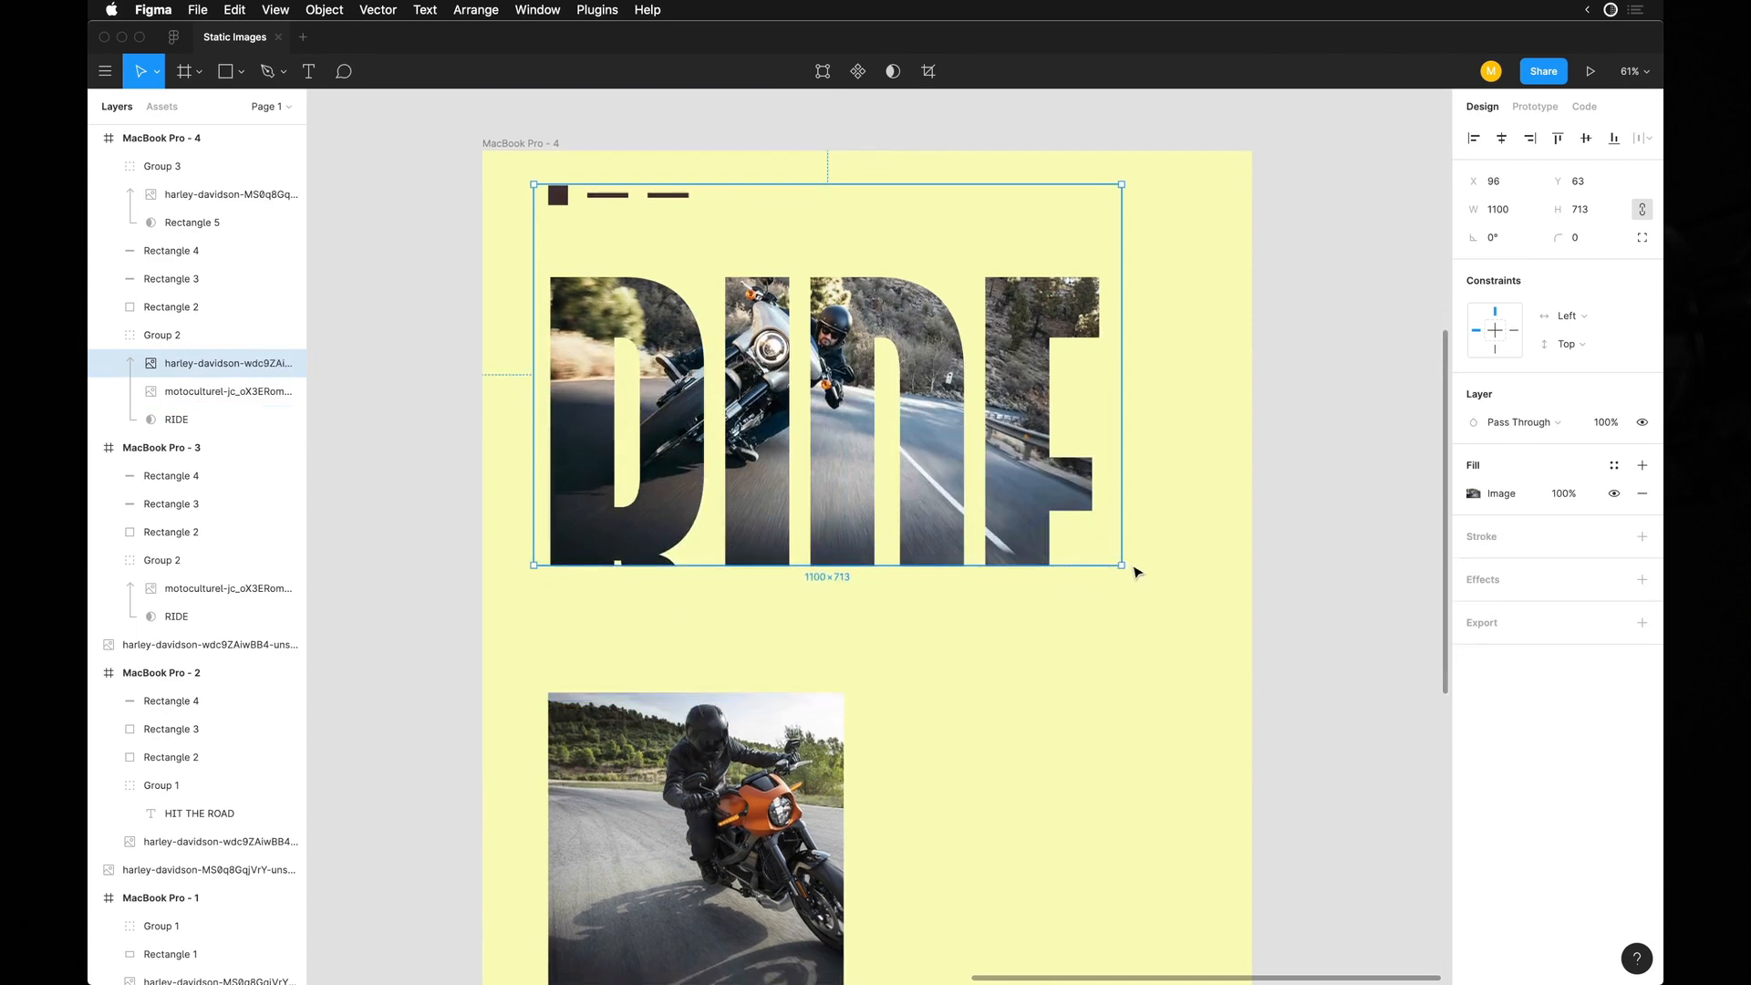
# Enlarge the RIDE lettering to about its former width, move the square photo down clear of it, and hide the interface.
pyautogui.moveTo(1123, 567); pyautogui.dragTo(1183, 688)
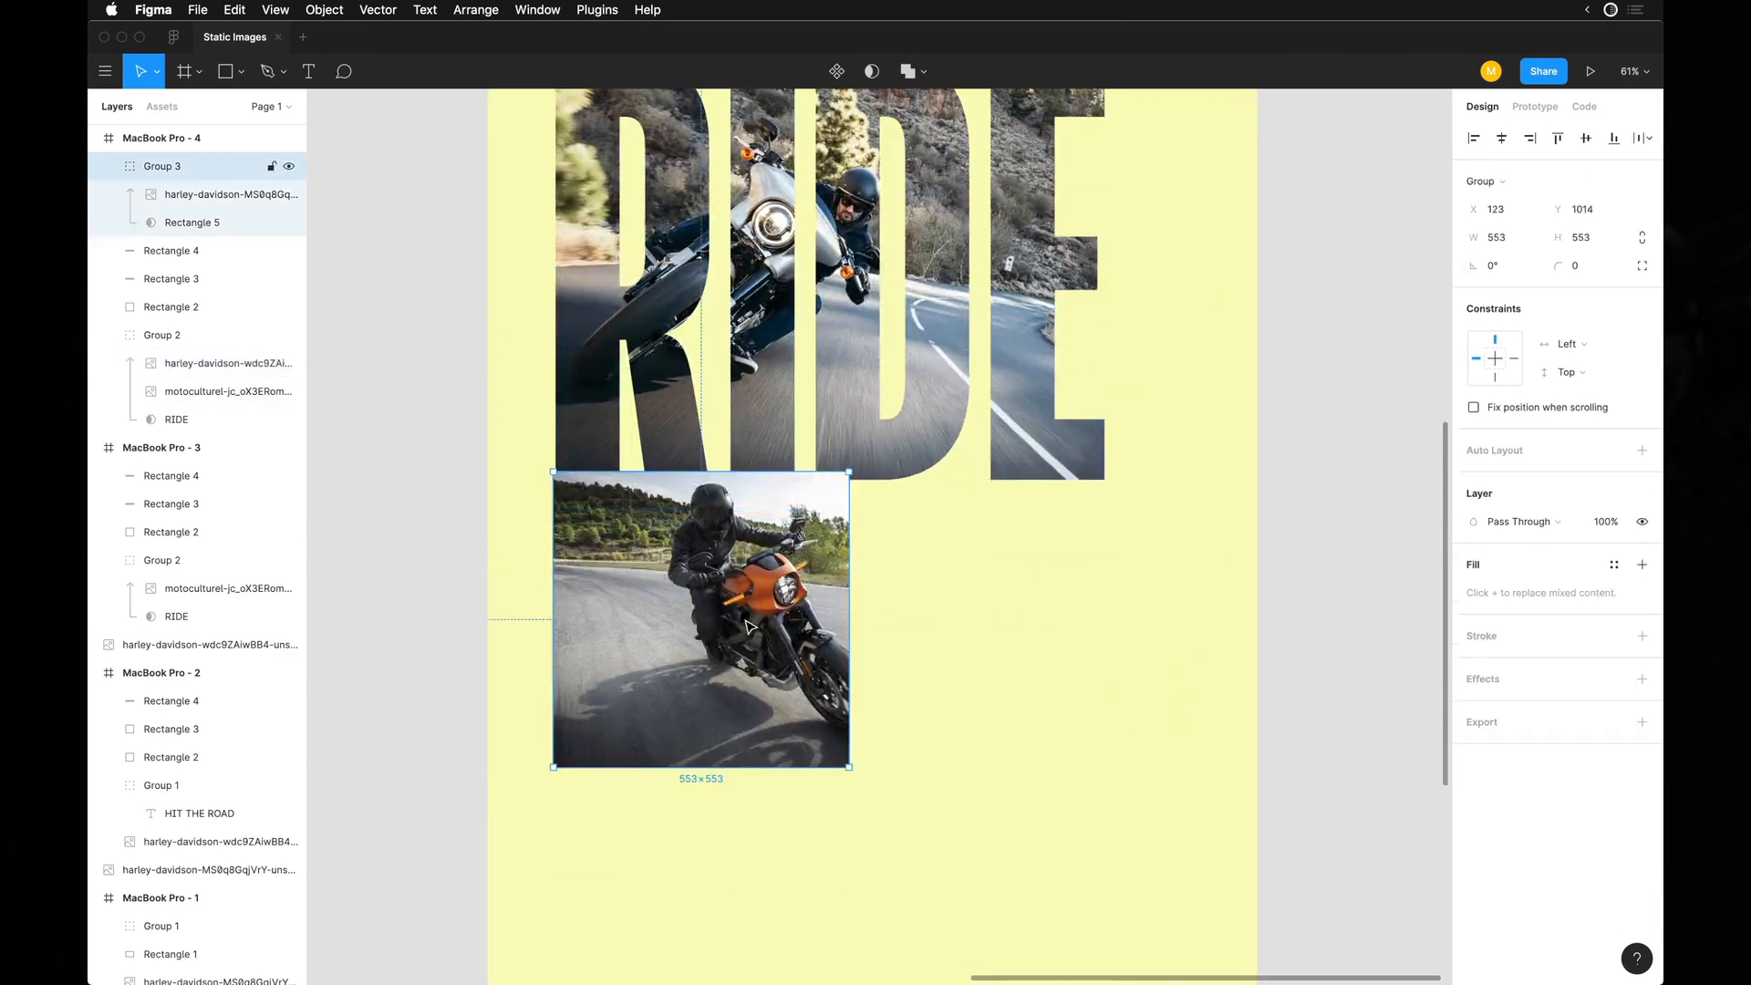
pyautogui.hotkey('shift', 'Down')
pyautogui.hotkey('shift', 'Down')
pyautogui.hotkey('shift', 'Down')
pyautogui.hotkey('shift', 'Down')
pyautogui.hotkey('shift', 'Down')
pyautogui.hotkey('shift', 'Down')
pyautogui.hotkey('shift', 'Down')
pyautogui.hotkey('shift', 'Down')
pyautogui.hotkey('shift', 'Down')
pyautogui.hotkey('shift', 'Down')
pyautogui.hotkey('shift', 'Down')
pyautogui.hotkey('shift', 'Down')
pyautogui.hotkey('shift', 'Down')
pyautogui.hotkey('shift', 'Down')
pyautogui.hotkey('ctrl', '\\')
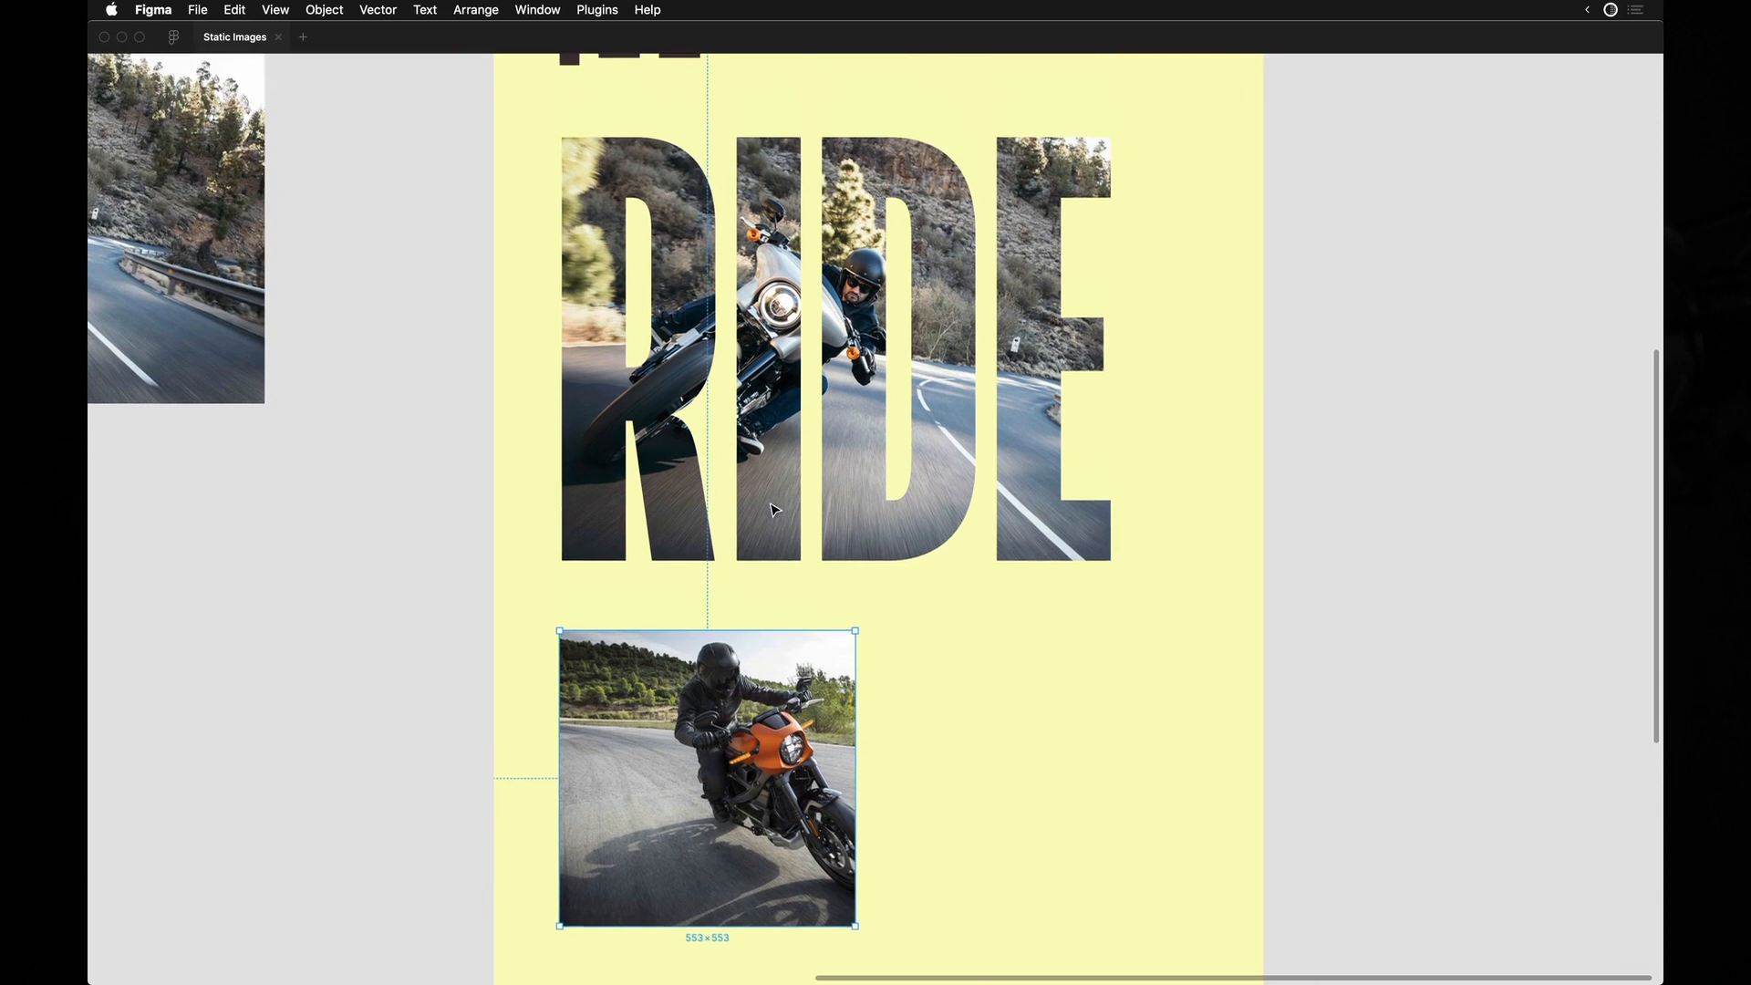
# Shrink the masked square photo to about the width of the letter R, directly below the lettering, and check the composition.
pyautogui.keyDown('ctrl'); pyautogui.scroll(5, 770, 517); pyautogui.keyUp('ctrl')
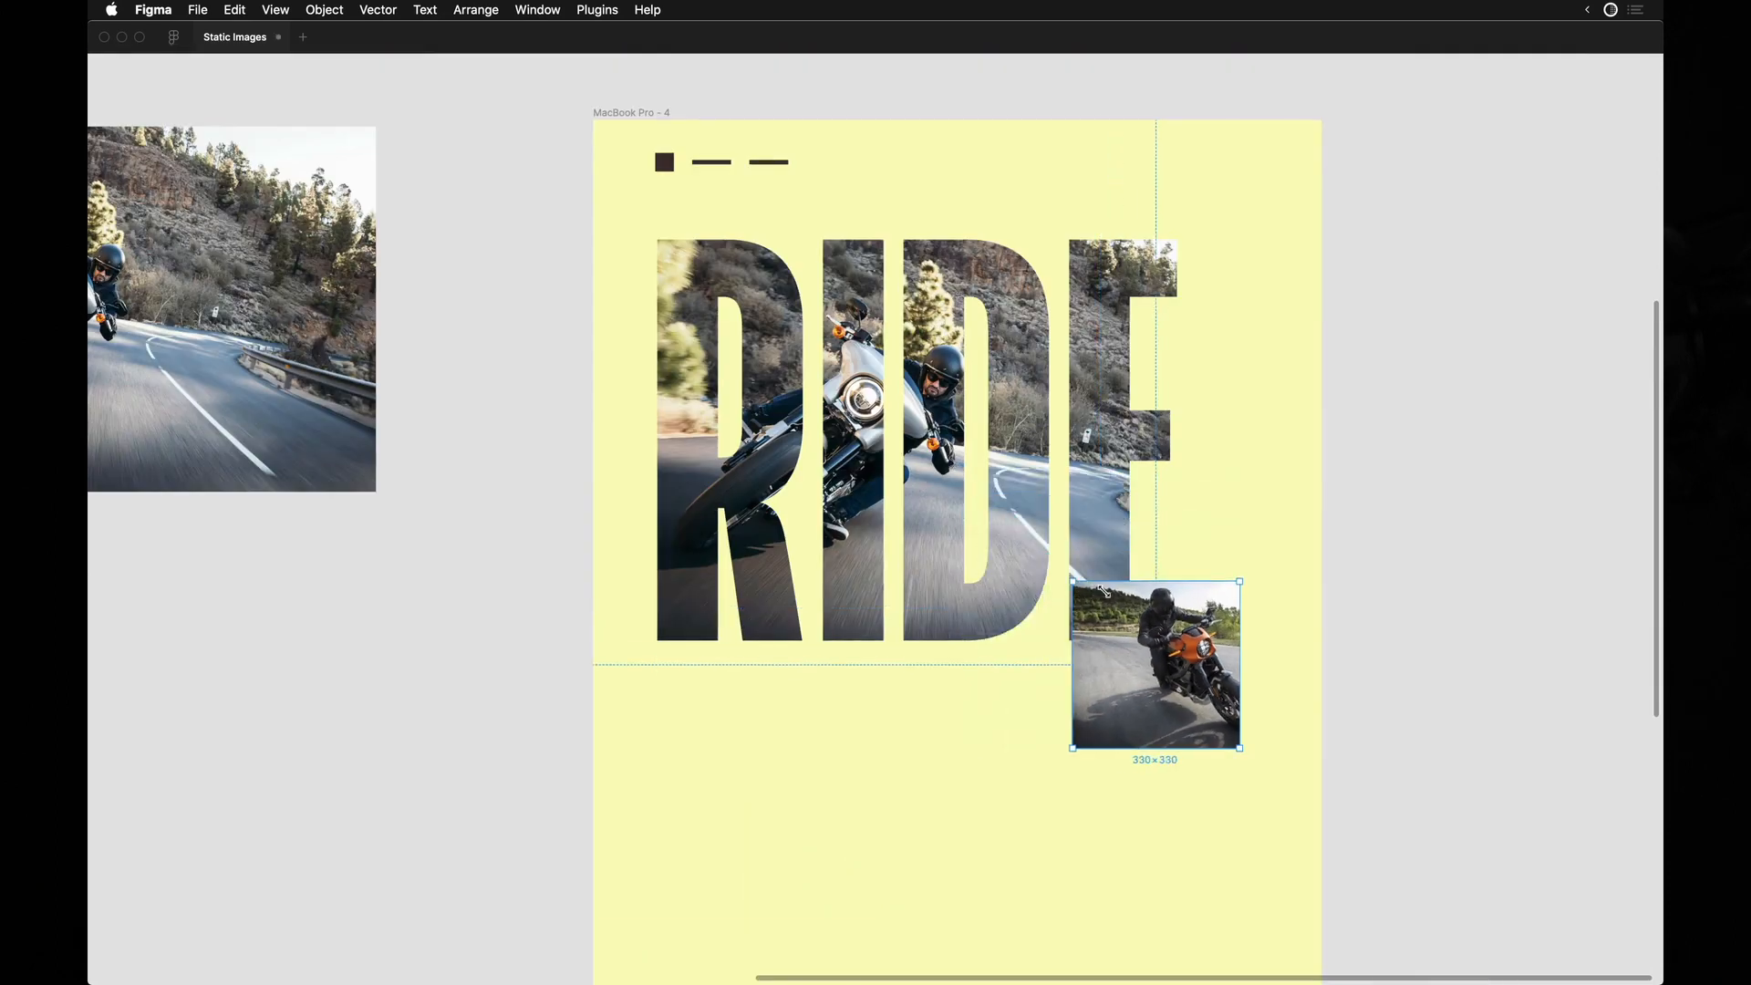
pyautogui.moveTo(1179, 641); pyautogui.dragTo(756, 859)
pyautogui.scroll(5, 756, 646)
pyautogui.scroll(-3, 811, 648)
pyautogui.hscroll(2, 811, 648)
pyautogui.scroll(3, 814, 651)
pyautogui.hscroll(2, 815, 651)
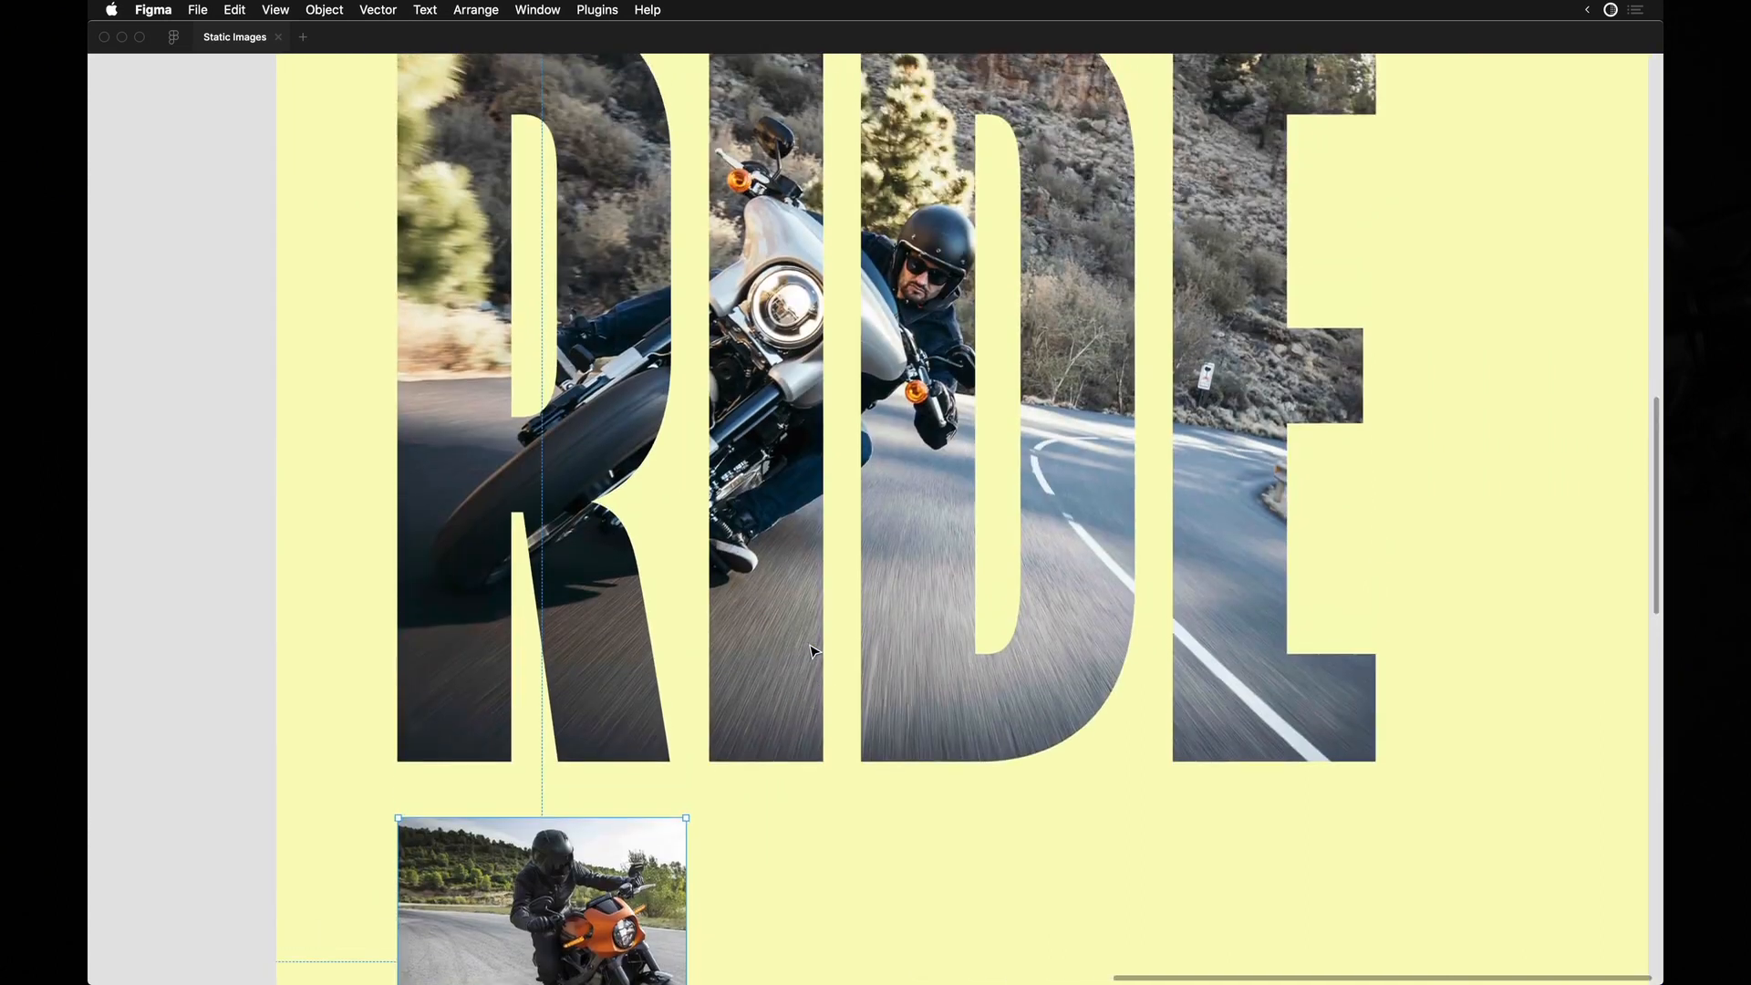
pyautogui.hscroll(-1, 814, 648)
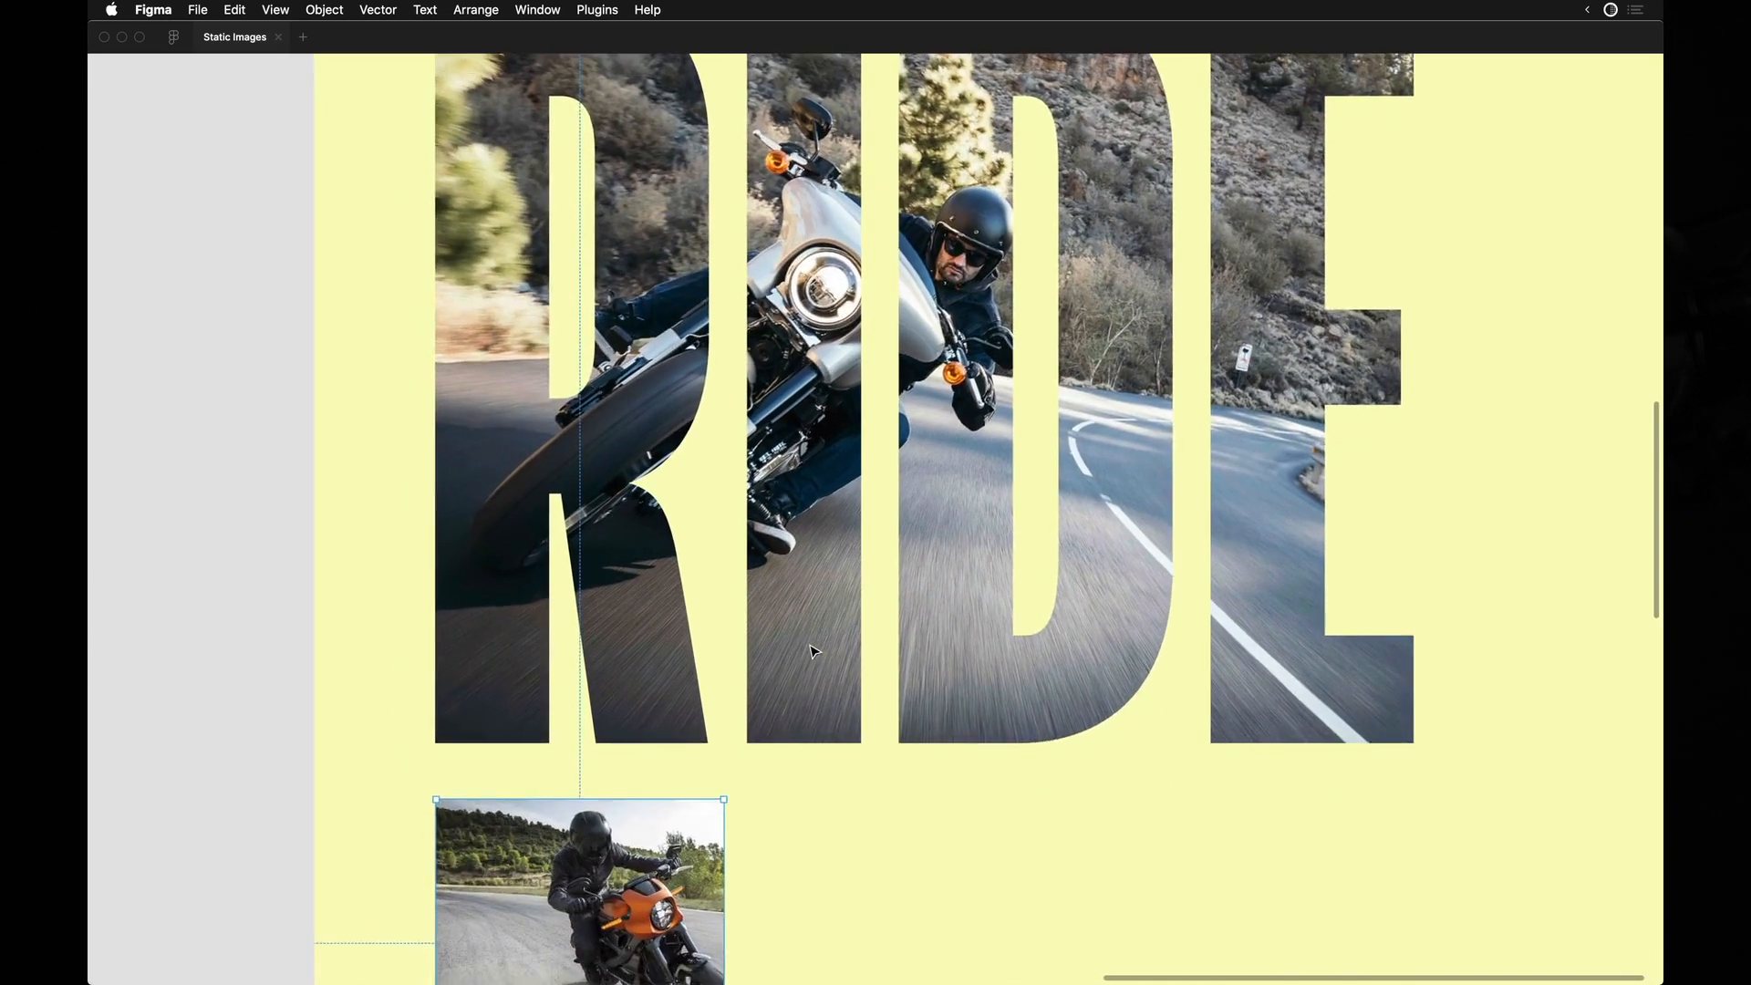
pyautogui.scroll(4, 815, 648)
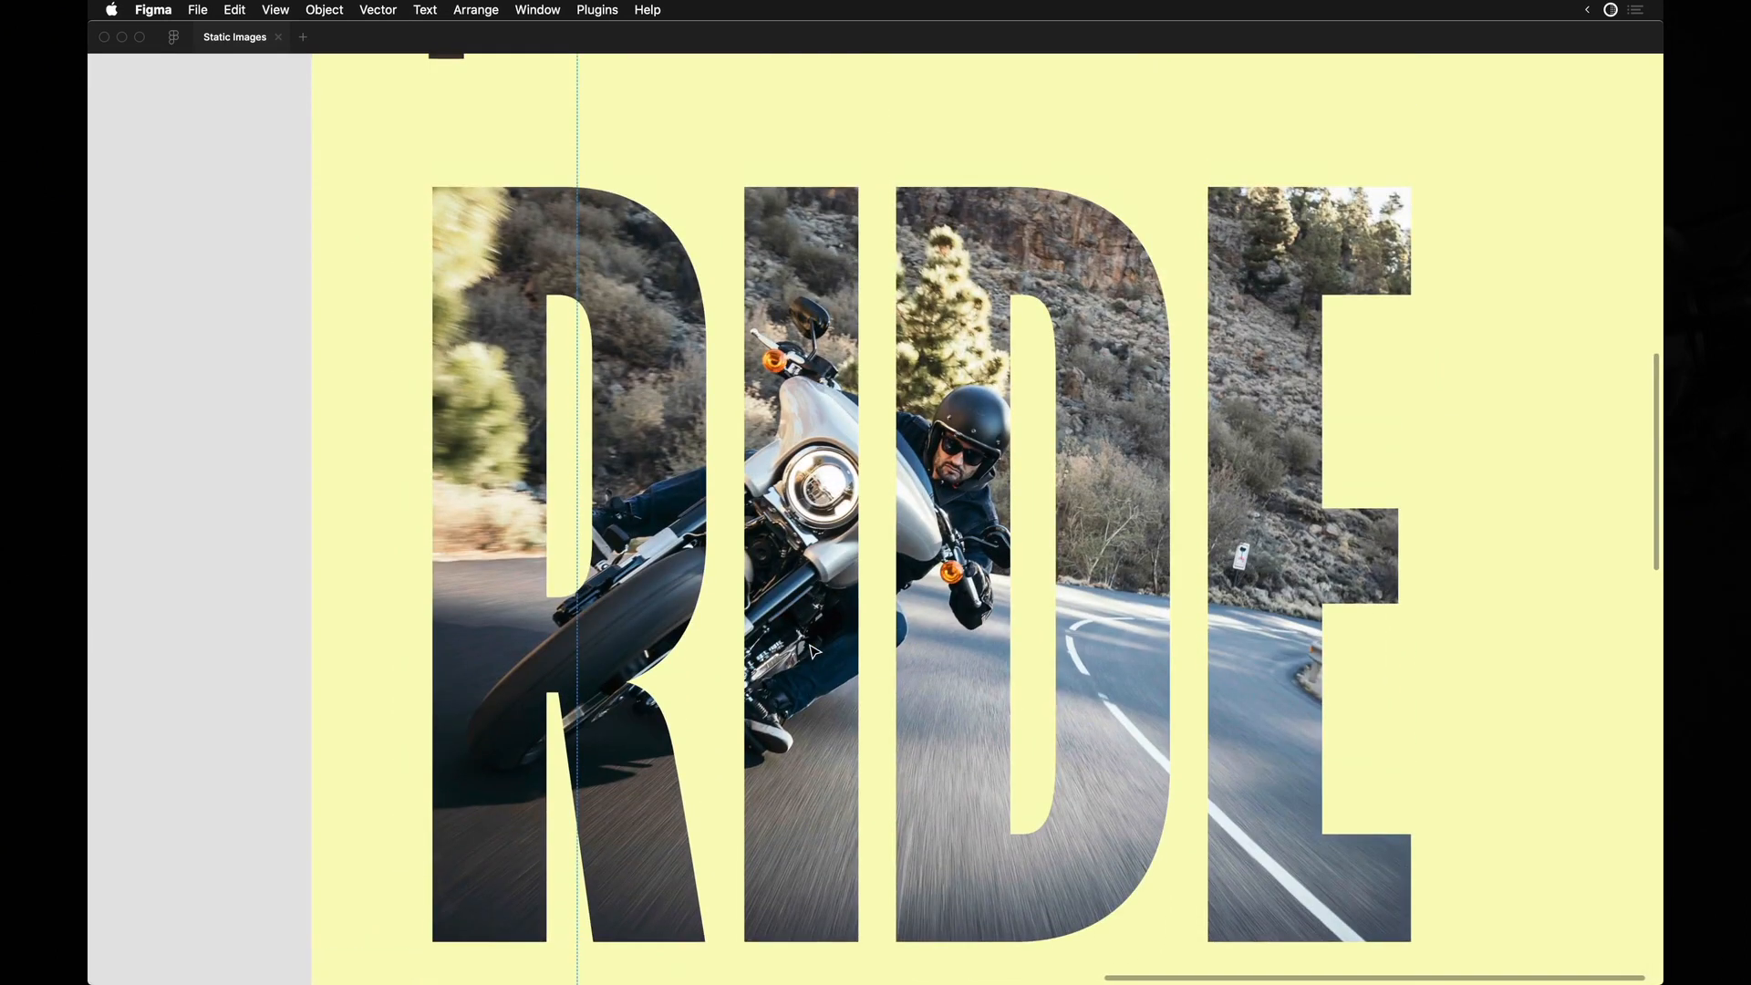
# Move the original orange motorcycle photo under the LET'S RIDE frame, aligned with its left edge and the road photo's top.
pyautogui.scroll(-5, 840, 663)
pyautogui.scroll(-3, 832, 660)
pyautogui.hscroll(-2, 833, 660)
pyautogui.moveTo(526, 738); pyautogui.dragTo(555, 530)
pyautogui.hscroll(3, 754, 690)
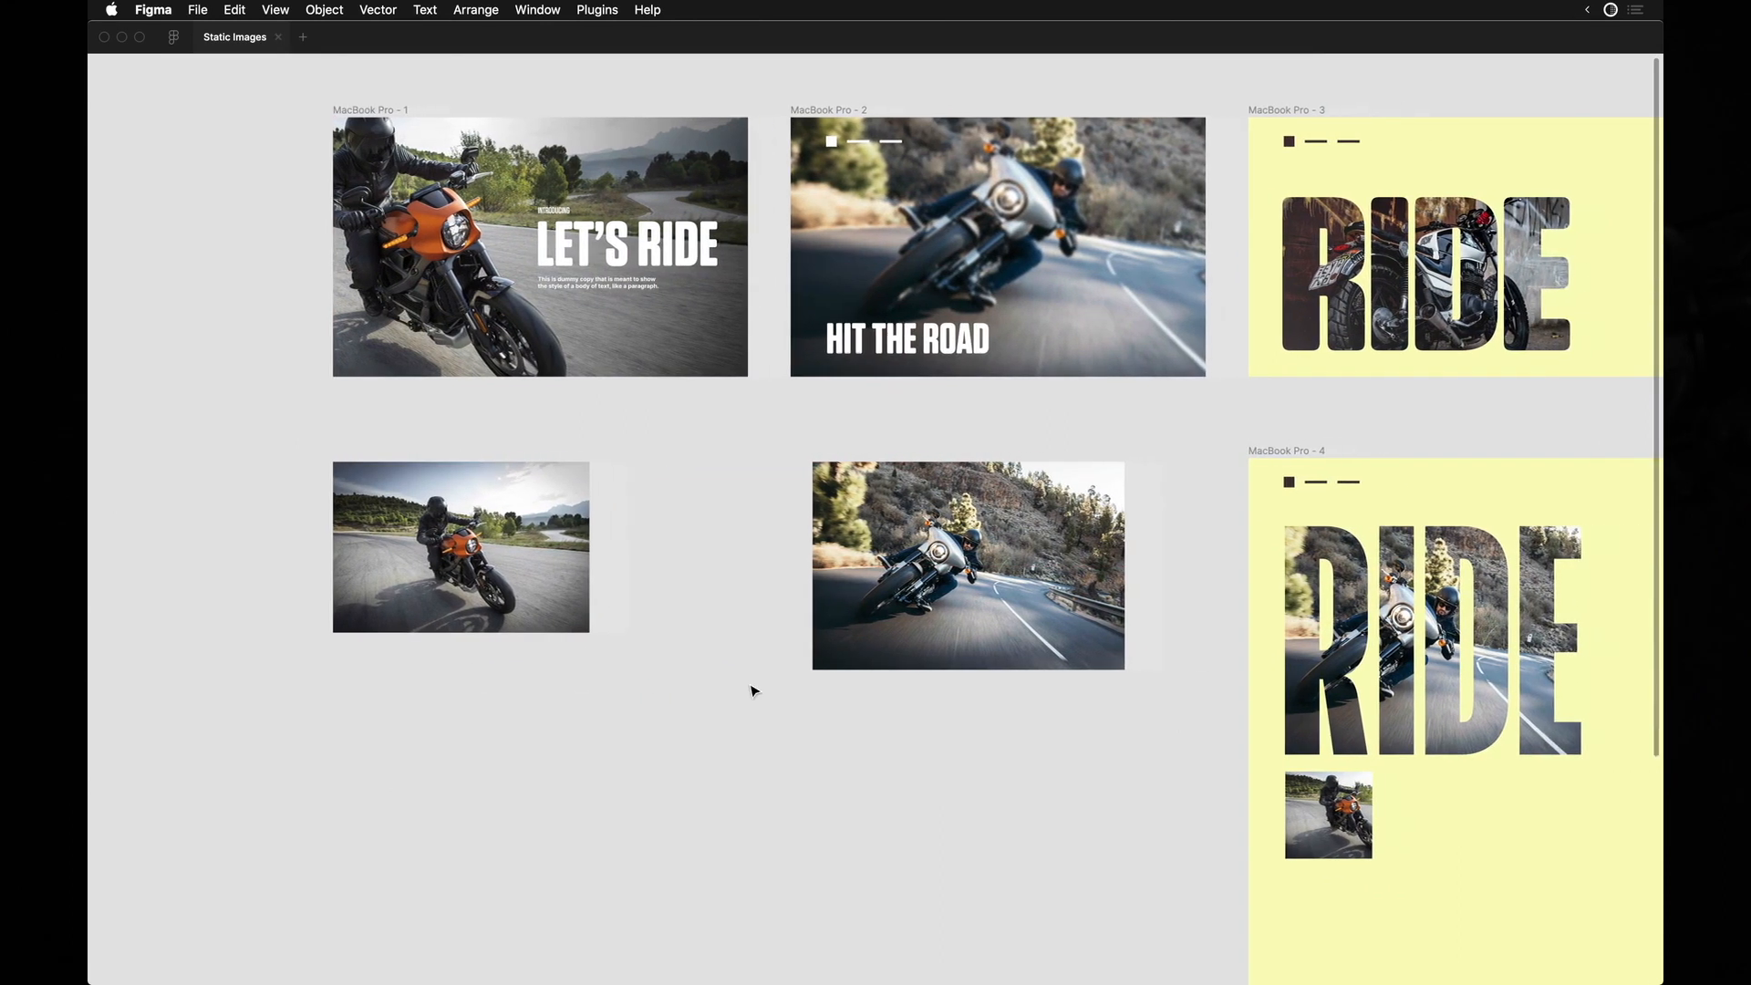
pyautogui.scroll(3, 743, 680)
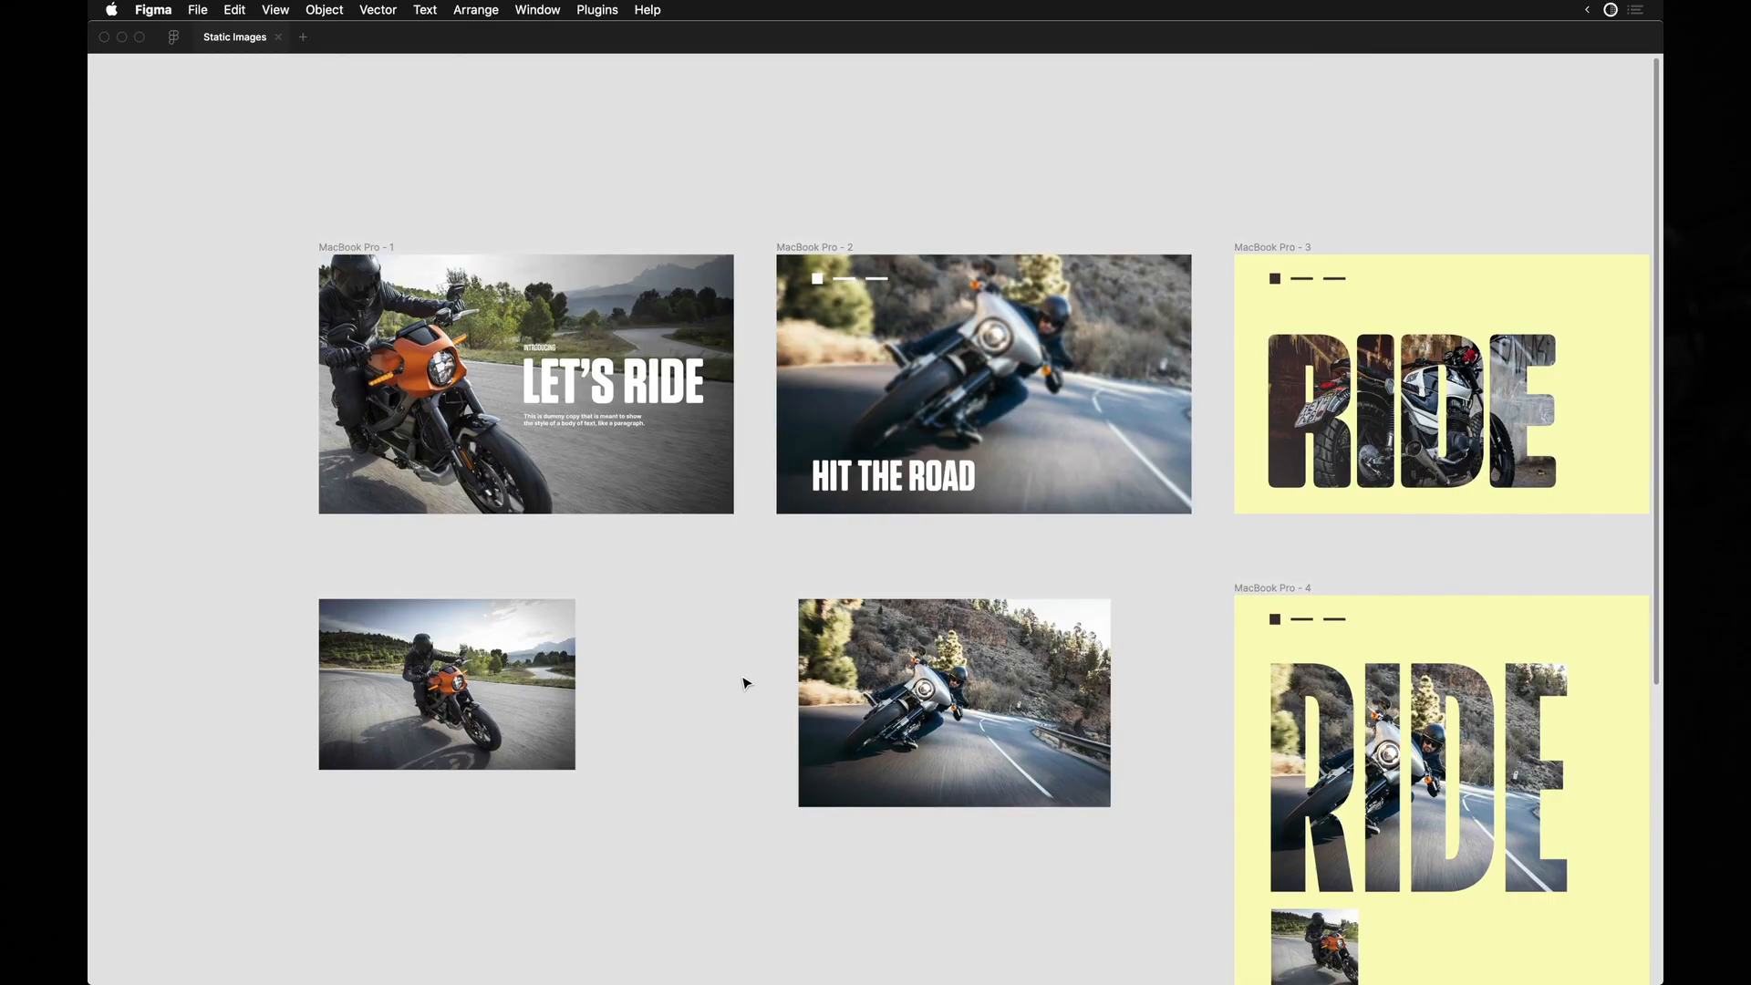